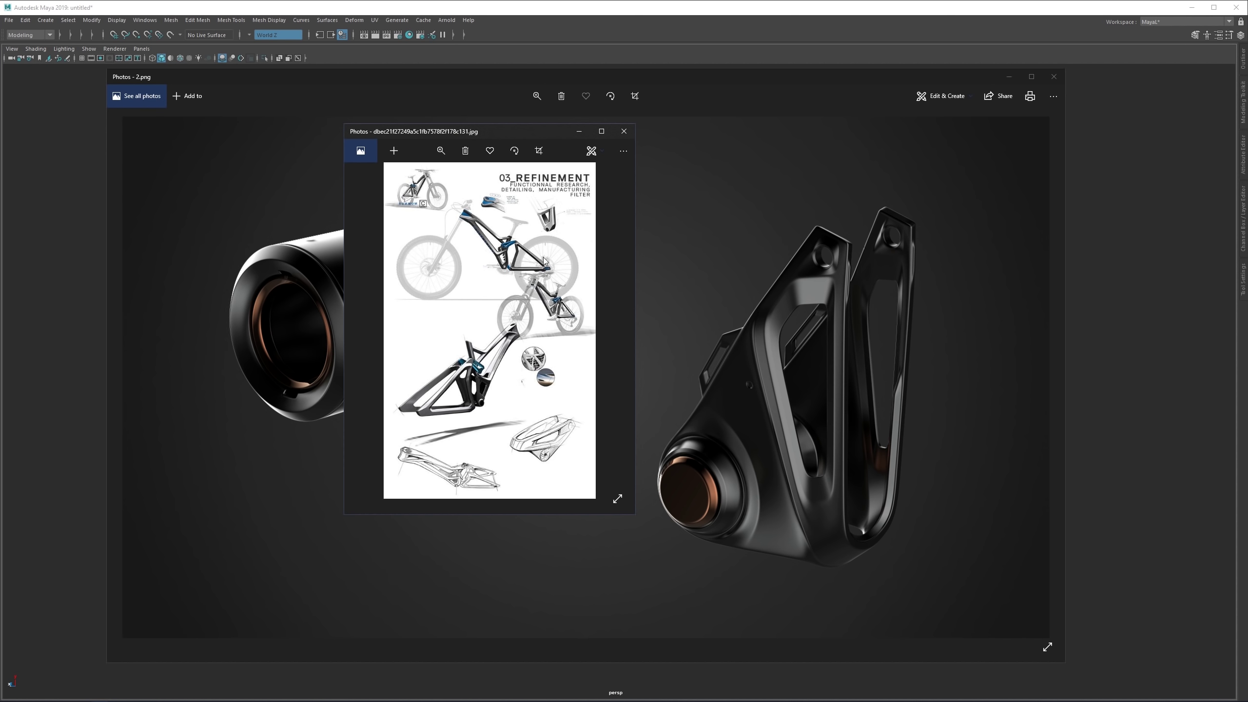
# Step: Examine the bike frame sketches and the rendered part reference, and put both images away to reveal the empty scene
pyautogui.moveTo(523, 131); pyautogui.dragTo(466, 127)
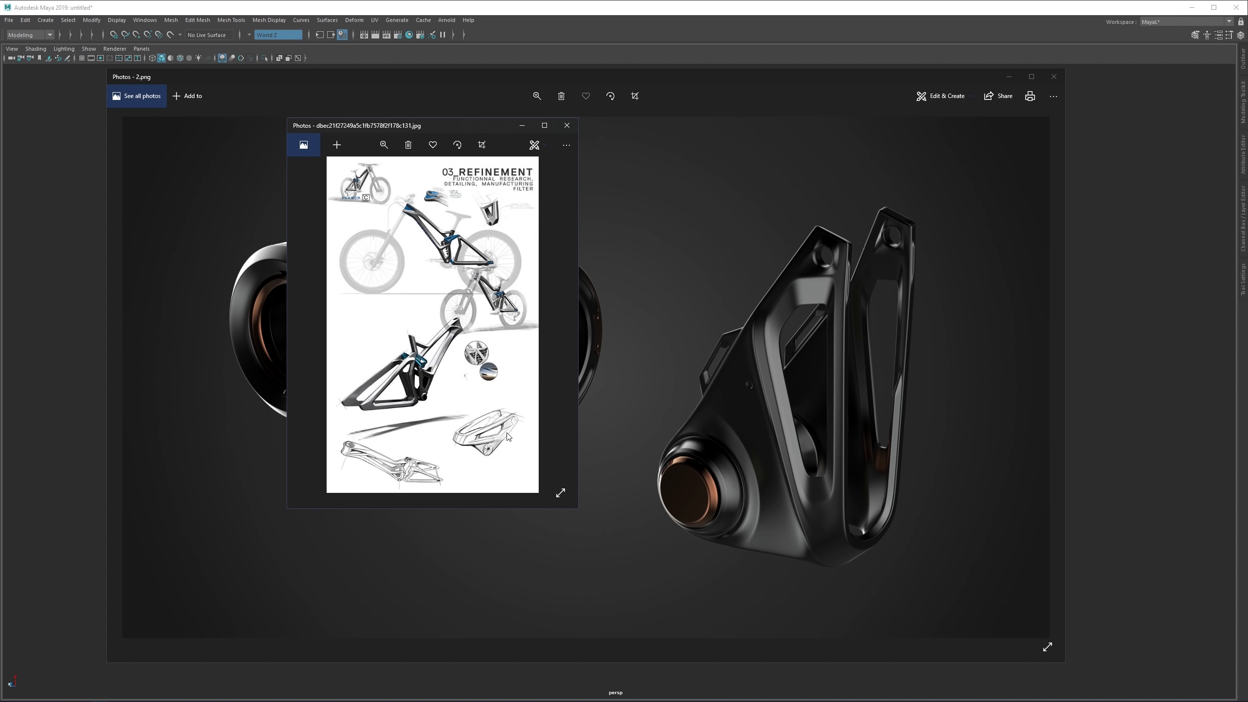
pyautogui.moveTo(480, 134); pyautogui.dragTo(579, 94)
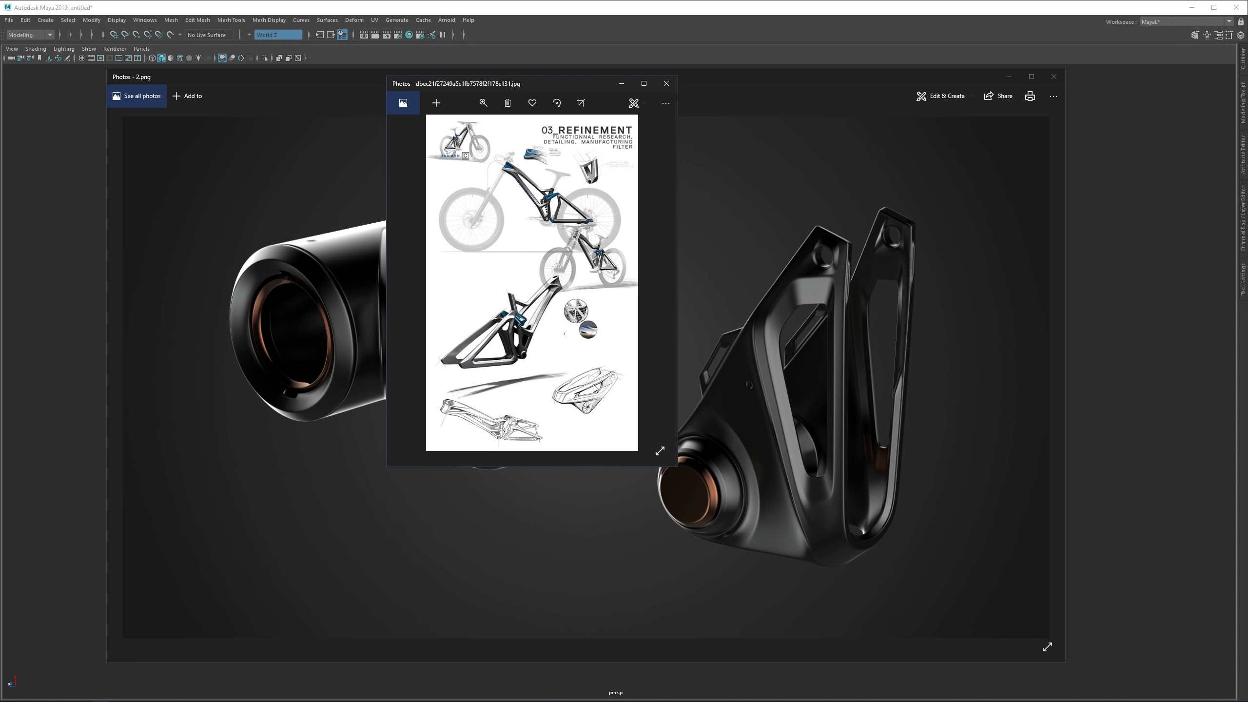
pyautogui.click(615, 86)
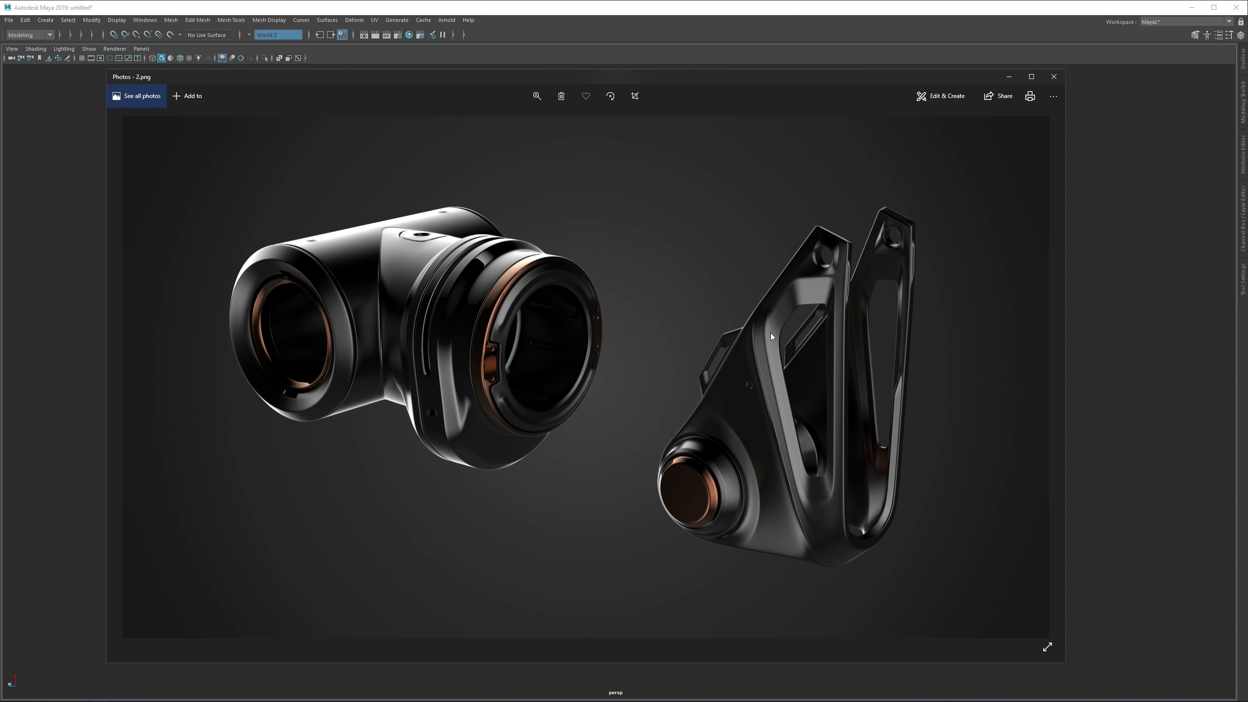
pyautogui.moveTo(695, 79); pyautogui.dragTo(682, 77)
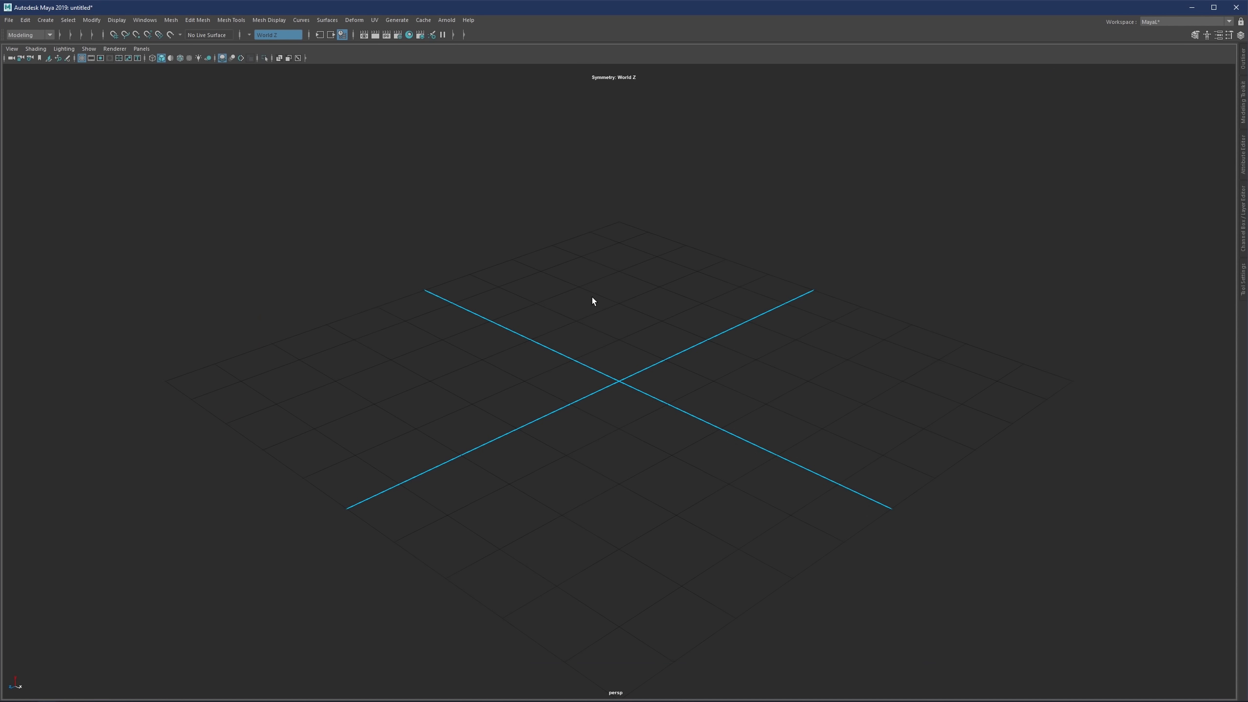
# Step: Create a polygon cube at the origin and scale it up uniformly to several times its original size
pyautogui.keyDown('shift'); pyautogui.moveTo(592, 296); pyautogui.dragTo(591, 327, button='right'); pyautogui.keyUp('shift')
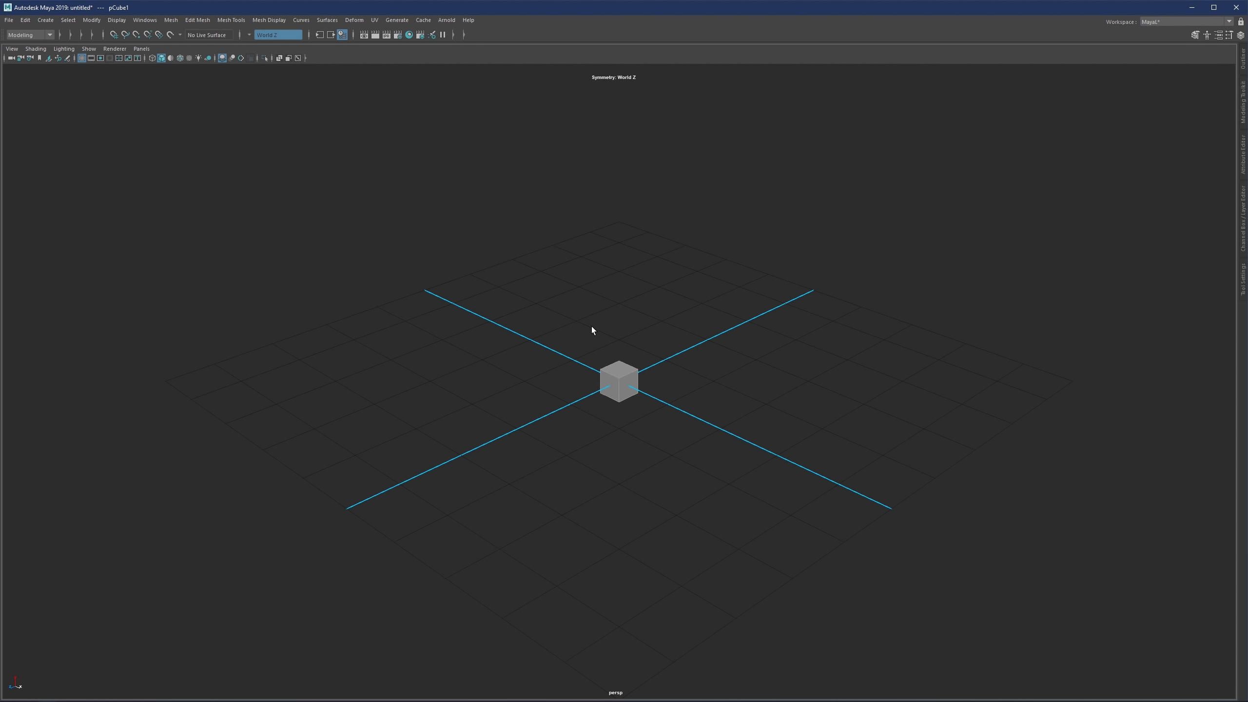
pyautogui.scroll(-5, 594, 332)
pyautogui.press('r')
pyautogui.moveTo(619, 382); pyautogui.dragTo(773, 315)
pyautogui.scroll(-2, 584, 384)
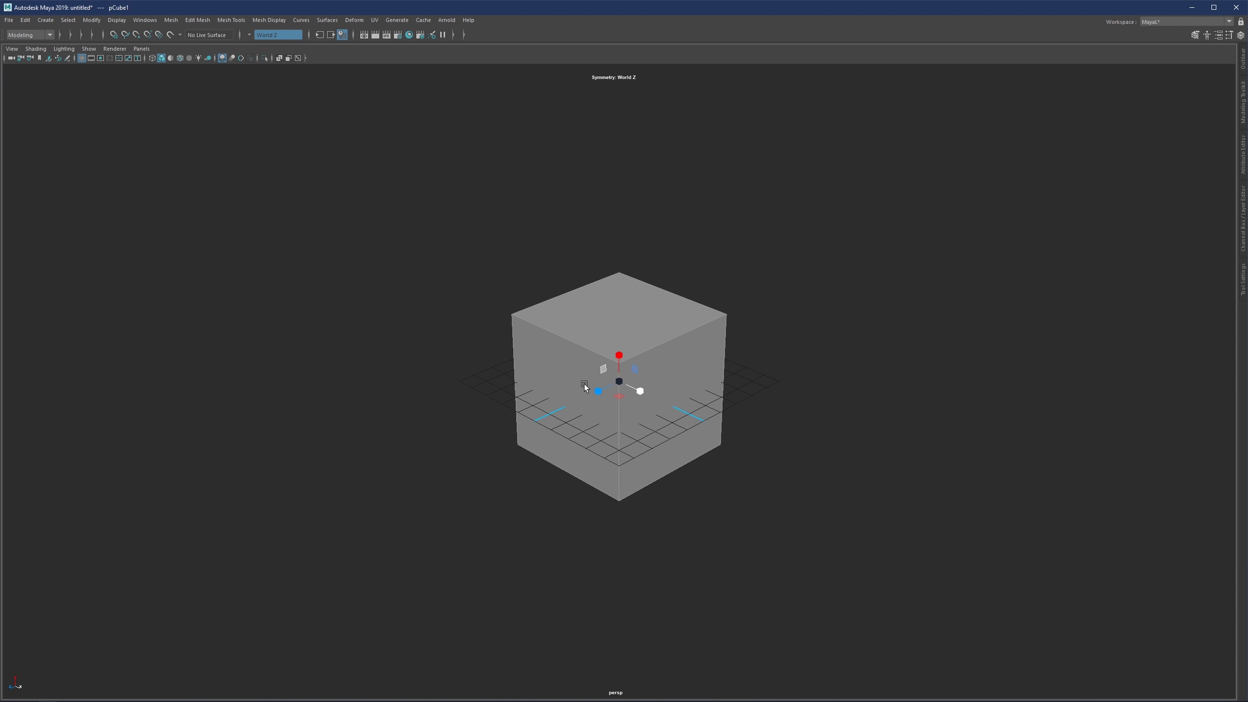
pyautogui.moveTo(620, 382)
pyautogui.mouseDown()
pyautogui.moveTo(702, 351)
pyautogui.moveTo(629, 386)
pyautogui.mouseUp()
# Step: Stretch the cube lengthwise into an elongated box
pyautogui.moveTo(618, 384); pyautogui.dragTo(612, 402, button='right')
pyautogui.moveTo(554, 368)
pyautogui.keyDown('alt'); pyautogui.mouseDown()
pyautogui.moveTo(582, 371)
pyautogui.moveTo(552, 366)
pyautogui.mouseUp(); pyautogui.keyUp('alt')
pyautogui.moveTo(632, 369); pyautogui.dragTo(682, 335, button='right')
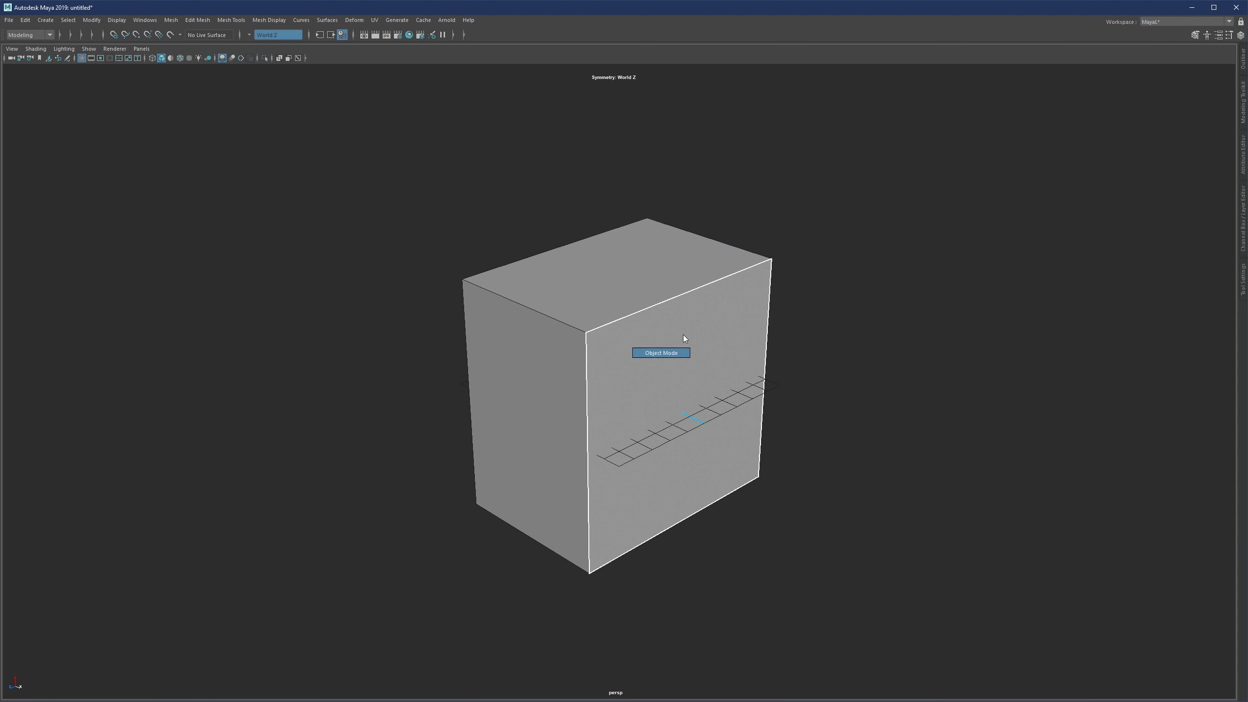
pyautogui.click(643, 379)
pyautogui.moveTo(644, 395); pyautogui.dragTo(630, 352)
pyautogui.scroll(-3, 651, 361)
pyautogui.scroll(-3, 654, 368)
pyautogui.keyDown('alt'); pyautogui.moveTo(667, 377); pyautogui.dragTo(622, 339, button='middle'); pyautogui.keyUp('alt')
pyautogui.keyDown('alt'); pyautogui.moveTo(622, 339); pyautogui.dragTo(634, 354); pyautogui.keyUp('alt')
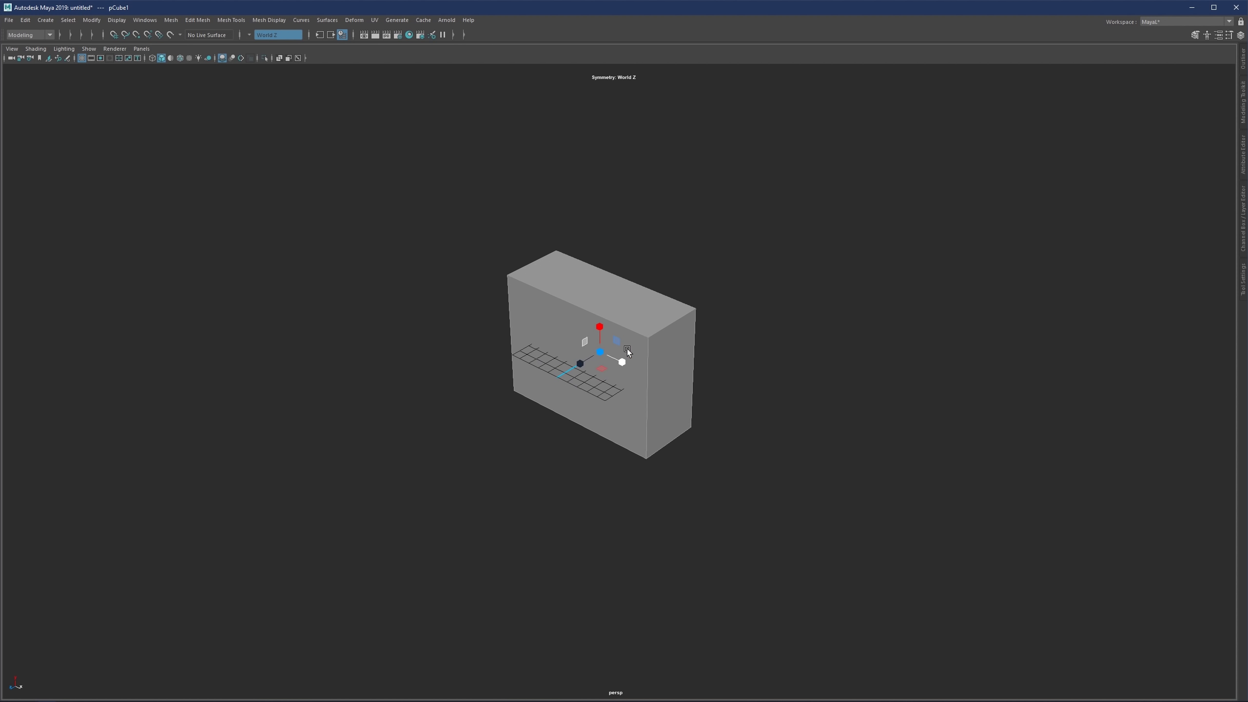
# Step: Delete the box's top, bottom and end faces, leaving only the two parallel side panels
pyautogui.moveTo(628, 350); pyautogui.dragTo(628, 367, button='right')
pyautogui.click(634, 354)
pyautogui.moveTo(799, 288); pyautogui.dragTo(788, 386, button='right')
pyautogui.press('Delete')
pyautogui.press('F8')
# Step: Insert a vertical edge loop in both side panels, about two thirds of the way toward the rear end
pyautogui.keyDown('alt'); pyautogui.moveTo(792, 294); pyautogui.dragTo(616, 354); pyautogui.keyUp('alt')
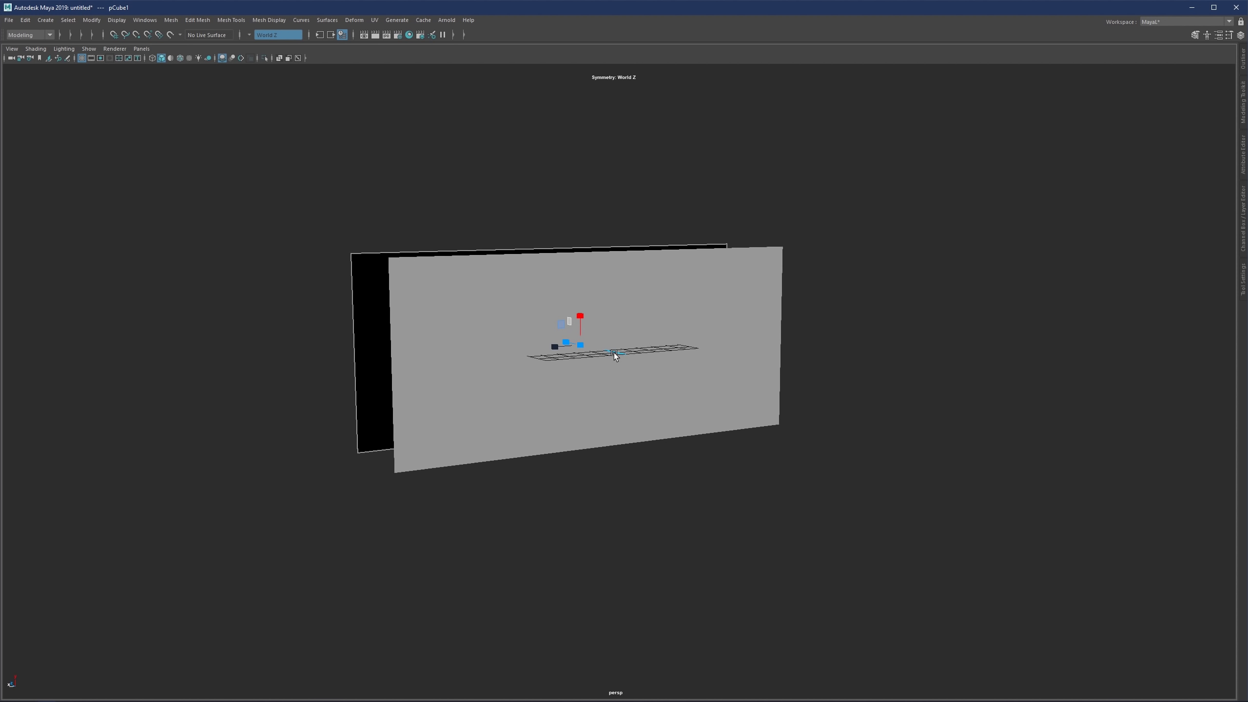
pyautogui.press('g')
pyautogui.moveTo(674, 250); pyautogui.dragTo(683, 282)
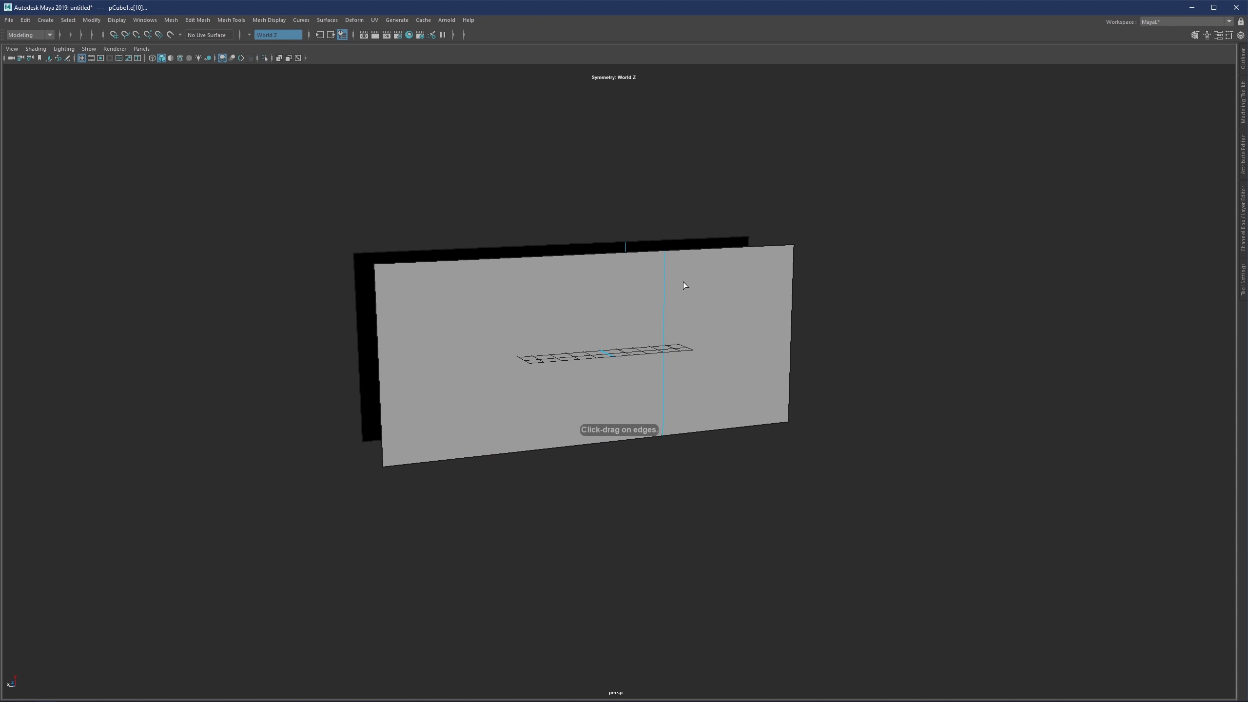
# Step: Raise the lower corner vertices at both ends of the side panels to form a pointed underside at the edge loop
pyautogui.moveTo(687, 285); pyautogui.dragTo(641, 285, button='right')
pyautogui.keyDown('alt'); pyautogui.moveTo(575, 296); pyautogui.dragTo(522, 312); pyautogui.keyUp('alt')
pyautogui.press('q')
pyautogui.moveTo(409, 428); pyautogui.dragTo(355, 489)
pyautogui.press('w')
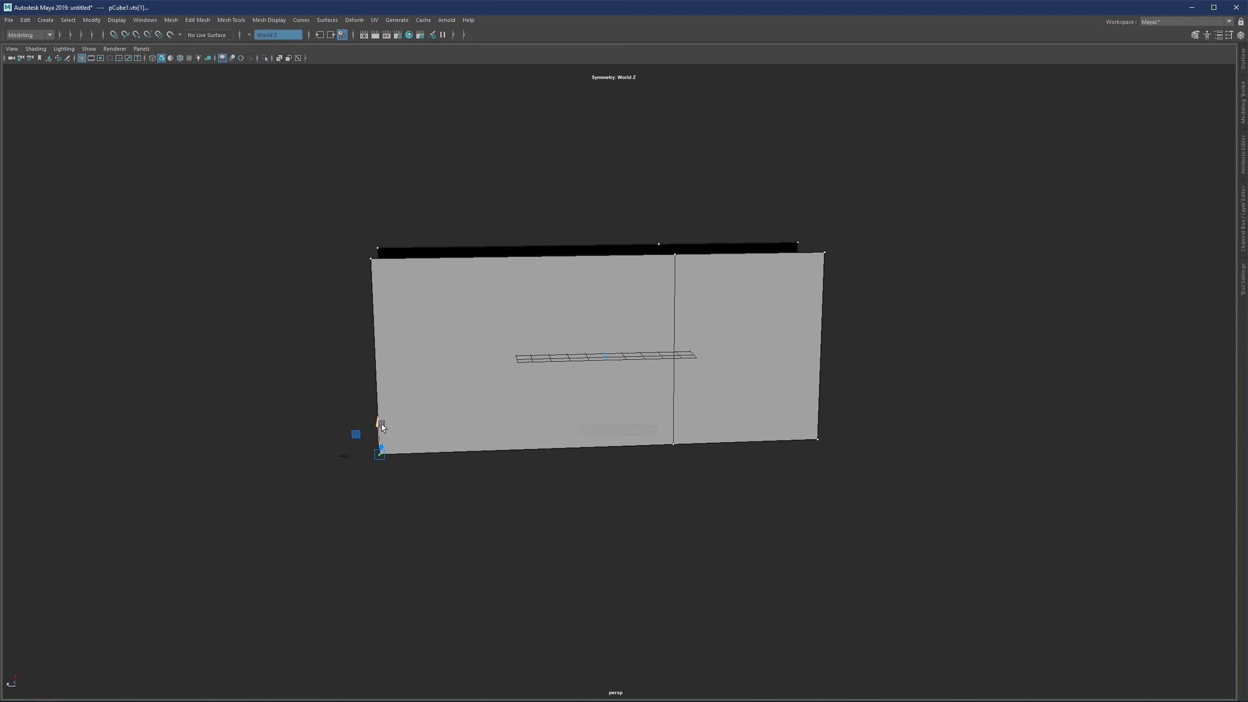
pyautogui.moveTo(382, 427); pyautogui.dragTo(330, 312)
pyautogui.moveTo(801, 435); pyautogui.dragTo(833, 466)
pyautogui.keyDown('alt'); pyautogui.moveTo(830, 464); pyautogui.dragTo(772, 463, button='middle'); pyautogui.keyUp('alt')
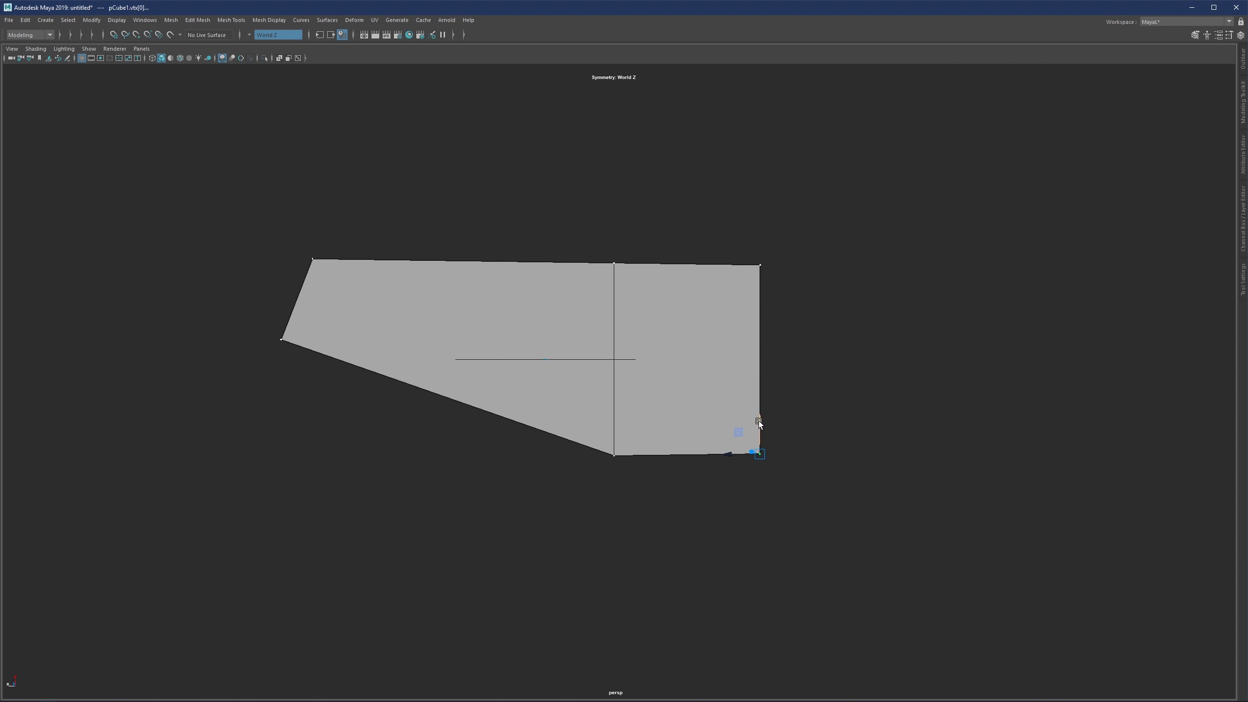
pyautogui.moveTo(759, 421); pyautogui.dragTo(746, 324)
# Step: Slant the rear end and the edge loop by shifting their upper vertices, and move both end edges farther outward lengthwise
pyautogui.click(759, 266)
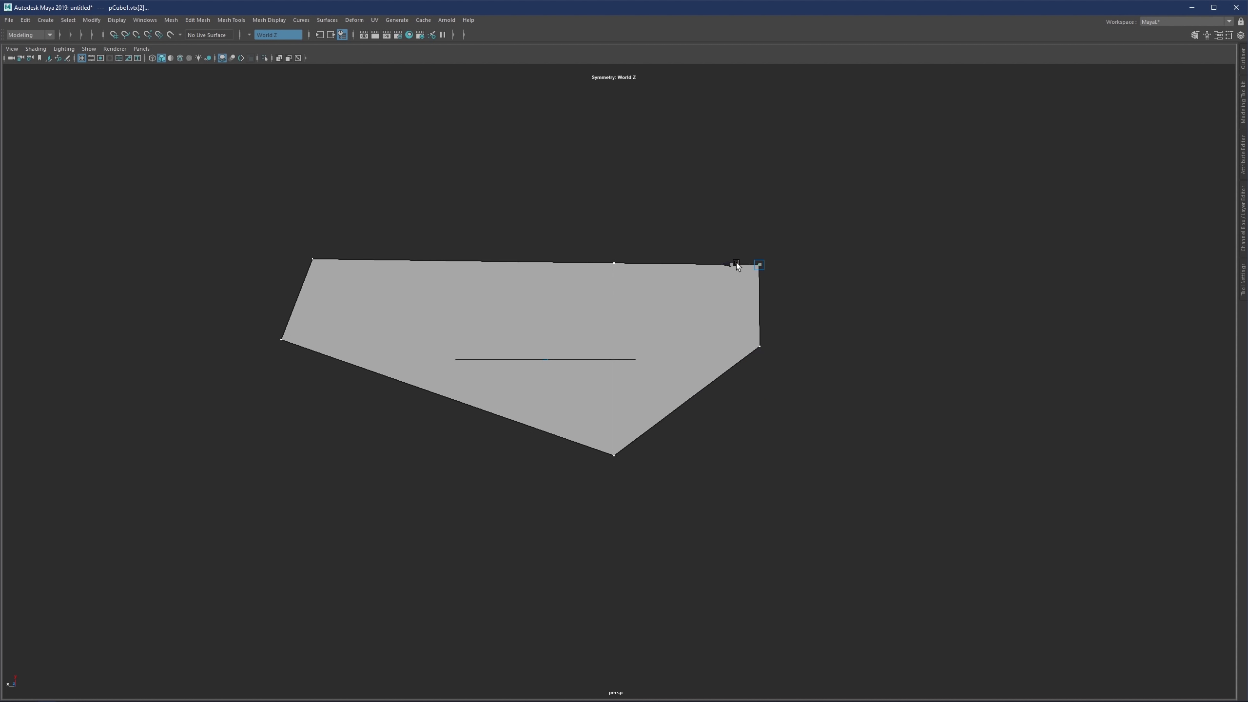
pyautogui.moveTo(736, 263); pyautogui.dragTo(718, 263)
pyautogui.moveTo(634, 233); pyautogui.dragTo(608, 253)
pyautogui.moveTo(802, 230); pyautogui.dragTo(730, 350)
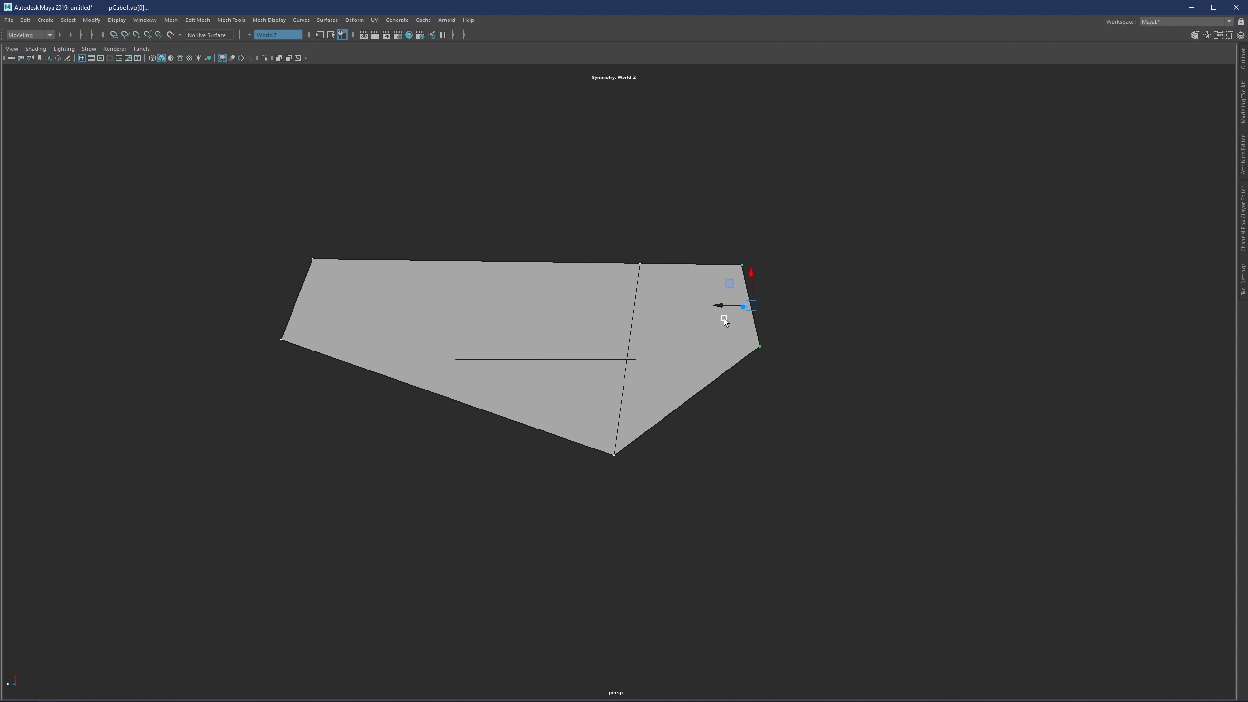
pyautogui.moveTo(727, 305); pyautogui.dragTo(751, 303)
pyautogui.moveTo(380, 176); pyautogui.dragTo(226, 372)
pyautogui.moveTo(277, 299); pyautogui.dragTo(255, 298)
# Step: Bridge the front end edges of the two side panels with a connecting face
pyautogui.scroll(-3, 384, 298)
pyautogui.keyDown('alt'); pyautogui.moveTo(443, 295); pyautogui.dragTo(462, 306); pyautogui.keyUp('alt')
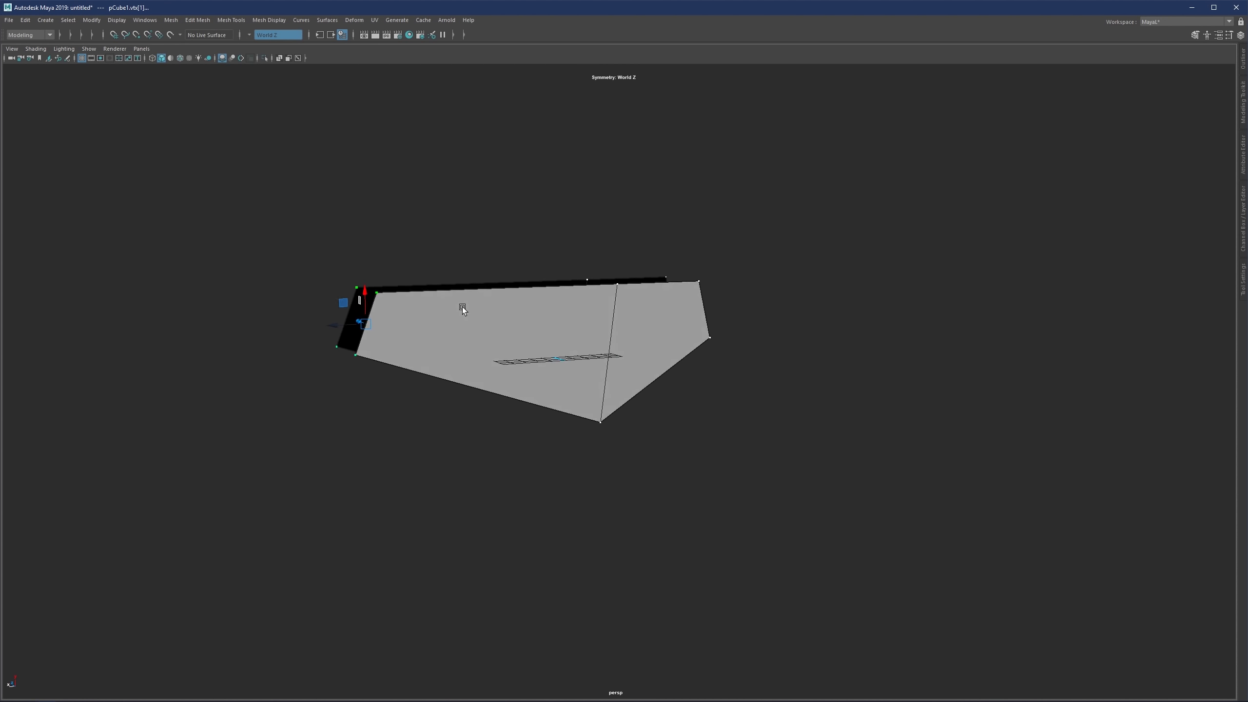
pyautogui.scroll(-1, 457, 320)
pyautogui.keyDown('alt'); pyautogui.moveTo(439, 346); pyautogui.dragTo(492, 337, button='middle'); pyautogui.keyUp('alt')
pyautogui.keyDown('alt'); pyautogui.moveTo(492, 337); pyautogui.dragTo(521, 366); pyautogui.keyUp('alt')
pyautogui.moveTo(476, 315); pyautogui.dragTo(471, 258, button='right')
pyautogui.click(444, 318)
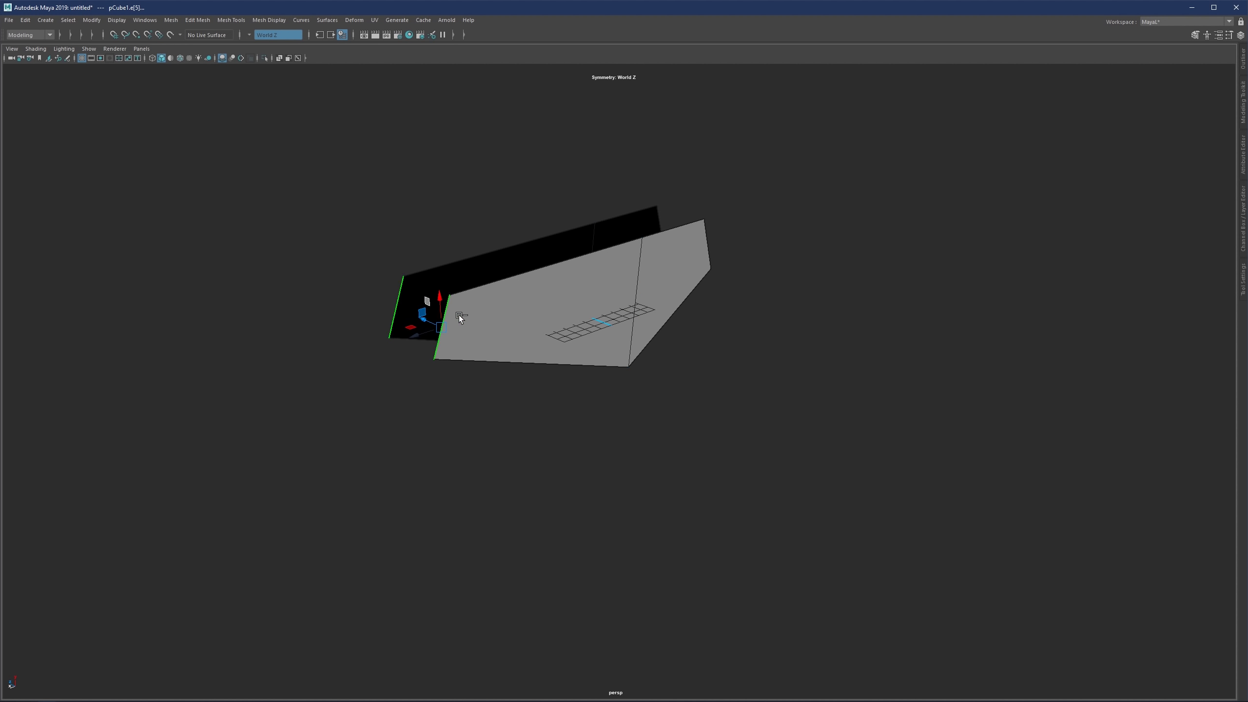
pyautogui.keyDown('shift'); pyautogui.moveTo(459, 315); pyautogui.dragTo(439, 437, button='right'); pyautogui.keyUp('shift')
# Step: Pull the upper corner vertices of the front panel inward so the panel tapers toward its top
pyautogui.keyDown('alt'); pyautogui.moveTo(556, 357); pyautogui.dragTo(524, 319); pyautogui.keyUp('alt')
pyautogui.scroll(3, 560, 335)
pyautogui.press('q')
pyautogui.keyDown('alt'); pyautogui.moveTo(604, 286); pyautogui.dragTo(491, 290); pyautogui.keyUp('alt')
pyautogui.press('w')
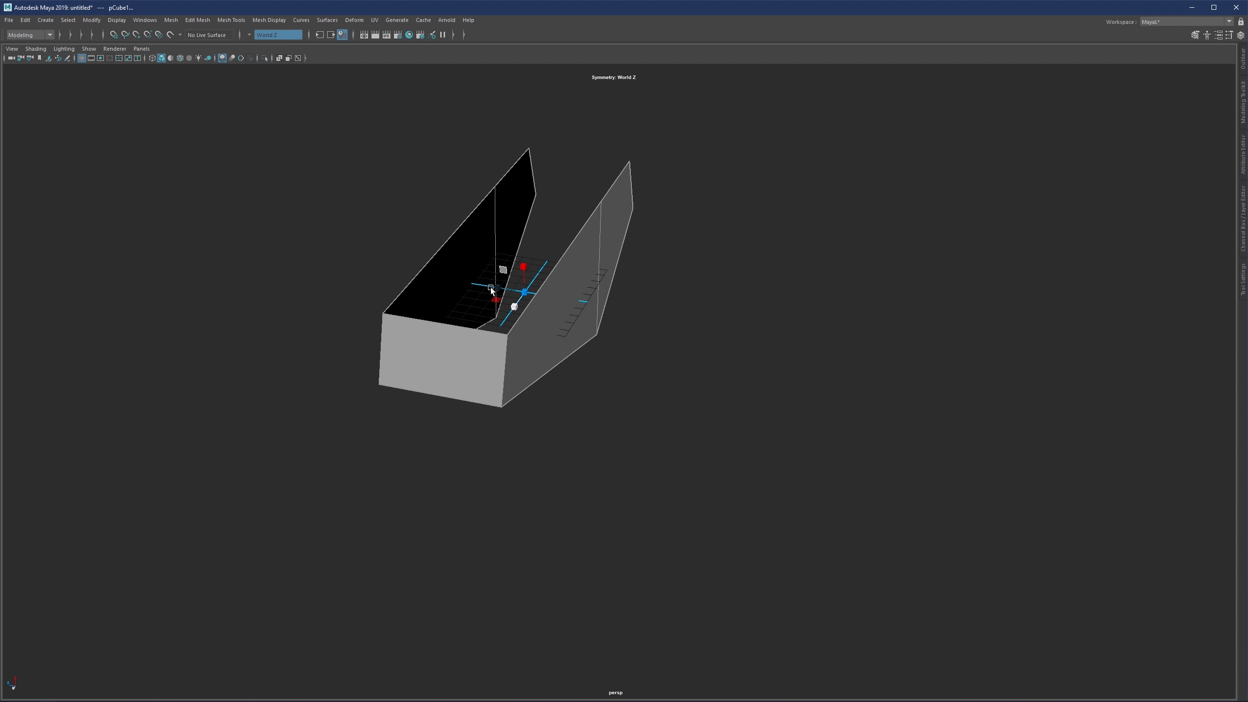
pyautogui.keyDown('alt'); pyautogui.moveTo(573, 301); pyautogui.dragTo(501, 297); pyautogui.keyUp('alt')
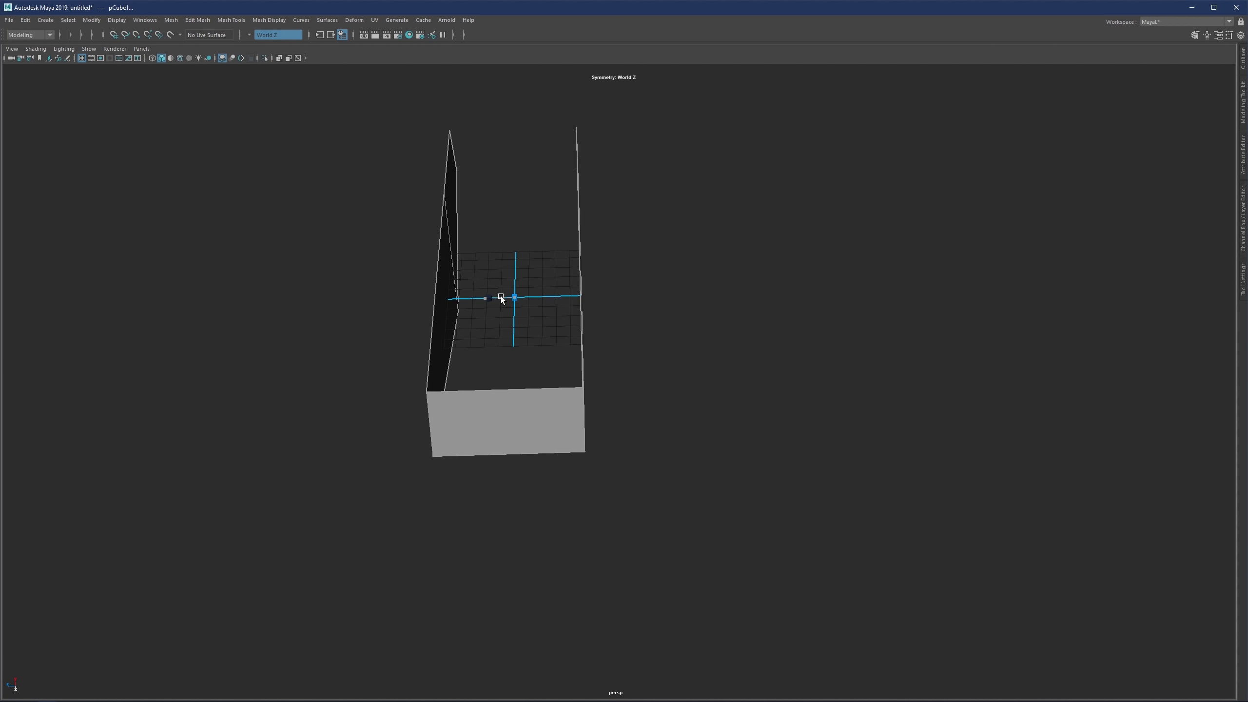
pyautogui.keyDown('alt'); pyautogui.moveTo(553, 287); pyautogui.dragTo(518, 310, button='middle'); pyautogui.keyUp('alt')
pyautogui.keyDown('alt'); pyautogui.moveTo(518, 309); pyautogui.dragTo(493, 292); pyautogui.keyUp('alt')
pyautogui.keyDown('alt'); pyautogui.moveTo(493, 293); pyautogui.dragTo(641, 264, button='right'); pyautogui.keyUp('alt')
pyautogui.press('F10')
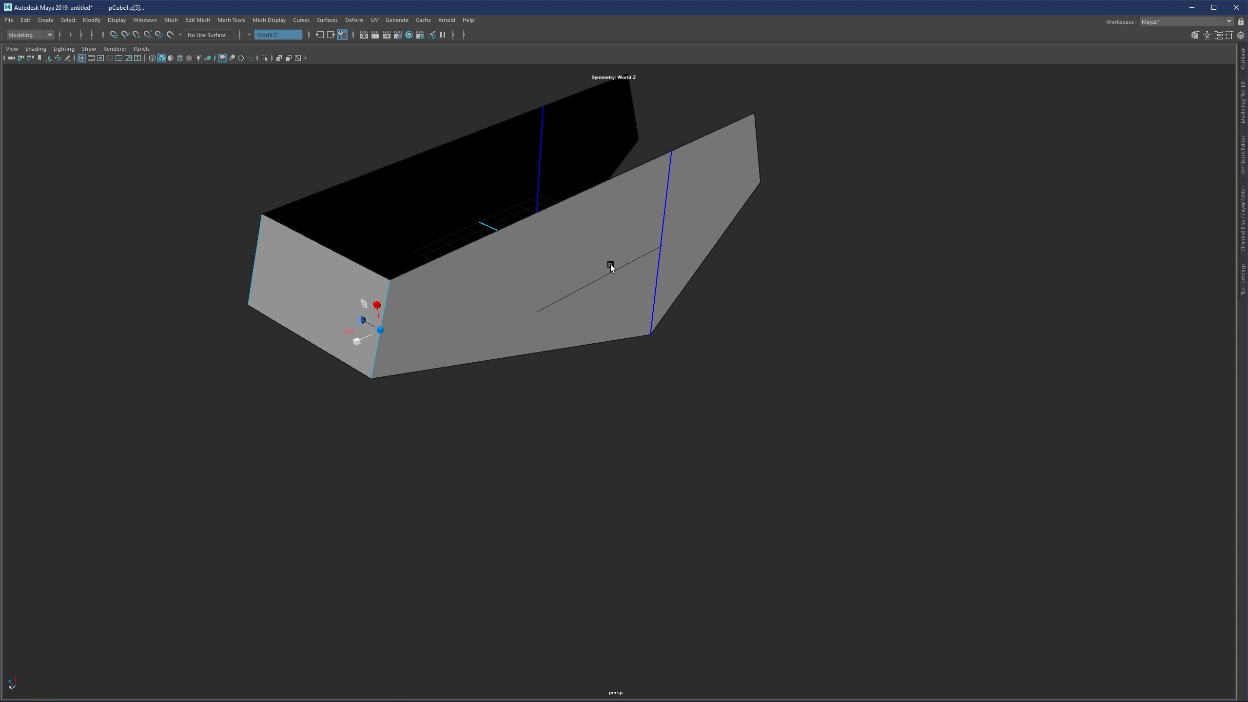
pyautogui.press('F9')
pyautogui.click(389, 285)
pyautogui.keyDown('alt'); pyautogui.moveTo(384, 280); pyautogui.dragTo(457, 286); pyautogui.keyUp('alt')
# Step: Move the vertical inner edges of both side panels outward to widen the shell at that point
pyautogui.moveTo(581, 281); pyautogui.dragTo(584, 230, button='right')
pyautogui.click(586, 234)
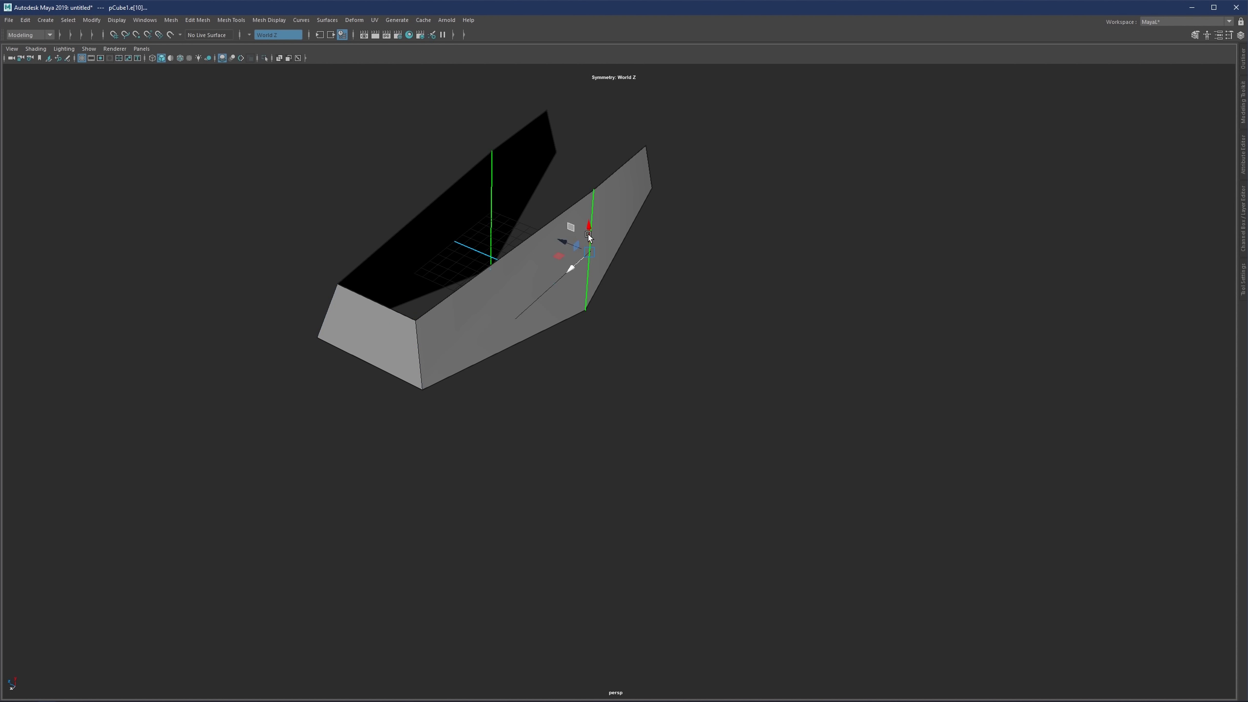
pyautogui.keyDown('alt'); pyautogui.moveTo(536, 235); pyautogui.dragTo(396, 426); pyautogui.keyUp('alt')
# Step: Extrude the lower front edges of both side panels downward and shorten the new bottom edges
pyautogui.click(454, 326)
pyautogui.press('w')
pyautogui.press('r')
pyautogui.press('w')
pyautogui.moveTo(435, 383)
pyautogui.keyDown('alt'); pyautogui.mouseDown()
pyautogui.moveTo(475, 406)
pyautogui.moveTo(448, 374)
pyautogui.mouseUp(); pyautogui.keyUp('alt')
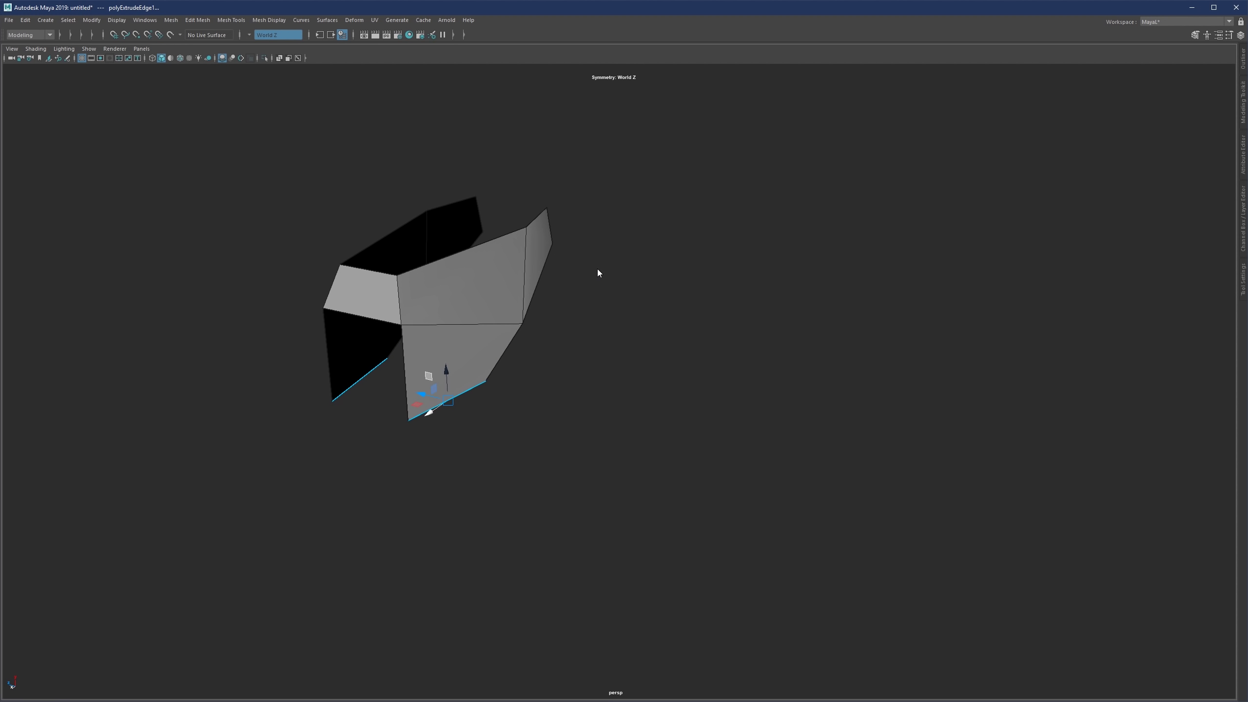
# Step: Create a polygon cylinder with radius 1, height 2, 24 axis divisions and one height and cap division
pyautogui.keyDown('shift'); pyautogui.moveTo(597, 269); pyautogui.dragTo(622, 269, button='right'); pyautogui.keyUp('shift')
pyautogui.click(622, 273)
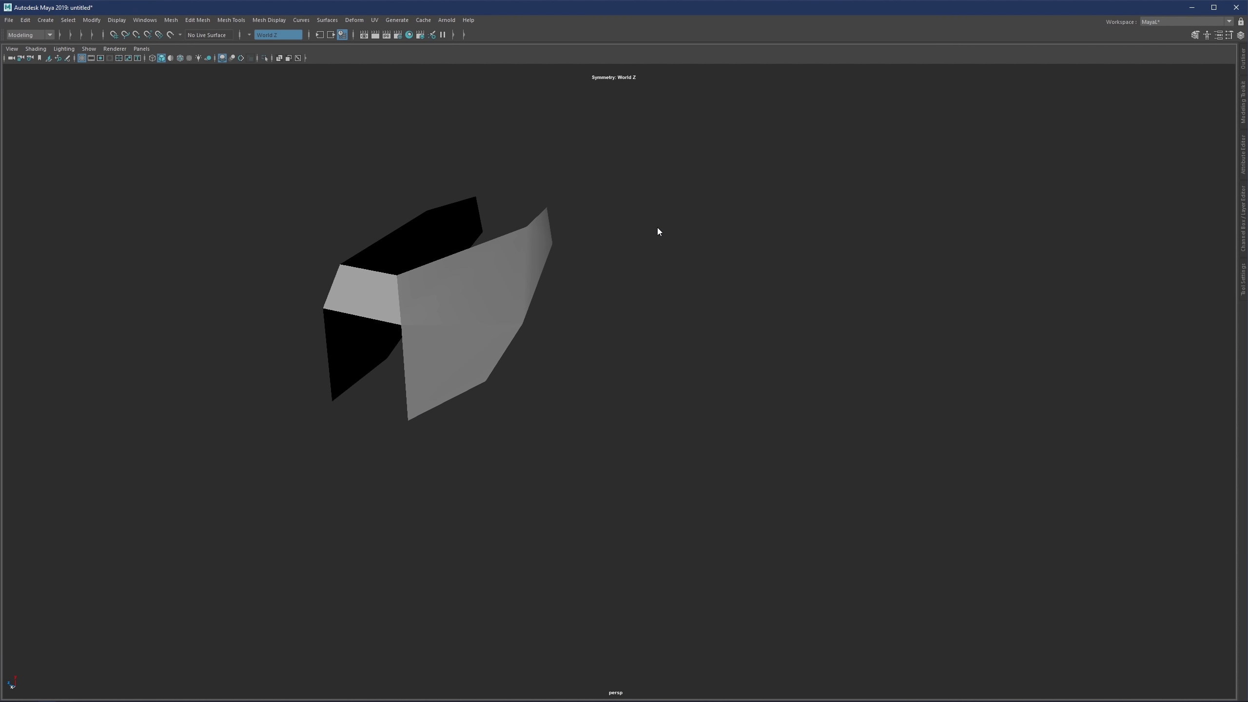
pyautogui.keyDown('shift'); pyautogui.moveTo(658, 228); pyautogui.dragTo(625, 231, button='right'); pyautogui.keyUp('shift')
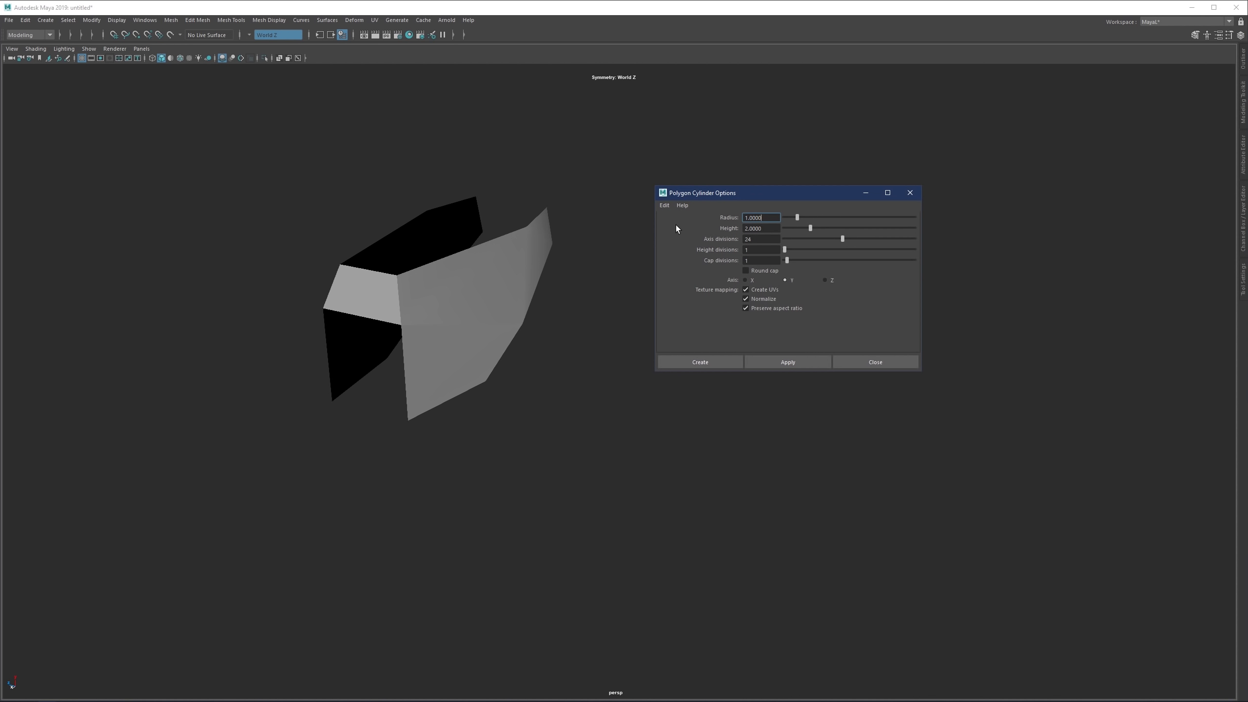
pyautogui.doubleClick(760, 239)
pyautogui.moveTo(754, 191); pyautogui.dragTo(702, 185)
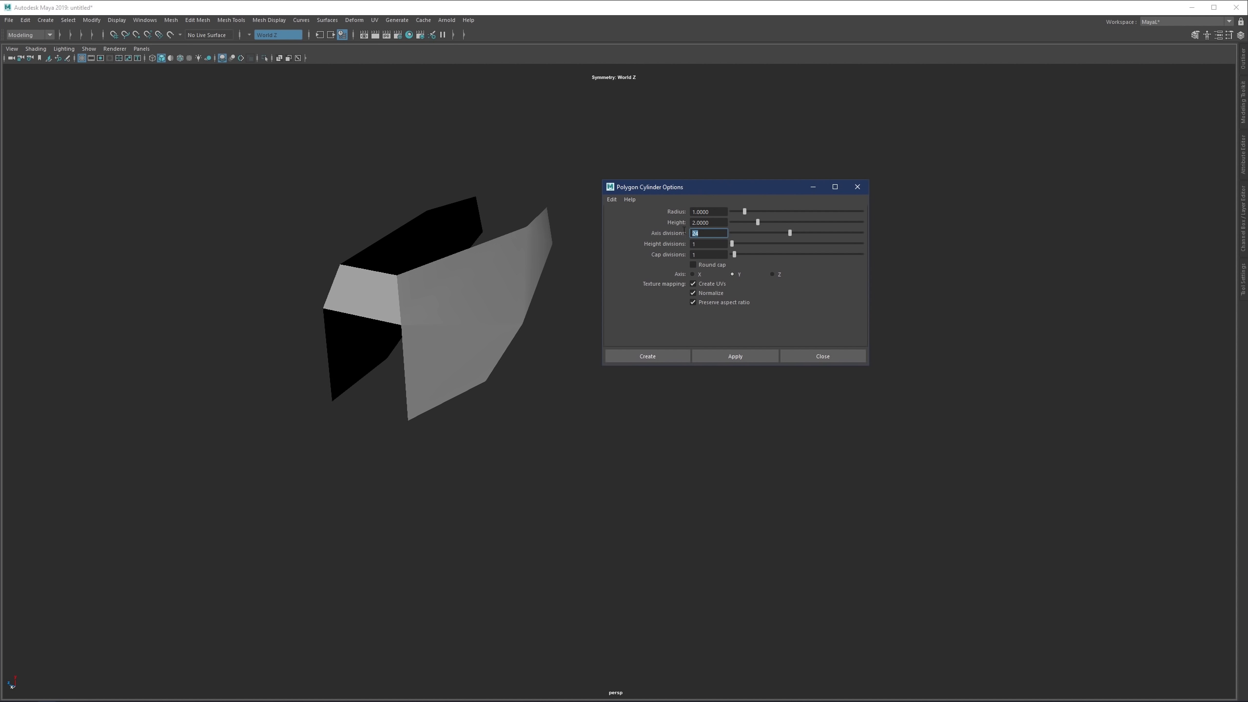
pyautogui.moveTo(698, 186); pyautogui.dragTo(696, 198)
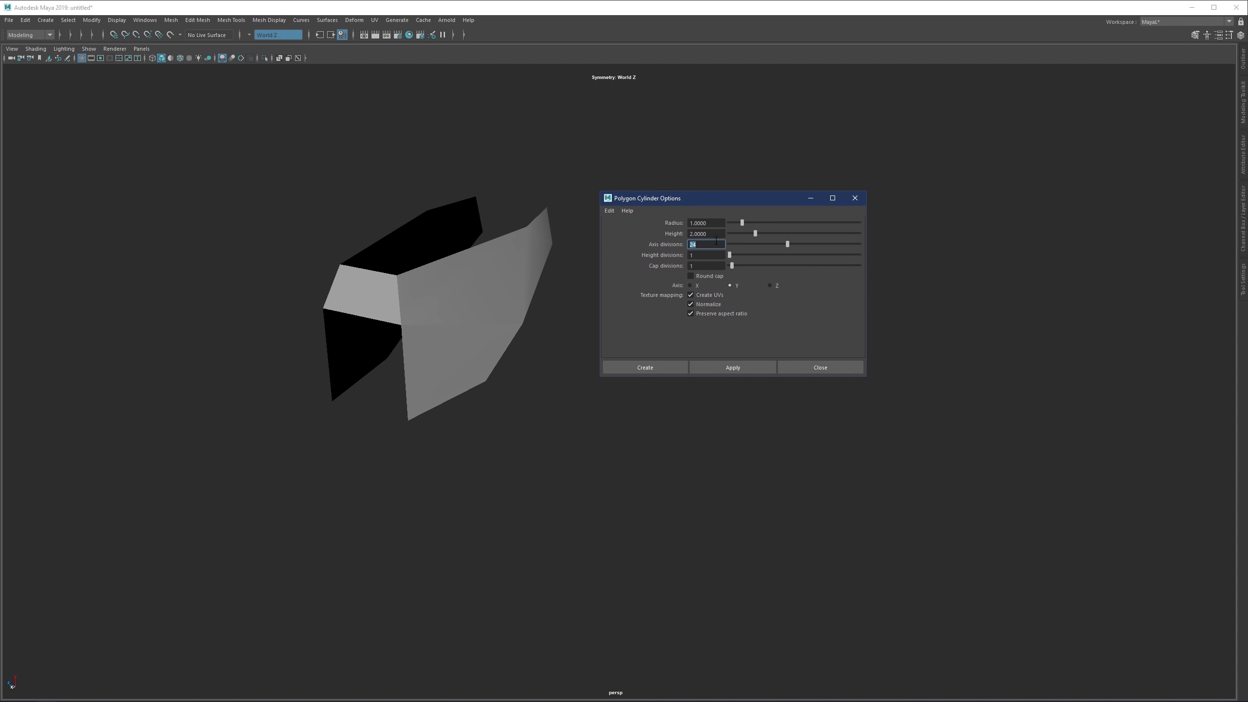
pyautogui.click(732, 367)
pyautogui.click(781, 368)
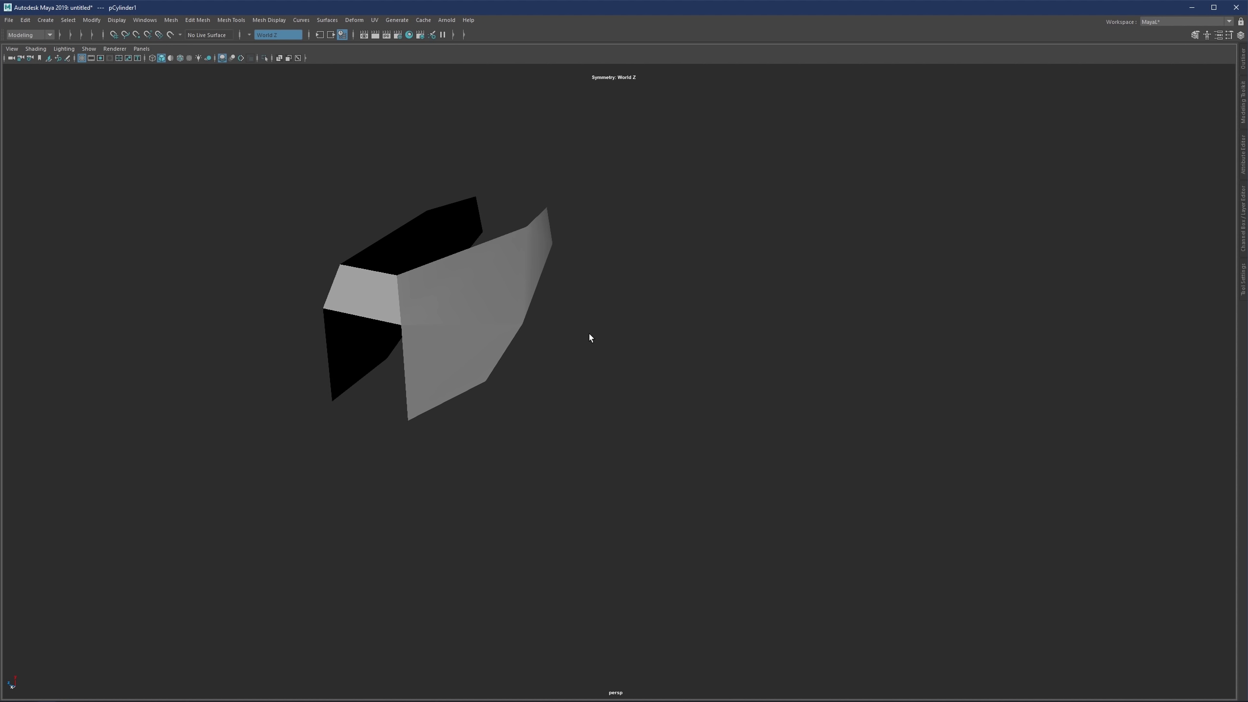
# Step: Scale up the cylinder, rotate it to lie across the shell, and position it beneath the shell's front end
pyautogui.moveTo(450, 280); pyautogui.dragTo(486, 328)
pyautogui.press('e')
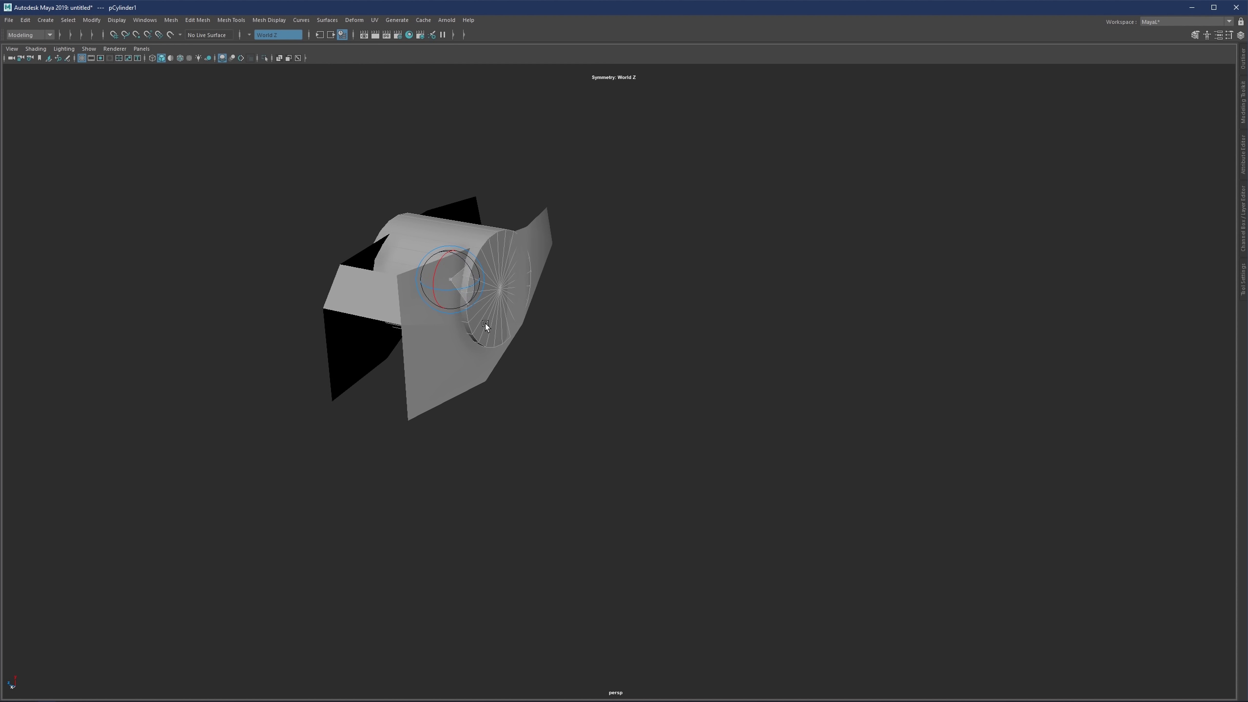
pyautogui.press('w')
pyautogui.moveTo(450, 251); pyautogui.dragTo(450, 383)
pyautogui.keyDown('alt'); pyautogui.moveTo(453, 366); pyautogui.dragTo(572, 312, button='middle'); pyautogui.keyUp('alt')
pyautogui.moveTo(573, 315)
pyautogui.keyDown('alt'); pyautogui.mouseDown()
pyautogui.moveTo(532, 311)
pyautogui.moveTo(591, 326)
pyautogui.mouseUp(); pyautogui.keyUp('alt')
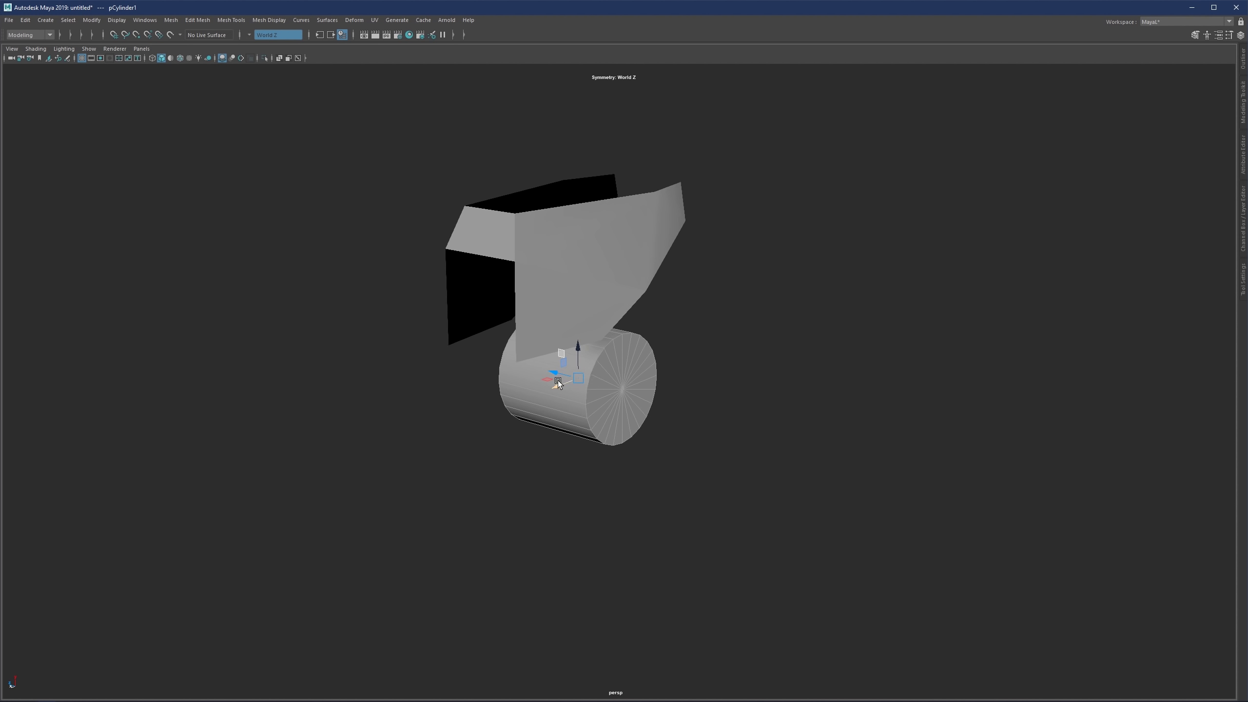
pyautogui.moveTo(558, 384); pyautogui.dragTo(509, 398)
# Step: Extrude the cylinder's upper faces upward between the side panels and flatten them into a level top
pyautogui.moveTo(499, 343); pyautogui.dragTo(499, 384, button='right')
pyautogui.click(500, 386)
pyautogui.keyDown('alt'); pyautogui.moveTo(536, 368); pyautogui.dragTo(462, 354); pyautogui.keyUp('alt')
pyautogui.keyDown('shift'); pyautogui.doubleClick(633, 380); pyautogui.keyUp('shift')
pyautogui.keyDown('alt'); pyautogui.moveTo(576, 357); pyautogui.dragTo(612, 261); pyautogui.keyUp('alt')
pyautogui.press('w')
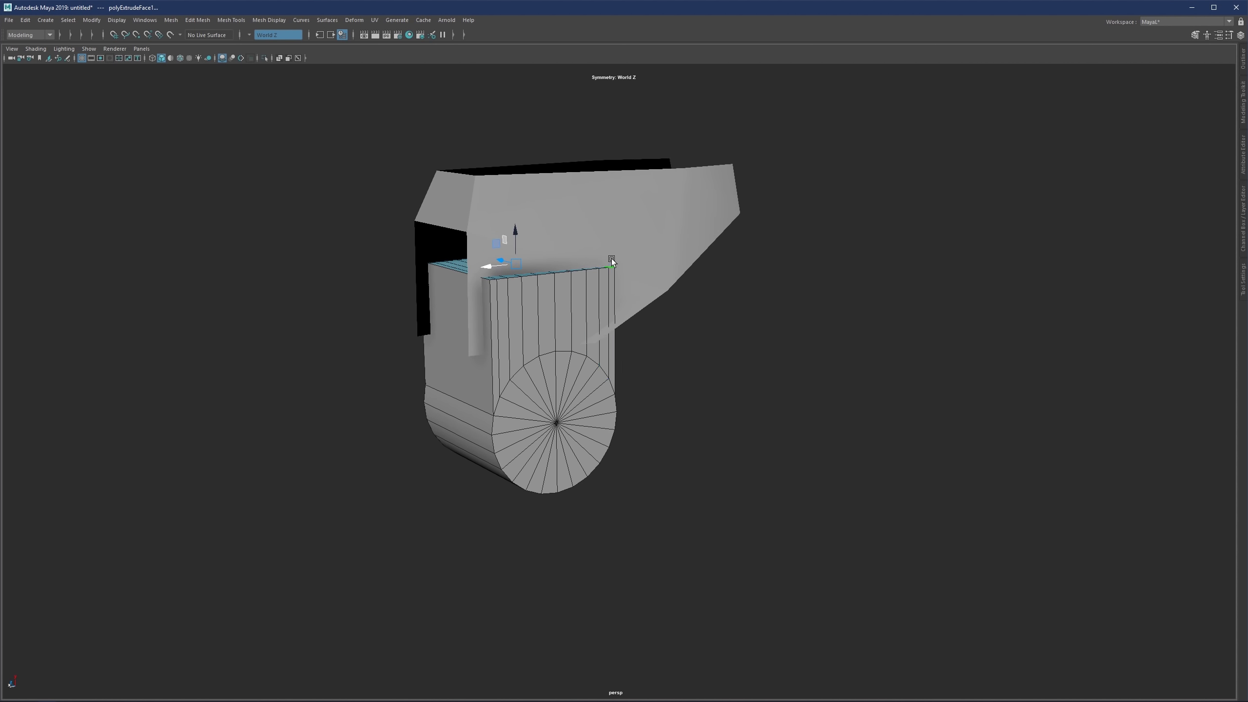
# Step: Show wireframe on the shaded meshes, check how the extruded cylinder meets the shell, and undo the stray last changes
pyautogui.click(179, 58)
pyautogui.keyDown('alt'); pyautogui.moveTo(383, 152); pyautogui.dragTo(474, 189); pyautogui.keyUp('alt')
pyautogui.scroll(3, 474, 189)
pyautogui.keyDown('alt'); pyautogui.moveTo(527, 240); pyautogui.dragTo(499, 314); pyautogui.keyUp('alt')
pyautogui.keyDown('alt'); pyautogui.moveTo(700, 184); pyautogui.dragTo(688, 227); pyautogui.keyUp('alt')
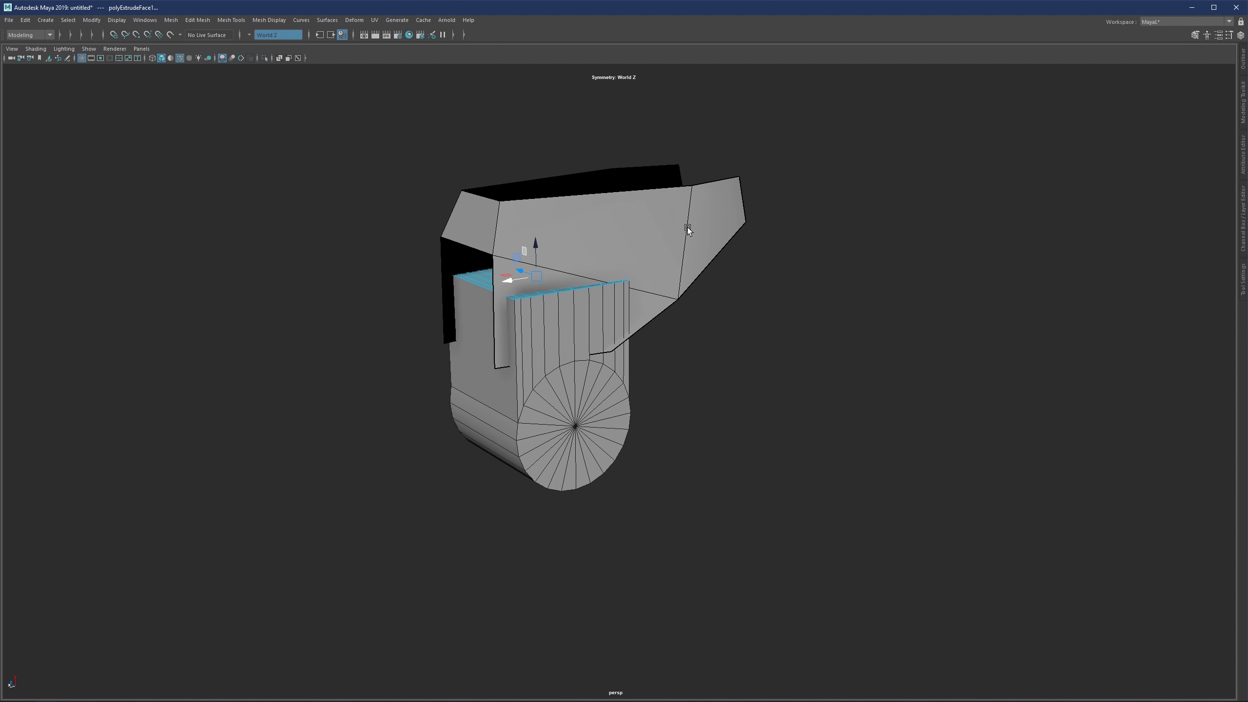
pyautogui.keyDown('alt'); pyautogui.moveTo(562, 358); pyautogui.dragTo(549, 345); pyautogui.keyUp('alt')
pyautogui.keyDown('alt'); pyautogui.moveTo(605, 275); pyautogui.dragTo(636, 282); pyautogui.keyUp('alt')
pyautogui.click(632, 279)
pyautogui.hotkey('ctrl', 'z')
pyautogui.hotkey('ctrl', 'z')
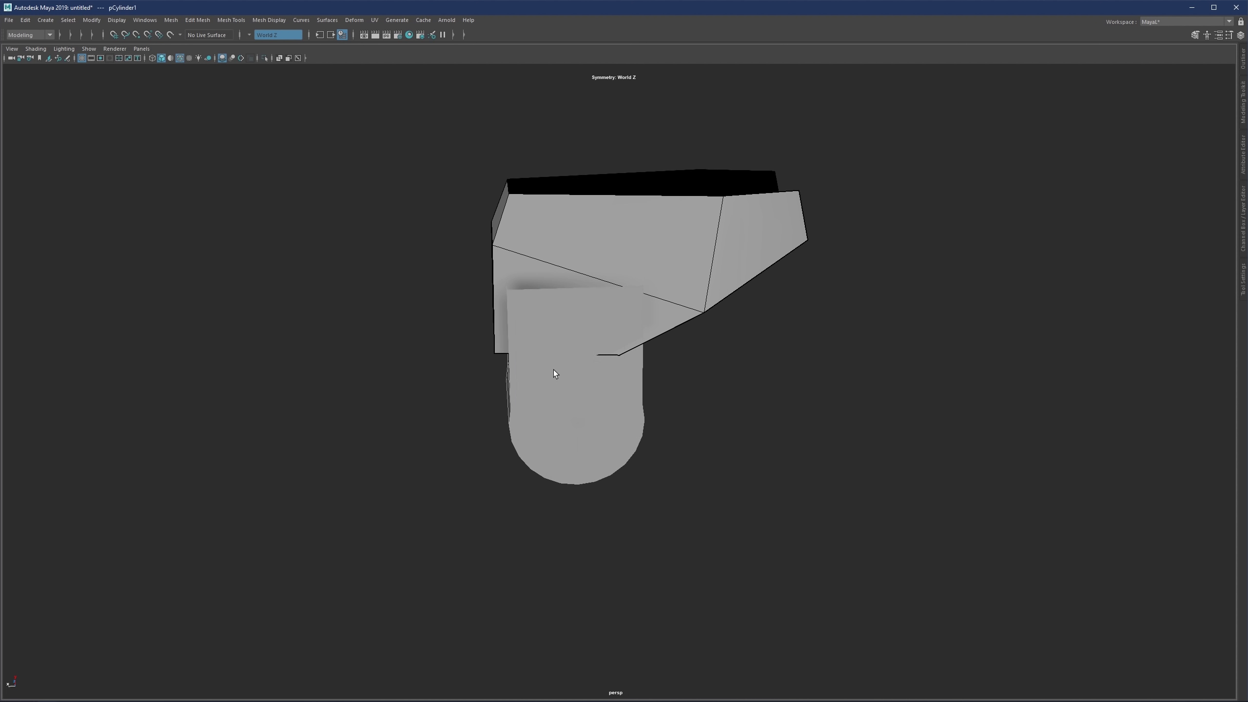
# Step: Leave only the angular shell in view and scale it across its width
pyautogui.moveTo(584, 285)
pyautogui.keyDown('alt'); pyautogui.mouseDown()
pyautogui.moveTo(669, 276)
pyautogui.moveTo(581, 286)
pyautogui.mouseUp(); pyautogui.keyUp('alt')
pyautogui.keyDown('alt'); pyautogui.moveTo(592, 243); pyautogui.dragTo(578, 257); pyautogui.keyUp('alt')
pyautogui.press('r')
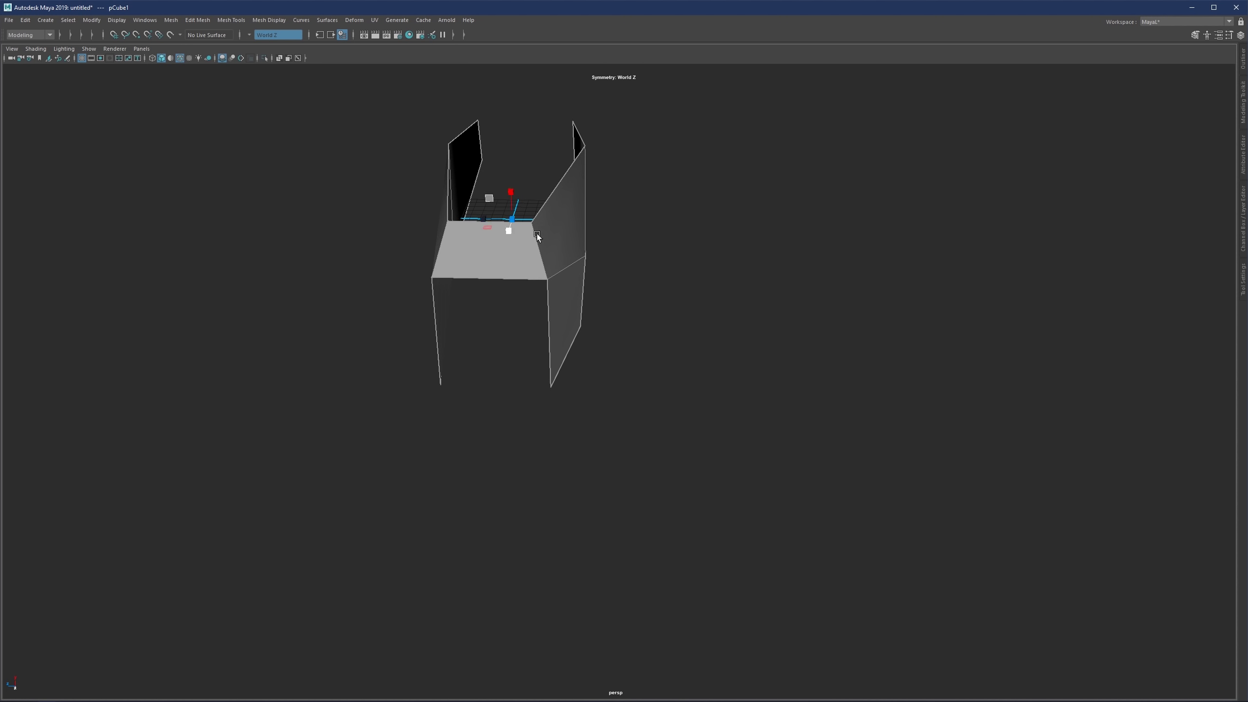
pyautogui.moveTo(503, 219); pyautogui.dragTo(575, 302)
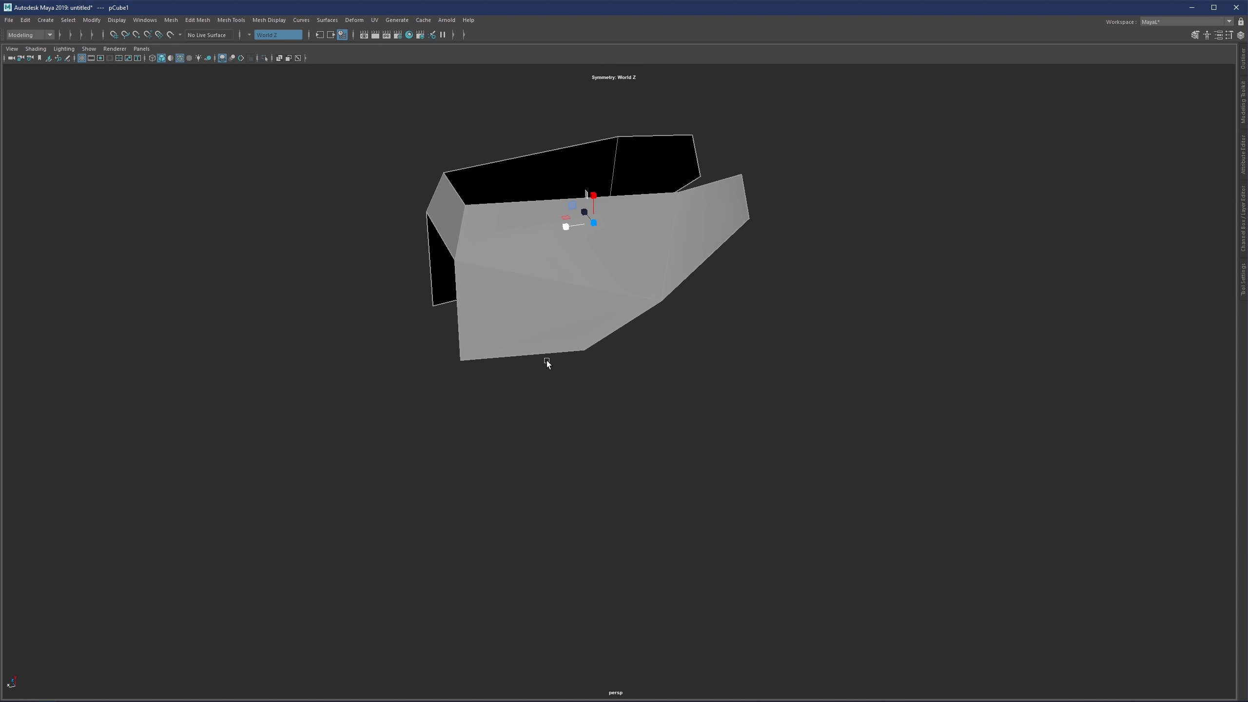
pyautogui.keyDown('alt'); pyautogui.moveTo(523, 346); pyautogui.dragTo(575, 239); pyautogui.keyUp('alt')
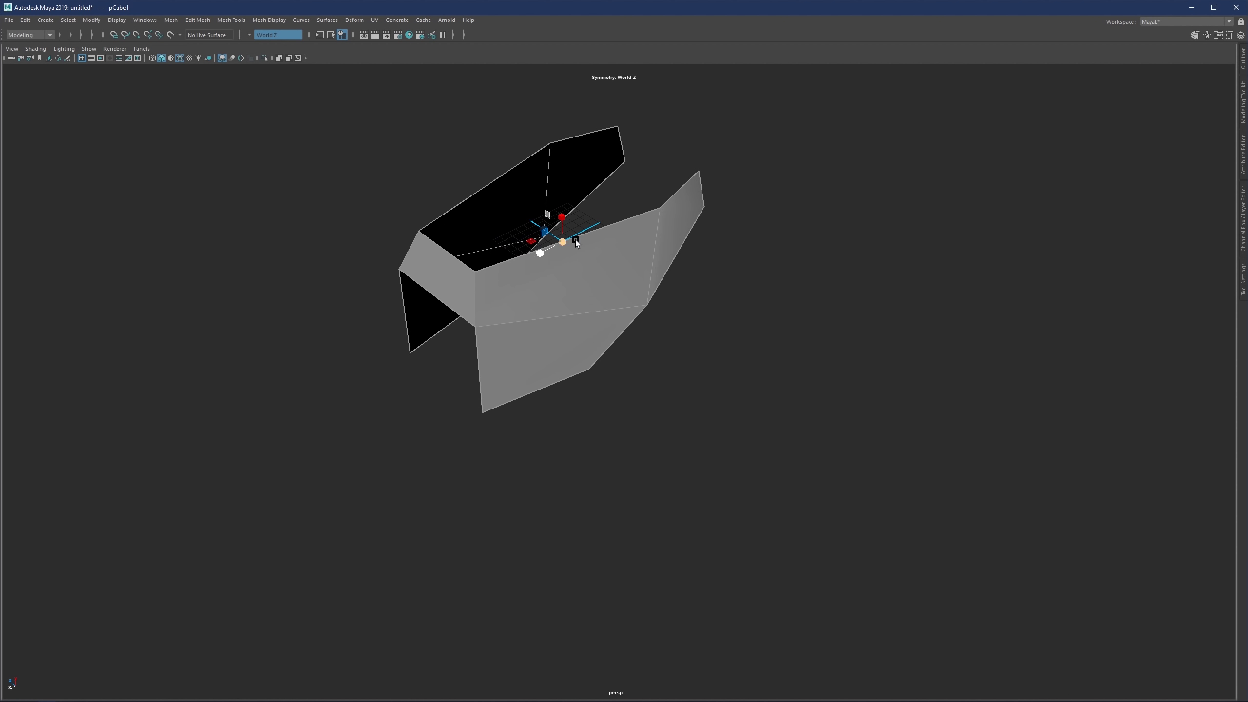
# Step: Create a new polygon cylinder with 8 axis divisions, keeping radius 1 and height 2
pyautogui.moveTo(564, 325)
pyautogui.keyDown('alt'); pyautogui.mouseDown()
pyautogui.moveTo(496, 365)
pyautogui.moveTo(598, 334)
pyautogui.moveTo(557, 322)
pyautogui.mouseUp(); pyautogui.keyUp('alt')
pyautogui.keyDown('shift'); pyautogui.rightClick(762, 195); pyautogui.keyUp('shift')
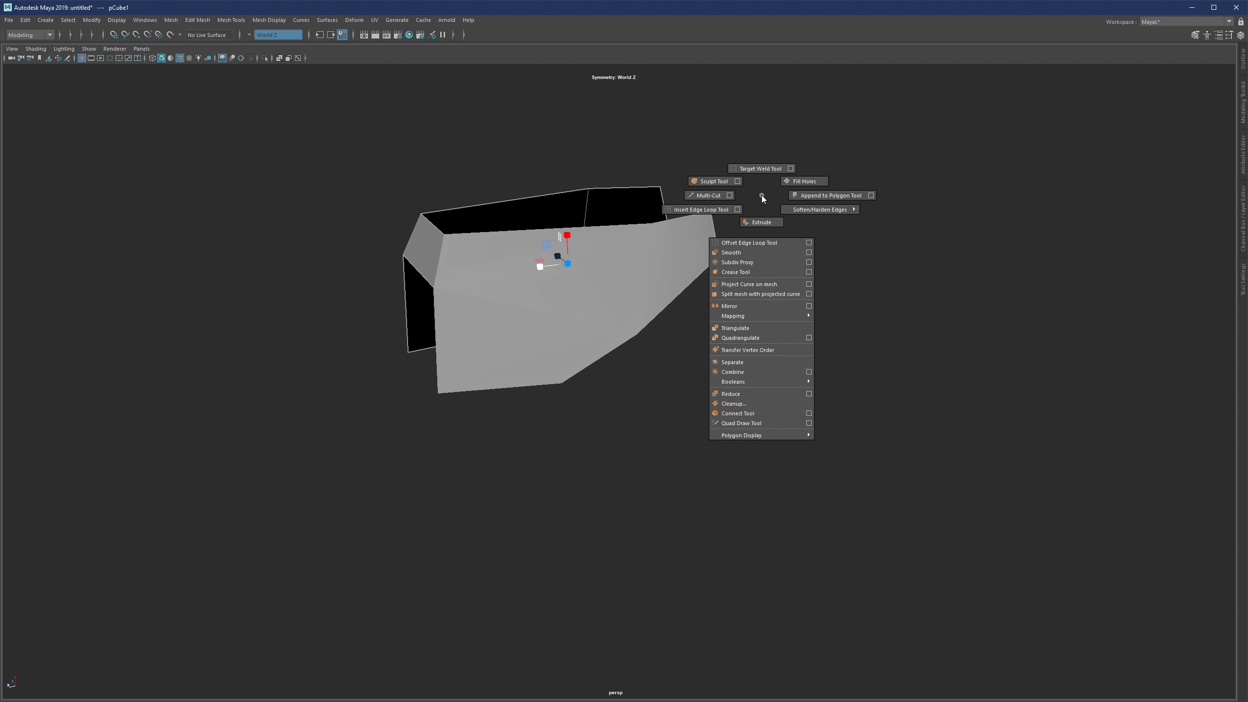
pyautogui.keyDown('shift'); pyautogui.moveTo(761, 195); pyautogui.dragTo(736, 242, button='right'); pyautogui.keyUp('shift')
pyautogui.click(770, 246)
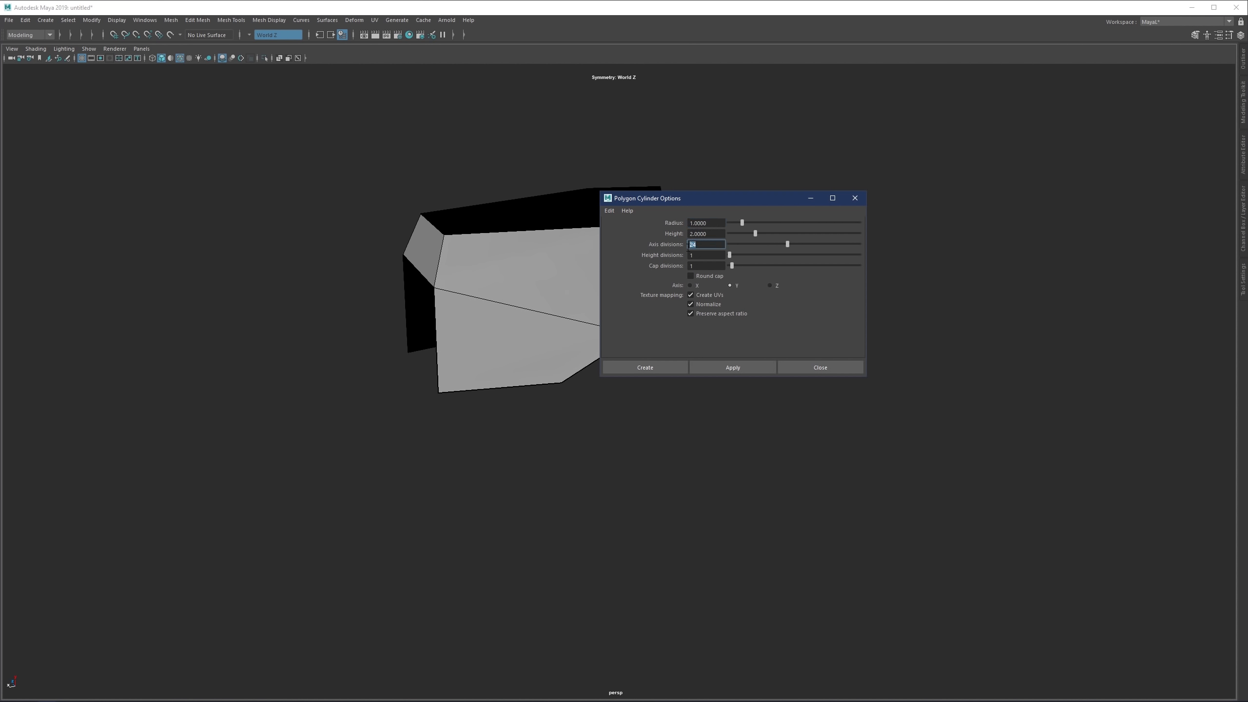
pyautogui.write('8')
pyautogui.click(732, 366)
pyautogui.click(821, 367)
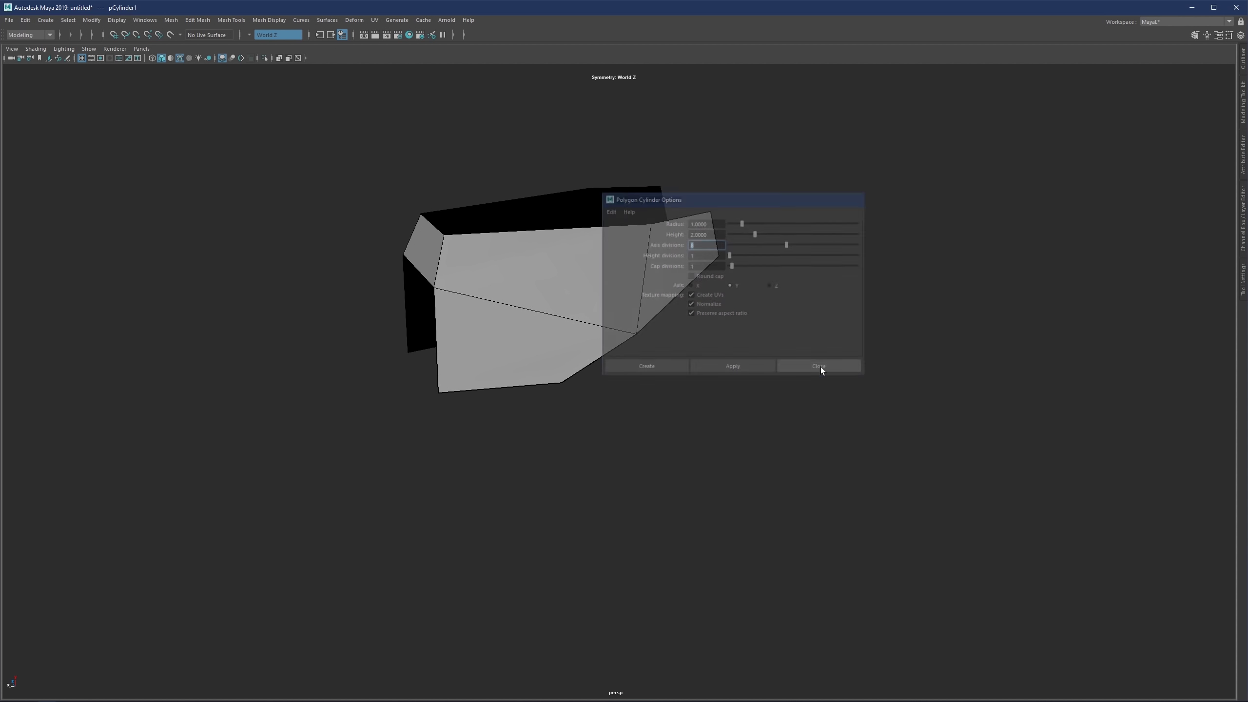
# Step: Rotate the new cylinder to lie across the shell and move it beneath the side panels
pyautogui.moveTo(557, 241); pyautogui.dragTo(656, 235)
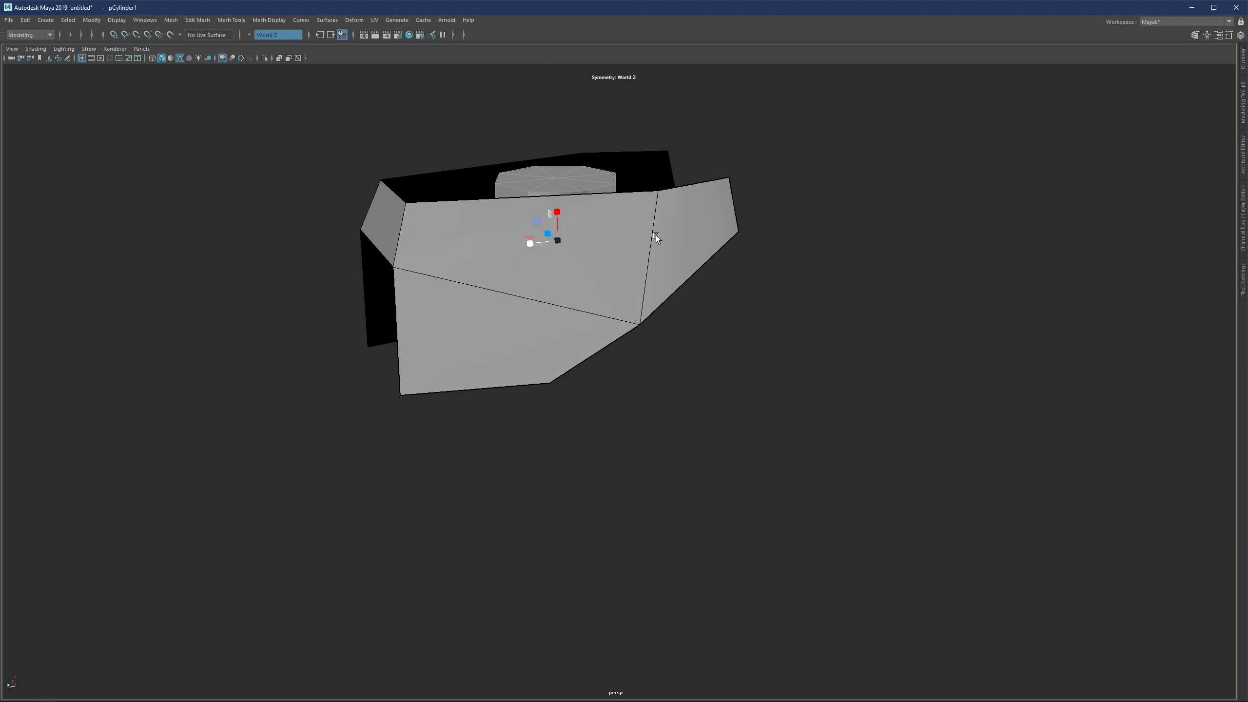
pyautogui.press('e')
pyautogui.moveTo(559, 213); pyautogui.dragTo(558, 358)
pyautogui.press('w')
pyautogui.keyDown('alt'); pyautogui.moveTo(497, 427); pyautogui.dragTo(544, 418); pyautogui.keyUp('alt')
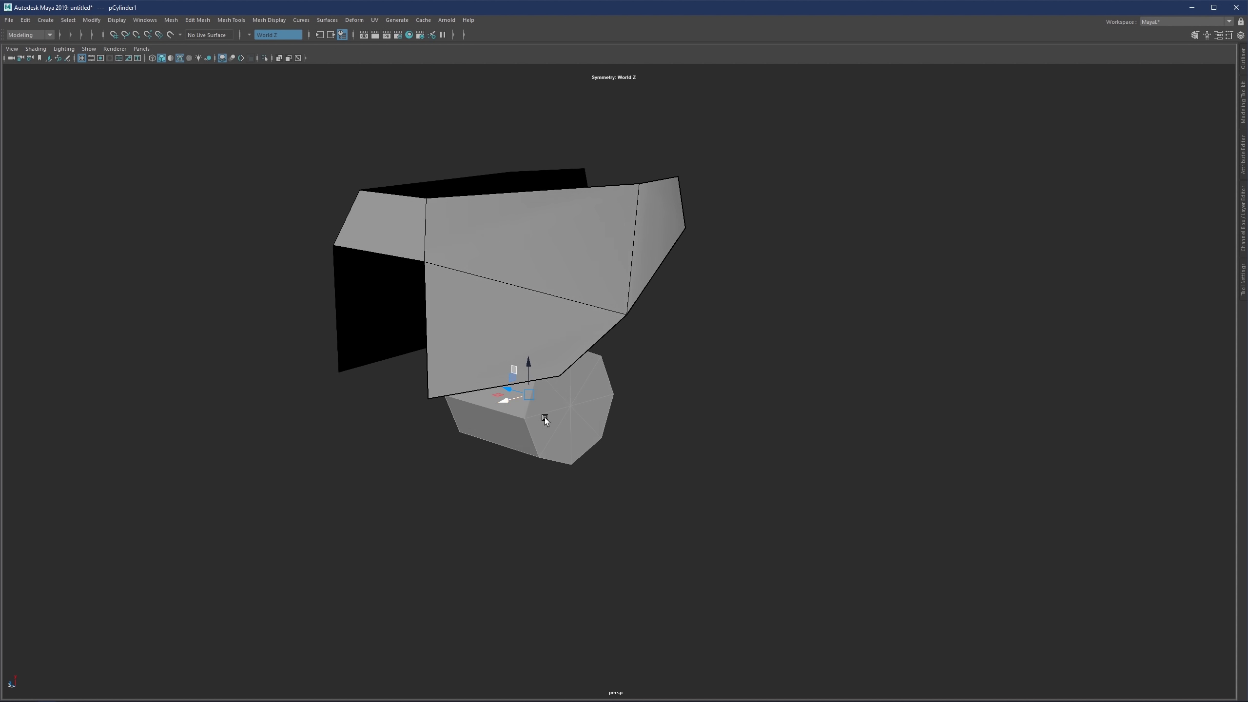
# Step: Remove the cylinder's side faces, keeping only its two octagonal end caps
pyautogui.moveTo(544, 417); pyautogui.dragTo(546, 445, button='right')
pyautogui.doubleClick(583, 413)
pyautogui.keyDown('shift'); pyautogui.rightClick(665, 330); pyautogui.keyUp('shift')
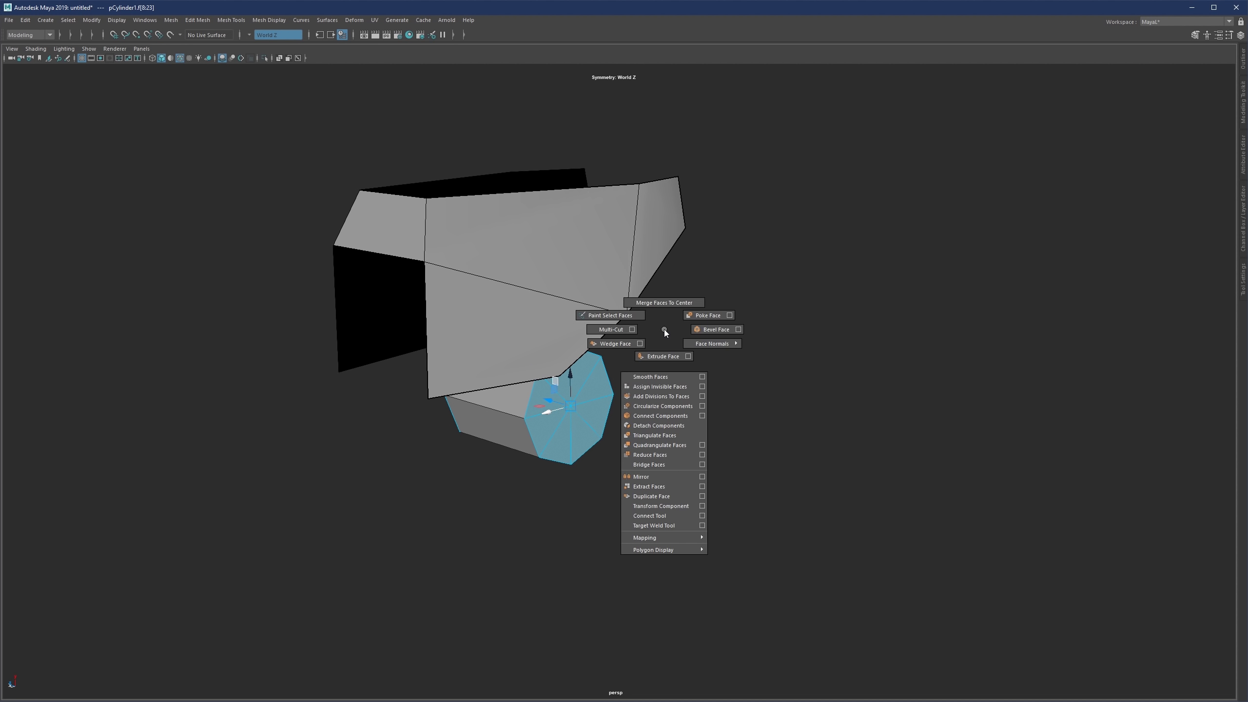
pyautogui.keyDown('shift'); pyautogui.moveTo(666, 342); pyautogui.dragTo(677, 422, button='right'); pyautogui.keyUp('shift')
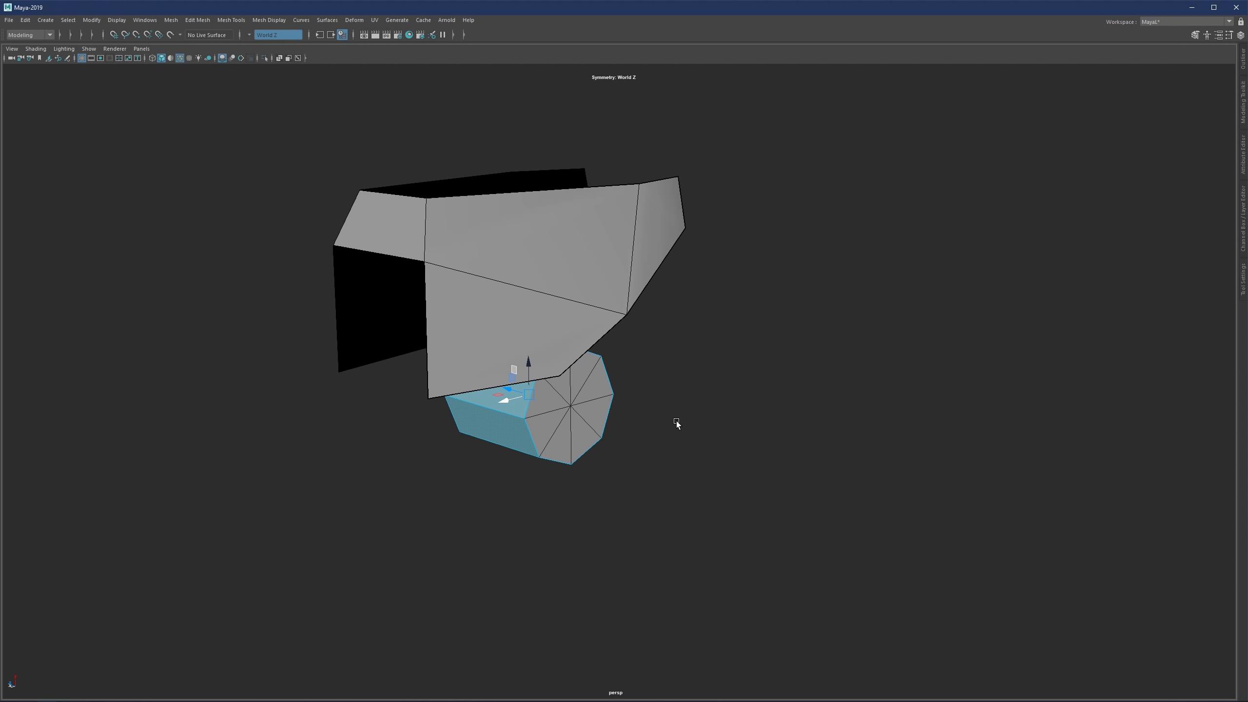
pyautogui.click(677, 421)
pyautogui.keyDown('alt'); pyautogui.moveTo(679, 421); pyautogui.dragTo(505, 424); pyautogui.keyUp('alt')
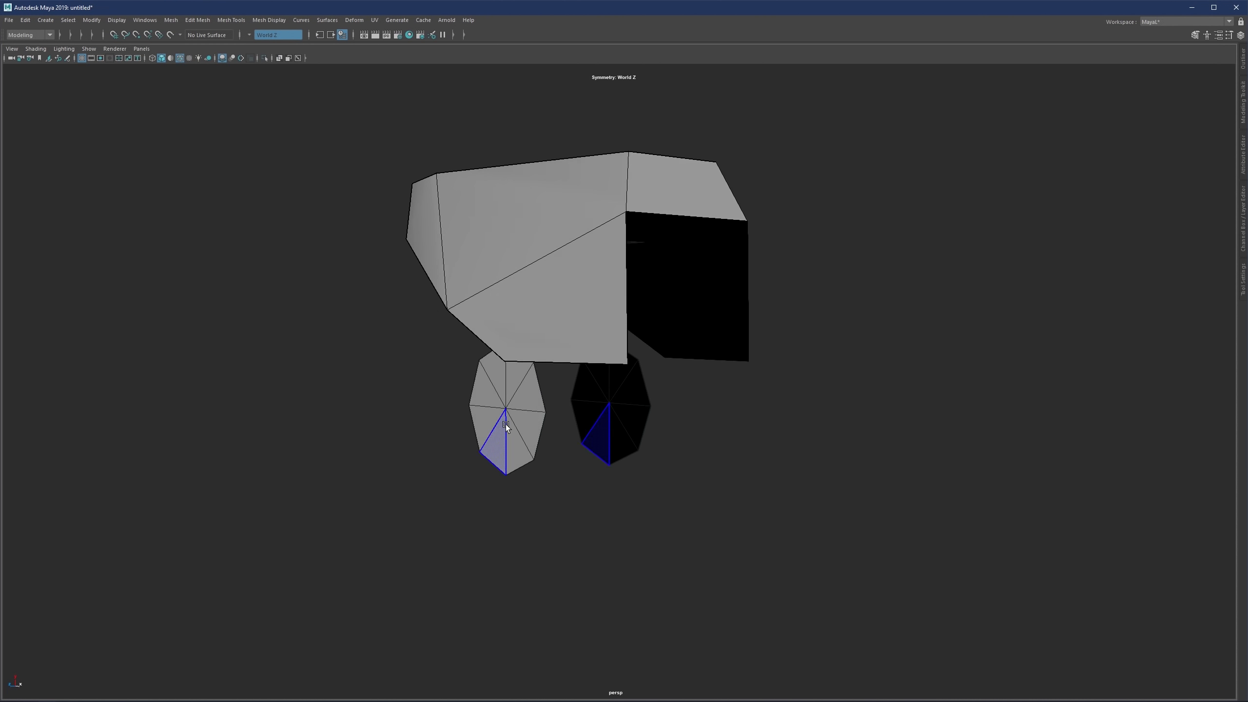
# Step: Turn symmetry off and delete one of the two end caps
pyautogui.moveTo(498, 372); pyautogui.dragTo(497, 370, button='right')
pyautogui.keyDown('ctrl'); pyautogui.keyDown('shift'); pyautogui.moveTo(502, 420); pyautogui.dragTo(503, 357, button='right'); pyautogui.keyUp('shift'); pyautogui.keyUp('ctrl')
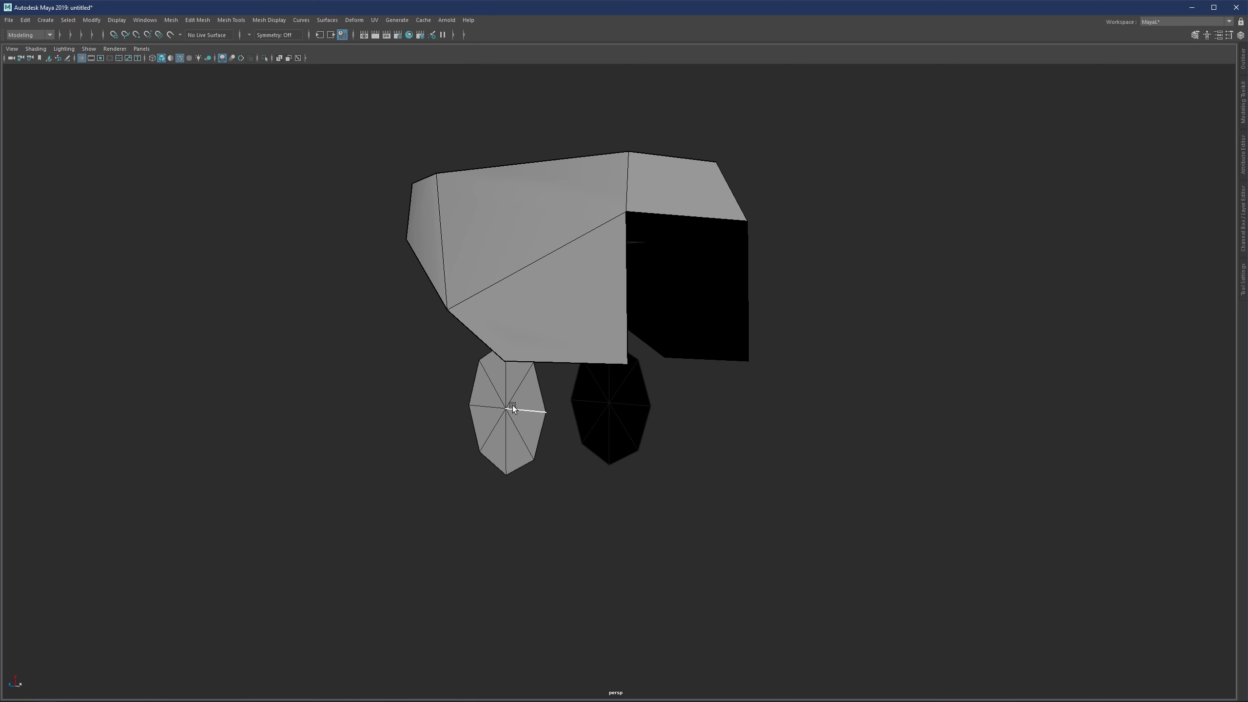
pyautogui.moveTo(507, 468); pyautogui.dragTo(507, 471, button='right')
pyautogui.doubleClick(524, 392)
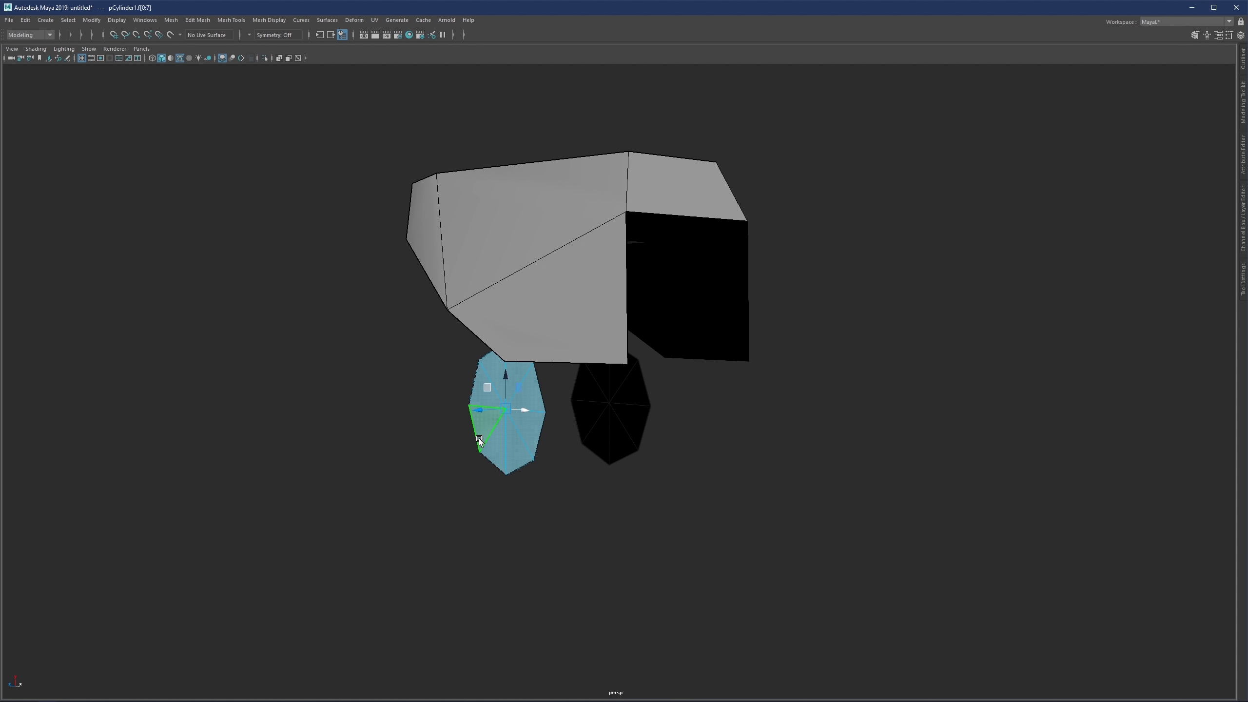
pyautogui.press('Delete')
pyautogui.keyDown('alt'); pyautogui.moveTo(479, 439); pyautogui.dragTo(385, 439); pyautogui.keyUp('alt')
# Step: Center the pivot on the remaining octagonal disc and shift the disc outward beside the shell's side panel
pyautogui.moveTo(597, 424); pyautogui.dragTo(634, 382, button='right')
pyautogui.keyDown('alt'); pyautogui.moveTo(635, 381); pyautogui.dragTo(629, 382); pyautogui.keyUp('alt')
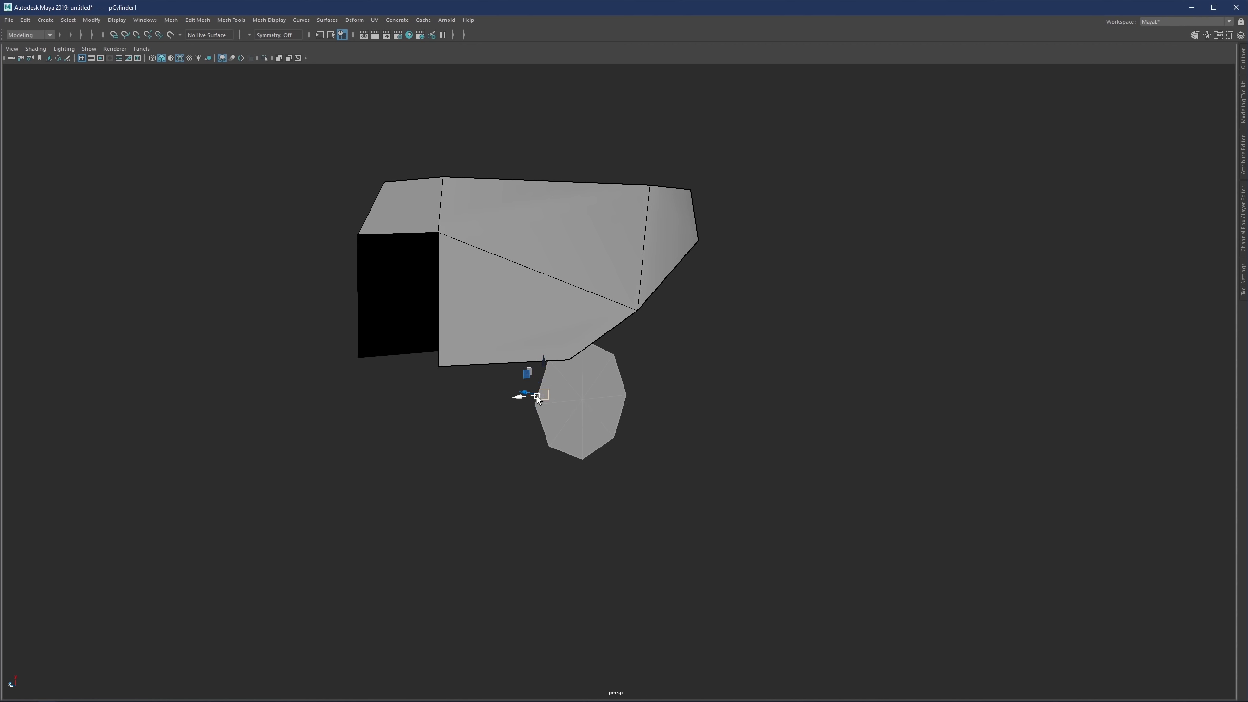
pyautogui.keyDown('alt'); pyautogui.moveTo(547, 403); pyautogui.dragTo(577, 410); pyautogui.keyUp('alt')
pyautogui.press('d')
pyautogui.moveTo(667, 409); pyautogui.dragTo(613, 451, button='right')
pyautogui.keyDown('alt'); pyautogui.moveTo(612, 451); pyautogui.dragTo(433, 394); pyautogui.keyUp('alt')
pyautogui.keyDown('alt'); pyautogui.moveTo(433, 393); pyautogui.dragTo(448, 416); pyautogui.keyUp('alt')
pyautogui.moveTo(452, 389); pyautogui.dragTo(507, 412)
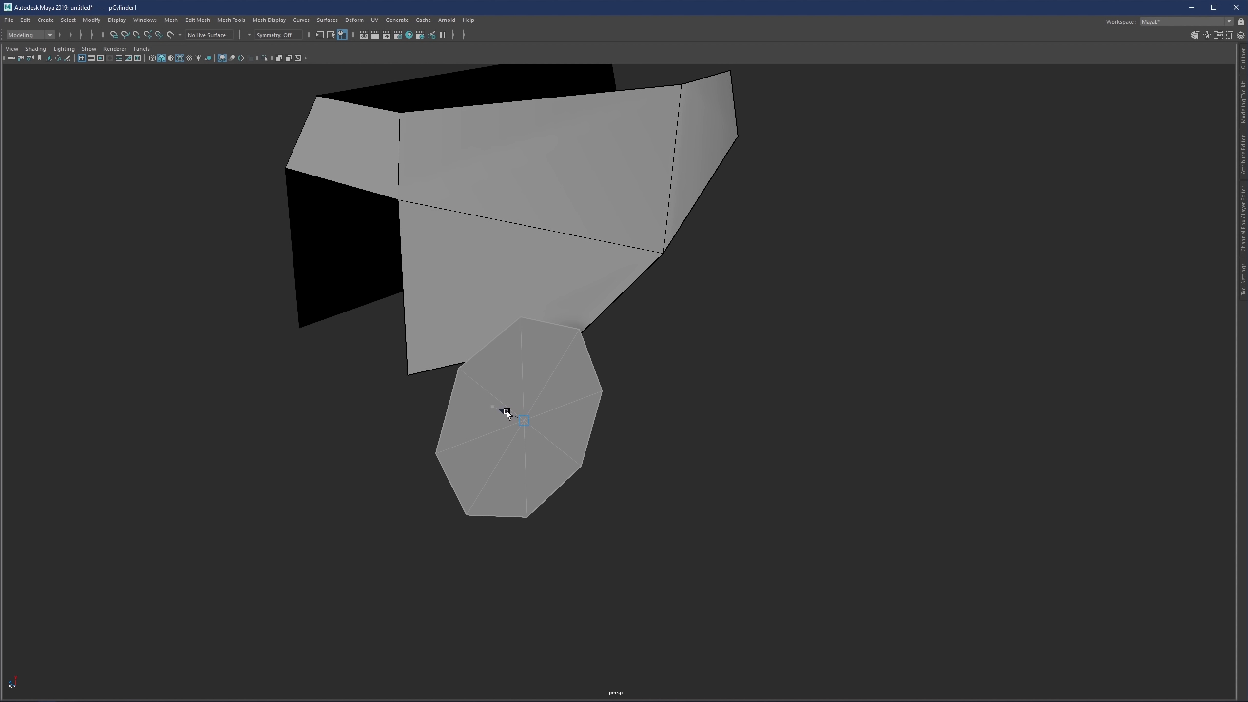
# Step: Examine the disc's upper spoke edges and opposite side vertices in relation to the shell's lower border
pyautogui.keyDown('shift'); pyautogui.click(491, 326); pyautogui.keyUp('shift')
pyautogui.click(682, 351)
pyautogui.keyDown('alt'); pyautogui.moveTo(585, 338); pyautogui.dragTo(503, 313); pyautogui.keyUp('alt')
pyautogui.keyDown('alt'); pyautogui.moveTo(503, 313); pyautogui.dragTo(525, 350, button='middle'); pyautogui.keyUp('alt')
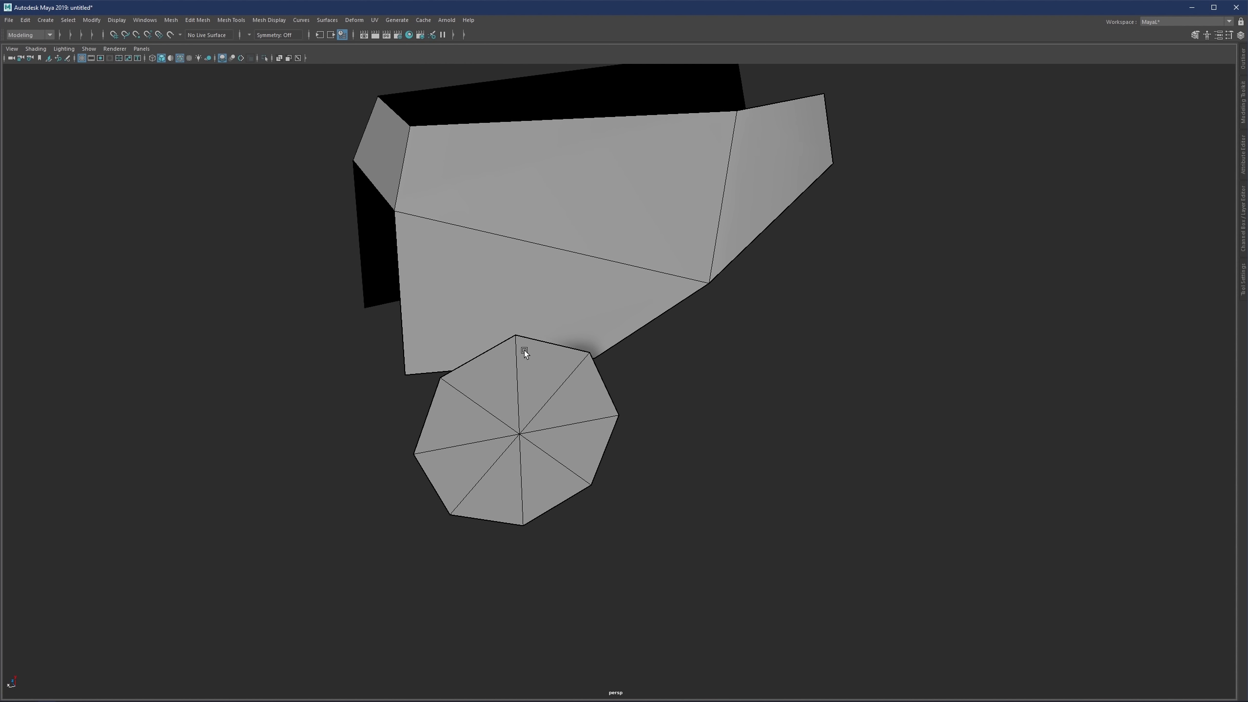
pyautogui.click(478, 399)
pyautogui.keyDown('shift'); pyautogui.click(562, 378); pyautogui.keyUp('shift')
pyautogui.keyDown('alt'); pyautogui.moveTo(771, 447); pyautogui.dragTo(646, 395); pyautogui.keyUp('alt')
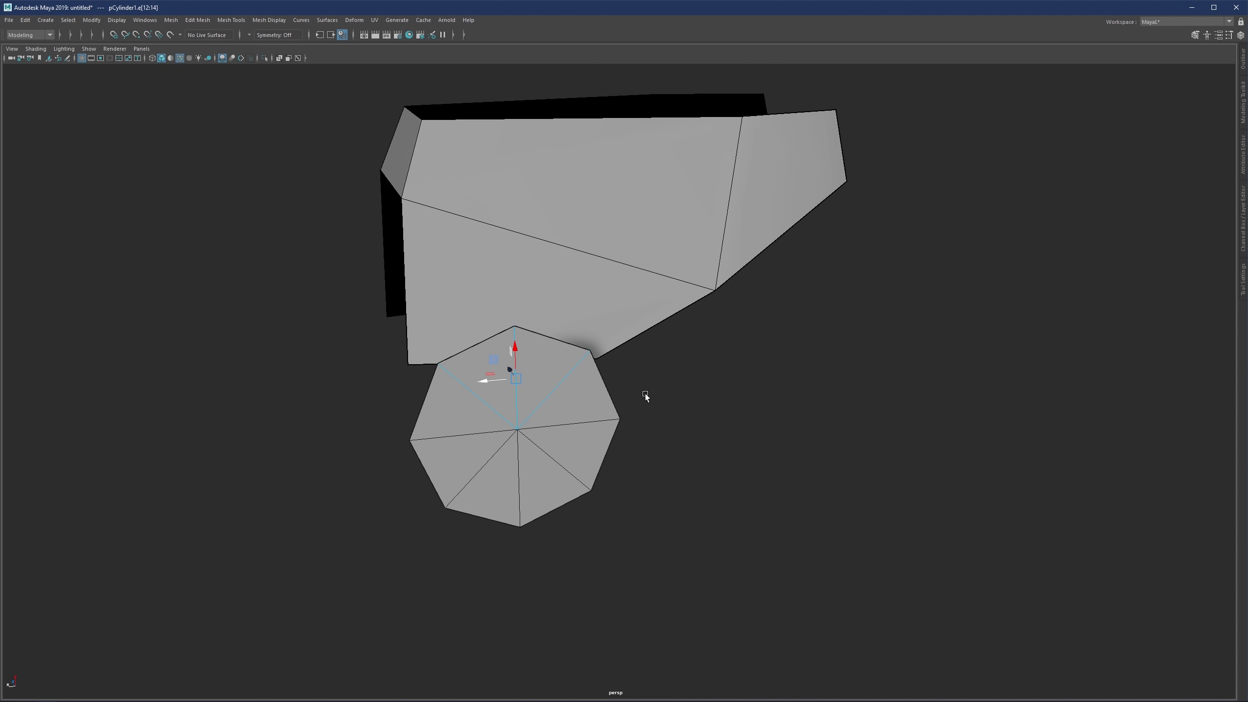
pyautogui.click(656, 407)
pyautogui.click(621, 419)
pyautogui.keyDown('alt'); pyautogui.moveTo(628, 394); pyautogui.dragTo(595, 374); pyautogui.keyUp('alt')
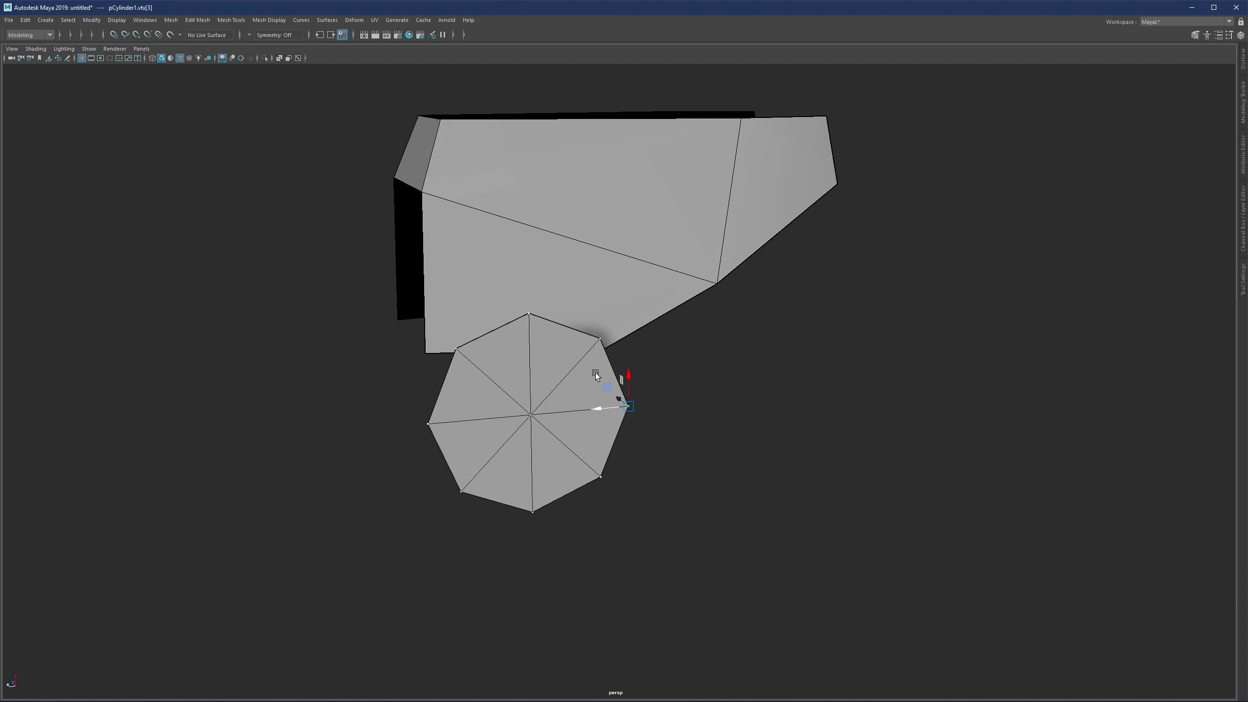
pyautogui.click(429, 423)
pyautogui.keyDown('alt'); pyautogui.moveTo(564, 215); pyautogui.dragTo(573, 241); pyautogui.keyUp('alt')
# Step: Cut three evenly spaced edge loops across the shell's long side panel with Multi-Cut
pyautogui.hotkey('ctrl', 'shift', 'x')
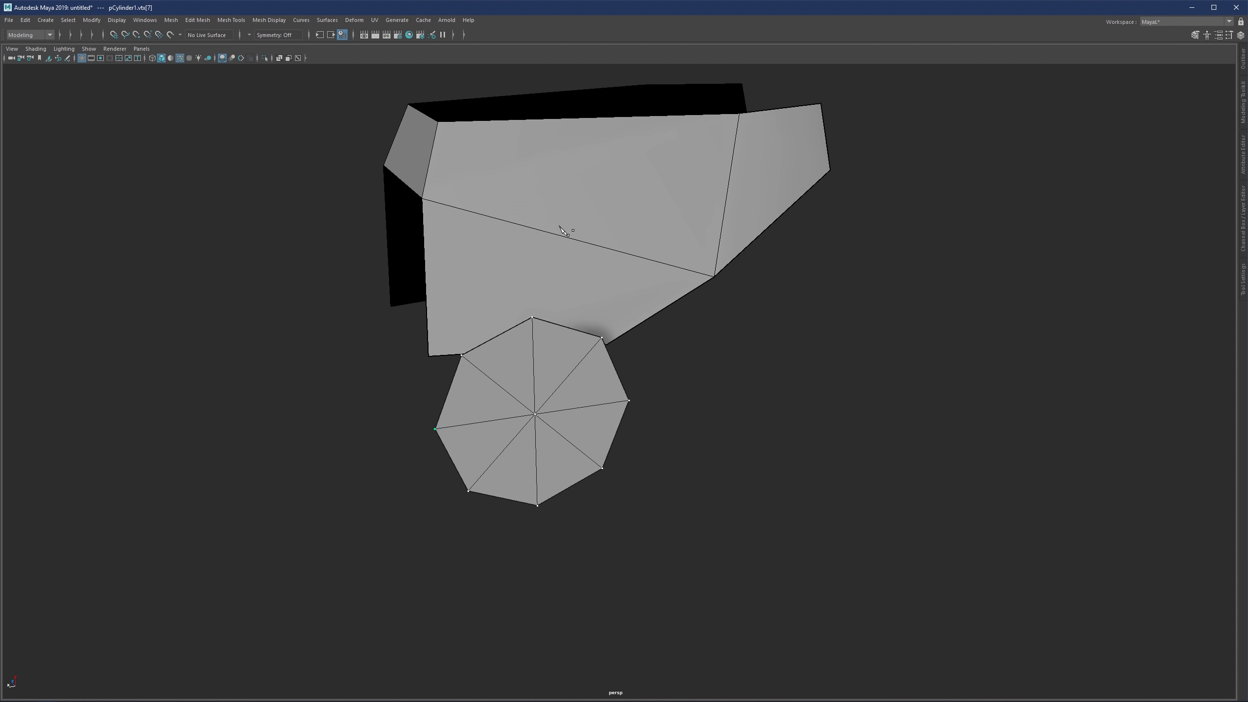
pyautogui.click(594, 205)
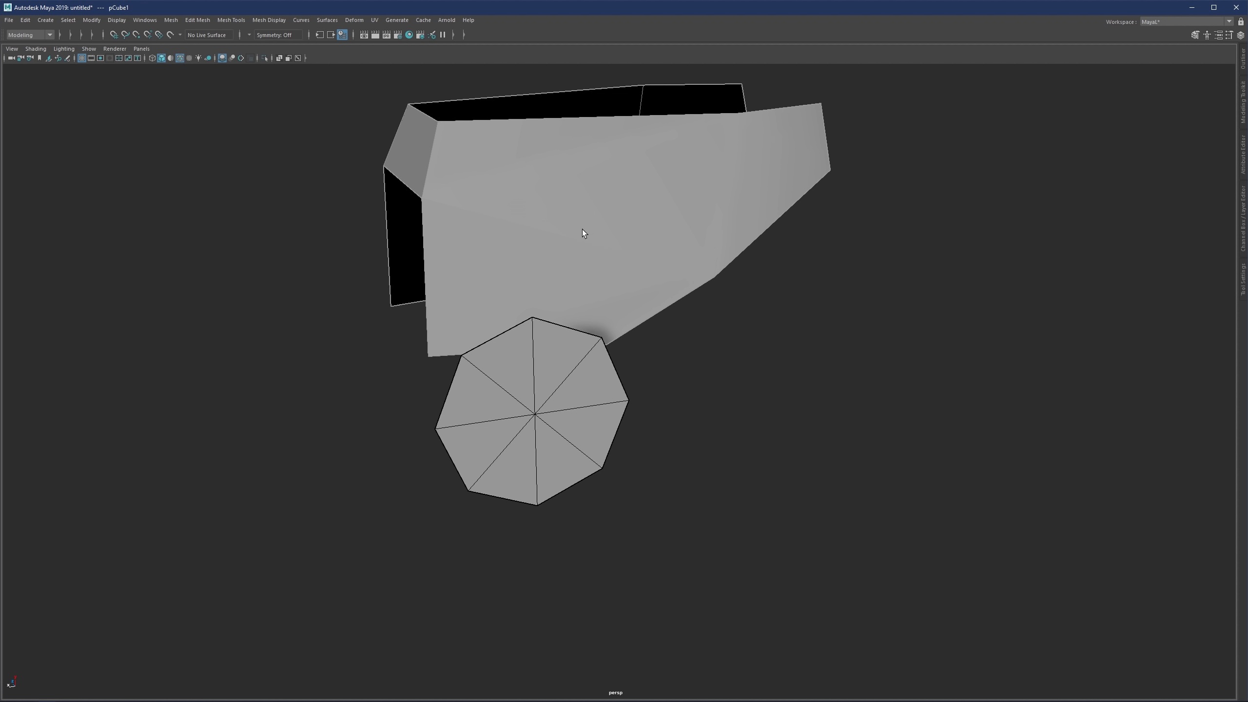
pyautogui.hotkey('ctrl', 'shift', 'x')
pyautogui.keyDown('ctrl'); pyautogui.click(574, 239); pyautogui.keyUp('ctrl')
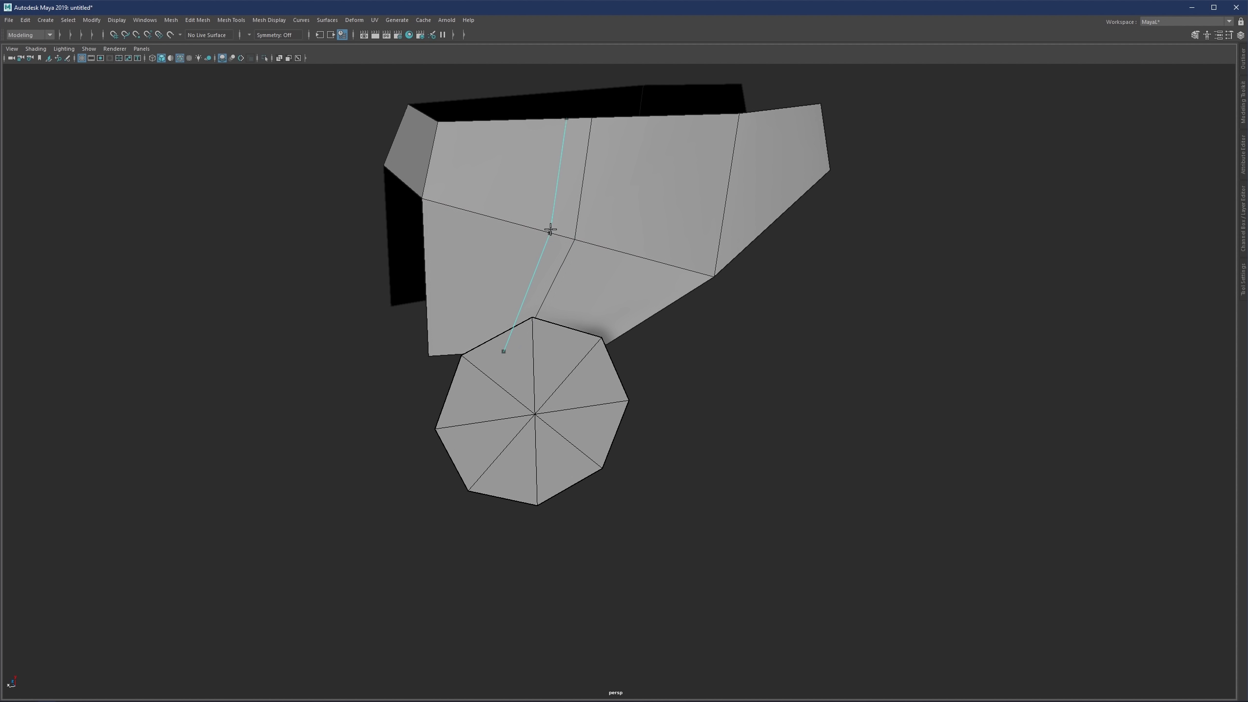
pyautogui.keyDown('ctrl'); pyautogui.click(646, 258); pyautogui.keyUp('ctrl')
pyautogui.keyDown('ctrl'); pyautogui.middleClick(501, 218); pyautogui.keyUp('ctrl')
pyautogui.press('q')
# Step: Turn on World Z symmetry for editing the shell
pyautogui.keyDown('alt'); pyautogui.moveTo(567, 261); pyautogui.dragTo(565, 363); pyautogui.keyUp('alt')
pyautogui.click(523, 394)
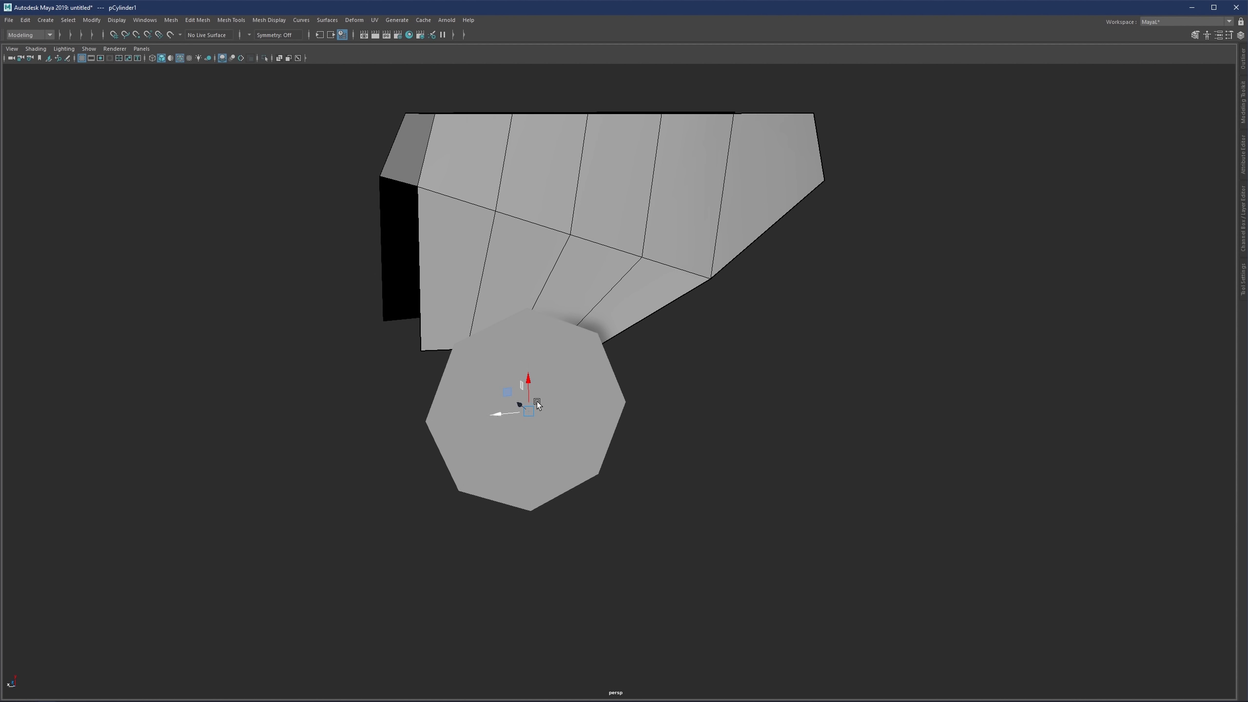
pyautogui.click(755, 397)
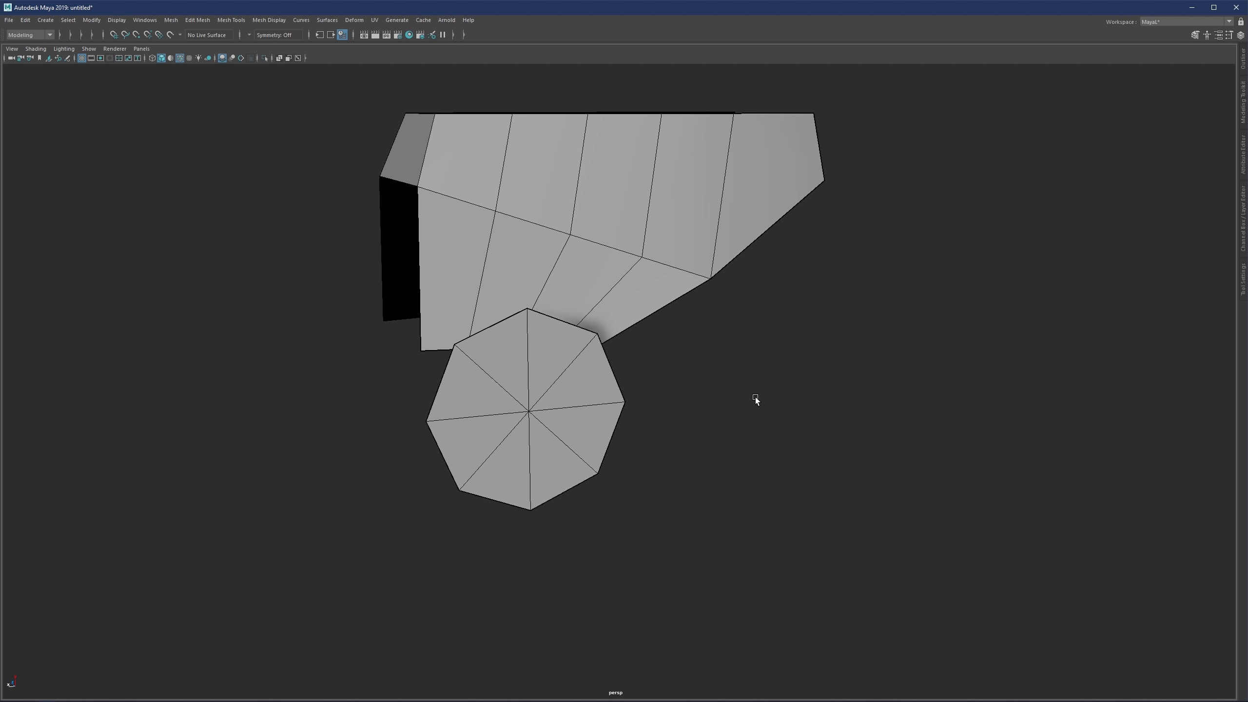
pyautogui.keyDown('alt'); pyautogui.moveTo(755, 398); pyautogui.dragTo(572, 379); pyautogui.keyUp('alt')
pyautogui.keyDown('alt'); pyautogui.moveTo(597, 338); pyautogui.dragTo(596, 398); pyautogui.keyUp('alt')
pyautogui.keyDown('alt'); pyautogui.moveTo(616, 334); pyautogui.dragTo(557, 291); pyautogui.keyUp('alt')
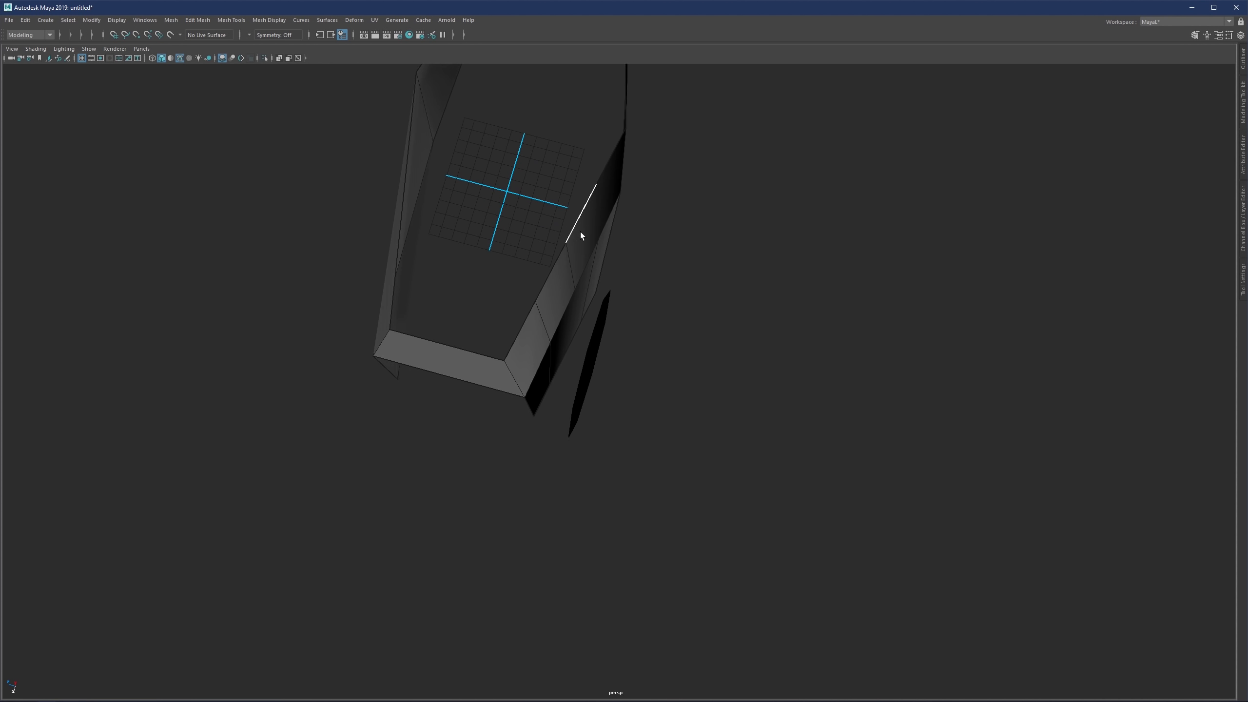
pyautogui.moveTo(704, 261); pyautogui.dragTo(696, 201)
pyautogui.keyDown('ctrl'); pyautogui.keyDown('shift'); pyautogui.moveTo(692, 264); pyautogui.dragTo(651, 242, button='right'); pyautogui.keyUp('shift'); pyautogui.keyUp('ctrl')
pyautogui.moveTo(605, 245)
pyautogui.keyDown('alt'); pyautogui.mouseDown()
pyautogui.moveTo(595, 224)
pyautogui.moveTo(600, 250)
pyautogui.mouseUp(); pyautogui.keyUp('alt')
# Step: In the top view, move the upper edges of the three new cuts outward to bow the side panel
pyautogui.click(604, 223)
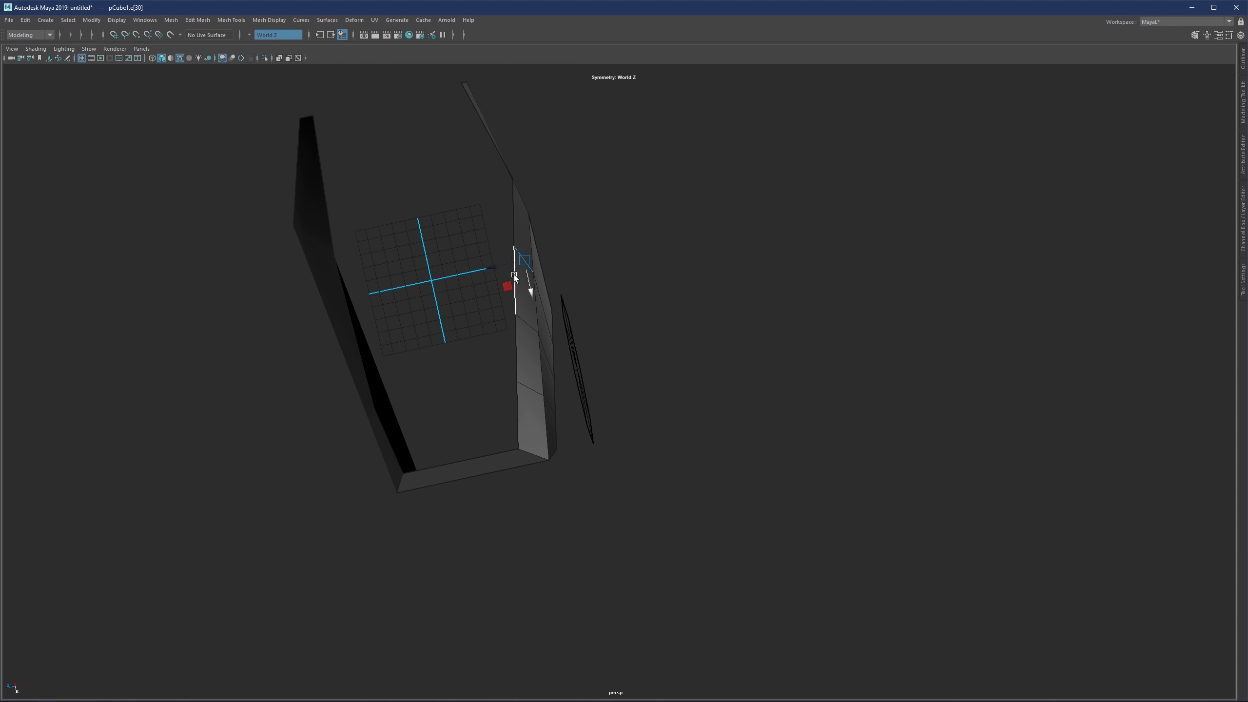
pyautogui.press('space')
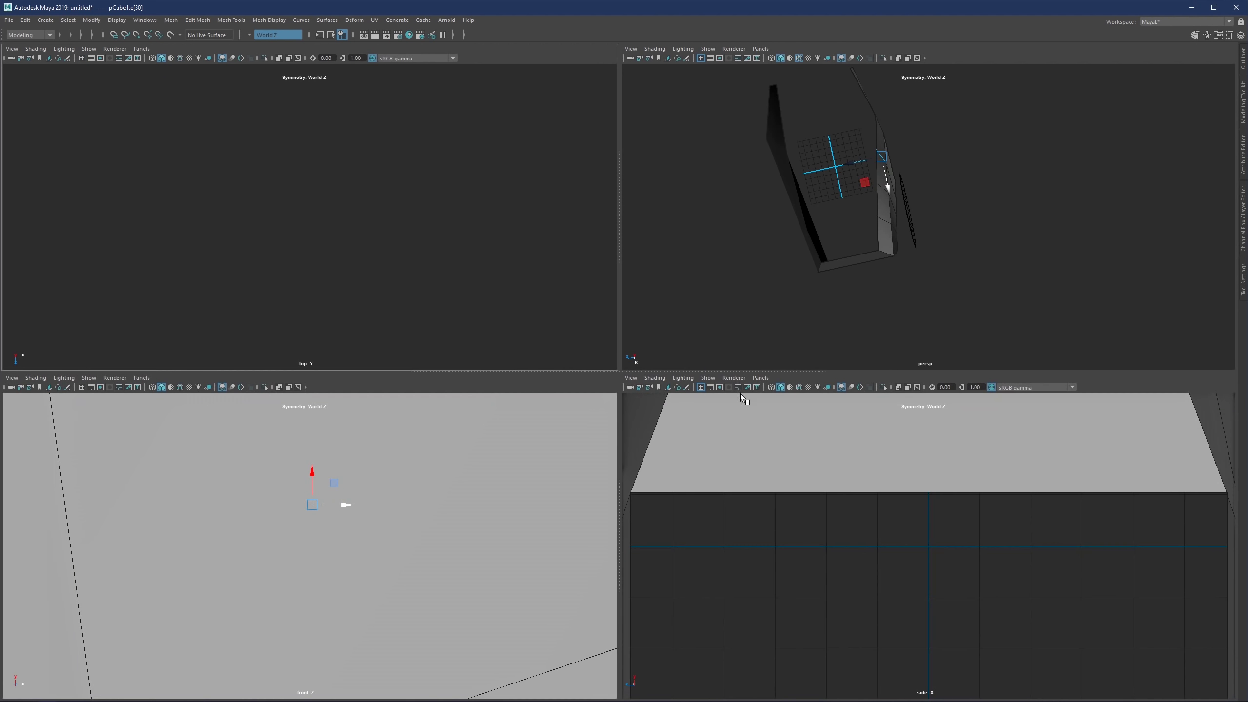
pyautogui.press('space')
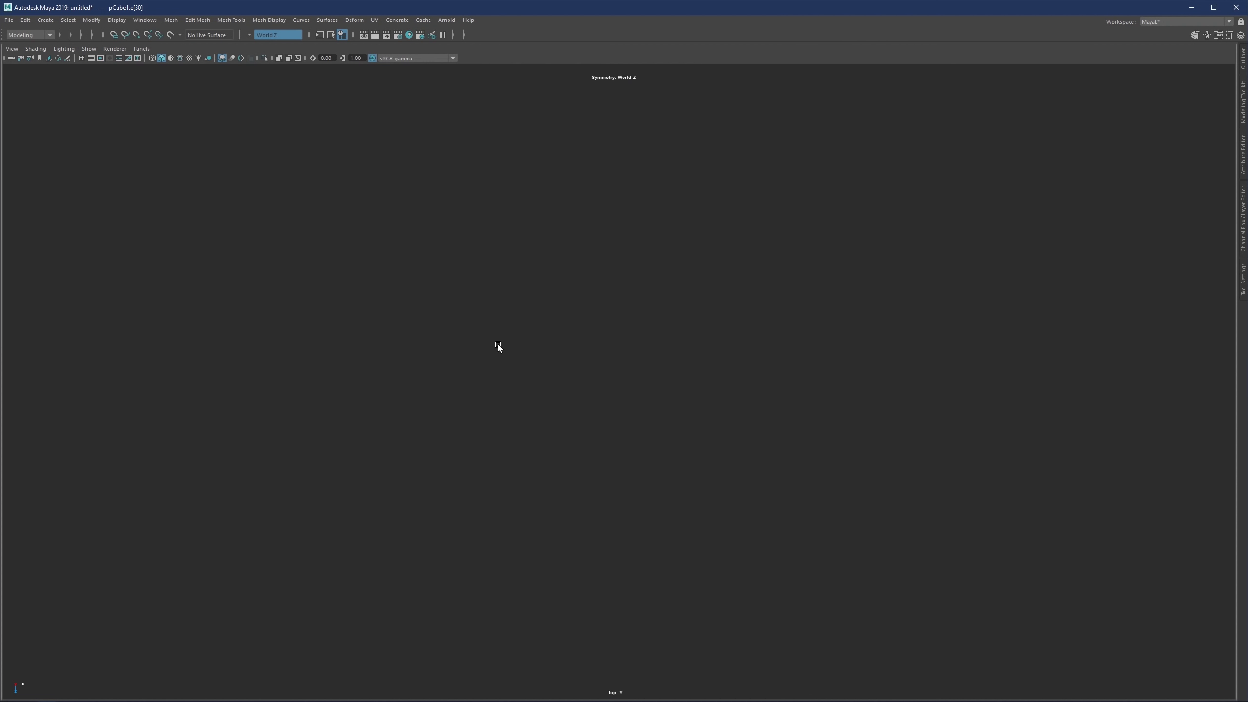
pyautogui.press('f')
pyautogui.scroll(-8, 614, 359)
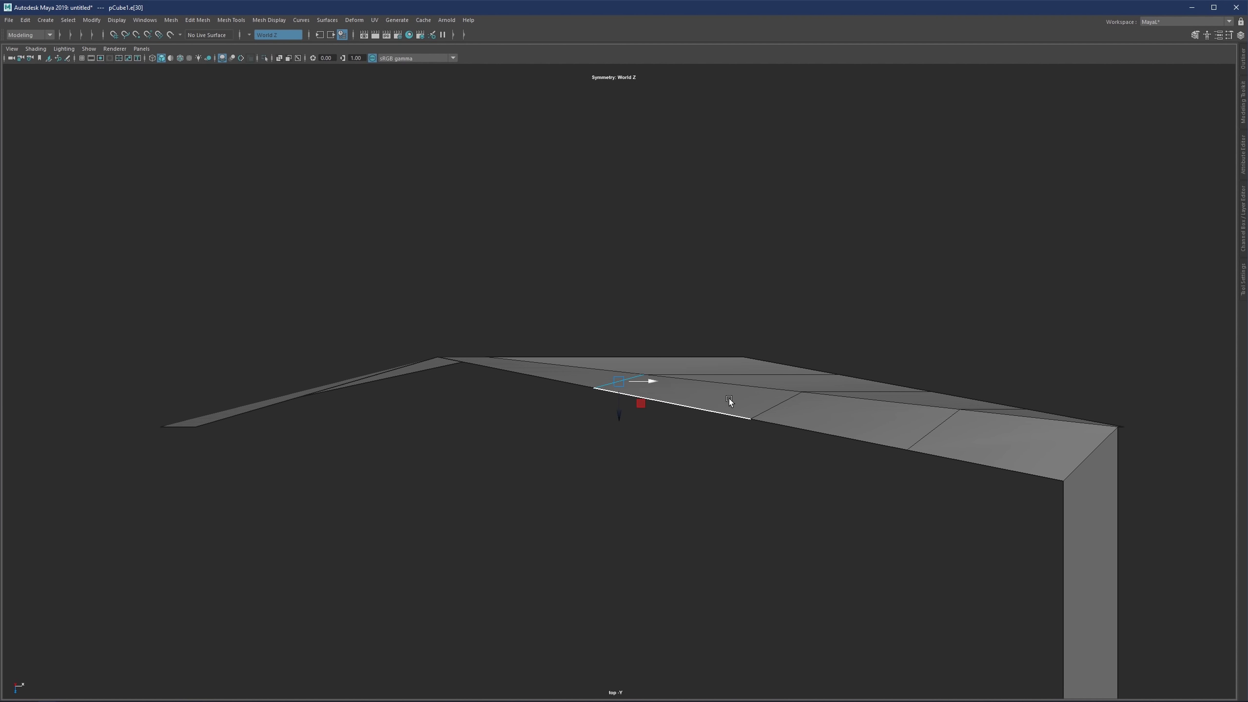
pyautogui.keyDown('alt'); pyautogui.moveTo(745, 400); pyautogui.dragTo(553, 220, button='middle'); pyautogui.keyUp('alt')
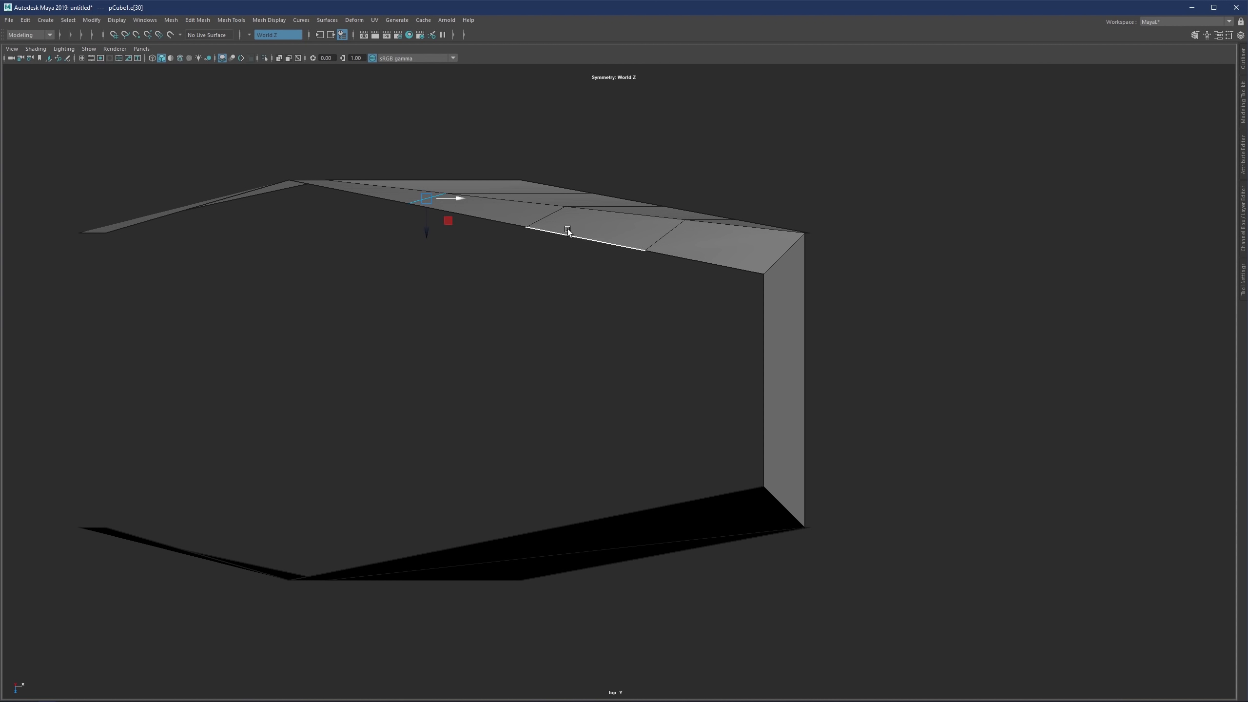
pyautogui.click(652, 239)
pyautogui.moveTo(666, 265); pyautogui.dragTo(665, 258)
pyautogui.click(546, 211)
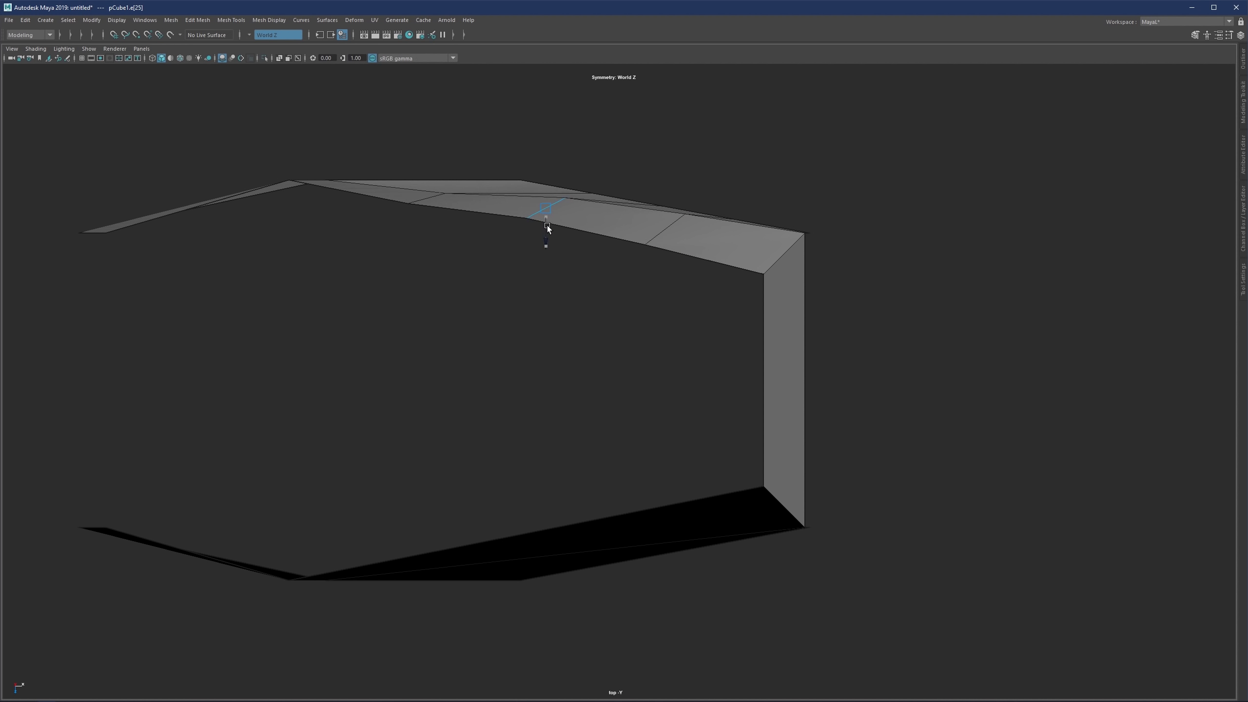
pyautogui.click(427, 200)
pyautogui.moveTo(429, 212); pyautogui.dragTo(427, 201)
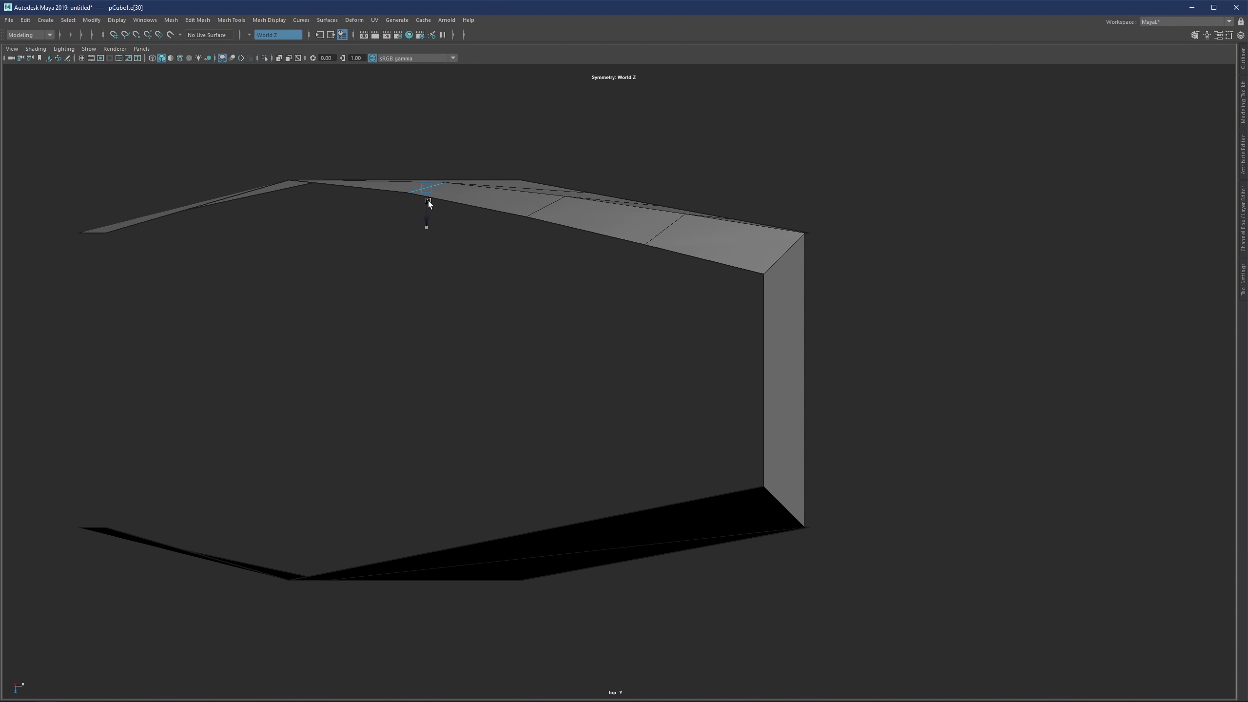
# Step: Preview the shell smoothed from above, then return it to the unsmoothed display in the perspective view
pyautogui.press('3')
pyautogui.press('F8')
pyautogui.click(904, 182)
pyautogui.keyDown('alt'); pyautogui.moveTo(904, 182); pyautogui.dragTo(698, 263, button='right'); pyautogui.keyUp('alt')
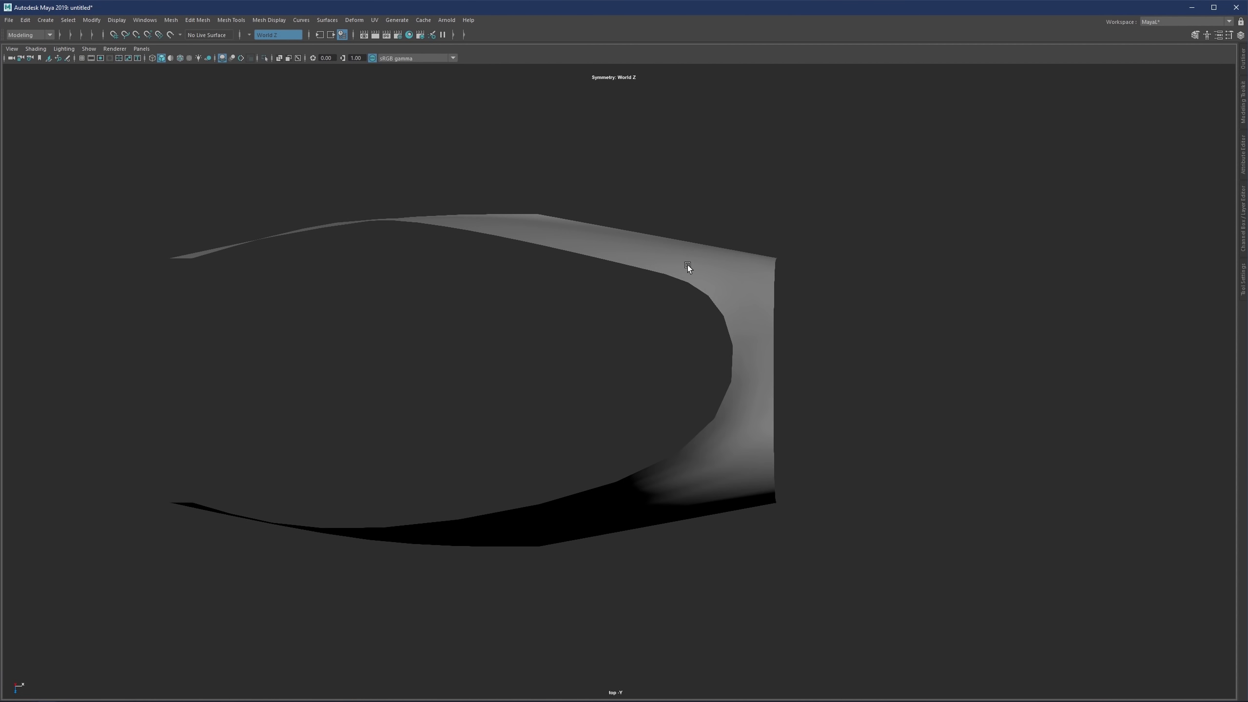
pyautogui.click(689, 266)
pyautogui.press('space')
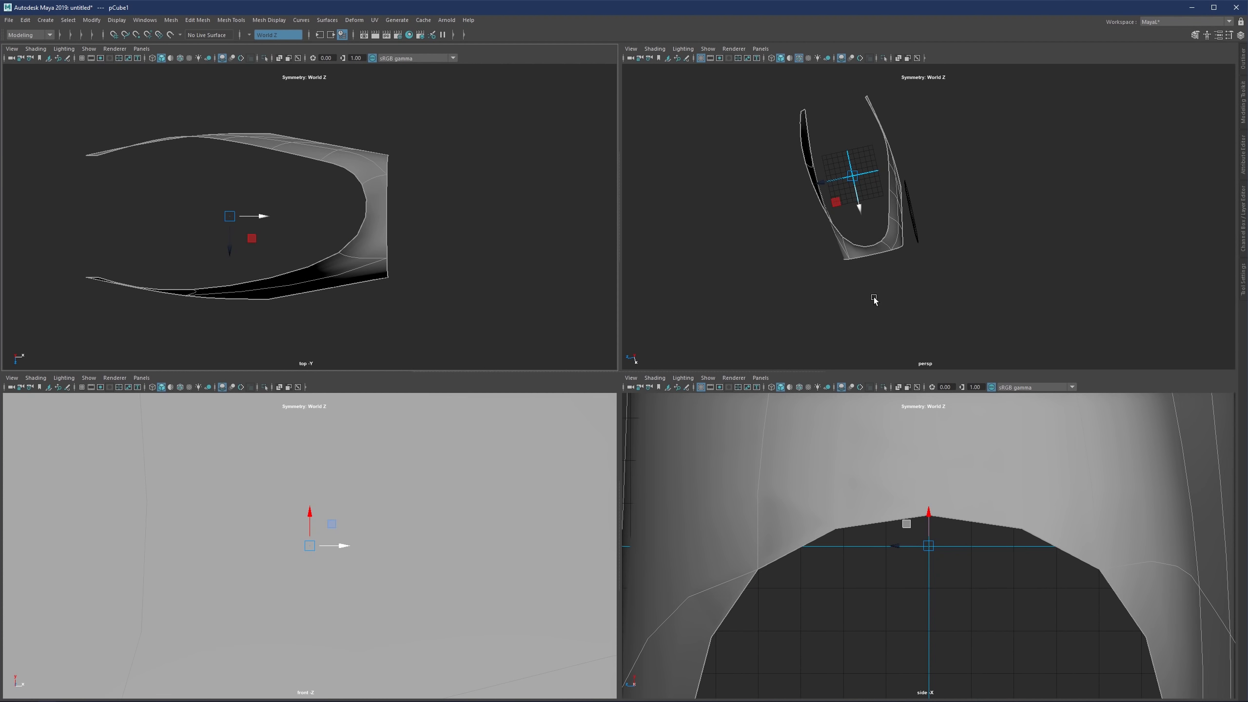
pyautogui.press('space')
pyautogui.keyDown('alt'); pyautogui.moveTo(758, 274); pyautogui.dragTo(570, 338); pyautogui.keyUp('alt')
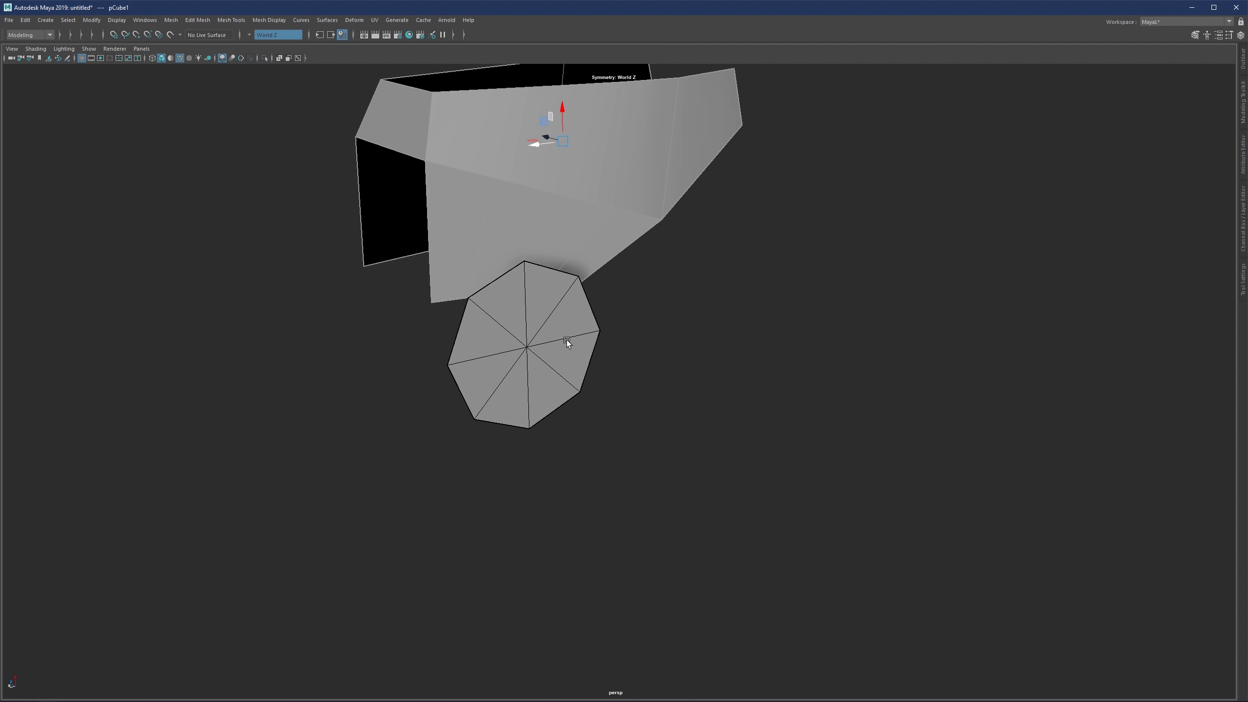
pyautogui.keyDown('shift'); pyautogui.click(498, 232); pyautogui.keyUp('shift')
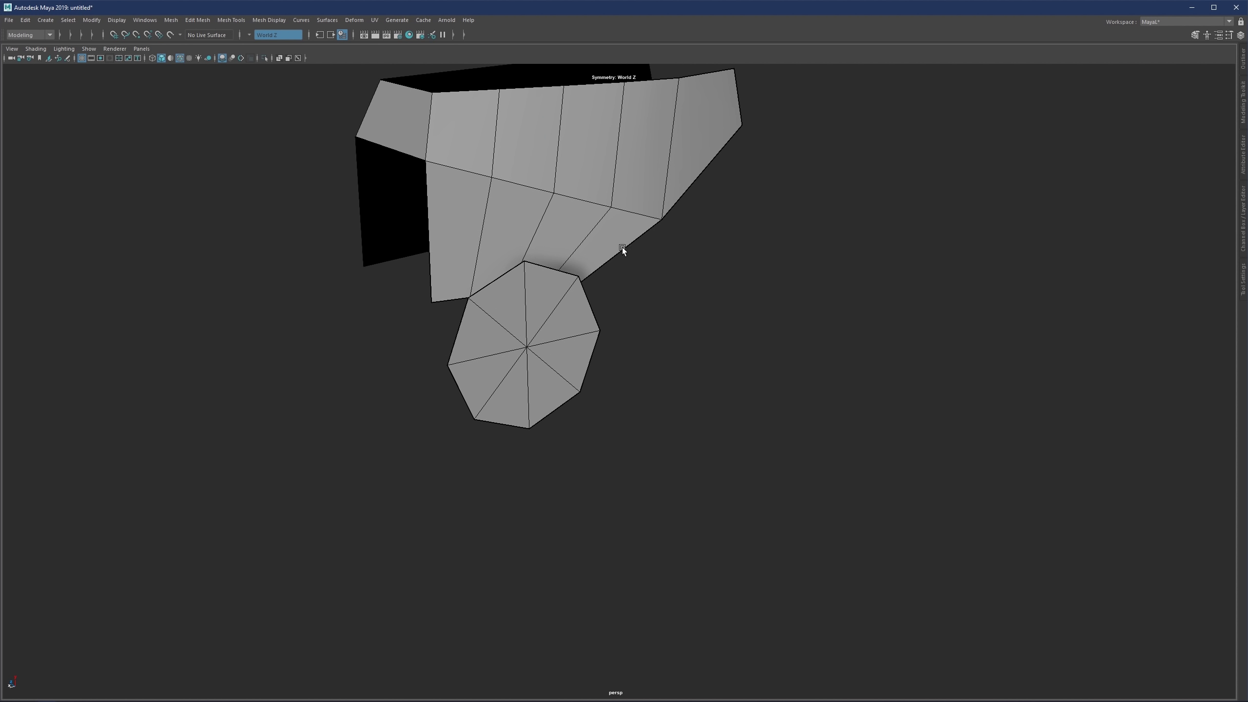
pyautogui.click(548, 330)
pyautogui.moveTo(533, 317); pyautogui.dragTo(523, 472)
pyautogui.hotkey('ctrl', 'z')
# Step: Lower the octagonal disc well clear of the shell's bottom border
pyautogui.click(672, 411)
pyautogui.click(540, 347)
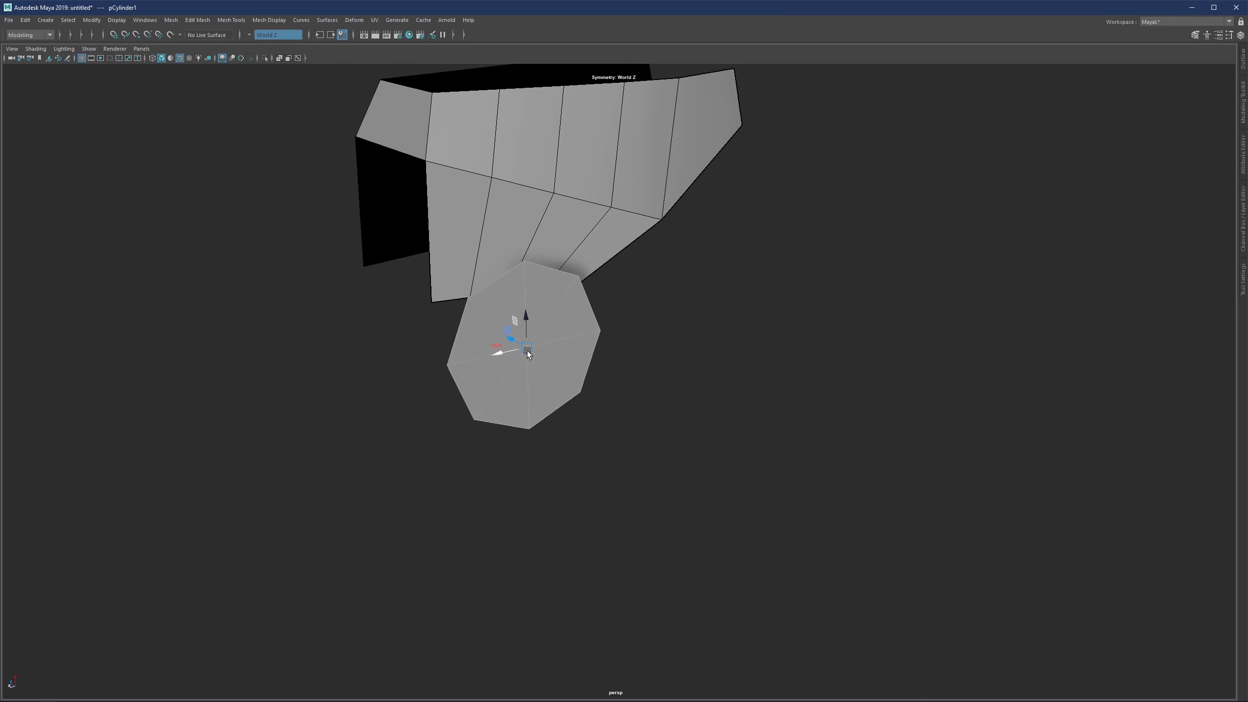
pyautogui.moveTo(528, 321); pyautogui.dragTo(532, 450)
pyautogui.keyDown('alt'); pyautogui.moveTo(581, 354); pyautogui.dragTo(552, 325); pyautogui.keyUp('alt')
pyautogui.click(453, 290)
# Step: Try to extrude the bottom border edges of the shell's side panel straight down to the top of the octagonal disc
pyautogui.keyDown('alt'); pyautogui.moveTo(467, 286); pyautogui.dragTo(494, 313); pyautogui.keyUp('alt')
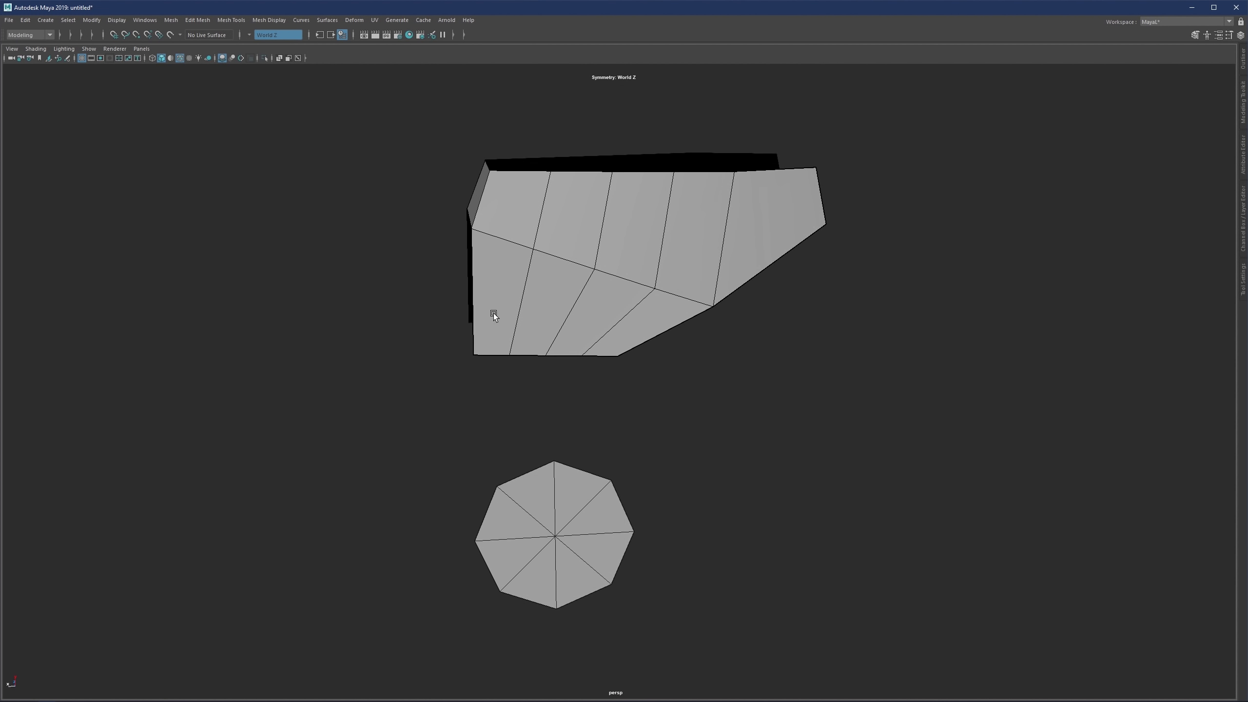
pyautogui.click(491, 355)
pyautogui.press('F10')
pyautogui.click(496, 353)
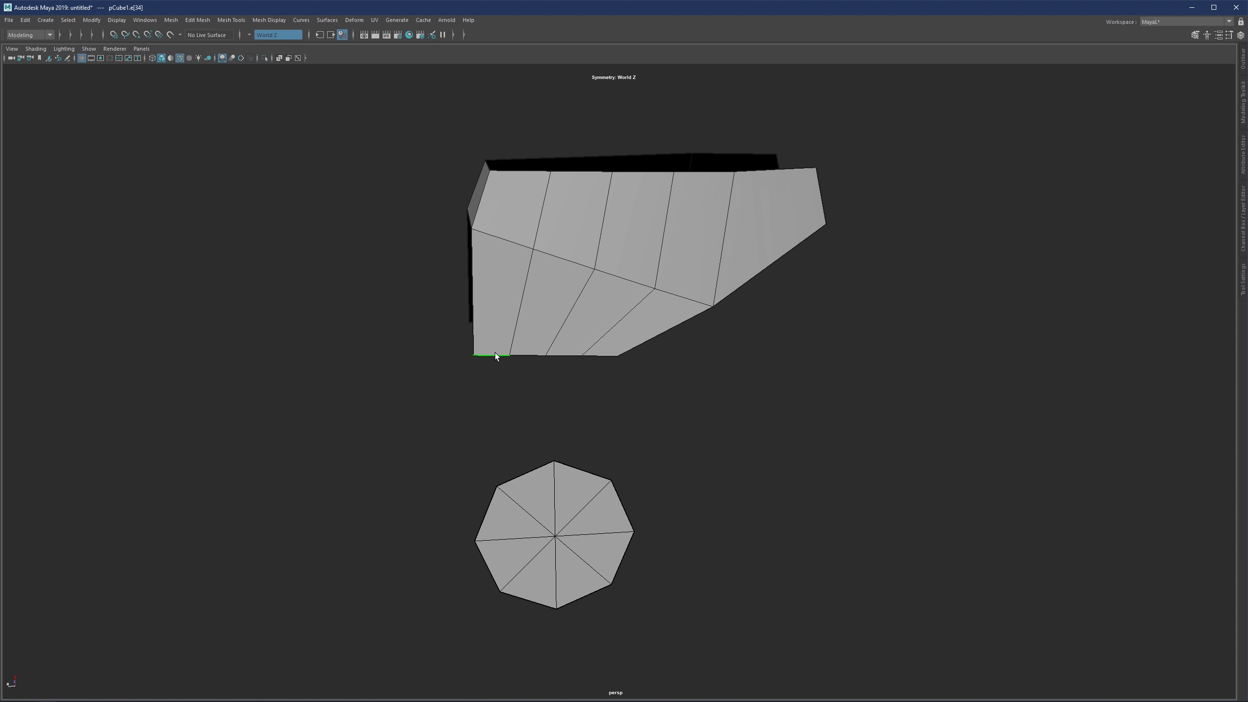
pyautogui.keyDown('shift'); pyautogui.doubleClick(599, 355); pyautogui.keyUp('shift')
pyautogui.press('w')
pyautogui.keyDown('shift'); pyautogui.moveTo(545, 330); pyautogui.dragTo(543, 437); pyautogui.keyUp('shift')
pyautogui.hotkey('ctrl', 'shift', 'x')
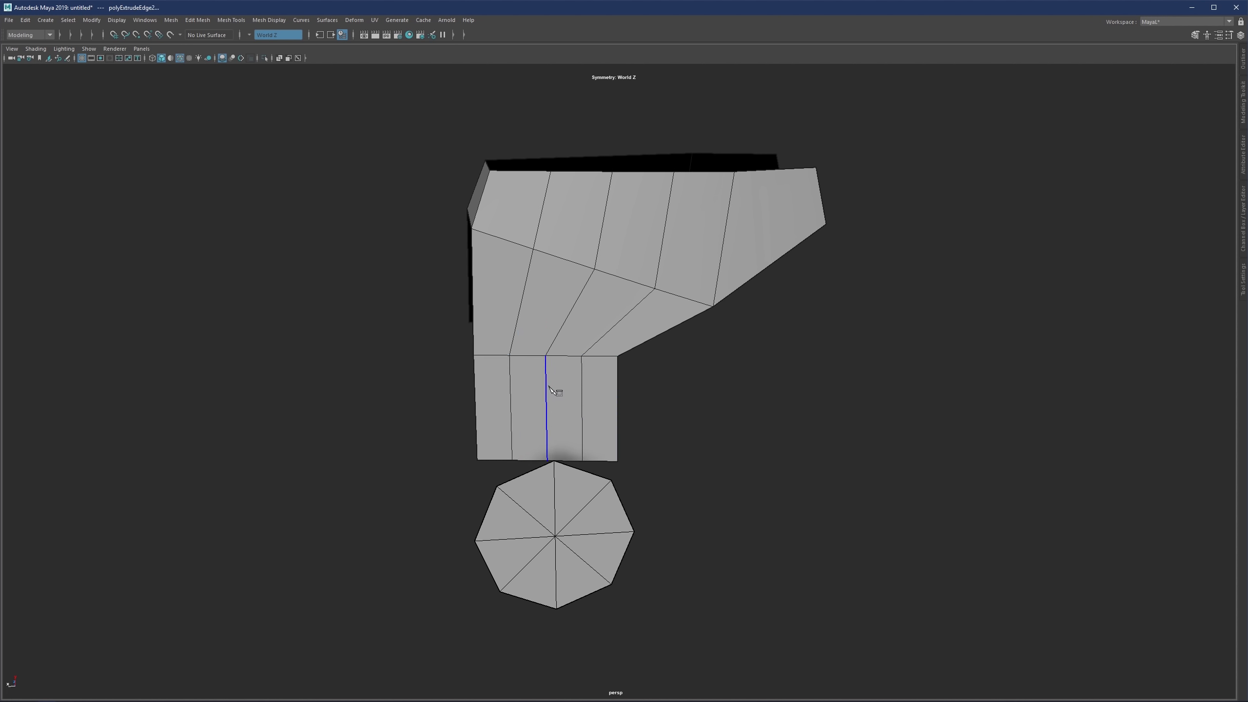
# Step: Try to insert a middle edge loop across the extruded strip and circularize its faces
pyautogui.keyDown('ctrl'); pyautogui.middleClick(551, 408); pyautogui.keyUp('ctrl')
pyautogui.press('q')
pyautogui.moveTo(496, 429); pyautogui.dragTo(494, 432)
pyautogui.keyDown('shift'); pyautogui.moveTo(574, 396); pyautogui.dragTo(561, 474, button='right'); pyautogui.keyUp('shift')
pyautogui.keyDown('alt'); pyautogui.moveTo(580, 451); pyautogui.dragTo(586, 394); pyautogui.keyUp('alt')
pyautogui.press('e')
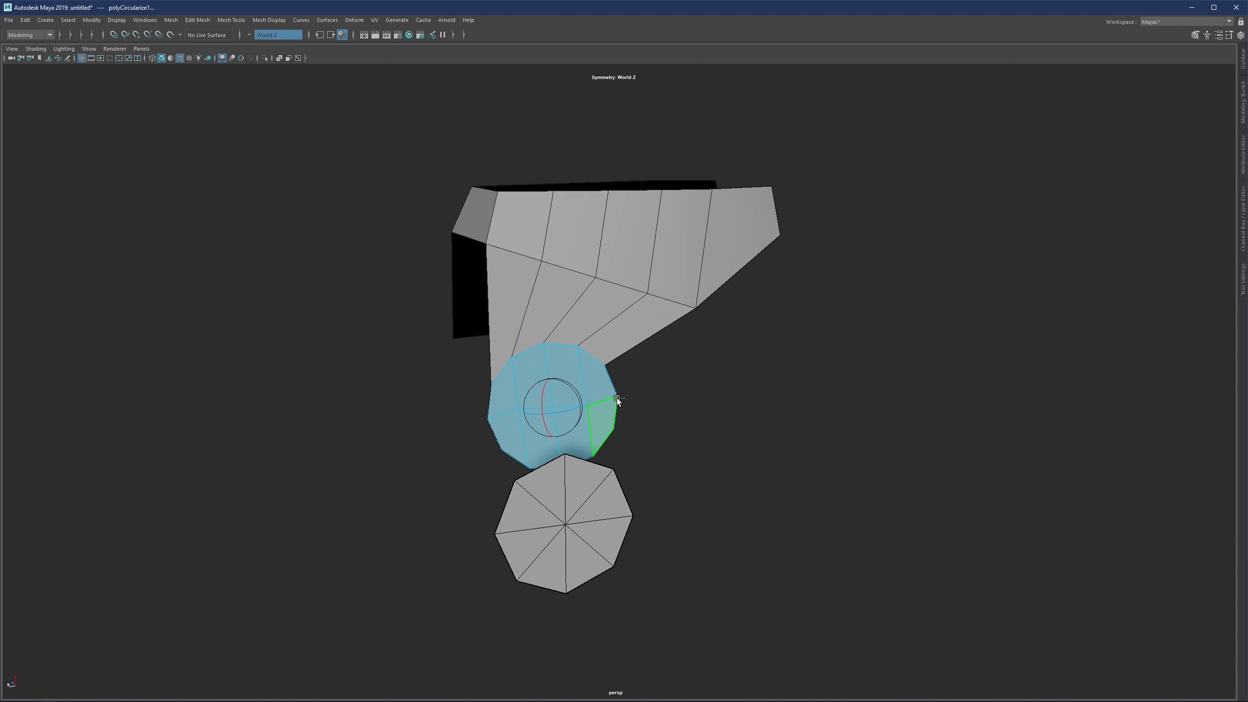
# Step: Undo the circularize, the added edge loop and the downward border extrusion
pyautogui.hotkey('ctrl', 'z')
pyautogui.hotkey('ctrl', 'z')
pyautogui.hotkey('ctrl', 'z')
pyautogui.hotkey('ctrl', 'z')
pyautogui.hotkey('ctrl', 'z')
pyautogui.press('q')
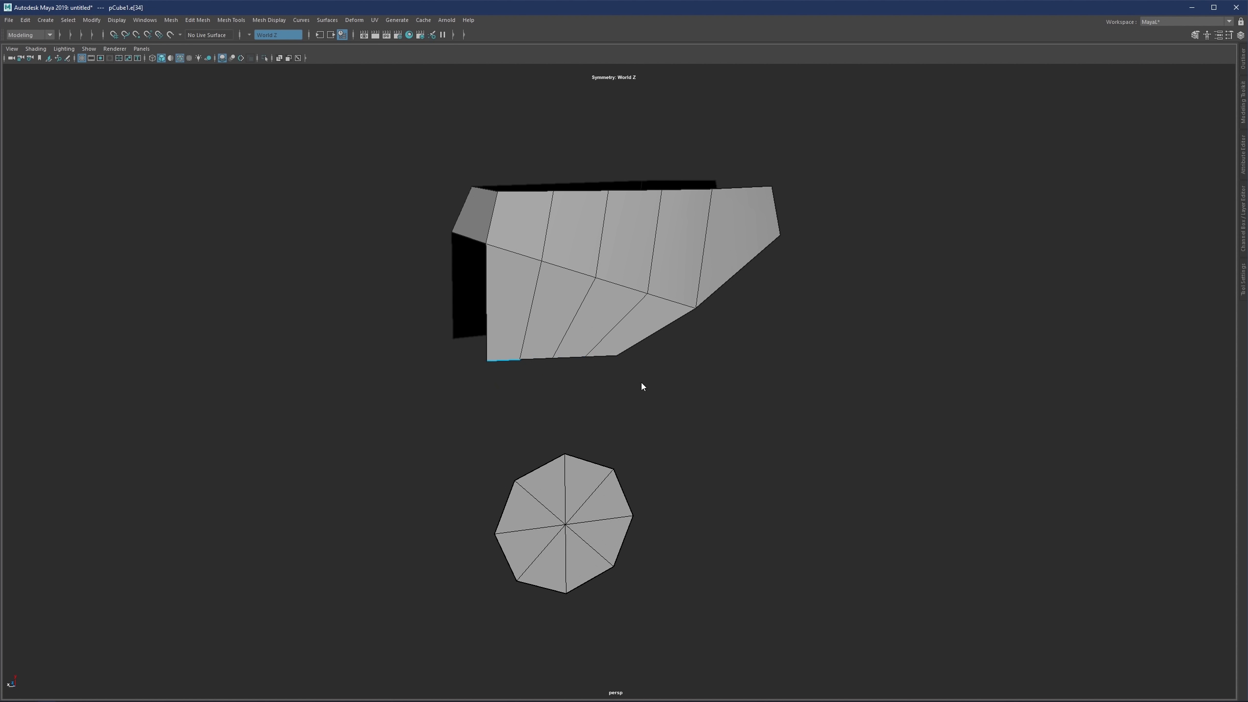
# Step: Raise the octagonal disc to overlap the shell's bottom border and shift it sideways into line with the side panel
pyautogui.press('F8')
pyautogui.click(575, 506)
pyautogui.press('w')
pyautogui.moveTo(565, 489); pyautogui.dragTo(425, 369)
pyautogui.scroll(3, 560, 400)
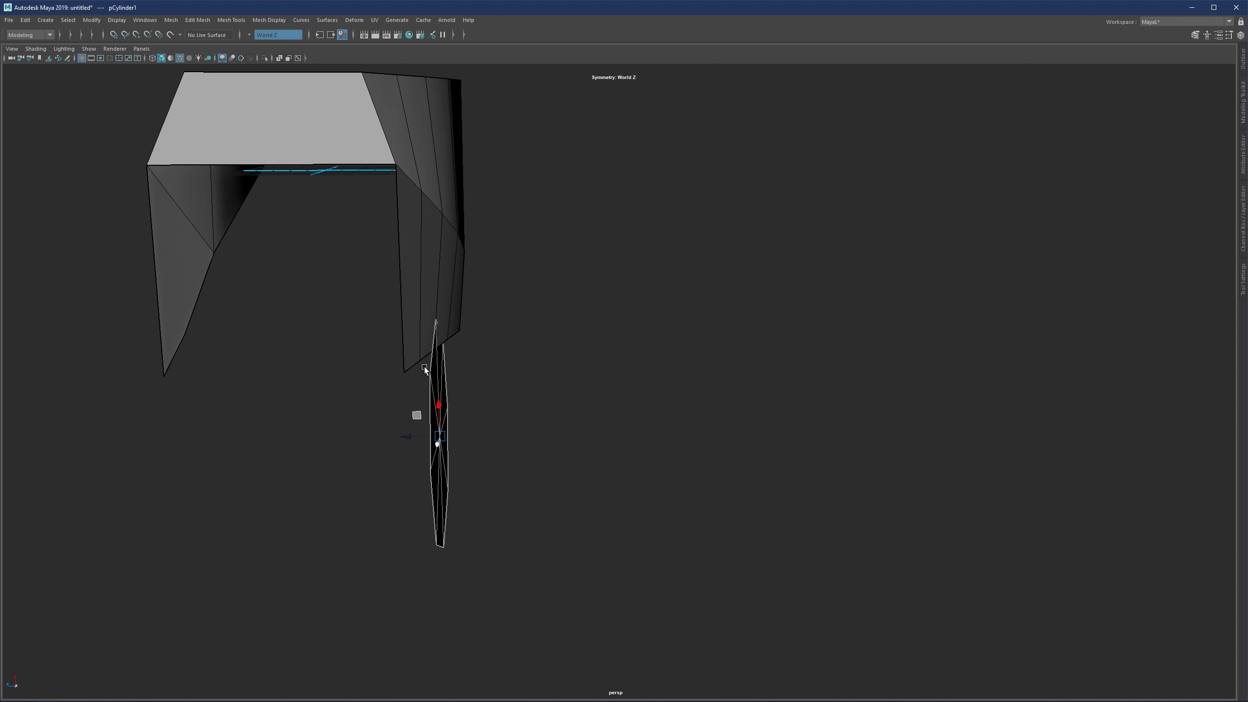
pyautogui.moveTo(415, 436); pyautogui.dragTo(524, 352)
# Step: Select the bottom border edges of the side panel behind the disc and lower them slightly
pyautogui.click(525, 351)
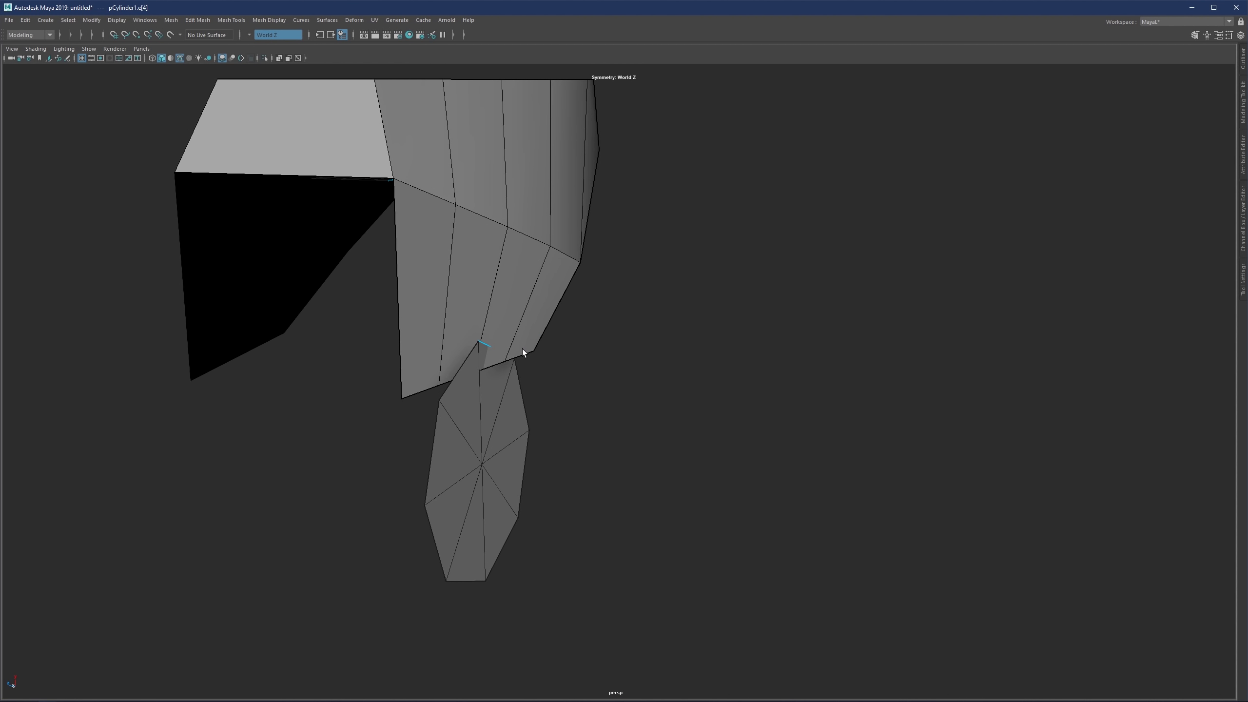
pyautogui.press('F10')
pyautogui.click(523, 354)
pyautogui.doubleClick(523, 355)
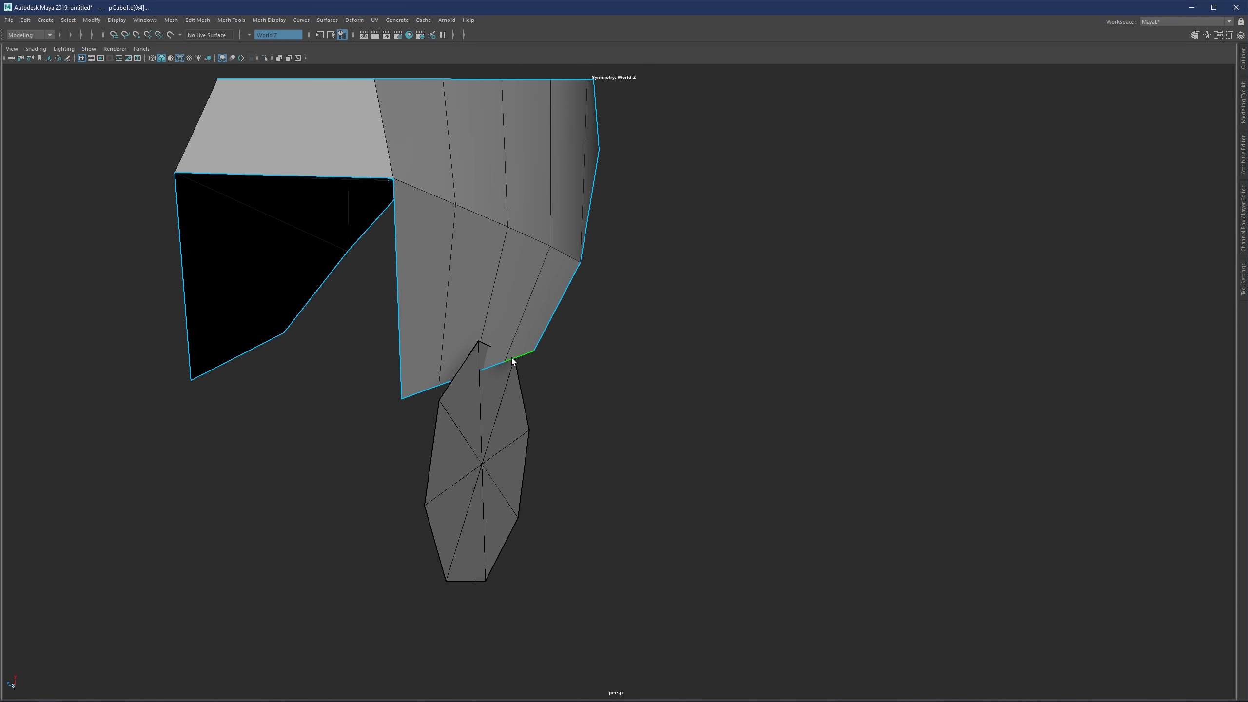
pyautogui.keyDown('alt'); pyautogui.moveTo(547, 393); pyautogui.dragTo(518, 367); pyautogui.keyUp('alt')
pyautogui.click(555, 381)
pyautogui.click(517, 367)
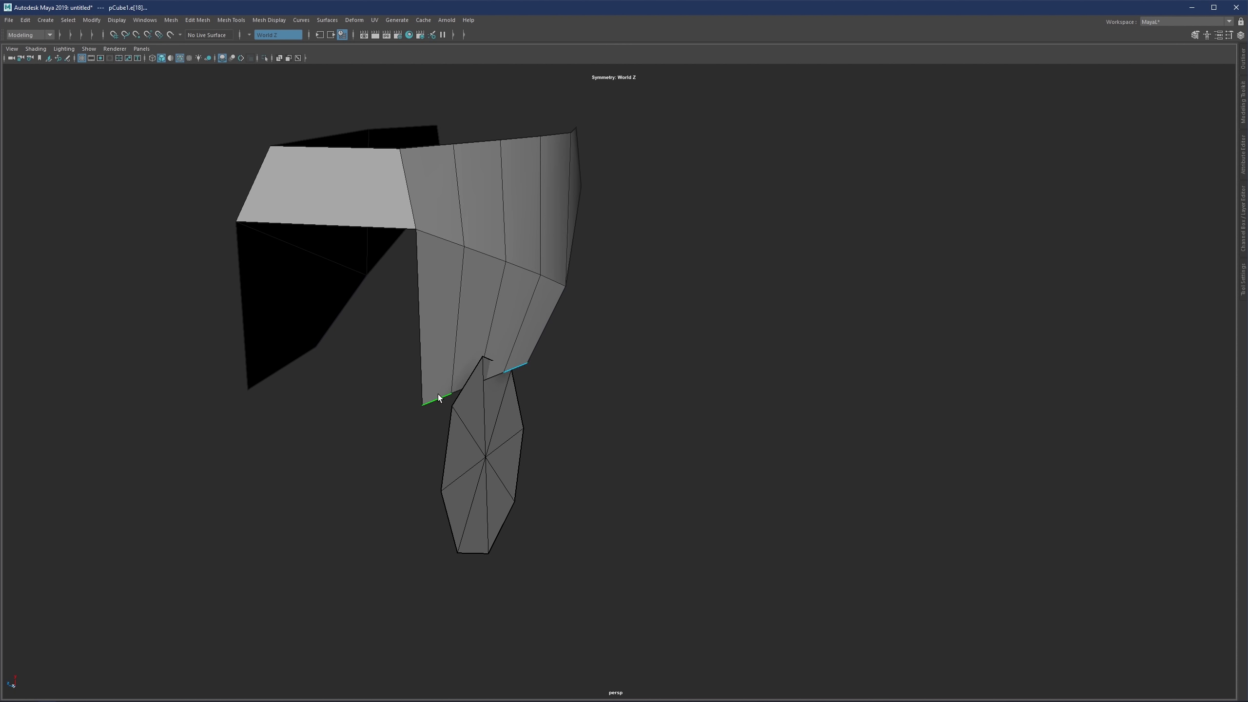
pyautogui.doubleClick(438, 394)
pyautogui.click(514, 368)
pyautogui.keyDown('shift'); pyautogui.doubleClick(445, 397); pyautogui.keyUp('shift')
pyautogui.press('w')
pyautogui.moveTo(486, 400)
pyautogui.keyDown('alt'); pyautogui.mouseDown()
pyautogui.moveTo(460, 385)
pyautogui.moveTo(518, 396)
pyautogui.moveTo(469, 391)
pyautogui.moveTo(474, 379)
pyautogui.mouseUp(); pyautogui.keyUp('alt')
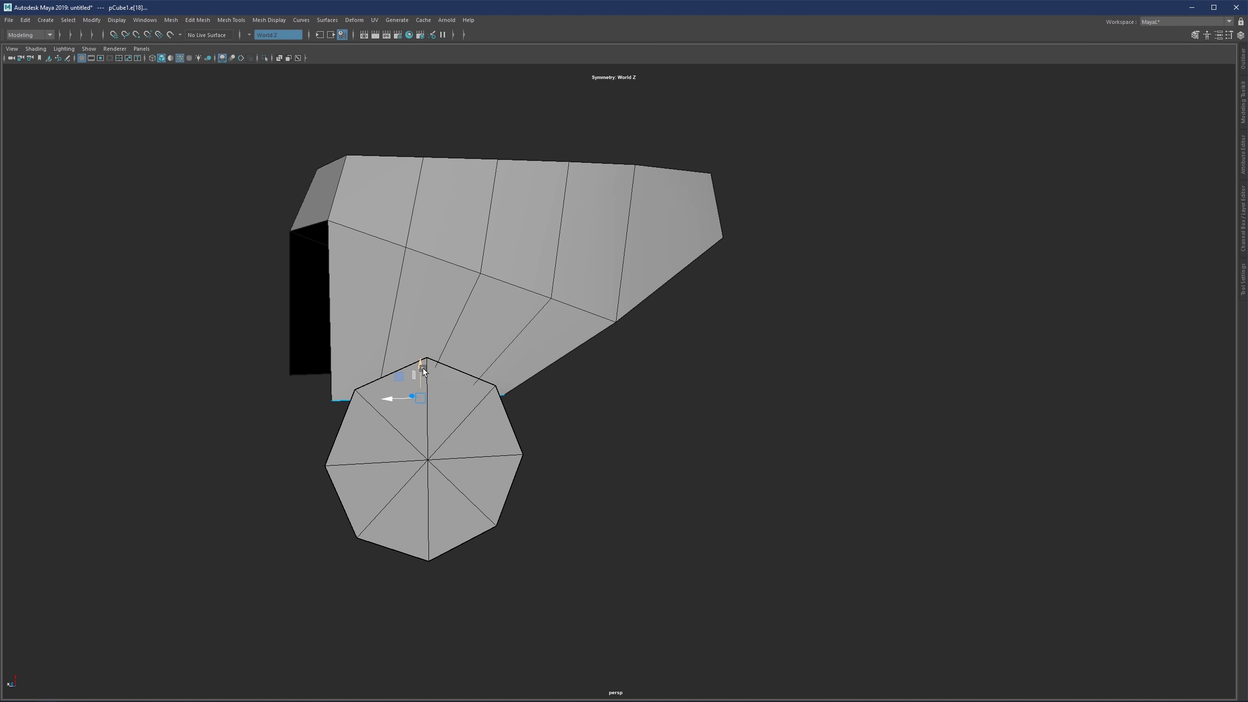
pyautogui.moveTo(421, 371); pyautogui.dragTo(421, 386)
pyautogui.click(674, 396)
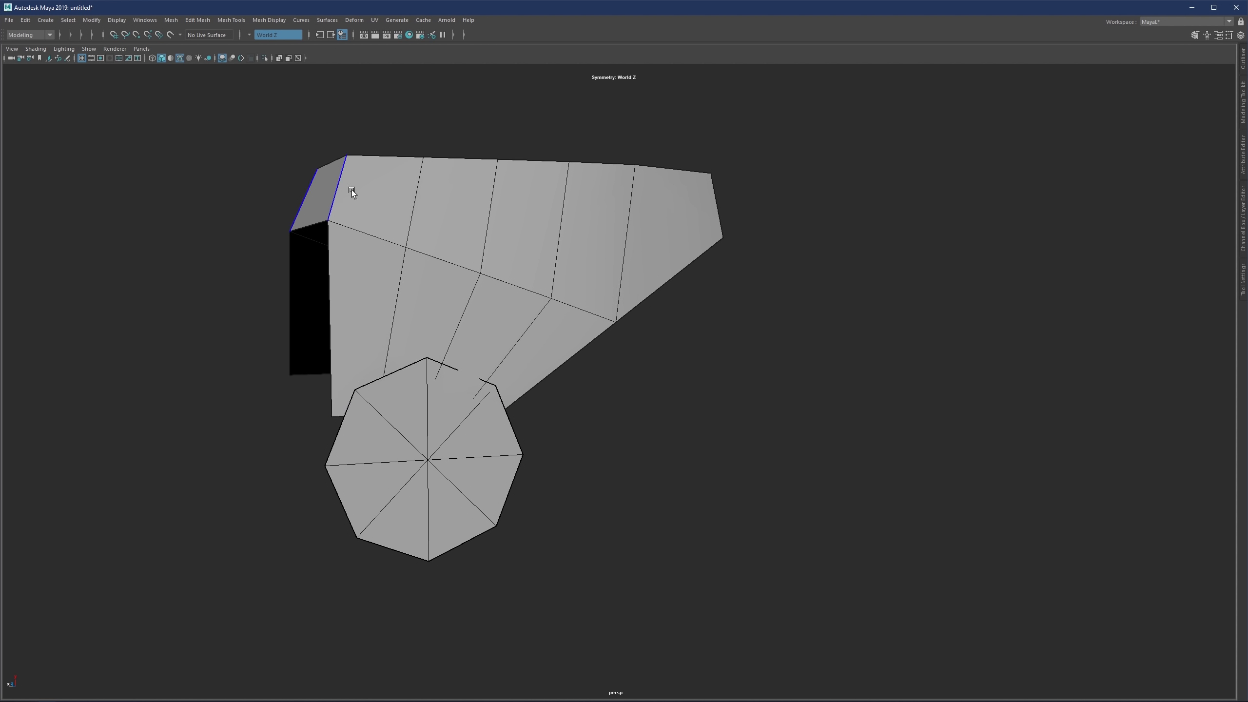
# Step: Frame the model in the back orthographic view and turn on X-ray shading
pyautogui.press('space')
pyautogui.press('space')
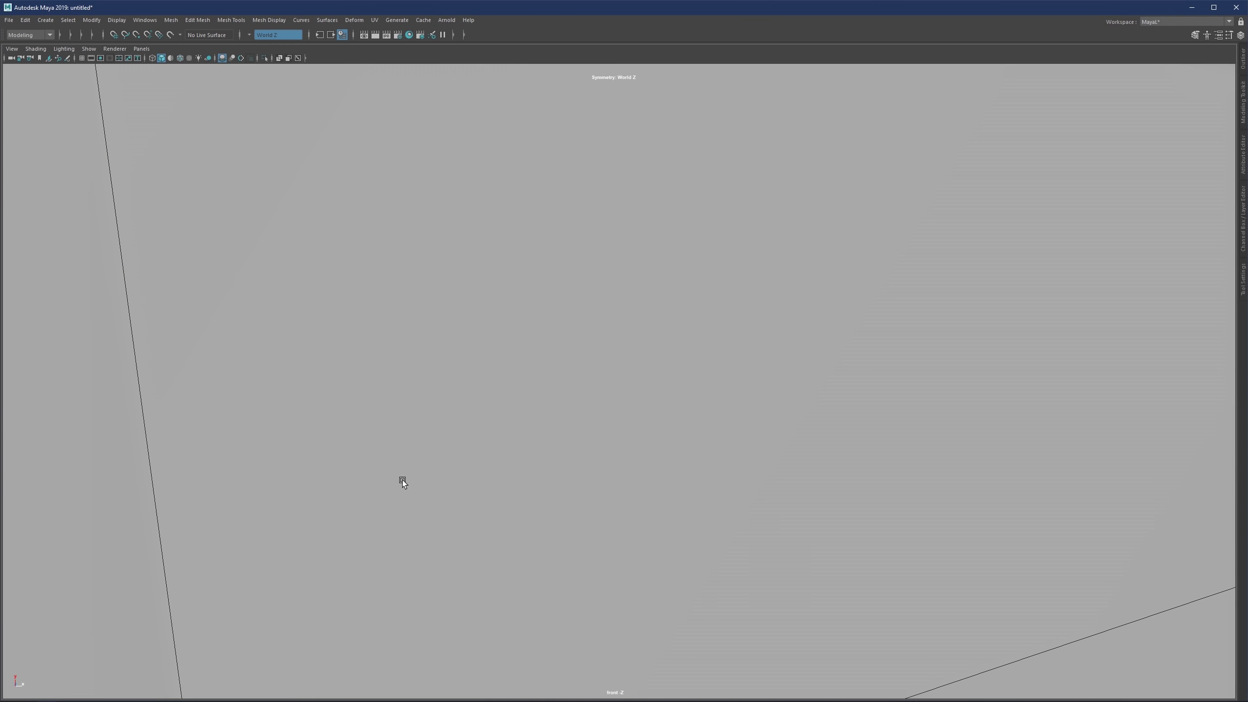
pyautogui.press('f')
pyautogui.press('space')
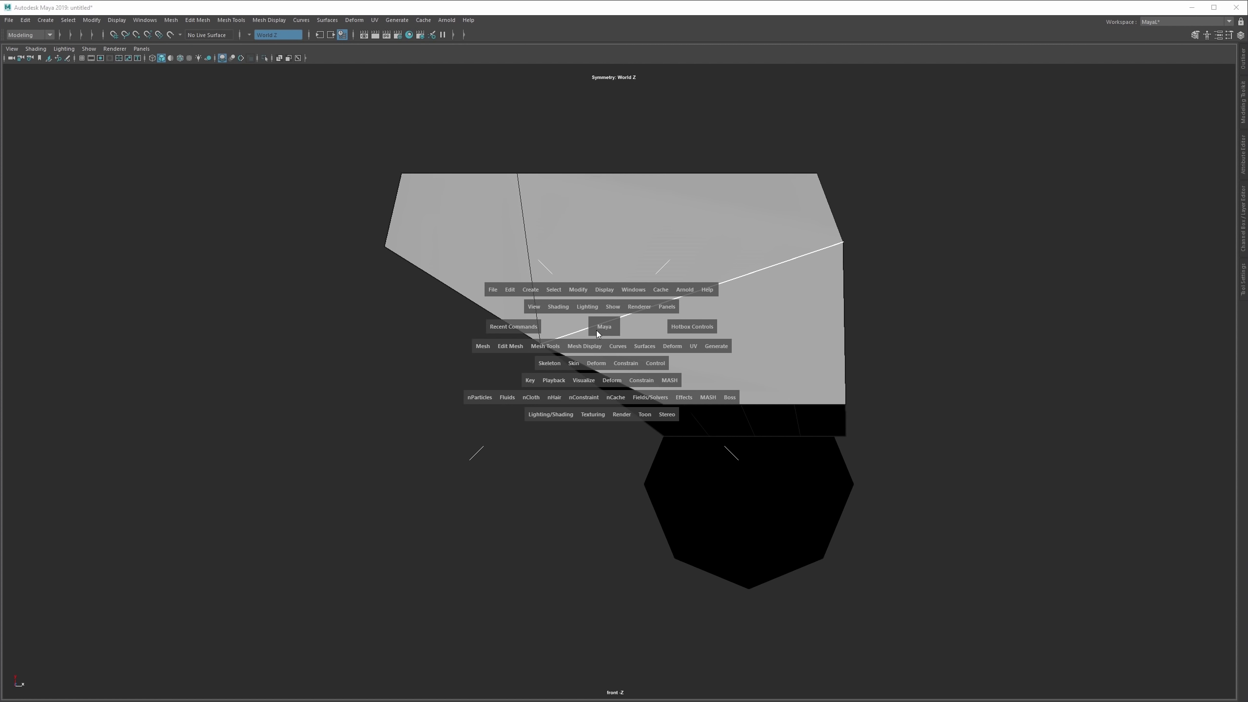
pyautogui.moveTo(597, 330); pyautogui.dragTo(558, 340)
pyautogui.press('f')
pyautogui.scroll(-3, 577, 395)
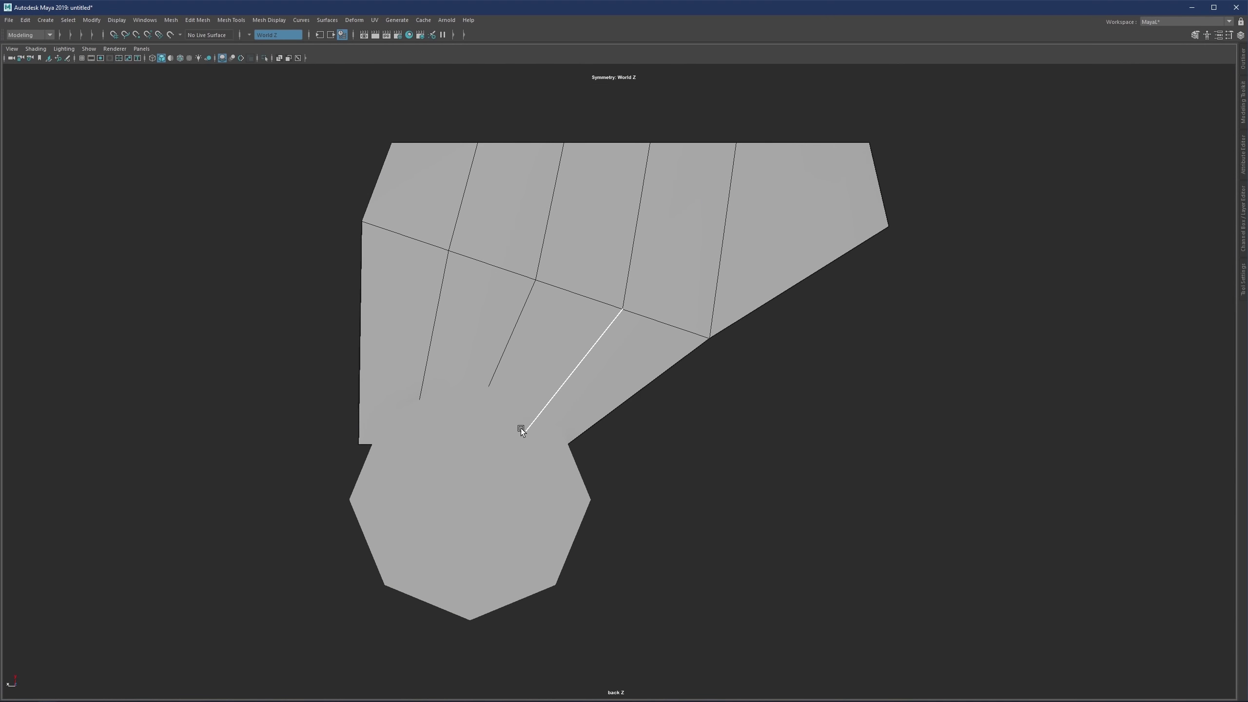
pyautogui.scroll(2, 520, 428)
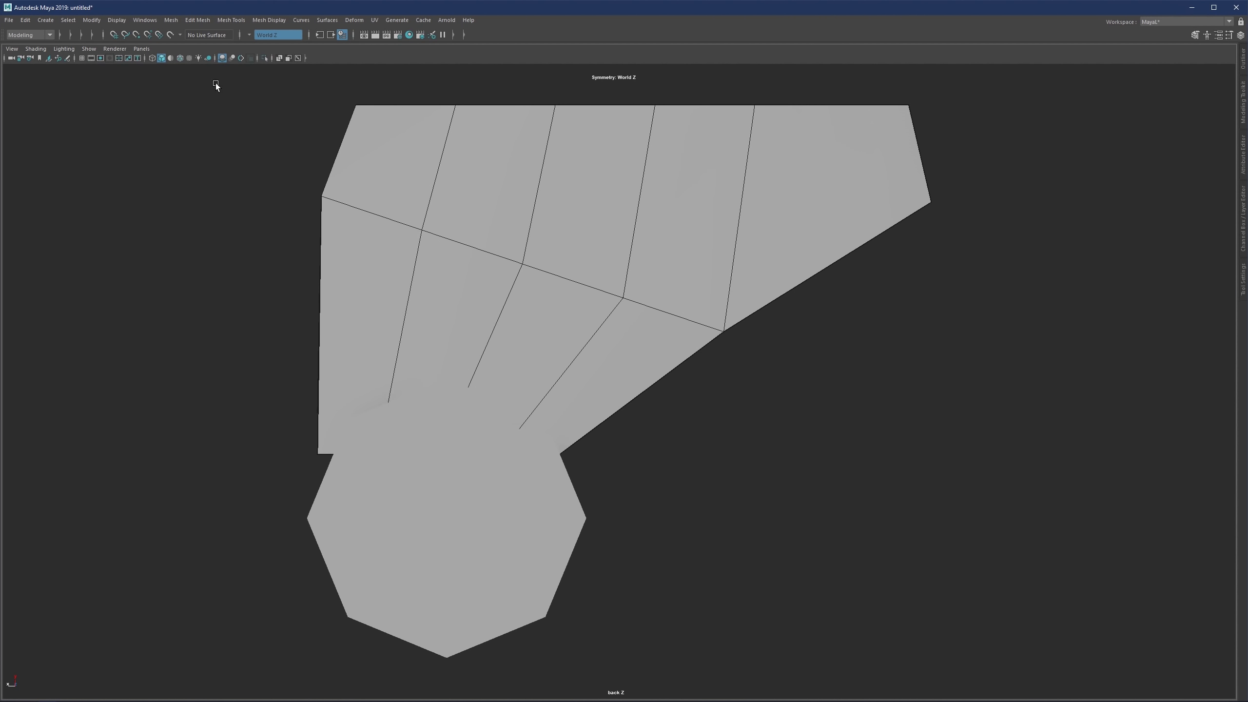
pyautogui.click(278, 58)
# Step: Scale the disc down slightly and move it up so its centre sits near the middle of the lowered bottom border
pyautogui.scroll(-3, 432, 271)
pyautogui.keyDown('alt'); pyautogui.moveTo(483, 315); pyautogui.dragTo(533, 286, button='middle'); pyautogui.keyUp('alt')
pyautogui.press('F8')
pyautogui.click(546, 462)
pyautogui.scroll(1, 546, 462)
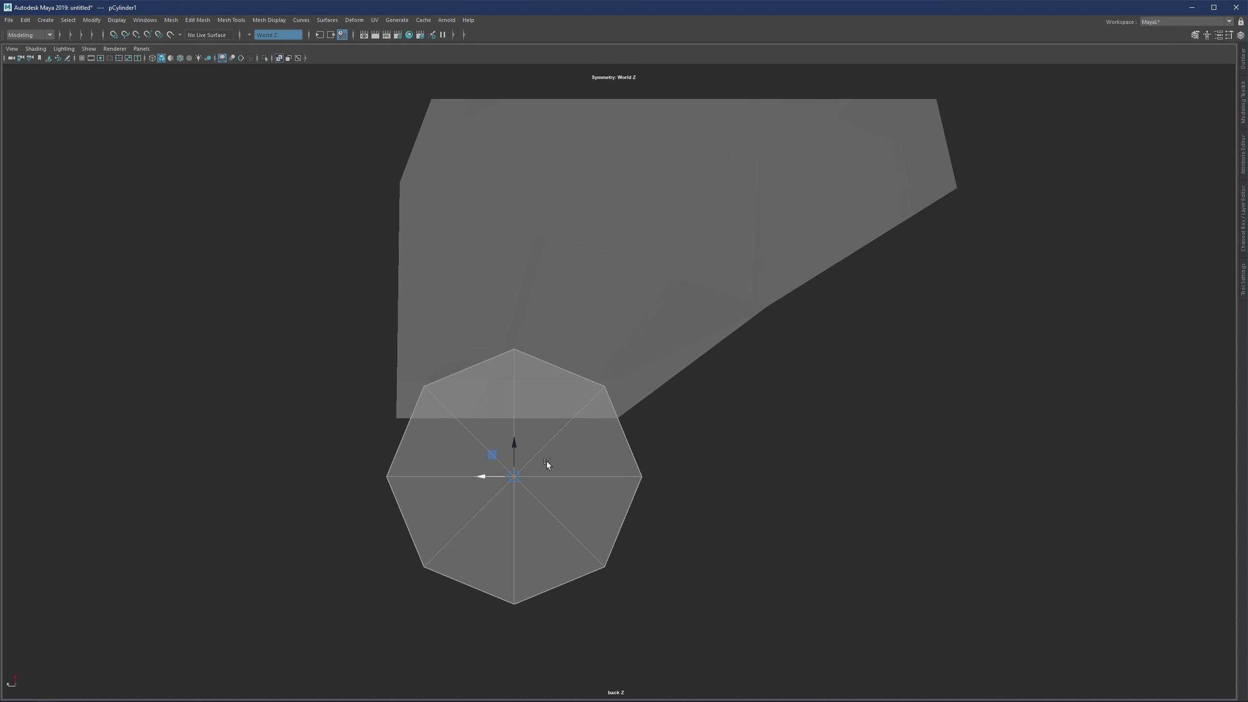
pyautogui.keyDown('shift'); pyautogui.click(629, 297); pyautogui.keyUp('shift')
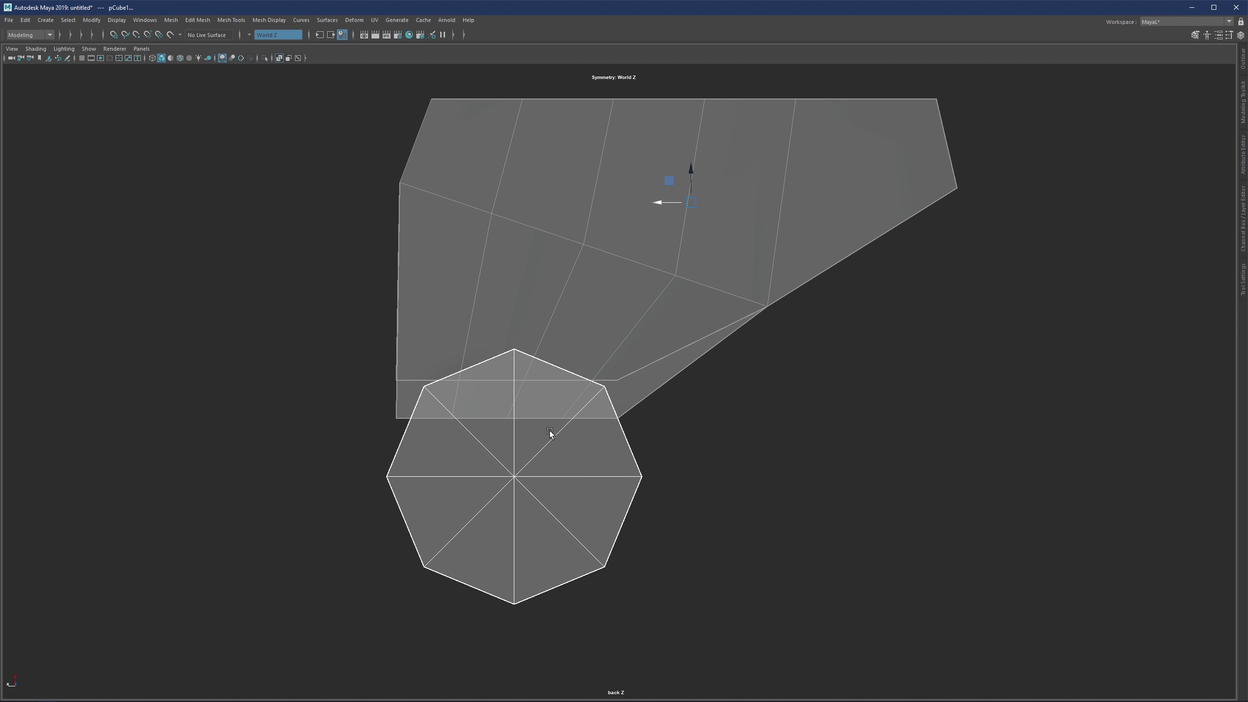
pyautogui.keyDown('alt'); pyautogui.moveTo(550, 430); pyautogui.dragTo(568, 386, button='middle'); pyautogui.keyUp('alt')
pyautogui.click(222, 159)
pyautogui.scroll(1, 504, 379)
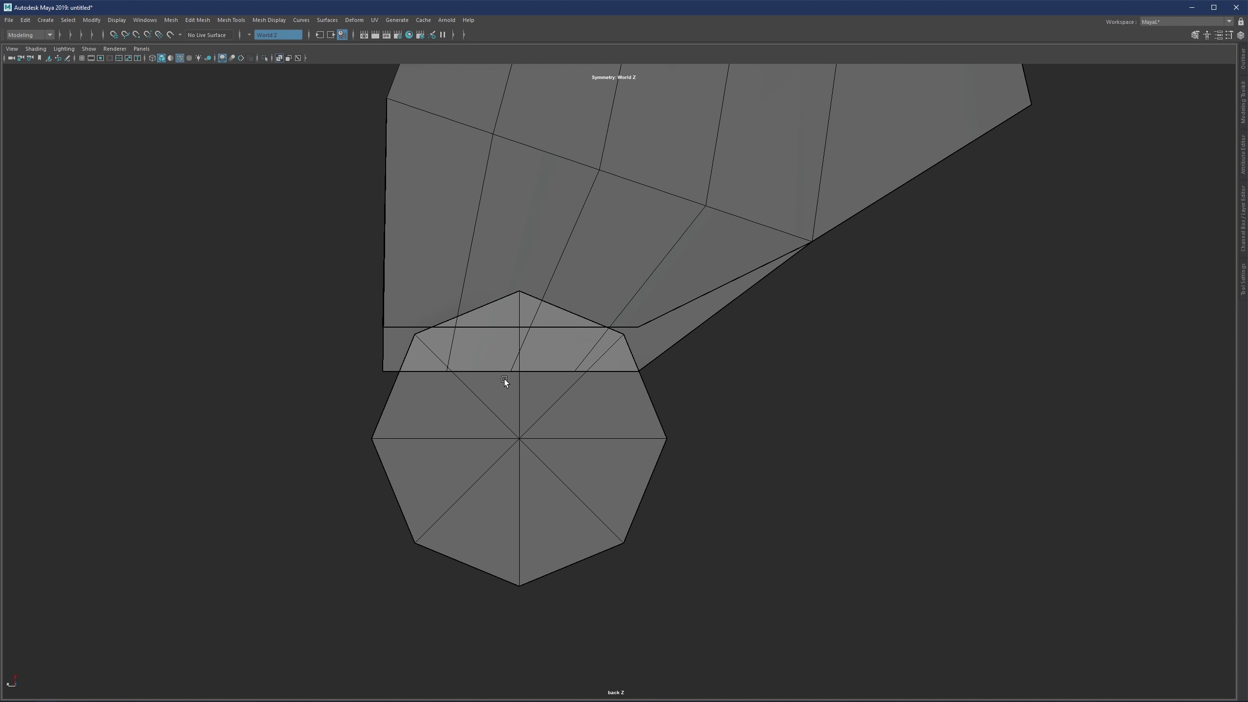
pyautogui.click(505, 422)
pyautogui.moveTo(516, 407); pyautogui.dragTo(477, 367)
pyautogui.press('w')
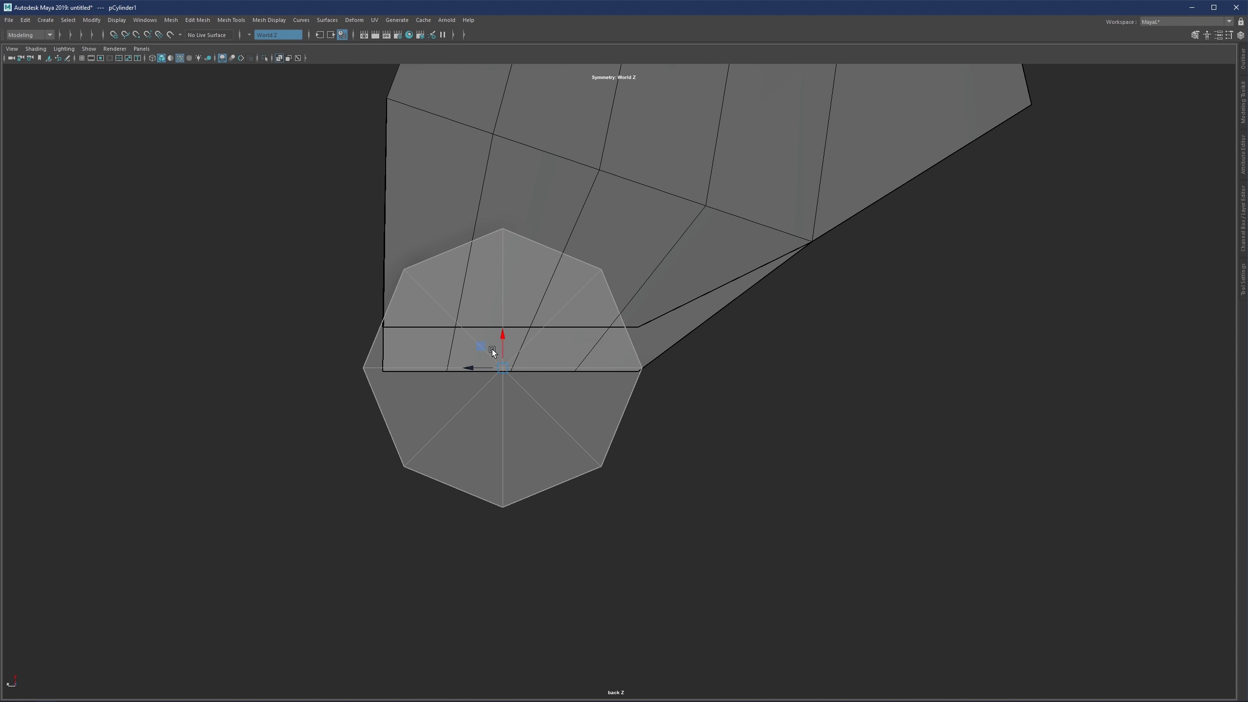
# Step: In the perspective view, insert a vertical edge down the middle of the shell's front face
pyautogui.press('space')
pyautogui.press('space')
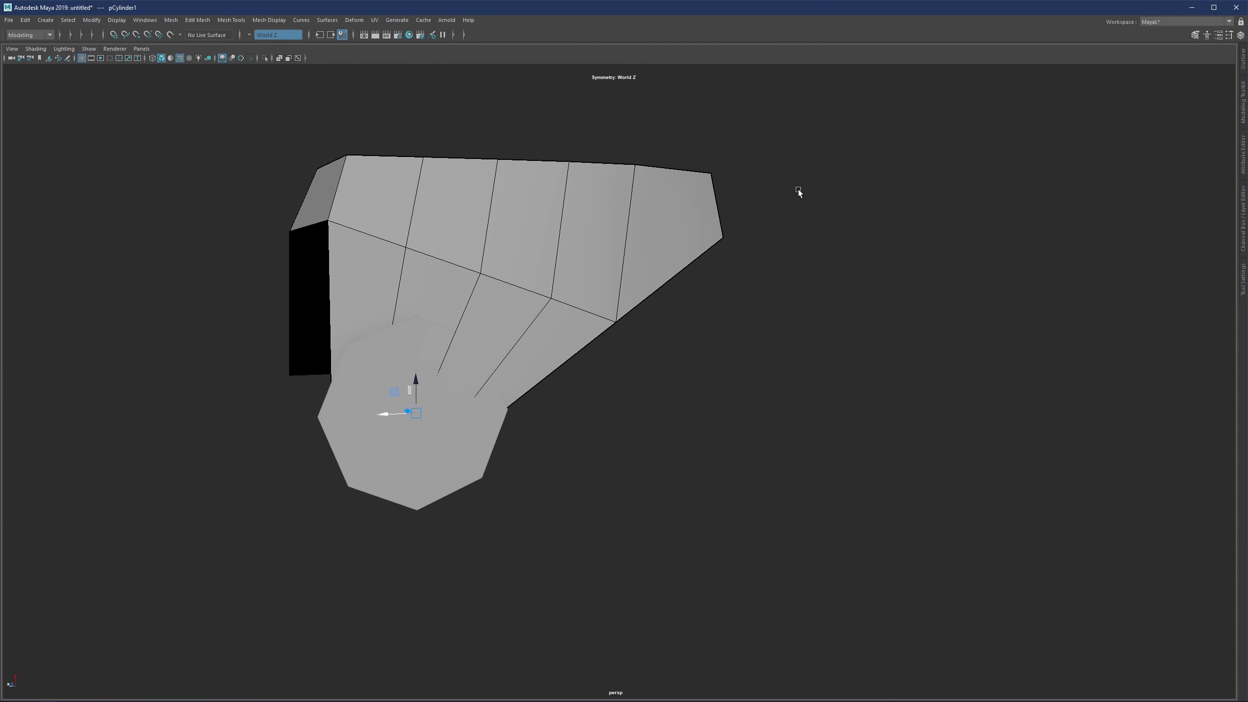
pyautogui.keyDown('alt'); pyautogui.moveTo(797, 190); pyautogui.dragTo(353, 252); pyautogui.keyUp('alt')
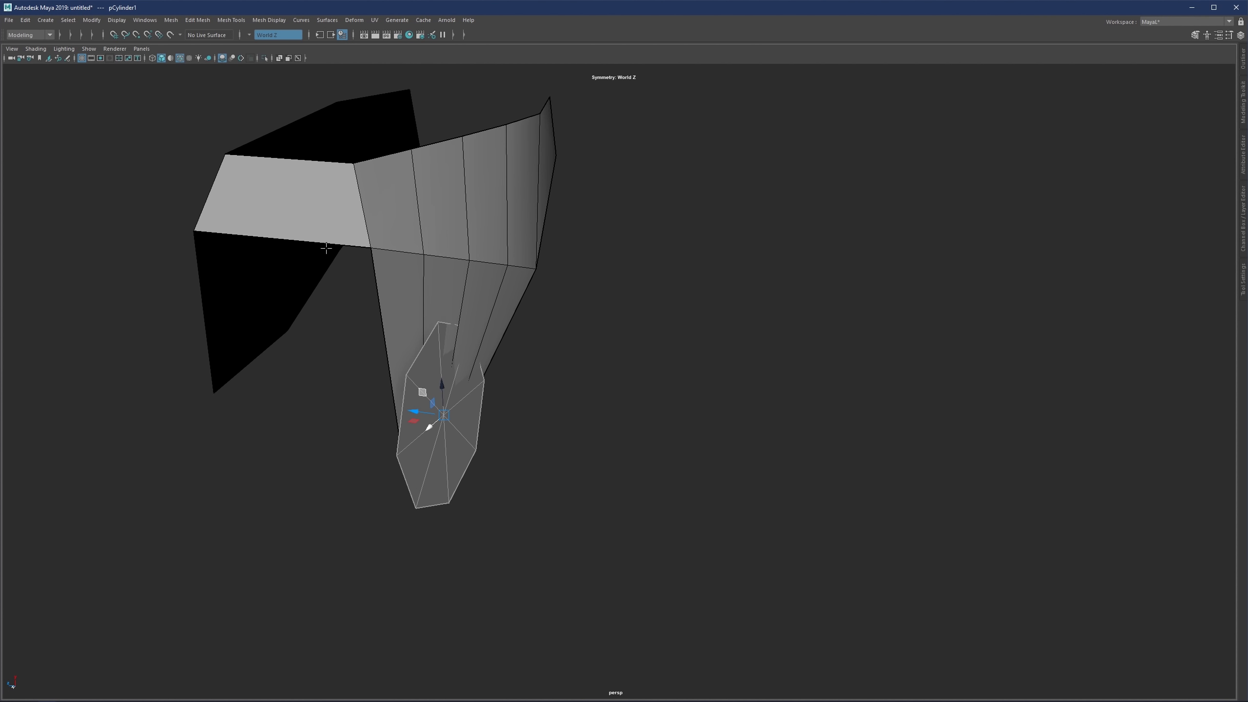
pyautogui.click(350, 254)
pyautogui.keyDown('alt'); pyautogui.moveTo(294, 216); pyautogui.dragTo(400, 266); pyautogui.keyUp('alt')
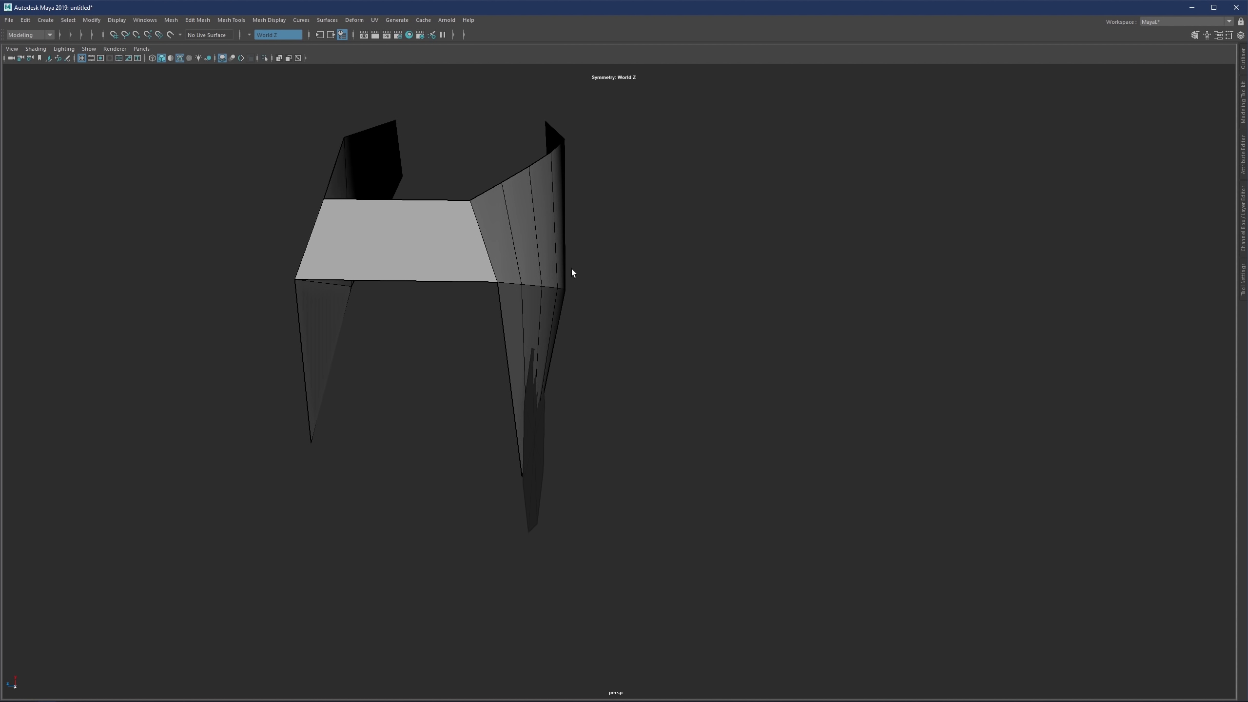
pyautogui.click(535, 415)
pyautogui.click(665, 222)
pyautogui.keyDown('alt'); pyautogui.moveTo(438, 250); pyautogui.dragTo(454, 252); pyautogui.keyUp('alt')
pyautogui.click(442, 242)
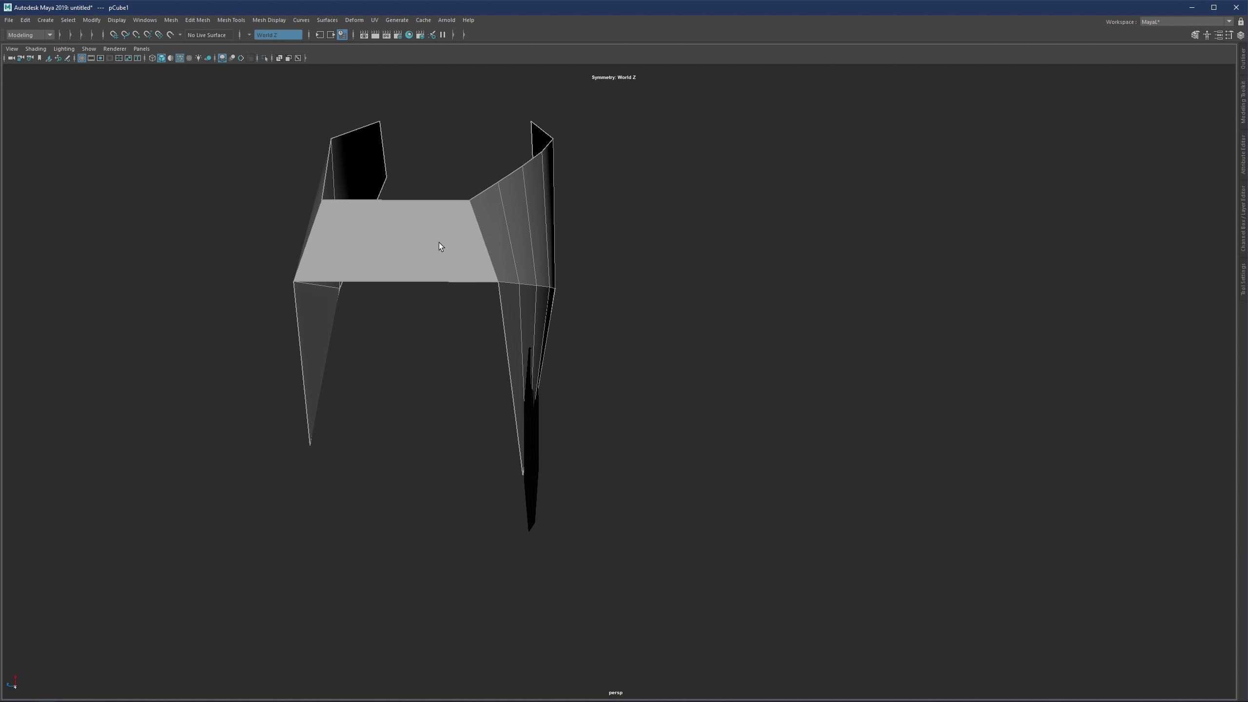
pyautogui.hotkey('ctrl', 'shift', 'q')
pyautogui.keyDown('ctrl'); pyautogui.click(397, 276); pyautogui.keyUp('ctrl')
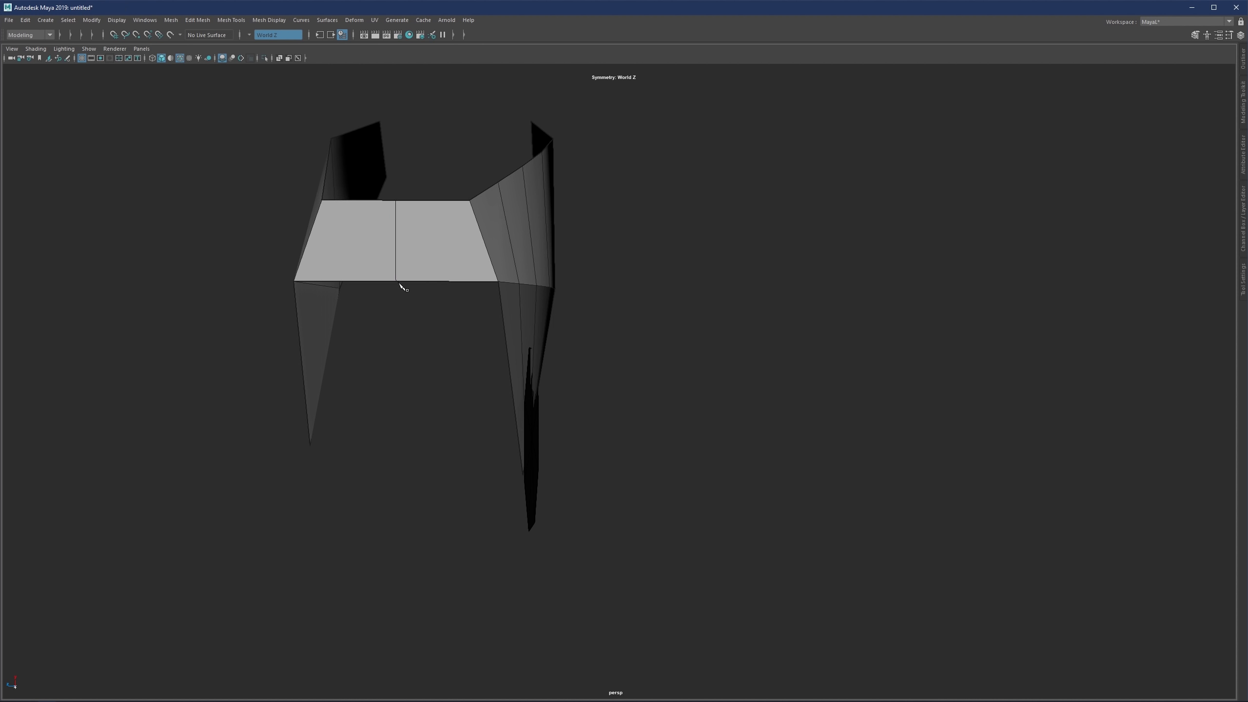
# Step: Turn symmetry off and delete the half of the front face on the side away from the disc
pyautogui.click(353, 260)
pyautogui.keyDown('ctrl'); pyautogui.keyDown('shift'); pyautogui.moveTo(380, 248); pyautogui.dragTo(353, 264, button='right'); pyautogui.keyUp('shift'); pyautogui.keyUp('ctrl')
pyautogui.click(353, 264)
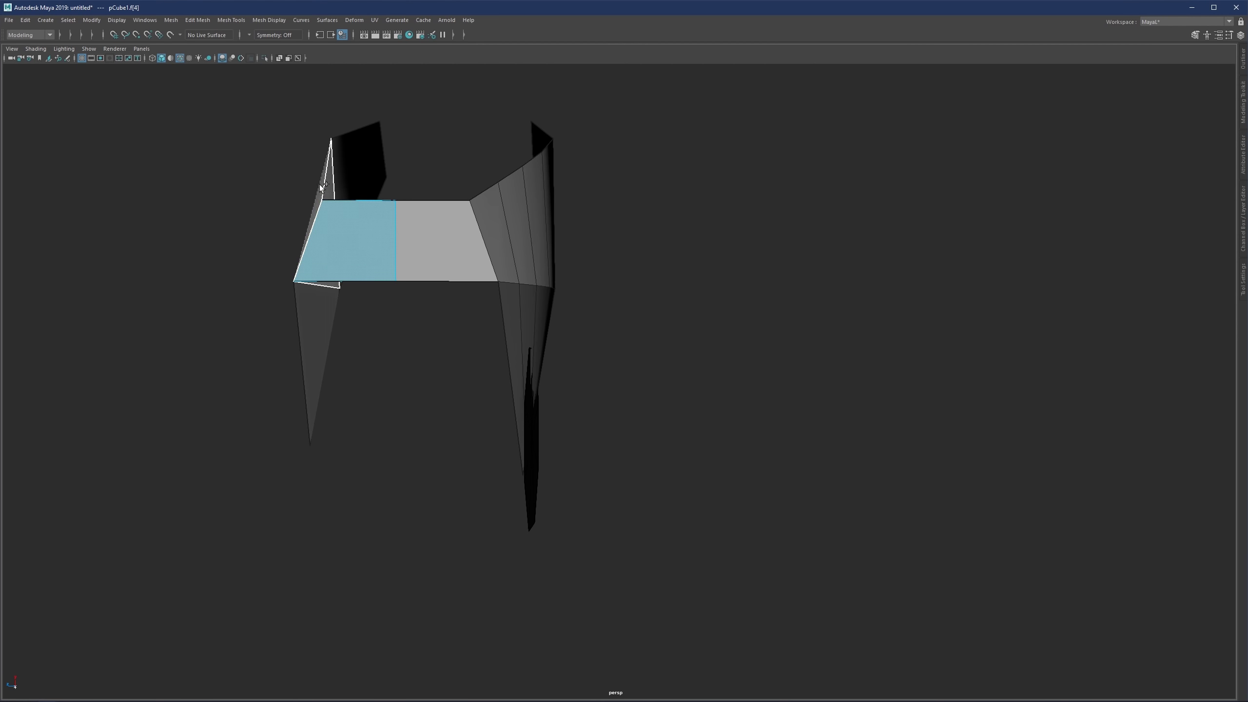
pyautogui.keyDown('shift'); pyautogui.doubleClick(320, 185); pyautogui.keyUp('shift')
pyautogui.click(365, 256)
pyautogui.keyDown('shift'); pyautogui.doubleClick(320, 323); pyautogui.keyUp('shift')
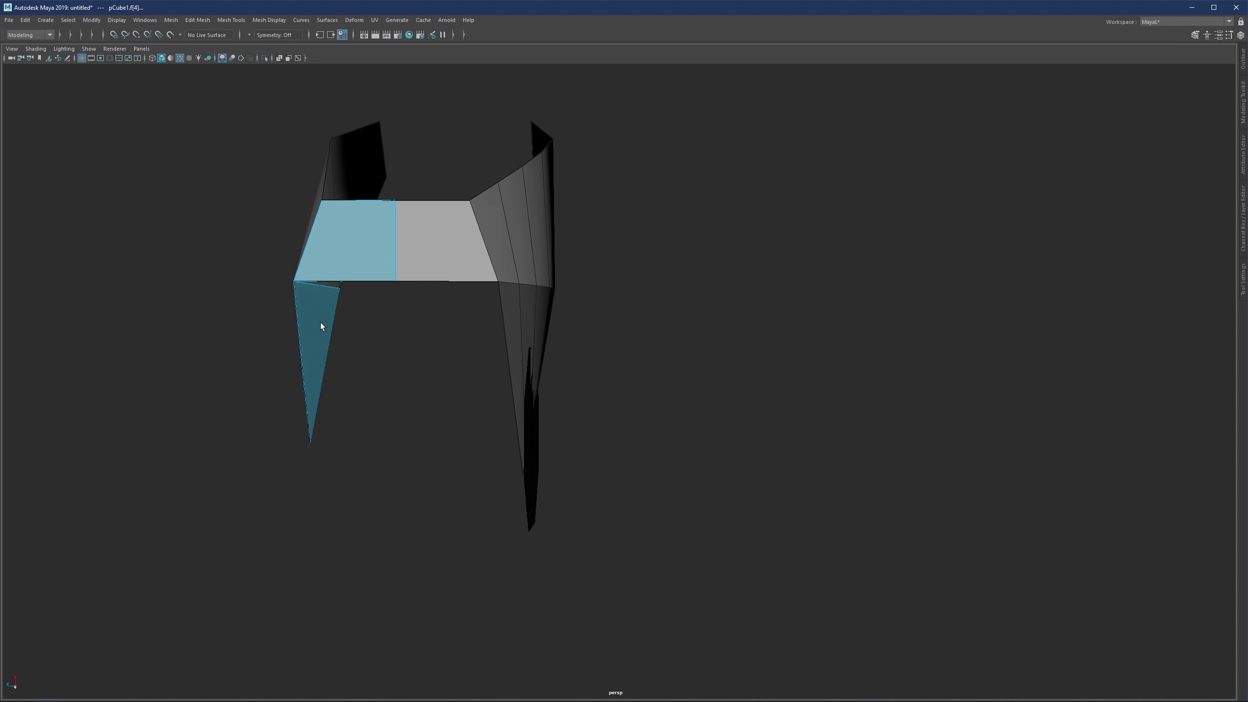
pyautogui.keyDown('alt'); pyautogui.moveTo(337, 243); pyautogui.dragTo(347, 235); pyautogui.keyUp('alt')
pyautogui.click(349, 241)
pyautogui.press('Delete')
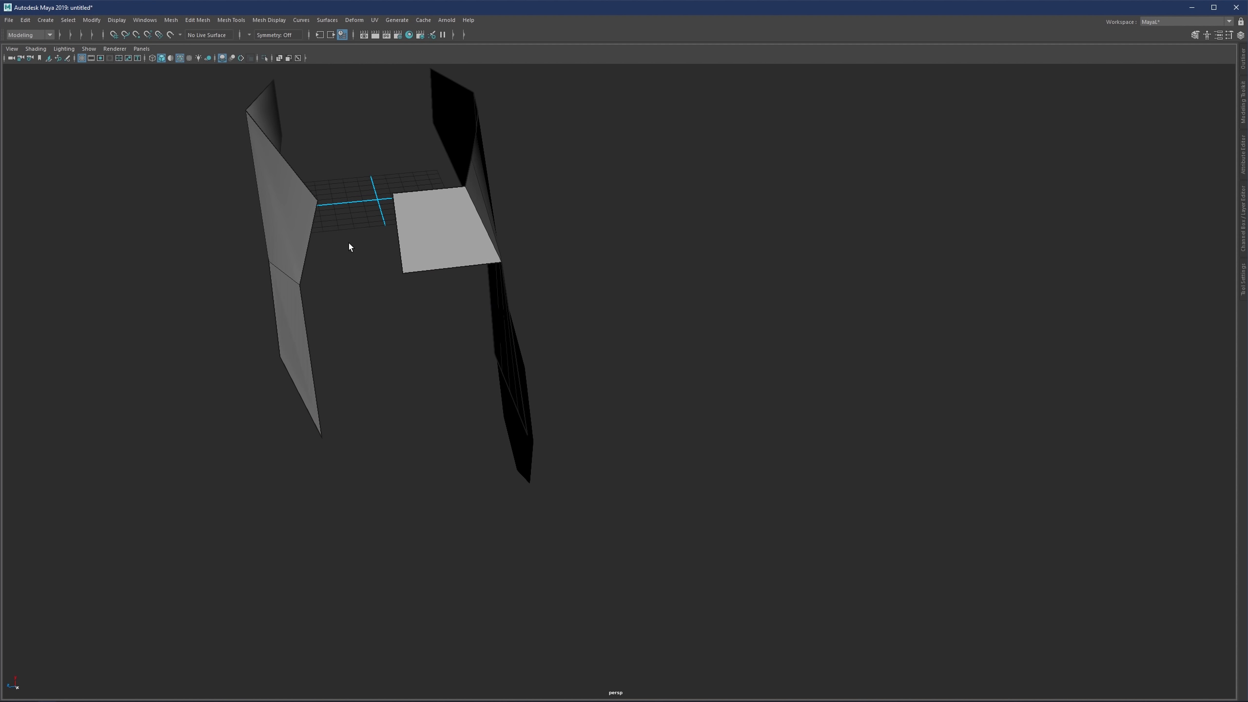
# Step: Delete the remaining side panel opposite the disc, keeping only the half of the shell with the disc
pyautogui.click(313, 225)
pyautogui.keyDown('shift'); pyautogui.doubleClick(287, 220); pyautogui.keyUp('shift')
pyautogui.press('Delete')
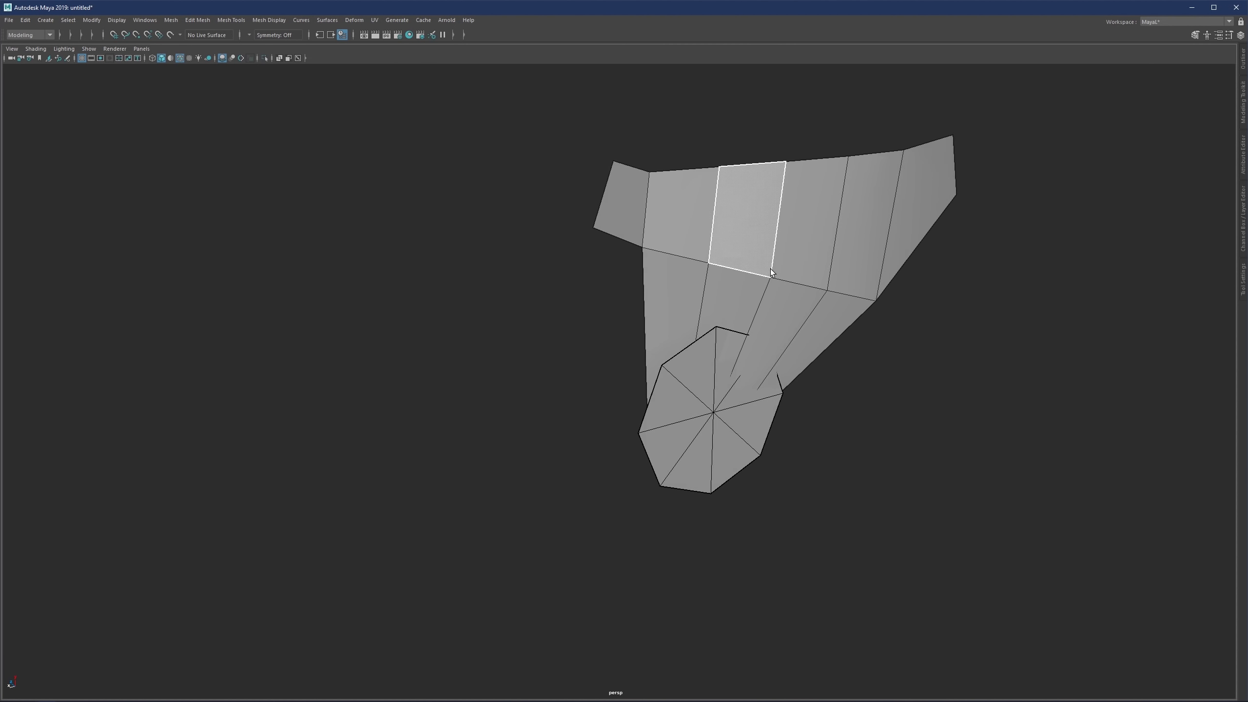
# Step: In the back view, resize and recentre the disc so its width spans the side panel's bottom border exactly
pyautogui.press('space')
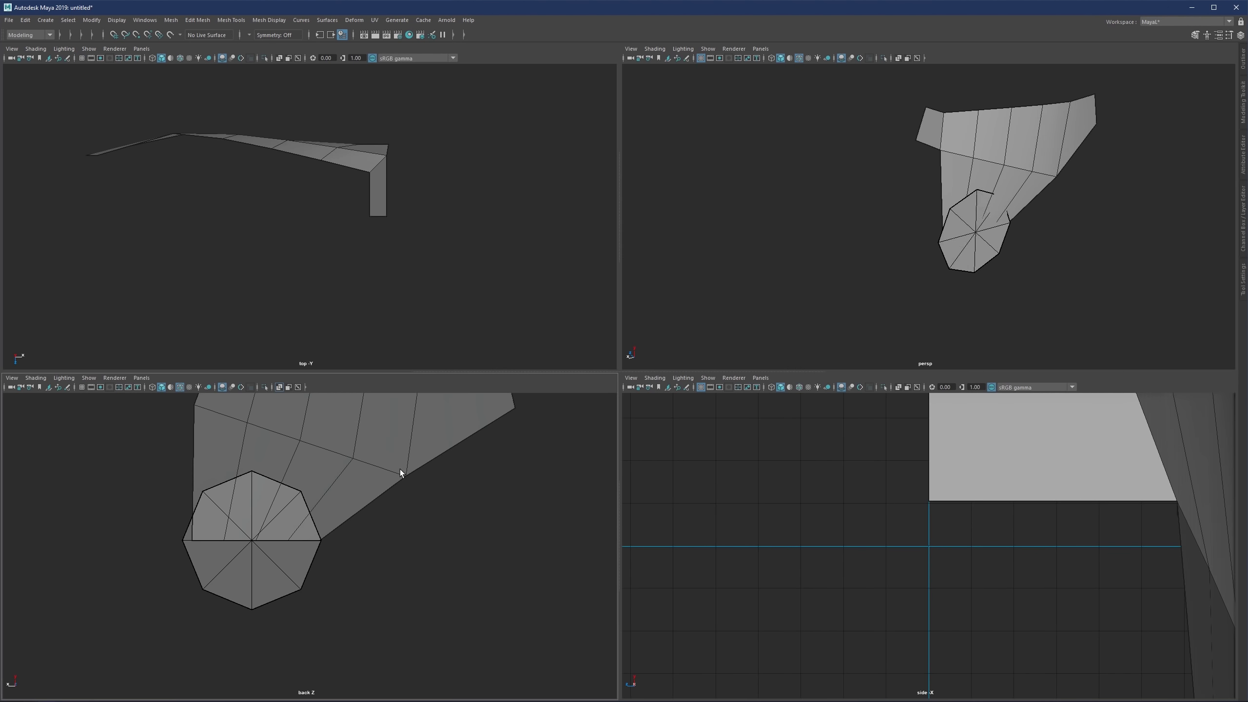
pyautogui.press('space')
pyautogui.press('F8')
pyautogui.click(517, 399)
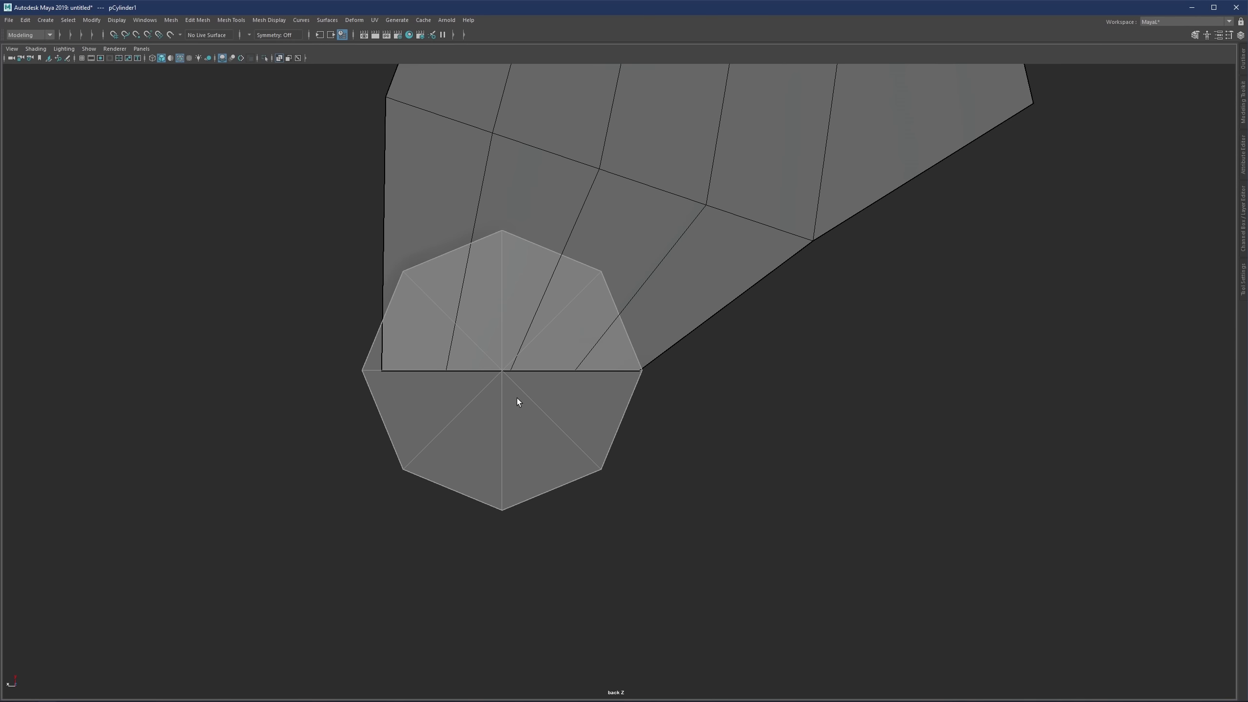
pyautogui.moveTo(502, 371)
pyautogui.mouseDown()
pyautogui.moveTo(482, 375)
pyautogui.moveTo(497, 374)
pyautogui.mouseUp()
pyautogui.press('w')
pyautogui.scroll(-1, 519, 381)
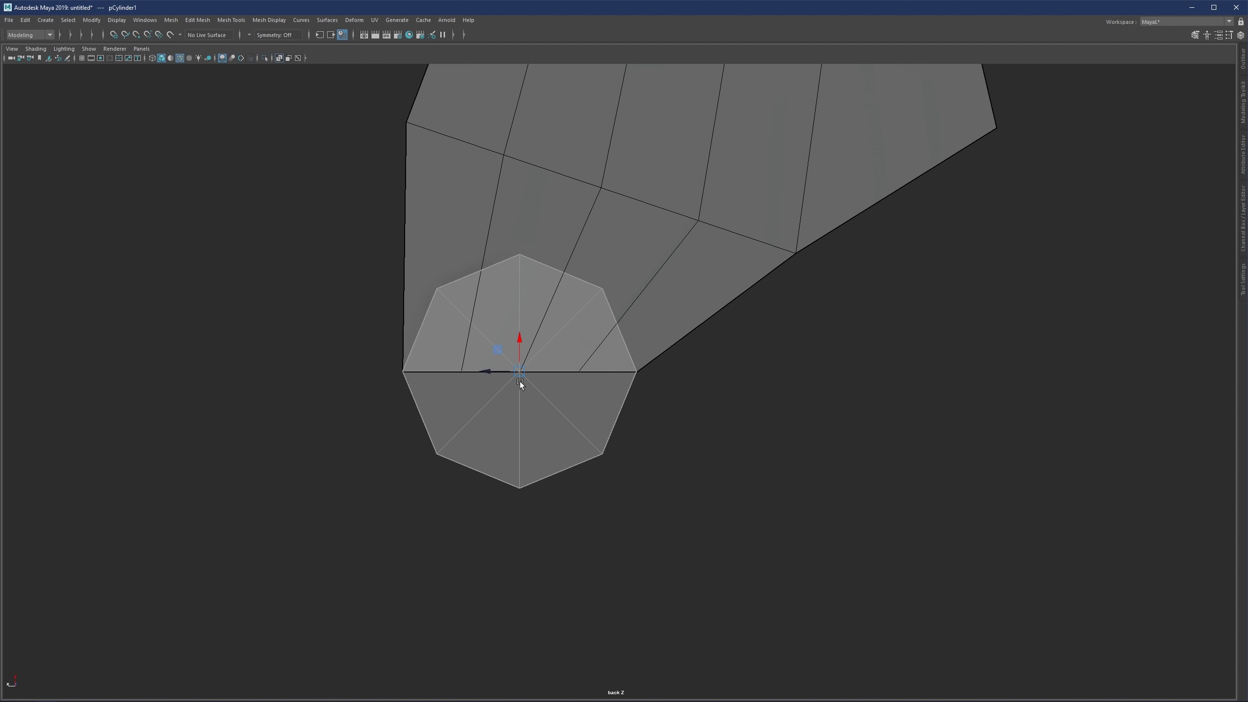
pyautogui.keyDown('alt'); pyautogui.moveTo(522, 379); pyautogui.dragTo(517, 423, button='middle'); pyautogui.keyUp('alt')
pyautogui.keyDown('alt'); pyautogui.moveTo(637, 369); pyautogui.dragTo(649, 338, button='middle'); pyautogui.keyUp('alt')
# Step: Move the three inner vertices of the shell's bottom border up onto the disc's upper corners to form an arch
pyautogui.click(656, 340)
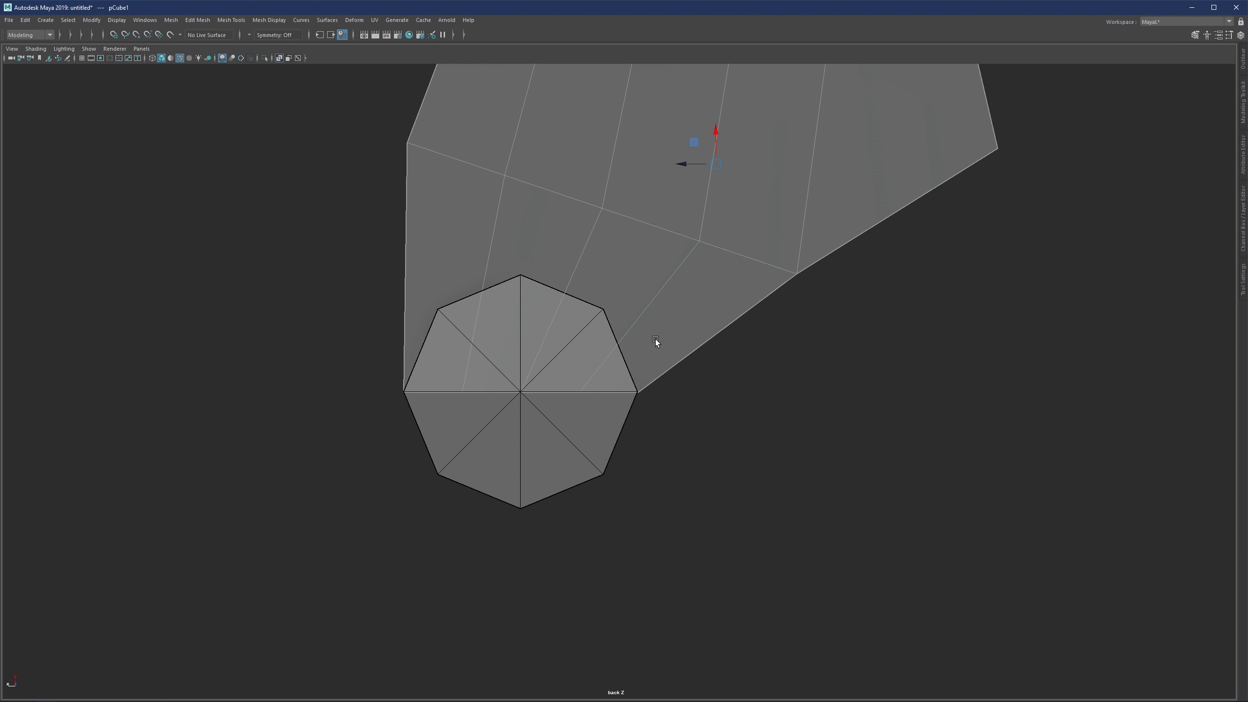
pyautogui.moveTo(675, 323); pyautogui.dragTo(630, 319, button='right')
pyautogui.moveTo(466, 377); pyautogui.dragTo(458, 399)
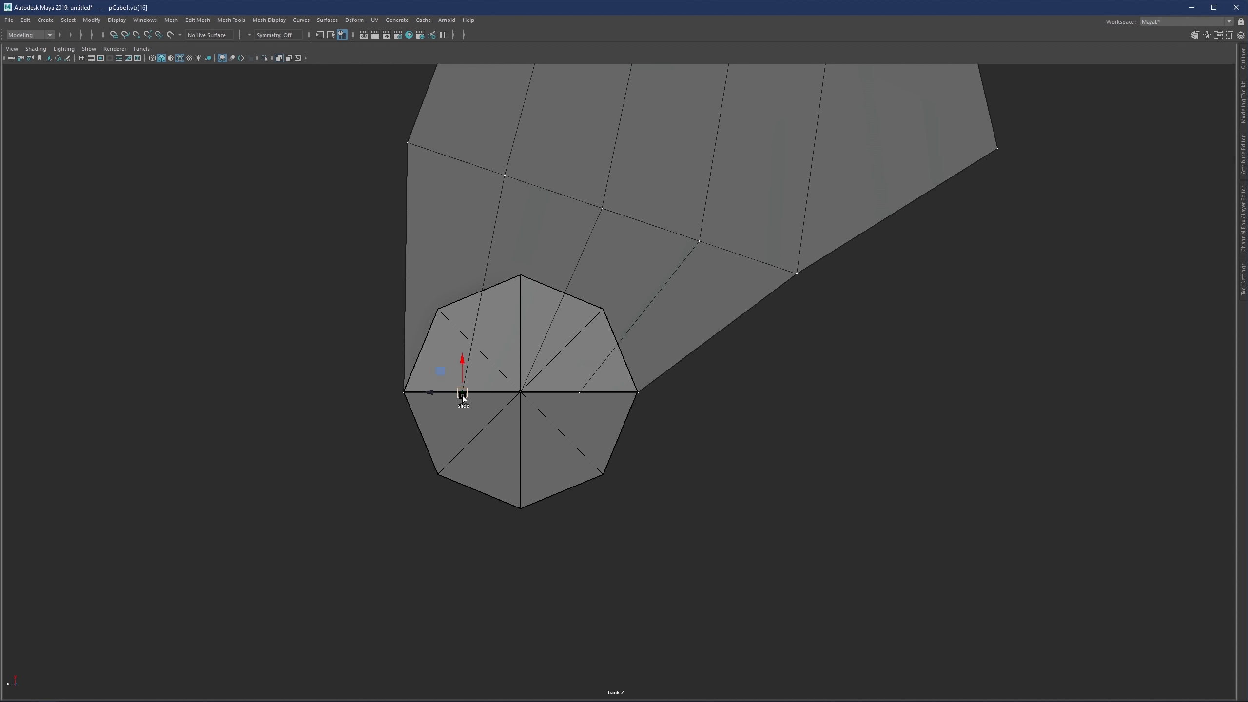
pyautogui.keyDown('ctrl'); pyautogui.keyDown('shift'); pyautogui.moveTo(462, 396); pyautogui.dragTo(465, 268, button='middle'); pyautogui.keyUp('shift'); pyautogui.keyUp('ctrl')
pyautogui.moveTo(484, 301); pyautogui.dragTo(442, 306)
pyautogui.moveTo(529, 380)
pyautogui.mouseDown()
pyautogui.moveTo(515, 406)
pyautogui.moveTo(522, 356)
pyautogui.mouseUp()
pyautogui.keyDown('ctrl'); pyautogui.keyDown('shift'); pyautogui.moveTo(522, 358); pyautogui.dragTo(522, 276, button='middle'); pyautogui.keyUp('shift'); pyautogui.keyUp('ctrl')
pyautogui.click(579, 392)
pyautogui.keyDown('ctrl'); pyautogui.keyDown('shift'); pyautogui.moveTo(581, 395); pyautogui.dragTo(607, 305, button='middle'); pyautogui.keyUp('shift'); pyautogui.keyUp('ctrl')
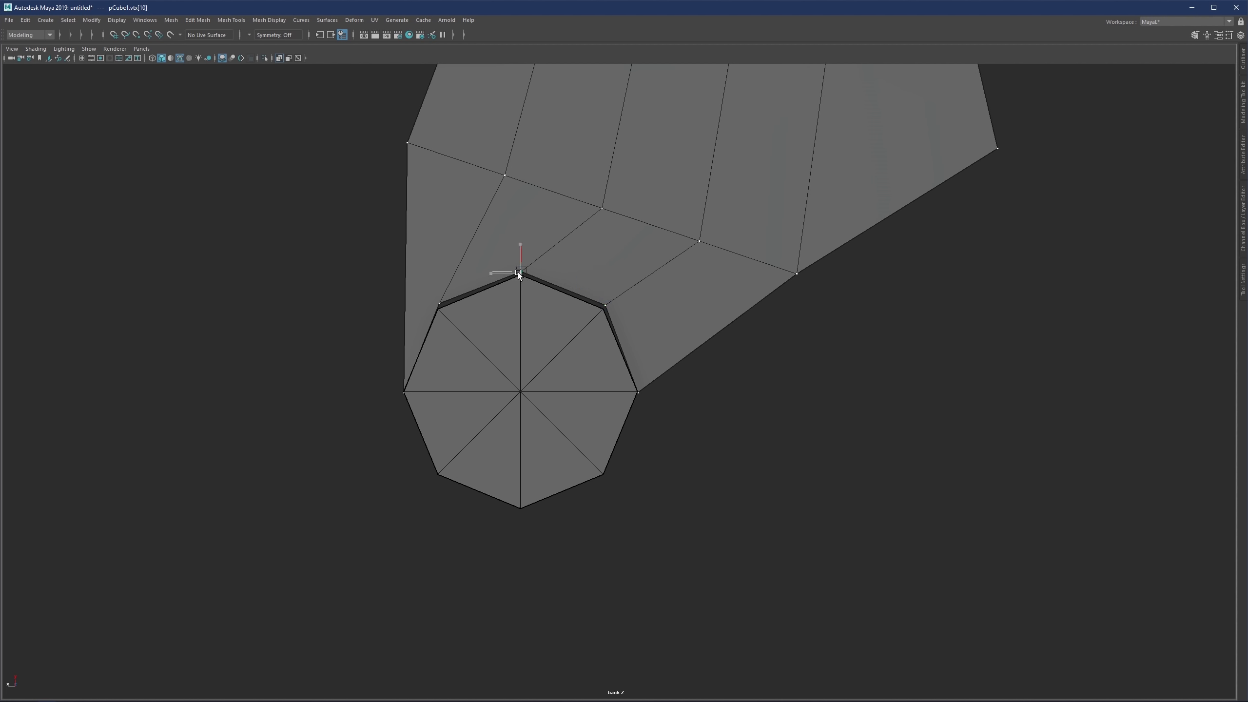
# Step: Fine-tune the arch's border vertices to follow the disc's outline with an even gap
pyautogui.click(435, 305)
pyautogui.keyDown('ctrl'); pyautogui.keyDown('shift'); pyautogui.moveTo(435, 305); pyautogui.dragTo(433, 310, button='middle'); pyautogui.keyUp('shift'); pyautogui.keyUp('ctrl')
pyautogui.click(639, 394)
pyautogui.press('space')
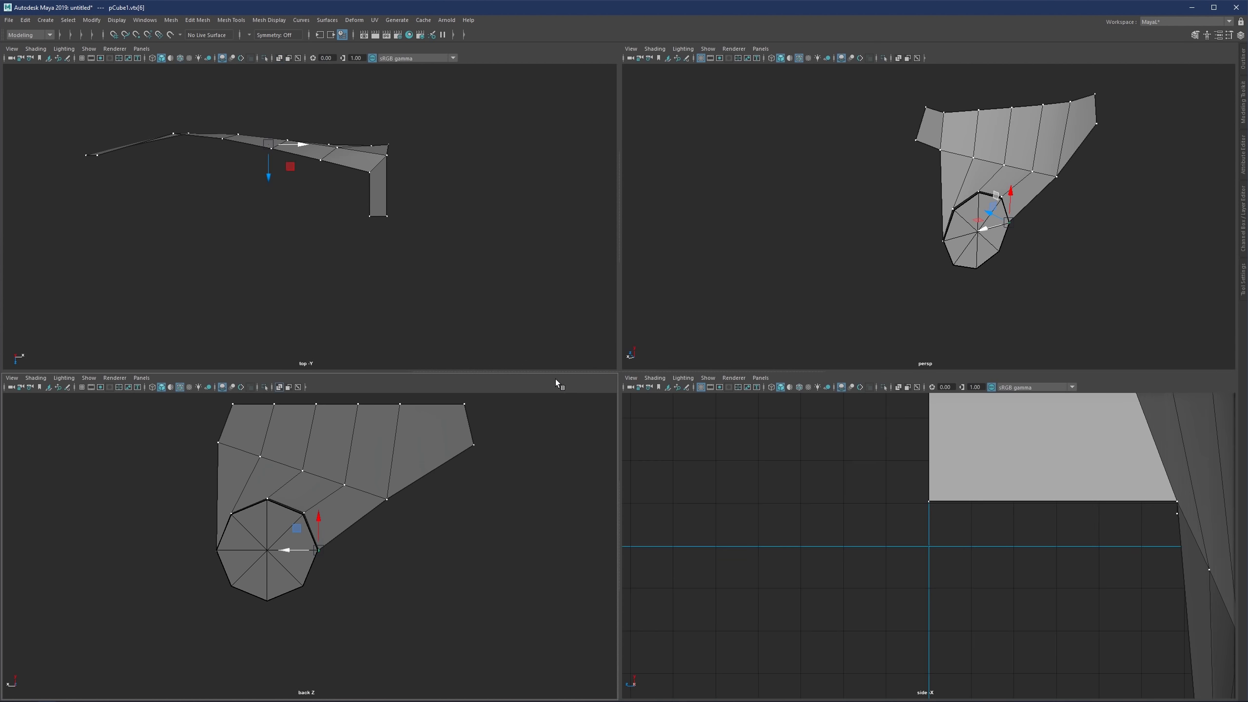
# Step: Try to weld the disc's corner vertices to the shell's arch while the two meshes are still separate objects
pyautogui.press('space')
pyautogui.scroll(1, 737, 289)
pyautogui.keyDown('alt'); pyautogui.moveTo(686, 340); pyautogui.dragTo(541, 256, button='middle'); pyautogui.keyUp('alt')
pyautogui.scroll(4, 534, 270)
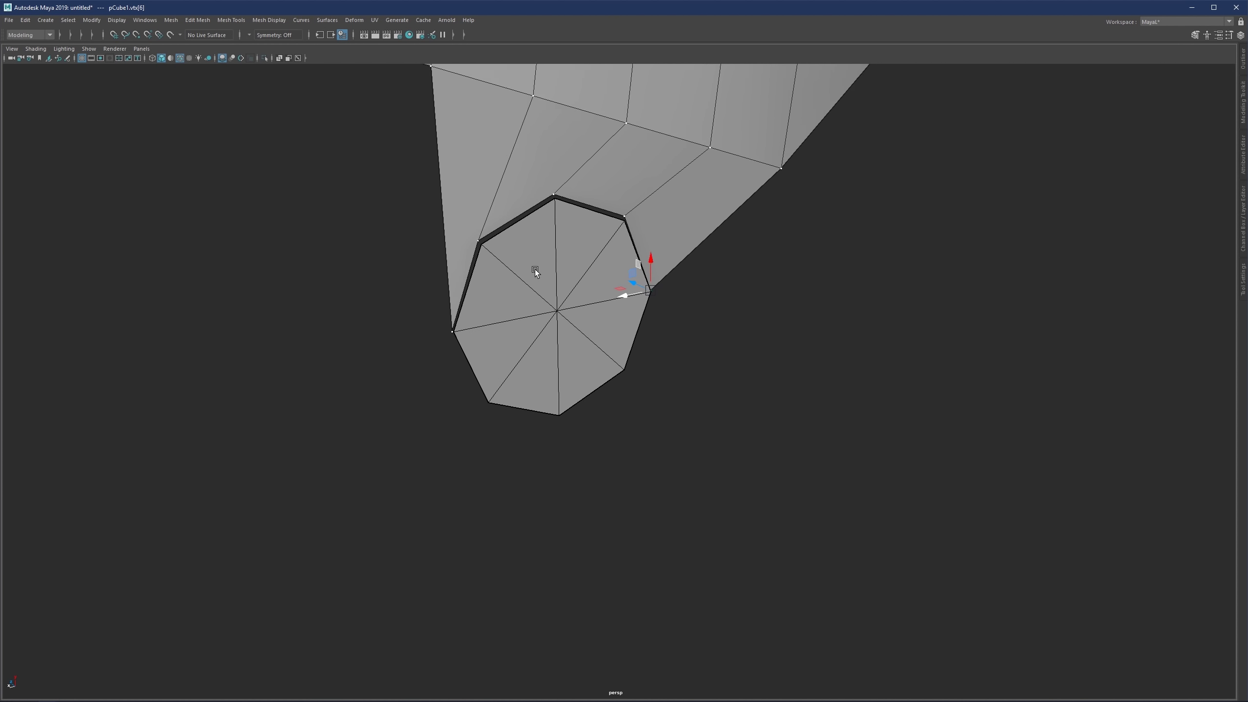
pyautogui.press('F10')
pyautogui.doubleClick(515, 260)
pyautogui.scroll(2, 488, 248)
pyautogui.keyDown('alt'); pyautogui.moveTo(487, 248); pyautogui.dragTo(484, 251); pyautogui.keyUp('alt')
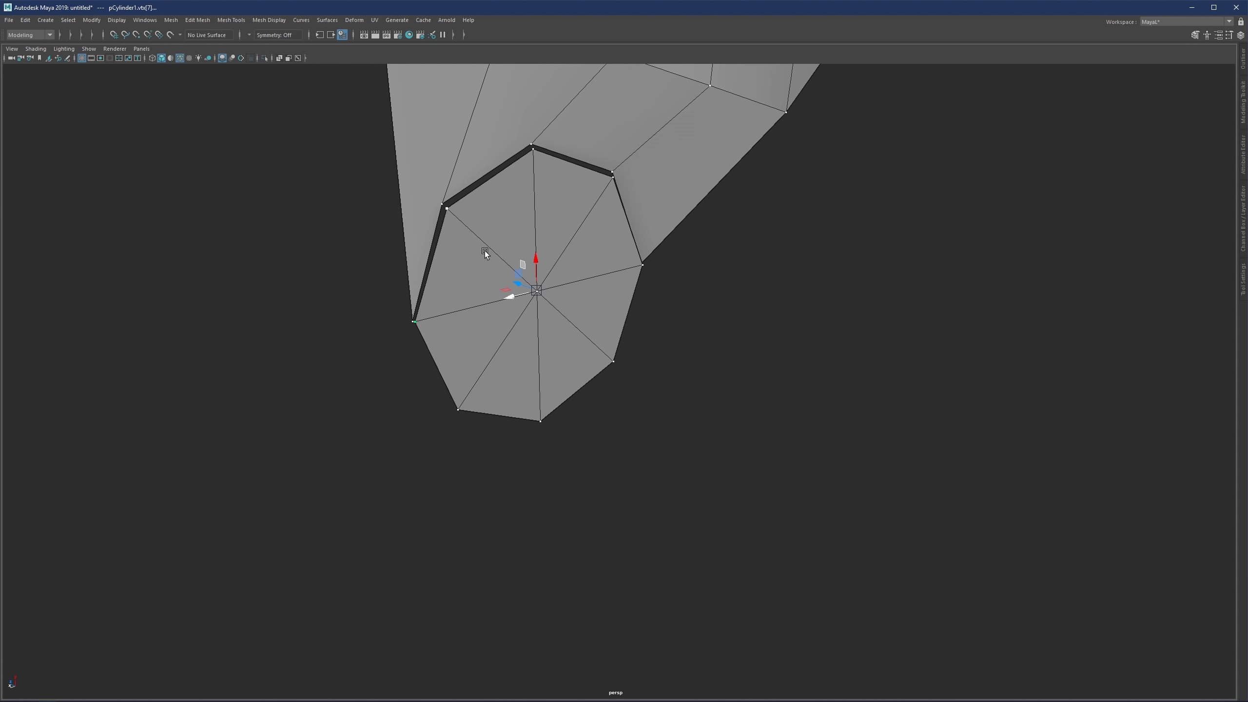
pyautogui.press('F8')
pyautogui.scroll(-3, 556, 283)
pyautogui.click(681, 307)
pyautogui.keyDown('alt'); pyautogui.moveTo(681, 307); pyautogui.dragTo(645, 297); pyautogui.keyUp('alt')
pyautogui.press('F8')
pyautogui.keyDown('shift'); pyautogui.click(602, 326); pyautogui.keyUp('shift')
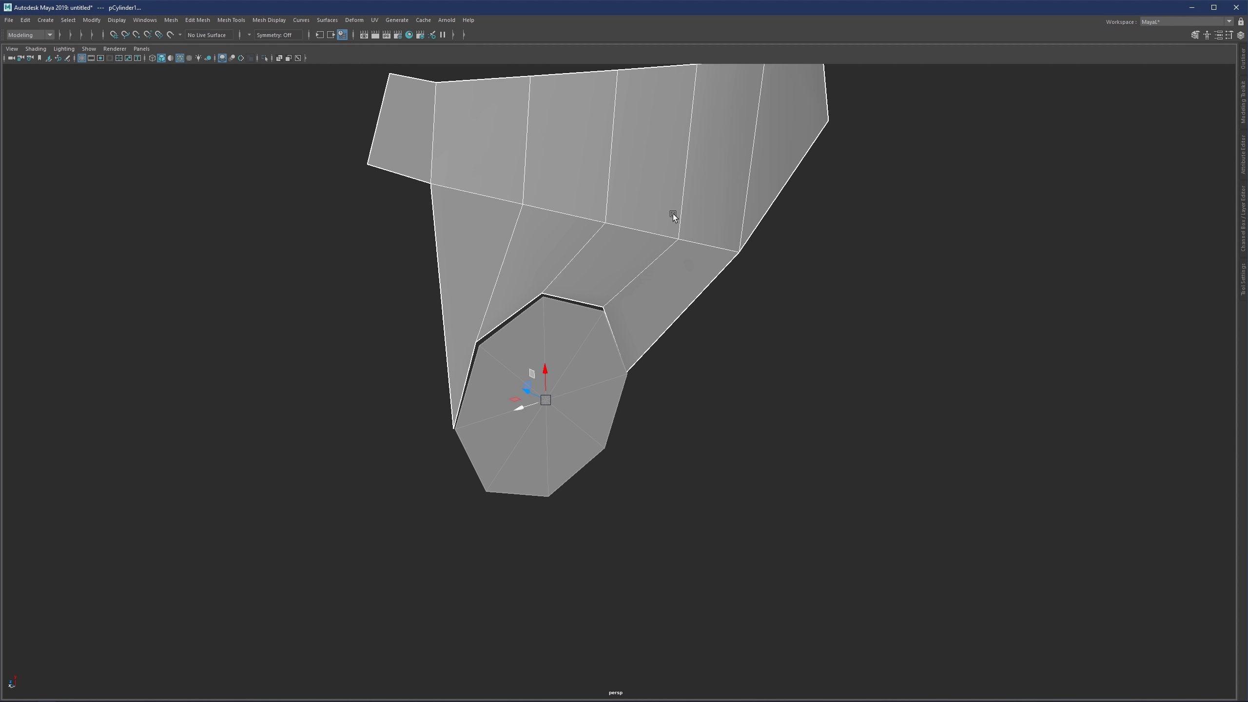
pyautogui.moveTo(703, 336); pyautogui.dragTo(643, 335, button='right')
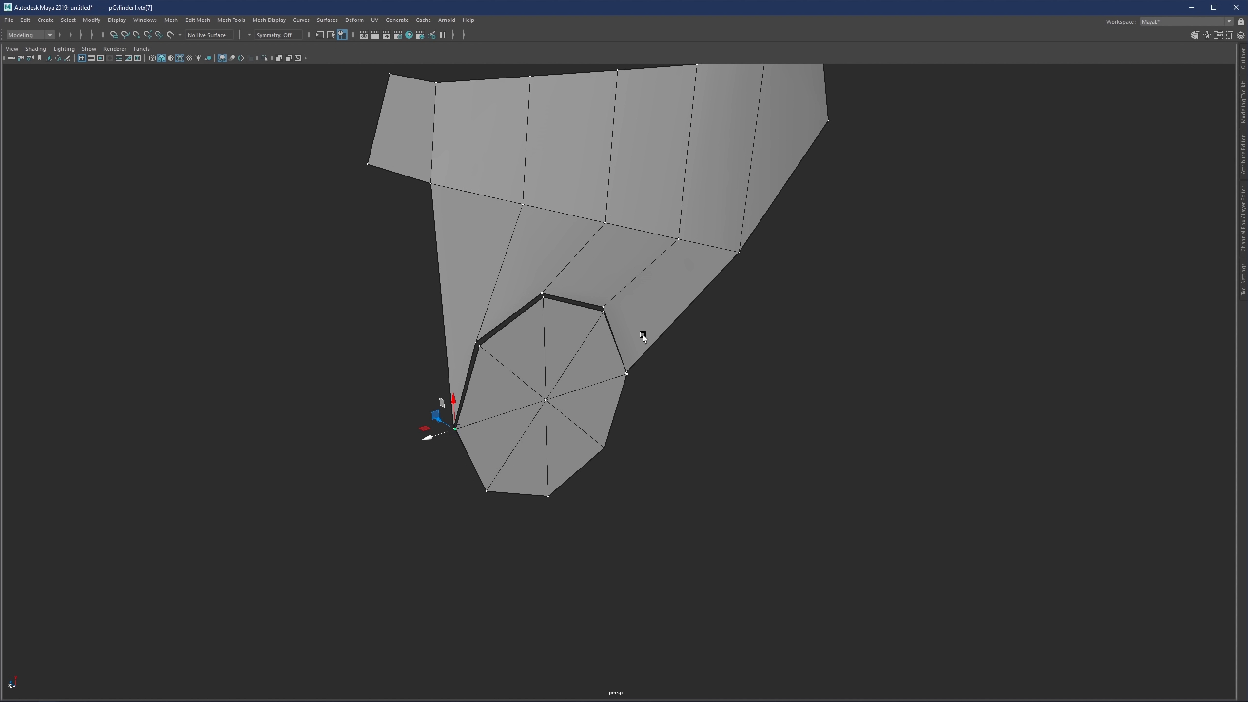
pyautogui.scroll(3, 634, 340)
pyautogui.press('g')
pyautogui.click(383, 316)
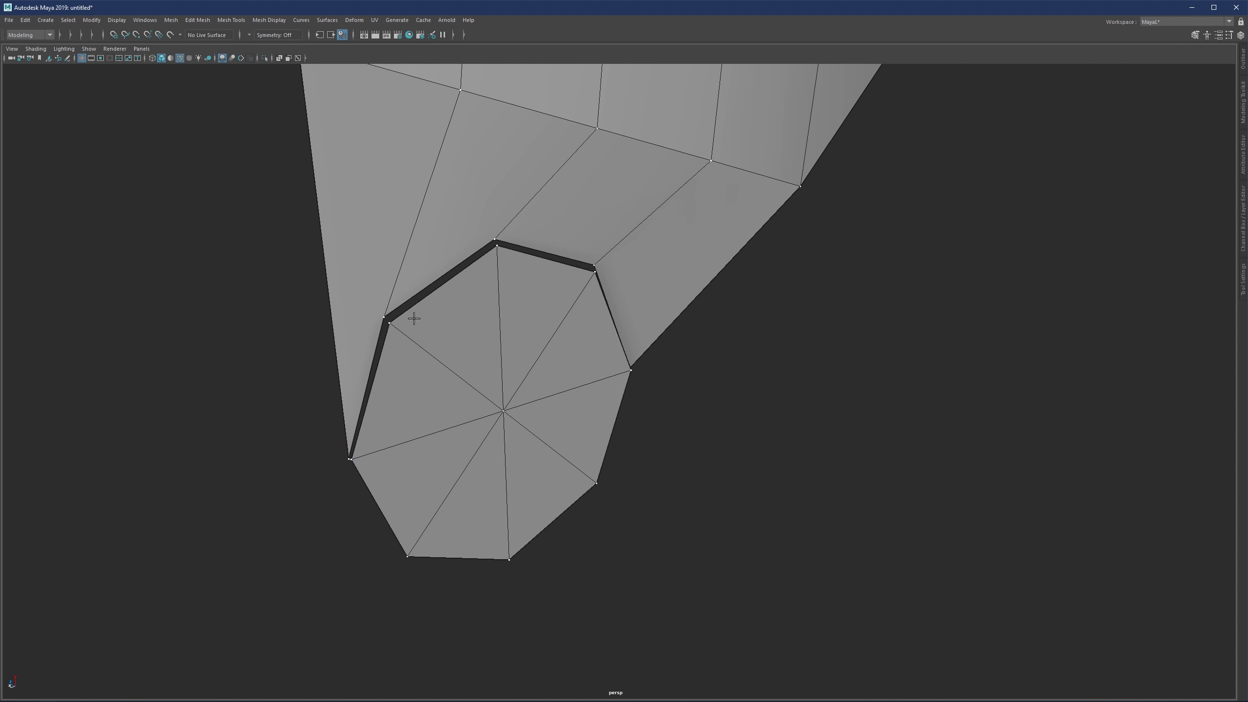
# Step: Select the shell and the disc as objects and combine them into a single mesh
pyautogui.moveTo(415, 319); pyautogui.dragTo(477, 291, button='right')
pyautogui.click(601, 301)
pyautogui.click(564, 322)
pyautogui.click(650, 244)
pyautogui.keyDown('shift'); pyautogui.click(562, 299); pyautogui.keyUp('shift')
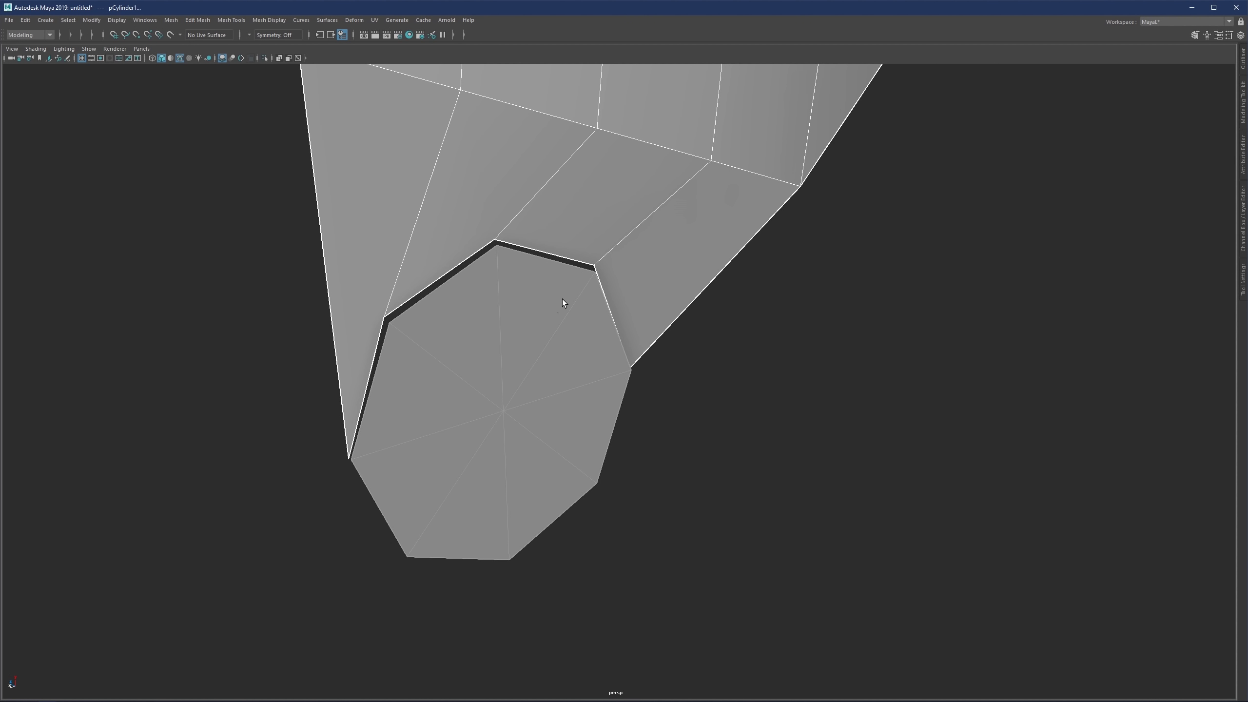
pyautogui.keyDown('shift'); pyautogui.moveTo(579, 289); pyautogui.dragTo(553, 465, button='right'); pyautogui.keyUp('shift')
pyautogui.click(656, 408)
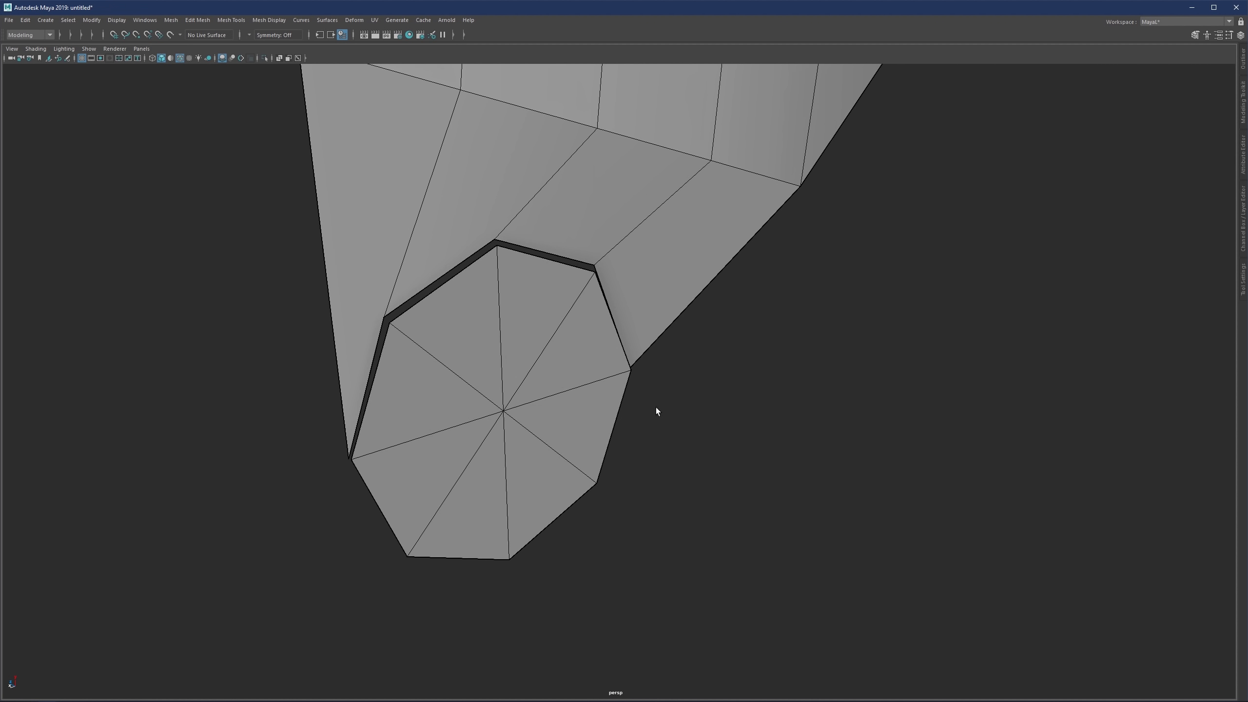
# Step: Try to weld the disc's five upper corner vertices directly onto the matching vertices of the shell's arch
pyautogui.keyDown('alt'); pyautogui.moveTo(487, 346); pyautogui.dragTo(442, 334); pyautogui.keyUp('alt')
pyautogui.scroll(2, 427, 342)
pyautogui.hotkey('ctrl', 'shift', 'x')
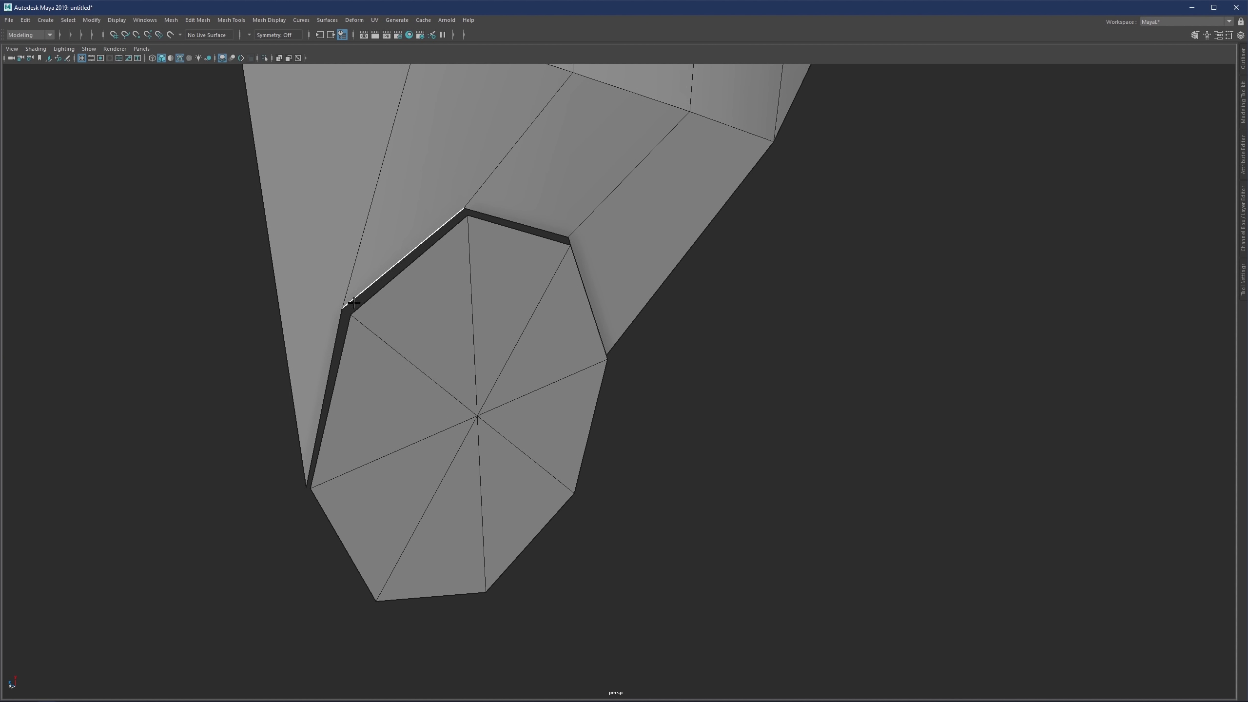
pyautogui.moveTo(340, 308); pyautogui.dragTo(340, 308)
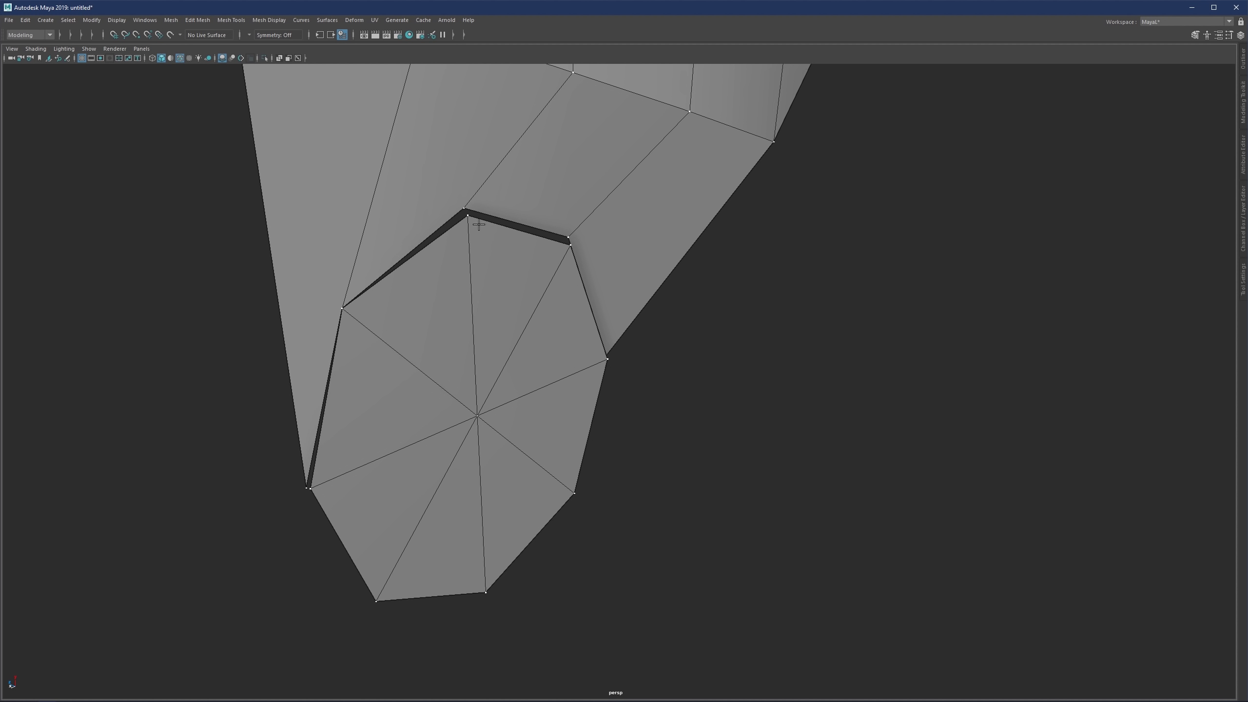
pyautogui.moveTo(469, 215); pyautogui.dragTo(463, 205)
pyautogui.moveTo(575, 236)
pyautogui.keyDown('alt'); pyautogui.mouseDown()
pyautogui.moveTo(548, 233)
pyautogui.moveTo(584, 236)
pyautogui.mouseUp(); pyautogui.keyUp('alt')
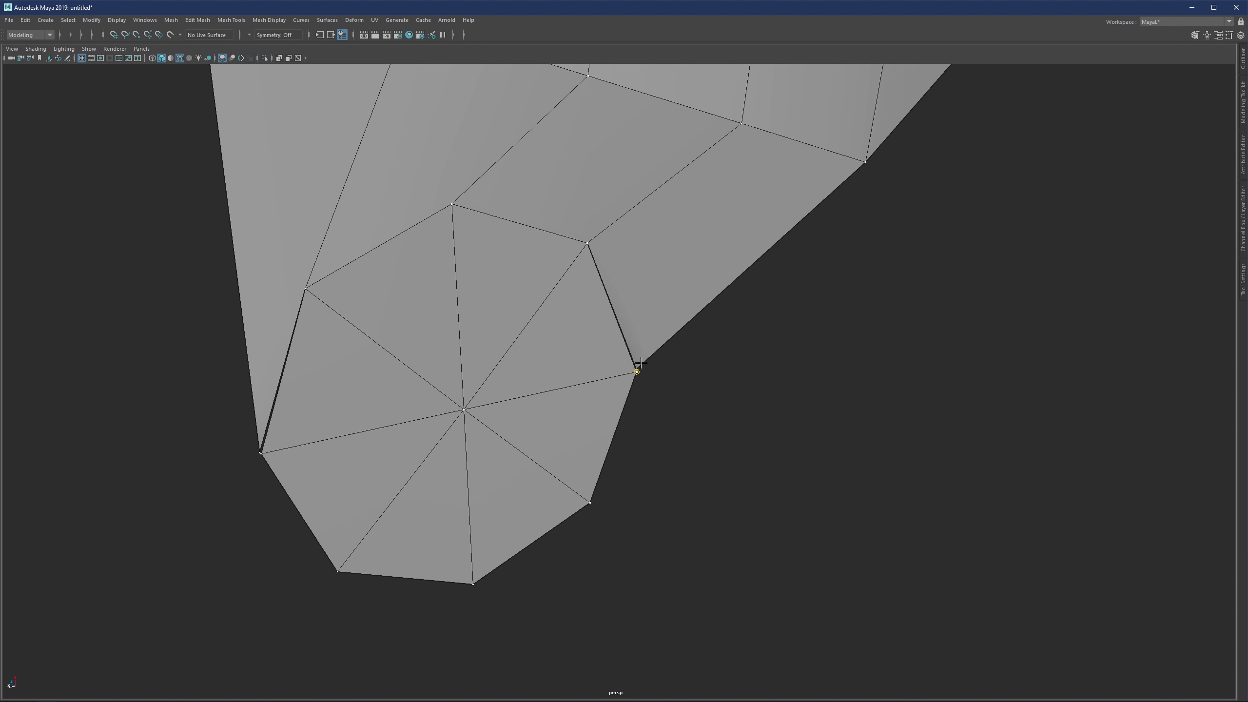
pyautogui.moveTo(641, 363); pyautogui.dragTo(641, 361)
pyautogui.keyDown('alt'); pyautogui.moveTo(563, 468); pyautogui.dragTo(493, 389); pyautogui.keyUp('alt')
pyautogui.keyDown('alt'); pyautogui.moveTo(438, 358); pyautogui.dragTo(397, 368); pyautogui.keyUp('alt')
pyautogui.moveTo(271, 375); pyautogui.dragTo(266, 377)
pyautogui.keyDown('alt'); pyautogui.moveTo(325, 375); pyautogui.dragTo(344, 337); pyautogui.keyUp('alt')
# Step: Undo the welds between the disc's corners and the arch
pyautogui.scroll(2, 438, 356)
pyautogui.hotkey('ctrl', 'z')
pyautogui.hotkey('ctrl', 'z')
pyautogui.hotkey('ctrl', 'z')
pyautogui.hotkey('ctrl', 'z')
pyautogui.hotkey('ctrl', 'z')
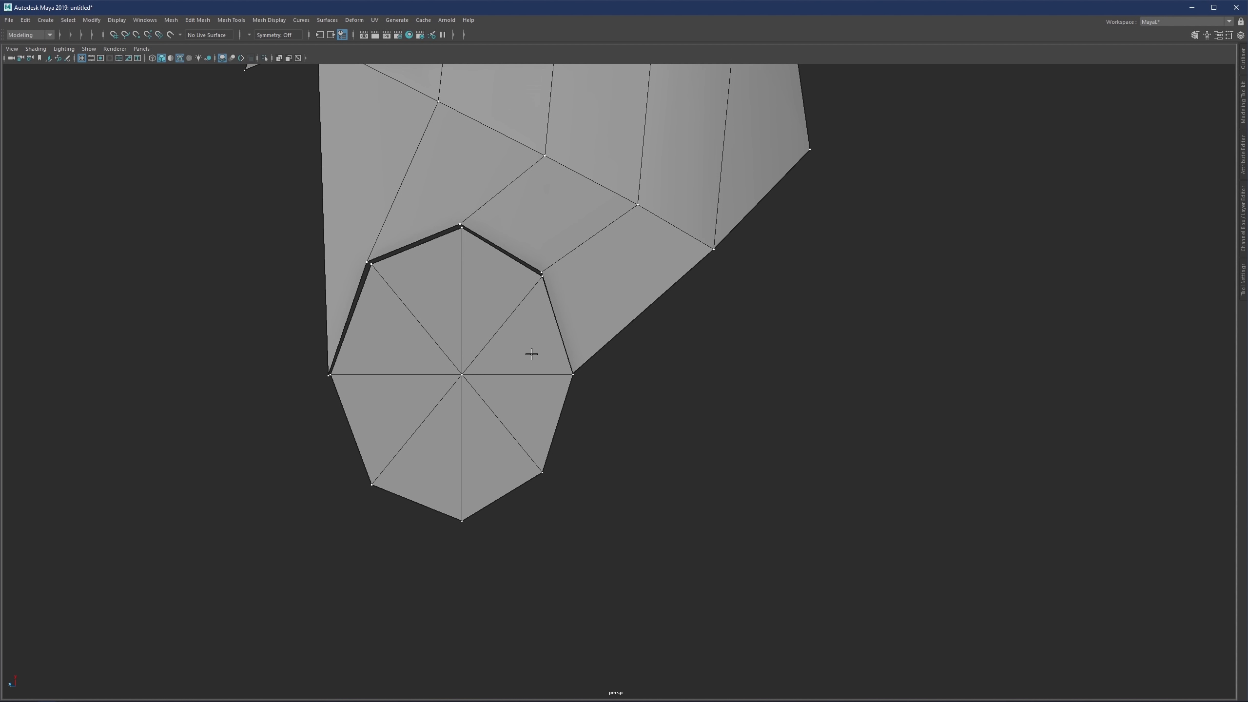
# Step: Extrude the disc's outer border edges with a small outward offset to form a thin rim
pyautogui.keyDown('alt'); pyautogui.moveTo(532, 354); pyautogui.dragTo(457, 276); pyautogui.keyUp('alt')
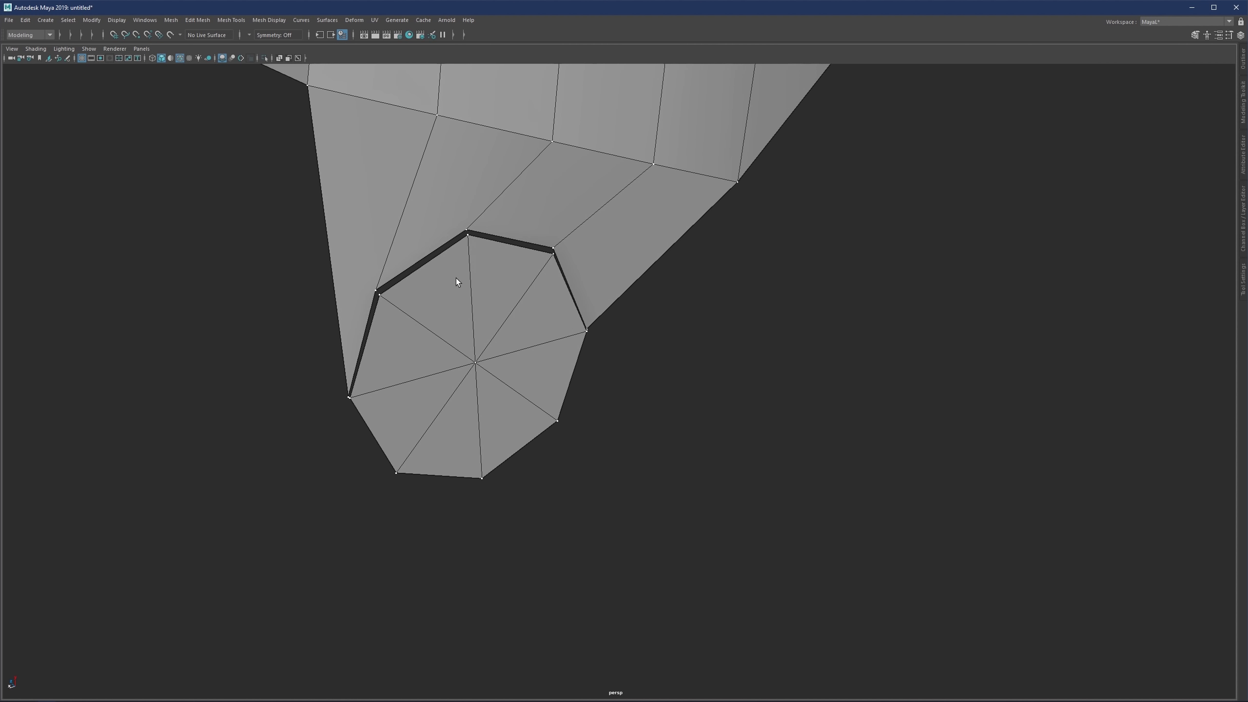
pyautogui.doubleClick(484, 241)
pyautogui.hotkey('ctrl', 'e')
pyautogui.moveTo(752, 405); pyautogui.dragTo(937, 373)
pyautogui.click(674, 320)
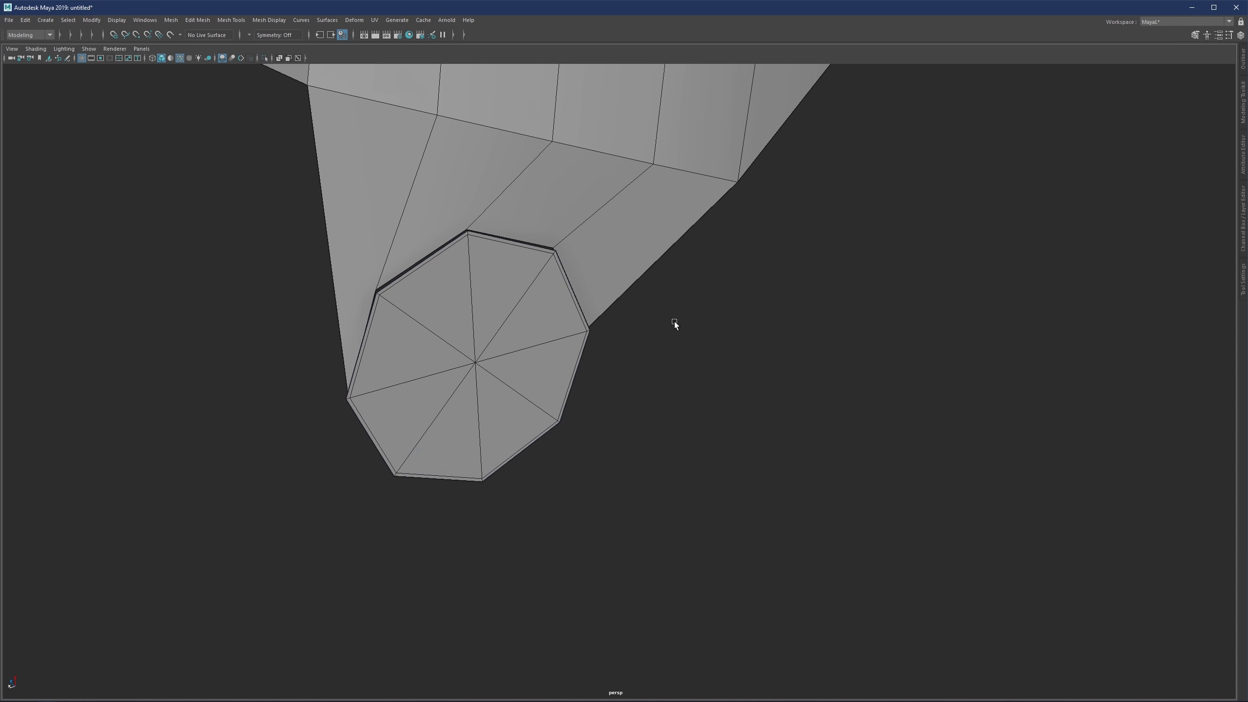
# Step: Select all faces of the disc with its rim and adjust them slightly to leave a narrow gap beneath the arch
pyautogui.press('F8')
pyautogui.press('F11')
pyautogui.doubleClick(480, 315)
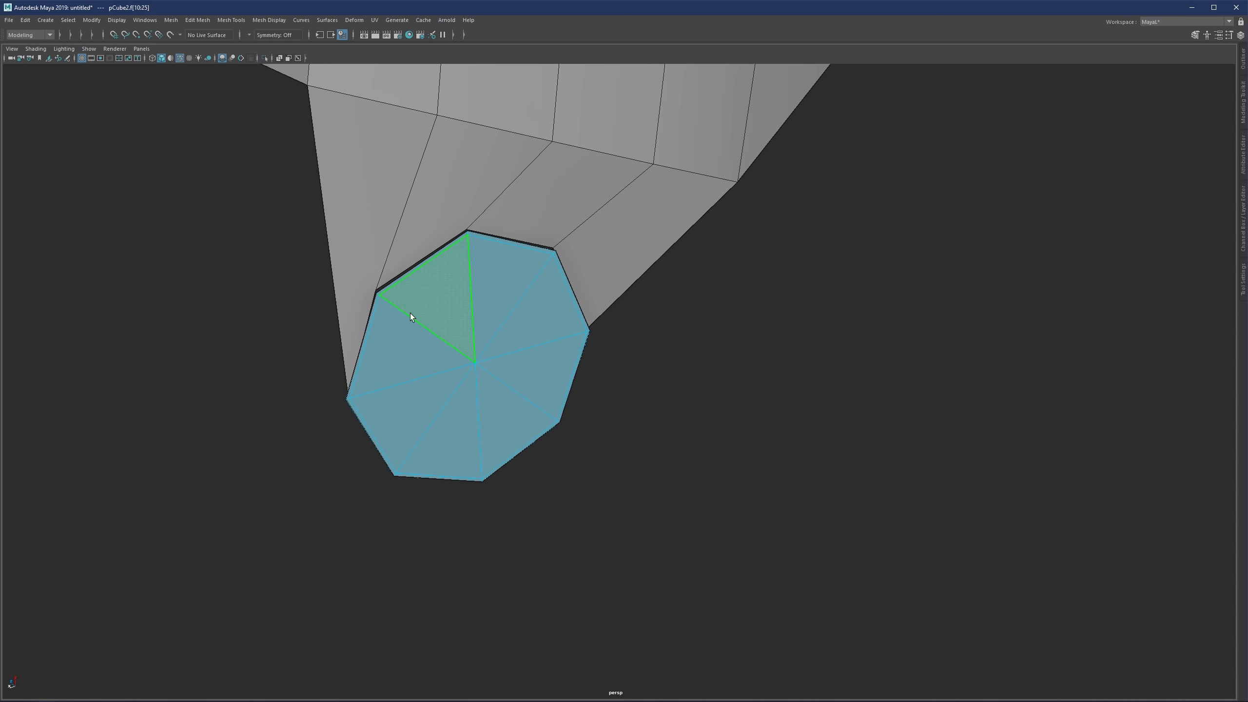
pyautogui.moveTo(475, 363); pyautogui.dragTo(470, 363)
pyautogui.click(620, 373)
# Step: Try to weld the rim's outer vertices onto the vertices of the shell's arch
pyautogui.press('F8')
pyautogui.scroll(2, 353, 323)
pyautogui.press('F9')
pyautogui.keyDown('alt'); pyautogui.moveTo(355, 328); pyautogui.dragTo(332, 293); pyautogui.keyUp('alt')
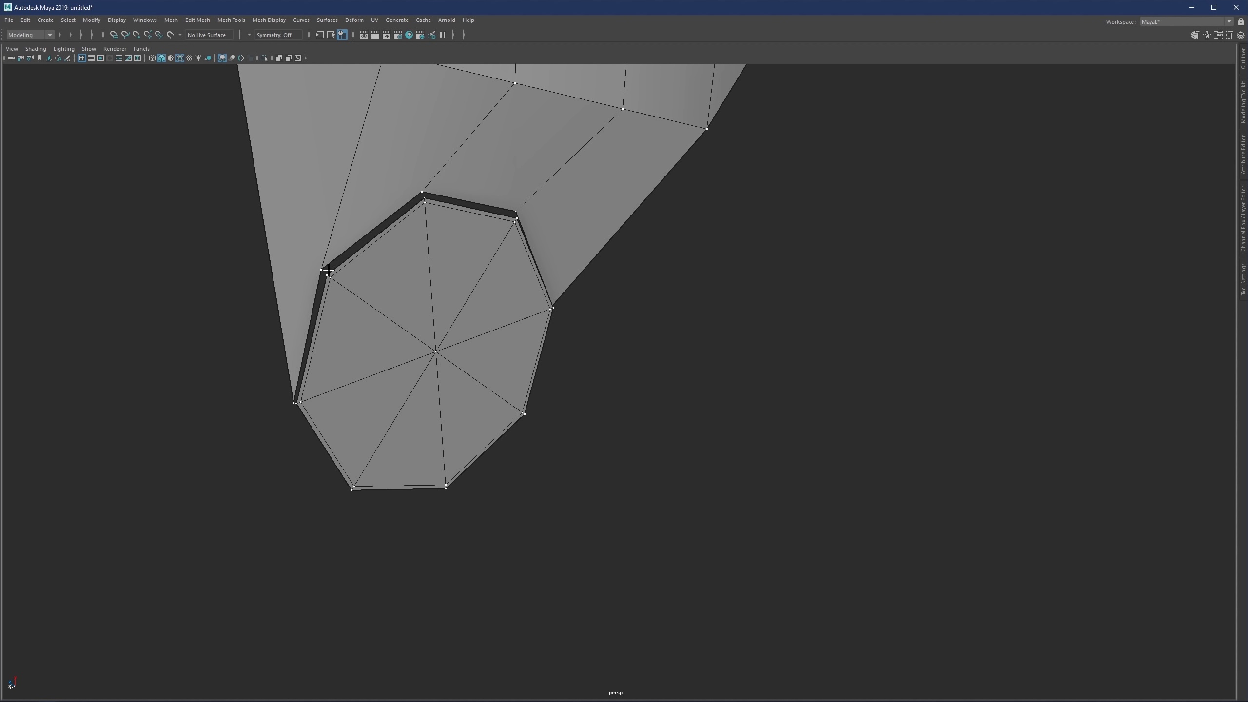
pyautogui.keyDown('alt'); pyautogui.moveTo(323, 271); pyautogui.dragTo(322, 305); pyautogui.keyUp('alt')
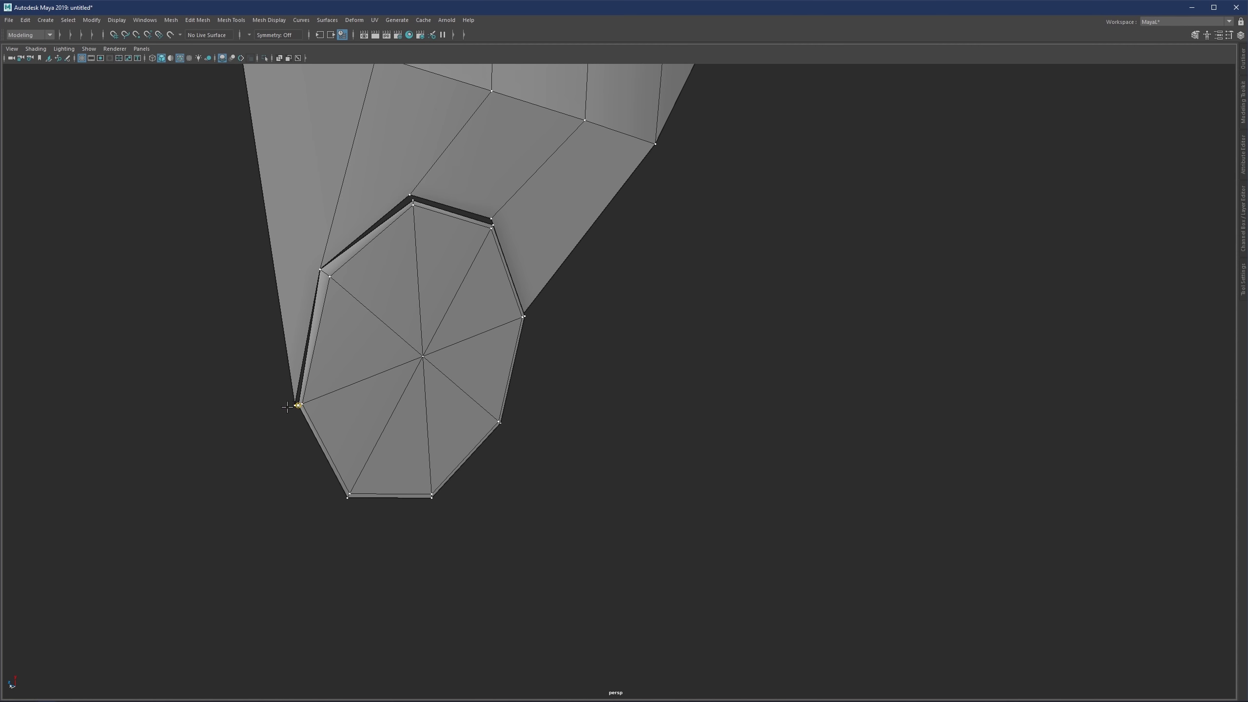
pyautogui.keyDown('alt'); pyautogui.moveTo(288, 408); pyautogui.dragTo(387, 189); pyautogui.keyUp('alt')
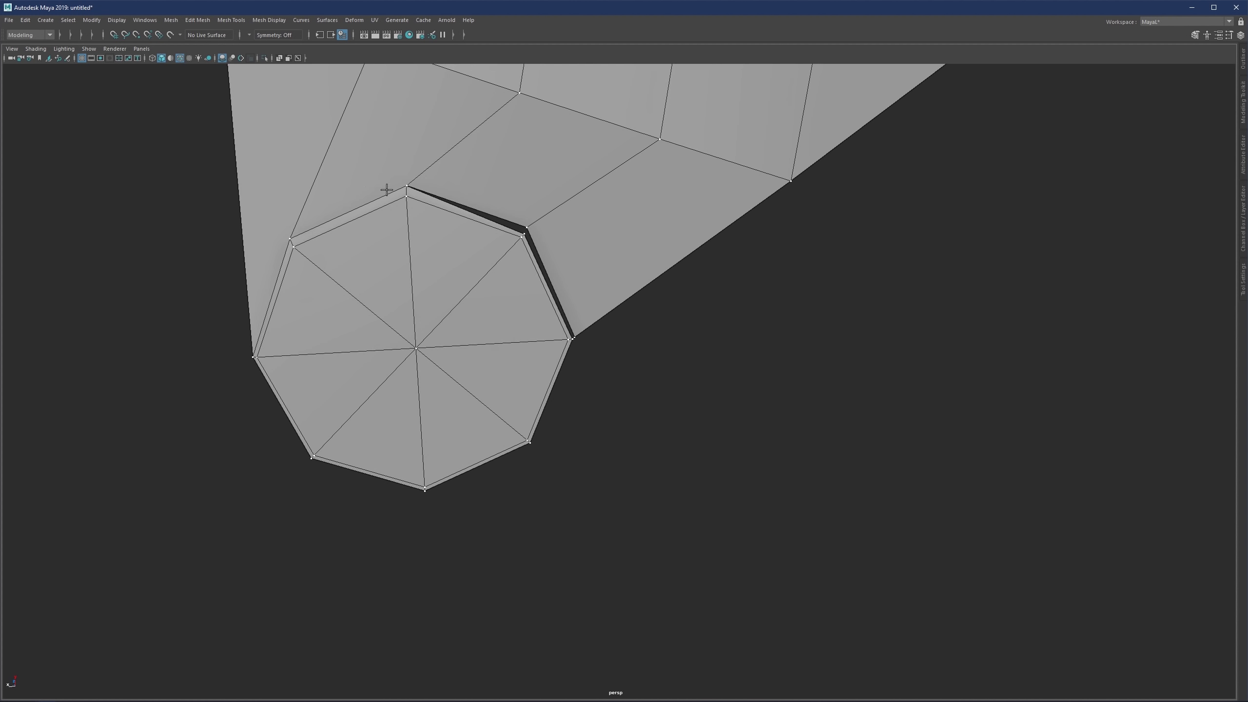
pyautogui.moveTo(525, 234); pyautogui.dragTo(528, 226)
# Step: Weld the five arch vertices of the shell onto the matching outer corners of the disc's rim
pyautogui.keyDown('alt'); pyautogui.moveTo(572, 342); pyautogui.dragTo(355, 269); pyautogui.keyUp('alt')
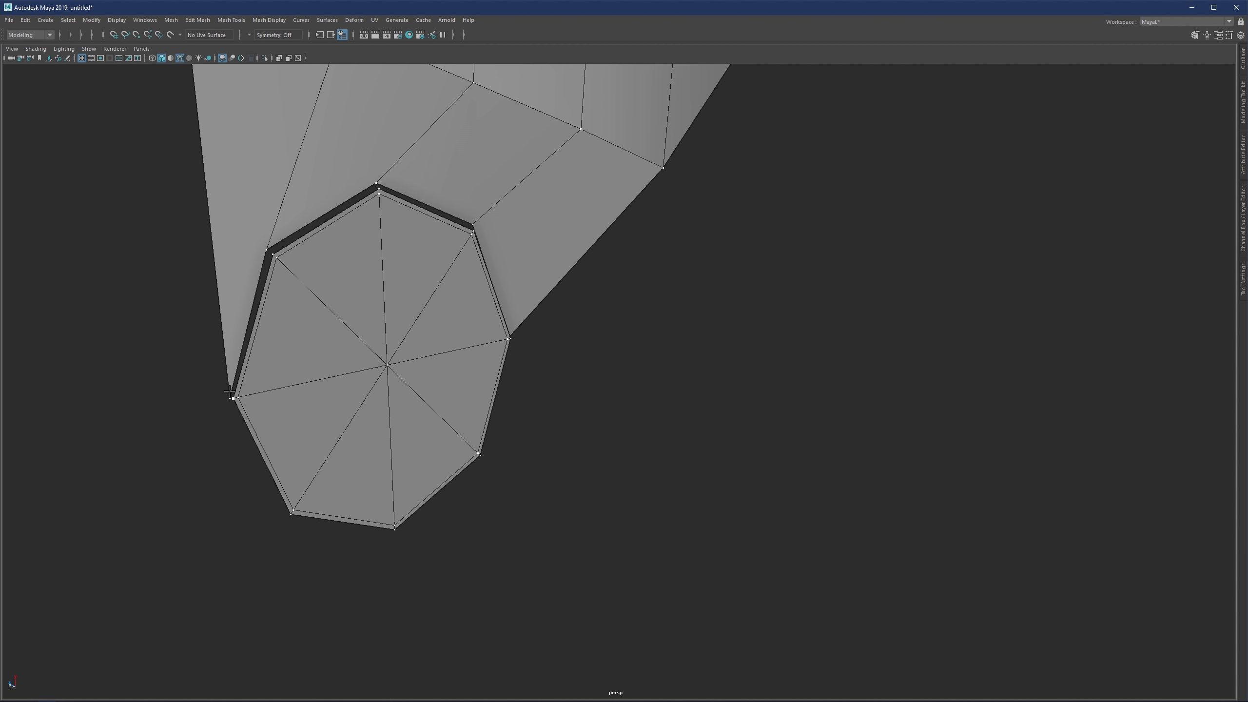
pyautogui.moveTo(234, 400); pyautogui.dragTo(235, 399)
pyautogui.moveTo(267, 250); pyautogui.dragTo(273, 254)
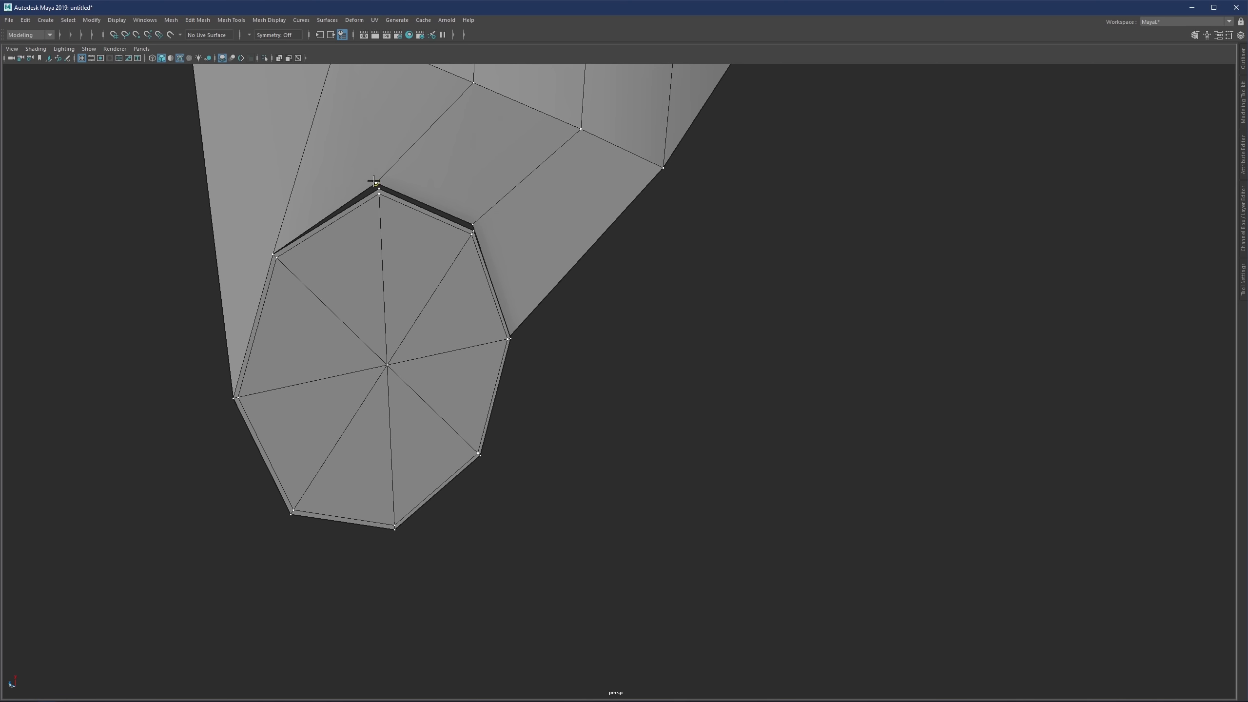
pyautogui.keyDown('alt'); pyautogui.moveTo(374, 182); pyautogui.dragTo(496, 224); pyautogui.keyUp('alt')
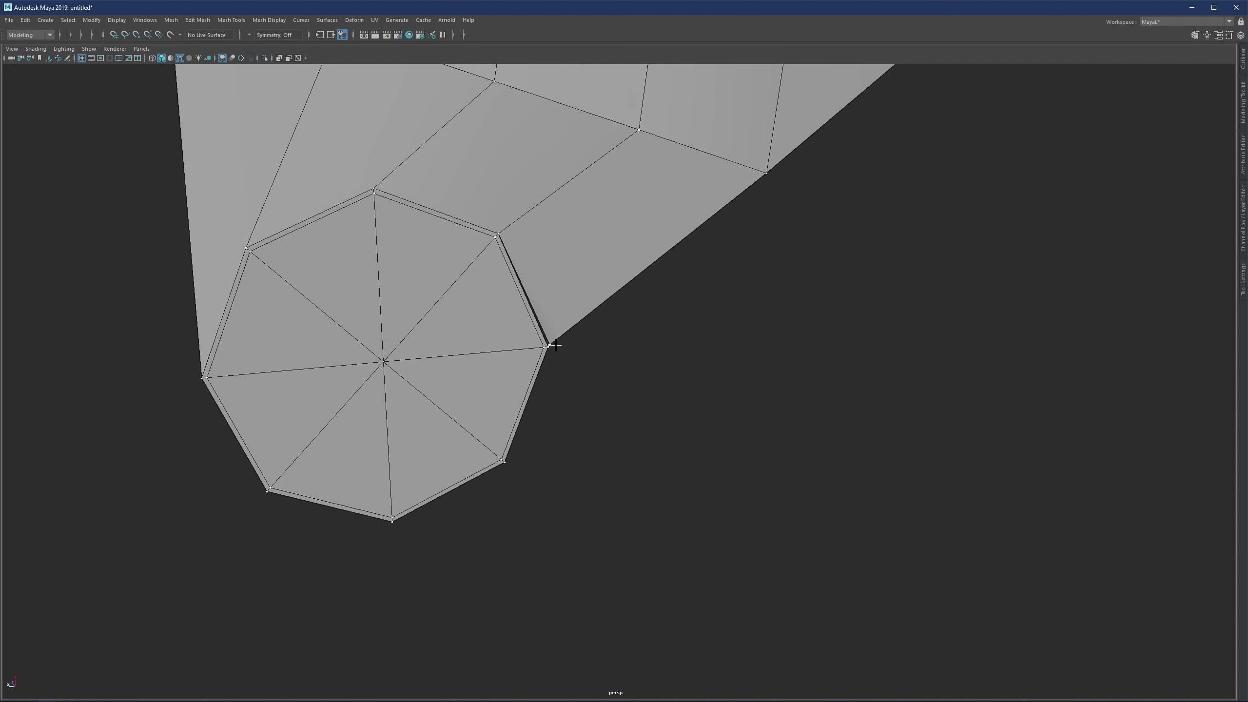
pyautogui.moveTo(555, 345)
pyautogui.keyDown('alt'); pyautogui.mouseDown()
pyautogui.moveTo(515, 343)
pyautogui.moveTo(560, 343)
pyautogui.moveTo(516, 344)
pyautogui.moveTo(564, 318)
pyautogui.mouseUp(); pyautogui.keyUp('alt')
# Step: Scale down the eight inner faces of the disc to widen the ring around them
pyautogui.keyDown('alt'); pyautogui.moveTo(564, 319); pyautogui.dragTo(465, 343, button='right'); pyautogui.keyUp('alt')
pyautogui.press('F11')
pyautogui.moveTo(465, 343)
pyautogui.keyDown('alt'); pyautogui.mouseDown()
pyautogui.moveTo(443, 358)
pyautogui.moveTo(487, 359)
pyautogui.moveTo(465, 350)
pyautogui.moveTo(493, 369)
pyautogui.mouseUp(); pyautogui.keyUp('alt')
pyautogui.scroll(-1, 456, 357)
pyautogui.scroll(-1, 470, 371)
pyautogui.scroll(1, 494, 369)
pyautogui.press('r')
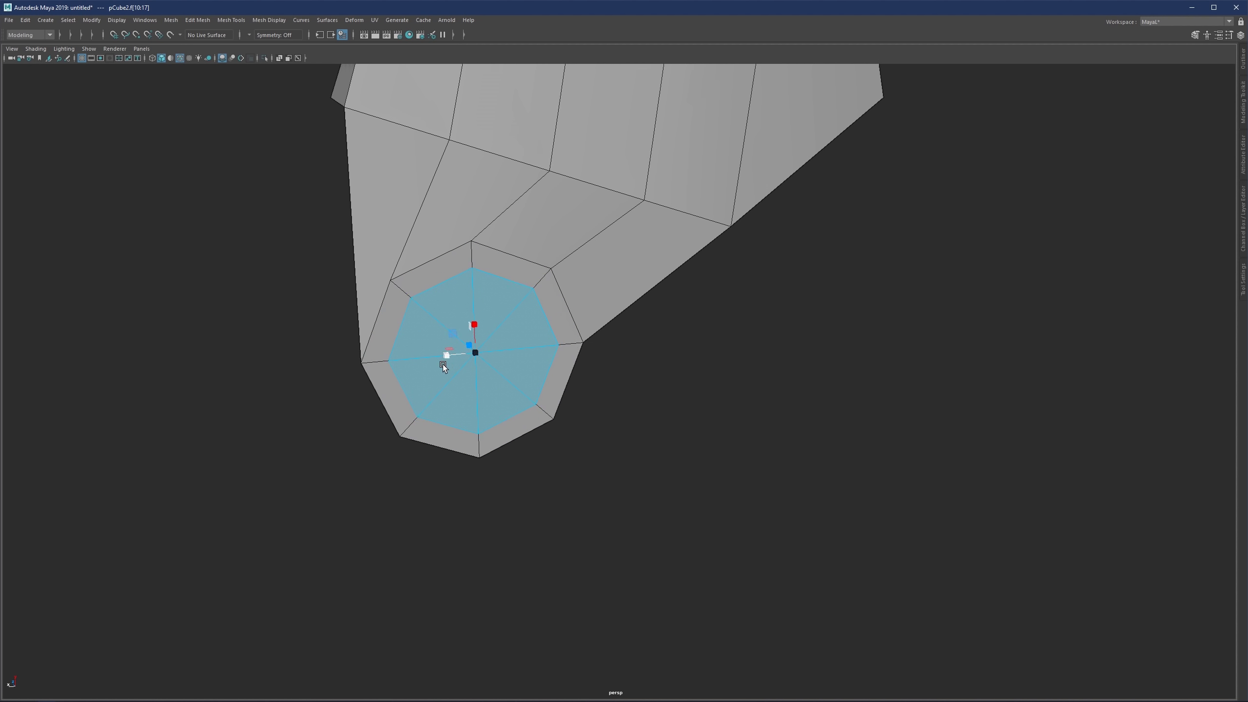
pyautogui.keyDown('alt'); pyautogui.moveTo(442, 364); pyautogui.dragTo(476, 326); pyautogui.keyUp('alt')
pyautogui.click(568, 345)
# Step: Examine the joined shell and disc from several angles, briefly previewing the mesh smoothed
pyautogui.scroll(-2, 567, 346)
pyautogui.scroll(1, 476, 327)
pyautogui.keyDown('alt'); pyautogui.moveTo(484, 314); pyautogui.dragTo(597, 363, button='middle'); pyautogui.keyUp('alt')
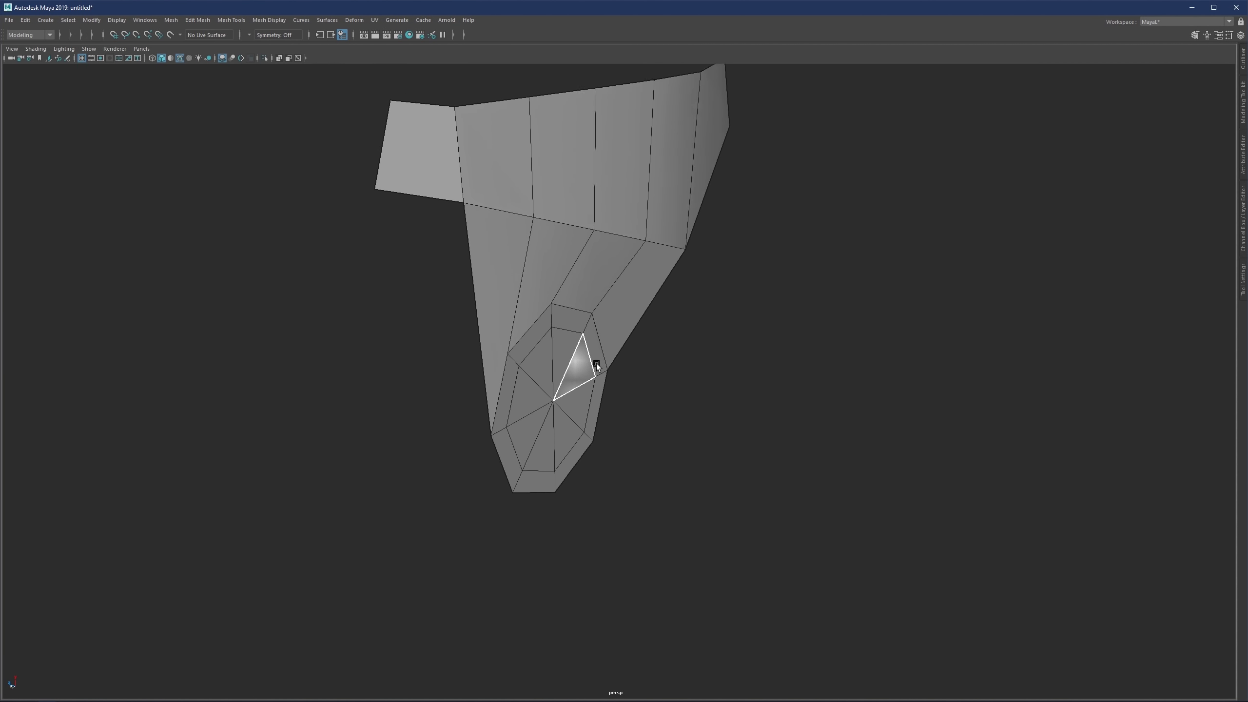
pyautogui.keyDown('alt'); pyautogui.moveTo(727, 394); pyautogui.dragTo(669, 404); pyautogui.keyUp('alt')
pyautogui.press('3')
pyautogui.press('1')
pyautogui.scroll(-2, 667, 389)
pyautogui.scroll(1, 668, 369)
pyautogui.keyDown('alt'); pyautogui.moveTo(671, 350); pyautogui.dragTo(613, 334, button='middle'); pyautogui.keyUp('alt')
pyautogui.keyDown('alt'); pyautogui.moveTo(546, 325); pyautogui.dragTo(574, 326); pyautogui.keyUp('alt')
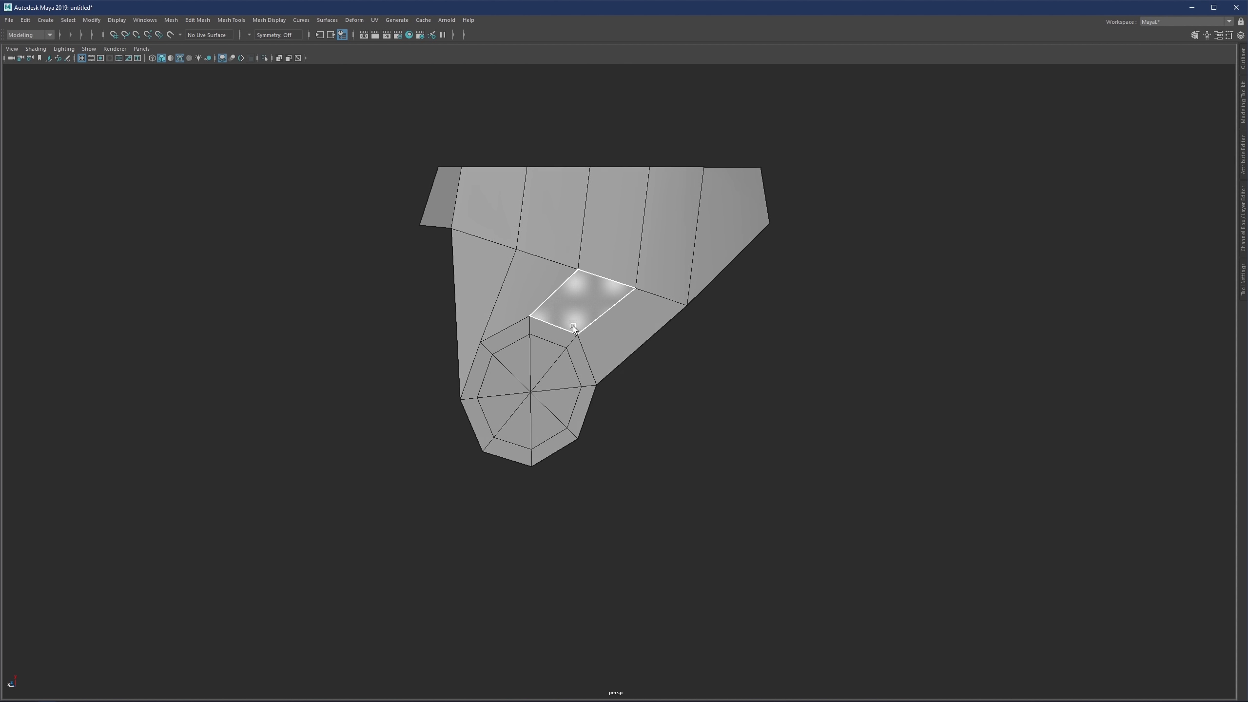
# Step: Try to mirror the half shell across the world Z axis with a merge threshold of 0.1
pyautogui.moveTo(574, 327); pyautogui.dragTo(609, 272, button='right')
pyautogui.scroll(-2, 609, 272)
pyautogui.keyDown('alt'); pyautogui.moveTo(580, 268); pyautogui.dragTo(610, 285); pyautogui.keyUp('alt')
pyautogui.keyDown('shift'); pyautogui.moveTo(588, 268); pyautogui.dragTo(611, 344, button='right'); pyautogui.keyUp('shift')
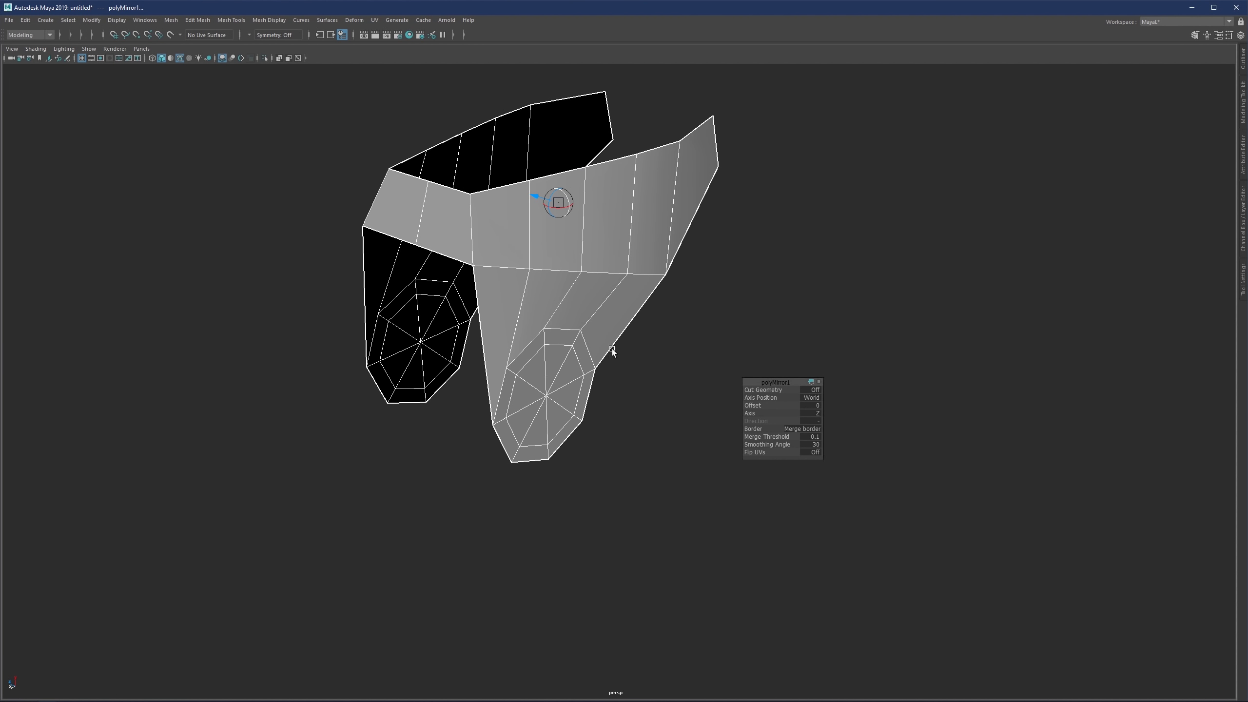
pyautogui.hotkey('ctrl', 'z')
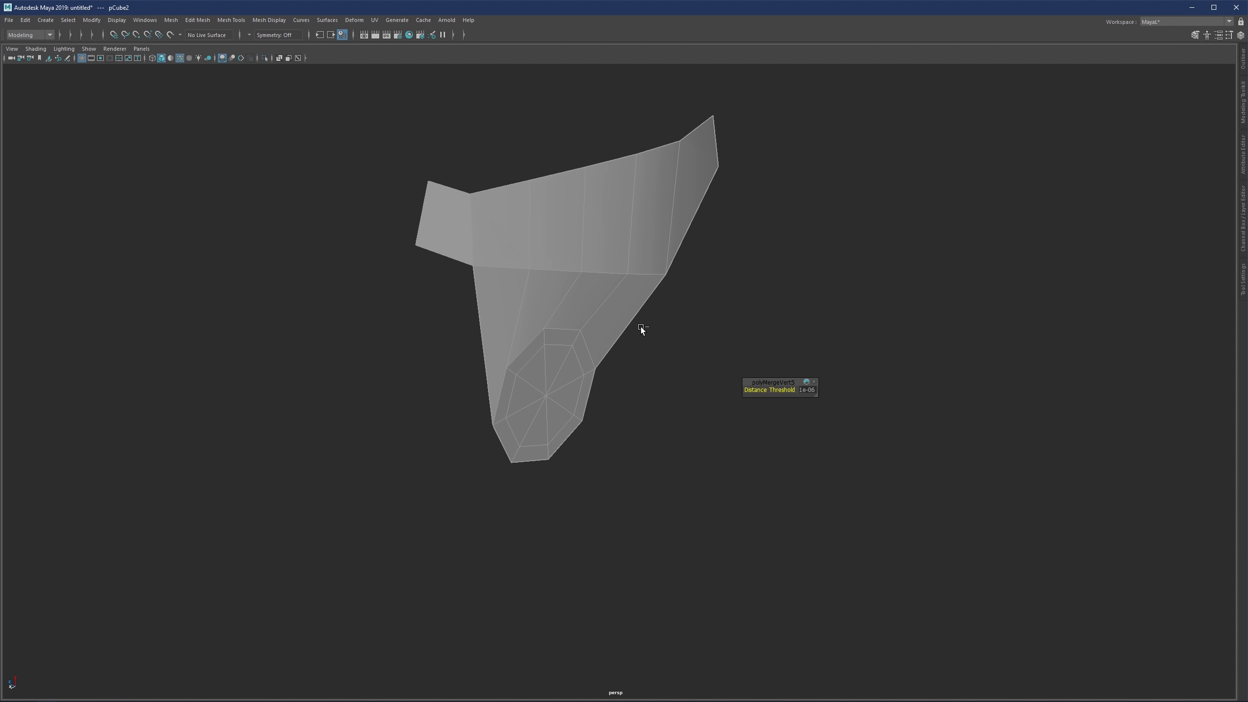
pyautogui.click(782, 303)
# Step: Select the half shell as an object, open the Mirror options and reset them to their defaults
pyautogui.scroll(1, 782, 303)
pyautogui.click(636, 304)
pyautogui.press('F10')
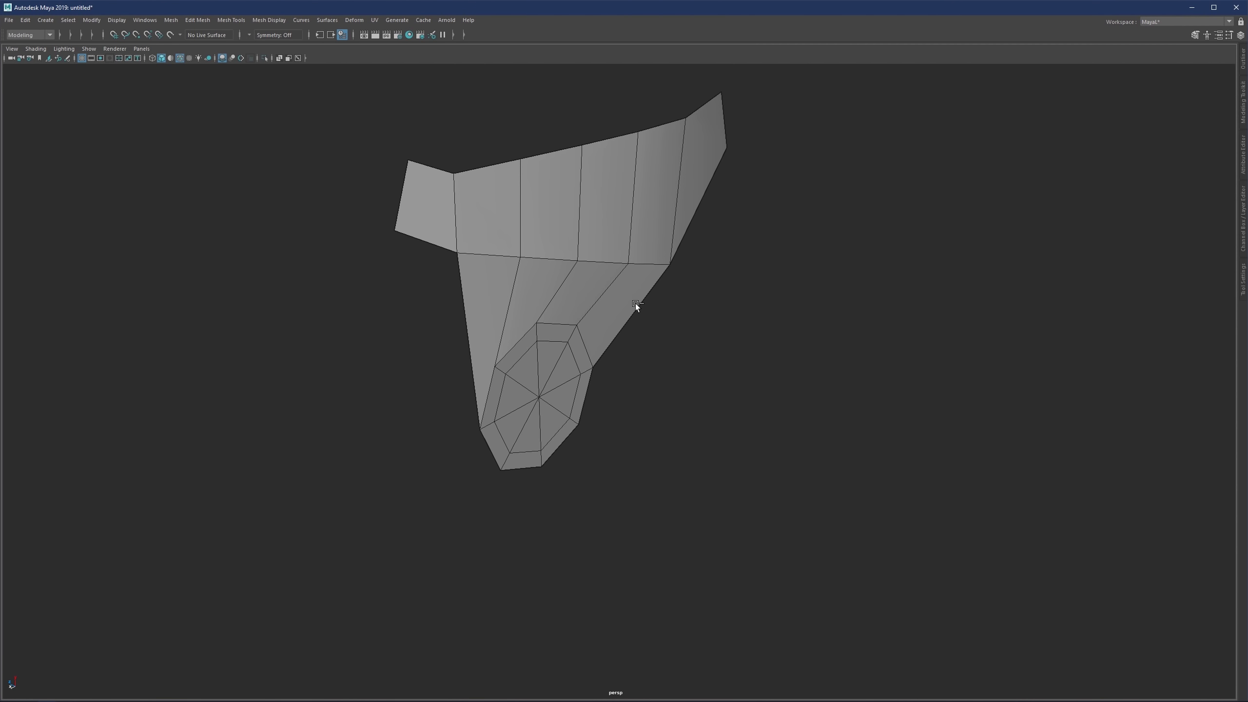
pyautogui.click(592, 252)
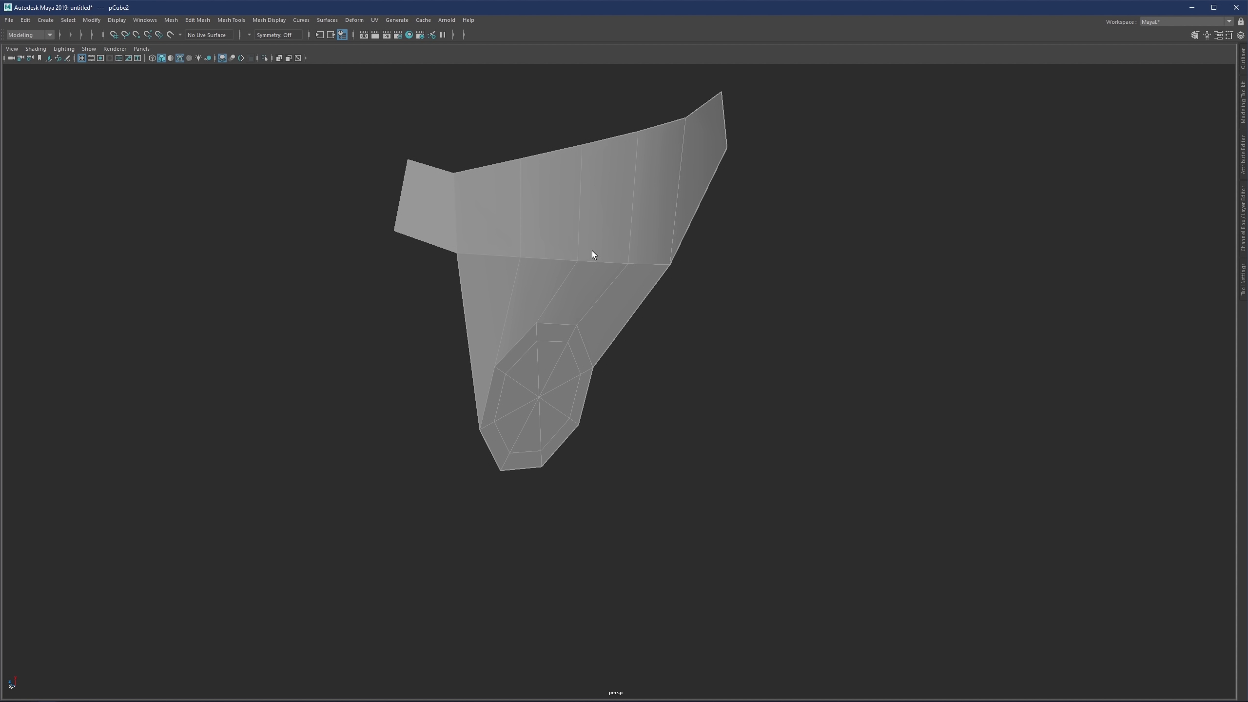
pyautogui.keyDown('shift'); pyautogui.rightClick(604, 217); pyautogui.keyUp('shift')
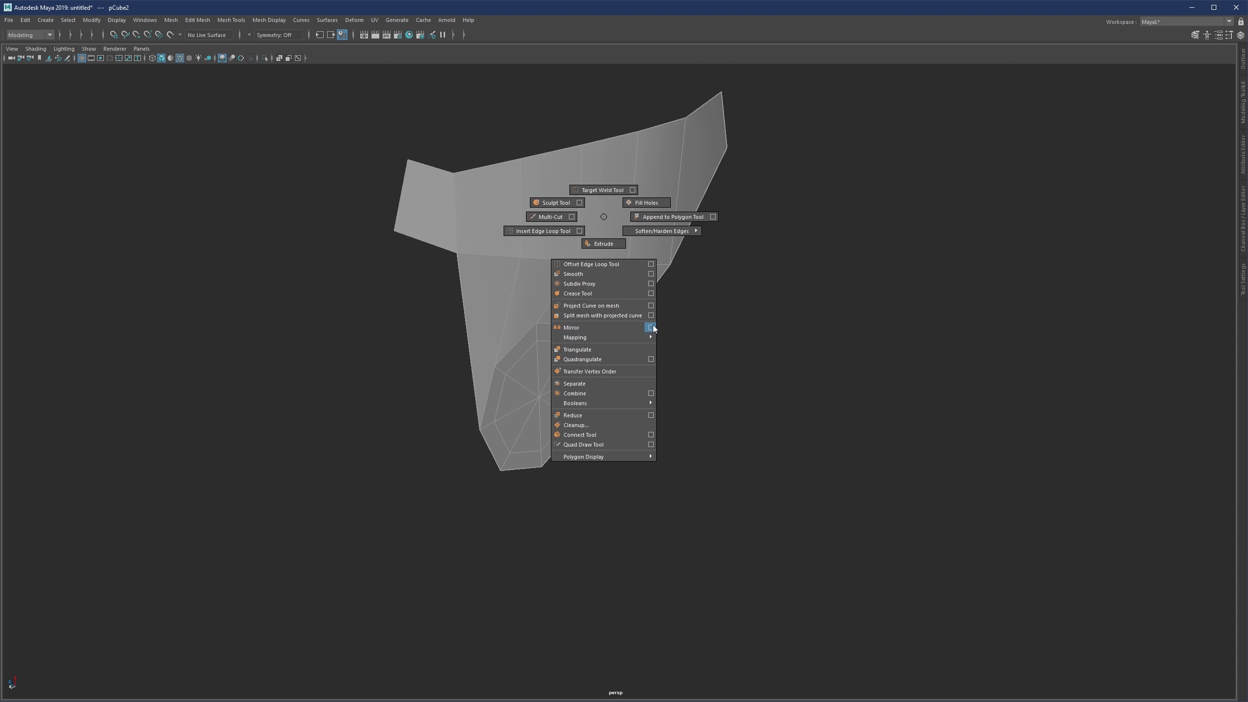
pyautogui.click(650, 328)
pyautogui.click(610, 211)
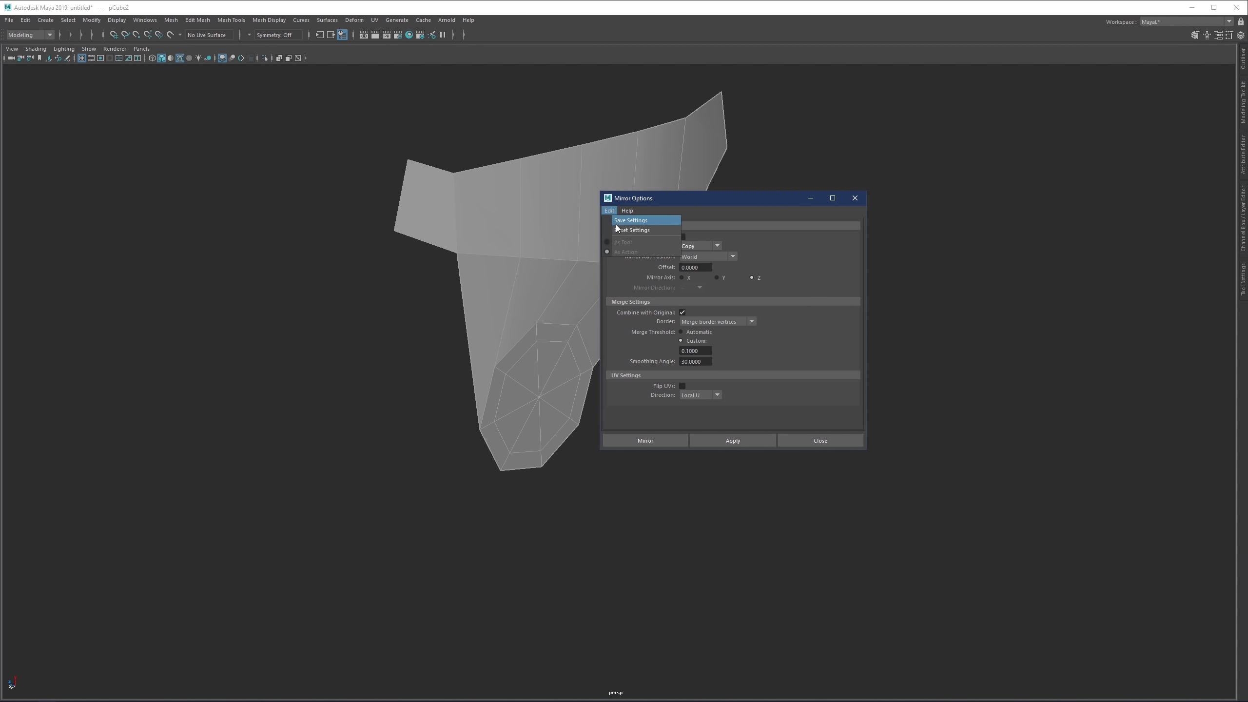
pyautogui.click(618, 230)
# Step: Mirror the half shell across the world Z axis with Cut Geometry off and a custom merge threshold of 0.1
pyautogui.moveTo(714, 202); pyautogui.dragTo(784, 178)
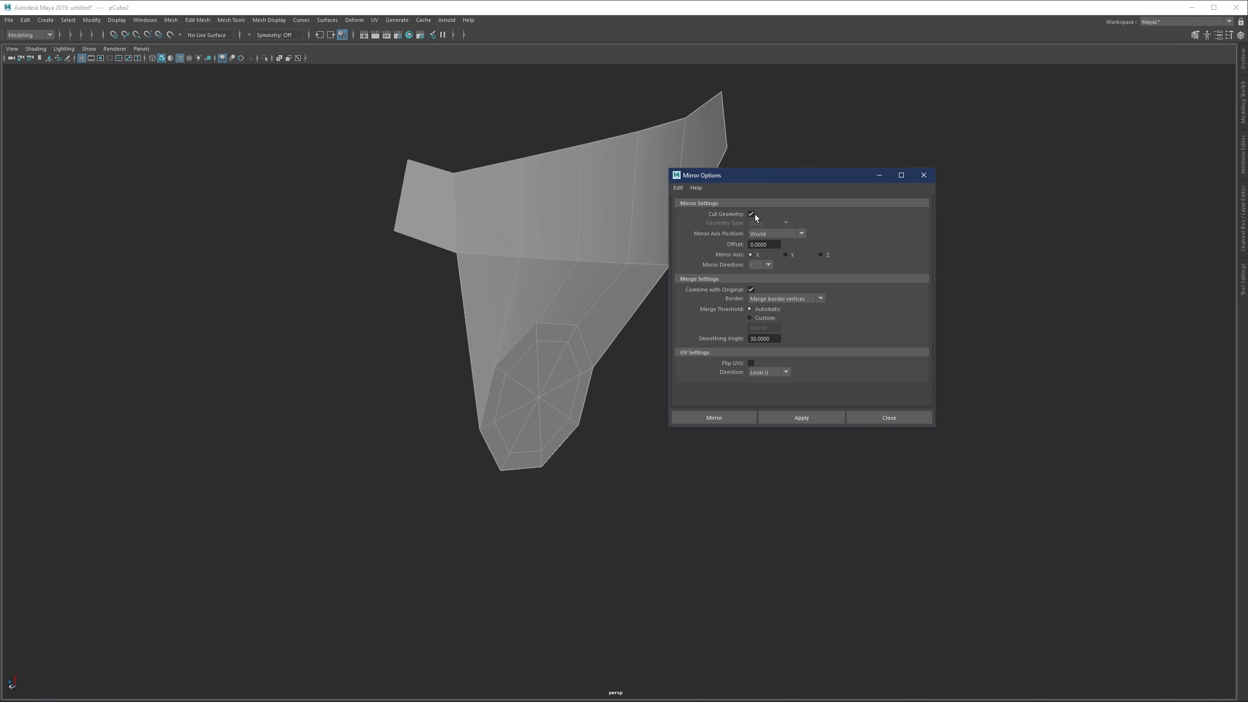
pyautogui.click(752, 215)
pyautogui.click(772, 319)
pyautogui.click(769, 328)
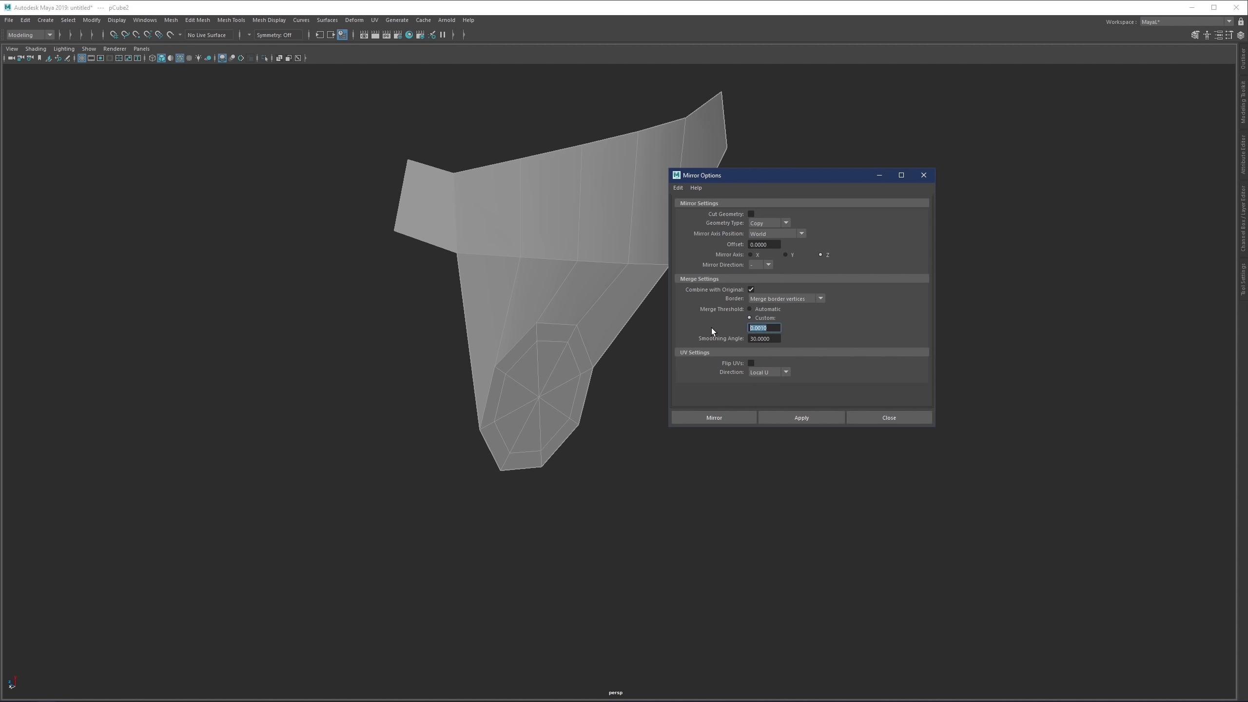
pyautogui.write('.1')
pyautogui.click(799, 413)
pyautogui.click(889, 416)
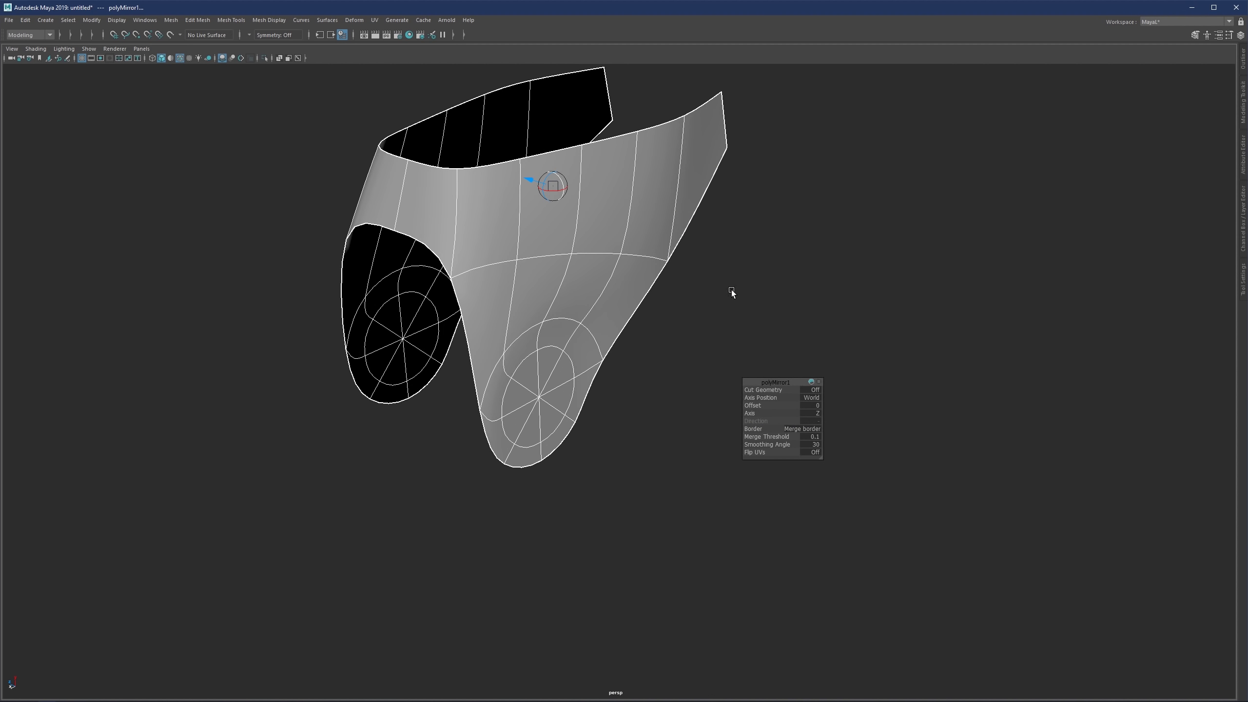
pyautogui.click(781, 346)
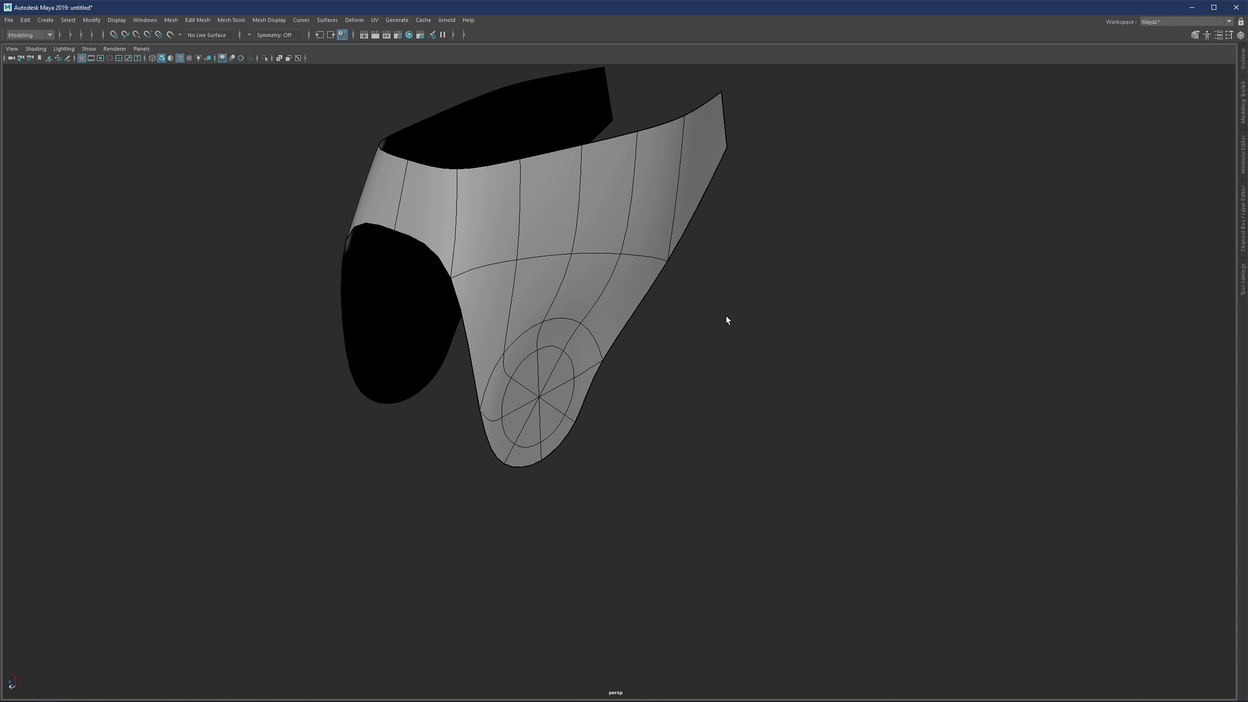
# Step: Select the vertices at the shell's narrow rear end and preview the mesh smoothed
pyautogui.keyDown('alt'); pyautogui.moveTo(726, 316); pyautogui.dragTo(630, 264); pyautogui.keyUp('alt')
pyautogui.click(582, 274)
pyautogui.press('1')
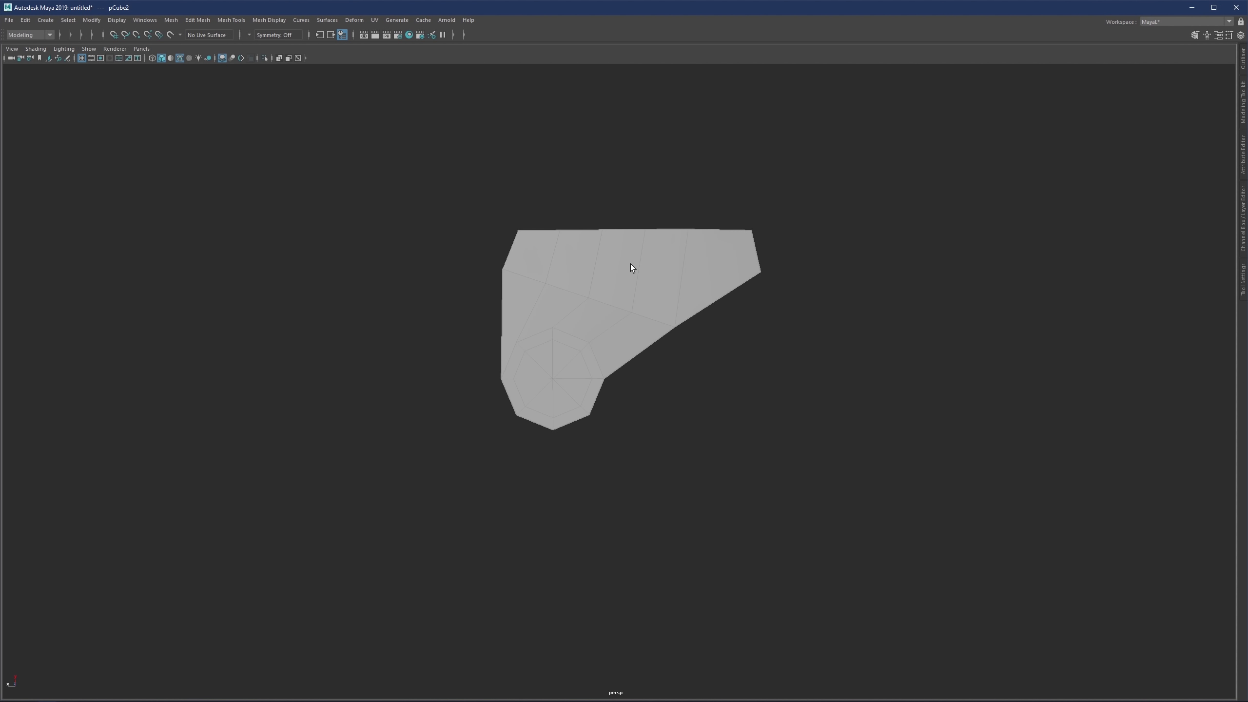
pyautogui.moveTo(630, 264); pyautogui.dragTo(700, 246, button='right')
pyautogui.moveTo(776, 211); pyautogui.dragTo(707, 323)
pyautogui.press('w')
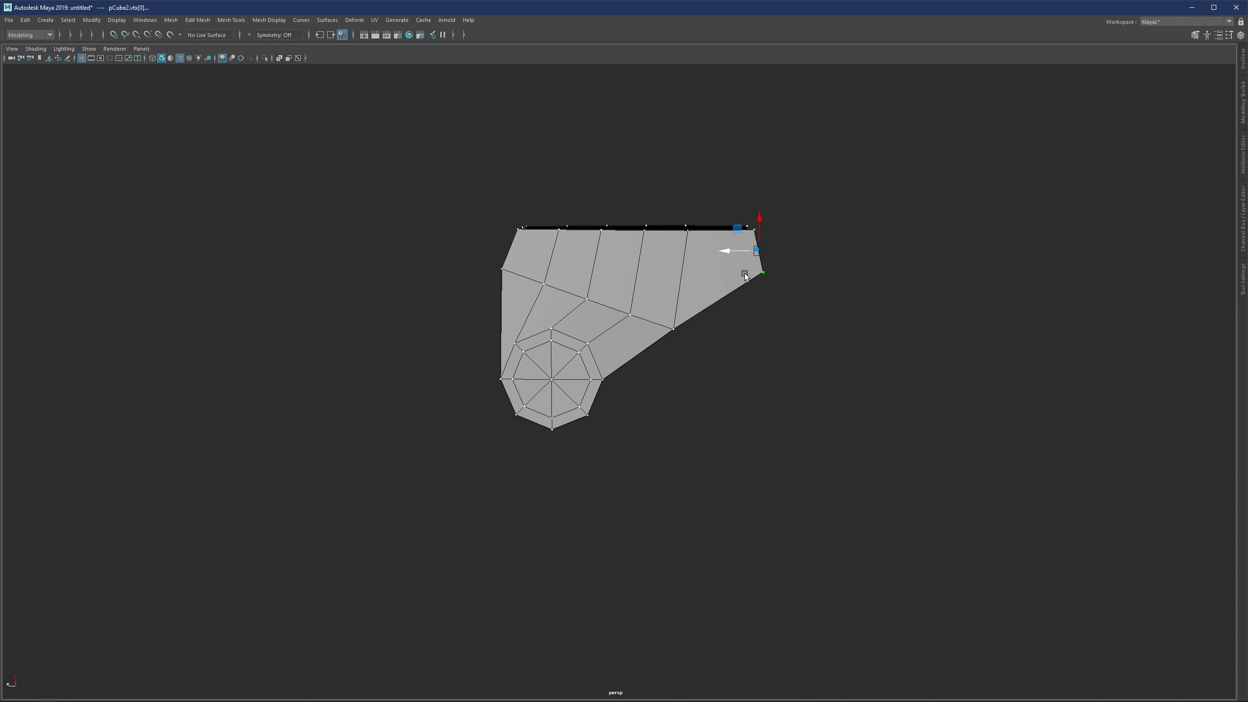
pyautogui.press('3')
pyautogui.scroll(-3, 660, 306)
pyautogui.press('1')
pyautogui.scroll(3, 618, 350)
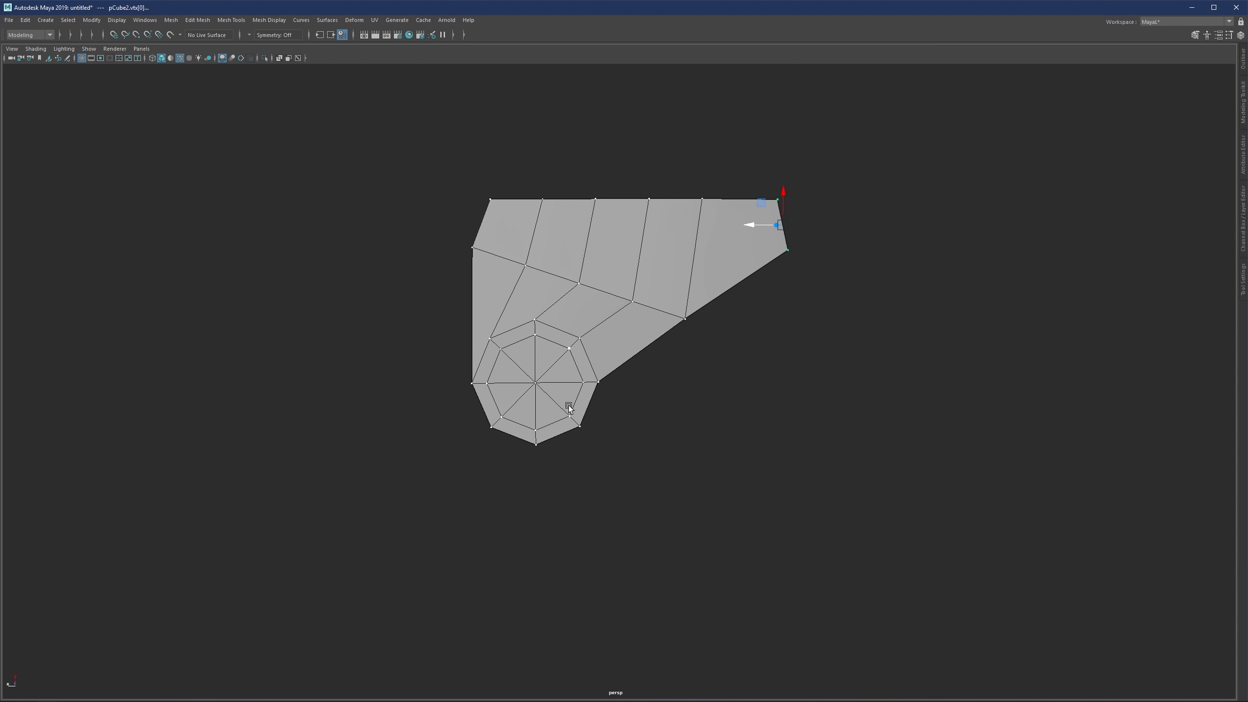
# Step: Try to shrink and rotate the octagonal disc faces on one side of the shell
pyautogui.keyDown('shift'); pyautogui.doubleClick(556, 370); pyautogui.keyUp('shift')
pyautogui.scroll(3, 560, 357)
pyautogui.keyDown('shift'); pyautogui.click(560, 337); pyautogui.keyUp('shift')
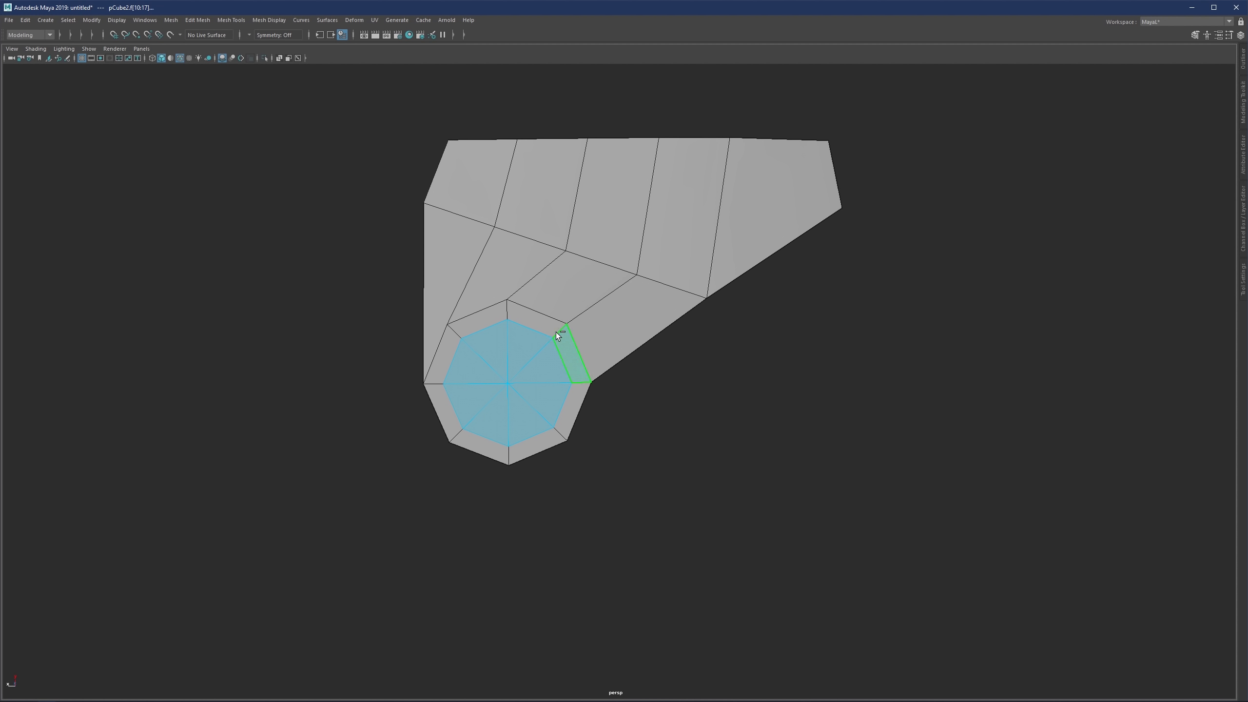
pyautogui.keyDown('shift'); pyautogui.doubleClick(554, 328); pyautogui.keyUp('shift')
pyautogui.press('e')
pyautogui.press('r')
pyautogui.moveTo(508, 383); pyautogui.dragTo(505, 328)
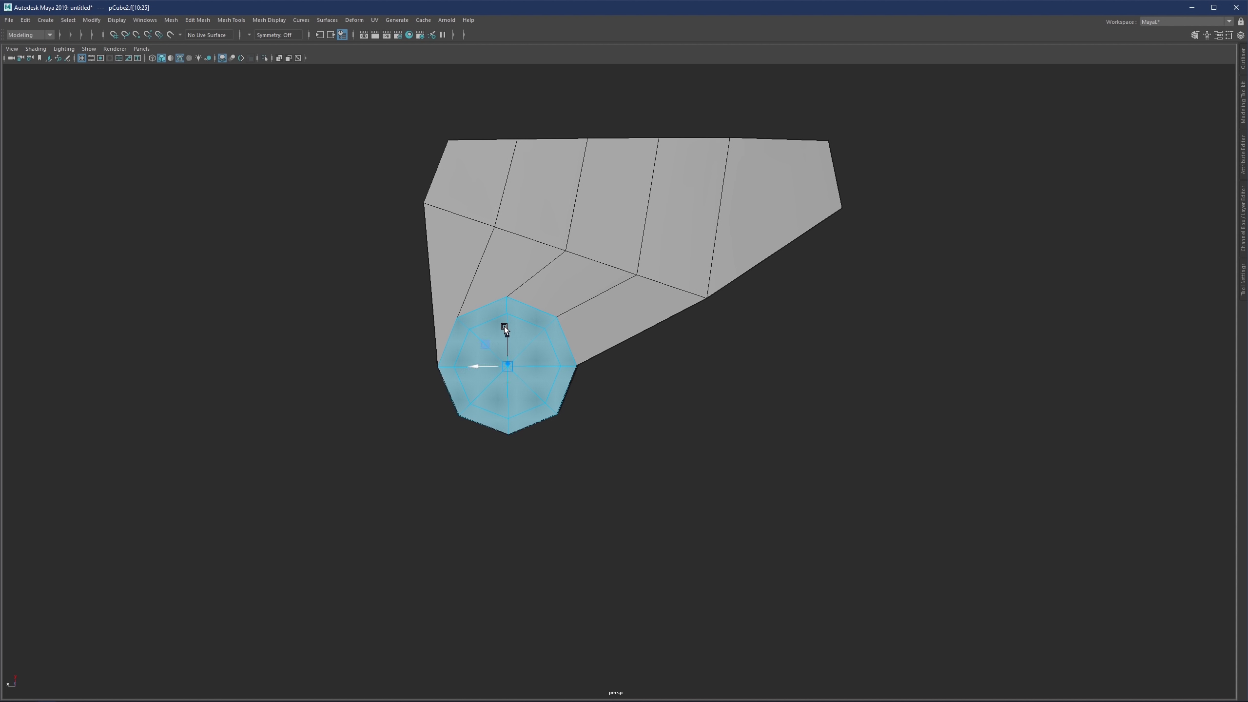
pyautogui.press('e')
pyautogui.moveTo(536, 353); pyautogui.dragTo(543, 362)
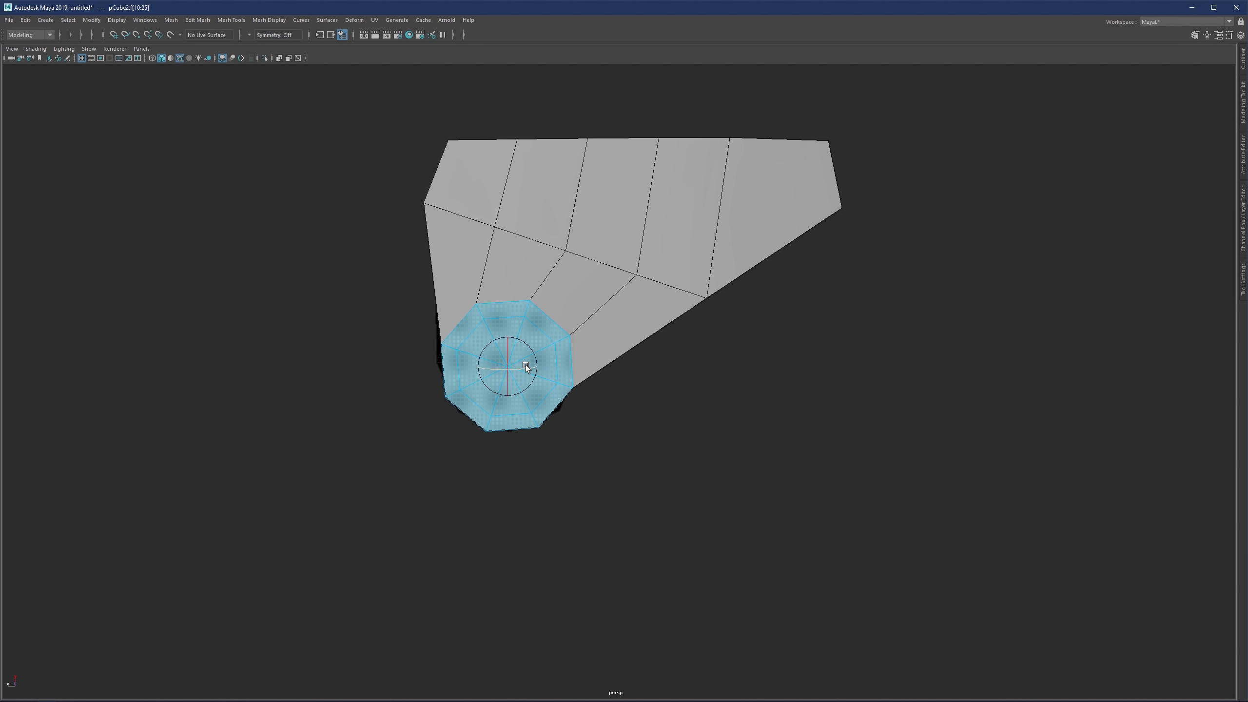
# Step: Undo the one-sided scaling and rotation of the disc faces along with their selection changes
pyautogui.hotkey('ctrl', 'z')
pyautogui.hotkey('ctrl', 'z')
pyautogui.hotkey('ctrl', 'z')
pyautogui.hotkey('ctrl', 'z')
pyautogui.hotkey('ctrl', 'z')
pyautogui.hotkey('ctrl', 'z')
pyautogui.hotkey('ctrl', 'z')
pyautogui.hotkey('ctrl', 'z')
pyautogui.hotkey('ctrl', 'z')
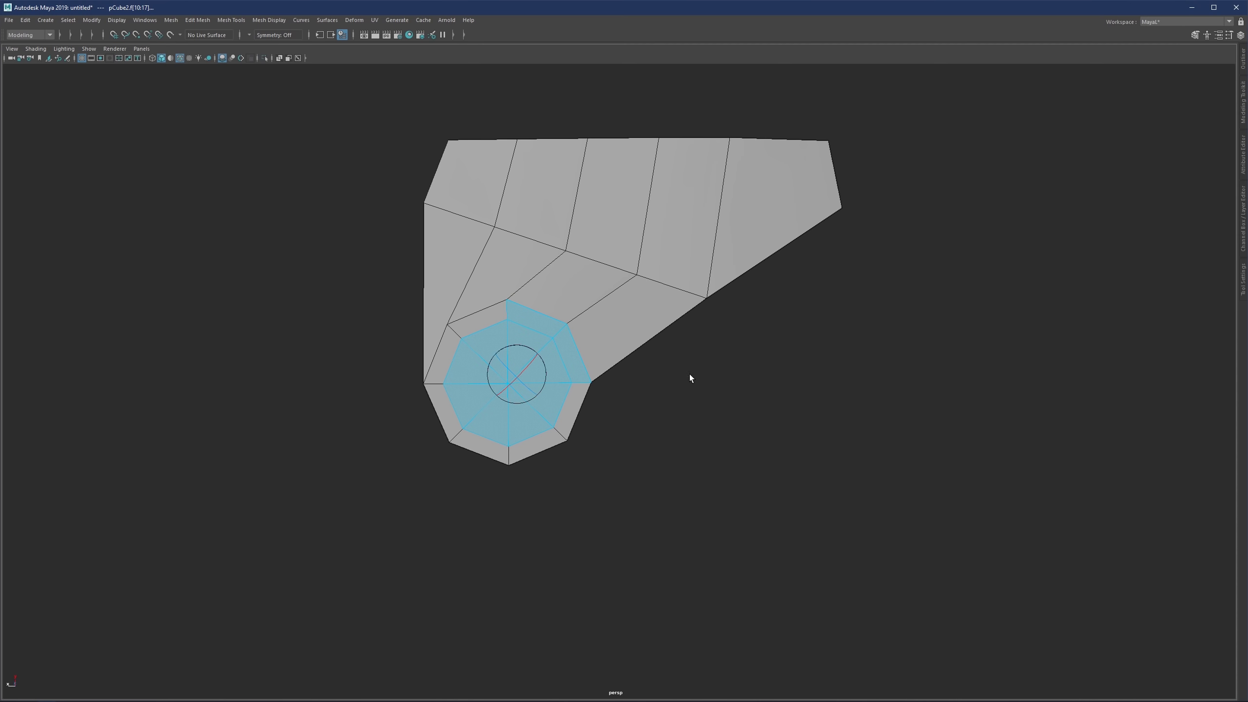
# Step: Turn on symmetry across the World Z axis
pyautogui.press('q')
pyautogui.moveTo(735, 336); pyautogui.dragTo(748, 278)
pyautogui.scroll(1, 531, 358)
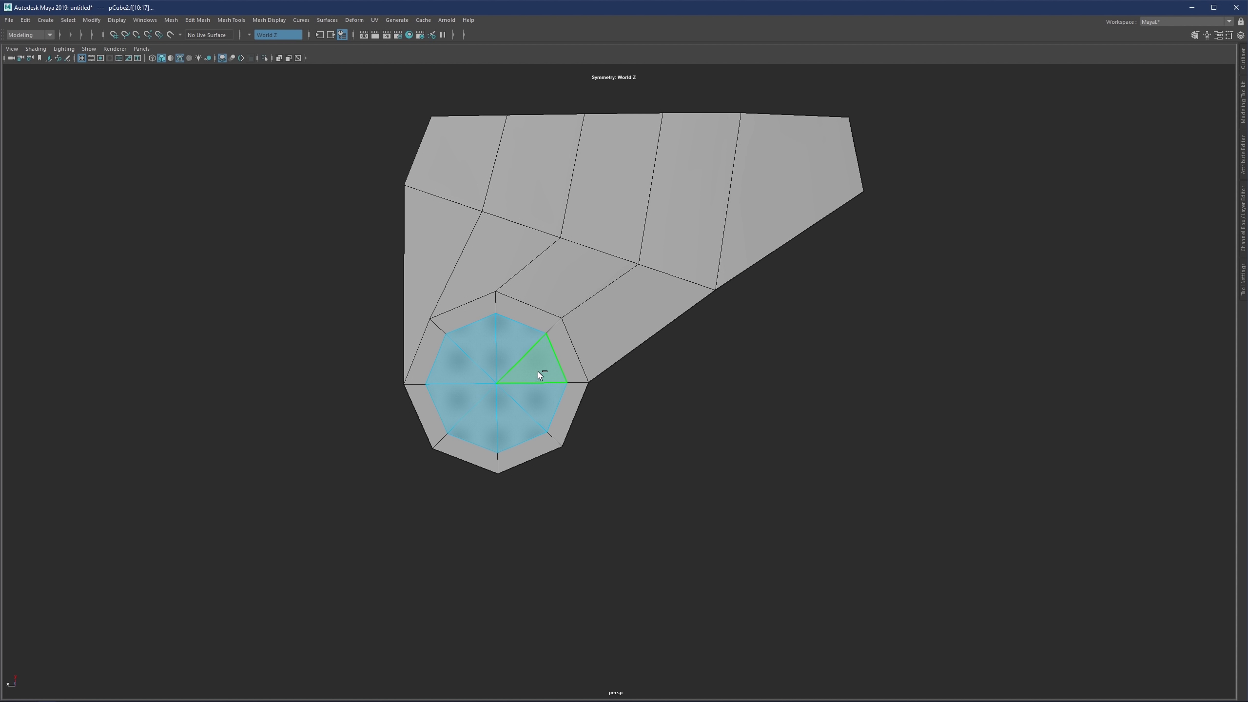
# Step: Select all the disc faces including the outer ring, scale them down slightly and rotate them so the connecting edges flow better
pyautogui.keyDown('shift'); pyautogui.click(573, 363); pyautogui.keyUp('shift')
pyautogui.keyDown('shift'); pyautogui.doubleClick(569, 386); pyautogui.keyUp('shift')
pyautogui.press('r')
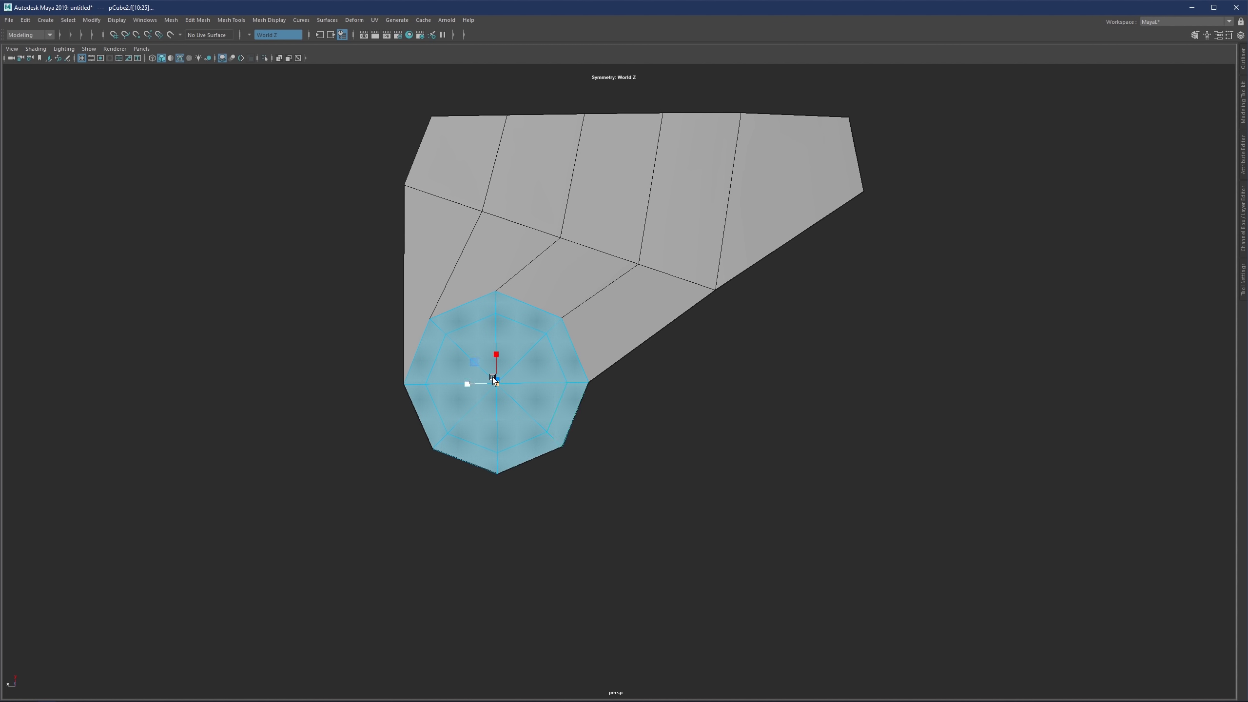
pyautogui.moveTo(495, 382); pyautogui.dragTo(475, 374)
pyautogui.press('w')
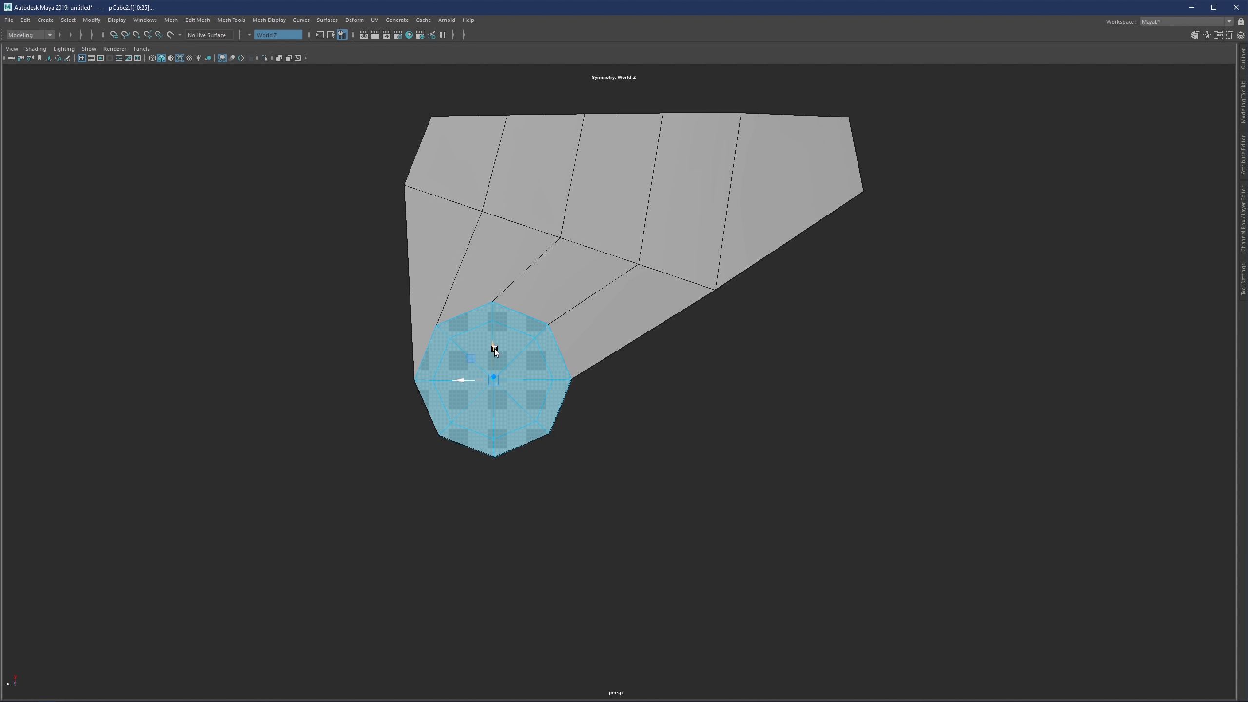
pyautogui.press('e')
pyautogui.moveTo(521, 369); pyautogui.dragTo(523, 383)
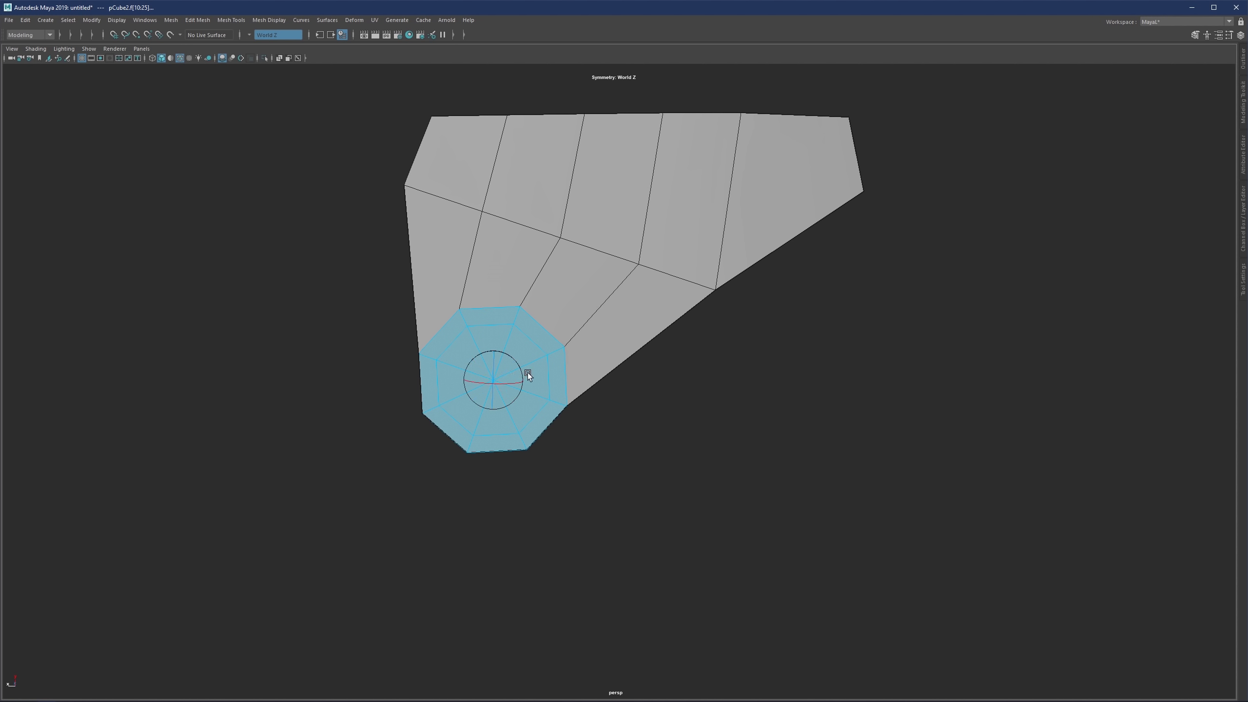
# Step: Move the disc faces up slightly toward the shell's upper band
pyautogui.scroll(-2, 682, 328)
pyautogui.keyDown('alt'); pyautogui.moveTo(592, 315); pyautogui.dragTo(522, 328); pyautogui.keyUp('alt')
pyautogui.press('w')
pyautogui.hotkey('ctrl', 'z')
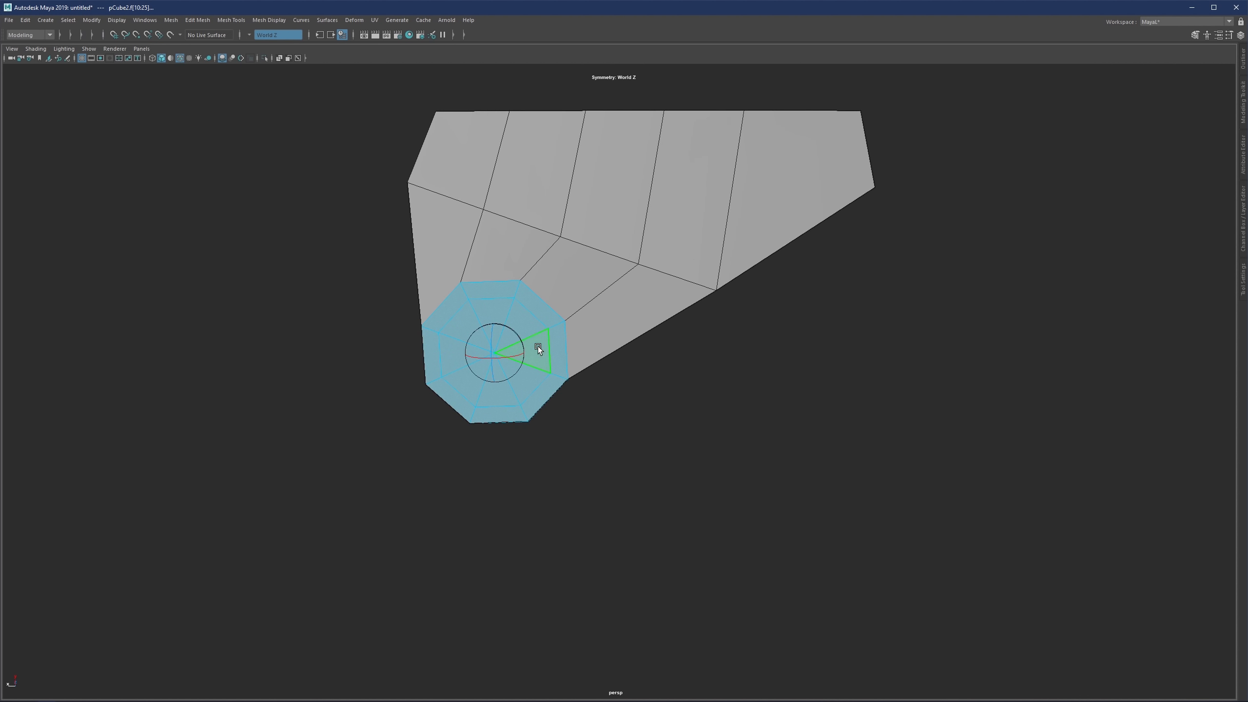
pyautogui.press('w')
pyautogui.moveTo(494, 328); pyautogui.dragTo(608, 342)
# Step: Scale the disc faces up slightly on both sides
pyautogui.press('r')
pyautogui.scroll(-1, 512, 346)
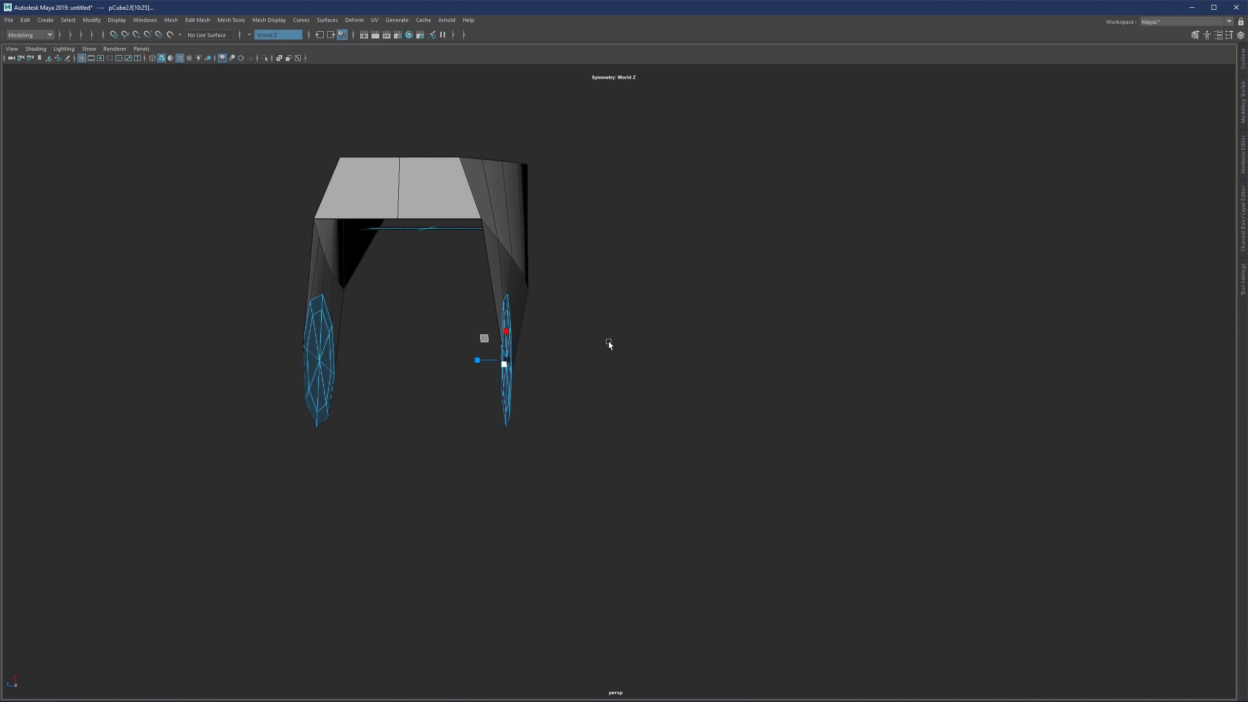
pyautogui.keyDown('alt'); pyautogui.moveTo(485, 362); pyautogui.dragTo(616, 337); pyautogui.keyUp('alt')
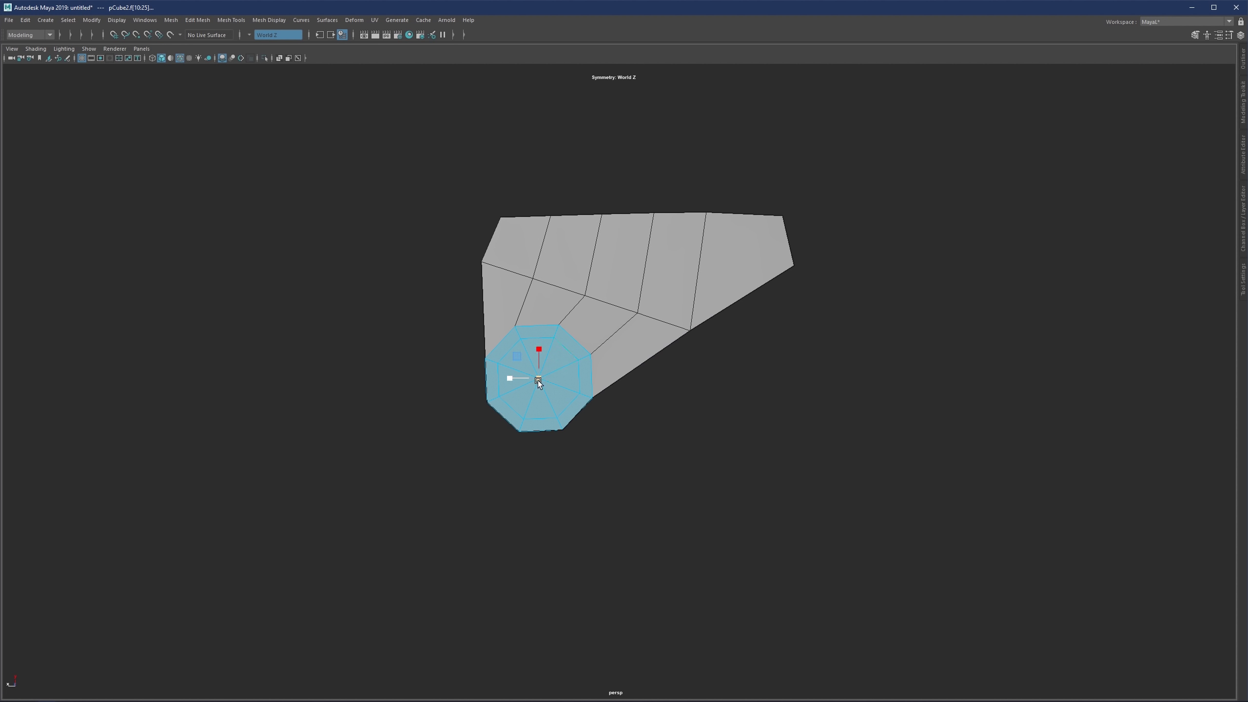
pyautogui.moveTo(539, 381); pyautogui.dragTo(548, 378)
pyautogui.keyDown('alt'); pyautogui.moveTo(548, 378); pyautogui.dragTo(585, 374); pyautogui.keyUp('alt')
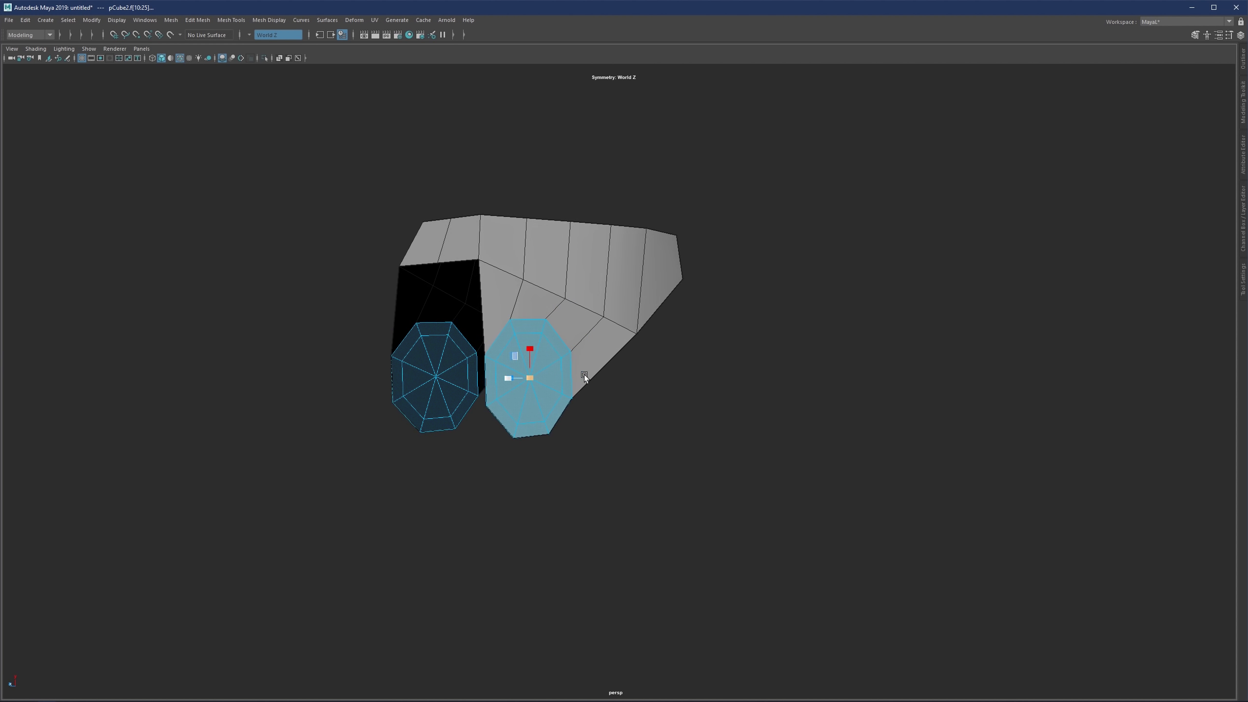
# Step: Examine the shell and both discs from several angles, briefly previewing the mesh smoothed
pyautogui.press('F8')
pyautogui.keyDown('alt'); pyautogui.moveTo(663, 347); pyautogui.dragTo(525, 377); pyautogui.keyUp('alt')
pyautogui.keyDown('alt'); pyautogui.moveTo(526, 377); pyautogui.dragTo(528, 357, button='middle'); pyautogui.keyUp('alt')
pyautogui.scroll(3, 519, 330)
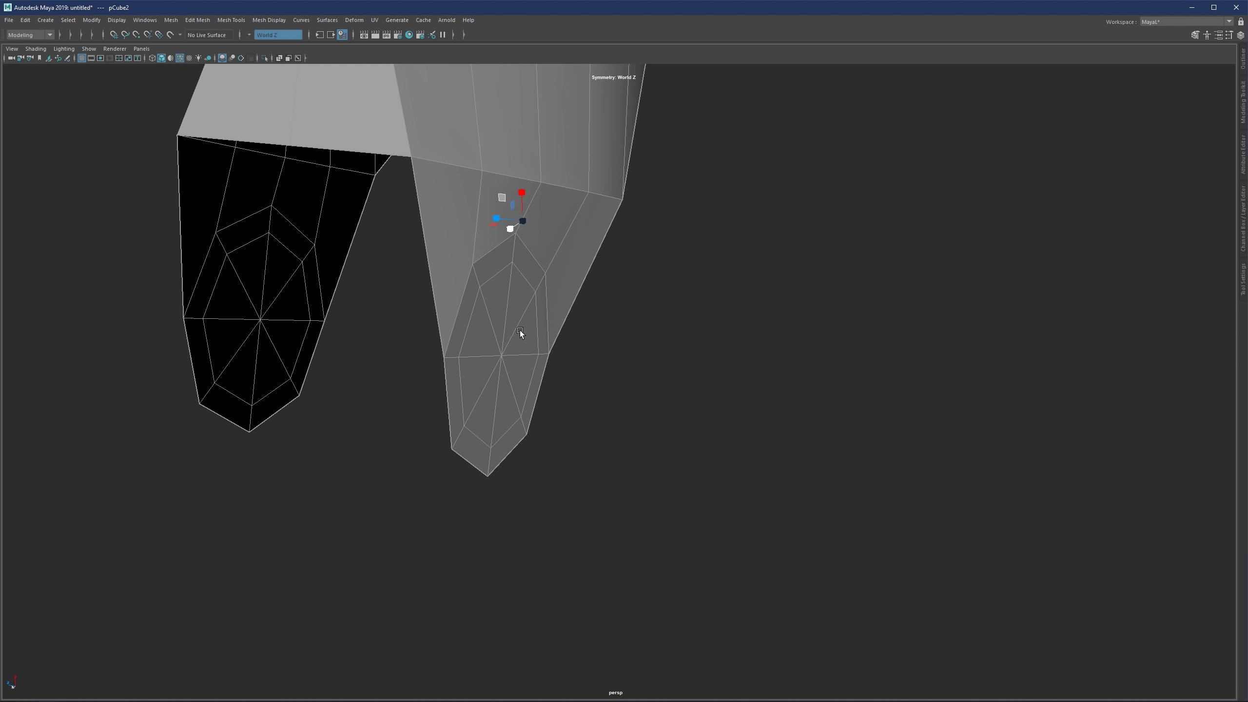
pyautogui.scroll(-3, 519, 329)
pyautogui.moveTo(519, 330)
pyautogui.keyDown('alt'); pyautogui.mouseDown()
pyautogui.moveTo(544, 328)
pyautogui.moveTo(521, 315)
pyautogui.mouseUp(); pyautogui.keyUp('alt')
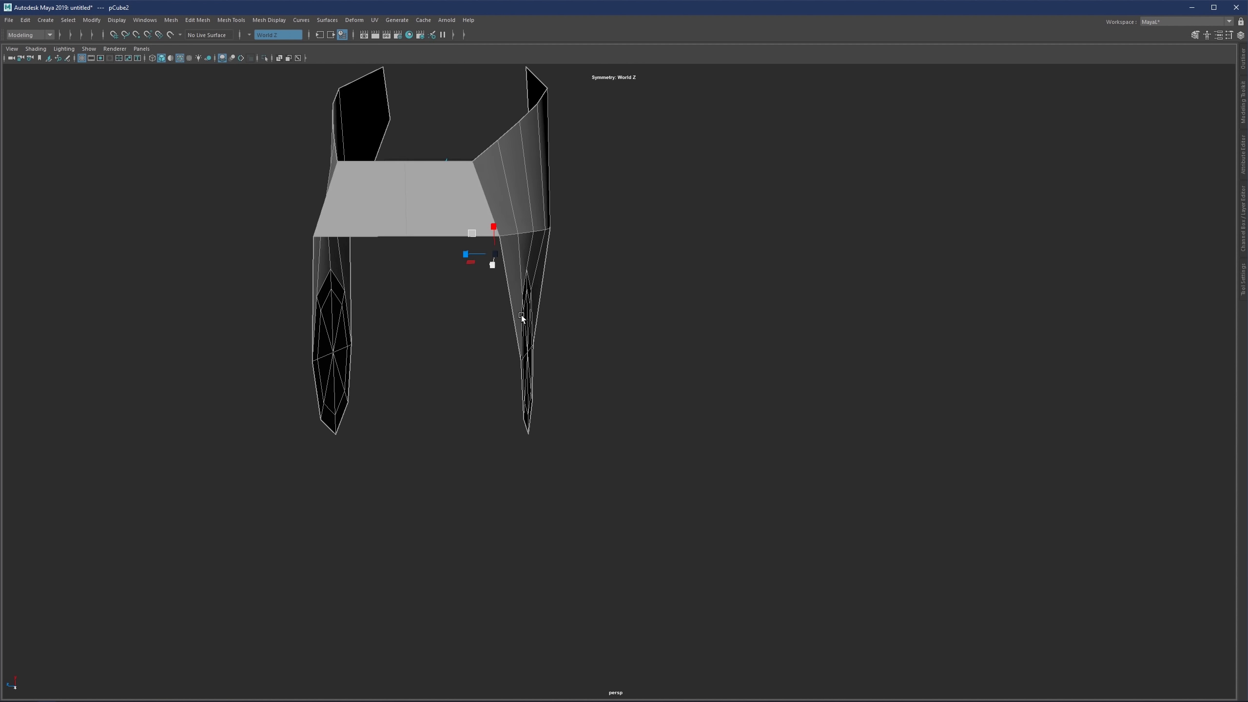
pyautogui.press('F10')
pyautogui.keyDown('alt'); pyautogui.moveTo(426, 212); pyautogui.dragTo(483, 218); pyautogui.keyUp('alt')
pyautogui.keyDown('alt'); pyautogui.moveTo(516, 214); pyautogui.dragTo(475, 196, button='middle'); pyautogui.keyUp('alt')
pyautogui.moveTo(563, 250)
pyautogui.keyDown('alt'); pyautogui.mouseDown()
pyautogui.moveTo(546, 228)
pyautogui.moveTo(558, 254)
pyautogui.moveTo(571, 231)
pyautogui.mouseUp(); pyautogui.keyUp('alt')
pyautogui.scroll(2, 546, 229)
pyautogui.press('F11')
pyautogui.doubleClick(594, 217)
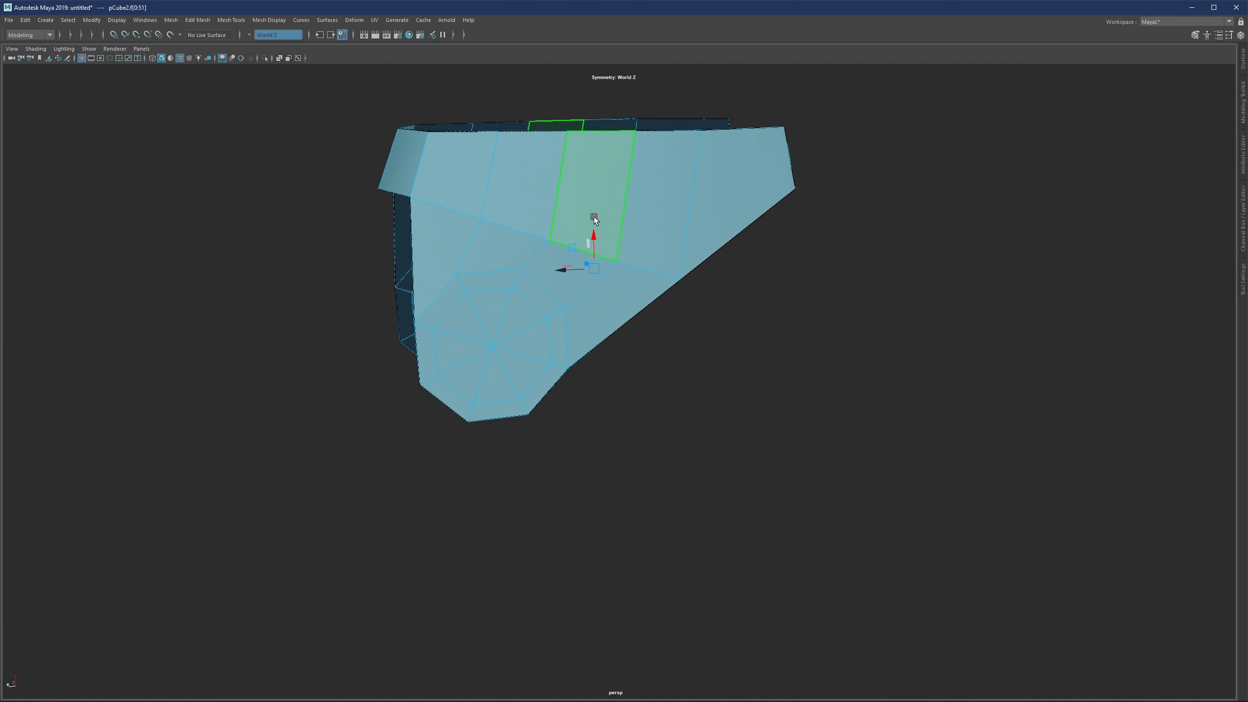
pyautogui.press('3')
pyautogui.press('1')
pyautogui.click(695, 343)
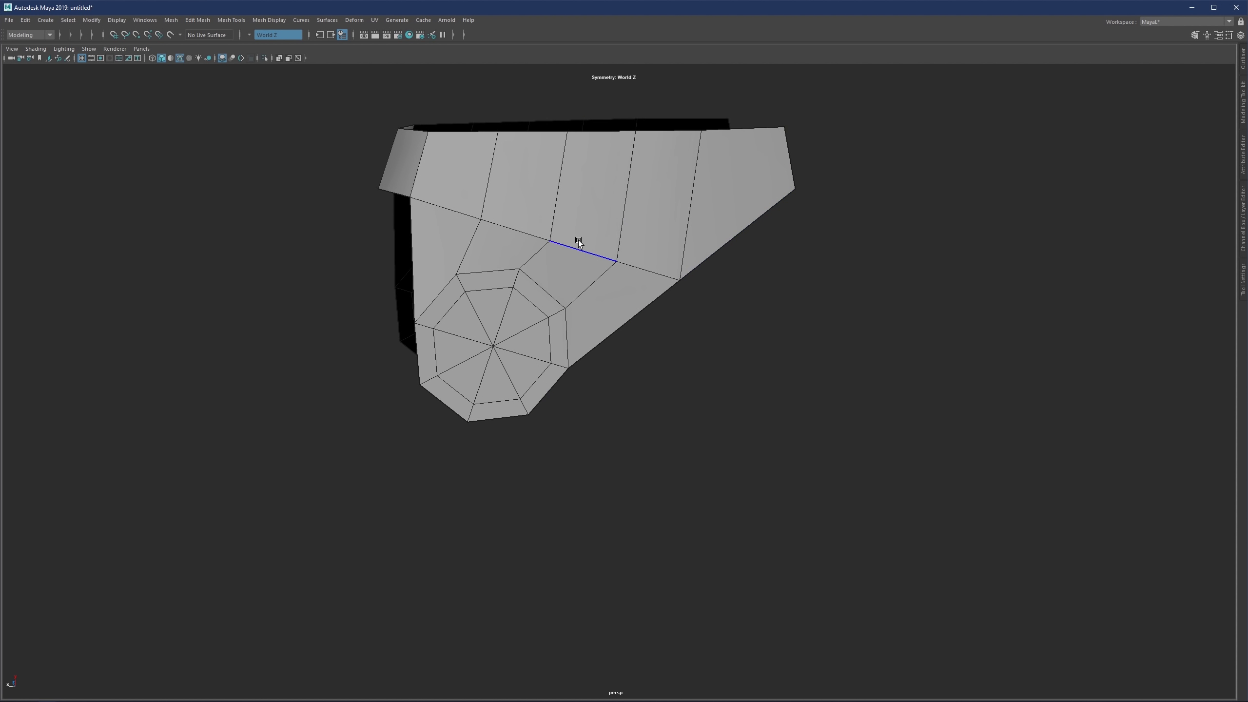
# Step: Try to extrude all the shell's faces to give it thickness by adjusting Local Translate Z, and undo the extrusion
pyautogui.keyDown('alt'); pyautogui.moveTo(578, 241); pyautogui.dragTo(511, 238); pyautogui.keyUp('alt')
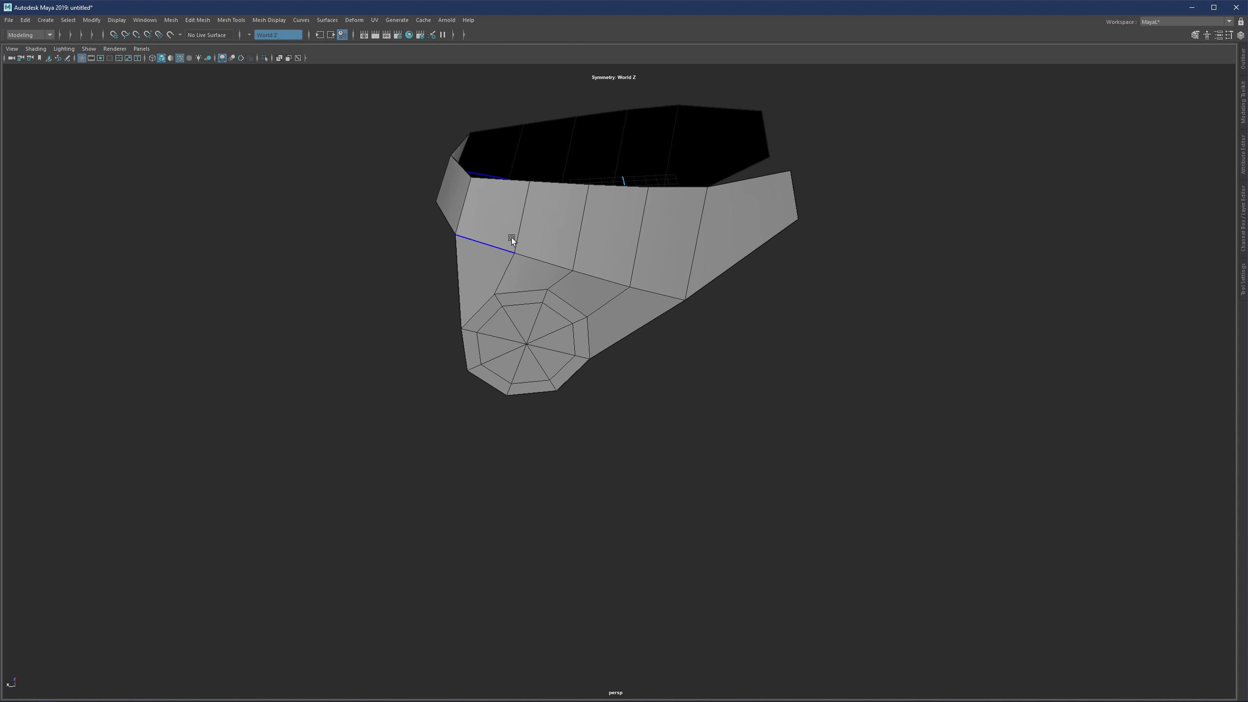
pyautogui.click(547, 261)
pyautogui.hotkey('ctrl', 'e')
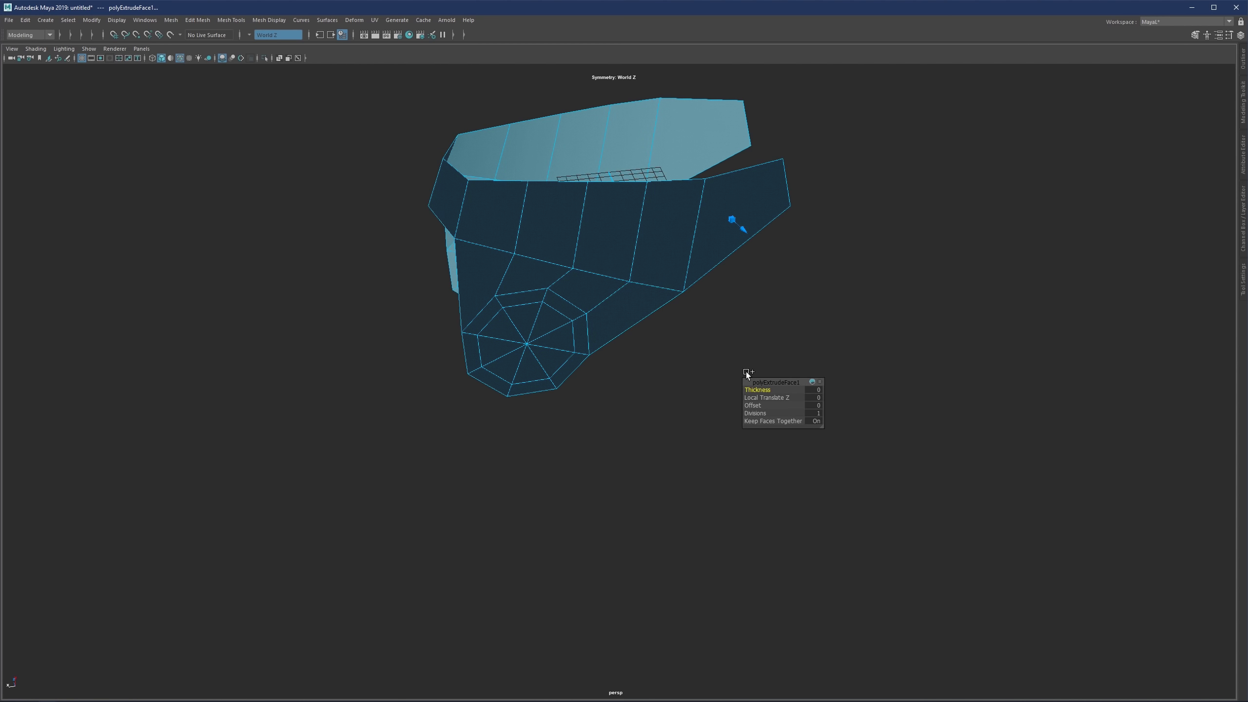
pyautogui.moveTo(754, 389); pyautogui.dragTo(1037, 329)
pyautogui.hotkey('ctrl', 'z')
pyautogui.moveTo(764, 399); pyautogui.dragTo(970, 389)
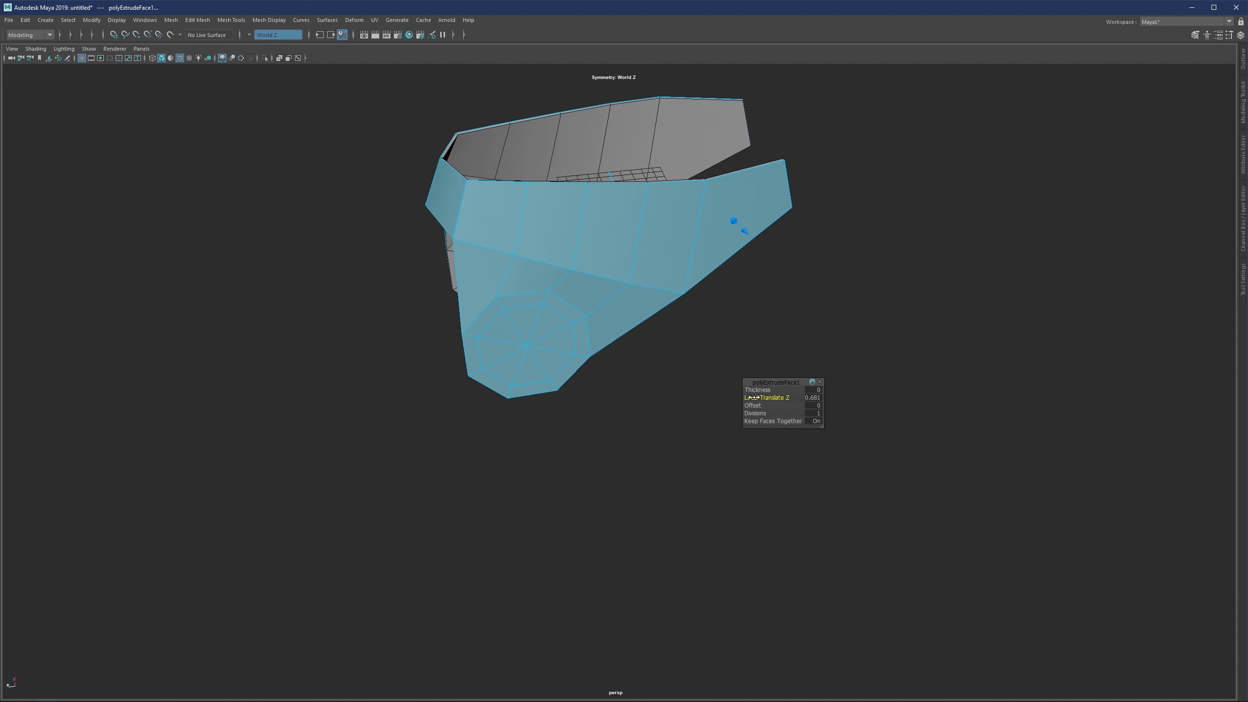
pyautogui.moveTo(754, 398); pyautogui.dragTo(769, 395)
pyautogui.keyDown('alt'); pyautogui.moveTo(603, 256); pyautogui.dragTo(651, 280); pyautogui.keyUp('alt')
pyautogui.hotkey('ctrl', 'z')
pyautogui.hotkey('ctrl', 'z')
pyautogui.hotkey('ctrl', 'z')
# Step: Compare the shell's smoothed and unsmoothed forms and inspect the area between the disc and the upper band
pyautogui.press('3')
pyautogui.press('1')
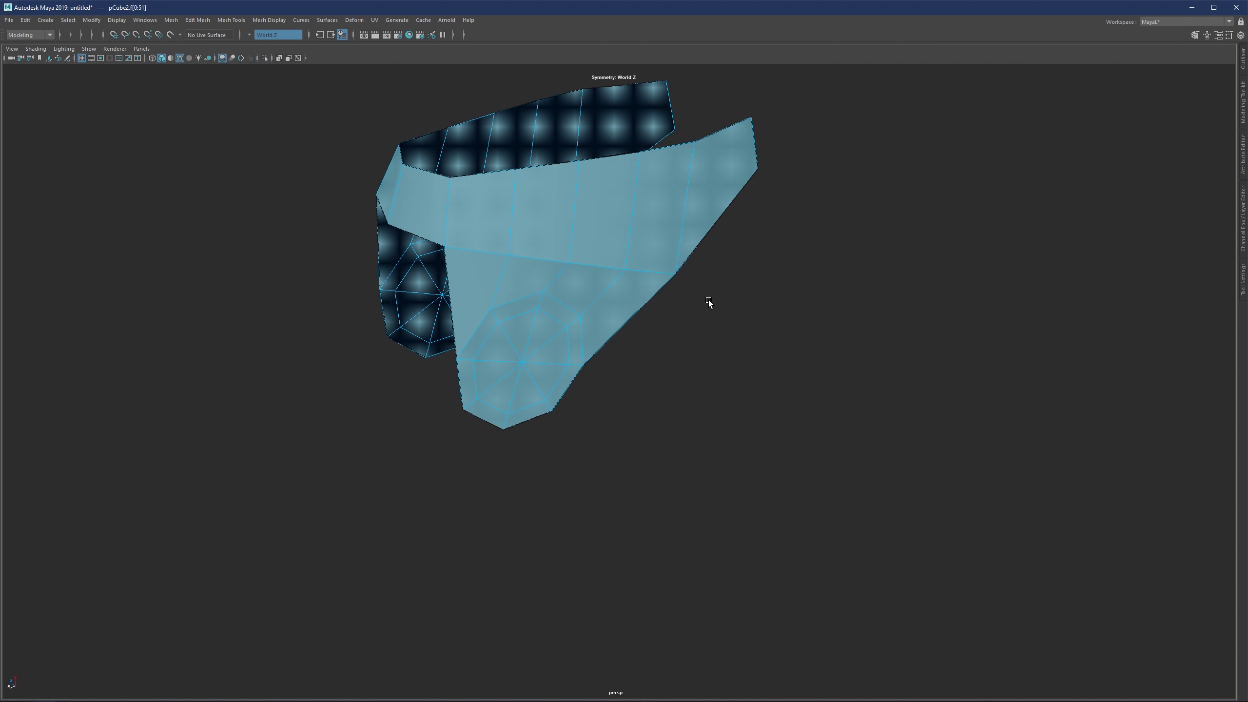
pyautogui.press('3')
pyautogui.press('1')
pyautogui.click(704, 347)
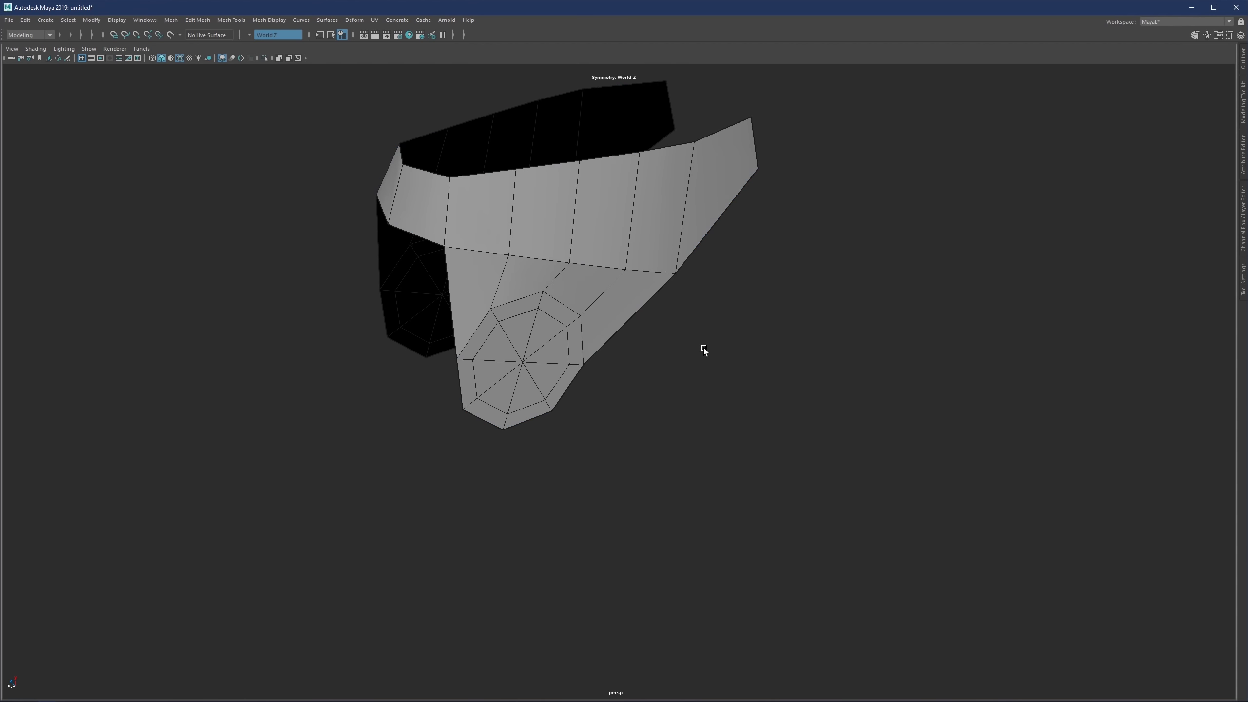
pyautogui.press('3')
pyautogui.press('1')
pyautogui.click(565, 242)
pyautogui.click(556, 272)
pyautogui.keyDown('alt'); pyautogui.moveTo(565, 242); pyautogui.dragTo(613, 251); pyautogui.keyUp('alt')
pyautogui.press('F8')
pyautogui.press('r')
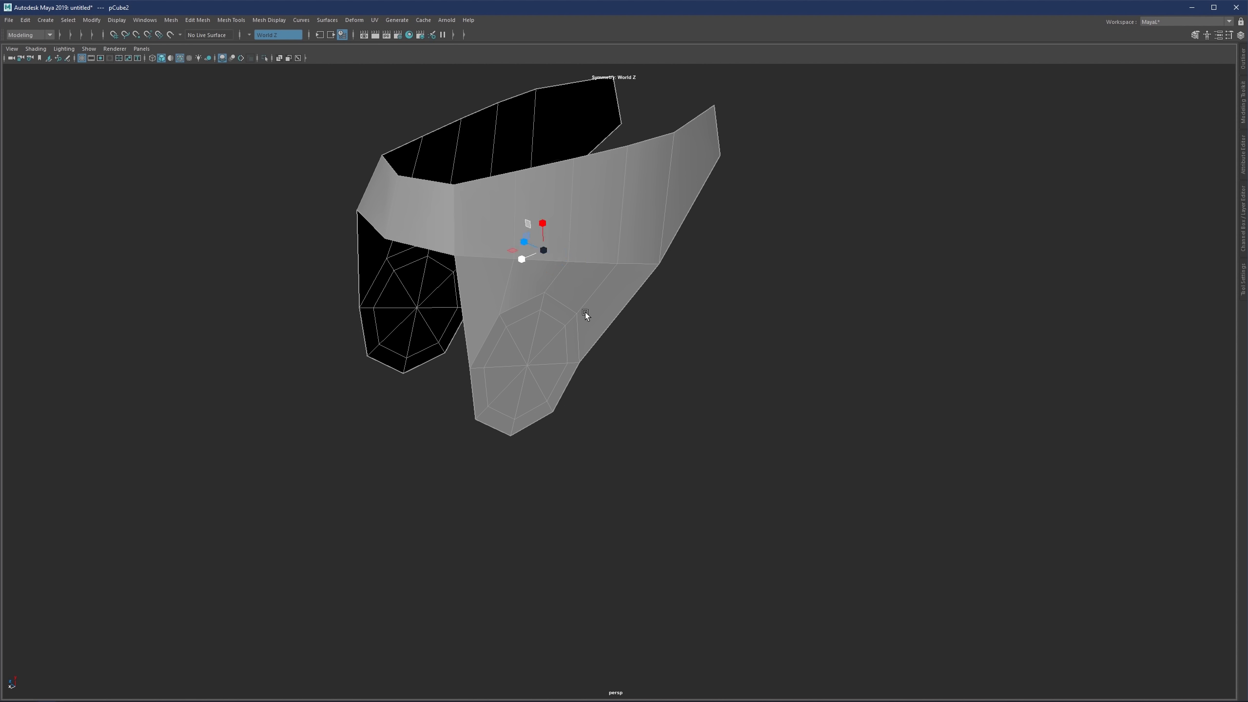
pyautogui.moveTo(587, 315)
pyautogui.keyDown('alt'); pyautogui.mouseDown()
pyautogui.moveTo(512, 254)
pyautogui.moveTo(452, 250)
pyautogui.moveTo(469, 264)
pyautogui.moveTo(542, 228)
pyautogui.moveTo(573, 234)
pyautogui.moveTo(535, 268)
pyautogui.moveTo(538, 242)
pyautogui.moveTo(384, 248)
pyautogui.moveTo(695, 211)
pyautogui.moveTo(641, 201)
pyautogui.moveTo(675, 171)
pyautogui.moveTo(593, 211)
pyautogui.moveTo(695, 255)
pyautogui.moveTo(575, 237)
pyautogui.moveTo(569, 256)
pyautogui.moveTo(544, 256)
pyautogui.moveTo(605, 213)
pyautogui.mouseUp(); pyautogui.keyUp('alt')
pyautogui.click(576, 251)
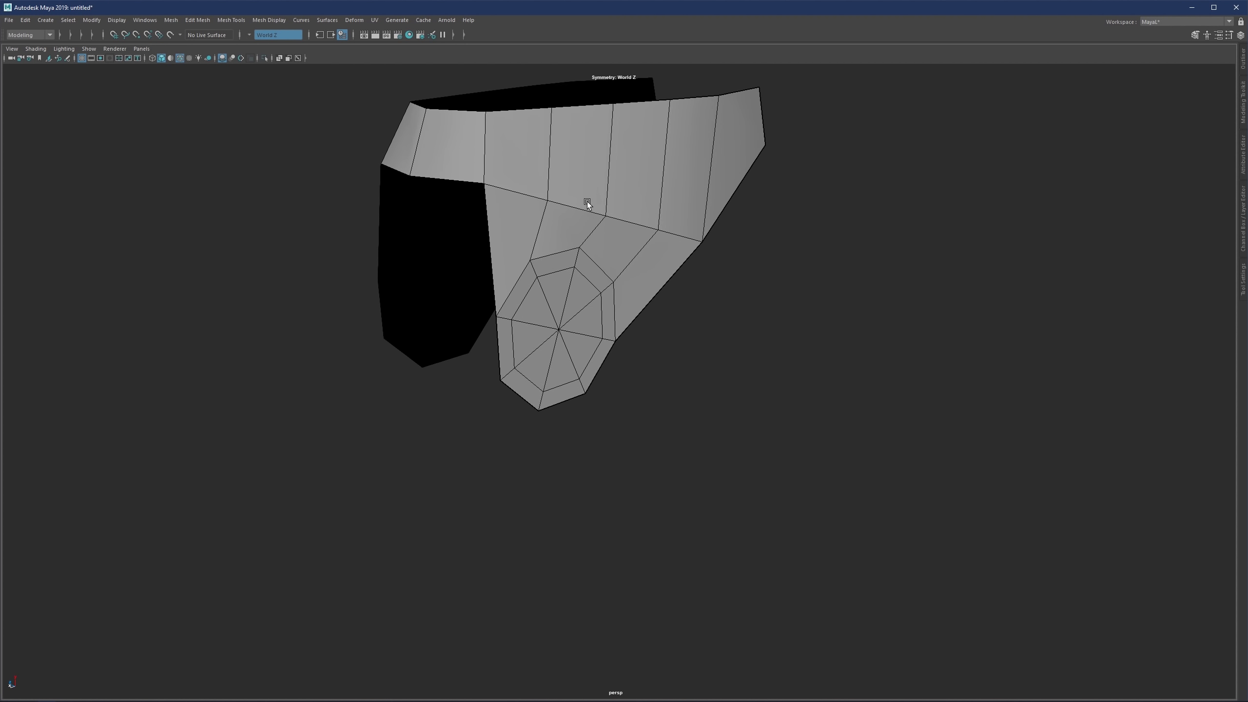
pyautogui.keyDown('alt'); pyautogui.moveTo(587, 201); pyautogui.dragTo(534, 282, button='middle'); pyautogui.keyUp('alt')
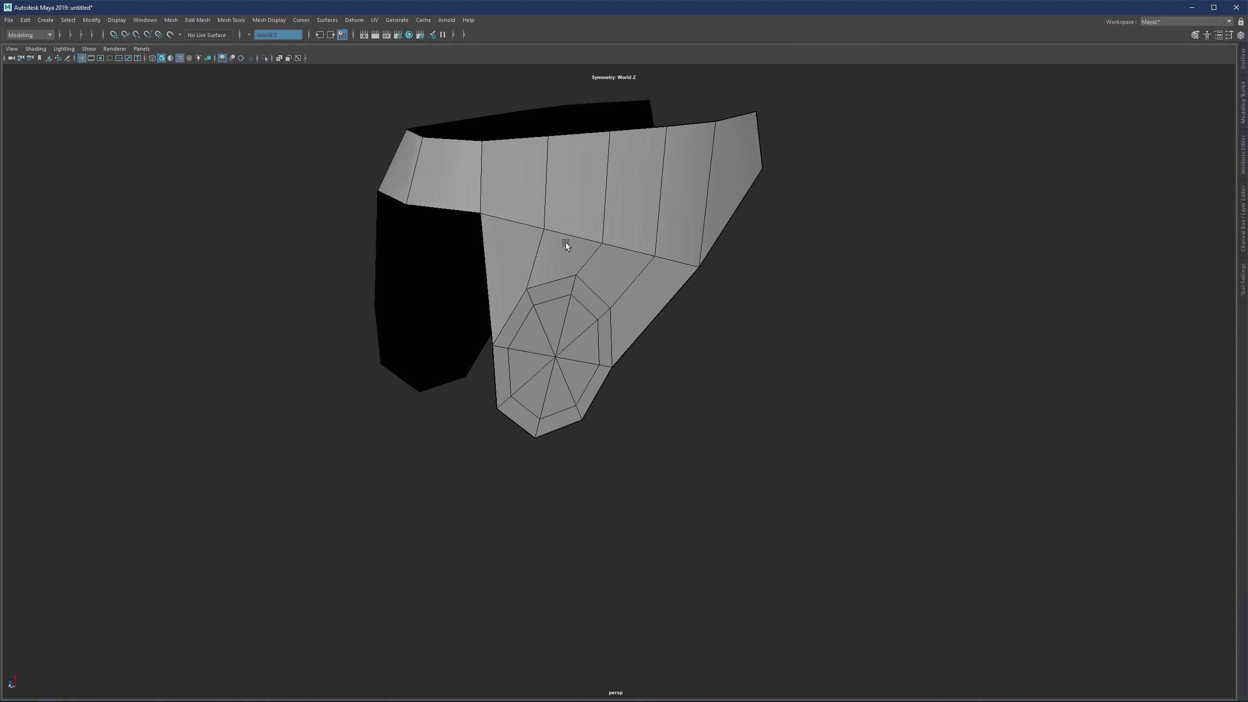
pyautogui.keyDown('alt'); pyautogui.moveTo(565, 242); pyautogui.dragTo(581, 264); pyautogui.keyUp('alt')
pyautogui.scroll(1, 566, 259)
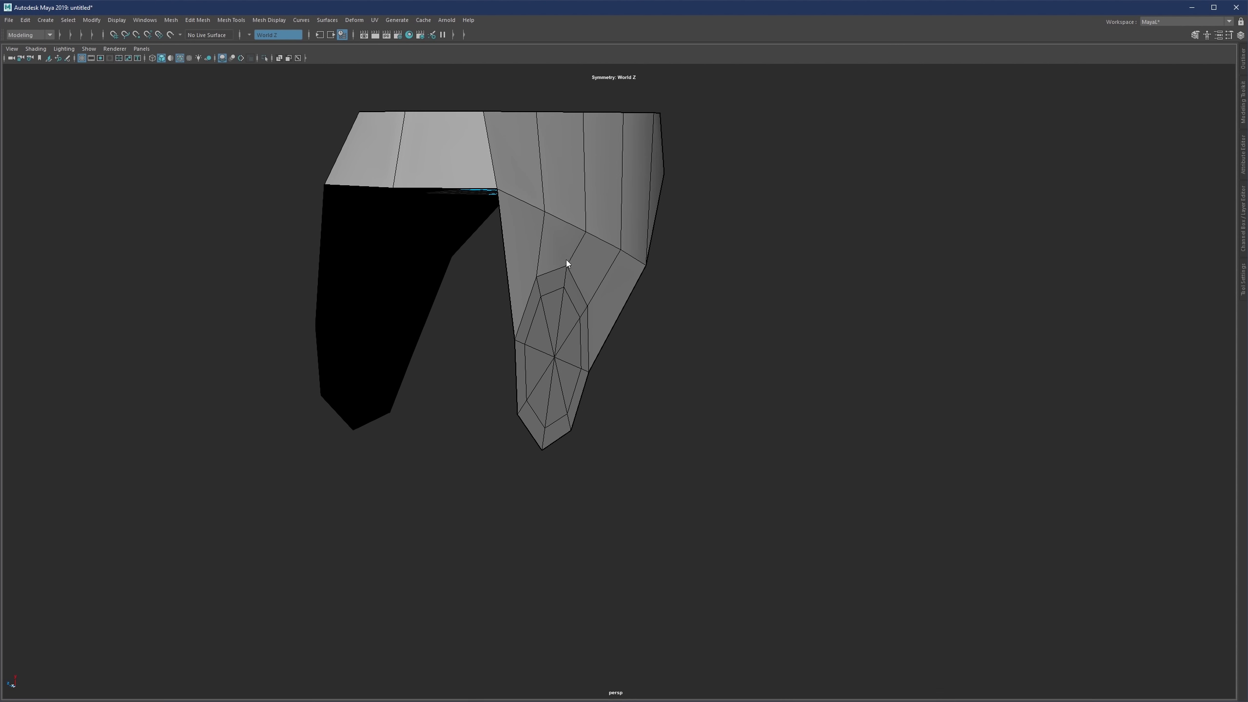
# Step: Try to extract the shell faces around the discs as separate pieces and inspect the result
pyautogui.doubleClick(525, 248)
pyautogui.click(612, 308)
pyautogui.keyDown('alt'); pyautogui.moveTo(612, 308); pyautogui.dragTo(582, 314); pyautogui.keyUp('alt')
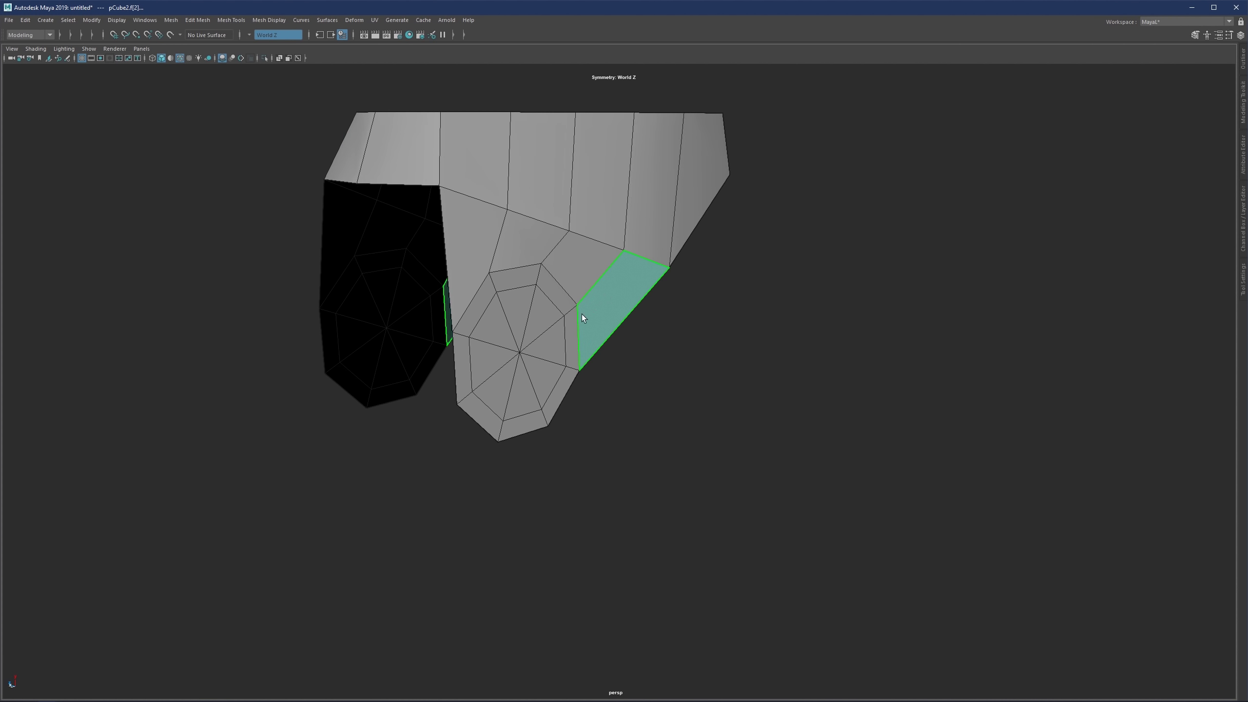
pyautogui.keyDown('shift'); pyautogui.doubleClick(563, 300); pyautogui.keyUp('shift')
pyautogui.keyDown('shift'); pyautogui.click(548, 333); pyautogui.keyUp('shift')
pyautogui.keyDown('shift'); pyautogui.doubleClick(543, 319); pyautogui.keyUp('shift')
pyautogui.moveTo(698, 335); pyautogui.dragTo(687, 435, button='right')
pyautogui.keyDown('shift'); pyautogui.moveTo(727, 288); pyautogui.dragTo(728, 445, button='right'); pyautogui.keyUp('shift')
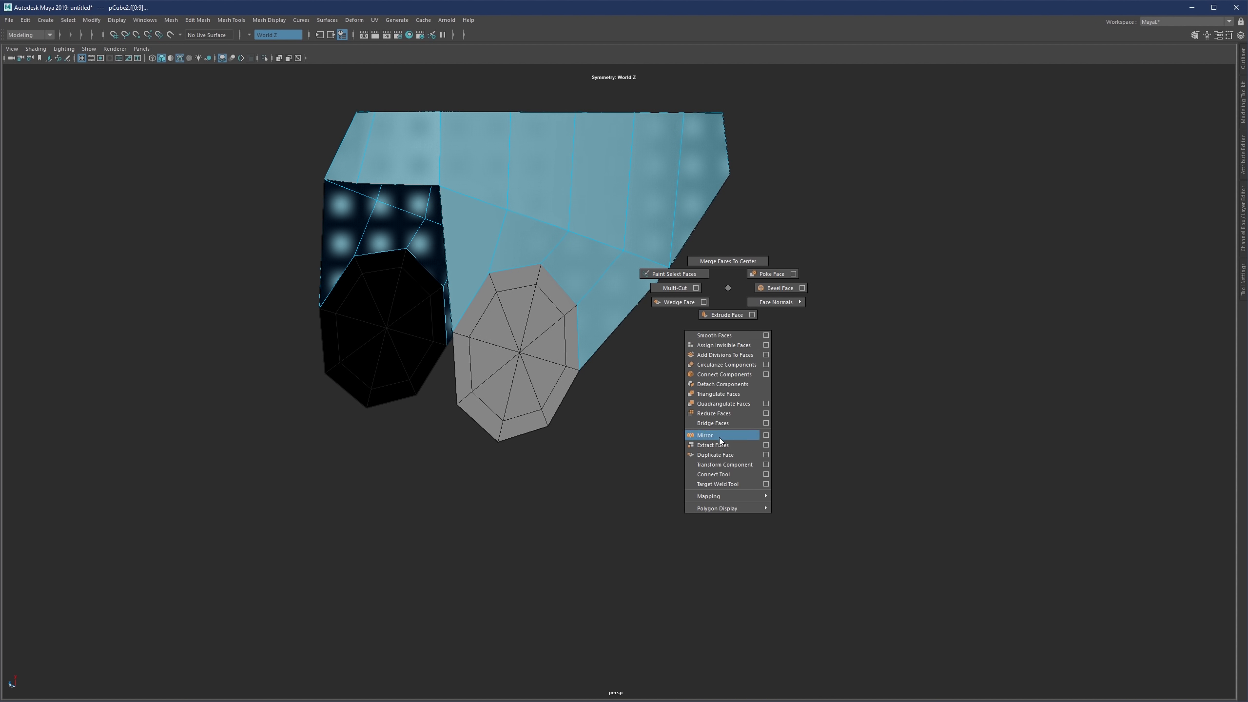
pyautogui.keyDown('shift'); pyautogui.moveTo(717, 442); pyautogui.dragTo(715, 440, button='right'); pyautogui.keyUp('shift')
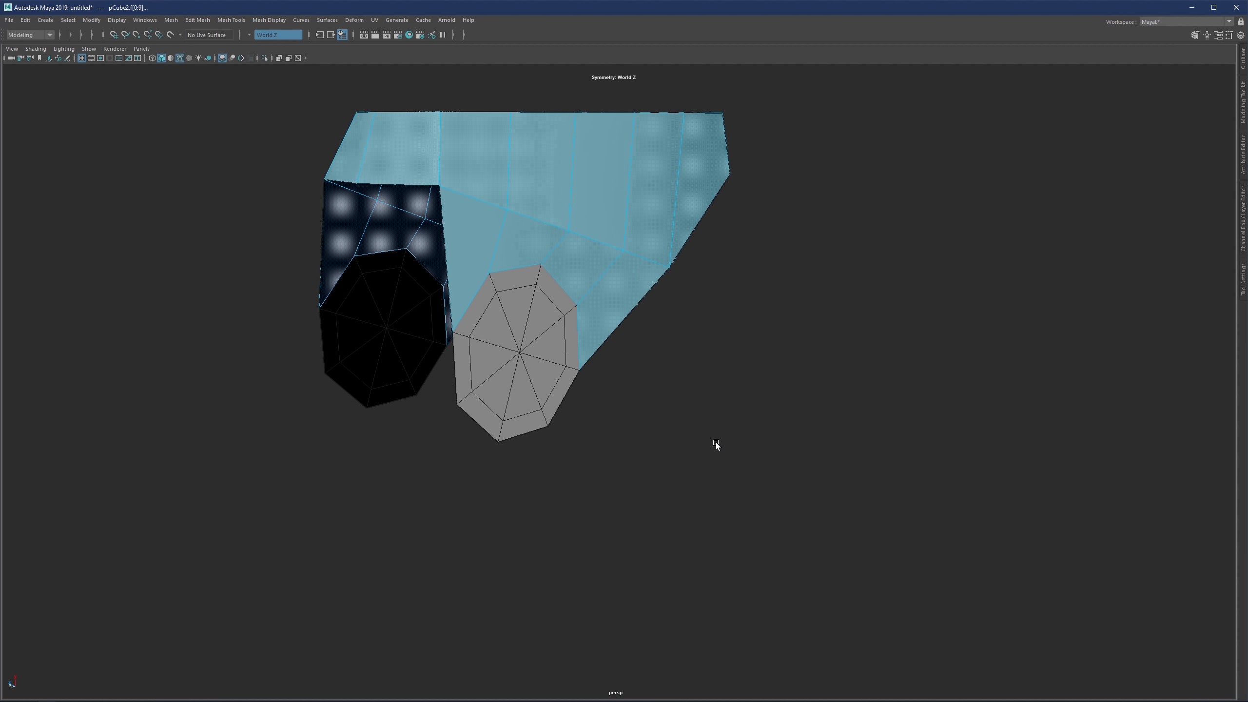
pyautogui.click(552, 196)
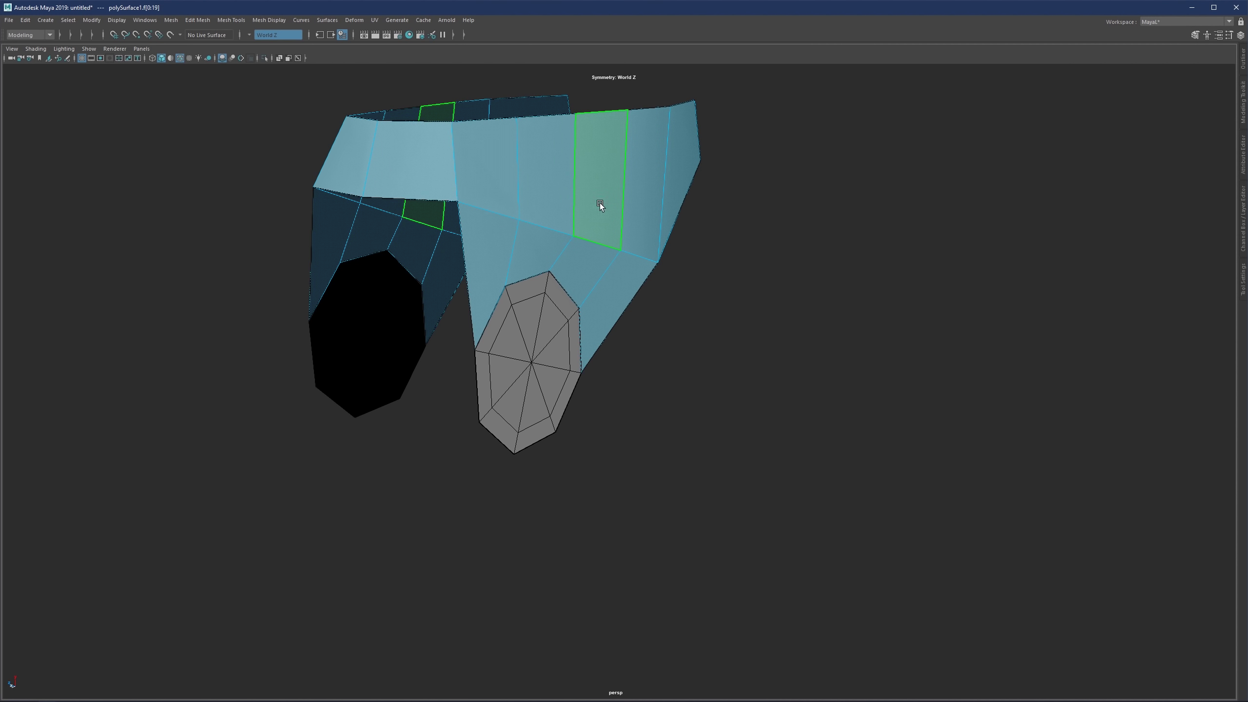
pyautogui.keyDown('shift'); pyautogui.moveTo(535, 186); pyautogui.dragTo(513, 189); pyautogui.keyUp('shift')
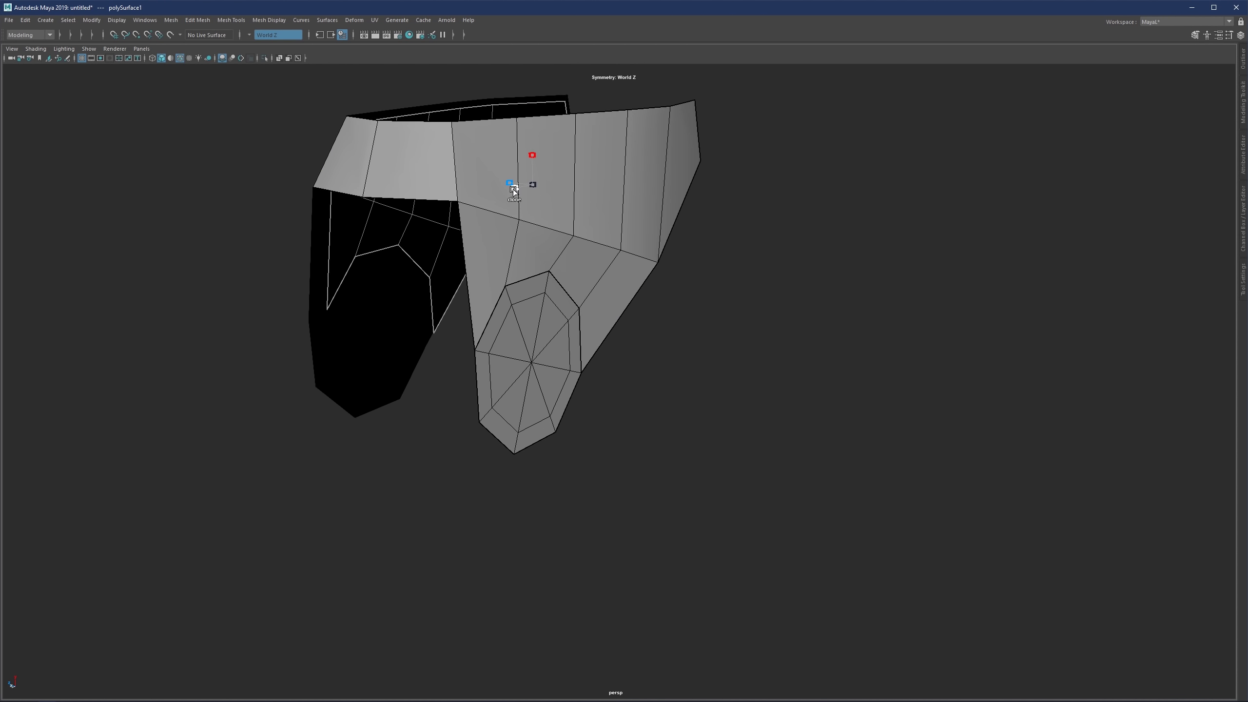
pyautogui.keyDown('alt'); pyautogui.moveTo(418, 212); pyautogui.dragTo(525, 221); pyautogui.keyUp('alt')
pyautogui.keyDown('alt'); pyautogui.moveTo(632, 325); pyautogui.dragTo(580, 339); pyautogui.keyUp('alt')
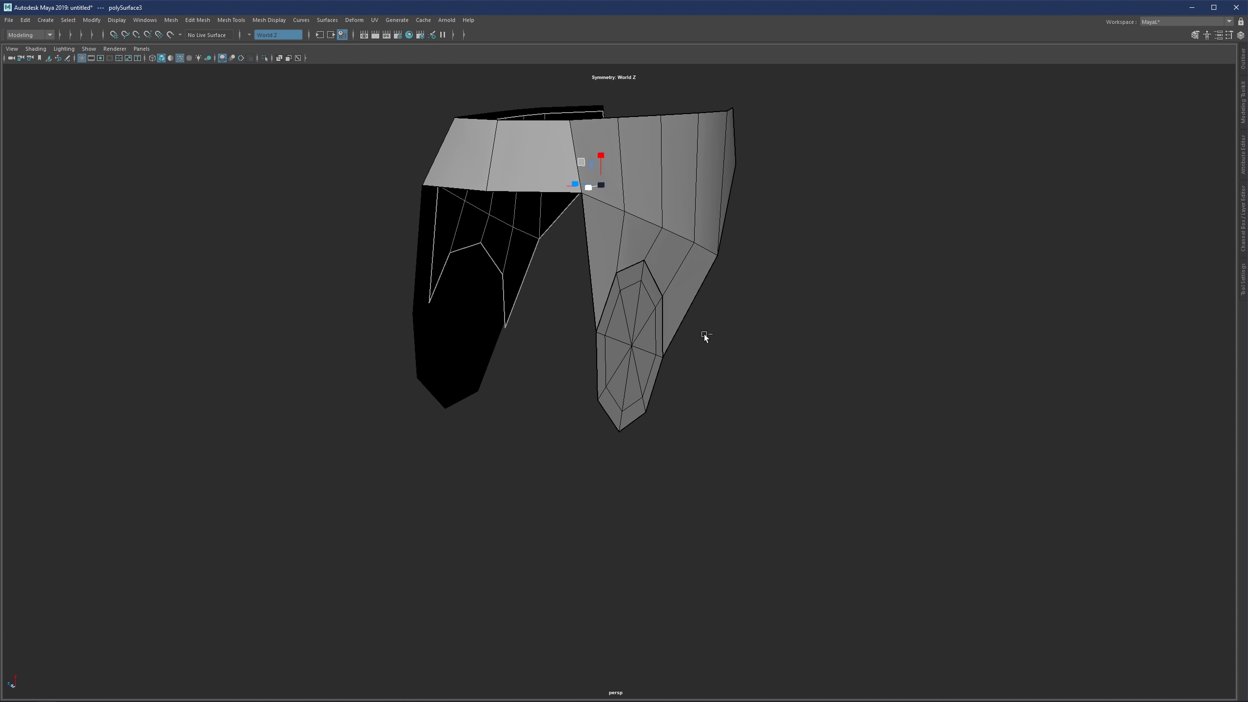
# Step: Undo the face extraction to restore the shell and discs as one mesh
pyautogui.hotkey('ctrl', 'z')
pyautogui.hotkey('ctrl', 'z')
pyautogui.hotkey('ctrl', 'z')
pyautogui.hotkey('ctrl', 'z')
pyautogui.hotkey('ctrl', 'z')
pyautogui.hotkey('ctrl', 'z')
pyautogui.hotkey('ctrl', 'z')
pyautogui.hotkey('ctrl', 'z')
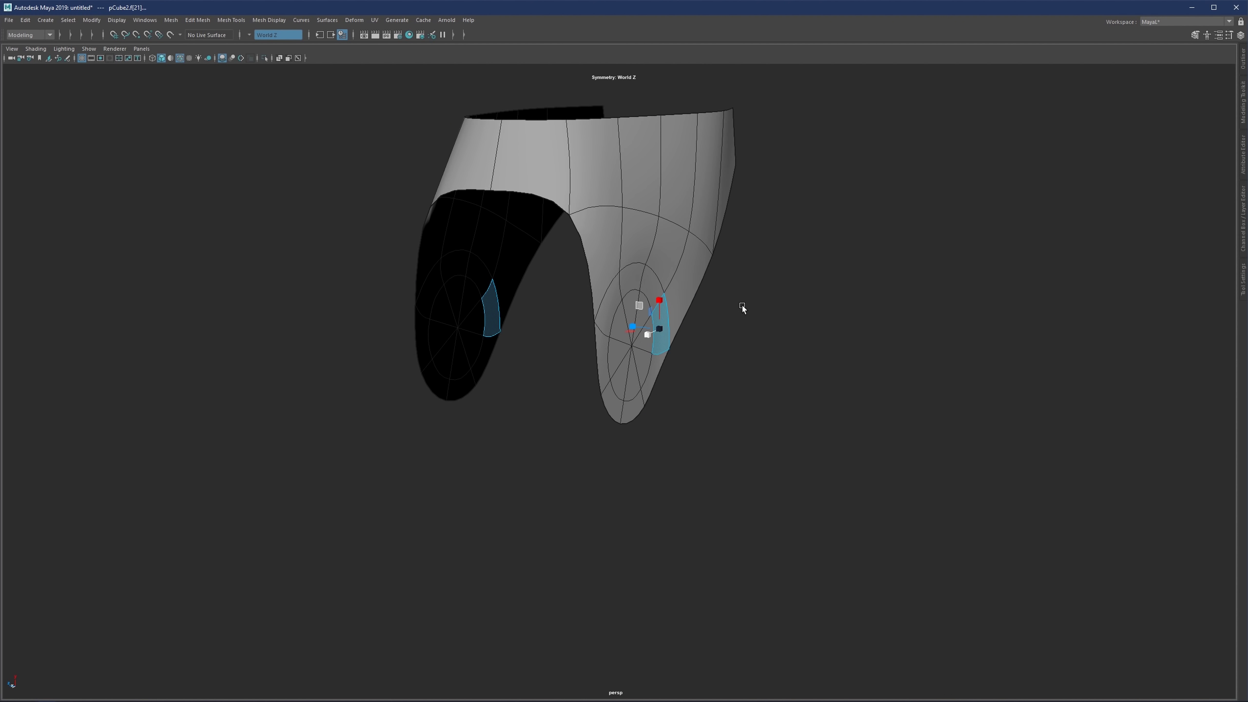
# Step: Duplicate all faces of the unsmoothed shell with a Local Translate Z of -2.7 to form an inner copy
pyautogui.press('1')
pyautogui.keyDown('alt'); pyautogui.moveTo(752, 311); pyautogui.dragTo(654, 256); pyautogui.keyUp('alt')
pyautogui.click(645, 273)
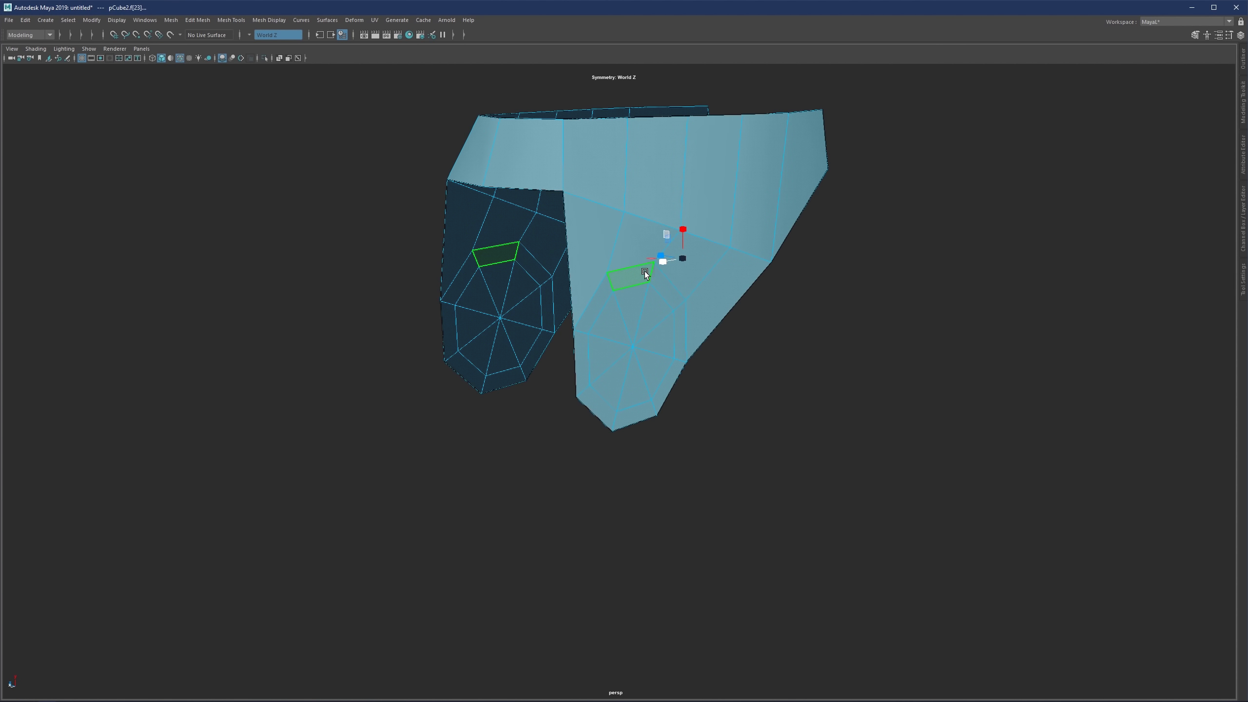
pyautogui.doubleClick(724, 246)
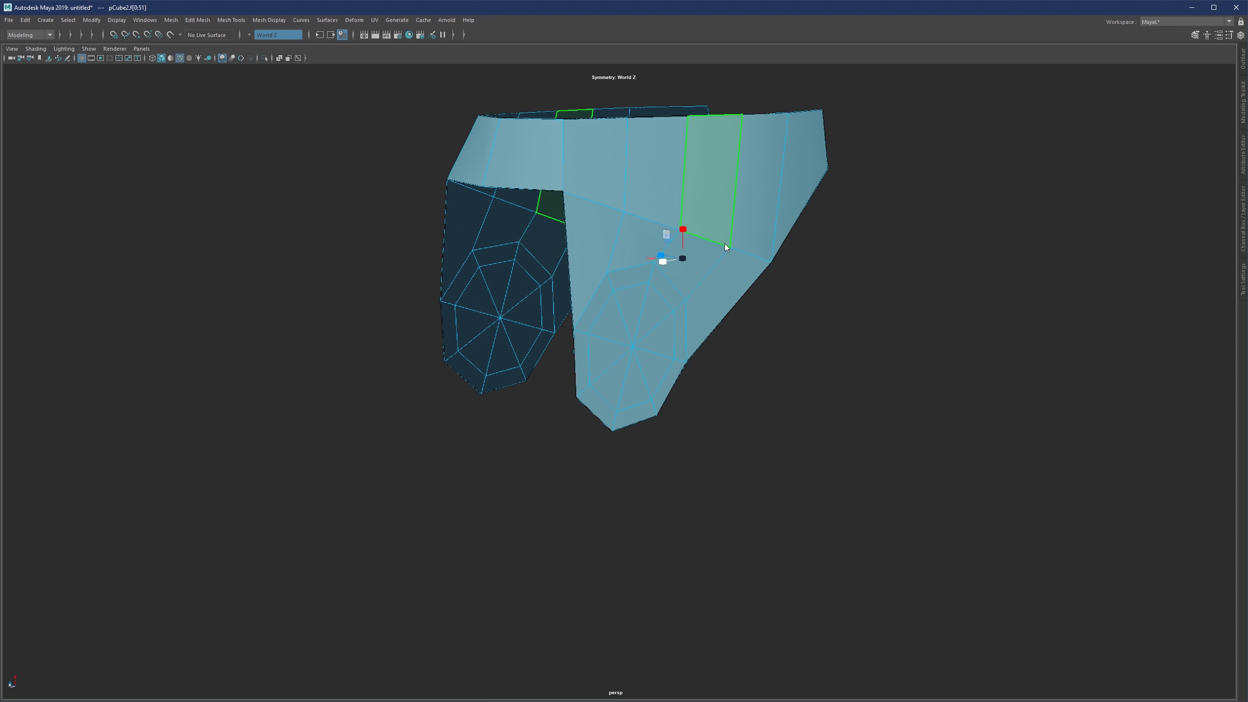
pyautogui.keyDown('shift'); pyautogui.moveTo(725, 244); pyautogui.dragTo(711, 413, button='right'); pyautogui.keyUp('shift')
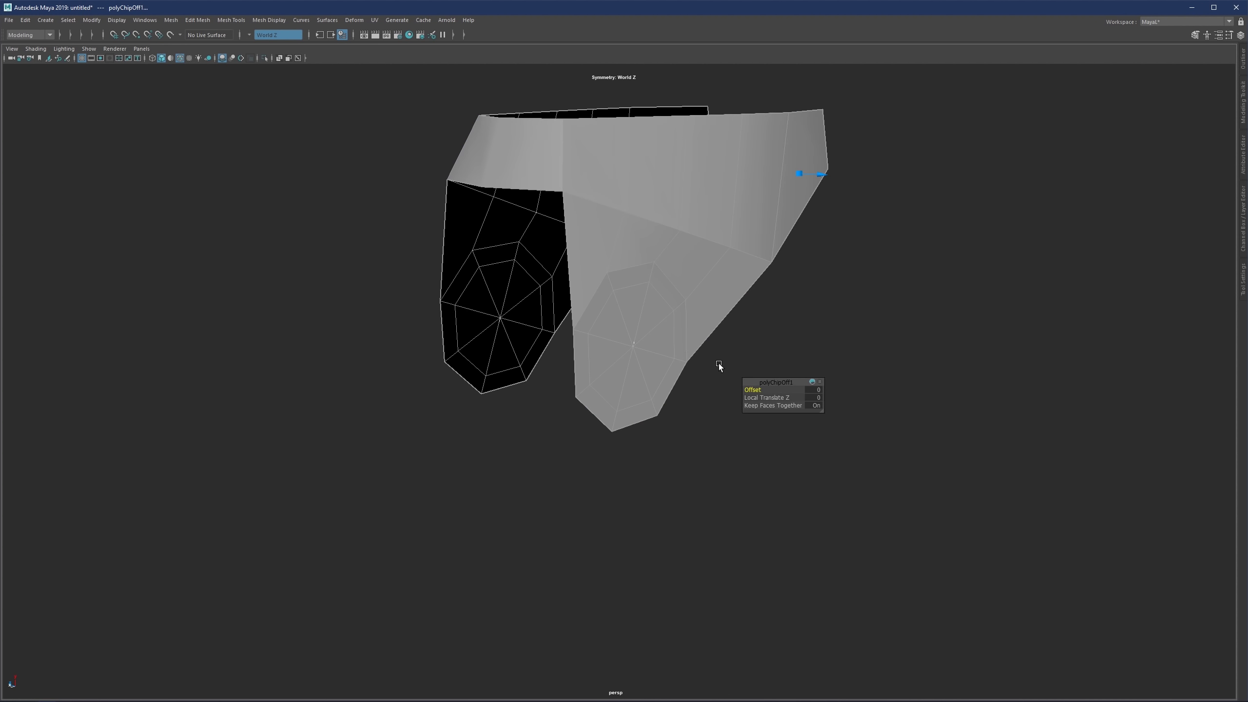
pyautogui.moveTo(763, 397); pyautogui.dragTo(748, 398)
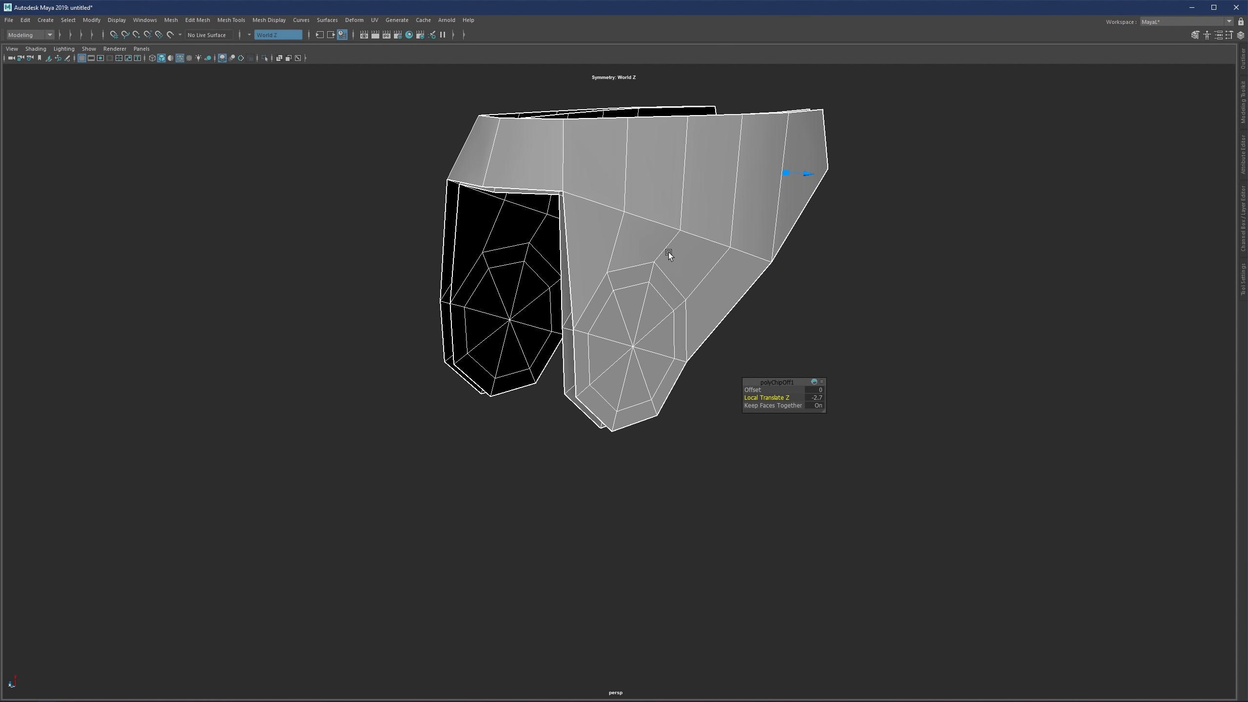
pyautogui.keyDown('alt'); pyautogui.moveTo(669, 256); pyautogui.dragTo(554, 254); pyautogui.keyUp('alt')
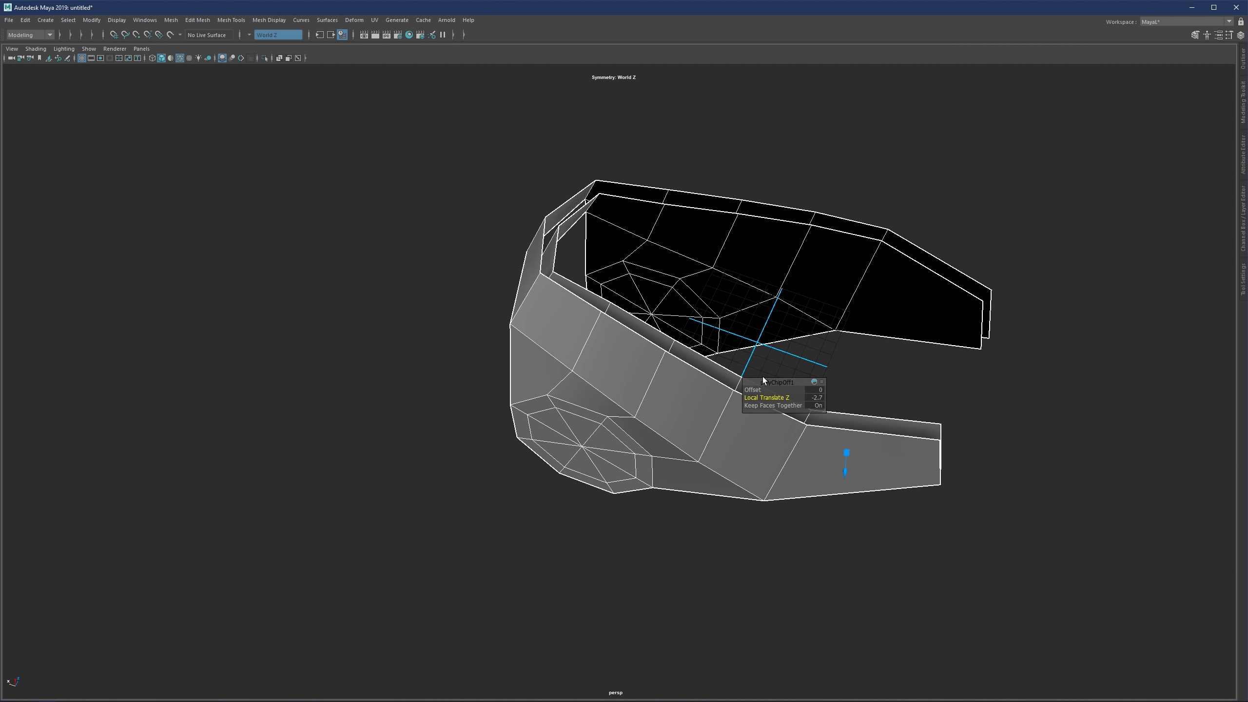
pyautogui.keyDown('alt'); pyautogui.moveTo(582, 233); pyautogui.dragTo(461, 254, button='middle'); pyautogui.keyUp('alt')
pyautogui.press('q')
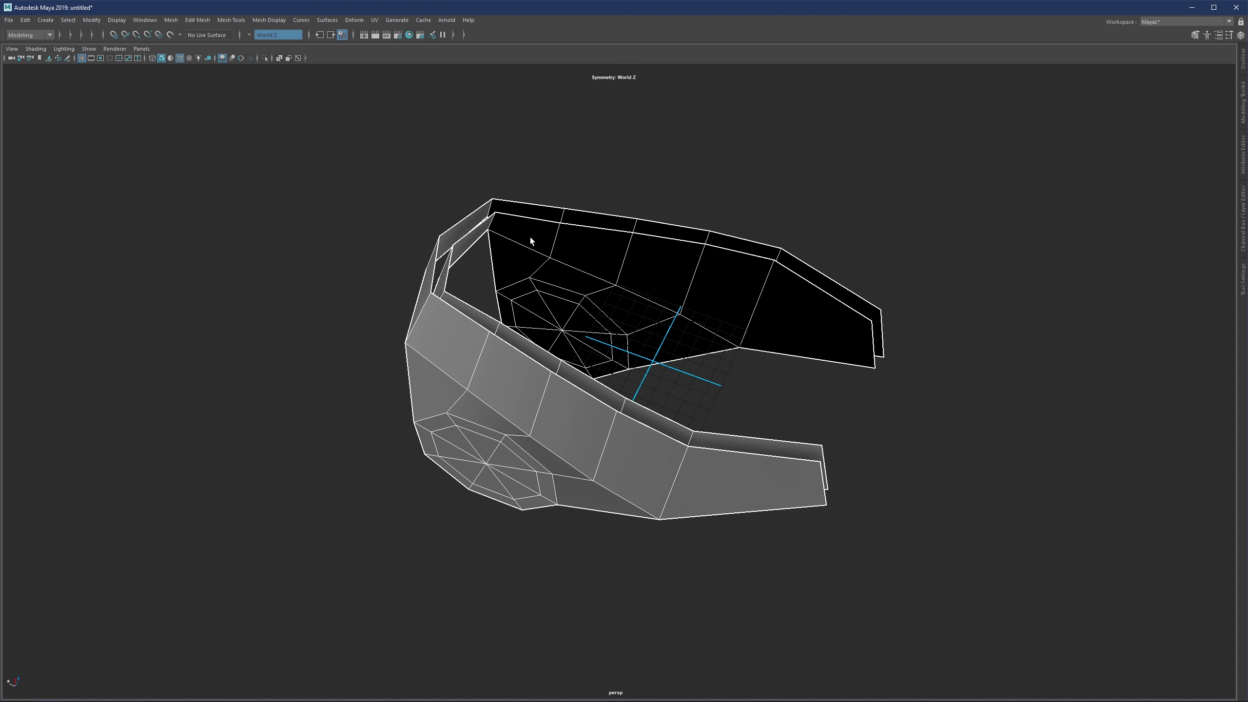
# Step: Isolate the duplicated inner shell in the viewport
pyautogui.click(542, 236)
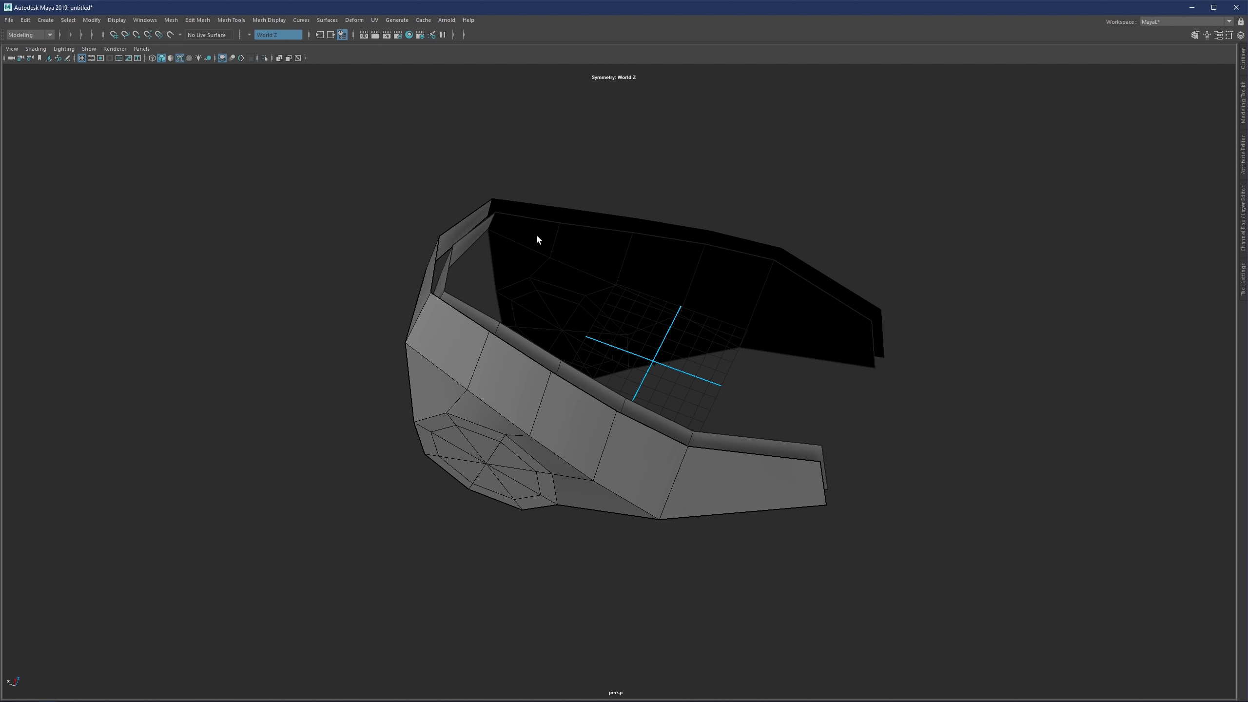
pyautogui.click(552, 235)
pyautogui.hotkey('ctrl', '1')
pyautogui.keyDown('alt'); pyautogui.moveTo(467, 251); pyautogui.dragTo(598, 270); pyautogui.keyUp('alt')
pyautogui.keyDown('alt'); pyautogui.moveTo(605, 314); pyautogui.dragTo(580, 279); pyautogui.keyUp('alt')
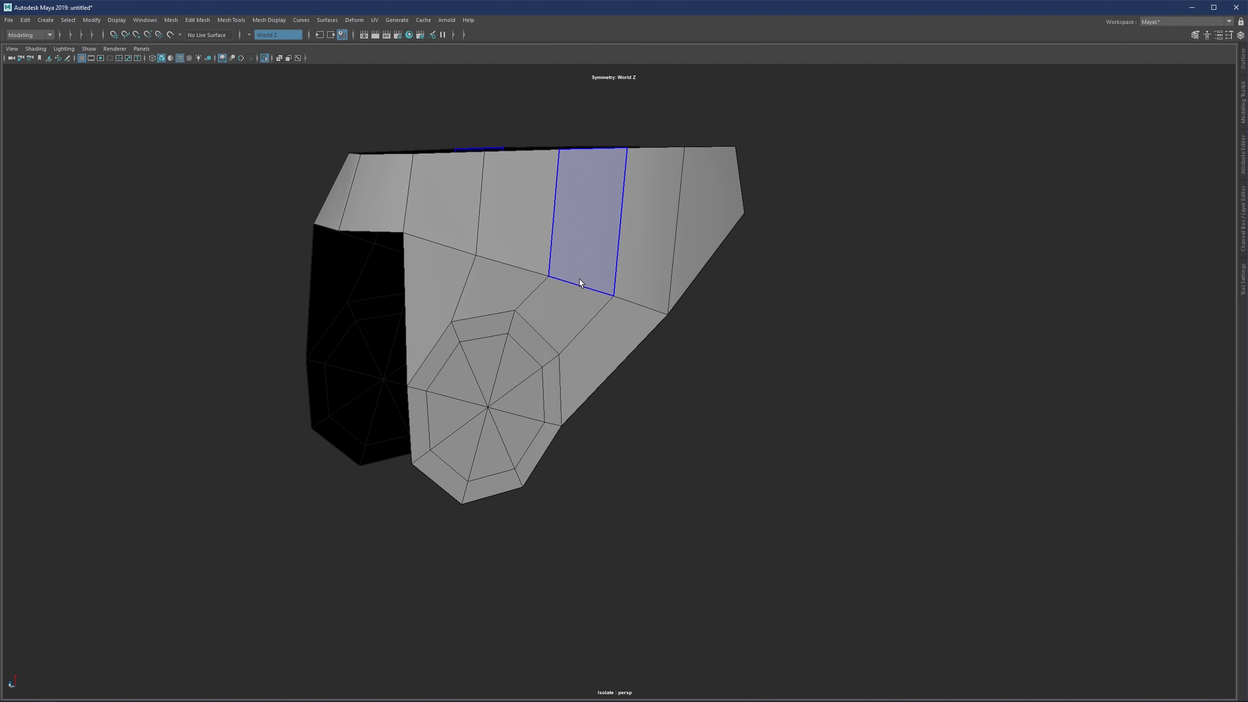
# Step: Reverse the normals of all the isolated inner shell's faces
pyautogui.click(597, 240)
pyautogui.click(673, 255)
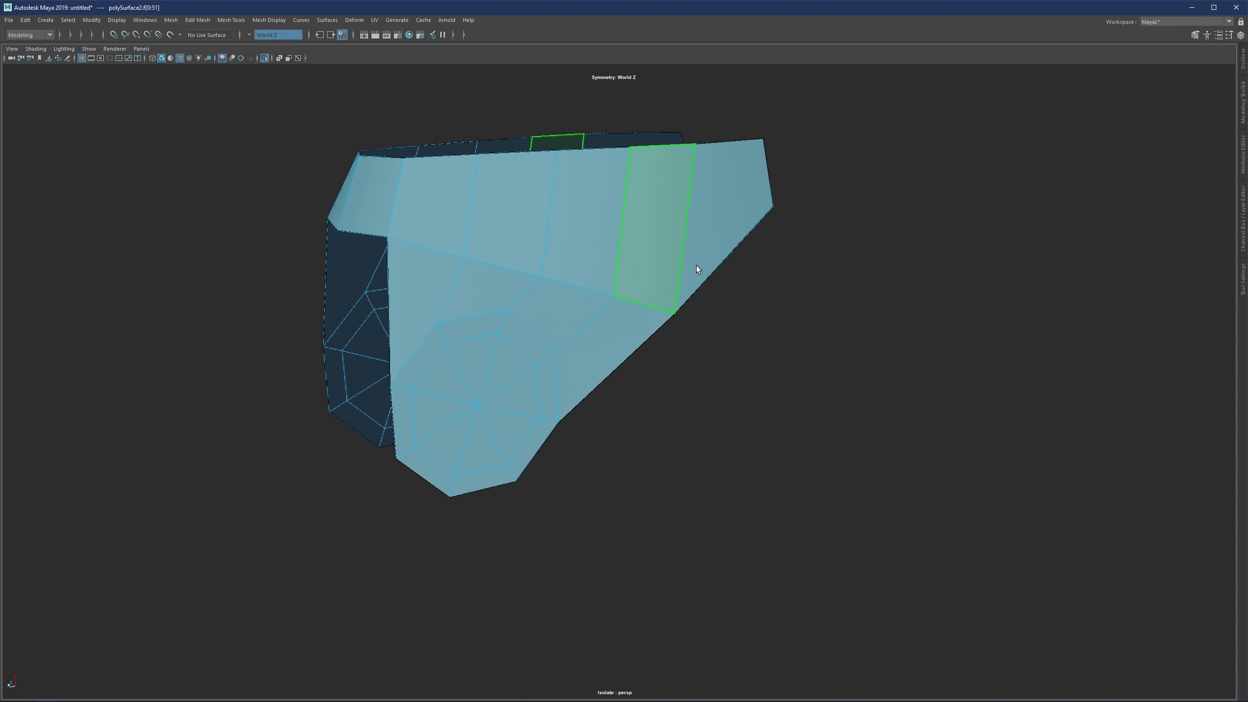
pyautogui.keyDown('shift'); pyautogui.rightClick(648, 207); pyautogui.keyUp('shift')
pyautogui.keyDown('shift'); pyautogui.moveTo(659, 237); pyautogui.dragTo(733, 222, button='right'); pyautogui.keyUp('shift')
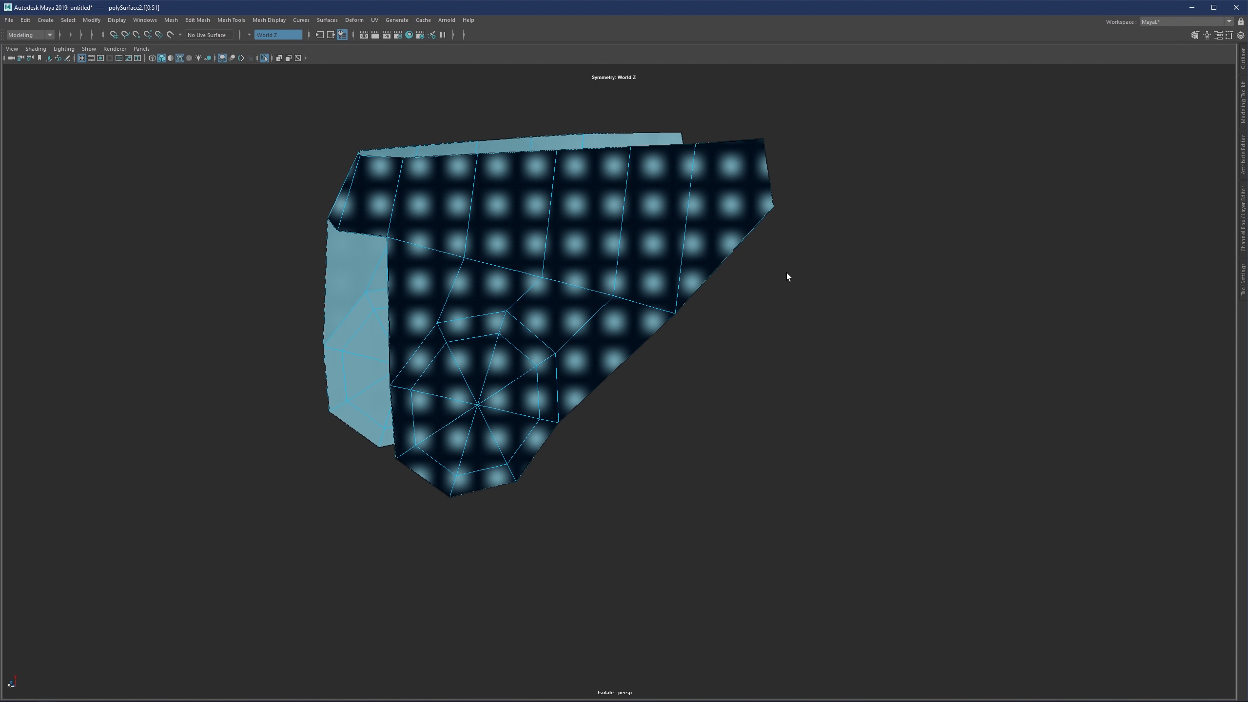
pyautogui.click(786, 274)
pyautogui.keyDown('alt'); pyautogui.moveTo(558, 318); pyautogui.dragTo(641, 232); pyautogui.keyUp('alt')
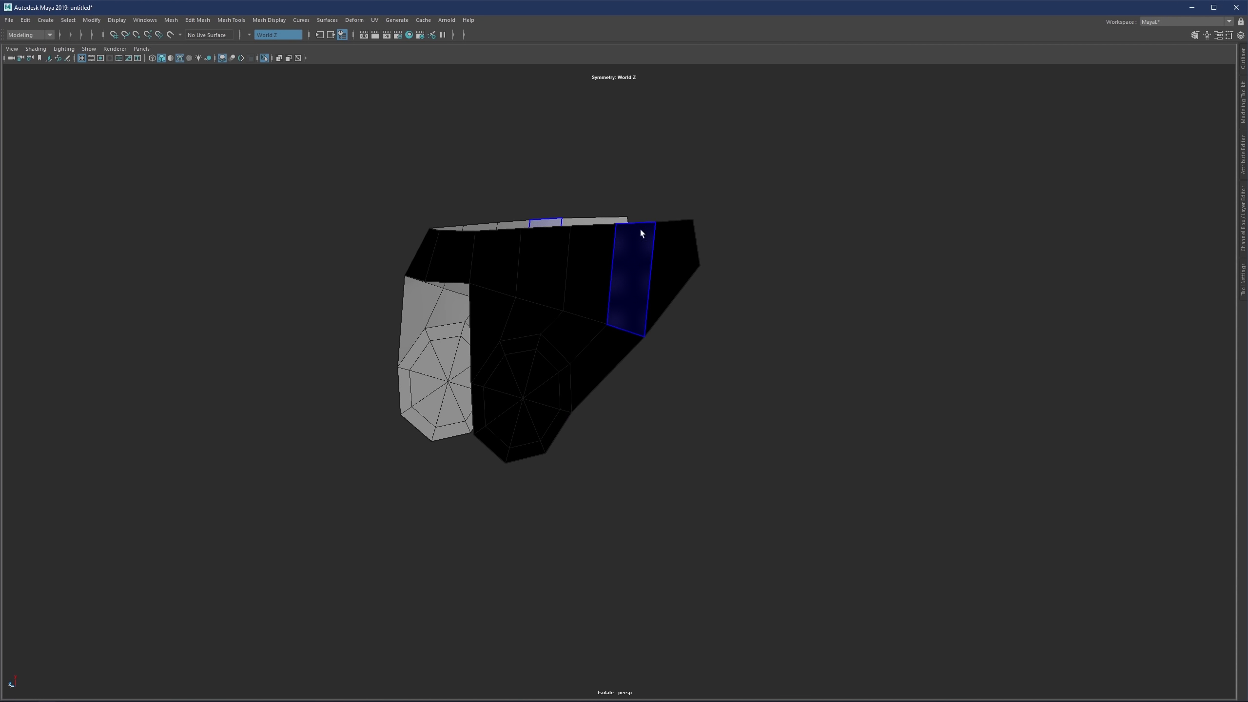
pyautogui.click(264, 22)
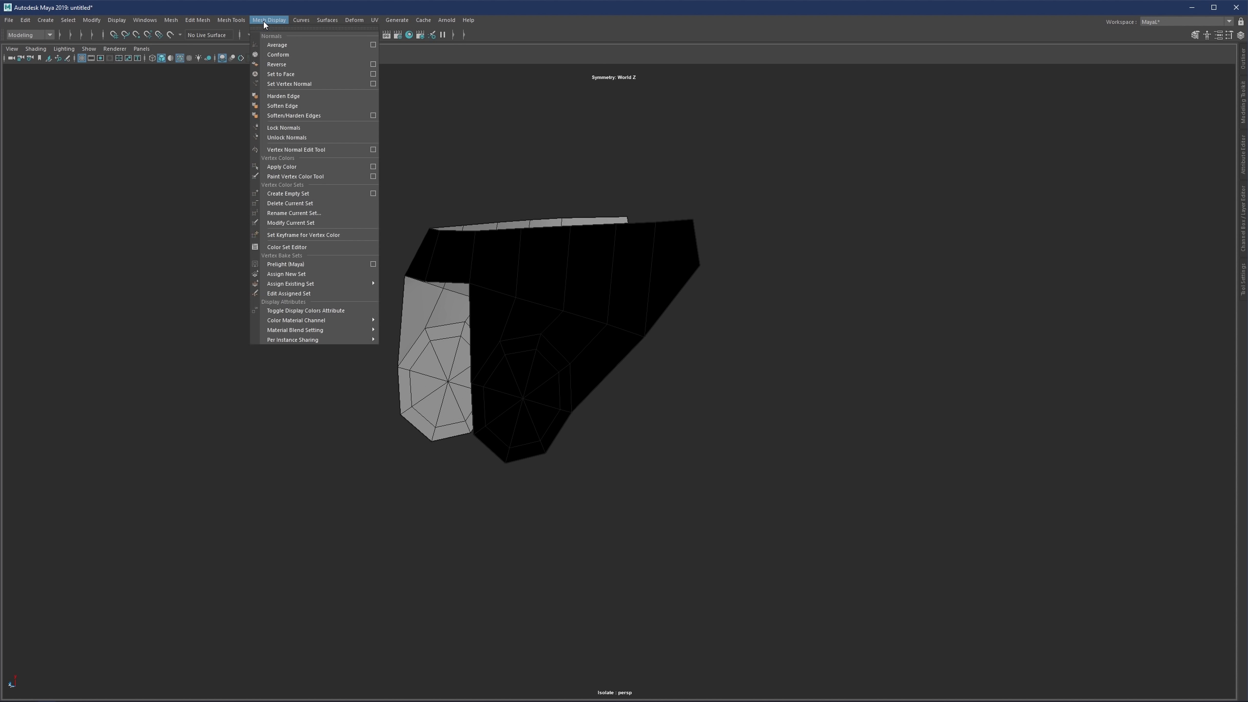
pyautogui.press('space')
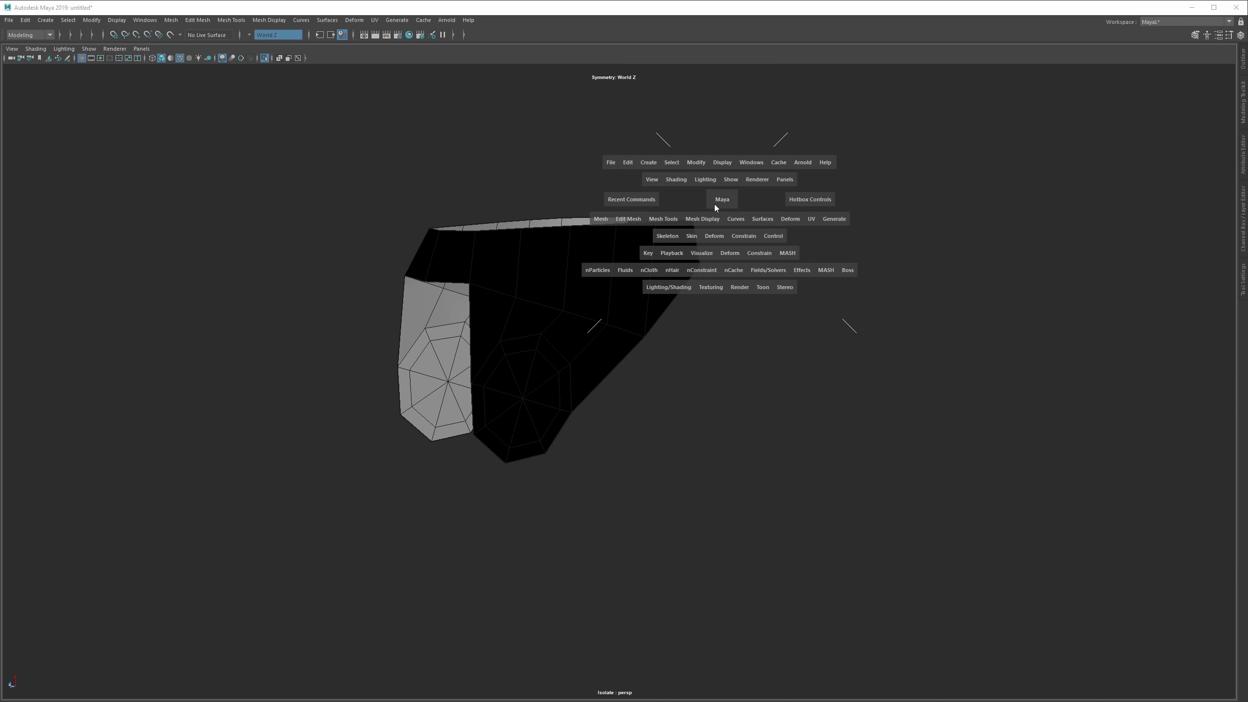
pyautogui.click(702, 219)
pyautogui.click(782, 275)
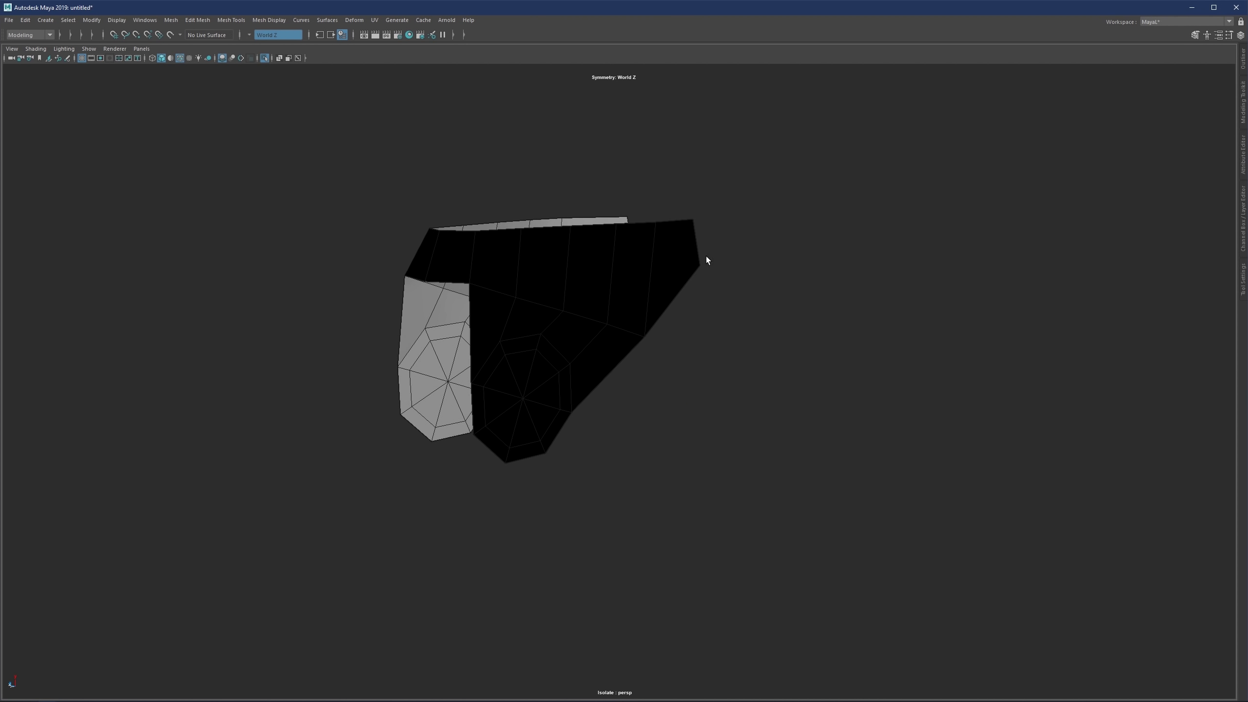
# Step: End the isolation and select the border edge loop of the inner shell
pyautogui.keyDown('alt'); pyautogui.moveTo(706, 256); pyautogui.dragTo(549, 282); pyautogui.keyUp('alt')
pyautogui.hotkey('ctrl', '1')
pyautogui.moveTo(549, 282); pyautogui.dragTo(552, 228, button='right')
pyautogui.moveTo(553, 231)
pyautogui.keyDown('alt'); pyautogui.mouseDown()
pyautogui.moveTo(571, 271)
pyautogui.moveTo(496, 309)
pyautogui.moveTo(649, 346)
pyautogui.moveTo(471, 228)
pyautogui.moveTo(453, 323)
pyautogui.moveTo(523, 229)
pyautogui.mouseUp(); pyautogui.keyUp('alt')
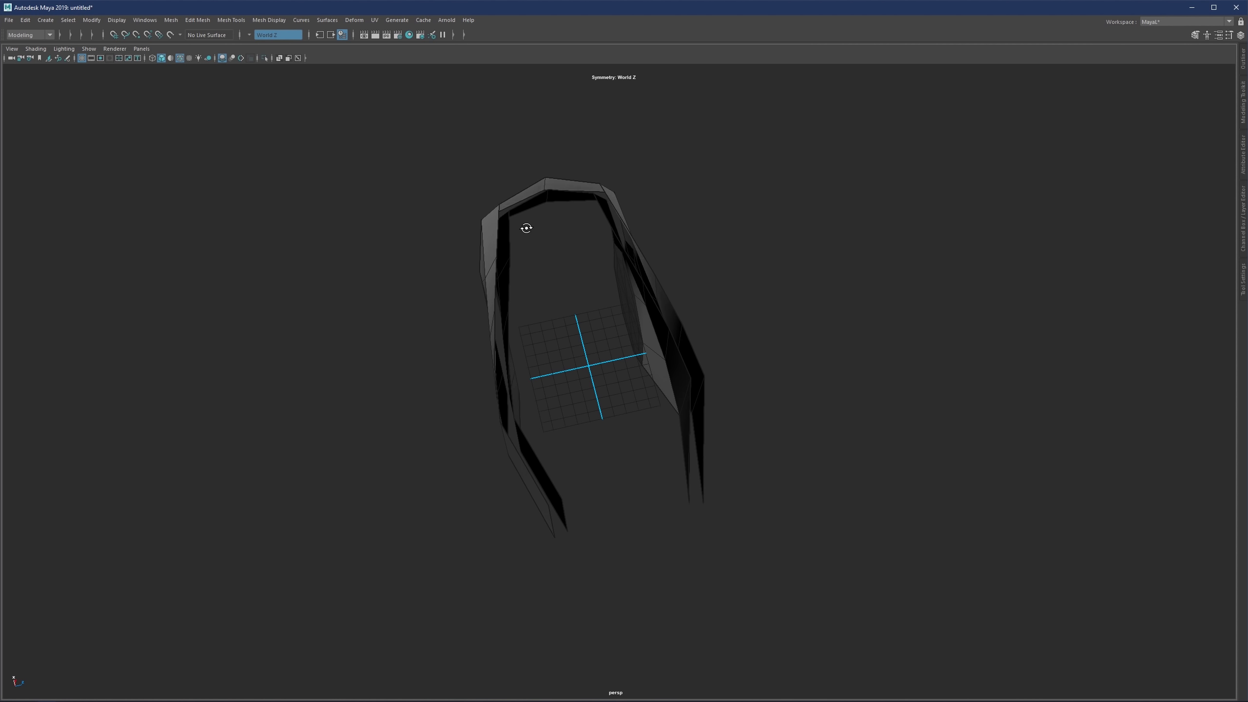
pyautogui.keyDown('alt'); pyautogui.moveTo(529, 184); pyautogui.dragTo(607, 164); pyautogui.keyUp('alt')
pyautogui.click(622, 157)
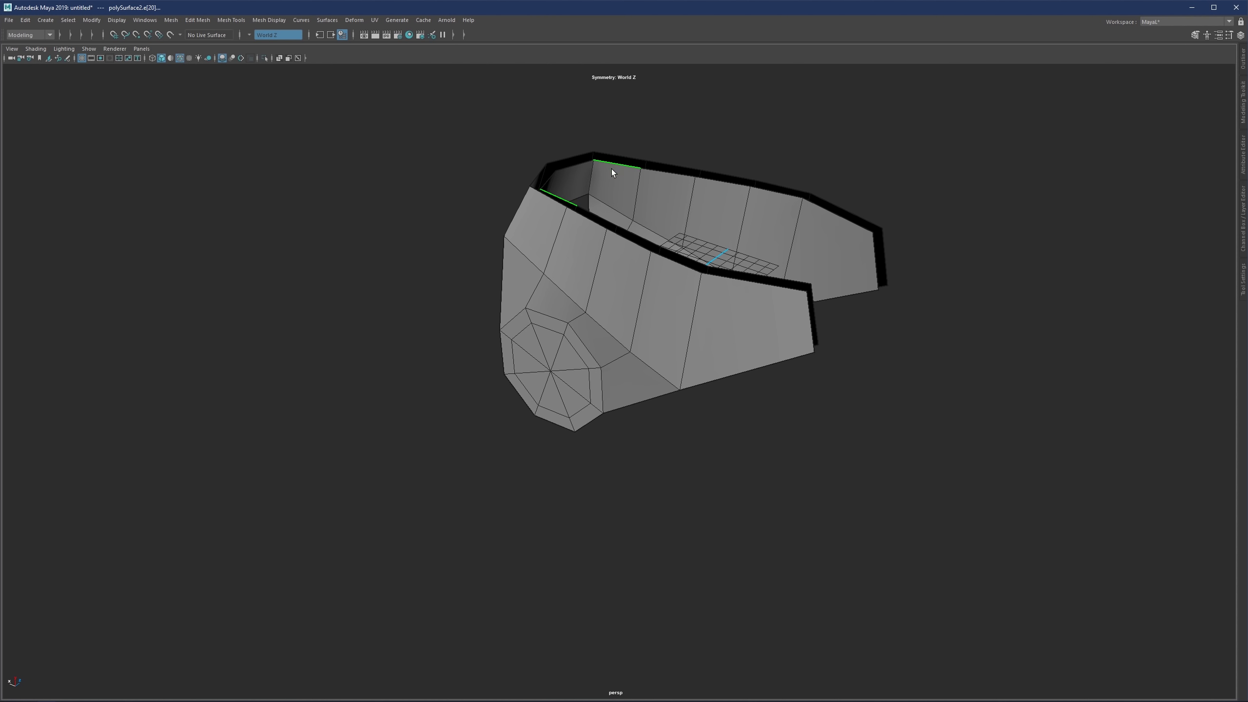
pyautogui.doubleClick(618, 170)
# Step: Combine the outer and inner shells into one mesh
pyautogui.moveTo(639, 227); pyautogui.dragTo(670, 198, button='right')
pyautogui.moveTo(537, 240); pyautogui.dragTo(556, 367, button='right')
pyautogui.keyDown('shift'); pyautogui.click(620, 205); pyautogui.keyUp('shift')
pyautogui.keyDown('shift'); pyautogui.click(610, 200); pyautogui.keyUp('shift')
pyautogui.keyDown('alt'); pyautogui.moveTo(600, 216); pyautogui.dragTo(583, 224); pyautogui.keyUp('alt')
pyautogui.click(585, 230)
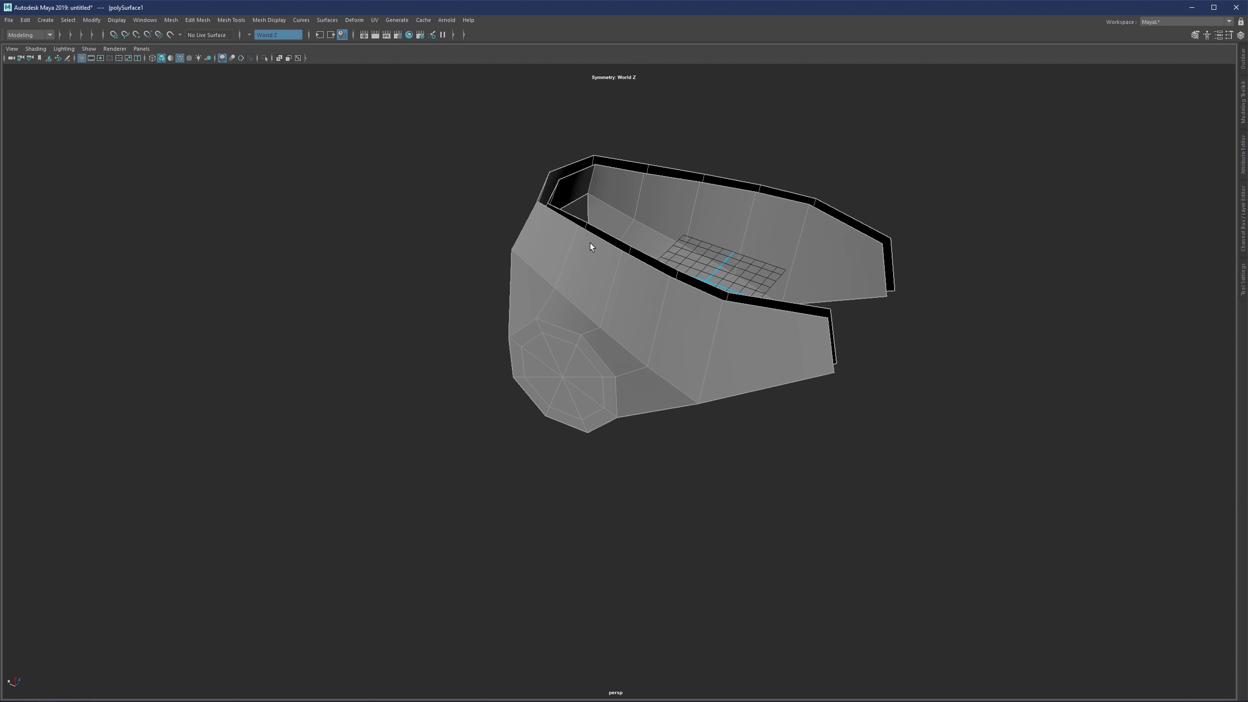
# Step: Bridge the border edges of the outer and inner shells to close the gap between them
pyautogui.moveTo(590, 243); pyautogui.dragTo(590, 212, button='right')
pyautogui.doubleClick(589, 236)
pyautogui.keyDown('alt'); pyautogui.moveTo(589, 236); pyautogui.dragTo(607, 267); pyautogui.keyUp('alt')
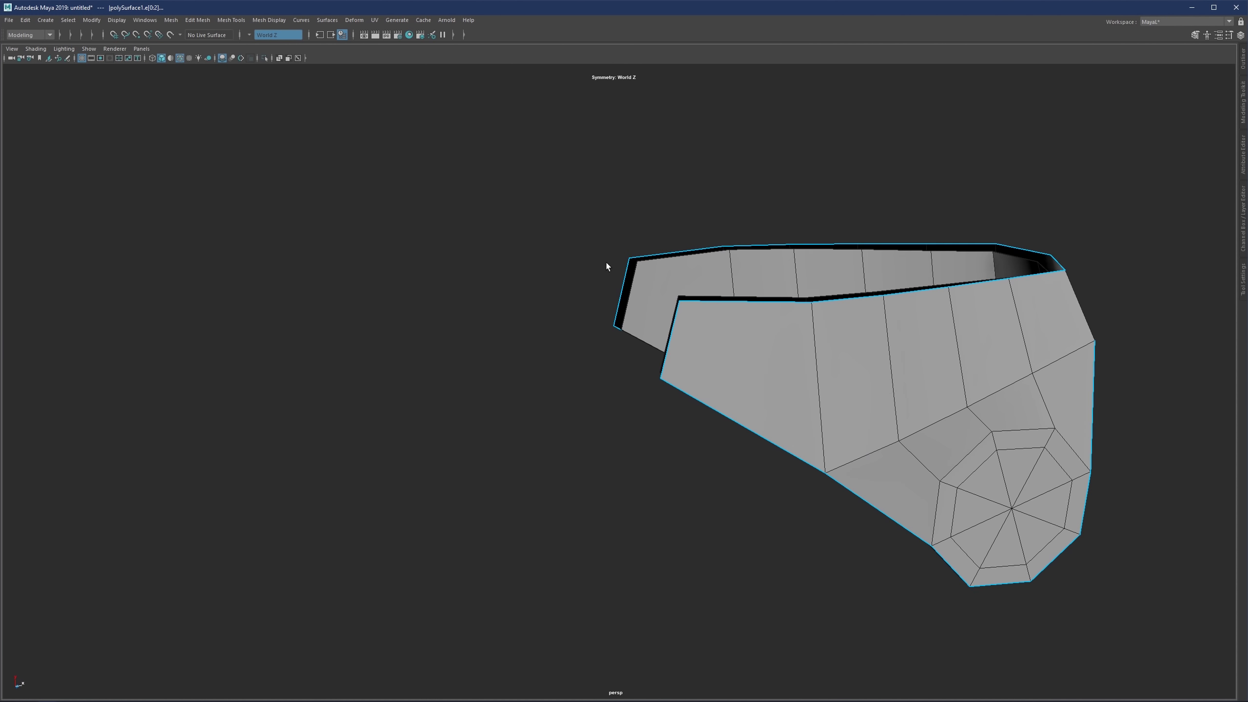
pyautogui.moveTo(574, 217); pyautogui.dragTo(565, 328, button='right')
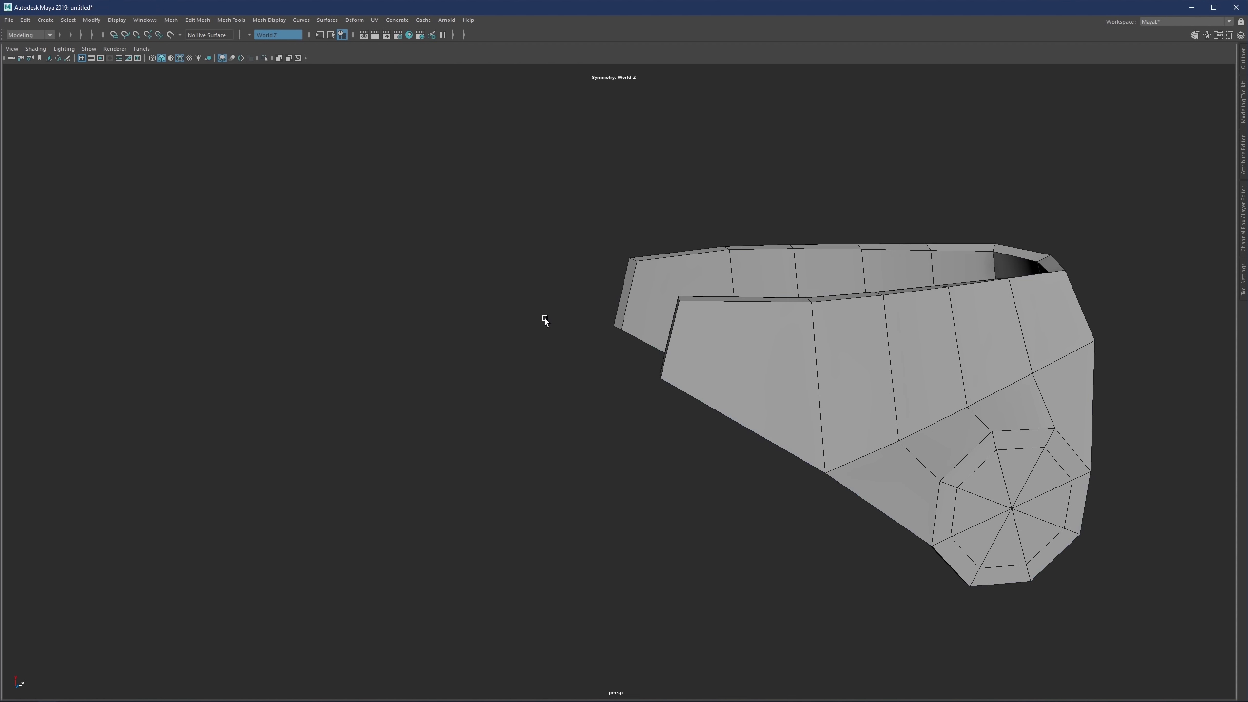
pyautogui.keyDown('alt'); pyautogui.moveTo(544, 320); pyautogui.dragTo(661, 287); pyautogui.keyUp('alt')
# Step: Scale the thickened shell slightly wider across its two legs
pyautogui.press('F8')
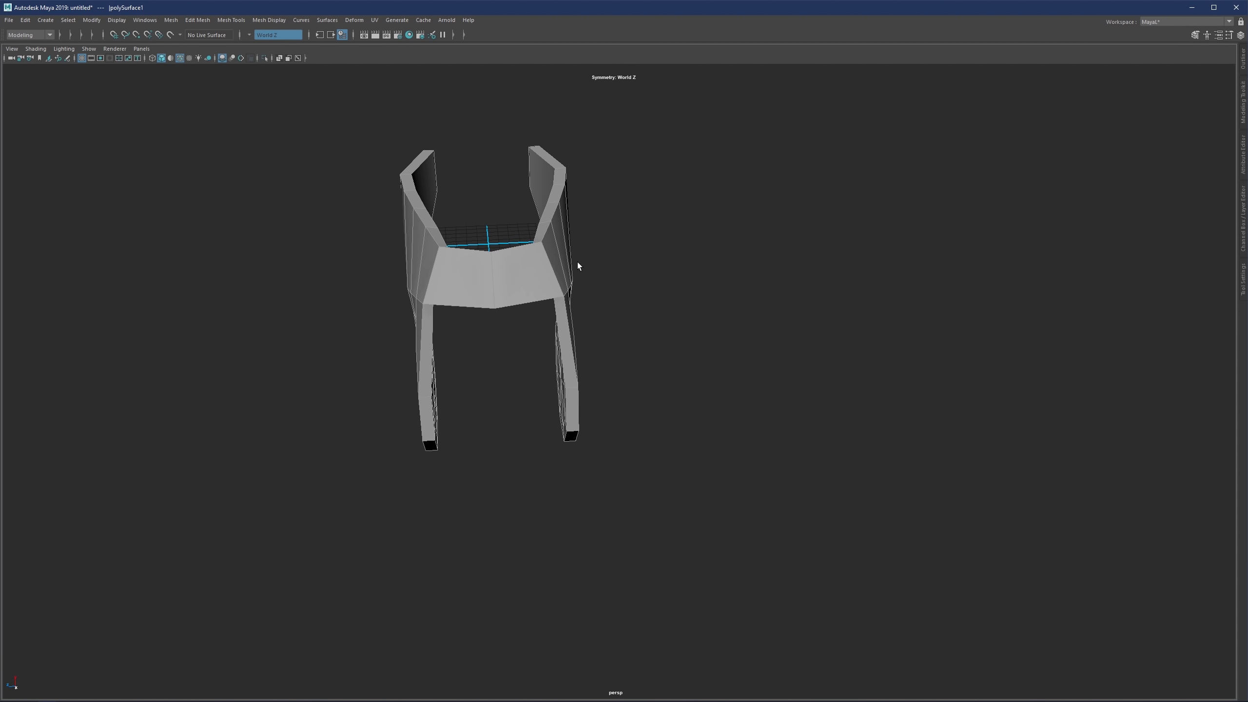
pyautogui.moveTo(463, 298); pyautogui.dragTo(458, 297)
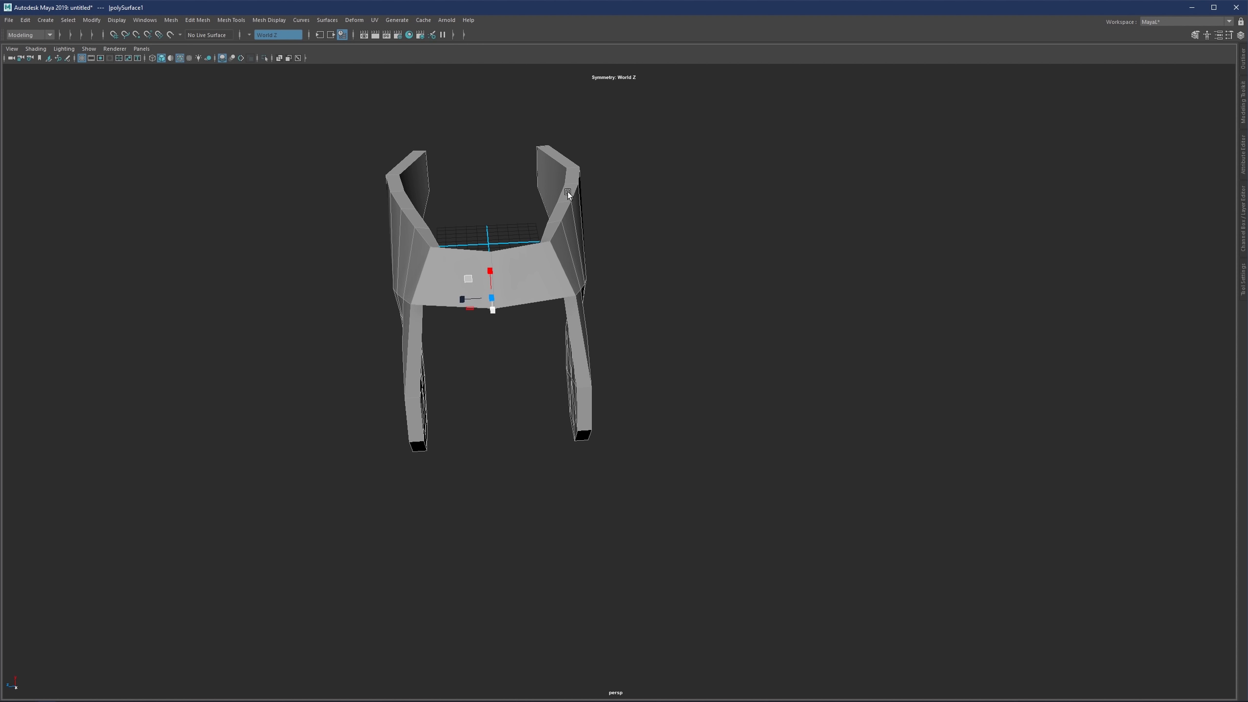
pyautogui.keyDown('alt'); pyautogui.moveTo(570, 236); pyautogui.dragTo(545, 224); pyautogui.keyUp('alt')
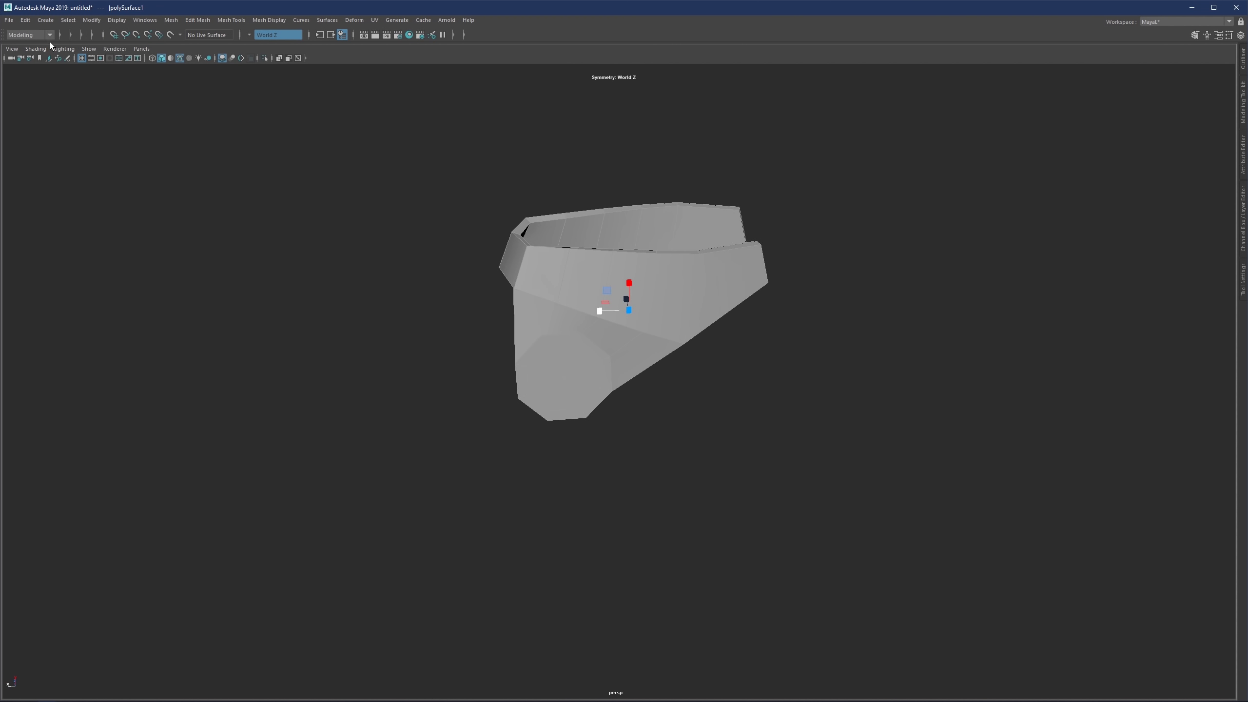
# Step: Select the loop of faces along the shell's upper rim and examine the rim's thickness
pyautogui.keyDown('alt'); pyautogui.moveTo(456, 168); pyautogui.dragTo(611, 242, button='right'); pyautogui.keyUp('alt')
pyautogui.press('F8')
pyautogui.keyDown('alt'); pyautogui.moveTo(534, 201); pyautogui.dragTo(534, 232); pyautogui.keyUp('alt')
pyautogui.press('F11')
pyautogui.click(823, 200)
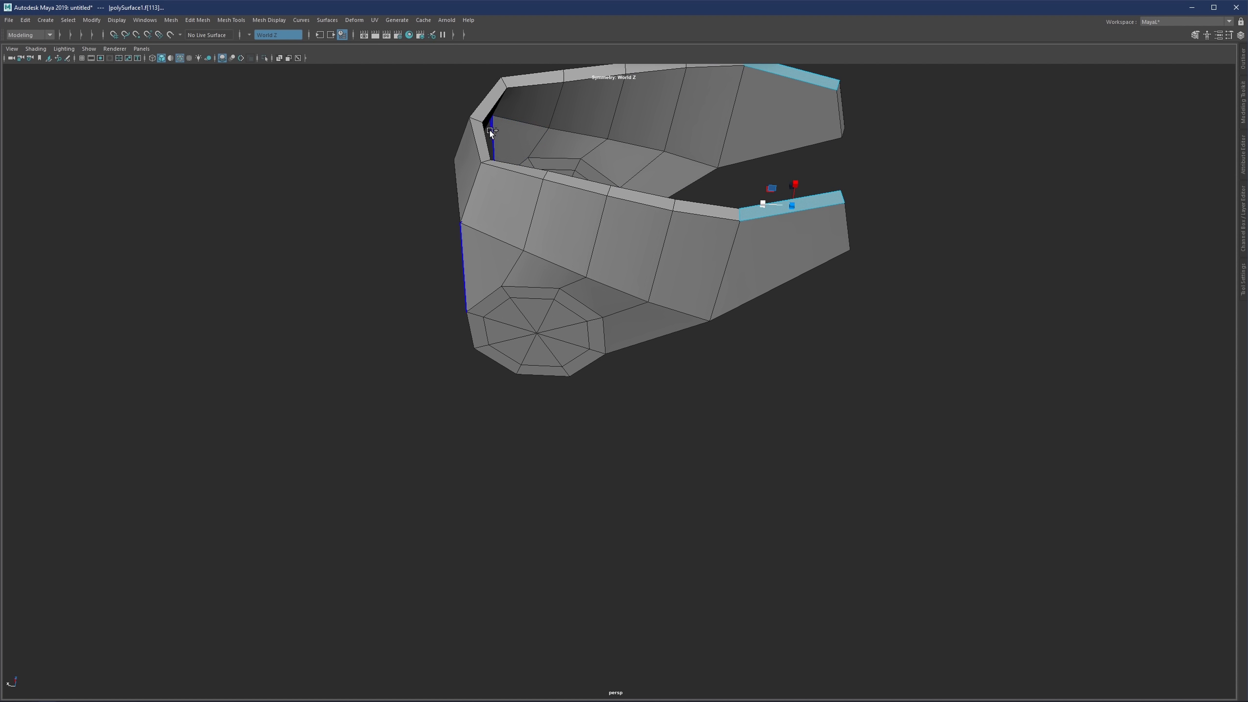
pyautogui.keyDown('alt'); pyautogui.moveTo(506, 136); pyautogui.dragTo(521, 101); pyautogui.keyUp('alt')
pyautogui.keyDown('alt'); pyautogui.moveTo(665, 100); pyautogui.dragTo(614, 273, button='middle'); pyautogui.keyUp('alt')
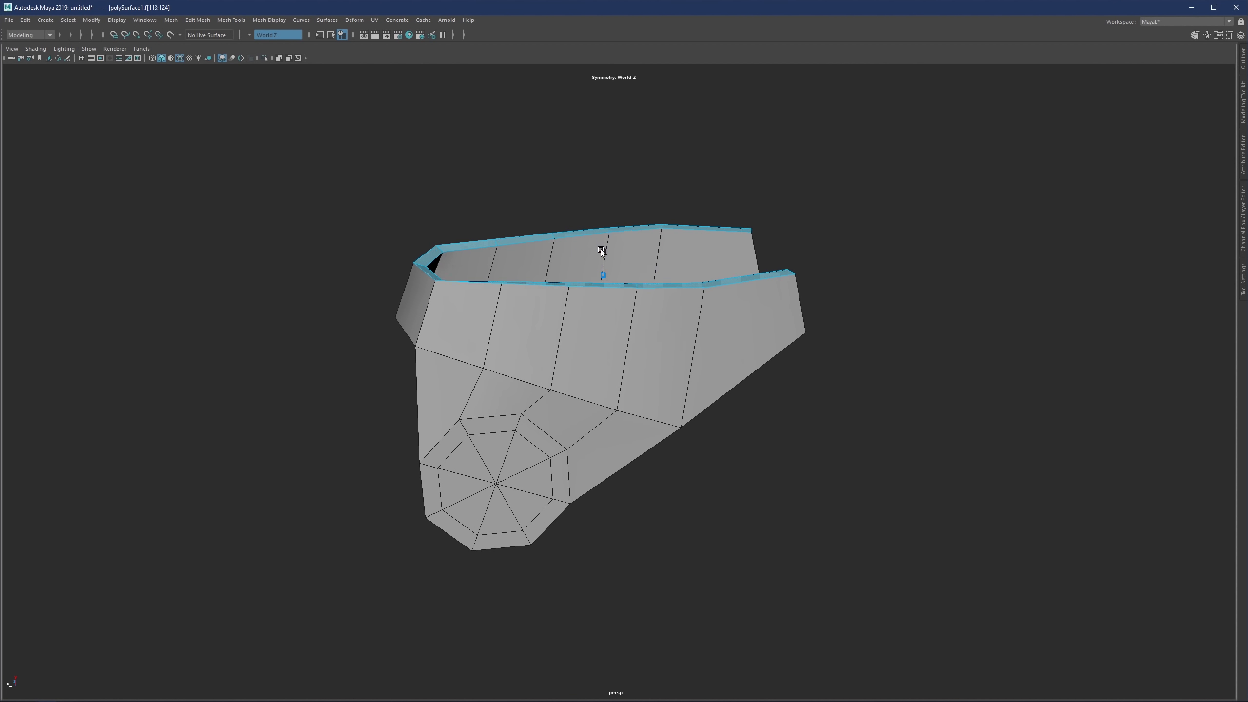
pyautogui.keyDown('alt'); pyautogui.moveTo(574, 274); pyautogui.dragTo(455, 282); pyautogui.keyUp('alt')
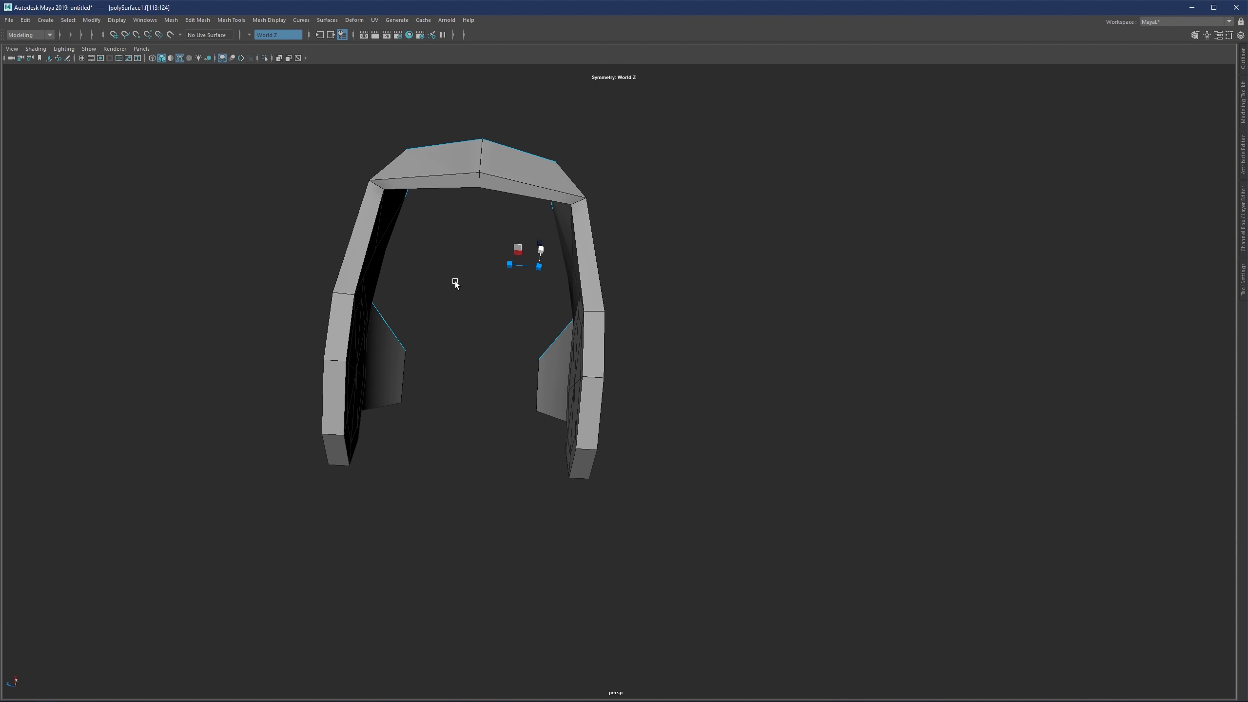
# Step: Examine the edges at the upper rim's front corner and preview the rim smoothed
pyautogui.press('F10')
pyautogui.doubleClick(525, 197)
pyautogui.click(557, 199)
pyautogui.press('w')
pyautogui.keyDown('alt'); pyautogui.moveTo(556, 199); pyautogui.dragTo(610, 254); pyautogui.keyUp('alt')
pyautogui.click(601, 231)
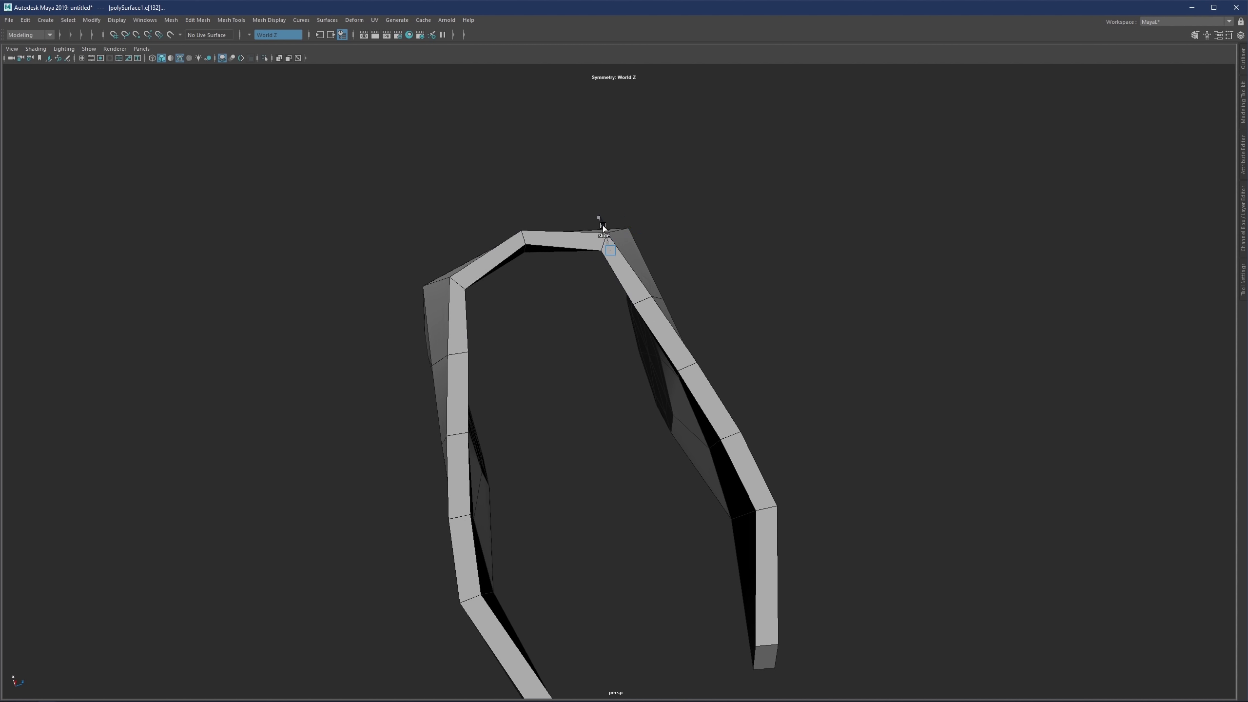
pyautogui.keyDown('alt'); pyautogui.moveTo(516, 274); pyautogui.dragTo(521, 256); pyautogui.keyUp('alt')
pyautogui.scroll(-2, 565, 285)
pyautogui.press('3')
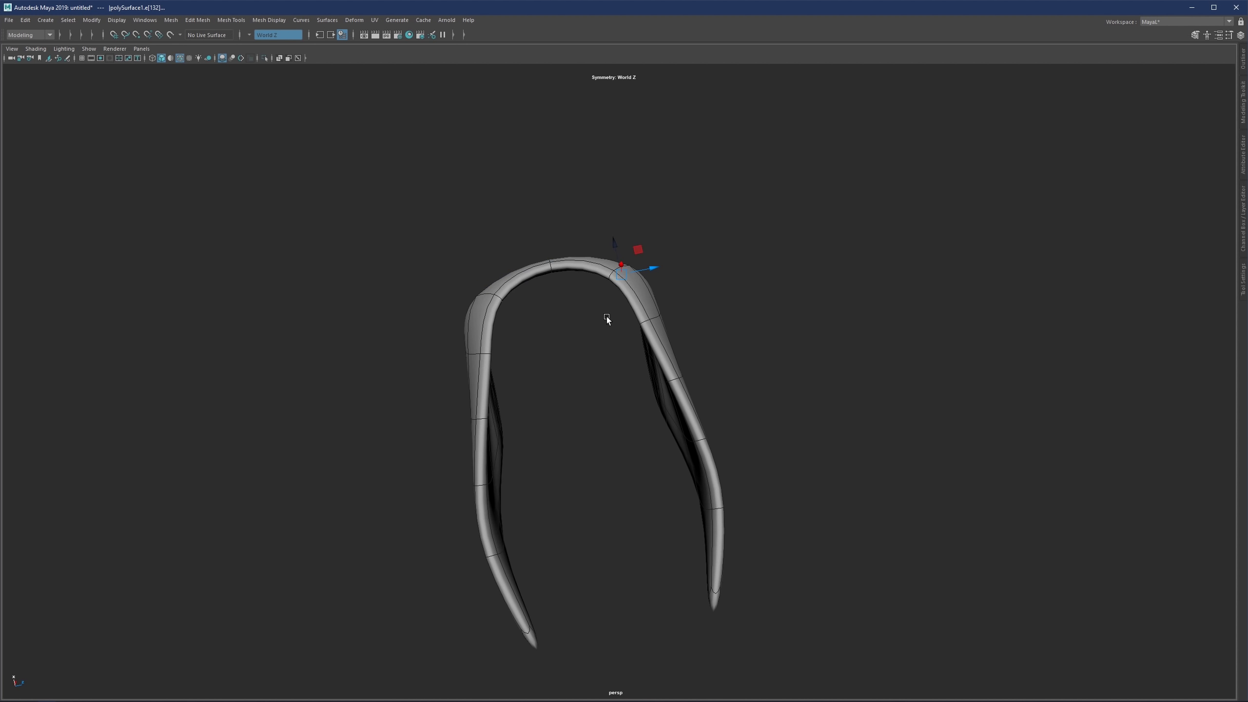
# Step: Compare the whole thickened shell's smoothed and unsmoothed forms
pyautogui.moveTo(607, 317); pyautogui.dragTo(718, 227, button='right')
pyautogui.click(688, 266)
pyautogui.scroll(-2, 616, 350)
pyautogui.keyDown('alt'); pyautogui.moveTo(616, 349); pyautogui.dragTo(622, 320); pyautogui.keyUp('alt')
pyautogui.click(593, 270)
pyautogui.press('1')
pyautogui.press('3')
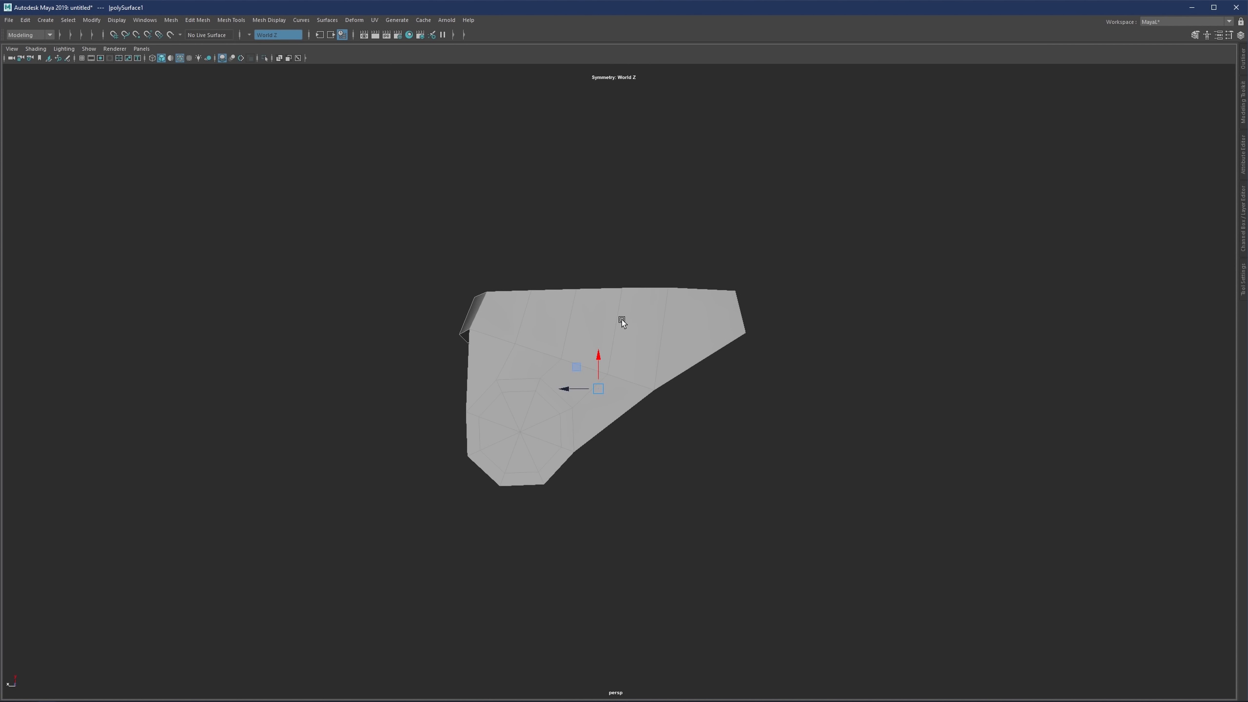
# Step: Inspect the border edges between the shell's outer surface, rim and inner surface
pyautogui.keyDown('alt'); pyautogui.moveTo(638, 259); pyautogui.dragTo(656, 325); pyautogui.keyUp('alt')
pyautogui.scroll(1, 656, 326)
pyautogui.keyDown('alt'); pyautogui.moveTo(656, 325); pyautogui.dragTo(624, 260, button='middle'); pyautogui.keyUp('alt')
pyautogui.moveTo(624, 260)
pyautogui.keyDown('alt'); pyautogui.mouseDown()
pyautogui.moveTo(624, 235)
pyautogui.moveTo(634, 263)
pyautogui.mouseUp(); pyautogui.keyUp('alt')
pyautogui.moveTo(634, 263); pyautogui.dragTo(635, 247, button='right')
pyautogui.keyDown('alt'); pyautogui.moveTo(635, 248); pyautogui.dragTo(621, 252); pyautogui.keyUp('alt')
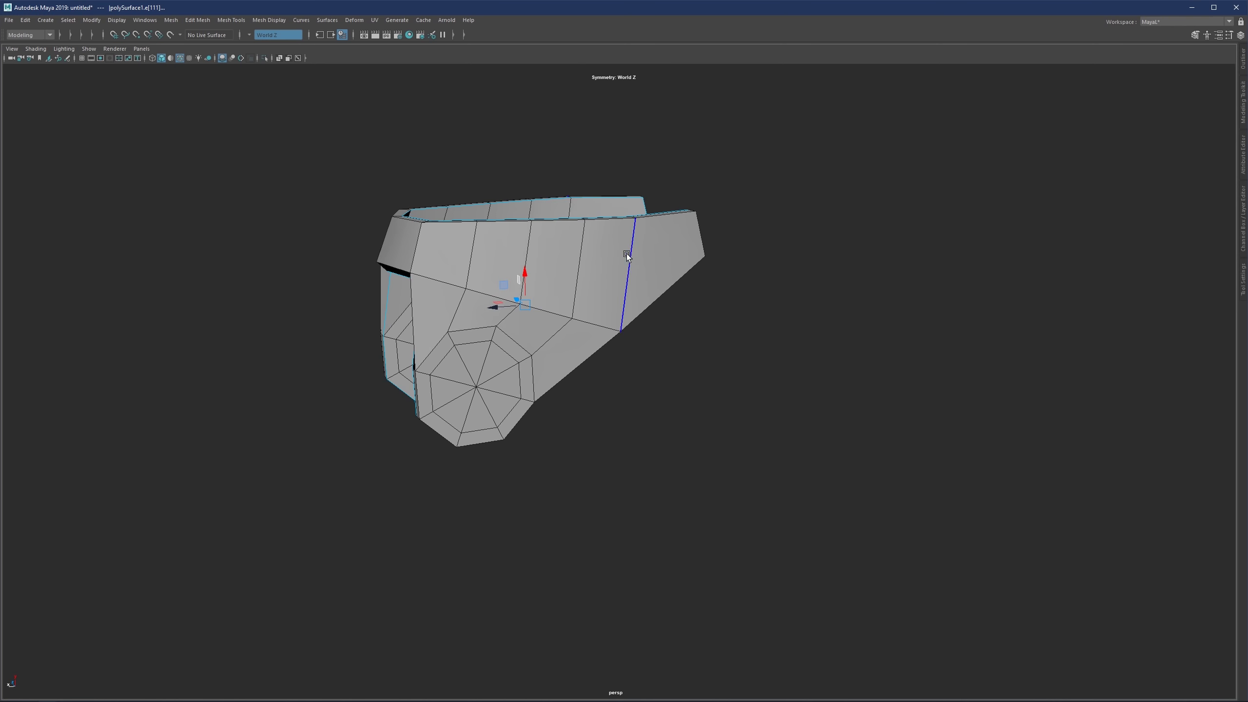
pyautogui.keyDown('alt'); pyautogui.moveTo(634, 258); pyautogui.dragTo(664, 258); pyautogui.keyUp('alt')
pyautogui.keyDown('alt'); pyautogui.moveTo(571, 304); pyautogui.dragTo(523, 301); pyautogui.keyUp('alt')
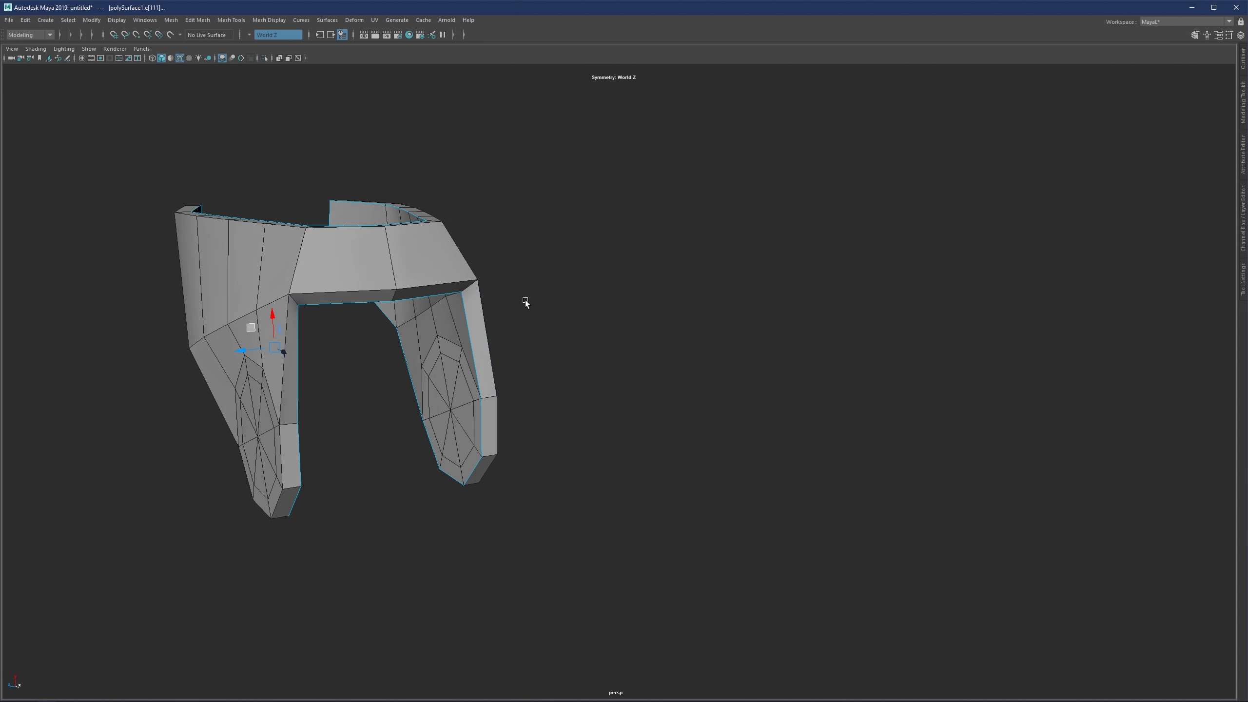
# Step: Try to smooth all of the thickened shell's faces, and undo the smoothing
pyautogui.moveTo(492, 301); pyautogui.dragTo(461, 298, button='right')
pyautogui.click(462, 295)
pyautogui.keyDown('alt'); pyautogui.moveTo(463, 294); pyautogui.dragTo(692, 247); pyautogui.keyUp('alt')
pyautogui.click(795, 319)
pyautogui.doubleClick(631, 266)
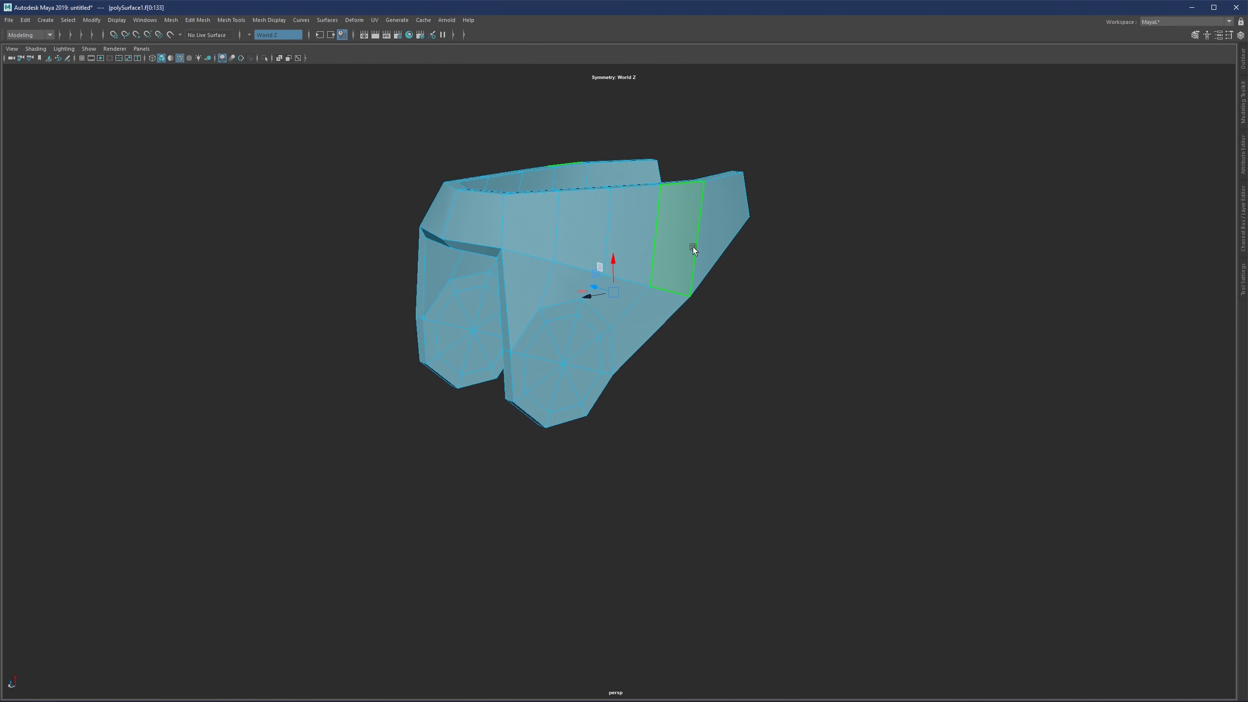
pyautogui.keyDown('shift'); pyautogui.rightClick(736, 234); pyautogui.keyUp('shift')
pyautogui.keyDown('shift'); pyautogui.moveTo(735, 235); pyautogui.dragTo(724, 283, button='right'); pyautogui.keyUp('shift')
pyautogui.click(743, 286)
pyautogui.keyDown('alt'); pyautogui.moveTo(575, 293); pyautogui.dragTo(646, 304); pyautogui.keyUp('alt')
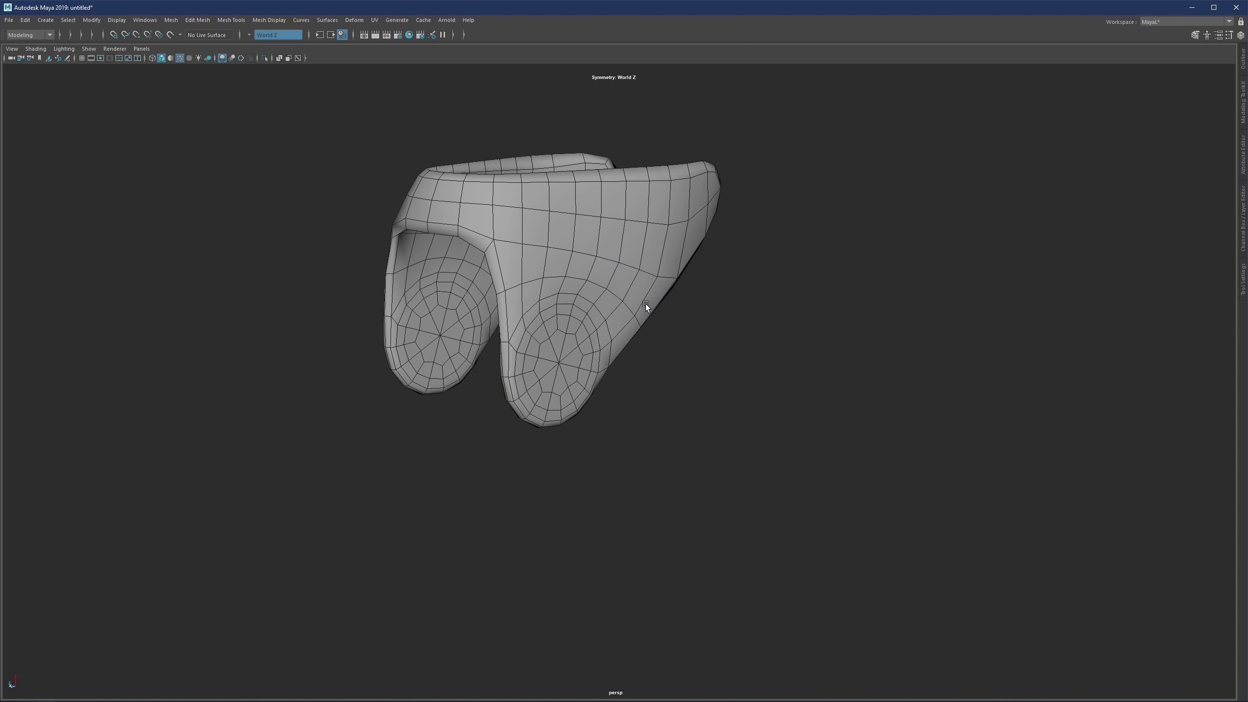
pyautogui.hotkey('ctrl', 'z')
pyautogui.hotkey('ctrl', 'z')
pyautogui.hotkey('ctrl', 'z')
# Step: Preview the shell smoothed and turn off the wireframe overlay on shaded objects
pyautogui.press('3')
pyautogui.moveTo(693, 292); pyautogui.dragTo(724, 269, button='right')
pyautogui.click(725, 270)
pyautogui.moveTo(707, 268)
pyautogui.keyDown('alt'); pyautogui.mouseDown()
pyautogui.moveTo(607, 256)
pyautogui.moveTo(589, 274)
pyautogui.moveTo(558, 261)
pyautogui.mouseUp(); pyautogui.keyUp('alt')
pyautogui.scroll(-4, 598, 270)
pyautogui.click(179, 57)
pyautogui.scroll(3, 500, 271)
# Step: Return the shell to its unsmoothed display and open the attributes of its blinn1 material
pyautogui.click(568, 248)
pyautogui.press('1')
pyautogui.moveTo(576, 244); pyautogui.dragTo(634, 514, button='right')
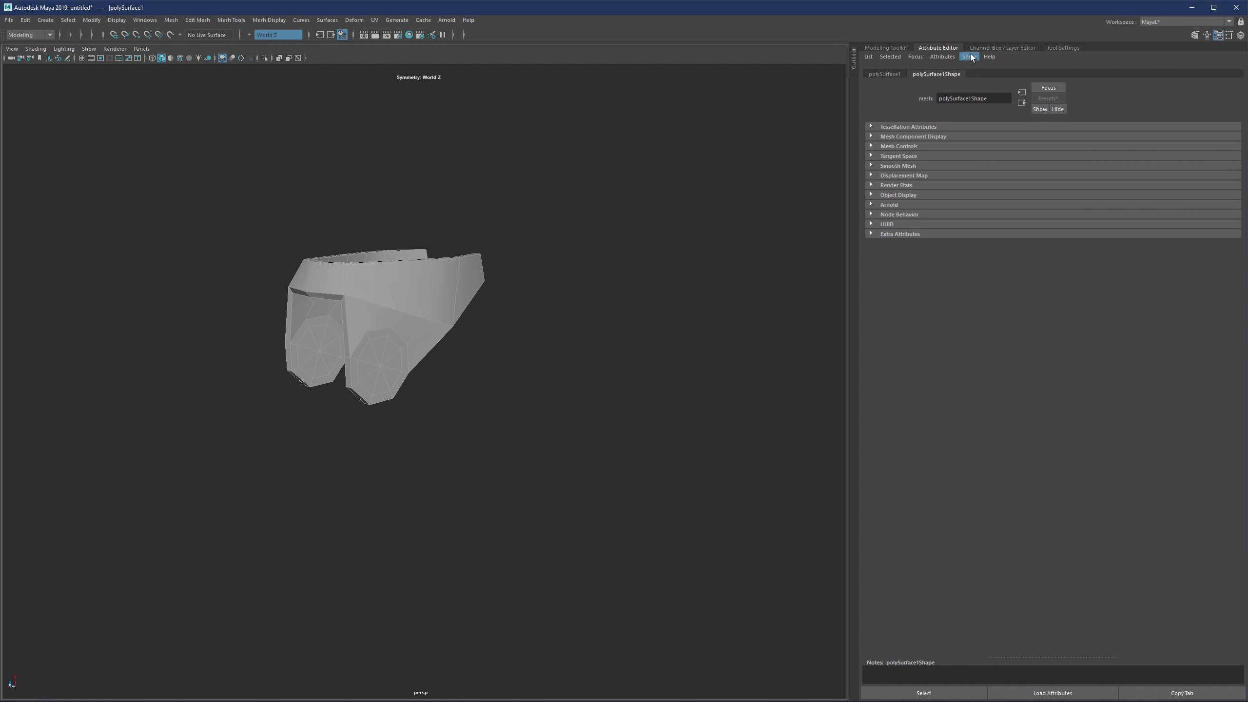
pyautogui.click(916, 56)
pyautogui.click(938, 75)
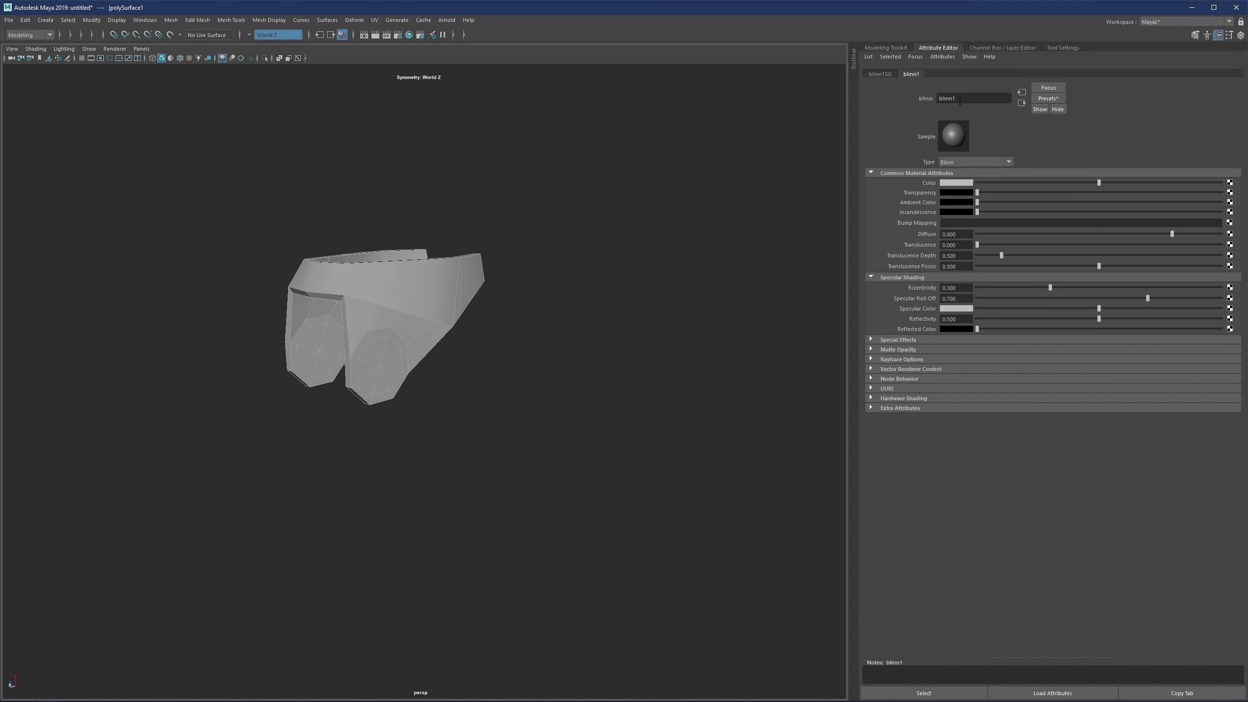
# Step: Apply a saved dark preset to the shell's blinn1 material
pyautogui.click(1048, 99)
pyautogui.moveTo(1097, 124)
pyautogui.click(1150, 127)
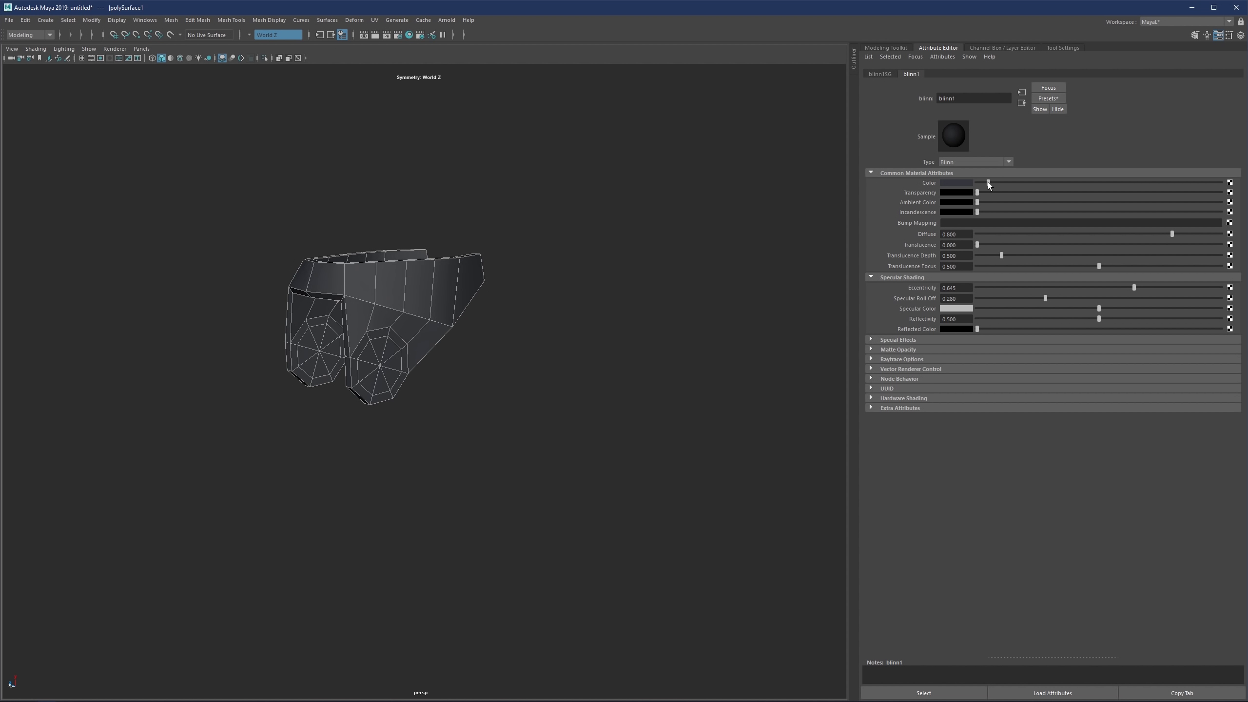
# Step: Hide the Attribute Editor, preview the shell smoothed, and return it to its unsmoothed display
pyautogui.click(938, 48)
pyautogui.press('3')
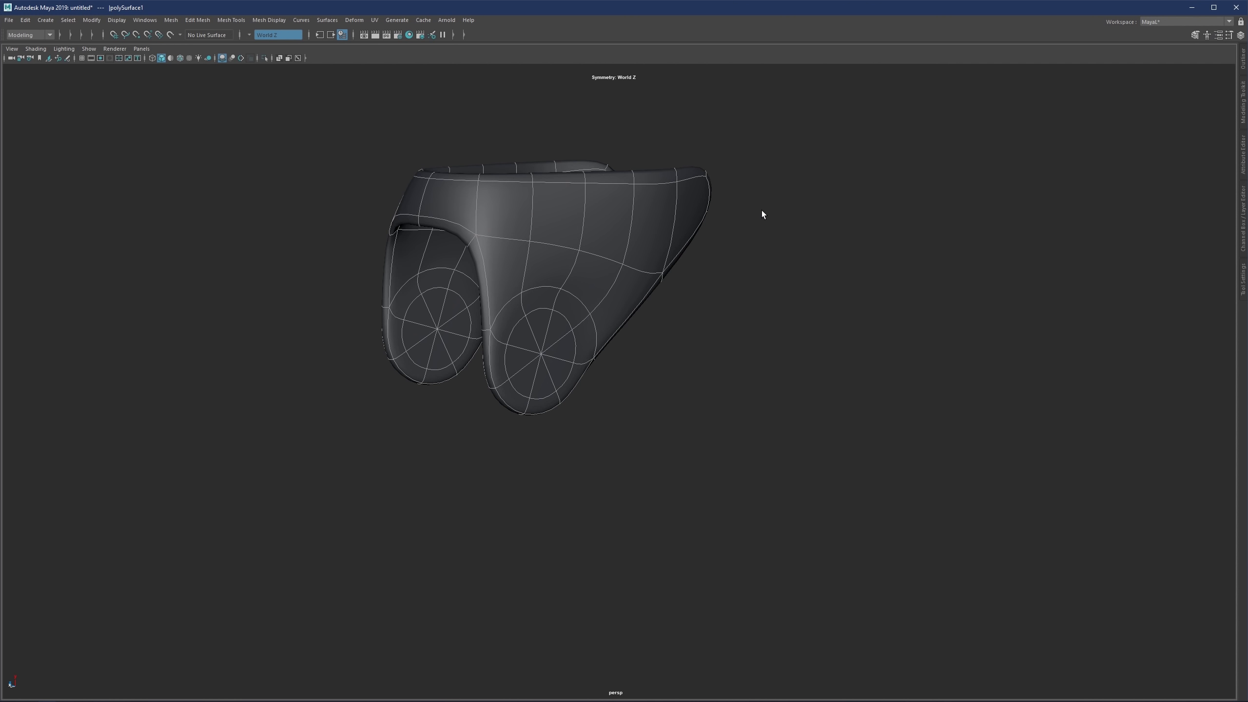
pyautogui.keyDown('alt'); pyautogui.moveTo(762, 211); pyautogui.dragTo(607, 252); pyautogui.keyUp('alt')
pyautogui.press('1')
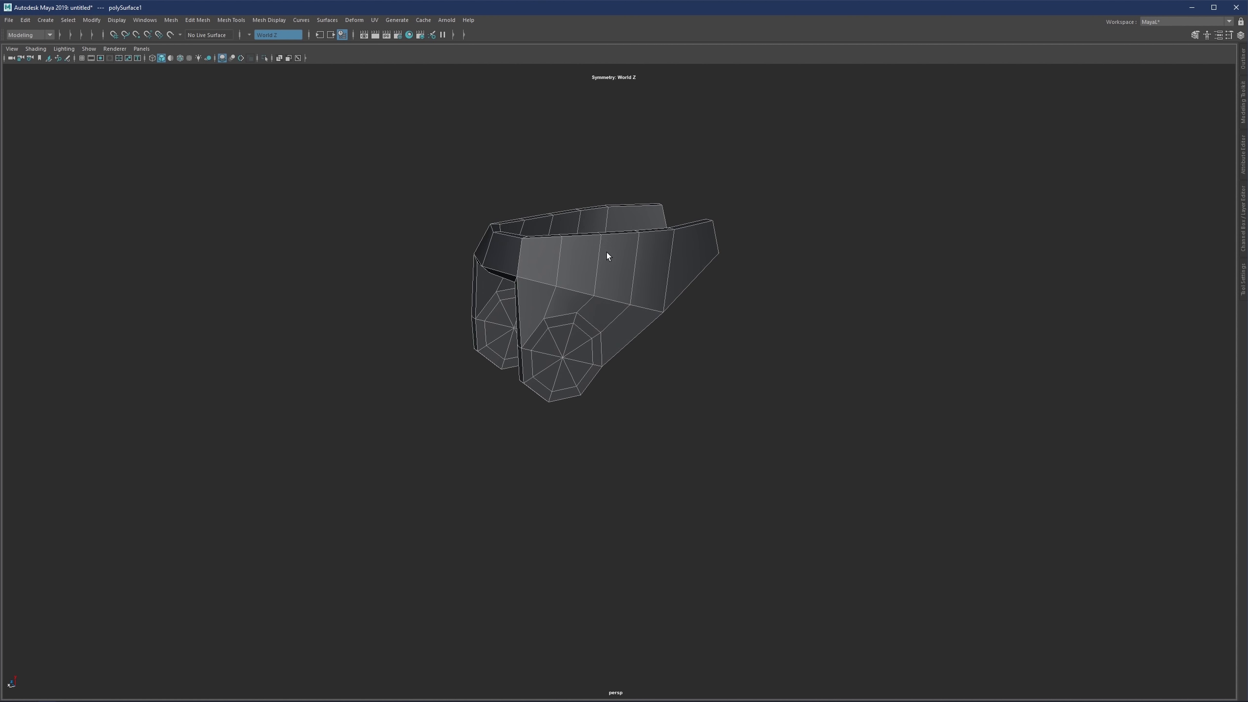
# Step: Select all of the shell's faces, preview the shell smoothed, and clear the selection to examine its shading
pyautogui.press('F11')
pyautogui.click(608, 275)
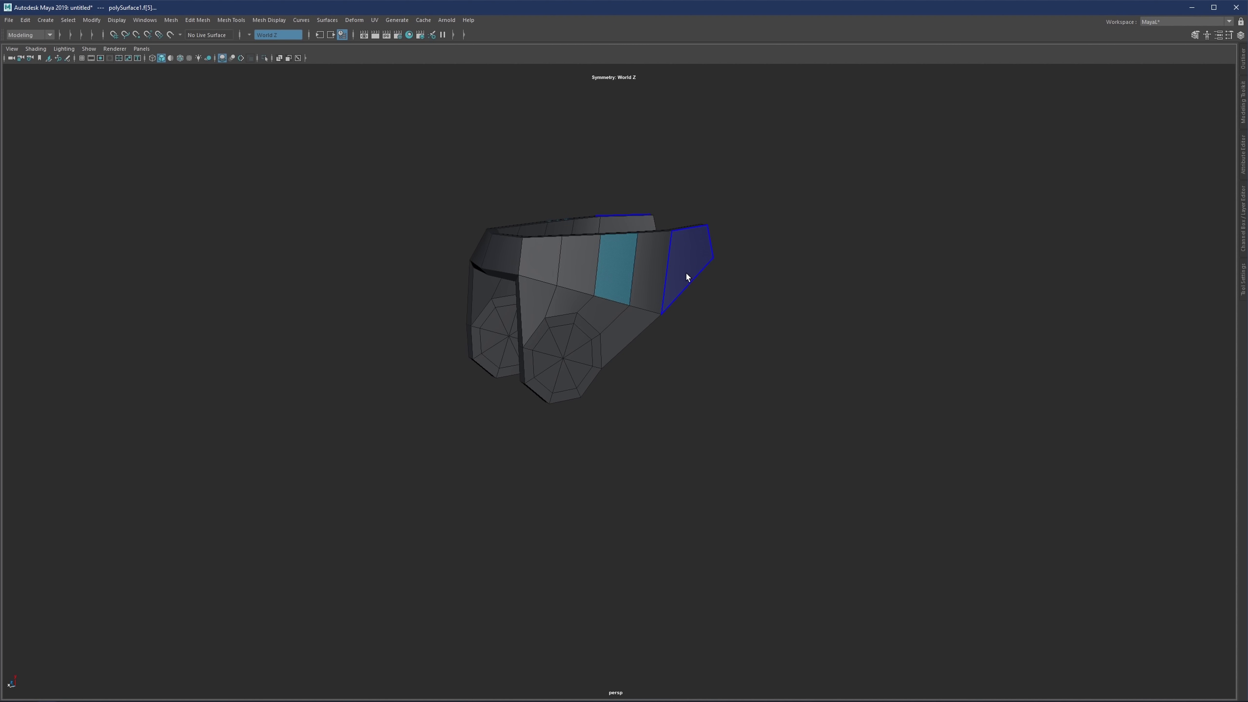
pyautogui.doubleClick(646, 272)
pyautogui.press('3')
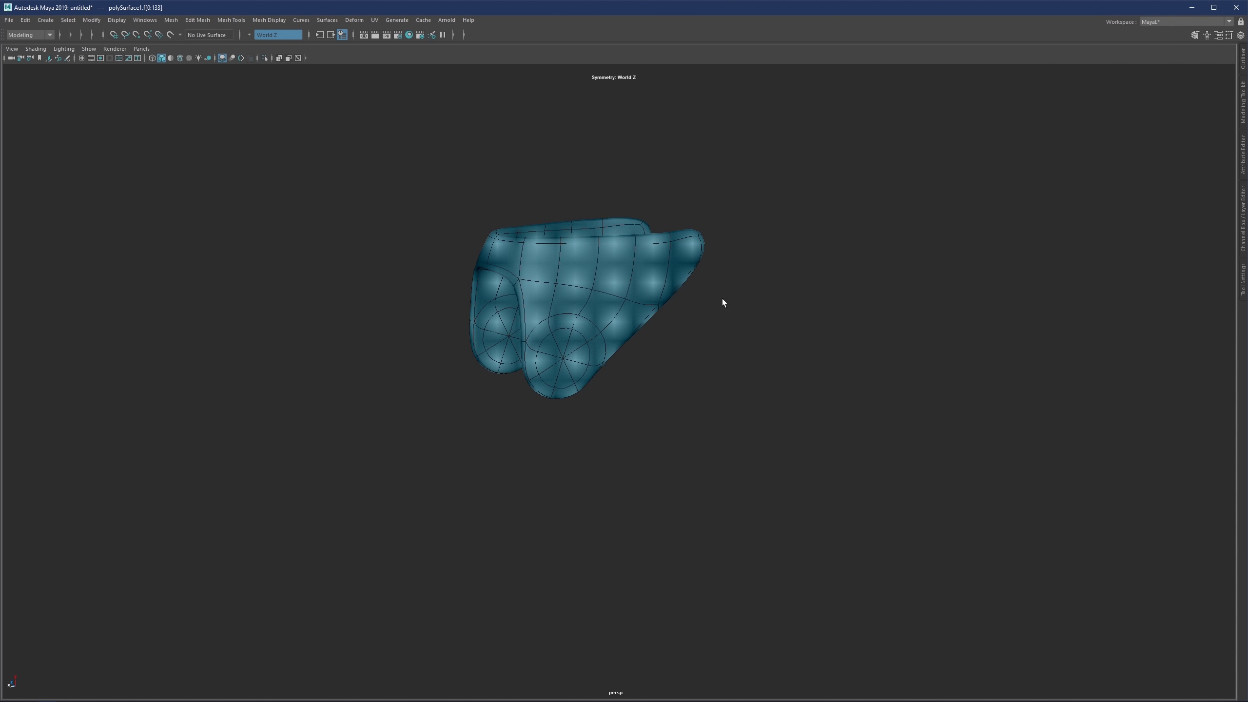
pyautogui.moveTo(731, 297); pyautogui.dragTo(740, 290, button='right')
pyautogui.keyDown('alt'); pyautogui.moveTo(638, 295); pyautogui.dragTo(541, 261); pyautogui.keyUp('alt')
pyautogui.click(622, 279)
pyautogui.press('1')
pyautogui.press('3')
pyautogui.click(788, 248)
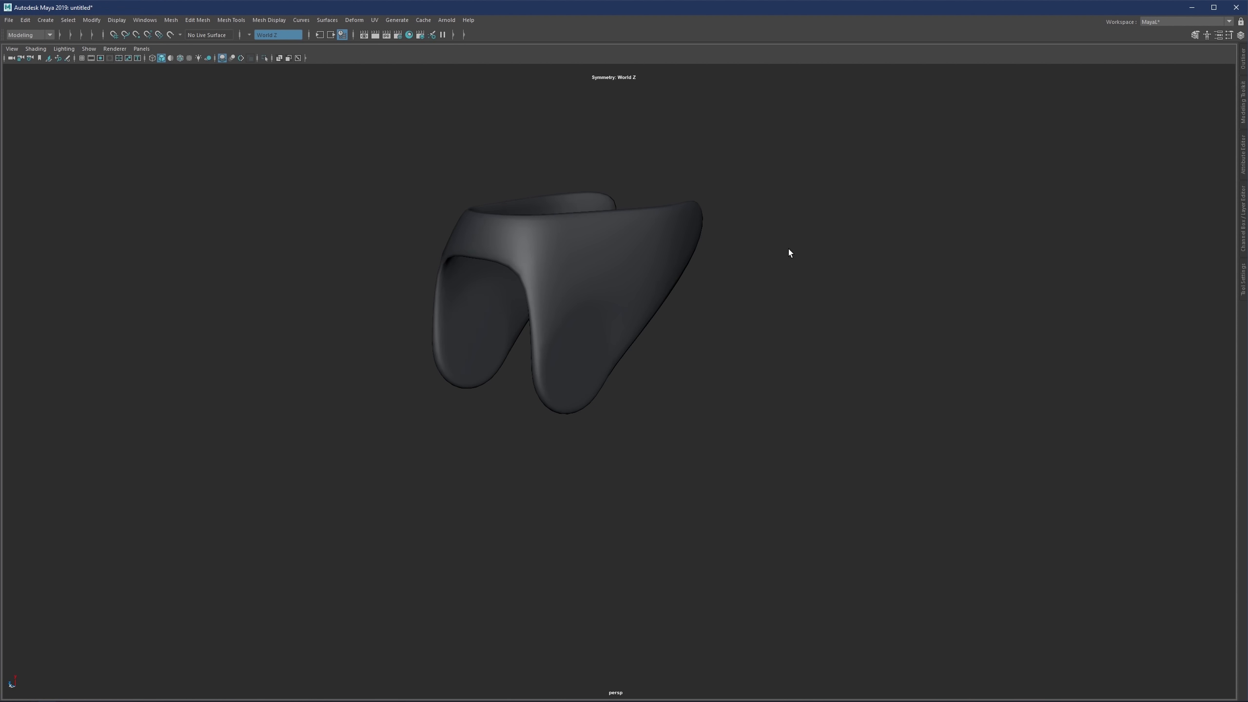
# Step: Try to insert supporting edge loops along the shell's upper rim and on both sides of the slanted crease
pyautogui.keyDown('alt'); pyautogui.moveTo(723, 254); pyautogui.dragTo(545, 228); pyautogui.keyUp('alt')
pyautogui.click(659, 274)
pyautogui.press('1')
pyautogui.press('g')
pyautogui.scroll(2, 577, 256)
pyautogui.moveTo(553, 222); pyautogui.dragTo(610, 340)
pyautogui.click(544, 214)
pyautogui.click(538, 202)
pyautogui.hotkey('ctrl', 'z')
pyautogui.click(540, 206)
# Step: Examine the smoothed shape of the shell with the supporting loops and return to the unsmoothed display
pyautogui.press('3')
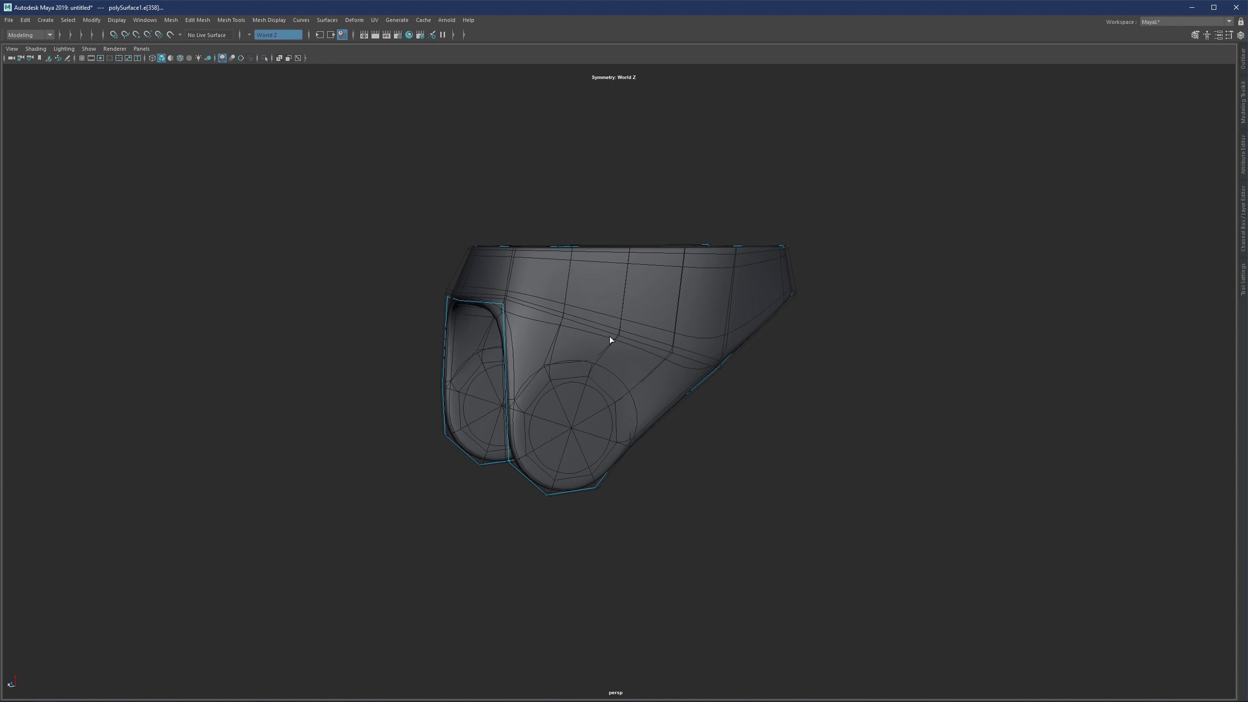
pyautogui.press('3')
pyautogui.press('F8')
pyautogui.click(851, 324)
pyautogui.keyDown('alt'); pyautogui.moveTo(851, 324); pyautogui.dragTo(669, 324, button='right'); pyautogui.keyUp('alt')
pyautogui.keyDown('alt'); pyautogui.moveTo(669, 324); pyautogui.dragTo(634, 317); pyautogui.keyUp('alt')
pyautogui.click(778, 312)
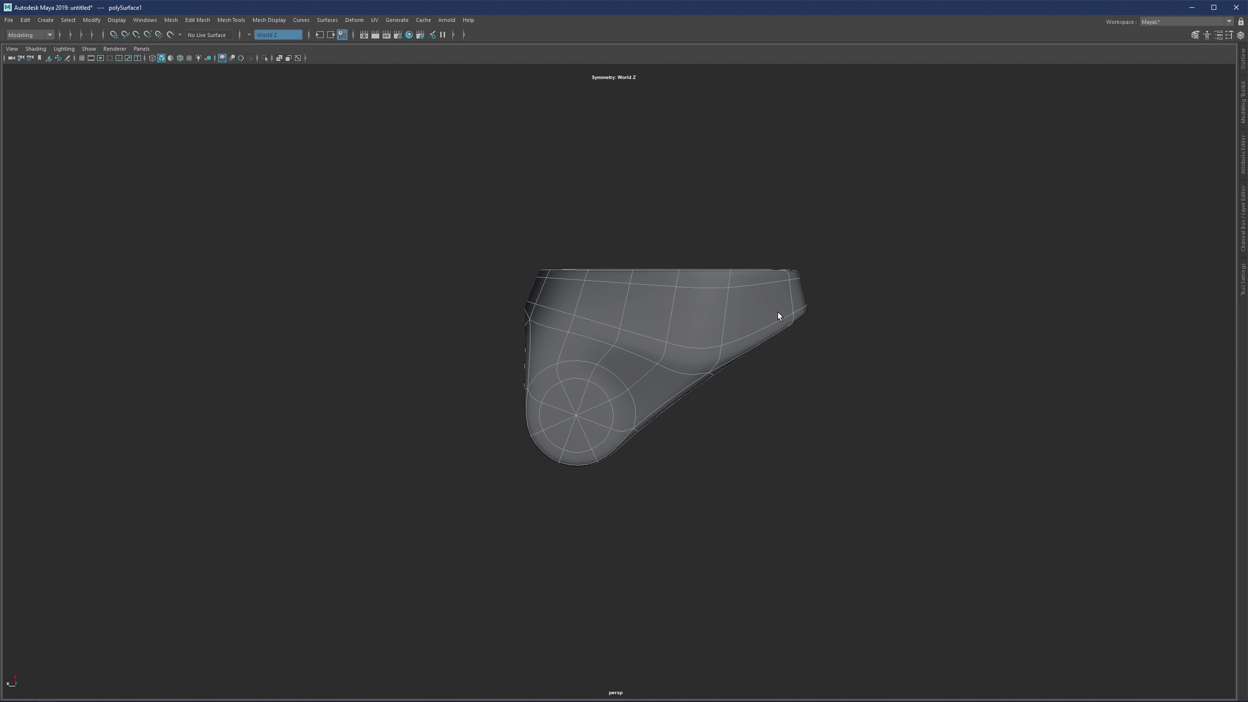
pyautogui.press('1')
# Step: Try to insert supporting edge loops around the octagonal disc and near the rear end, and preview the shell smoothed
pyautogui.keyDown('alt'); pyautogui.moveTo(780, 318); pyautogui.dragTo(456, 357); pyautogui.keyUp('alt')
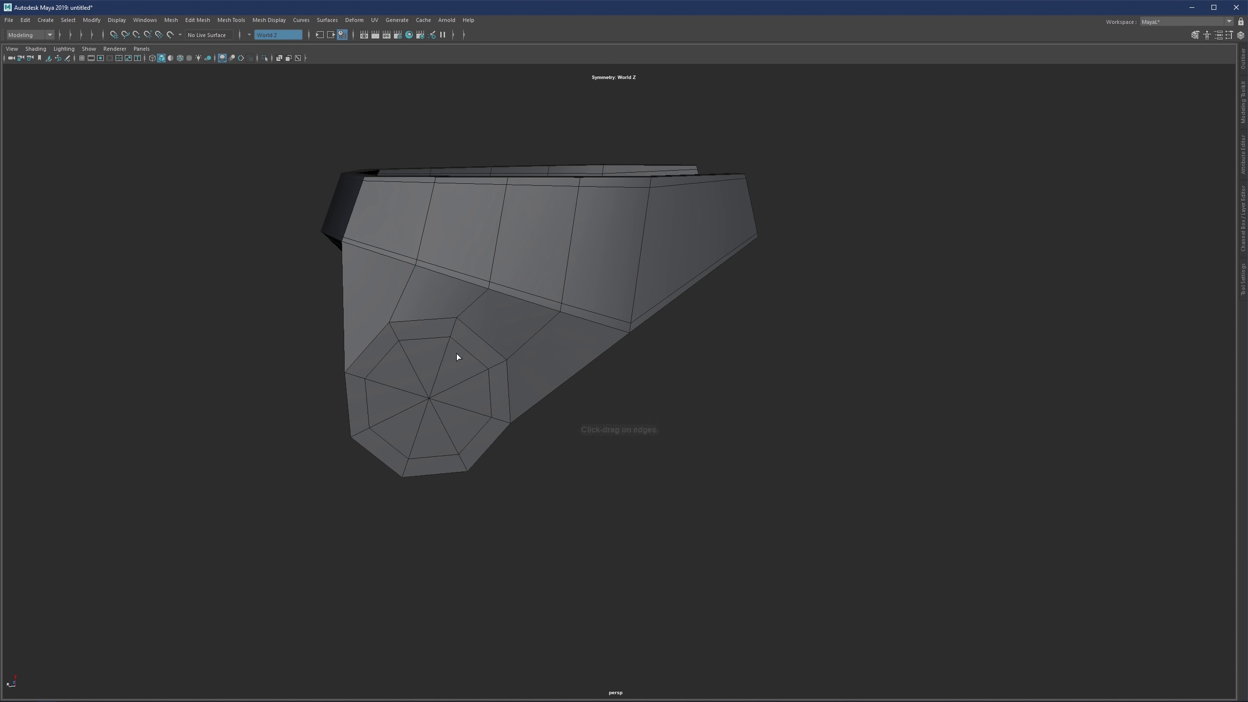
pyautogui.doubleClick(505, 363)
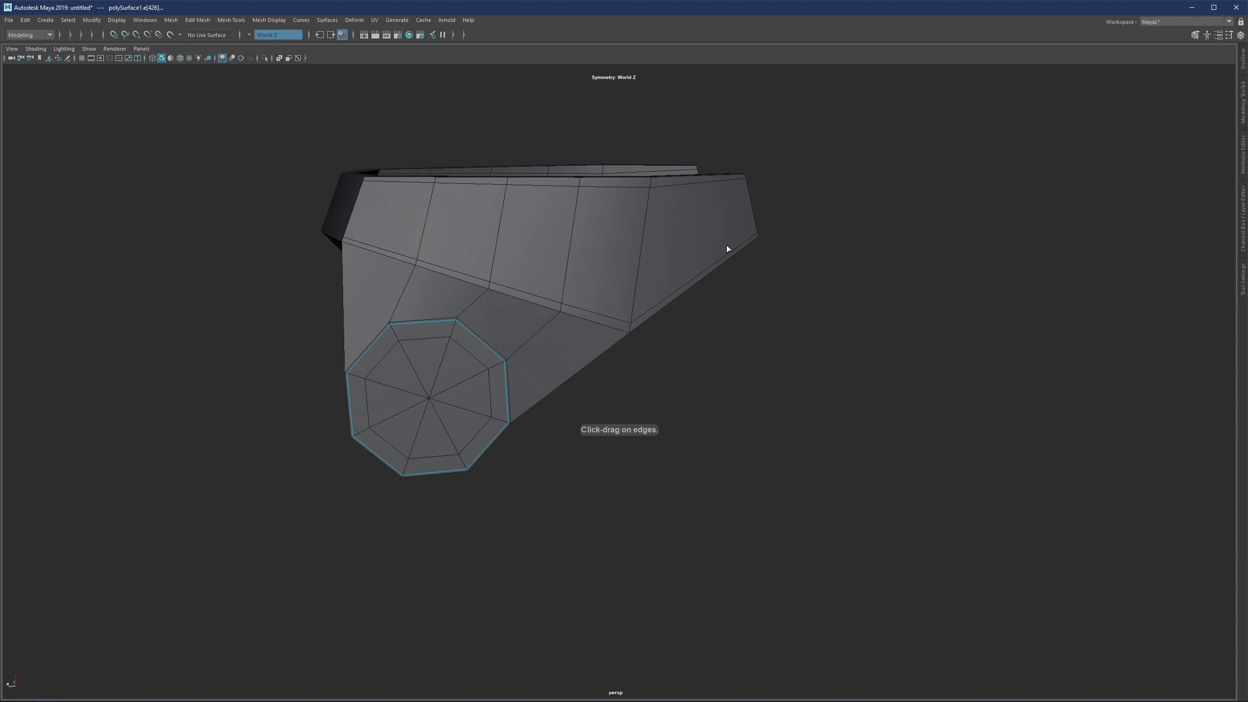
pyautogui.moveTo(737, 245); pyautogui.dragTo(749, 238)
pyautogui.scroll(-4, 774, 250)
pyautogui.press('q')
pyautogui.press('3')
pyautogui.press('F8')
pyautogui.click(784, 246)
pyautogui.scroll(-3, 582, 297)
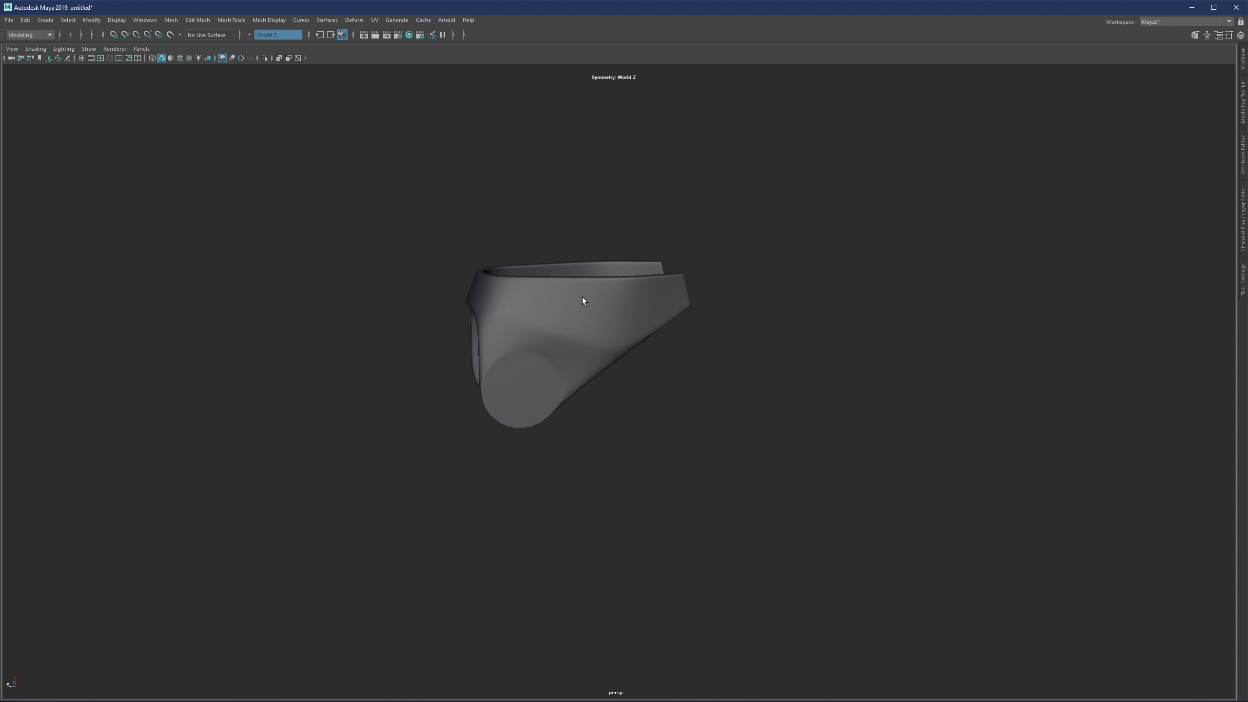
# Step: Try to smooth all of the shell's faces and inspect the subdivided mesh
pyautogui.moveTo(582, 297); pyautogui.dragTo(567, 341, button='right')
pyautogui.doubleClick(577, 318)
pyautogui.moveTo(771, 257)
pyautogui.keyDown('shift'); pyautogui.mouseDown(button='right')
pyautogui.moveTo(770, 336)
pyautogui.moveTo(735, 281)
pyautogui.mouseUp(button='right'); pyautogui.keyUp('shift')
pyautogui.click(727, 306)
pyautogui.scroll(3, 717, 315)
pyautogui.scroll(-3, 639, 298)
pyautogui.moveTo(543, 319)
pyautogui.keyDown('alt'); pyautogui.mouseDown()
pyautogui.moveTo(611, 335)
pyautogui.moveTo(550, 330)
pyautogui.moveTo(546, 310)
pyautogui.moveTo(591, 312)
pyautogui.moveTo(608, 331)
pyautogui.mouseUp(); pyautogui.keyUp('alt')
pyautogui.scroll(2, 552, 325)
pyautogui.click(554, 318)
pyautogui.click(738, 293)
pyautogui.scroll(1, 539, 327)
pyautogui.click(656, 332)
pyautogui.scroll(2, 659, 334)
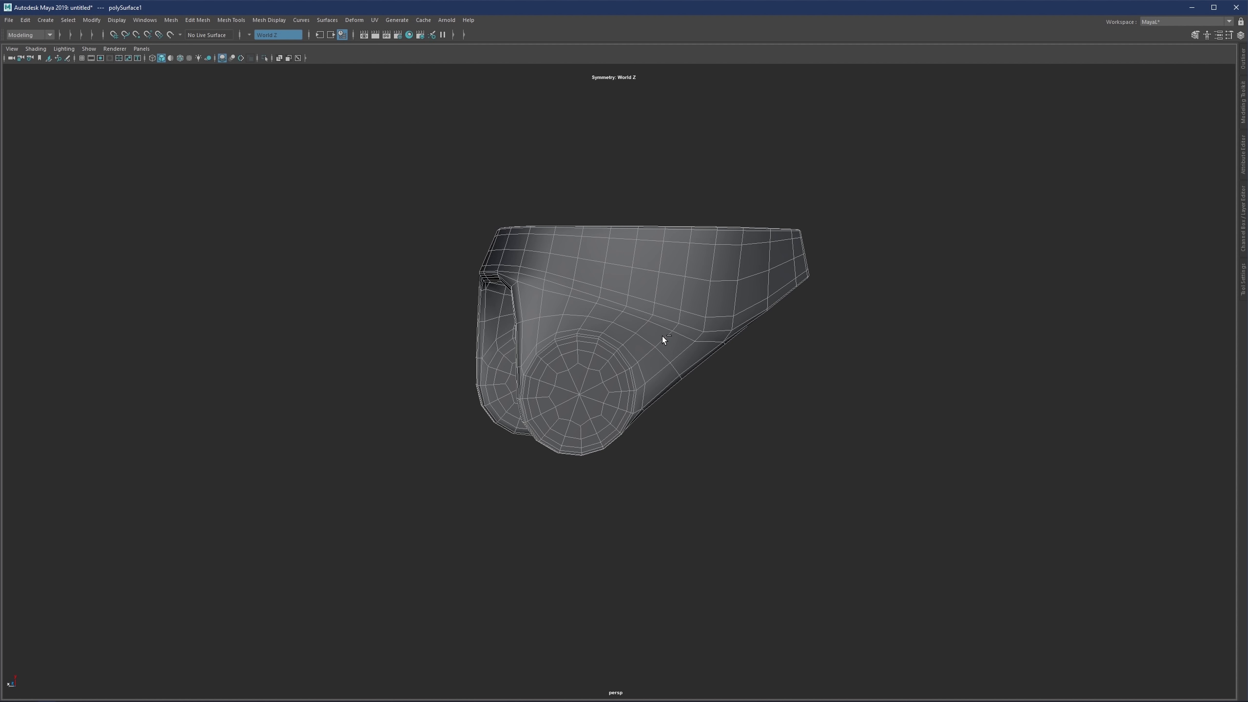
# Step: Undo the smoothing and all of the supporting edge loops added to the shell
pyautogui.press('F8')
pyautogui.press('1')
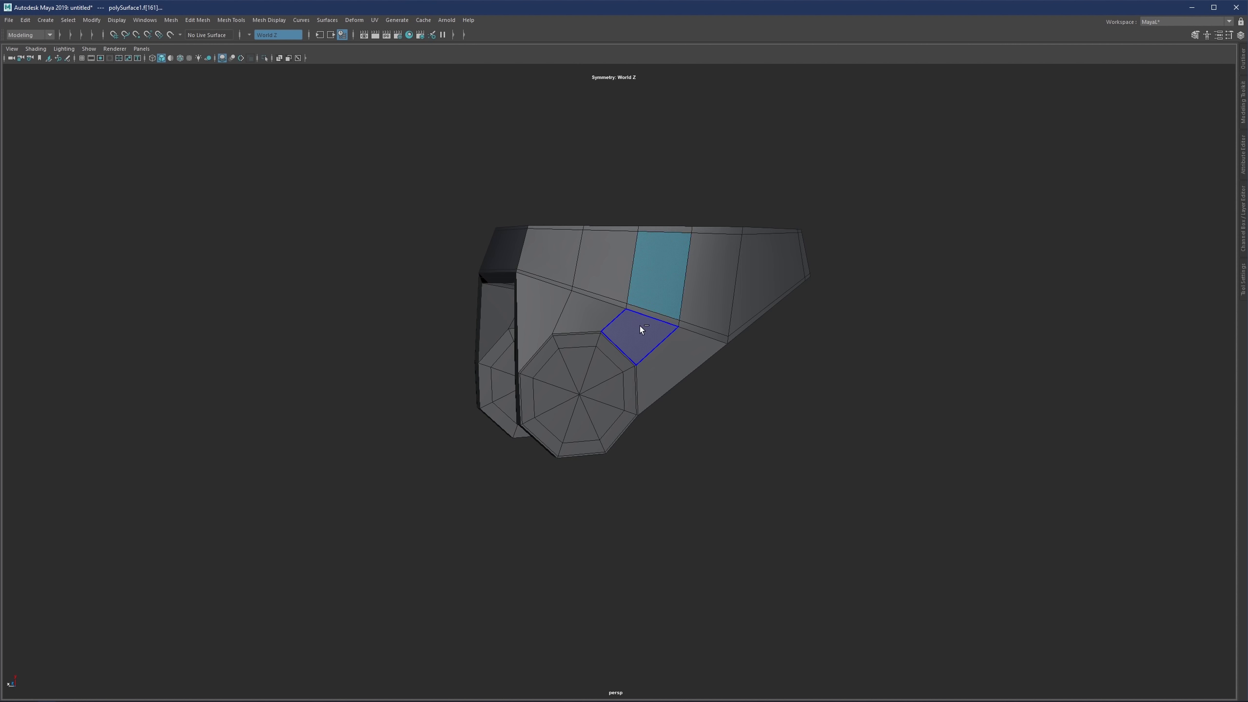
pyautogui.press('F8')
pyautogui.scroll(2, 626, 319)
pyautogui.press('F8')
pyautogui.hotkey('ctrl', 'z')
pyautogui.hotkey('ctrl', 'z')
pyautogui.hotkey('ctrl', 'z')
pyautogui.hotkey('ctrl', 'z')
pyautogui.hotkey('ctrl', 'z')
pyautogui.hotkey('ctrl', 'z')
pyautogui.hotkey('ctrl', 'z')
pyautogui.hotkey('ctrl', 'z')
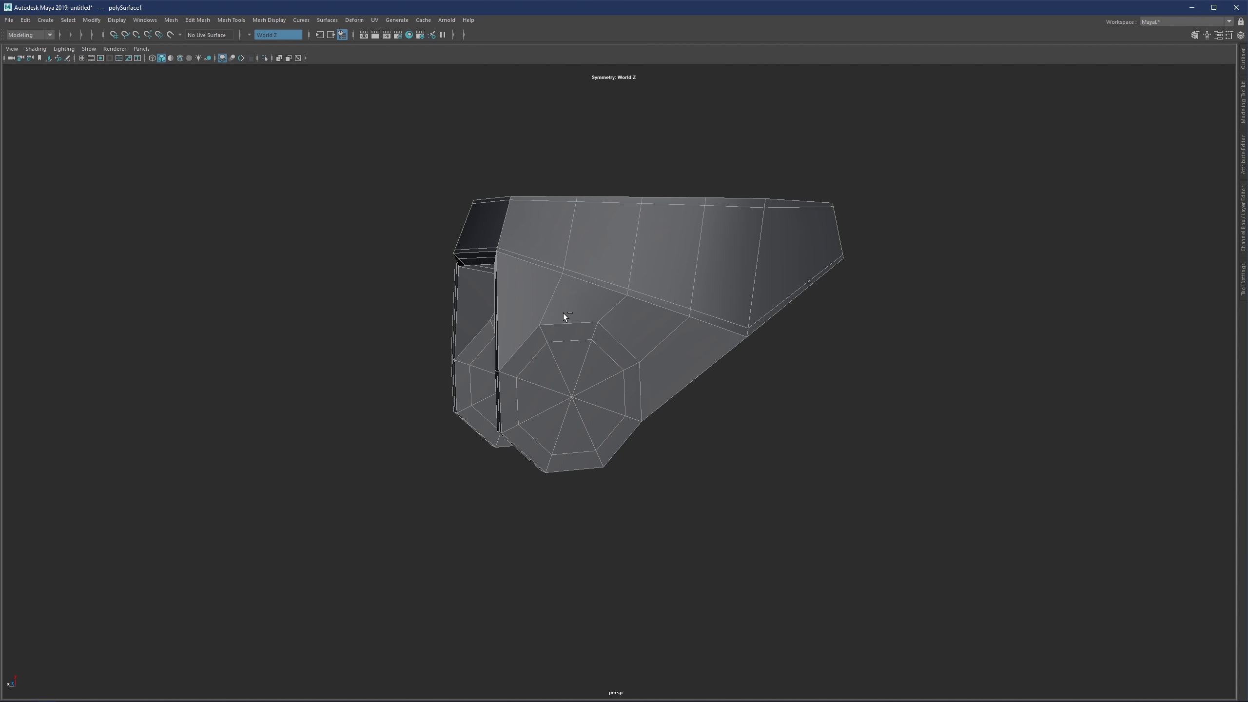
pyautogui.hotkey('ctrl', 'z')
pyautogui.hotkey('ctrl', 'z')
pyautogui.hotkey('ctrl', 'z')
pyautogui.hotkey('ctrl', 'z')
pyautogui.hotkey('ctrl', 'z')
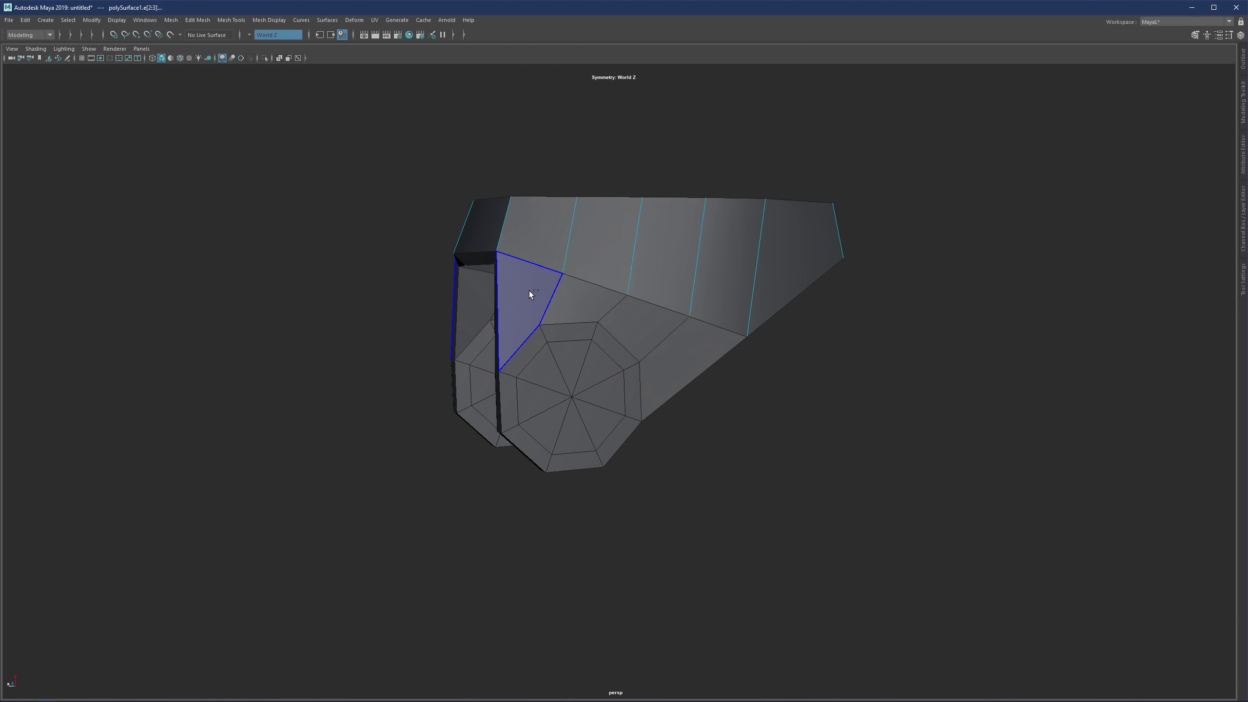
# Step: Select the outer border edges around the front opening and the rounded lower legs
pyautogui.keyDown('alt'); pyautogui.moveTo(513, 276); pyautogui.dragTo(545, 319); pyautogui.keyUp('alt')
pyautogui.moveTo(545, 318); pyautogui.dragTo(545, 266, button='right')
pyautogui.keyDown('alt'); pyautogui.moveTo(470, 281); pyautogui.dragTo(519, 246); pyautogui.keyUp('alt')
pyautogui.click(491, 281)
pyautogui.click(498, 276)
pyautogui.click(485, 248)
pyautogui.click(503, 294)
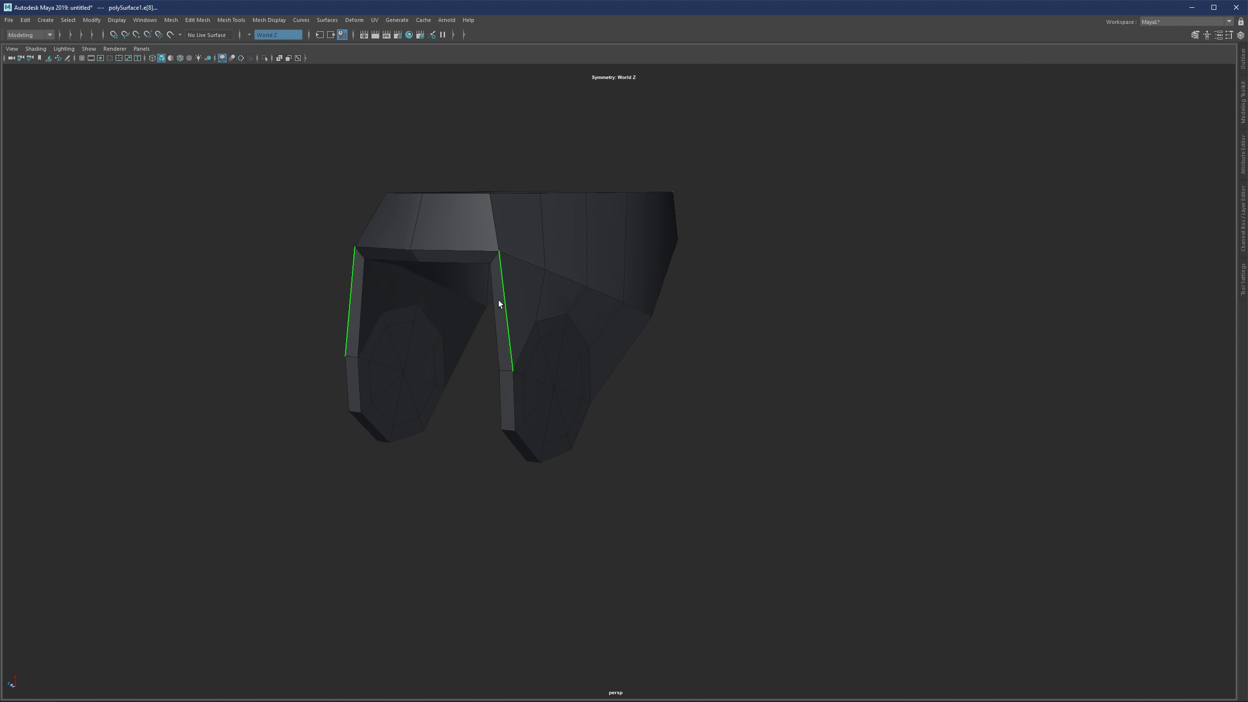
pyautogui.keyDown('shift'); pyautogui.click(498, 302); pyautogui.keyUp('shift')
pyautogui.keyDown('shift'); pyautogui.click(513, 413); pyautogui.keyUp('shift')
pyautogui.click(513, 413)
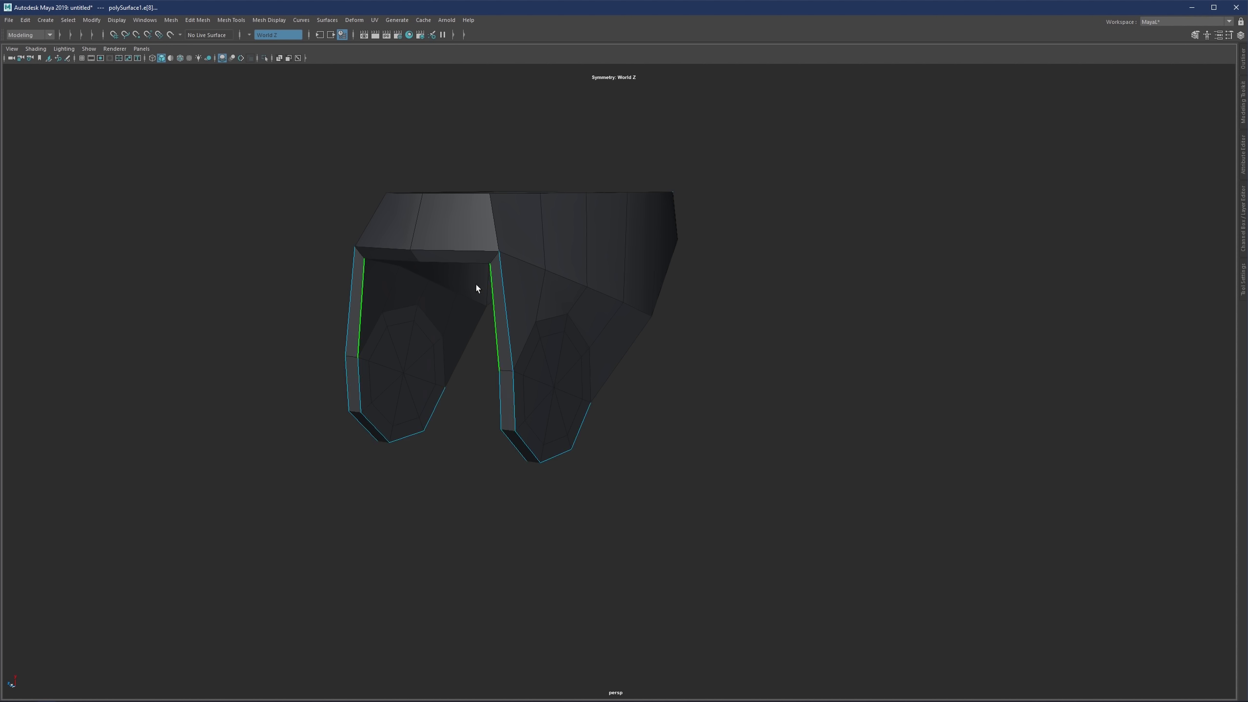
# Step: Add the upper rim edges and the upright edges of the shell's rear ends to the selection
pyautogui.keyDown('alt'); pyautogui.moveTo(476, 285); pyautogui.dragTo(477, 248); pyautogui.keyUp('alt')
pyautogui.click(477, 248)
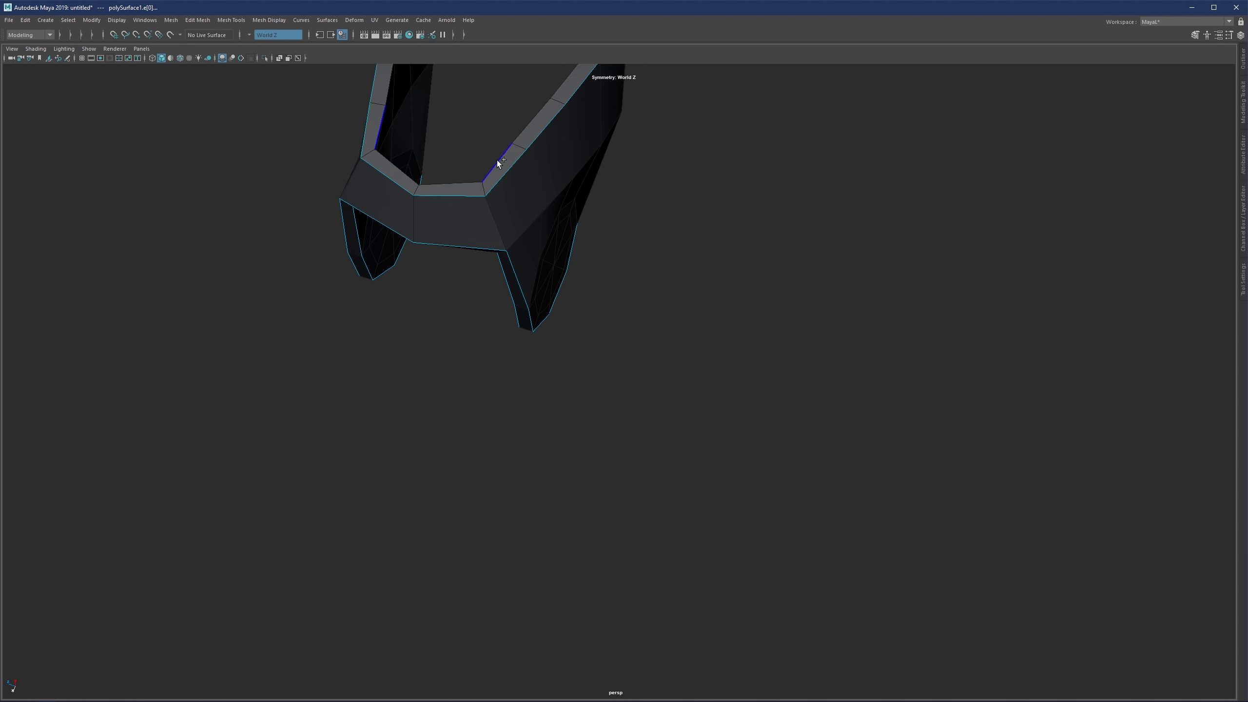
pyautogui.keyDown('alt'); pyautogui.moveTo(497, 160); pyautogui.dragTo(558, 322); pyautogui.keyUp('alt')
pyautogui.keyDown('alt'); pyautogui.moveTo(558, 323); pyautogui.dragTo(656, 295, button='right'); pyautogui.keyUp('alt')
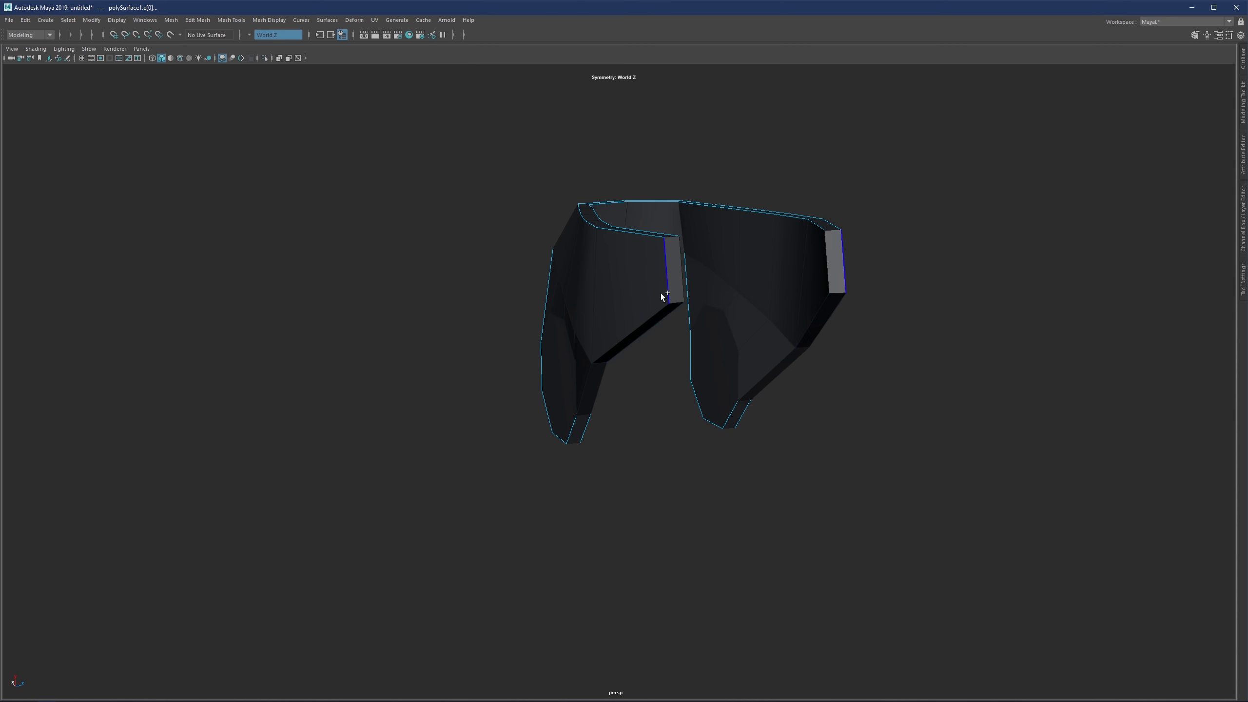
pyautogui.click(664, 285)
pyautogui.keyDown('alt'); pyautogui.moveTo(664, 285); pyautogui.dragTo(643, 273); pyautogui.keyUp('alt')
pyautogui.keyDown('shift'); pyautogui.click(684, 267); pyautogui.keyUp('shift')
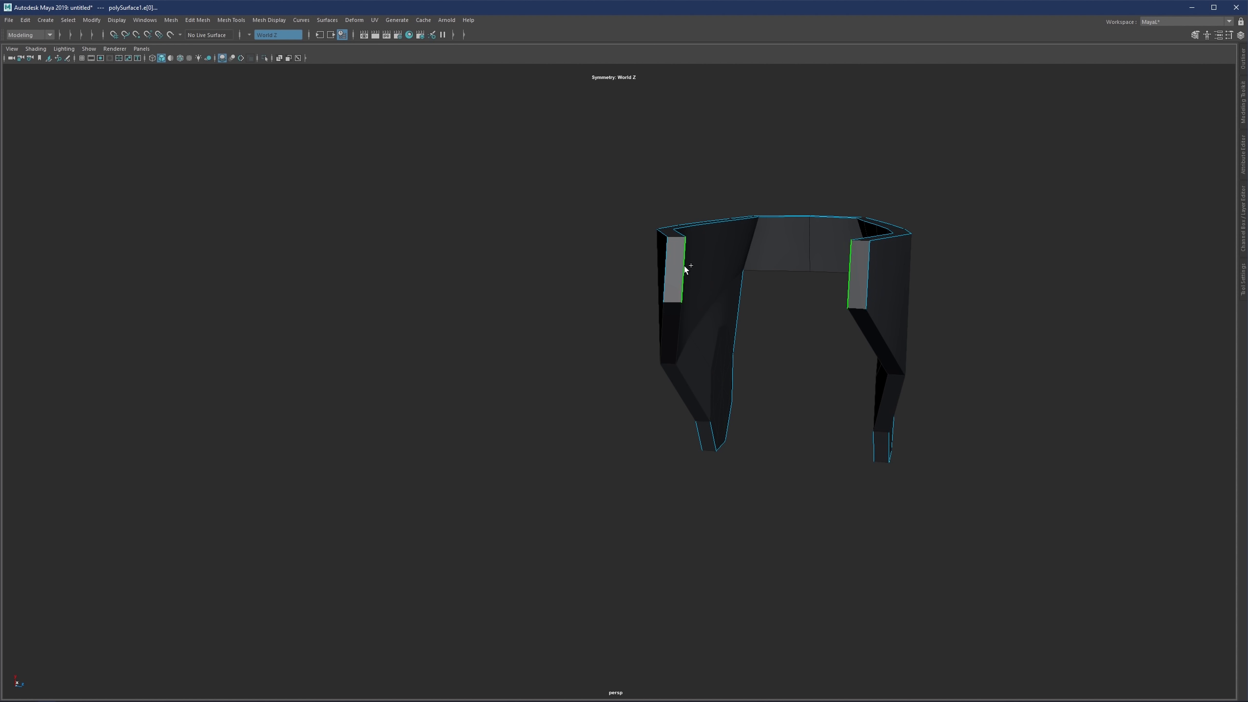
pyautogui.keyDown('shift'); pyautogui.click(679, 314); pyautogui.keyUp('shift')
# Step: Add the slanted lower rear edges and the remaining inner edges of the front opening to the selection
pyautogui.keyDown('alt'); pyautogui.moveTo(715, 379); pyautogui.dragTo(661, 330, button='right'); pyautogui.keyUp('alt')
pyautogui.keyDown('alt'); pyautogui.moveTo(658, 325); pyautogui.dragTo(769, 324); pyautogui.keyUp('alt')
pyautogui.keyDown('shift'); pyautogui.click(752, 309); pyautogui.keyUp('shift')
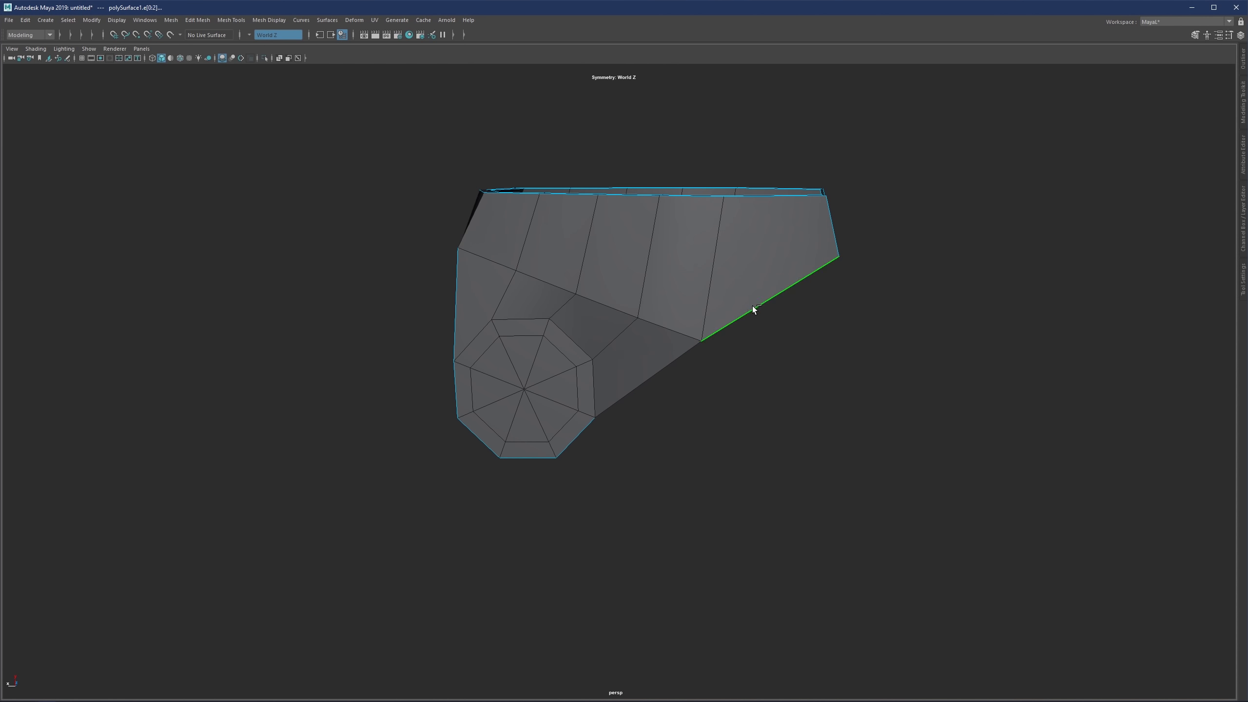
pyautogui.keyDown('shift'); pyautogui.click(676, 356); pyautogui.keyUp('shift')
pyautogui.keyDown('alt'); pyautogui.moveTo(676, 356); pyautogui.dragTo(607, 339, button='right'); pyautogui.keyUp('alt')
pyautogui.keyDown('alt'); pyautogui.moveTo(607, 339); pyautogui.dragTo(514, 226); pyautogui.keyUp('alt')
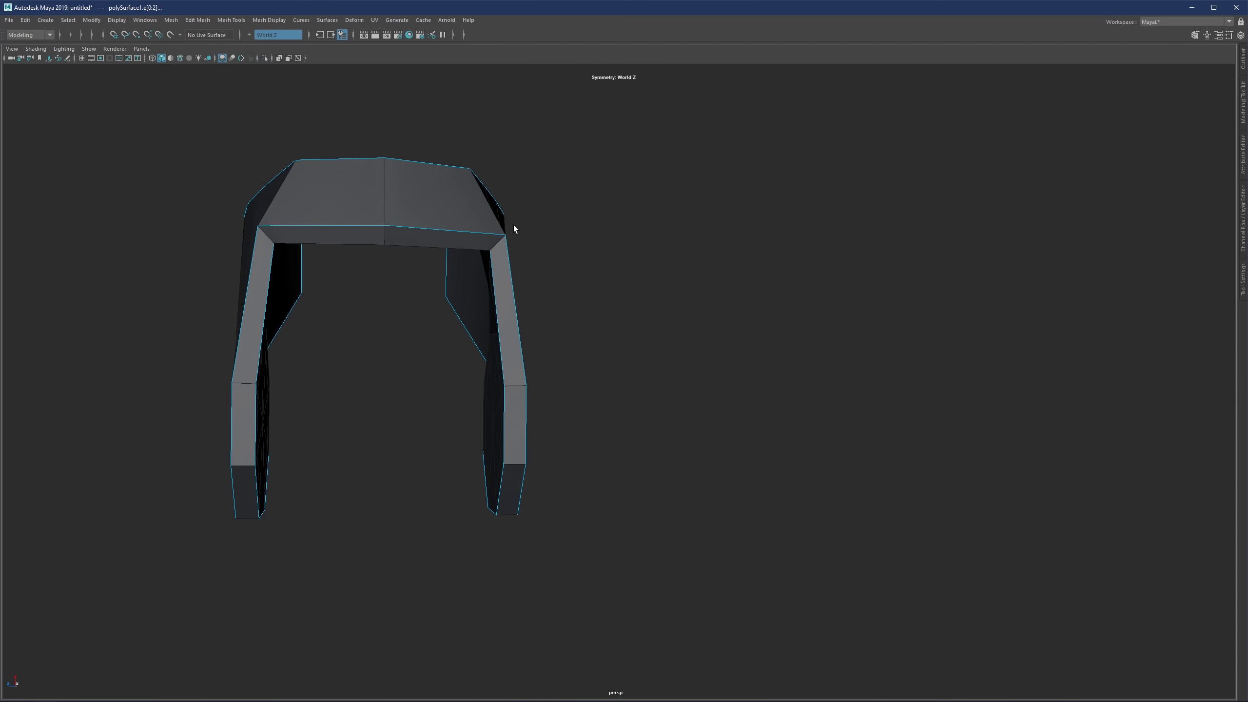
pyautogui.keyDown('shift'); pyautogui.click(478, 248); pyautogui.keyUp('shift')
pyautogui.keyDown('alt'); pyautogui.moveTo(442, 307); pyautogui.dragTo(509, 304); pyautogui.keyUp('alt')
pyautogui.keyDown('alt'); pyautogui.moveTo(509, 304); pyautogui.dragTo(472, 295, button='right'); pyautogui.keyUp('alt')
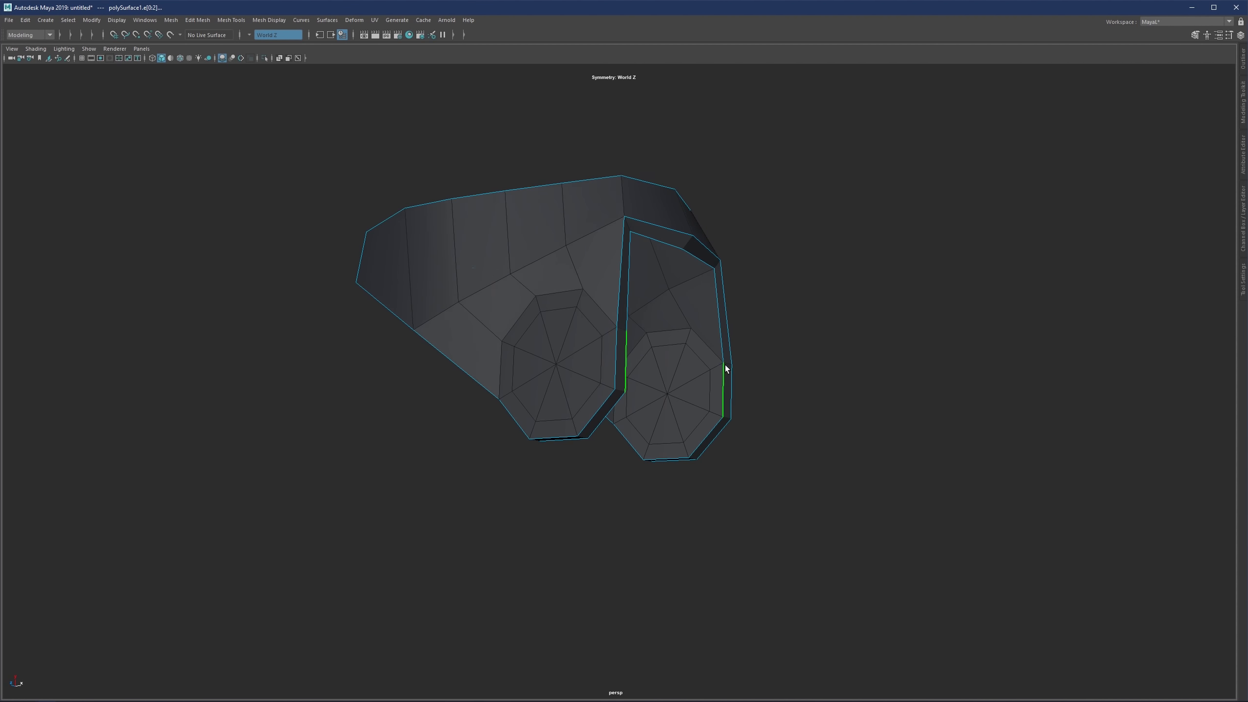
pyautogui.keyDown('alt'); pyautogui.moveTo(727, 367); pyautogui.dragTo(604, 334); pyautogui.keyUp('alt')
# Step: Bevel the selected border edges with fraction 0.5, one segment, Uniform mitering and Center miter along, and check the smoothed result
pyautogui.hotkey('ctrl', 'b')
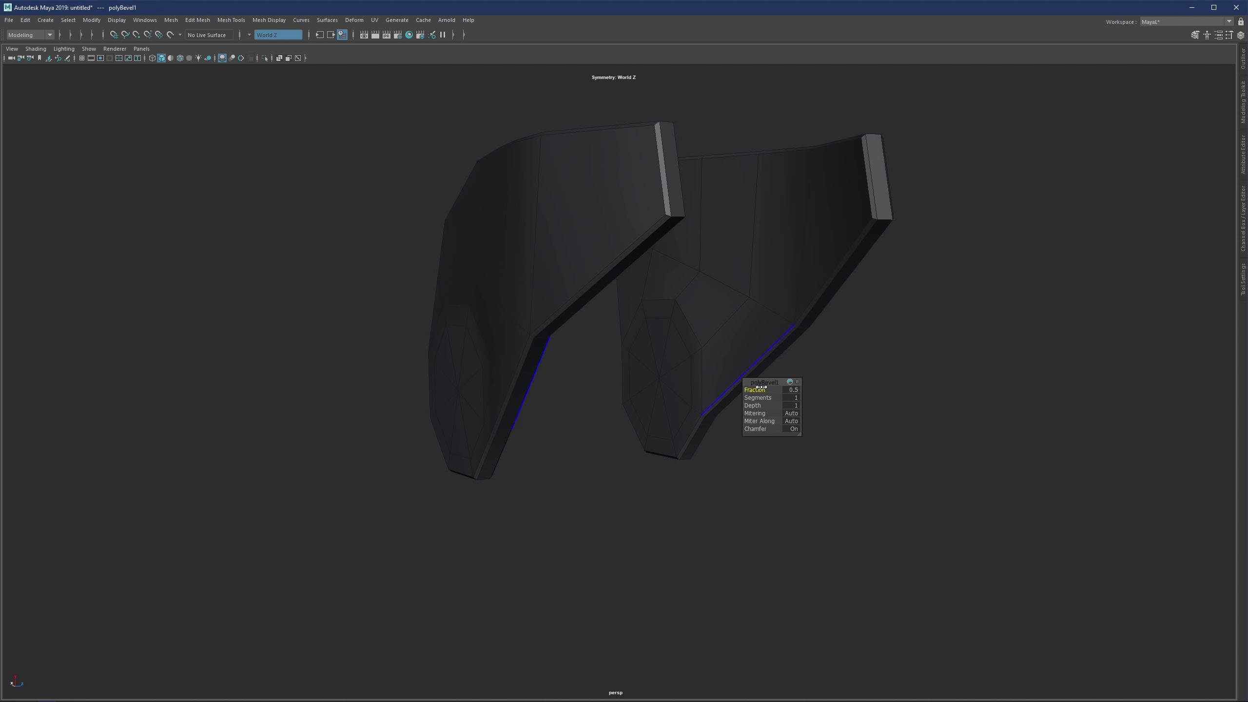
pyautogui.keyDown('alt'); pyautogui.moveTo(581, 274); pyautogui.dragTo(830, 418); pyautogui.keyUp('alt')
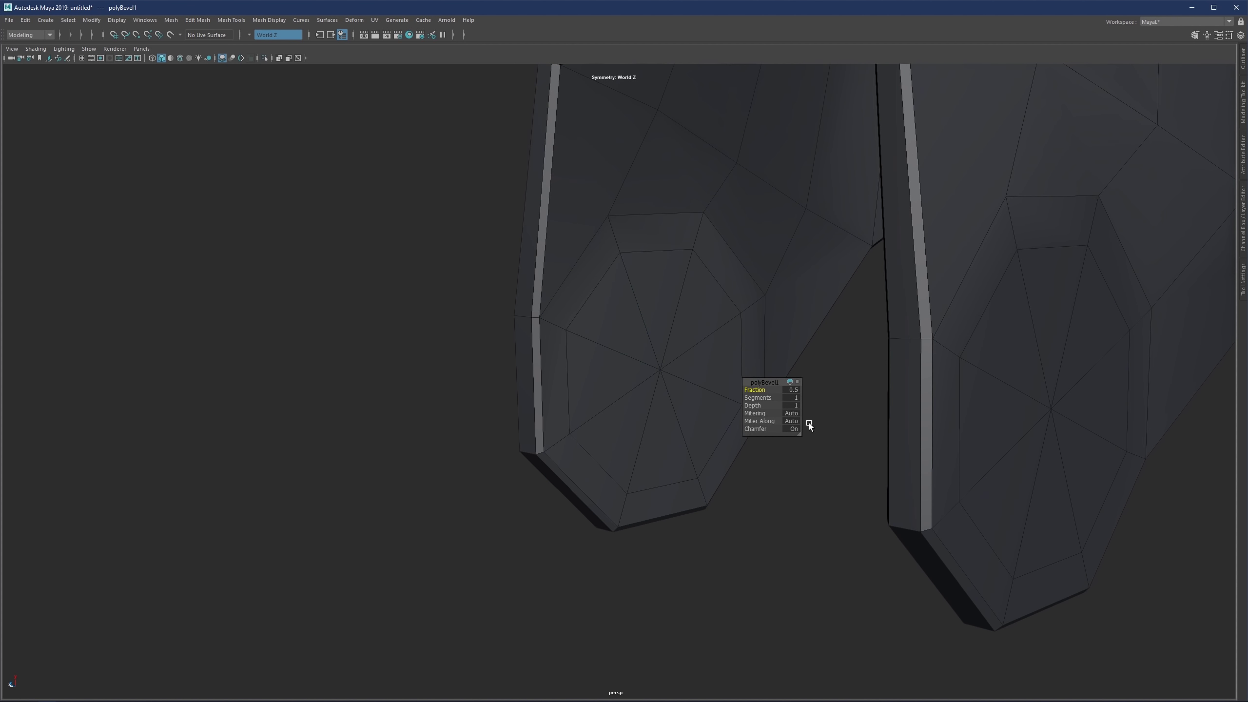
pyautogui.click(793, 414)
pyautogui.click(813, 431)
pyautogui.click(792, 422)
pyautogui.click(801, 434)
pyautogui.keyDown('alt'); pyautogui.moveTo(802, 434); pyautogui.dragTo(603, 318); pyautogui.keyUp('alt')
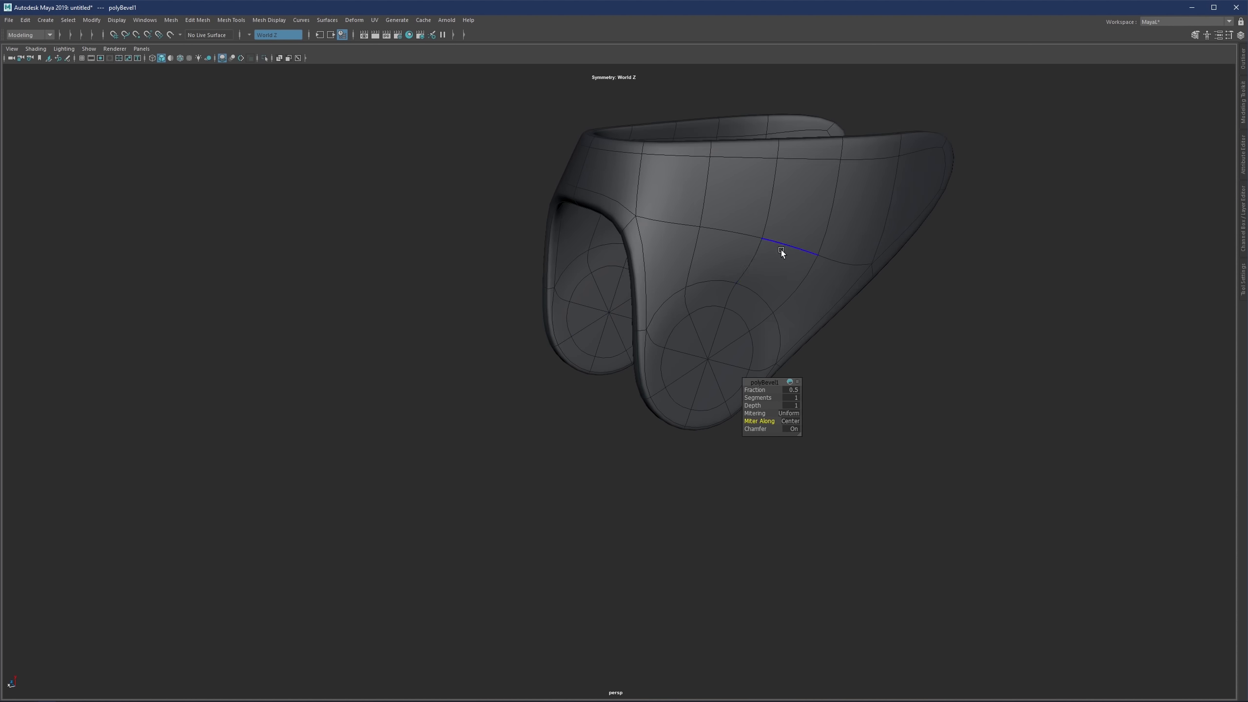
pyautogui.press('1')
# Step: Insert an edge loop just below the shell's upper rim and scale it vertically to flatten it
pyautogui.keyDown('alt'); pyautogui.moveTo(822, 251); pyautogui.dragTo(589, 351); pyautogui.keyUp('alt')
pyautogui.keyDown('alt'); pyautogui.moveTo(590, 352); pyautogui.dragTo(581, 361, button='middle'); pyautogui.keyUp('alt')
pyautogui.press('g')
pyautogui.moveTo(611, 225)
pyautogui.keyDown('alt'); pyautogui.mouseDown()
pyautogui.moveTo(610, 241)
pyautogui.moveTo(613, 230)
pyautogui.mouseUp(); pyautogui.keyUp('alt')
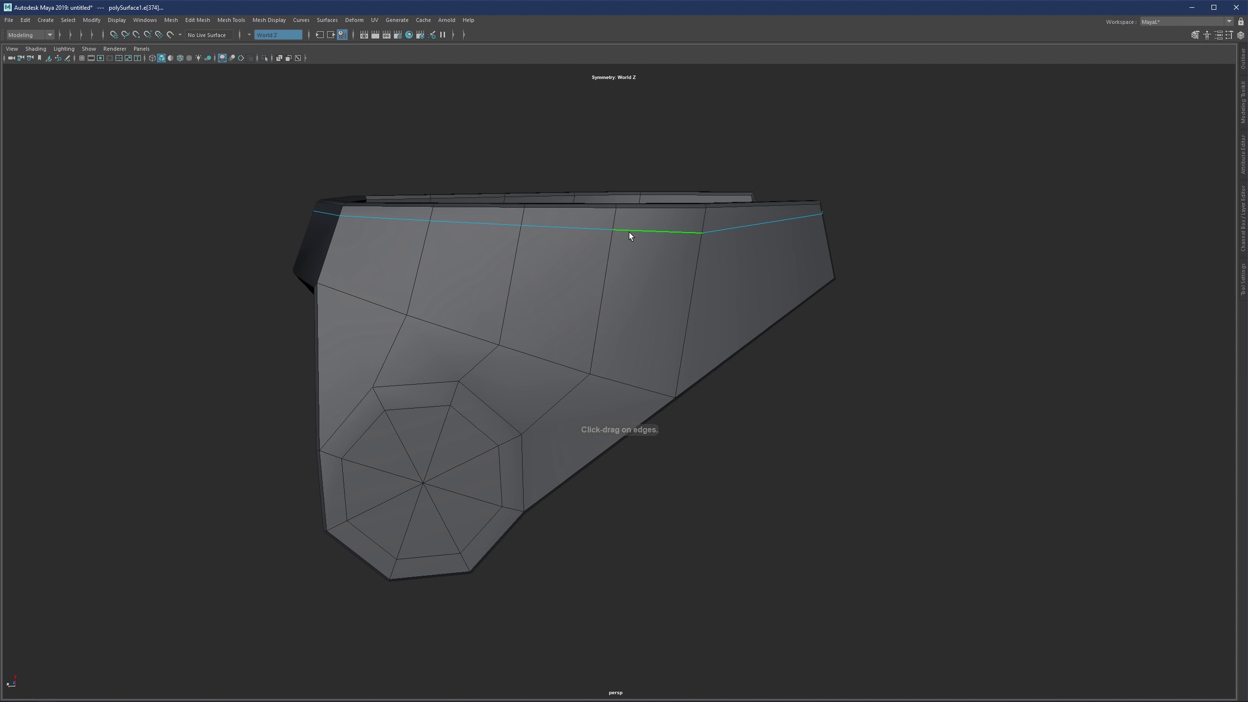
pyautogui.press('r')
pyautogui.moveTo(568, 191); pyautogui.dragTo(573, 240)
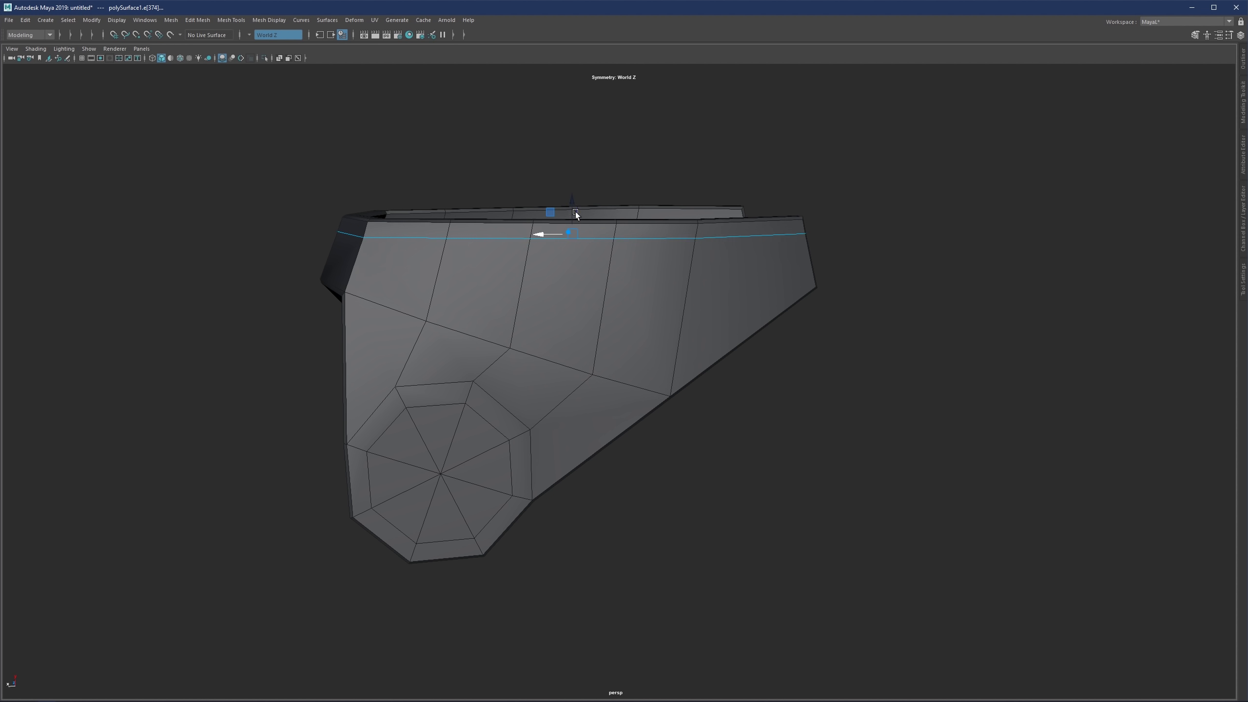
# Step: Insert an edge loop across the side panels a short distance above the slanted crease
pyautogui.keyDown('alt'); pyautogui.moveTo(598, 325); pyautogui.dragTo(569, 278); pyautogui.keyUp('alt')
pyautogui.press('g')
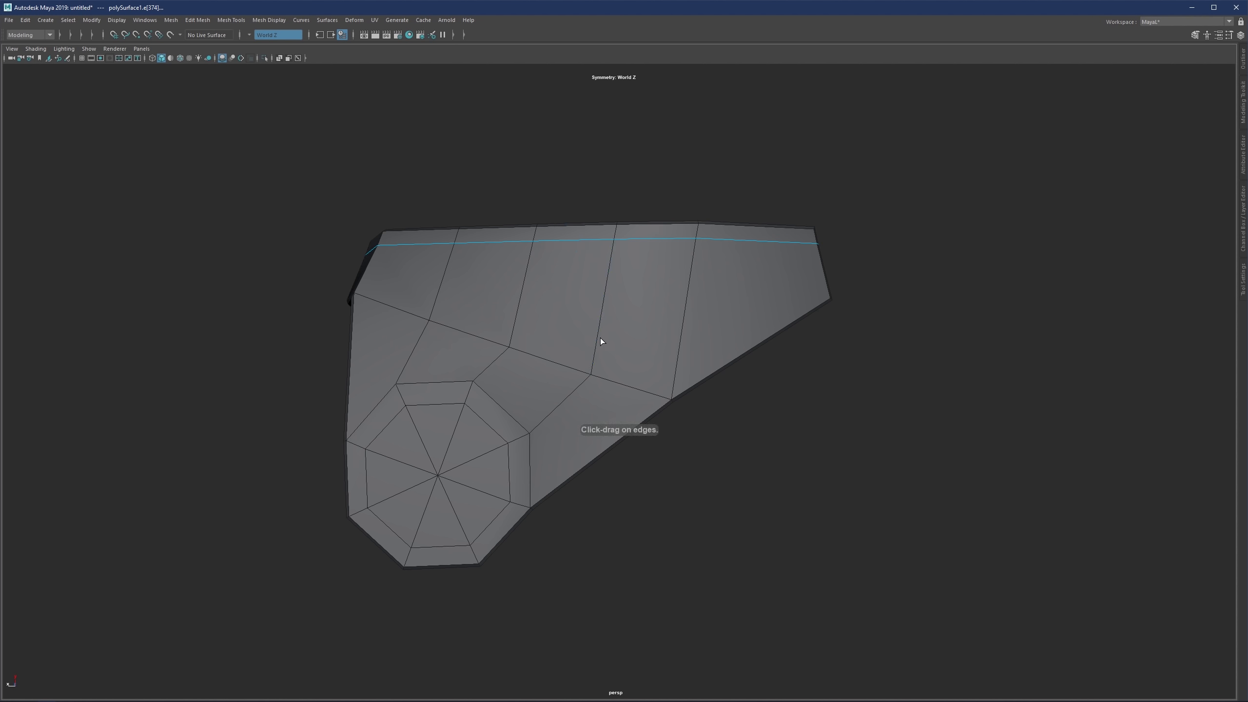
pyautogui.moveTo(597, 336)
pyautogui.mouseDown()
pyautogui.moveTo(586, 338)
pyautogui.moveTo(598, 373)
pyautogui.moveTo(579, 349)
pyautogui.moveTo(599, 351)
pyautogui.mouseUp()
pyautogui.scroll(-2, 591, 330)
pyautogui.scroll(2, 596, 369)
pyautogui.hotkey('ctrl', 'z')
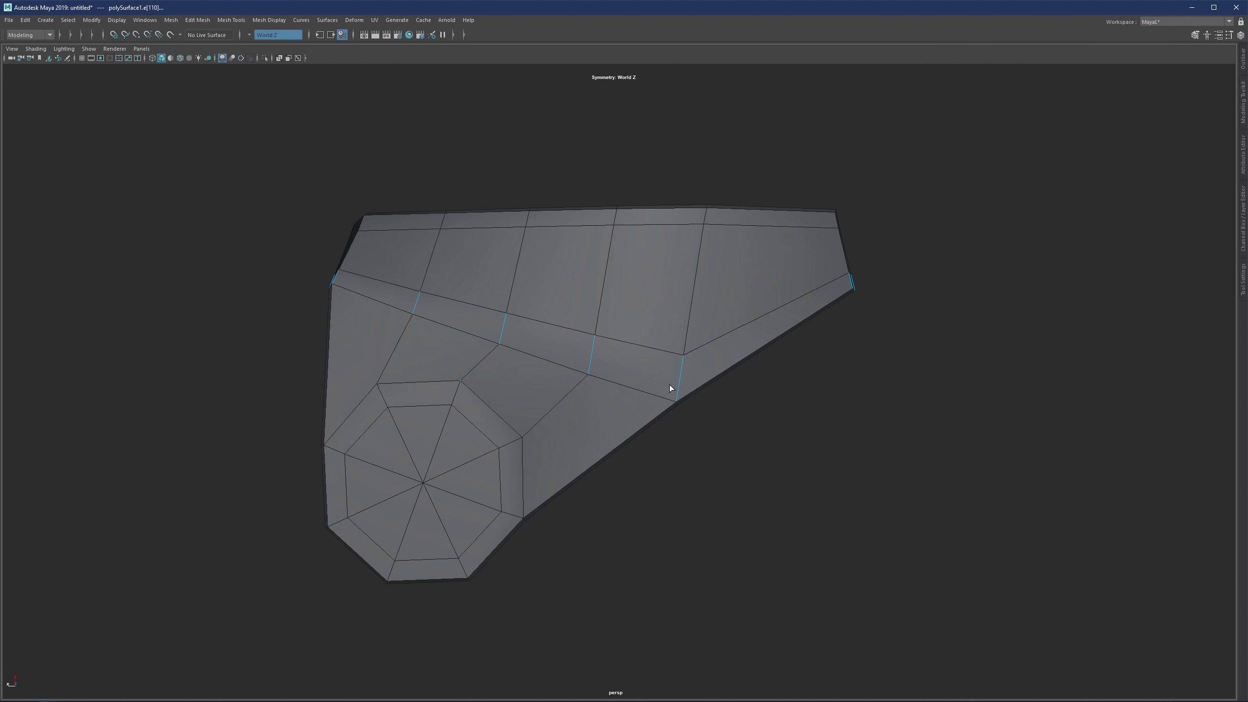
# Step: Insert an edge loop just above the slanted crease and another between the crease and the octagonal disc
pyautogui.keyDown('shift'); pyautogui.moveTo(681, 372); pyautogui.dragTo(679, 334, button='right'); pyautogui.keyUp('shift')
pyautogui.click(676, 397)
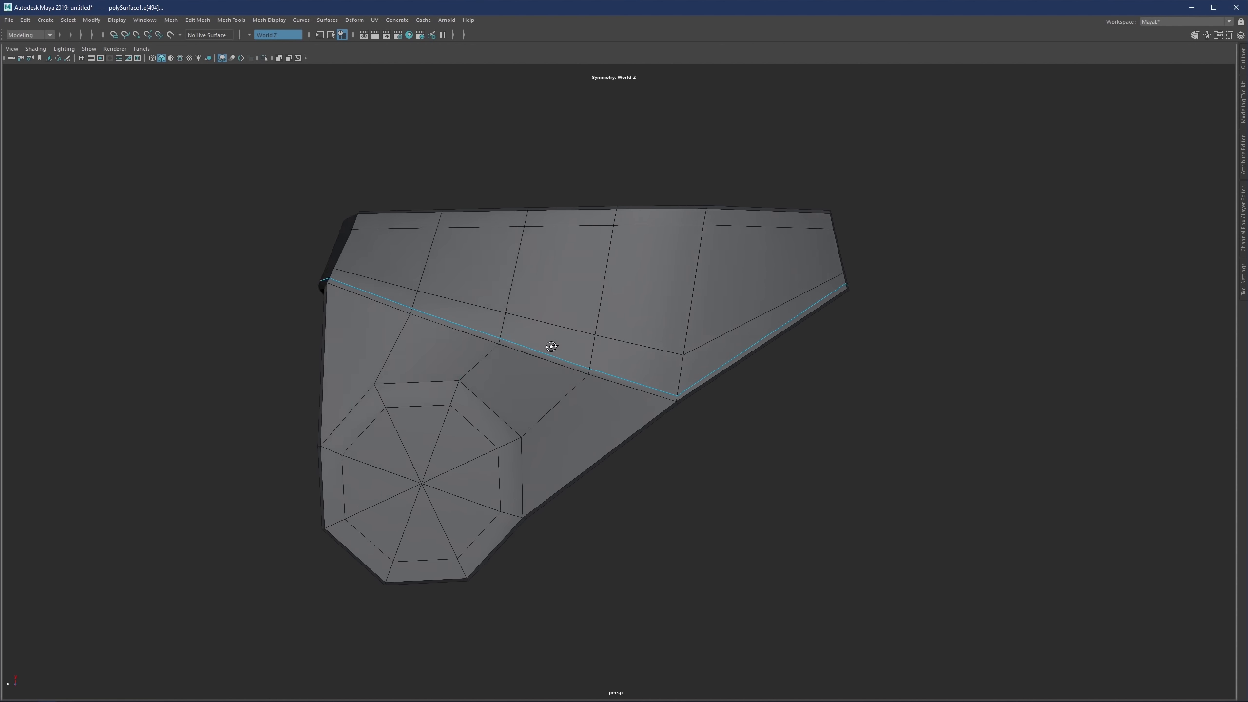
pyautogui.keyDown('alt'); pyautogui.moveTo(546, 348); pyautogui.dragTo(632, 390); pyautogui.keyUp('alt')
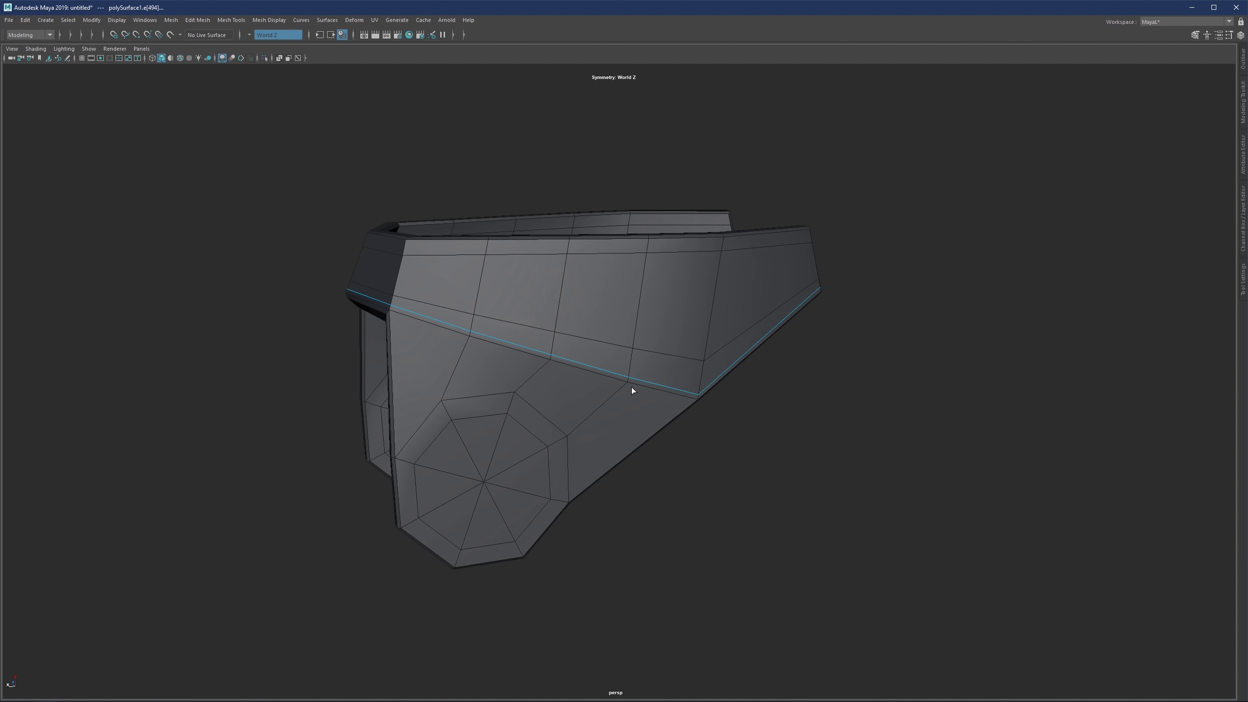
pyautogui.click(599, 411)
pyautogui.keyDown('alt'); pyautogui.moveTo(546, 369); pyautogui.dragTo(622, 362); pyautogui.keyUp('alt')
# Step: Insert an edge loop down the middle of each half of the front band and preview the shell smoothed
pyautogui.keyDown('ctrl'); pyautogui.middleClick(398, 317); pyautogui.keyUp('ctrl')
pyautogui.moveTo(396, 309)
pyautogui.keyDown('alt'); pyautogui.mouseDown()
pyautogui.moveTo(416, 321)
pyautogui.moveTo(388, 296)
pyautogui.mouseUp(); pyautogui.keyUp('alt')
pyautogui.press('3')
pyautogui.press('1')
# Step: Select the new front edge loops and reshape them to round the shell's front band, checking the smoothed form
pyautogui.doubleClick(386, 290)
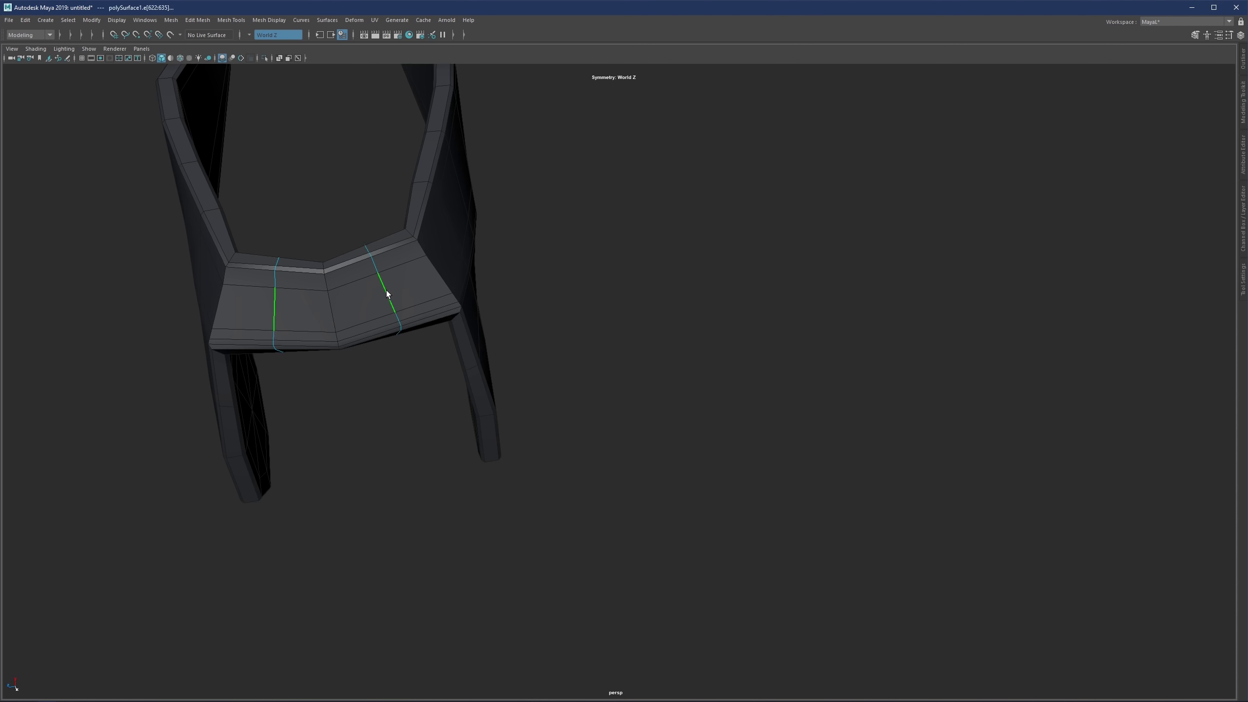
pyautogui.keyDown('shift'); pyautogui.moveTo(386, 293); pyautogui.dragTo(379, 384, button='right'); pyautogui.keyUp('shift')
pyautogui.keyDown('alt'); pyautogui.moveTo(377, 322); pyautogui.dragTo(390, 279); pyautogui.keyUp('alt')
pyautogui.press('w')
pyautogui.keyDown('alt'); pyautogui.moveTo(407, 346); pyautogui.dragTo(616, 366); pyautogui.keyUp('alt')
pyautogui.press('3')
pyautogui.press('1')
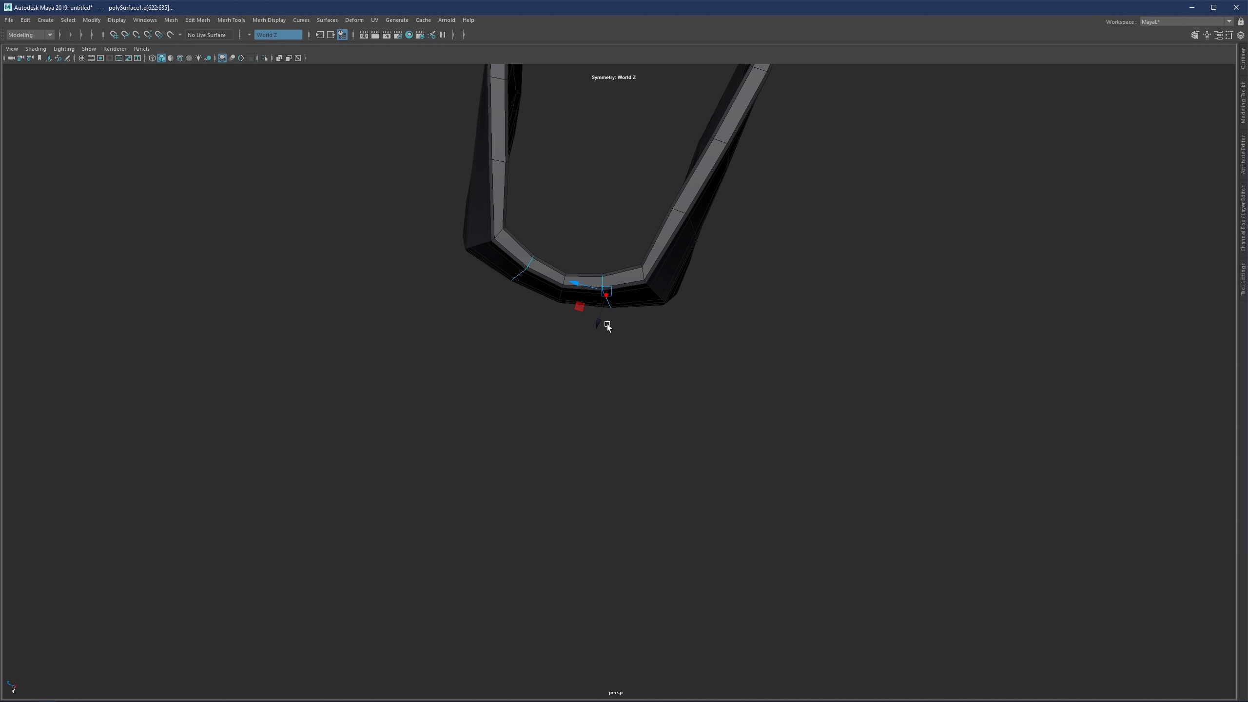
# Step: Examine the rounded front and the whole shell in smoothed and unsmoothed display from several sides
pyautogui.press('q')
pyautogui.click(561, 285)
pyautogui.doubleClick(602, 284)
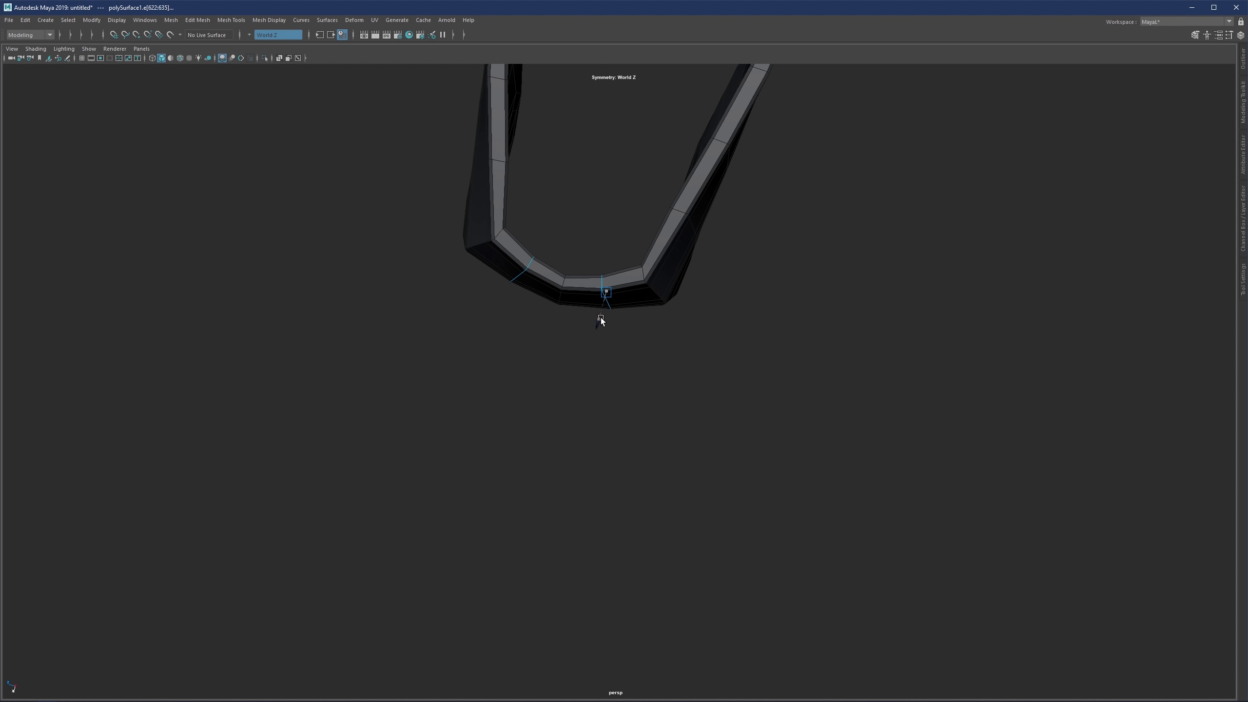
pyautogui.click(601, 318)
pyautogui.press('3')
pyautogui.keyDown('alt'); pyautogui.moveTo(733, 351); pyautogui.dragTo(675, 340); pyautogui.keyUp('alt')
pyautogui.keyDown('alt'); pyautogui.moveTo(675, 340); pyautogui.dragTo(741, 361, button='right'); pyautogui.keyUp('alt')
pyautogui.click(742, 361)
pyautogui.press('1')
pyautogui.keyDown('alt'); pyautogui.moveTo(789, 366); pyautogui.dragTo(730, 352, button='middle'); pyautogui.keyUp('alt')
pyautogui.keyDown('alt'); pyautogui.moveTo(731, 352); pyautogui.dragTo(786, 340); pyautogui.keyUp('alt')
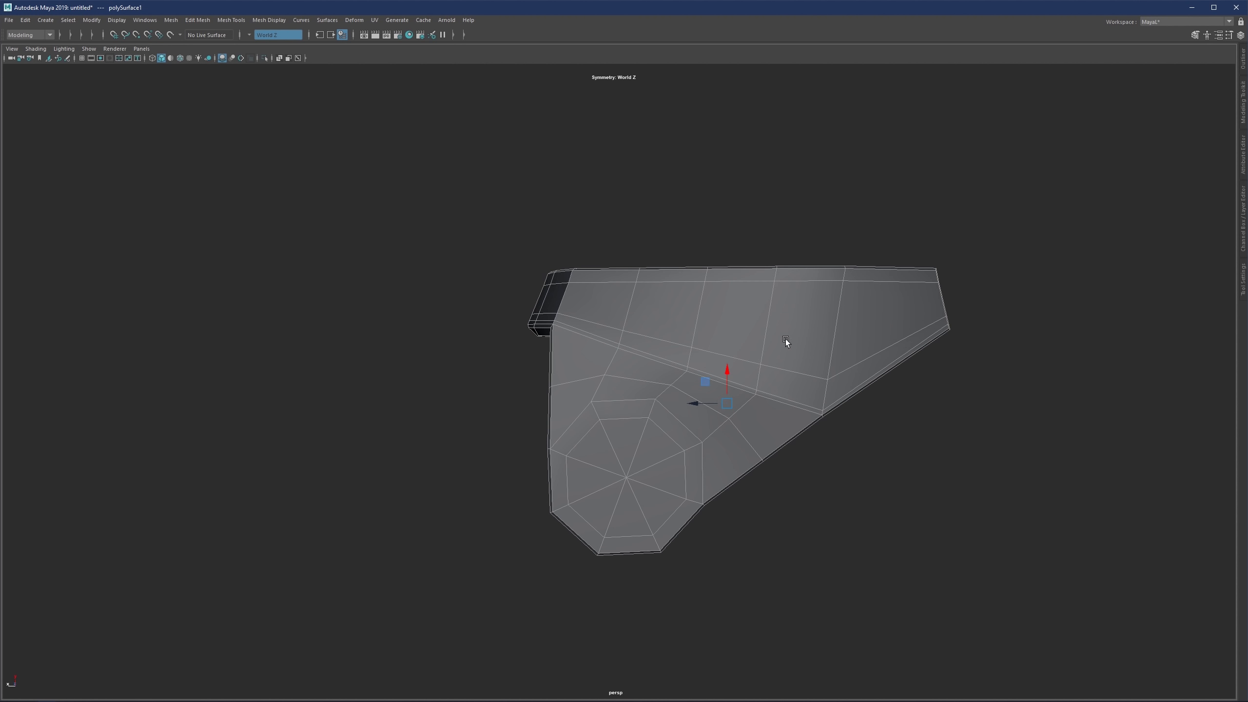
# Step: Insert a centred lengthwise edge loop along the upper side band, and delete the trial vertical loop from its rear section
pyautogui.keyDown('alt'); pyautogui.moveTo(786, 340); pyautogui.dragTo(555, 339, button='middle'); pyautogui.keyUp('alt')
pyautogui.hotkey('ctrl', 'shift', 'x')
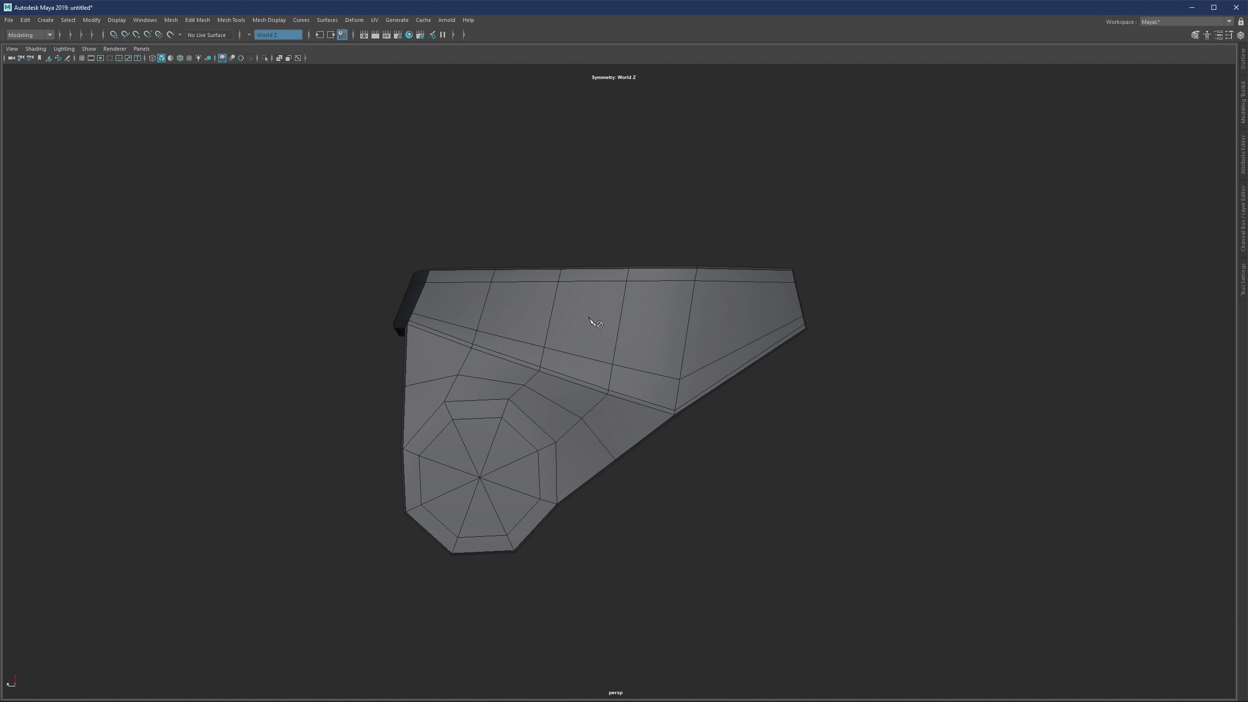
pyautogui.keyDown('ctrl'); pyautogui.middleClick(689, 329); pyautogui.keyUp('ctrl')
pyautogui.keyDown('alt'); pyautogui.moveTo(742, 319); pyautogui.dragTo(672, 342, button='middle'); pyautogui.keyUp('alt')
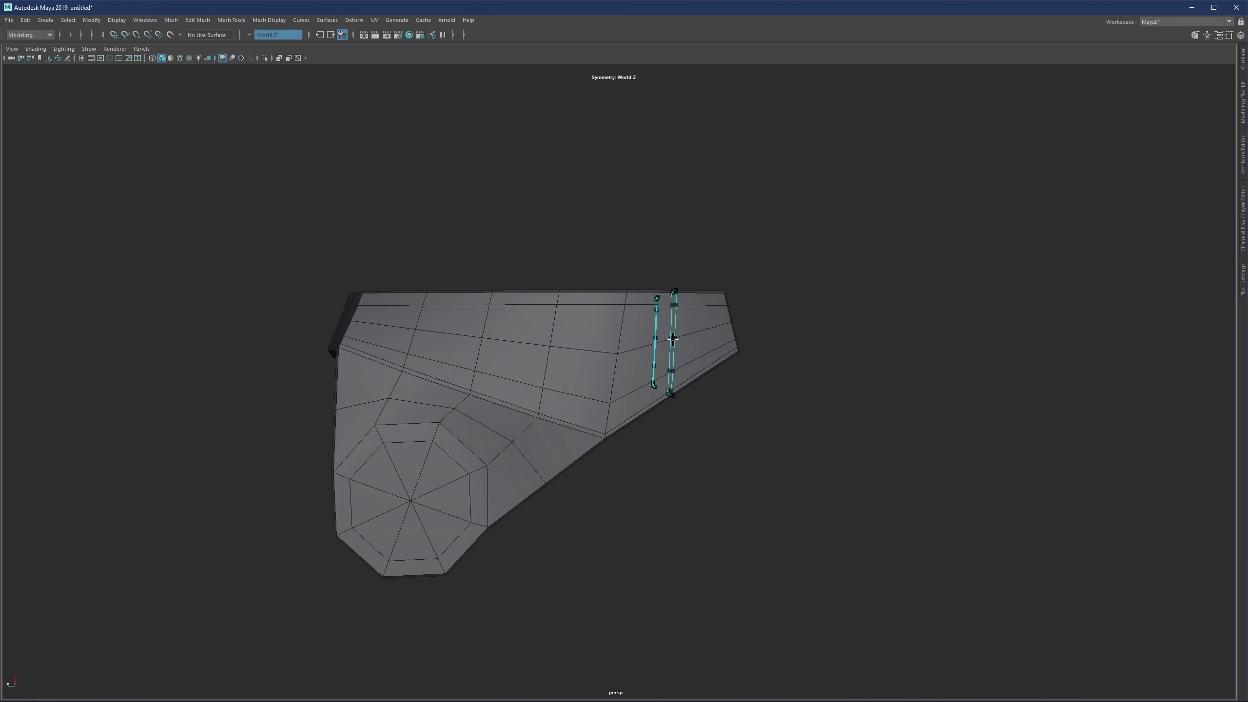
pyautogui.keyDown('alt'); pyautogui.moveTo(741, 393); pyautogui.dragTo(742, 331); pyautogui.keyUp('alt')
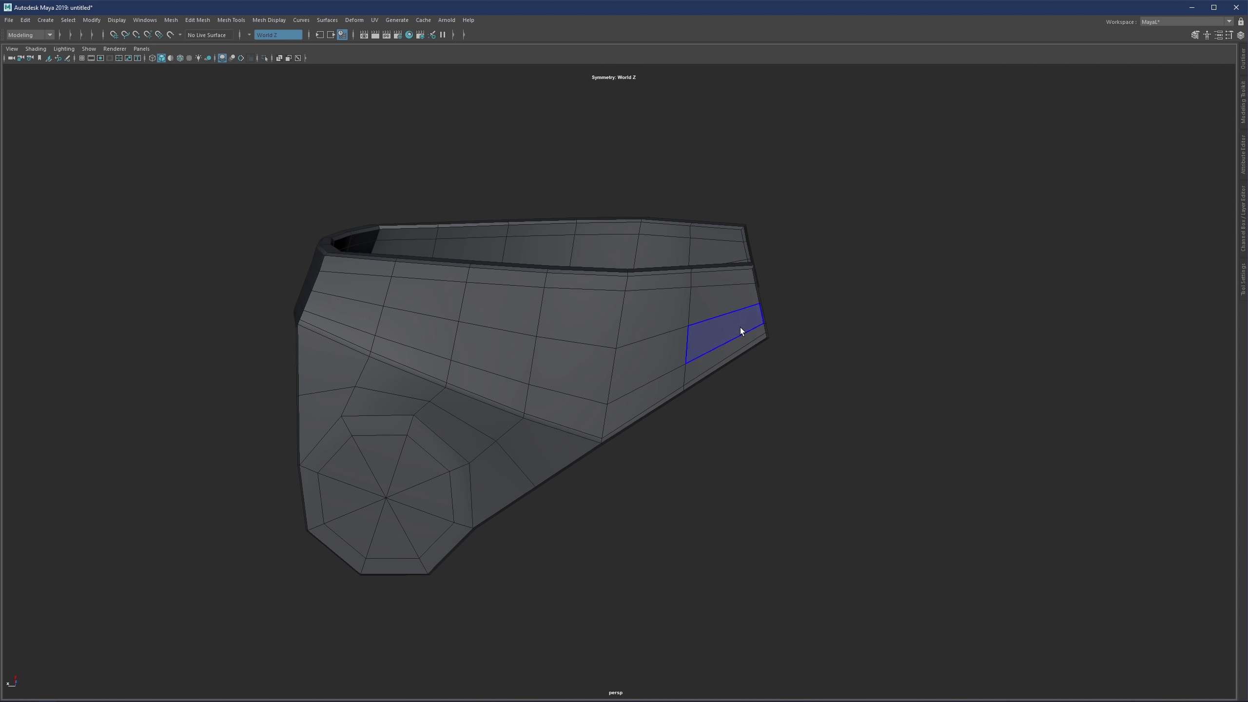
pyautogui.doubleClick(689, 312)
pyautogui.hotkey('ctrl', 'Delete')
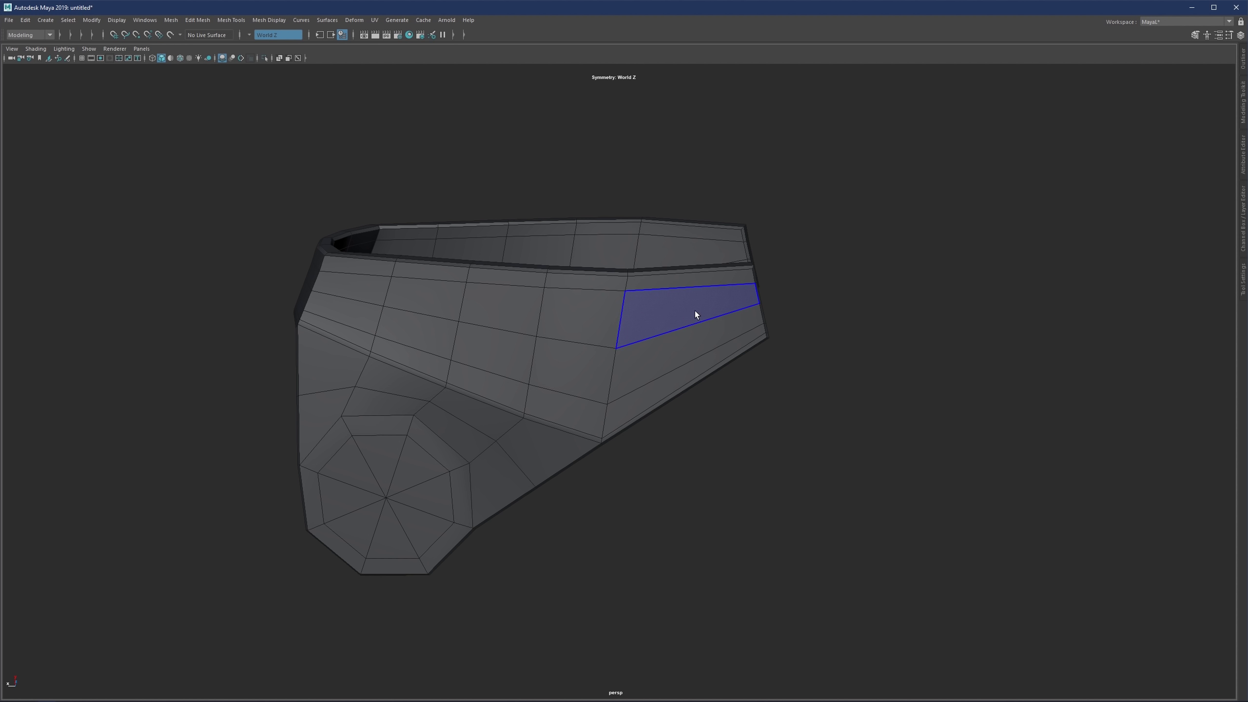
# Step: Insert a supporting edge loop close to the band's rear end and two more vertical loops dividing the rear section
pyautogui.press('y')
pyautogui.moveTo(749, 307); pyautogui.dragTo(752, 306)
pyautogui.moveTo(721, 323)
pyautogui.keyDown('alt'); pyautogui.mouseDown()
pyautogui.moveTo(720, 306)
pyautogui.moveTo(708, 319)
pyautogui.mouseUp(); pyautogui.keyUp('alt')
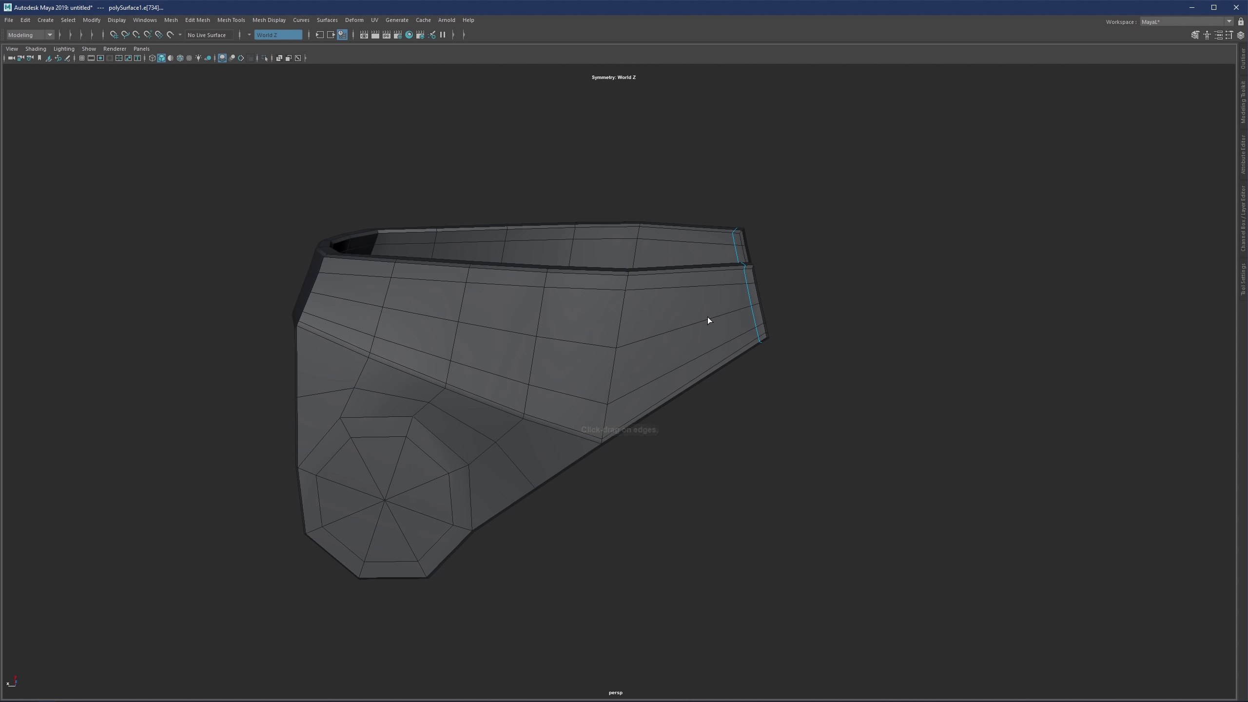
pyautogui.moveTo(669, 335); pyautogui.dragTo(652, 329)
pyautogui.keyDown('ctrl'); pyautogui.click(671, 340); pyautogui.keyUp('ctrl')
pyautogui.keyDown('ctrl'); pyautogui.click(708, 330); pyautogui.keyUp('ctrl')
pyautogui.click(617, 348)
# Step: Select the outer side-band faces, two rows from the first vertical loop back into the rear section
pyautogui.press('q')
pyautogui.click(642, 336)
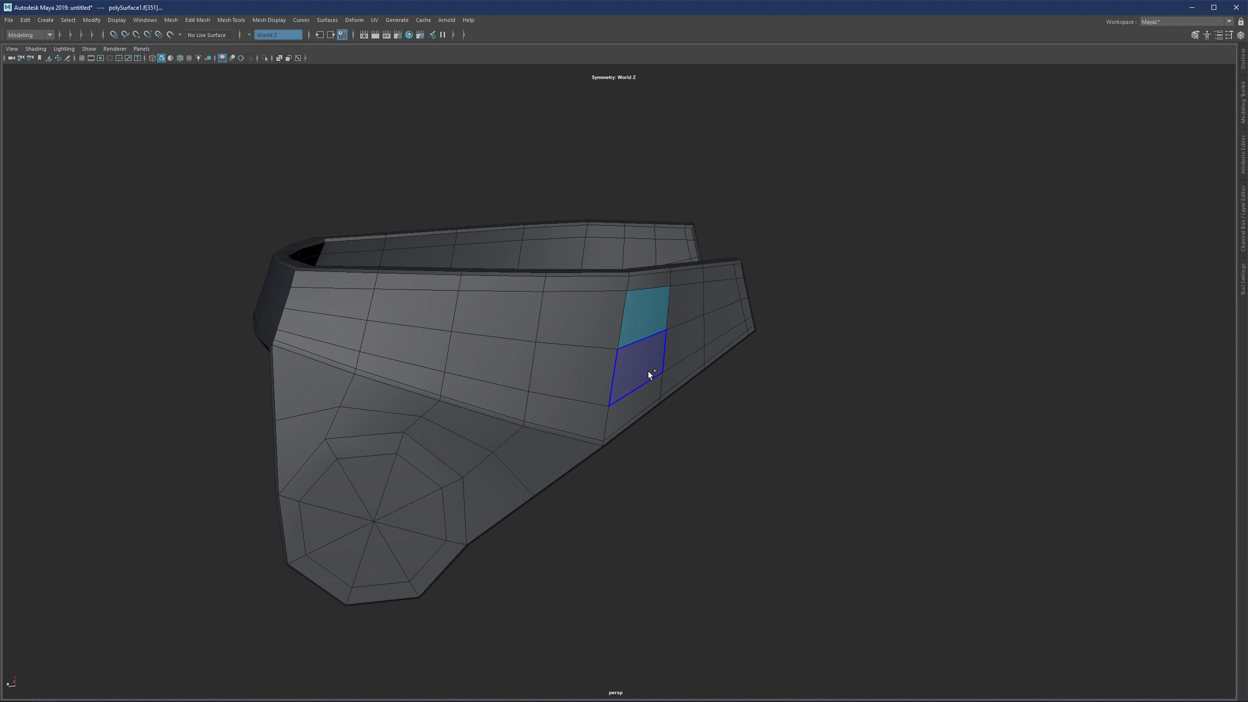
pyautogui.keyDown('shift'); pyautogui.click(647, 370); pyautogui.keyUp('shift')
pyautogui.keyDown('shift'); pyautogui.doubleClick(413, 353); pyautogui.keyUp('shift')
pyautogui.keyDown('shift'); pyautogui.doubleClick(570, 316); pyautogui.keyUp('shift')
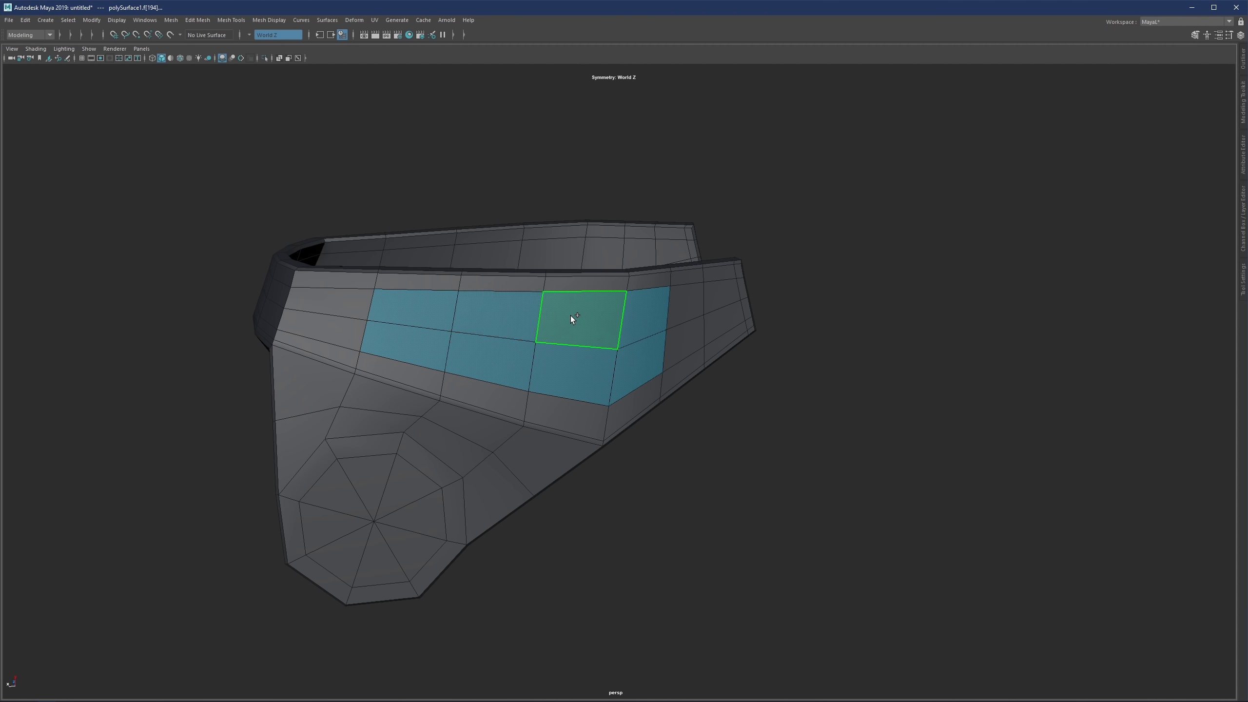
pyautogui.keyDown('alt'); pyautogui.moveTo(570, 316); pyautogui.dragTo(470, 337); pyautogui.keyUp('alt')
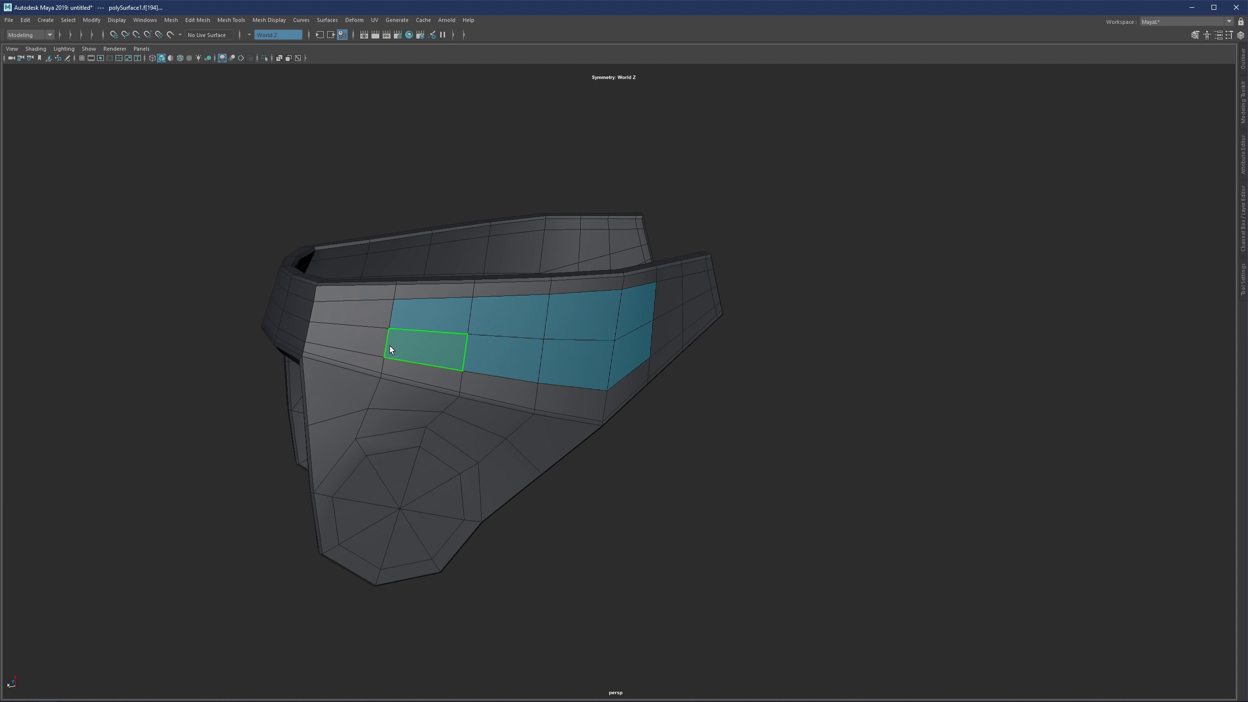
pyautogui.keyDown('alt'); pyautogui.moveTo(391, 345); pyautogui.dragTo(625, 335); pyautogui.keyUp('alt')
# Step: Move the two foremost vertical edge lines on the side band towards the front to enlarge the panel area
pyautogui.press('F10')
pyautogui.click(387, 350)
pyautogui.keyDown('alt'); pyautogui.moveTo(425, 335); pyautogui.dragTo(286, 315); pyautogui.keyUp('alt')
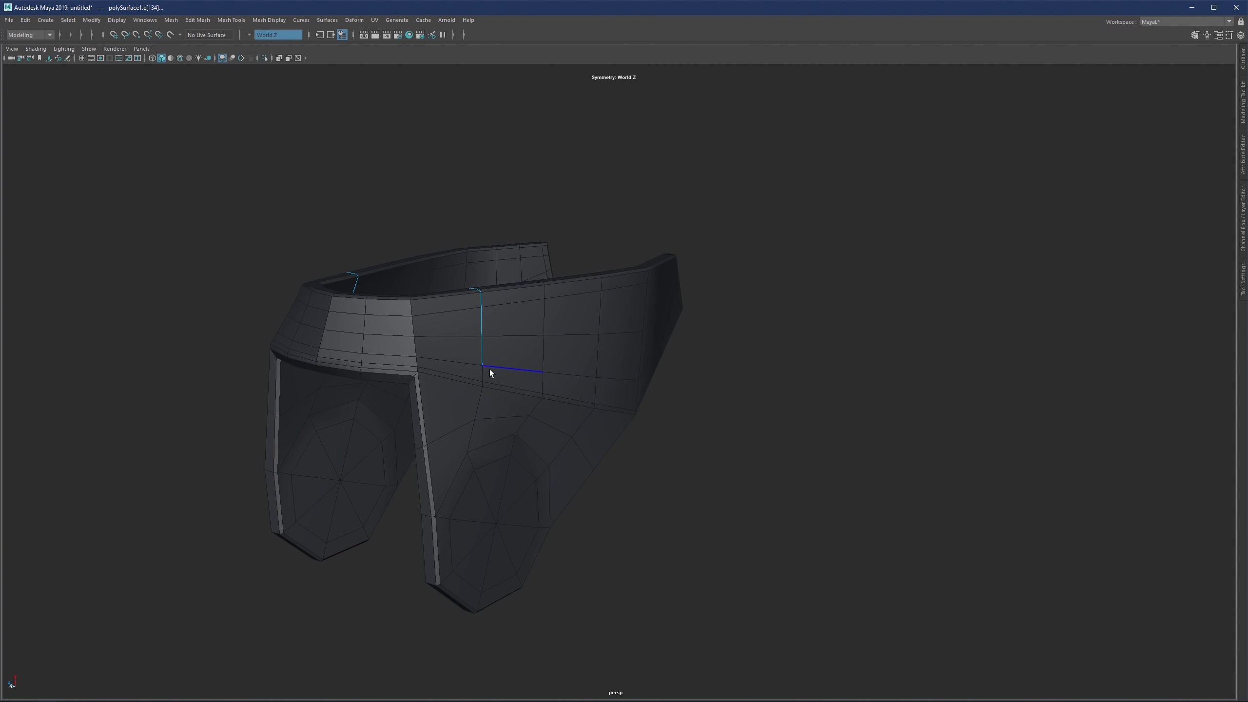
pyautogui.press('w')
pyautogui.keyDown('alt'); pyautogui.moveTo(490, 373); pyautogui.dragTo(433, 327); pyautogui.keyUp('alt')
pyautogui.click(565, 353)
pyautogui.keyDown('alt'); pyautogui.moveTo(565, 353); pyautogui.dragTo(752, 326); pyautogui.keyUp('alt')
pyautogui.press('q')
pyautogui.keyDown('shift'); pyautogui.doubleClick(521, 304); pyautogui.keyUp('shift')
pyautogui.keyDown('alt'); pyautogui.moveTo(565, 354); pyautogui.dragTo(358, 340); pyautogui.keyUp('alt')
pyautogui.moveTo(614, 353); pyautogui.dragTo(550, 334)
pyautogui.click(567, 354)
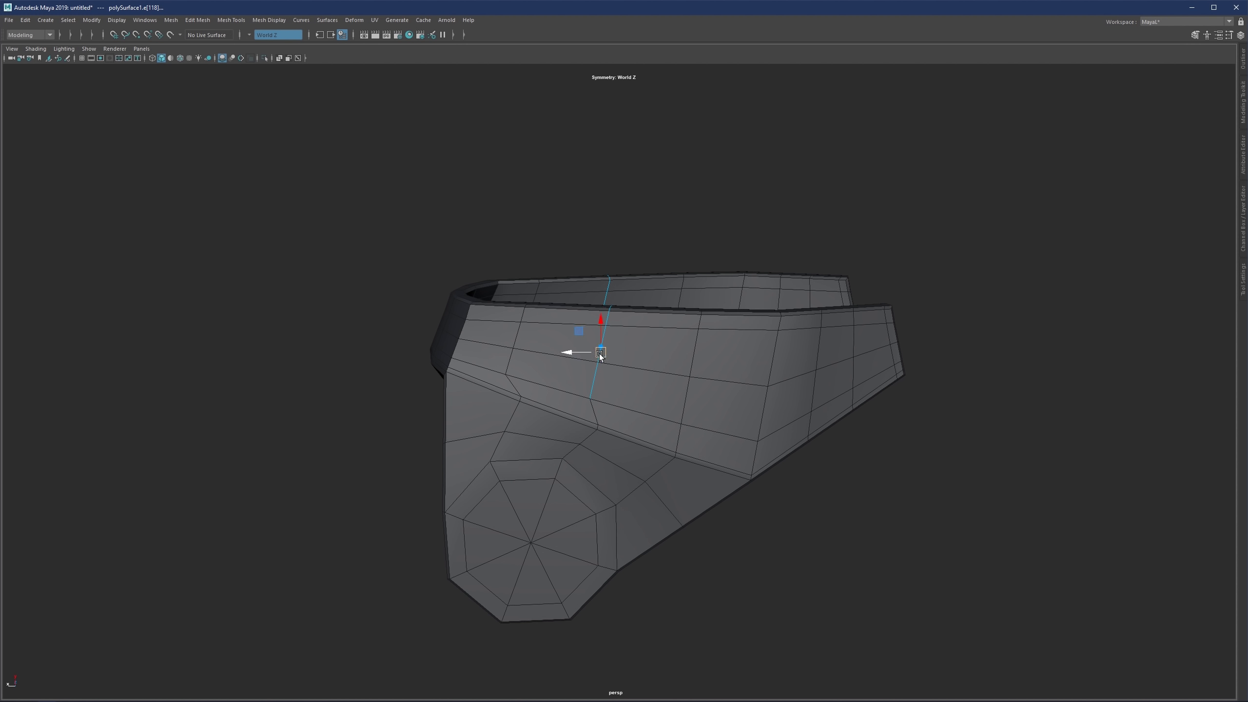
# Step: Slide the slanted crease's vertices forward so they line up with the moved vertical edges above
pyautogui.scroll(3, 581, 359)
pyautogui.moveTo(584, 359); pyautogui.dragTo(553, 351, button='right')
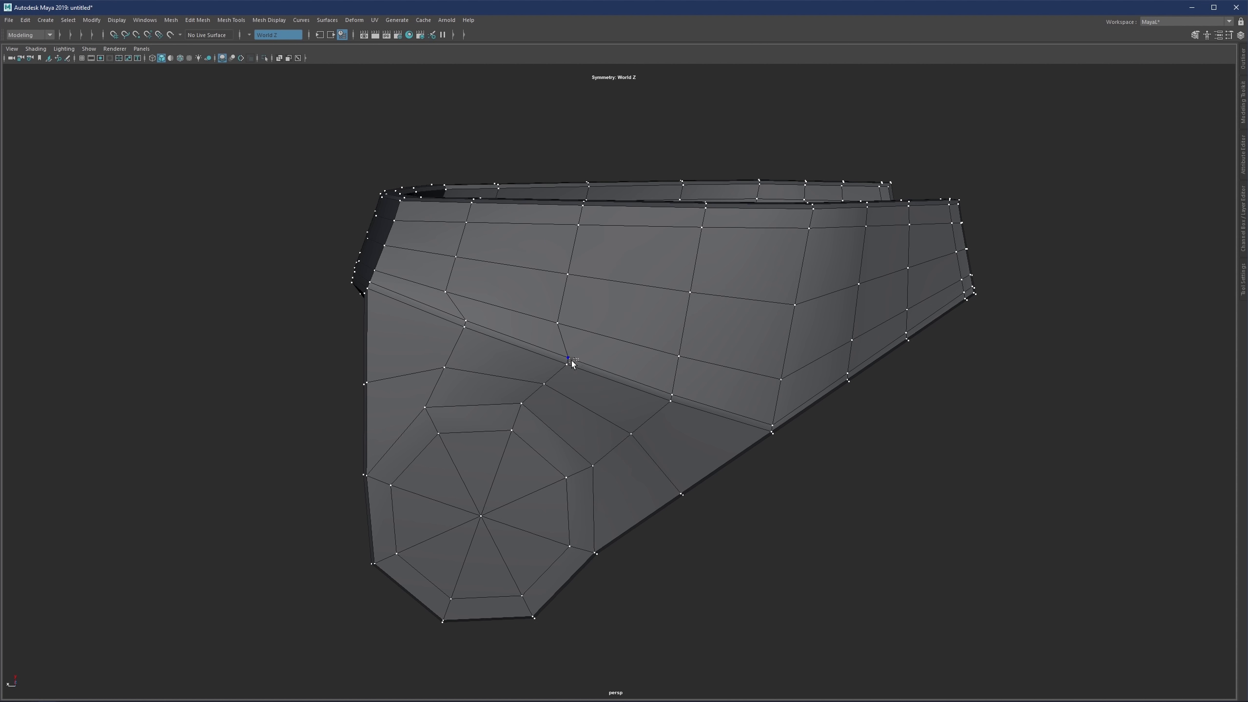
pyautogui.click(549, 352)
pyautogui.click(483, 327)
pyautogui.keyDown('shift'); pyautogui.moveTo(484, 327); pyautogui.dragTo(448, 323, button='middle'); pyautogui.keyUp('shift')
# Step: Preview the shell smoothed and add the matching inner side-band faces to the outer panel face selection
pyautogui.press('F11')
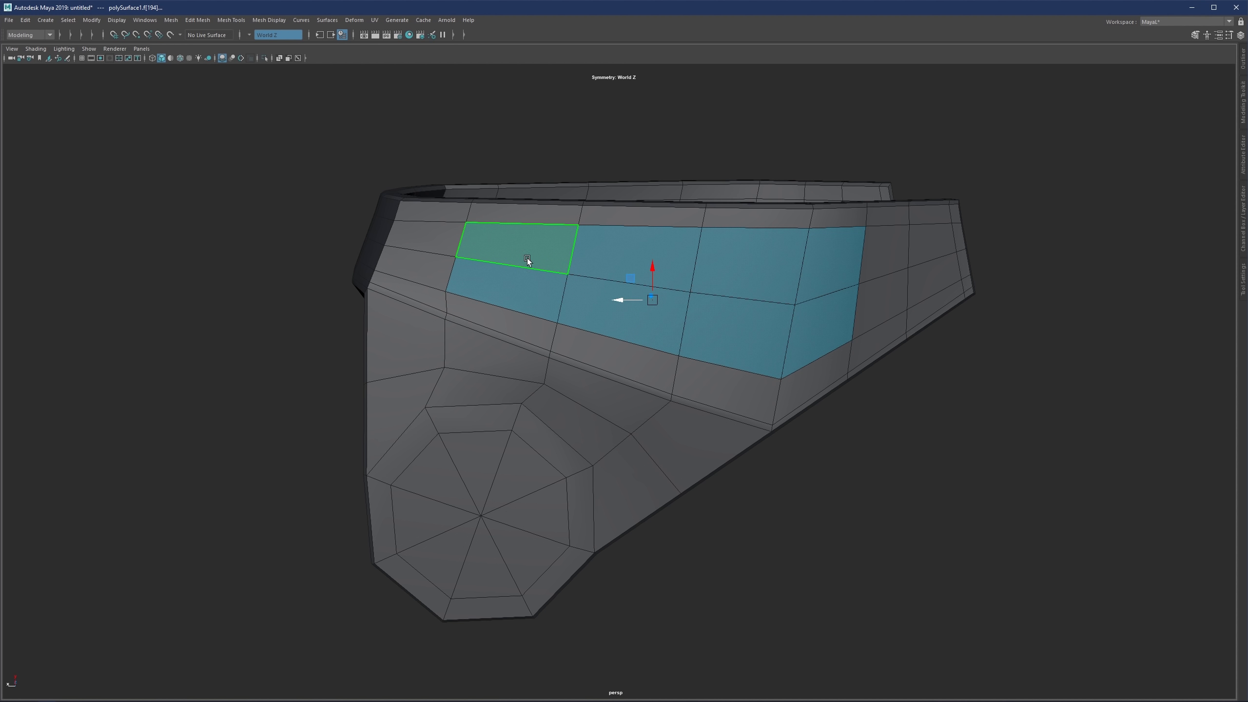
pyautogui.scroll(-1, 589, 285)
pyautogui.scroll(-2, 624, 300)
pyautogui.press('3')
pyautogui.keyDown('alt'); pyautogui.moveTo(624, 299); pyautogui.dragTo(650, 189); pyautogui.keyUp('alt')
pyautogui.press('1')
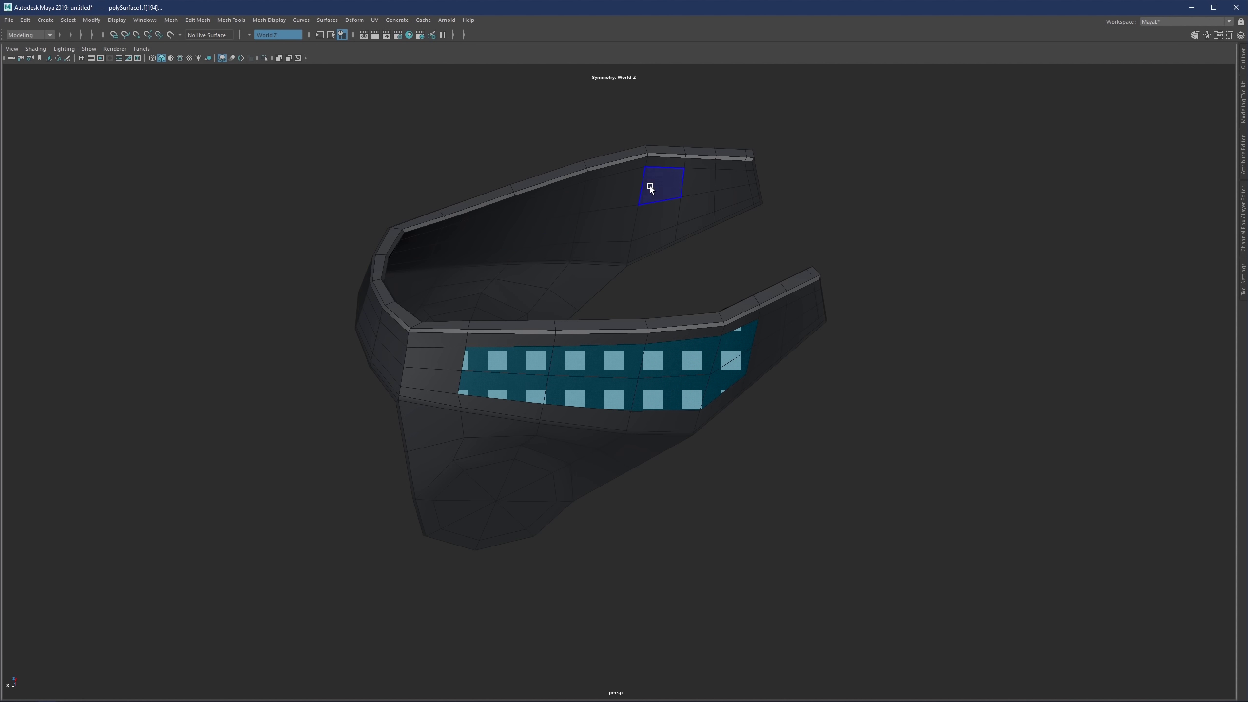
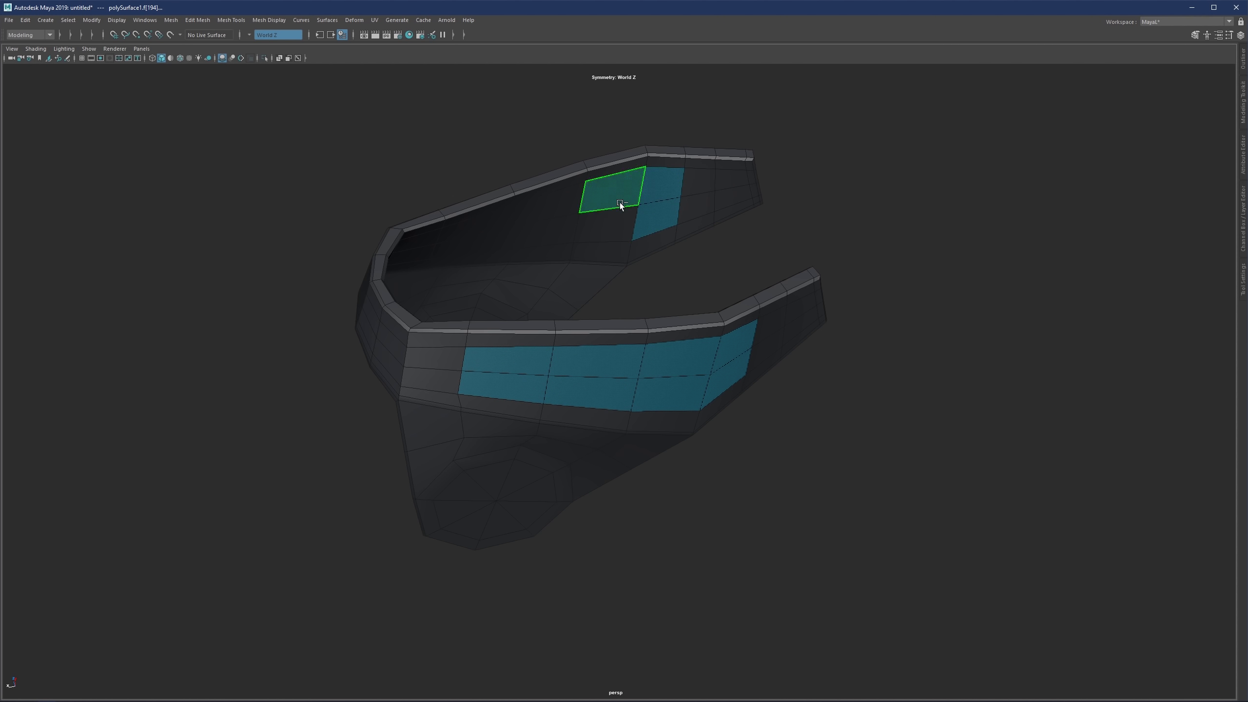
pyautogui.keyDown('shift'); pyautogui.click(563, 215); pyautogui.keyUp('shift')
pyautogui.keyDown('alt'); pyautogui.moveTo(552, 249); pyautogui.dragTo(626, 262); pyautogui.keyUp('alt')
# Step: Inset the selected panel faces slightly with an Extrude offset and delete them to cut a window through each side
pyautogui.hotkey('ctrl', 'e')
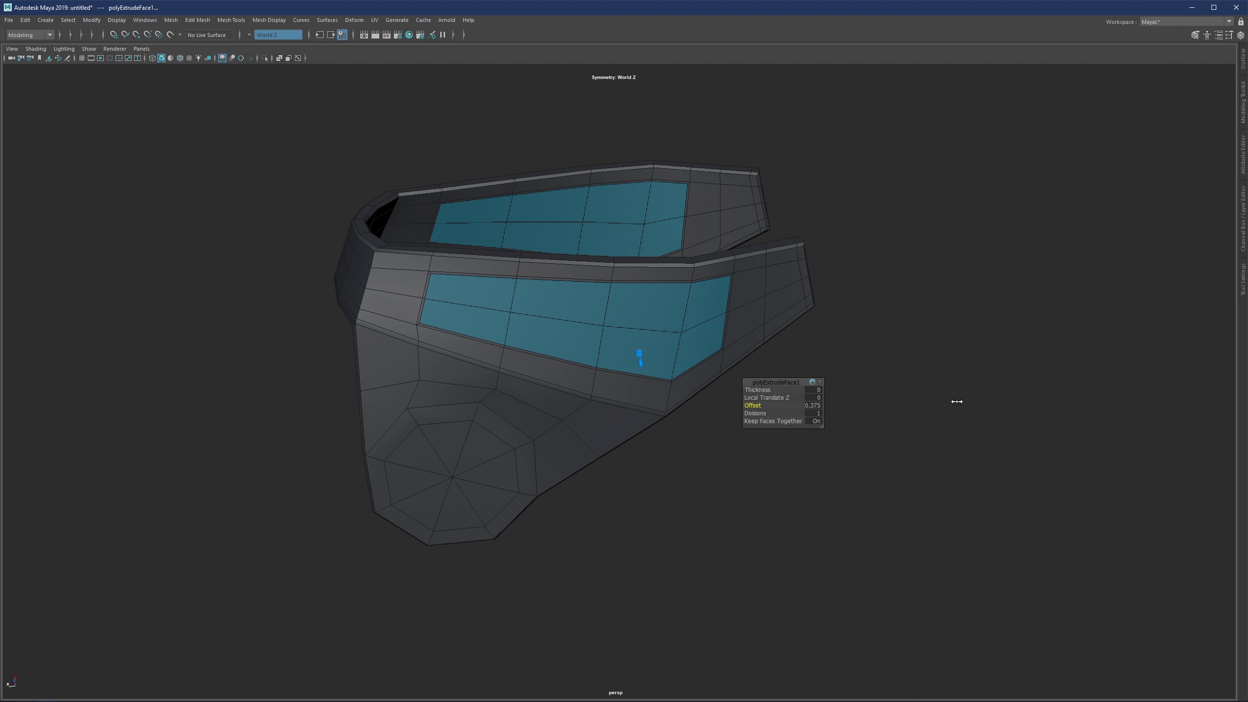
pyautogui.keyDown('alt'); pyautogui.moveTo(880, 380); pyautogui.dragTo(625, 324); pyautogui.keyUp('alt')
pyautogui.press('Delete')
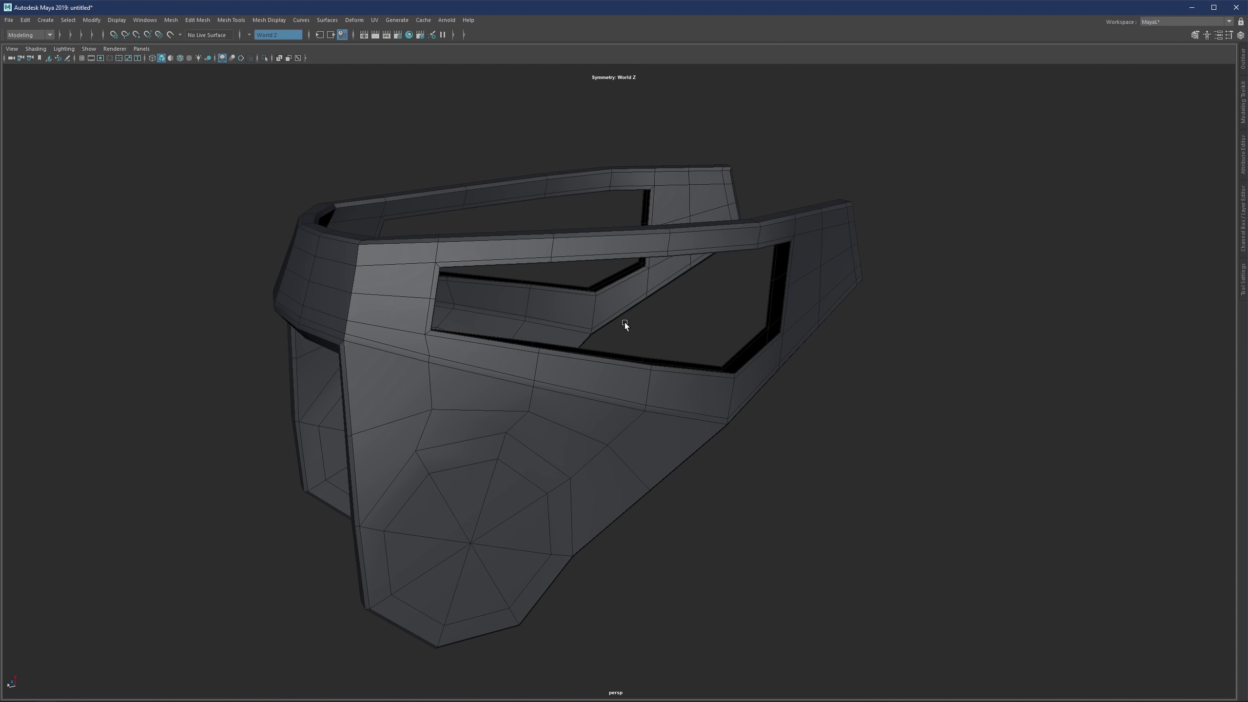
# Step: Bridge the inner and outer border edges of the side windows to close their walls, and preview the result smoothed
pyautogui.keyDown('alt'); pyautogui.moveTo(711, 306); pyautogui.dragTo(711, 305, button='middle'); pyautogui.keyUp('alt')
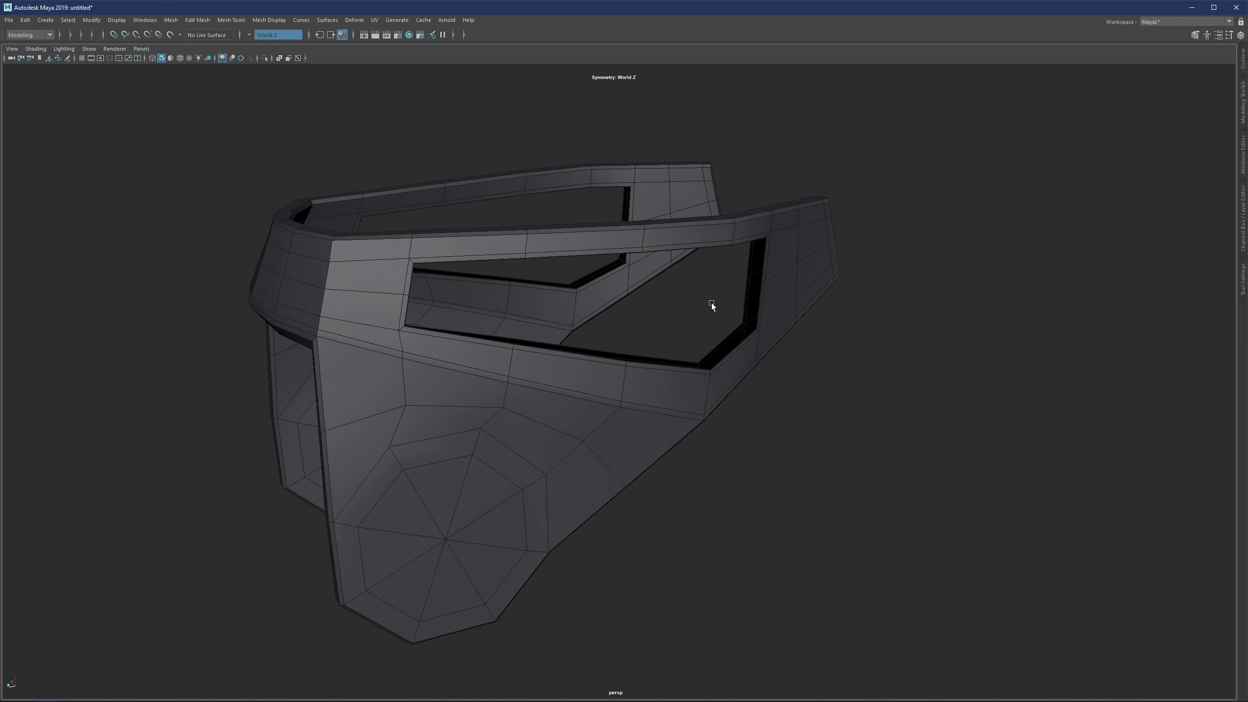
pyautogui.doubleClick(759, 290)
pyautogui.keyDown('alt'); pyautogui.moveTo(759, 290); pyautogui.dragTo(872, 324); pyautogui.keyUp('alt')
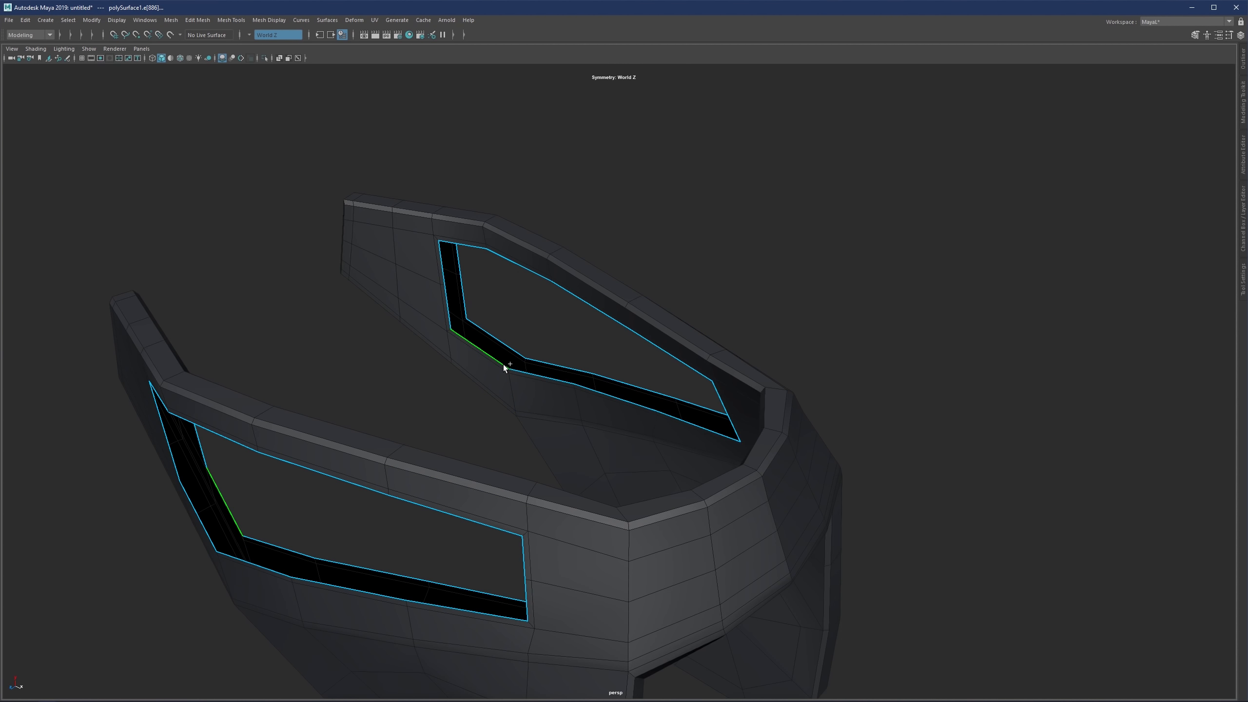
pyautogui.keyDown('alt'); pyautogui.moveTo(503, 365); pyautogui.dragTo(773, 342); pyautogui.keyUp('alt')
pyautogui.keyDown('shift'); pyautogui.moveTo(804, 319); pyautogui.dragTo(794, 436, button='right'); pyautogui.keyUp('shift')
pyautogui.press('3')
pyautogui.click(907, 309)
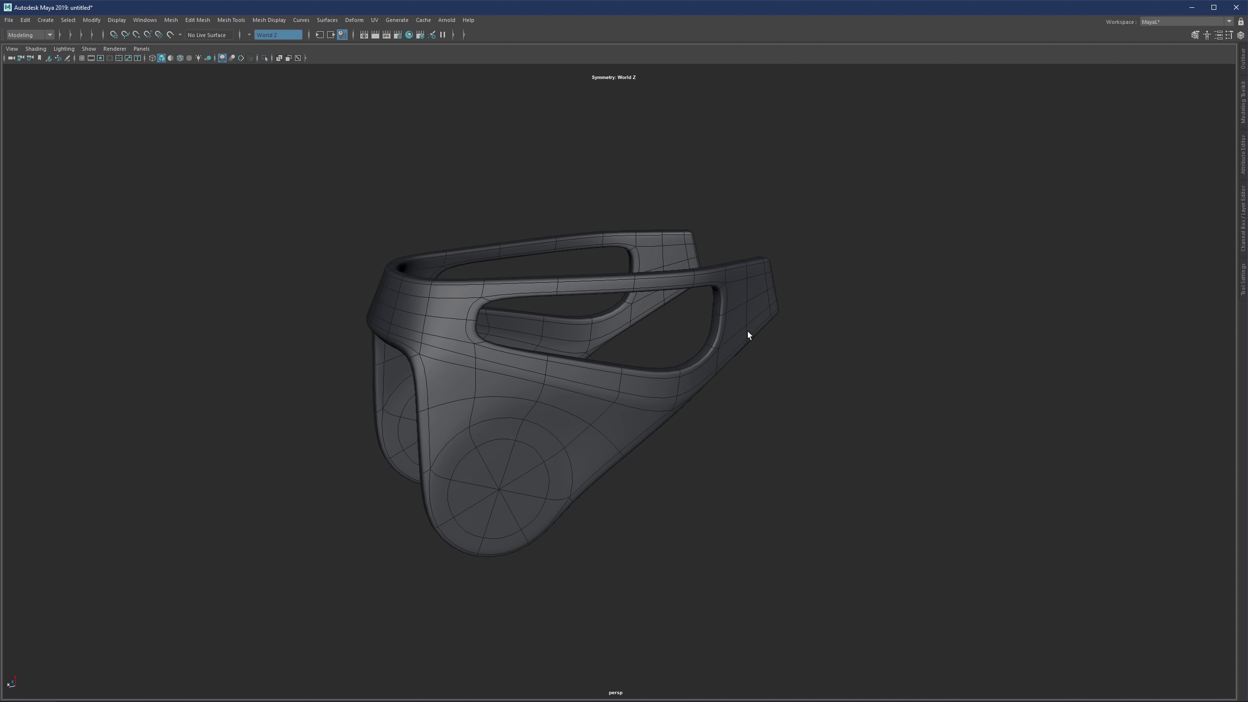
pyautogui.keyDown('alt'); pyautogui.moveTo(799, 282); pyautogui.dragTo(796, 310); pyautogui.keyUp('alt')
pyautogui.click(737, 349)
pyautogui.press('f')
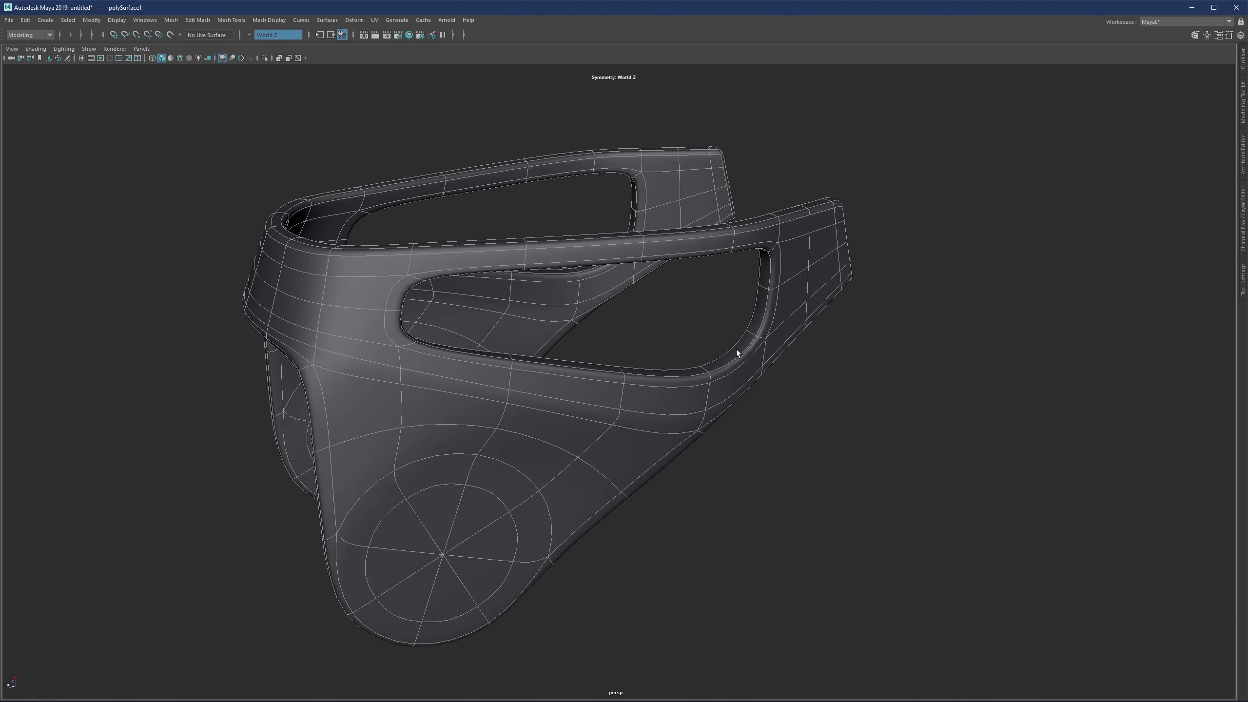
# Step: Select the face loops lining the side windows in unsmoothed display and extrude them with an offset of 0.832
pyautogui.press('1')
pyautogui.scroll(3, 747, 343)
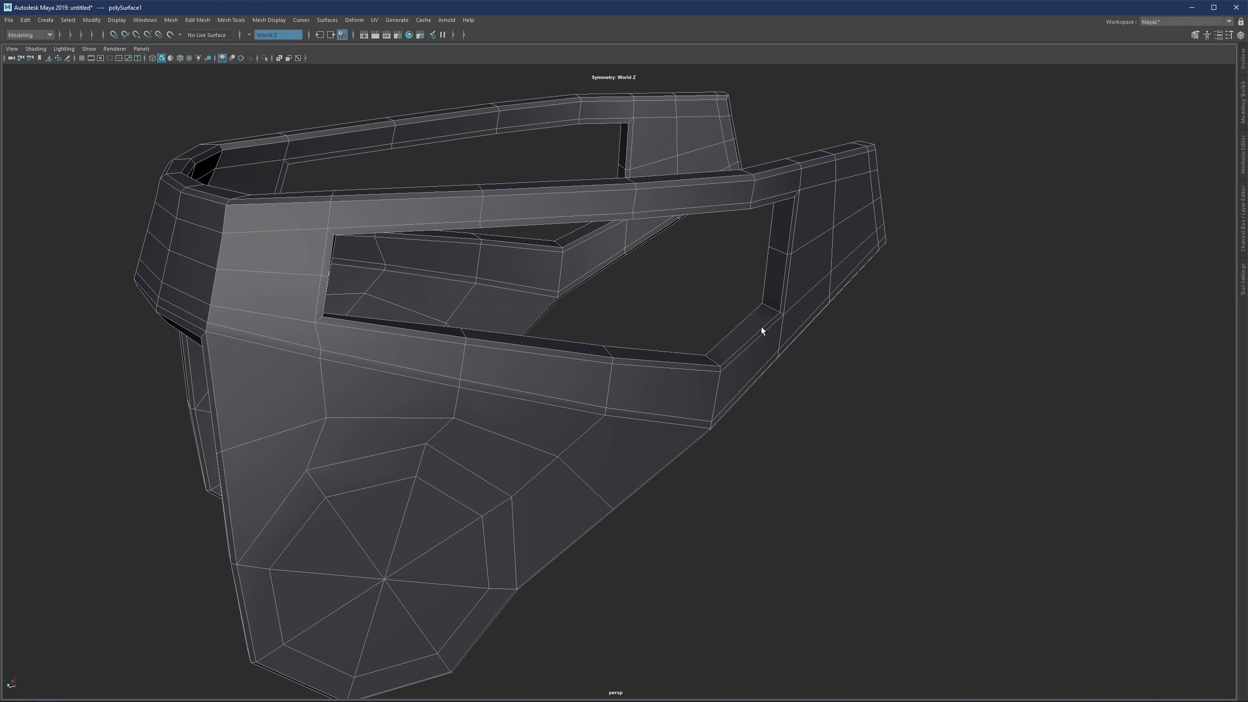
pyautogui.press('F11')
pyautogui.click(767, 289)
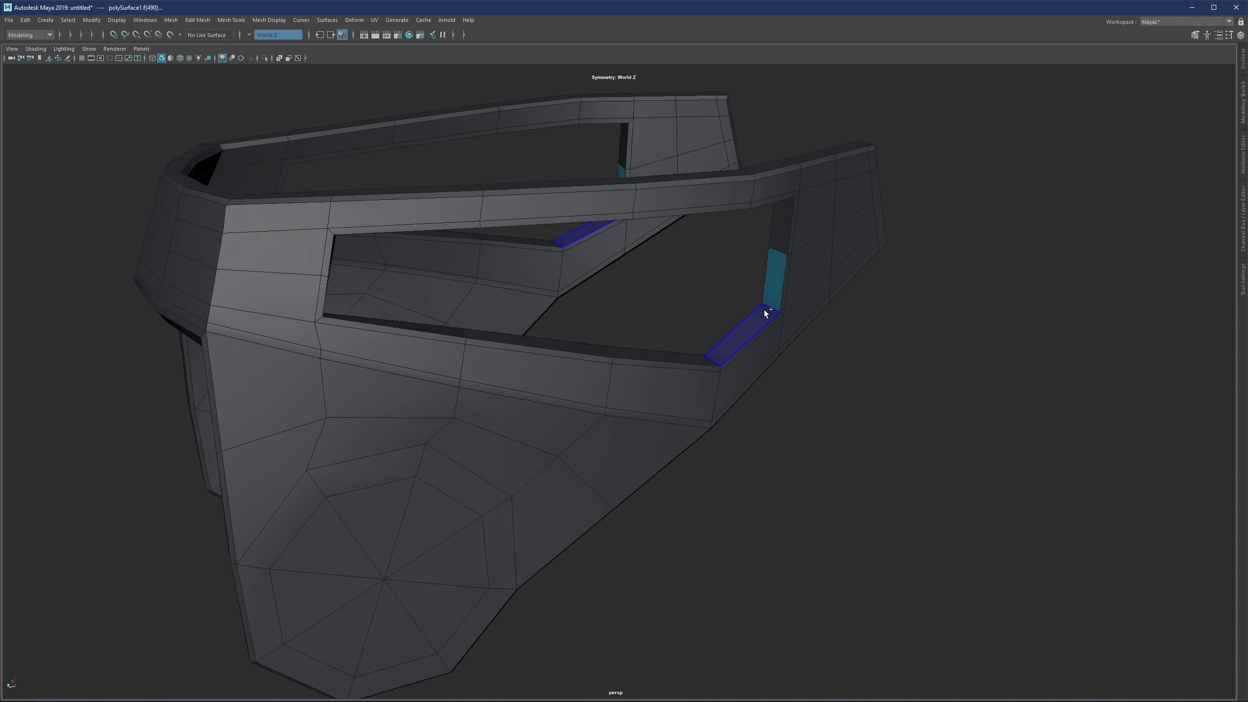
pyautogui.keyDown('shift'); pyautogui.doubleClick(765, 310); pyautogui.keyUp('shift')
pyautogui.hotkey('ctrl', 'e')
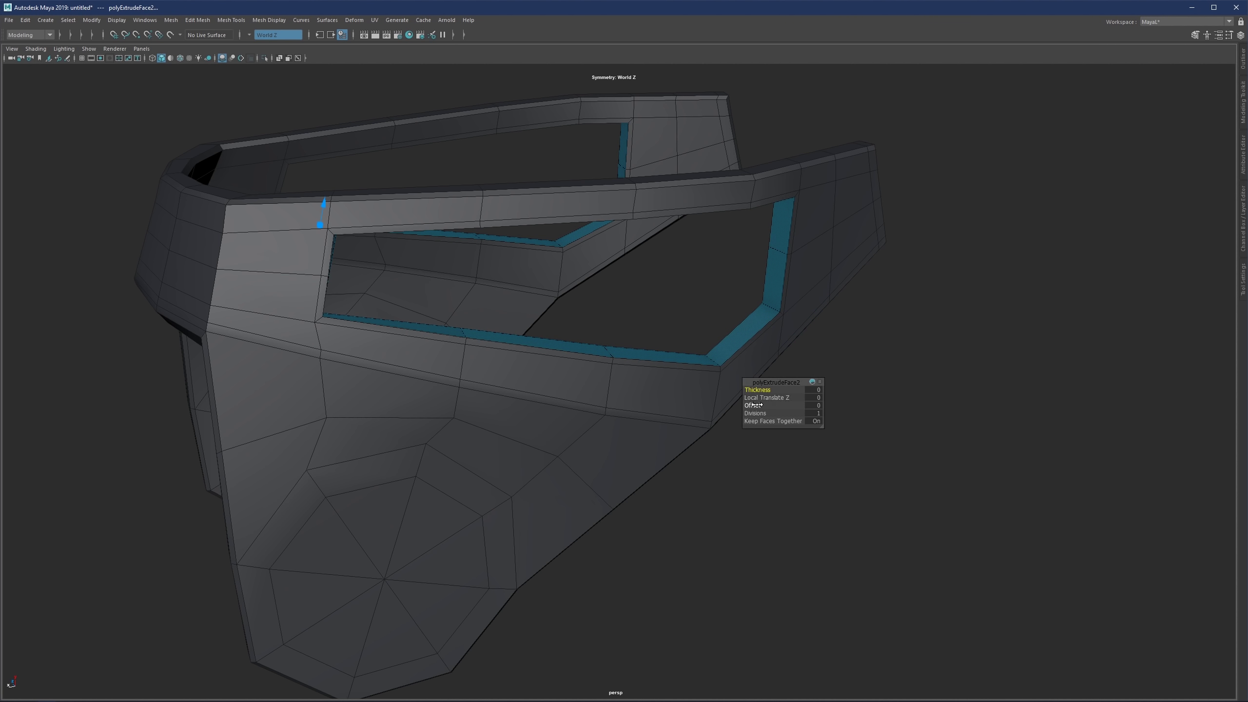
pyautogui.moveTo(816, 404); pyautogui.dragTo(1106, 377)
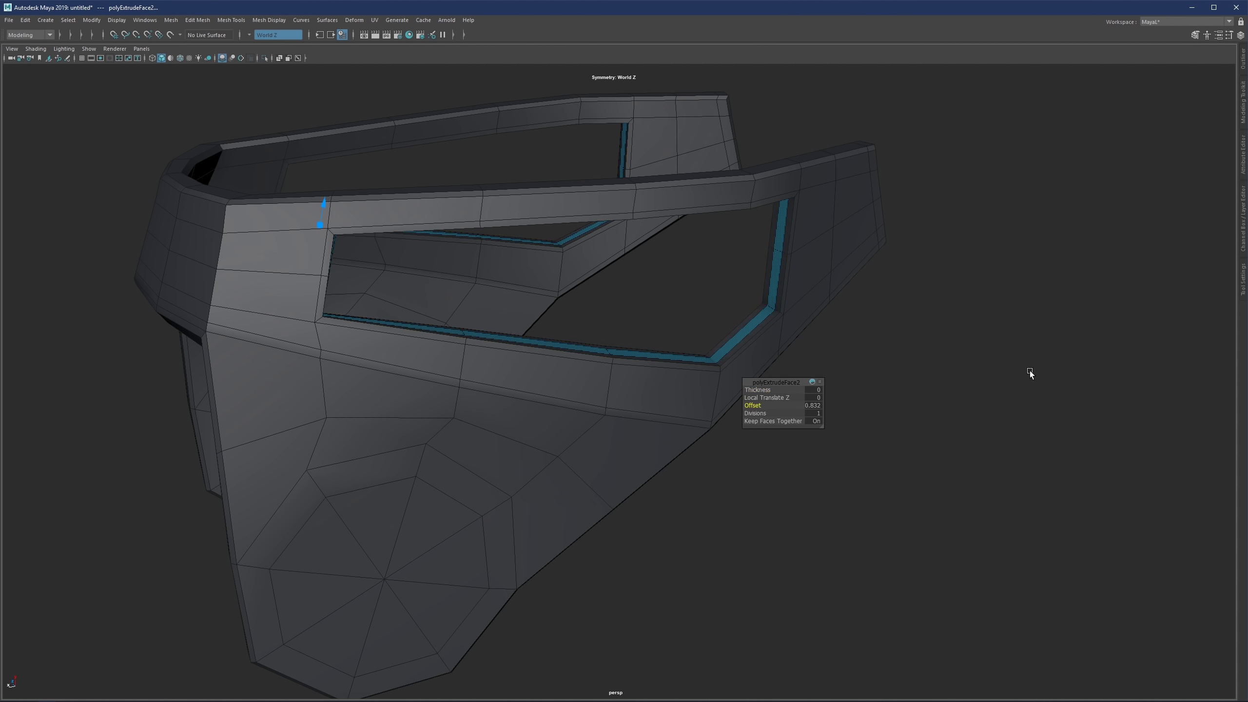
# Step: Undo the offset extrude on the inner wall faces of the window opening
pyautogui.keyDown('alt'); pyautogui.moveTo(811, 378); pyautogui.dragTo(869, 416); pyautogui.keyUp('alt')
pyautogui.keyDown('alt'); pyautogui.moveTo(570, 399); pyautogui.dragTo(594, 407, button='right'); pyautogui.keyUp('alt')
pyautogui.keyDown('alt'); pyautogui.moveTo(594, 407); pyautogui.dragTo(516, 407); pyautogui.keyUp('alt')
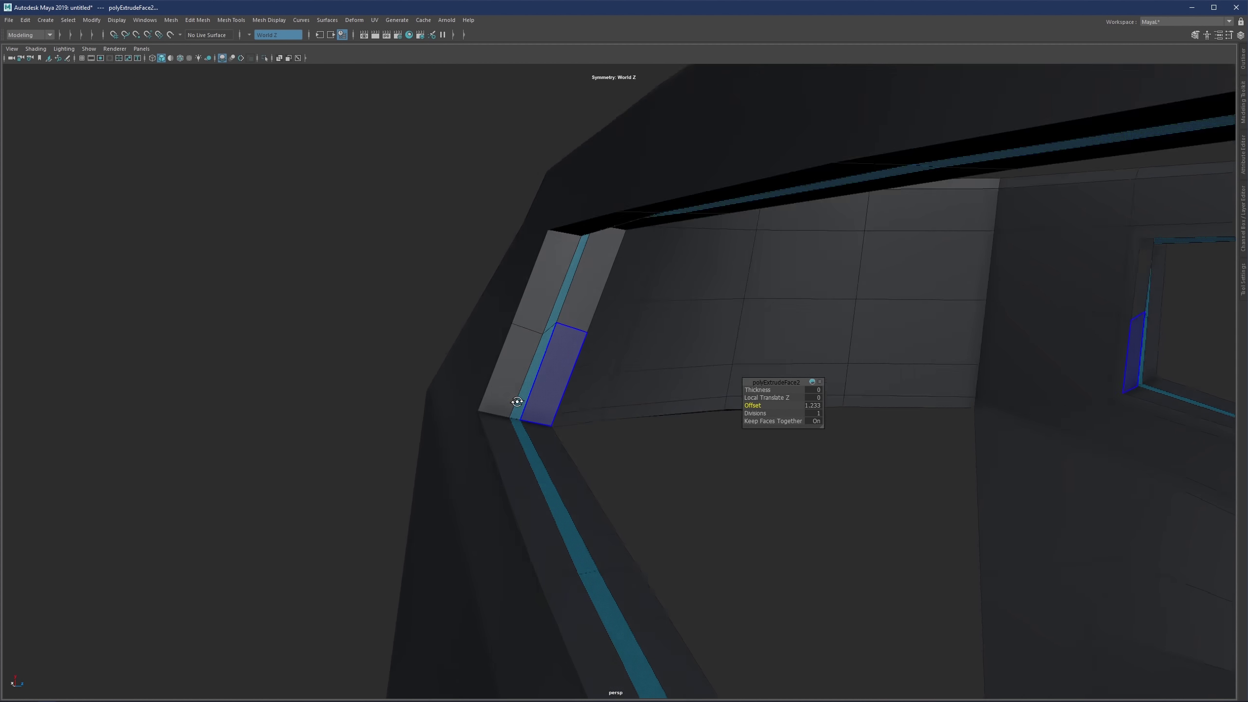
pyautogui.keyDown('alt'); pyautogui.moveTo(515, 407); pyautogui.dragTo(530, 432, button='right'); pyautogui.keyUp('alt')
pyautogui.hotkey('ctrl', 'z')
pyautogui.hotkey('ctrl', 'z')
# Step: Insert an edge loop along the middle of the window opening's inner wall
pyautogui.scroll(-5, 516, 369)
pyautogui.keyDown('alt'); pyautogui.moveTo(516, 370); pyautogui.dragTo(504, 419); pyautogui.keyUp('alt')
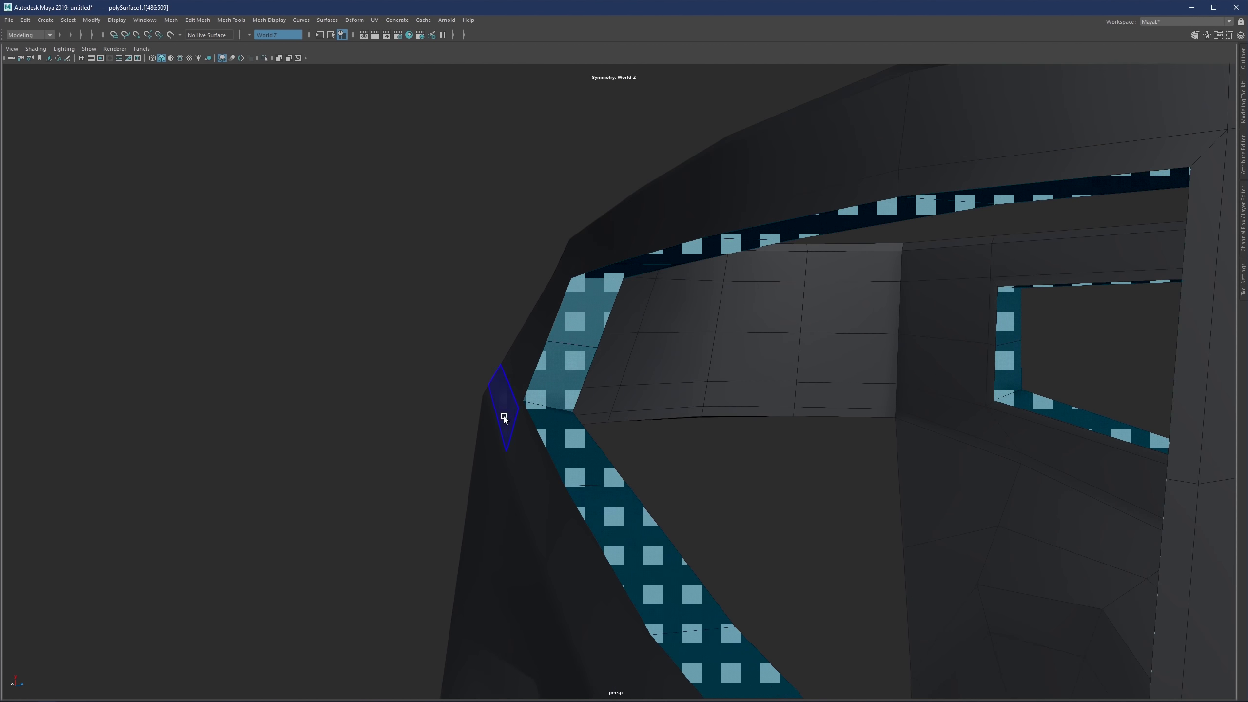
pyautogui.keyDown('ctrl'); pyautogui.middleClick(570, 346); pyautogui.keyUp('ctrl')
pyautogui.press('q')
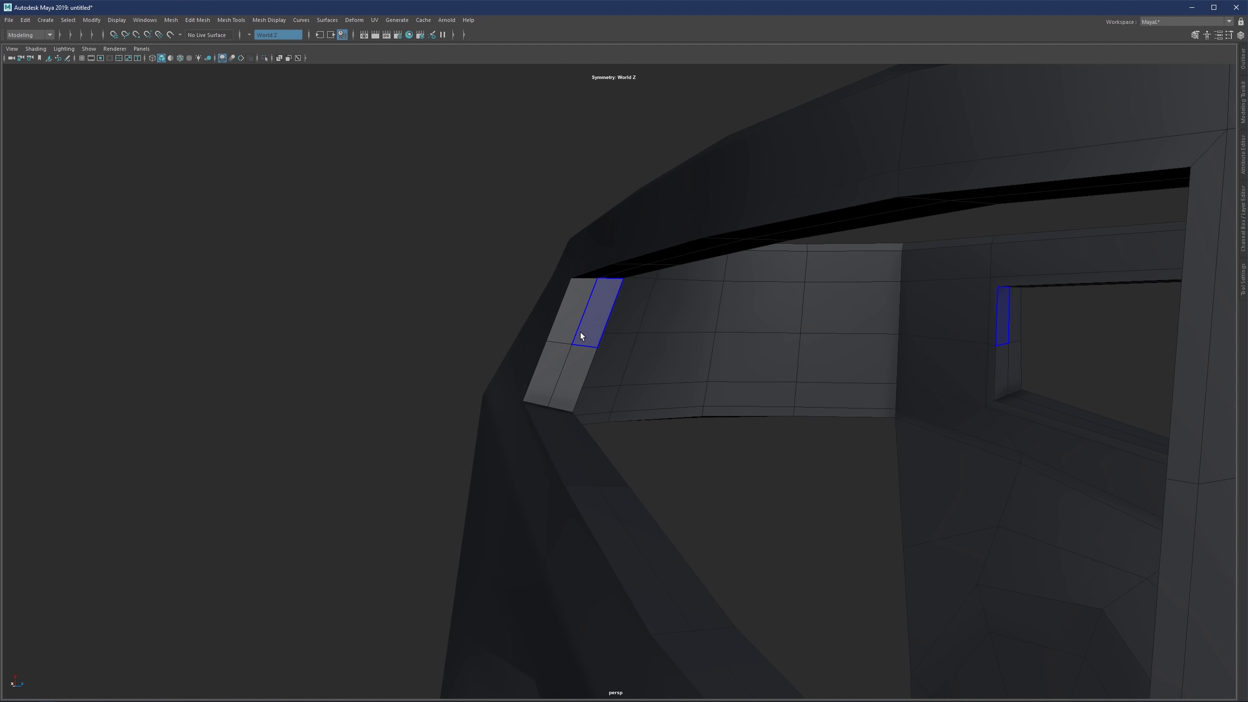
# Step: Bevel the middle edge loop with fraction 0.193, Uniform mitering and Center miter along
pyautogui.hotkey('ctrl', 'b')
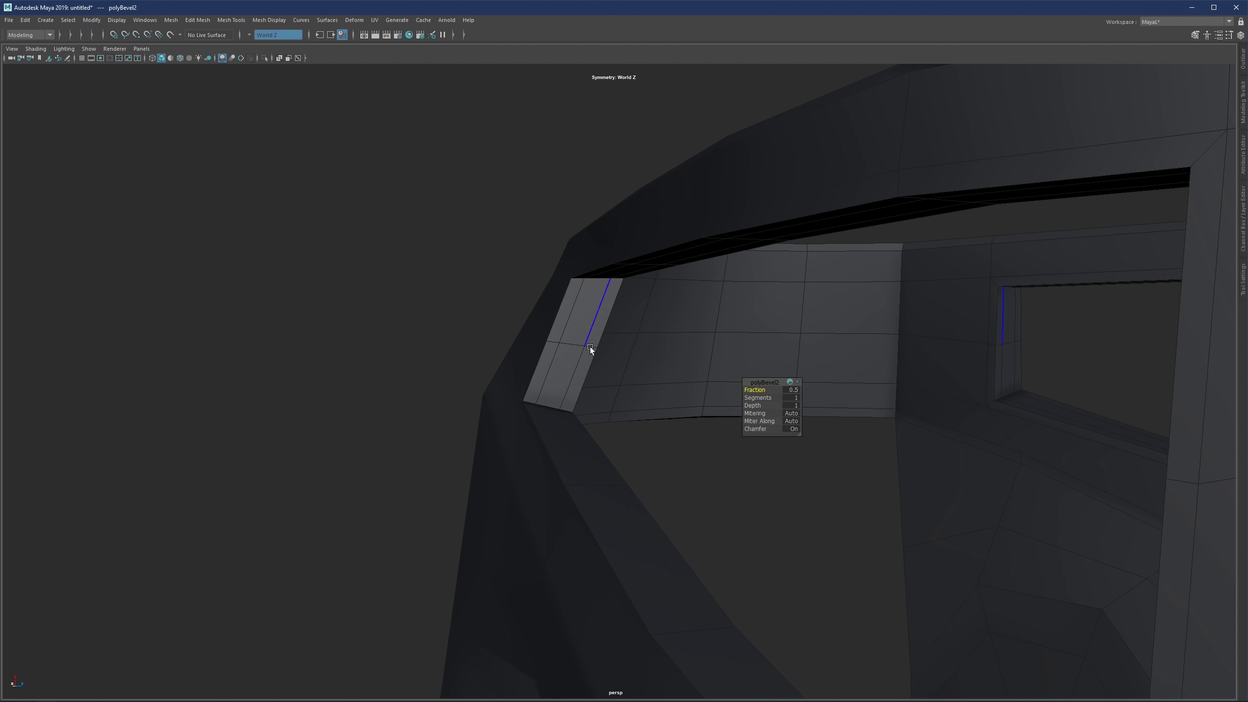
pyautogui.moveTo(723, 390); pyautogui.dragTo(634, 395, button='middle')
pyautogui.click(790, 413)
pyautogui.click(799, 423)
pyautogui.click(792, 422)
pyautogui.click(799, 431)
pyautogui.click(793, 422)
pyautogui.click(801, 429)
pyautogui.click(792, 422)
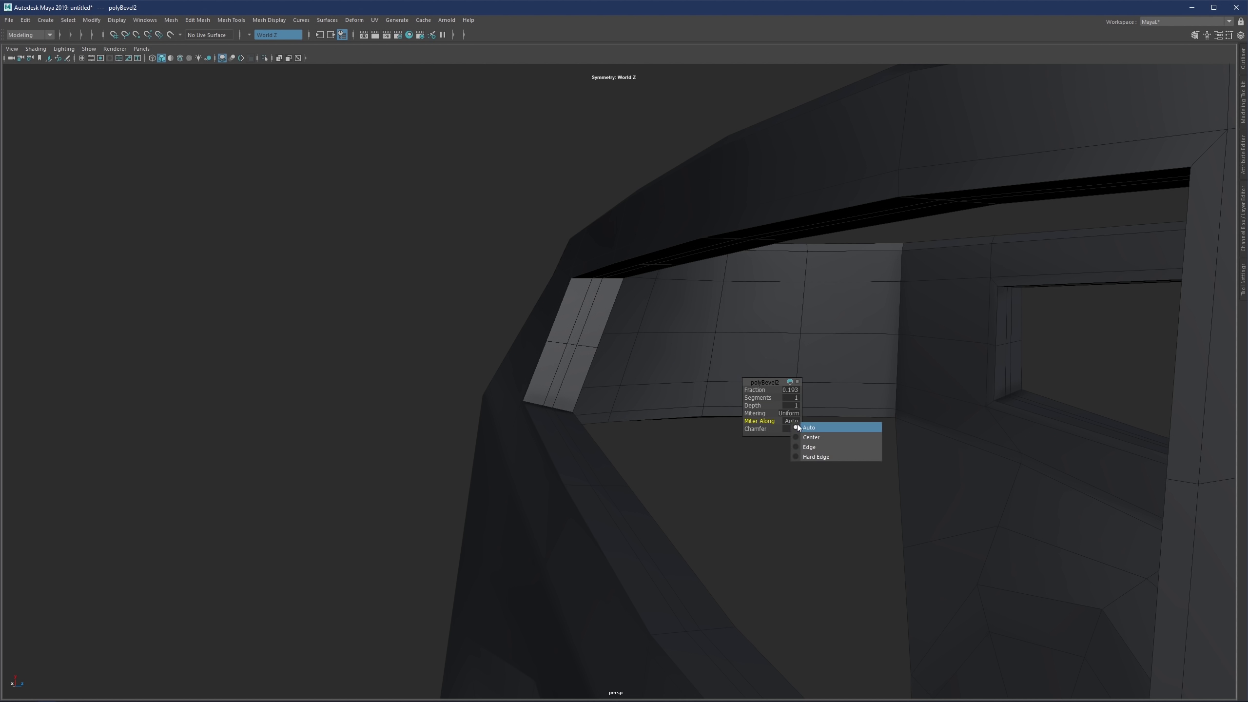
pyautogui.click(799, 437)
pyautogui.keyDown('alt'); pyautogui.moveTo(799, 438); pyautogui.dragTo(671, 417); pyautogui.keyUp('alt')
# Step: Select the narrow strip of faces around the window opening and pull it into the opening to form a sloped rim
pyautogui.press('F11')
pyautogui.click(576, 340)
pyautogui.keyDown('shift'); pyautogui.doubleClick(569, 353); pyautogui.keyUp('shift')
pyautogui.scroll(-5, 595, 411)
pyautogui.keyDown('alt'); pyautogui.moveTo(671, 416); pyautogui.dragTo(272, 389, button='middle'); pyautogui.keyUp('alt')
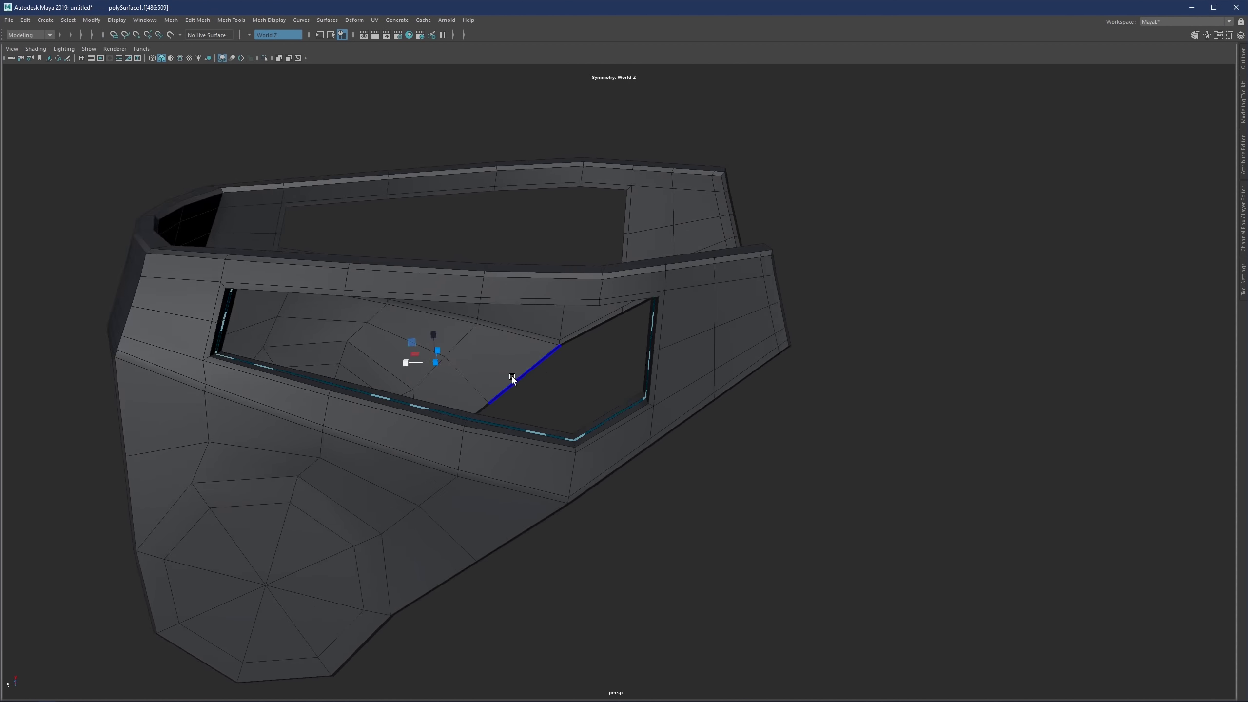
pyautogui.scroll(3, 351, 361)
pyautogui.keyDown('alt'); pyautogui.moveTo(322, 358); pyautogui.dragTo(639, 324); pyautogui.keyUp('alt')
pyautogui.scroll(-3, 573, 349)
pyautogui.scroll(-5, 651, 289)
pyautogui.scroll(5, 618, 337)
pyautogui.keyDown('alt'); pyautogui.moveTo(616, 337); pyautogui.dragTo(533, 351, button='middle'); pyautogui.keyUp('alt')
pyautogui.scroll(2, 532, 351)
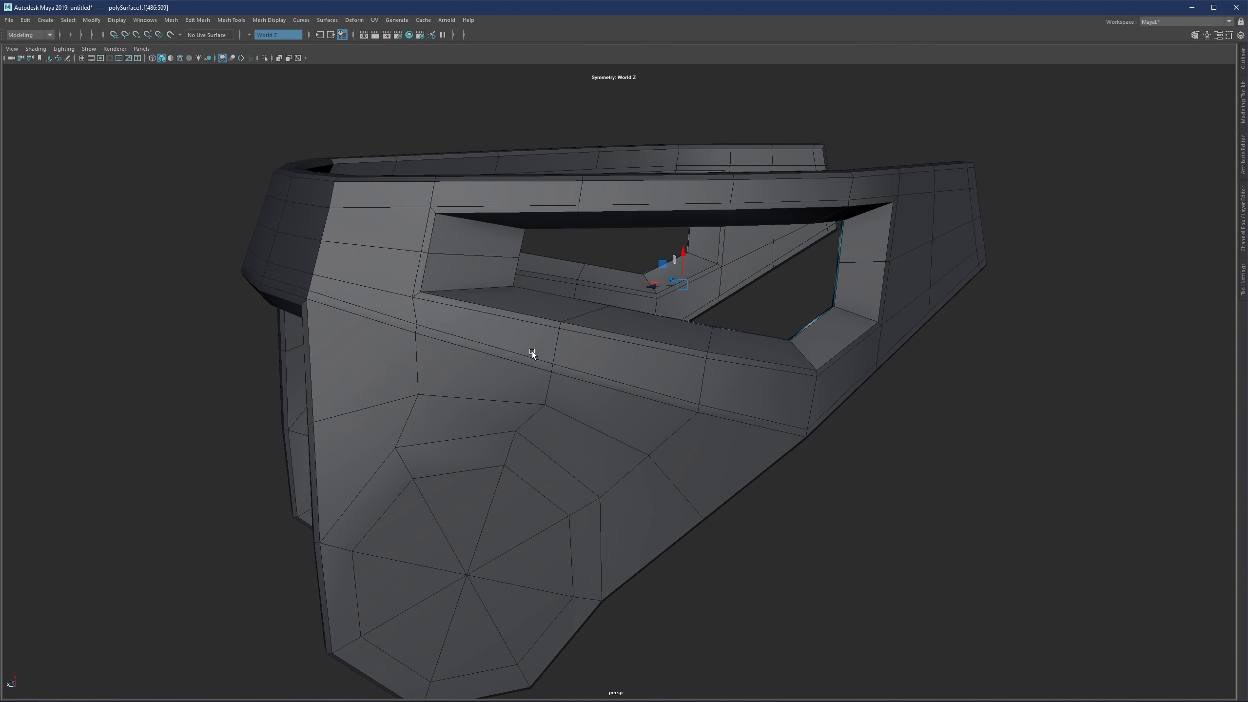
# Step: Select the edge loop beside the narrow strip on the window rim and shift it slightly along the Z axis
pyautogui.keyDown('alt'); pyautogui.moveTo(533, 352); pyautogui.dragTo(679, 273); pyautogui.keyUp('alt')
pyautogui.scroll(3, 656, 300)
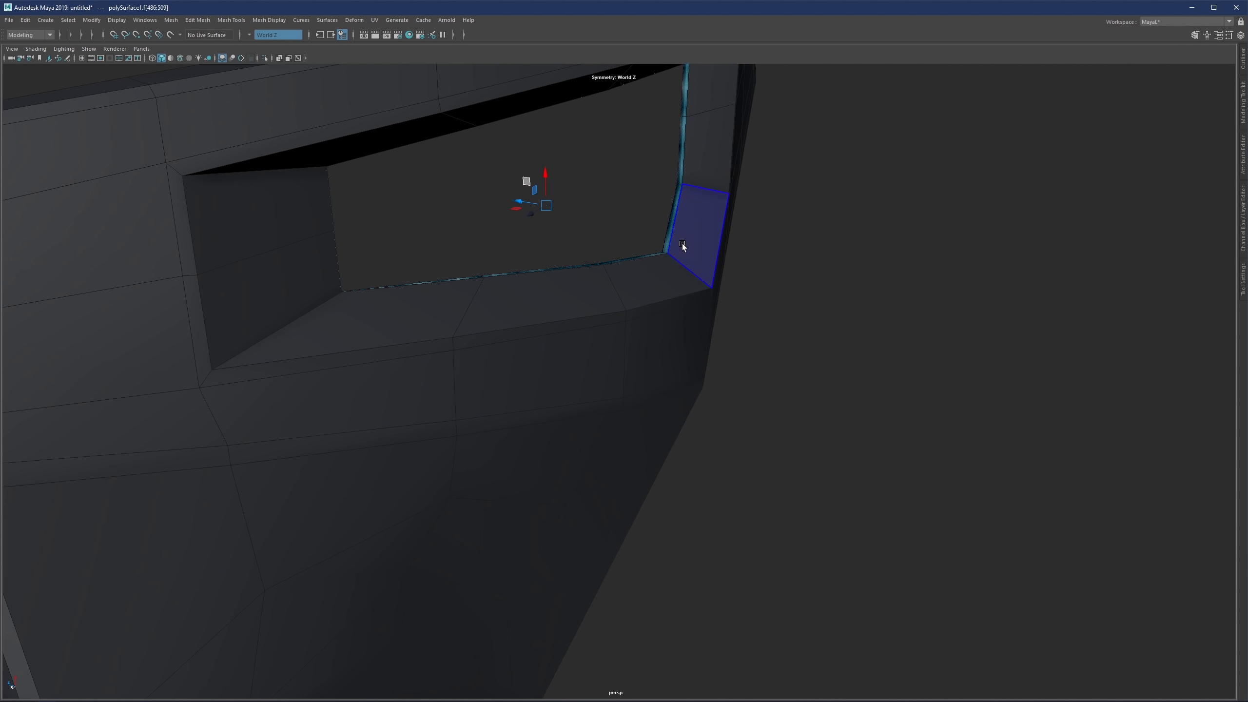
pyautogui.moveTo(684, 238); pyautogui.dragTo(679, 211, button='right')
pyautogui.doubleClick(679, 211)
pyautogui.moveTo(530, 202); pyautogui.dragTo(545, 204)
# Step: Return to object selection and soften all edges of the mask mesh
pyautogui.scroll(3, 579, 216)
pyautogui.keyDown('alt'); pyautogui.moveTo(698, 226); pyautogui.dragTo(643, 321, button='middle'); pyautogui.keyUp('alt')
pyautogui.moveTo(656, 273); pyautogui.dragTo(670, 249, button='right')
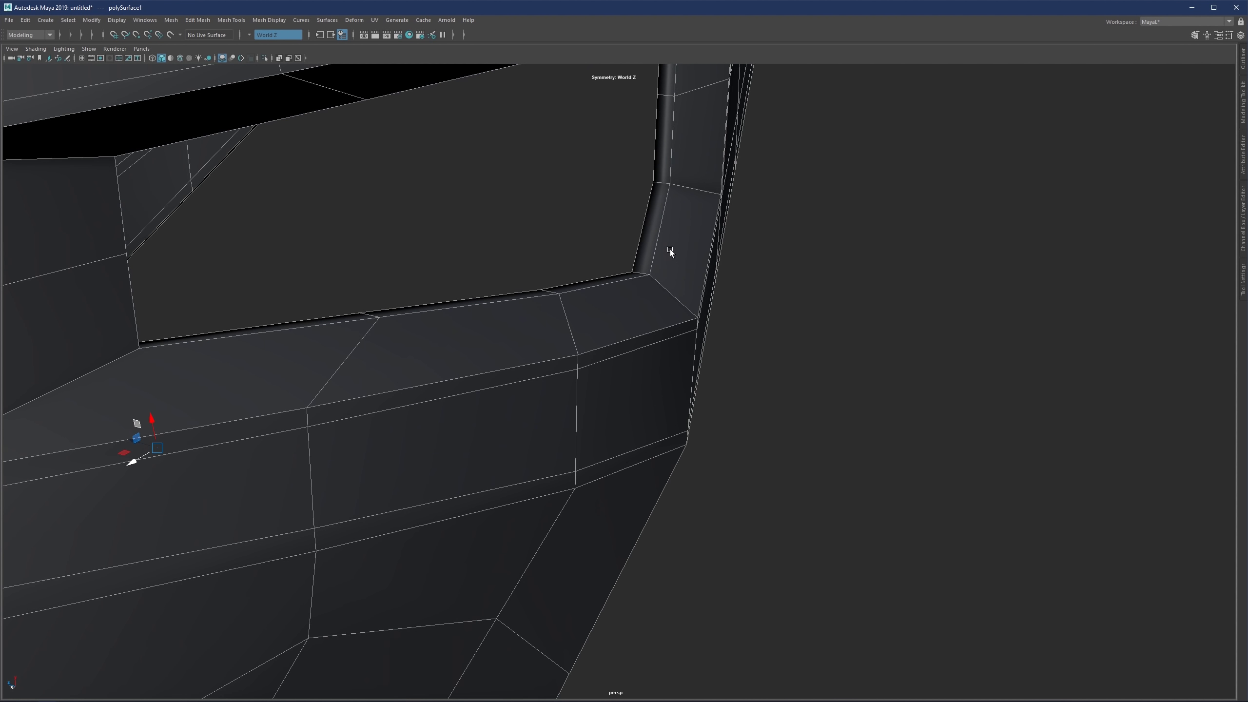
pyautogui.keyDown('alt'); pyautogui.moveTo(670, 250); pyautogui.dragTo(621, 308, button='middle'); pyautogui.keyUp('alt')
pyautogui.keyDown('alt'); pyautogui.moveTo(621, 309); pyautogui.dragTo(614, 302); pyautogui.keyUp('alt')
pyautogui.scroll(2, 614, 302)
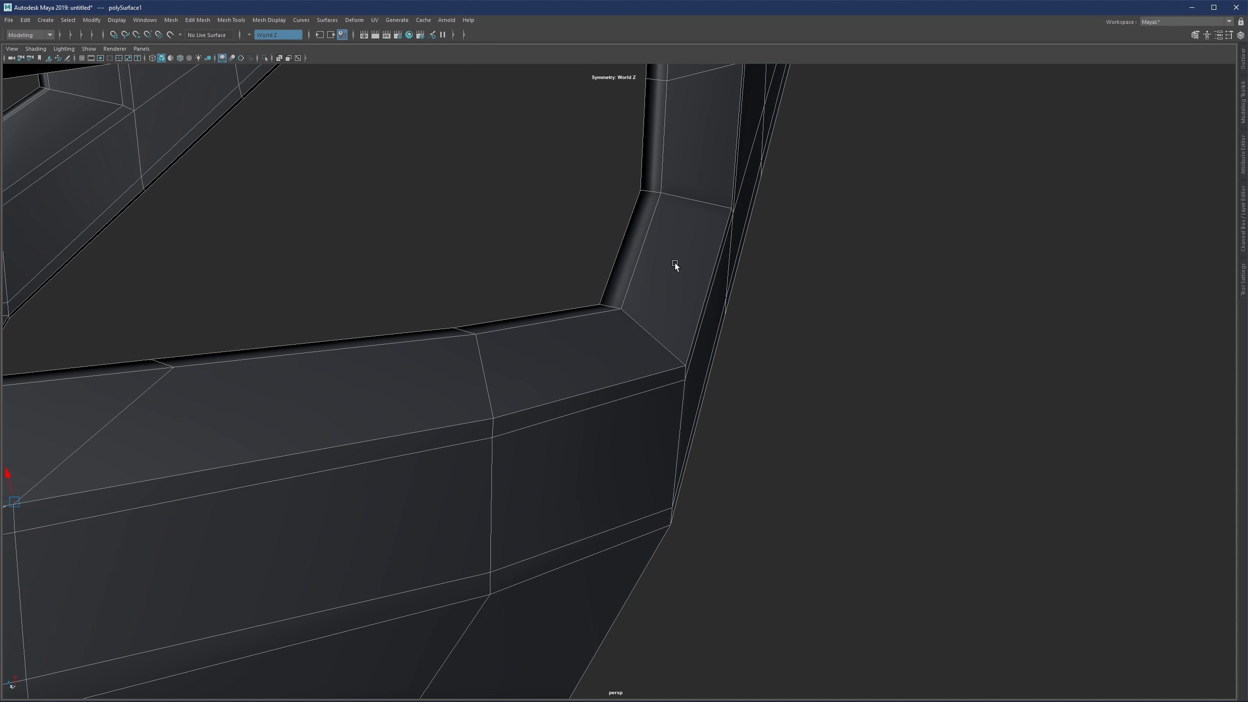
pyautogui.keyDown('shift'); pyautogui.moveTo(680, 221); pyautogui.dragTo(804, 234, button='right'); pyautogui.keyUp('shift')
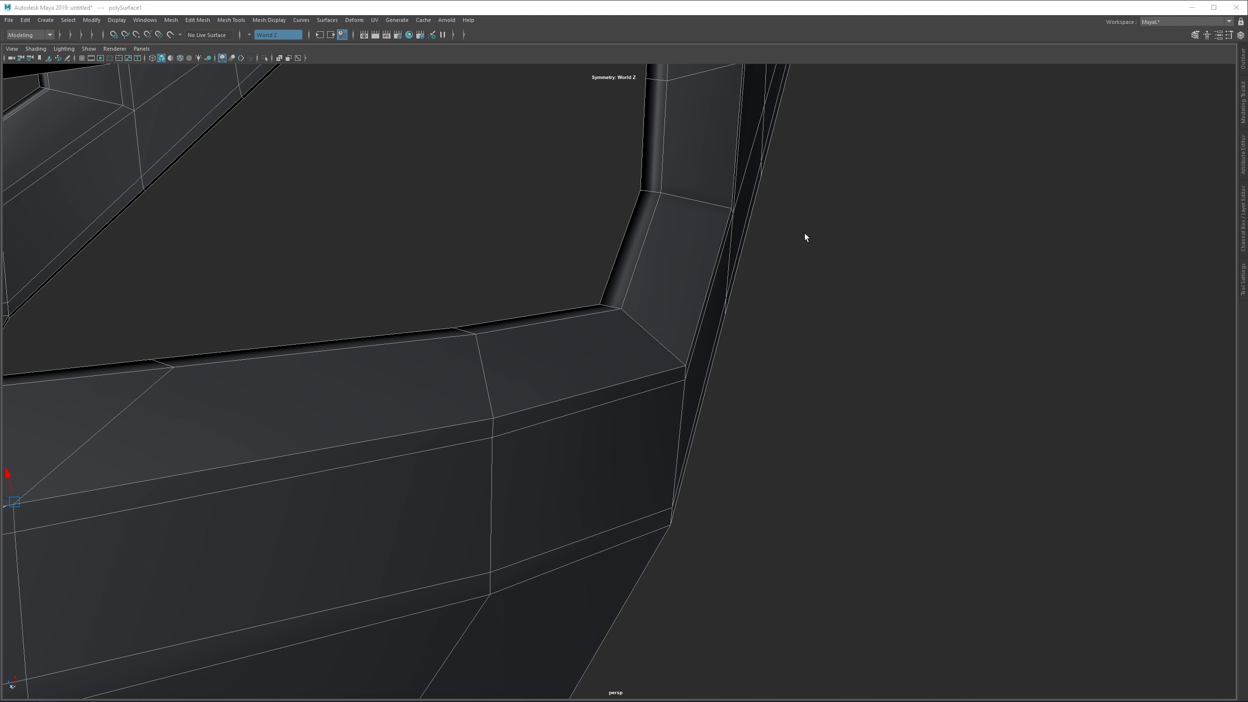
pyautogui.click(779, 345)
pyautogui.click(864, 344)
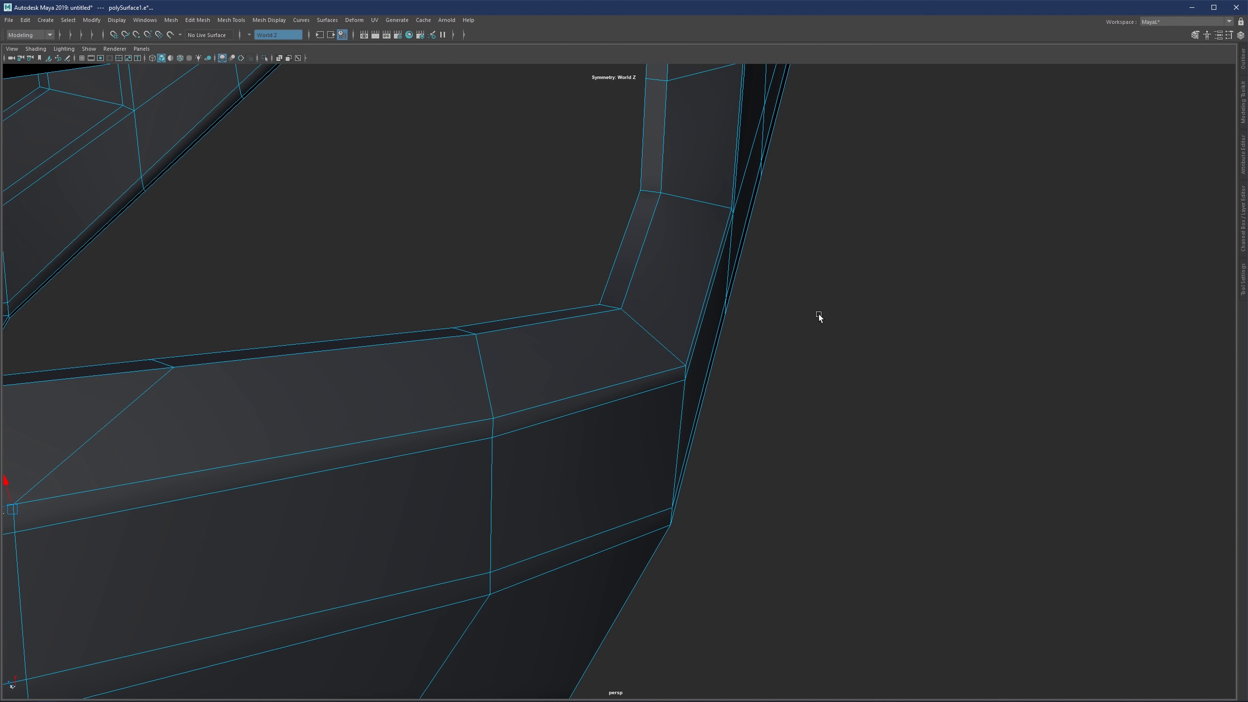
# Step: Check the window rim in smooth mesh preview and return to the unsmoothed display
pyautogui.press('3')
pyautogui.click(720, 323)
pyautogui.keyDown('alt'); pyautogui.moveTo(717, 322); pyautogui.dragTo(622, 324); pyautogui.keyUp('alt')
pyautogui.scroll(-3, 622, 324)
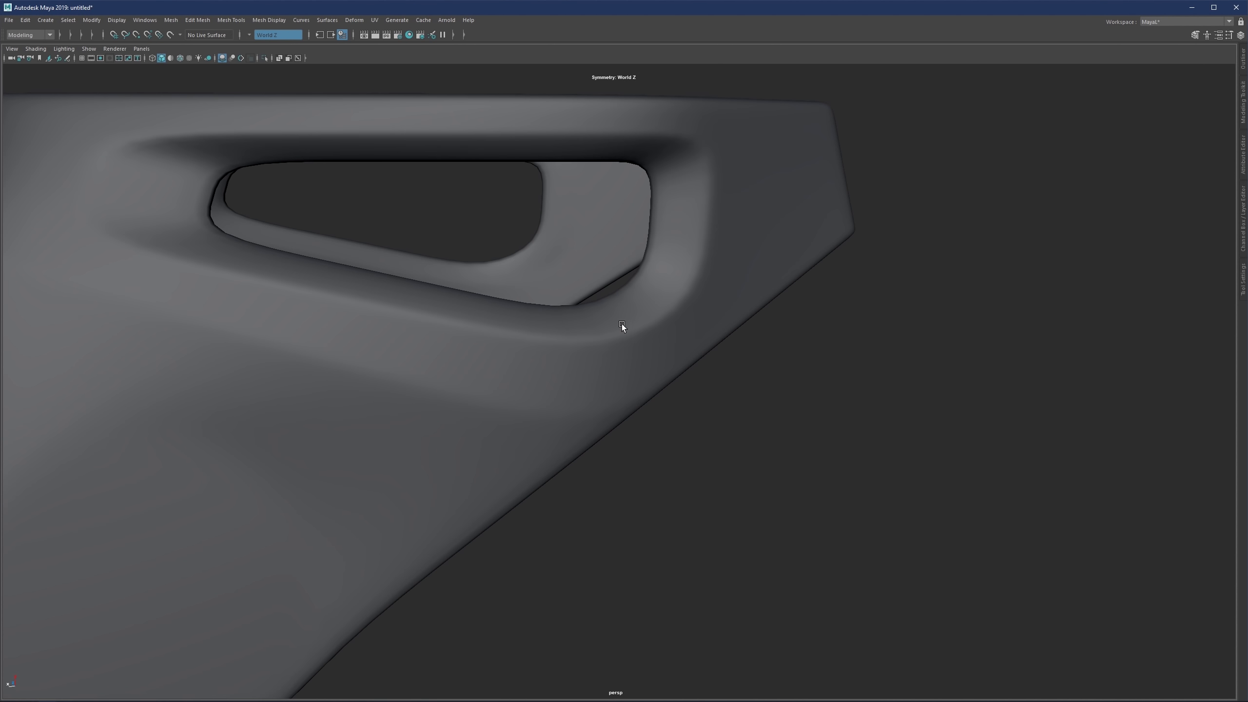
pyautogui.click(628, 357)
pyautogui.press('1')
pyautogui.scroll(-6, 617, 369)
pyautogui.scroll(4, 637, 327)
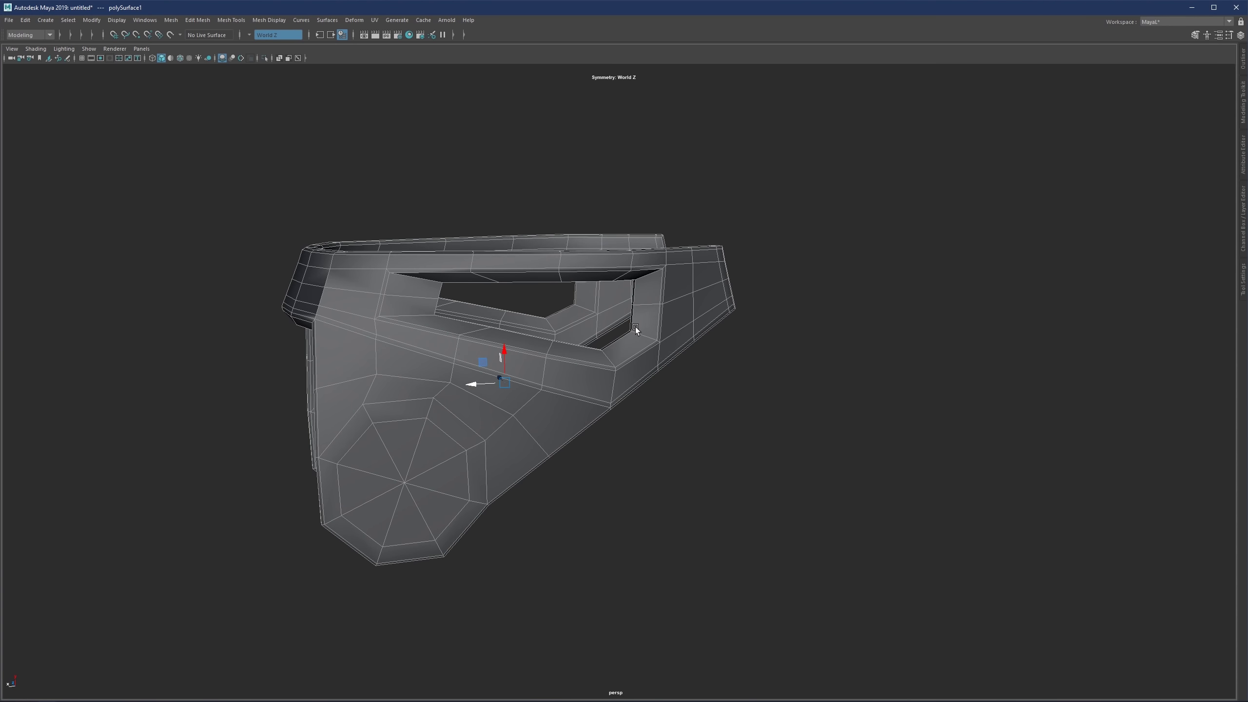
# Step: Select the four side-panel faces behind the window opening and try an extrude on them
pyautogui.keyDown('alt'); pyautogui.moveTo(639, 326); pyautogui.dragTo(701, 338); pyautogui.keyUp('alt')
pyautogui.scroll(3, 691, 295)
pyautogui.scroll(1, 688, 310)
pyautogui.keyDown('alt'); pyautogui.moveTo(689, 310); pyautogui.dragTo(611, 371, button='middle'); pyautogui.keyUp('alt')
pyautogui.scroll(1, 611, 372)
pyautogui.press('F11')
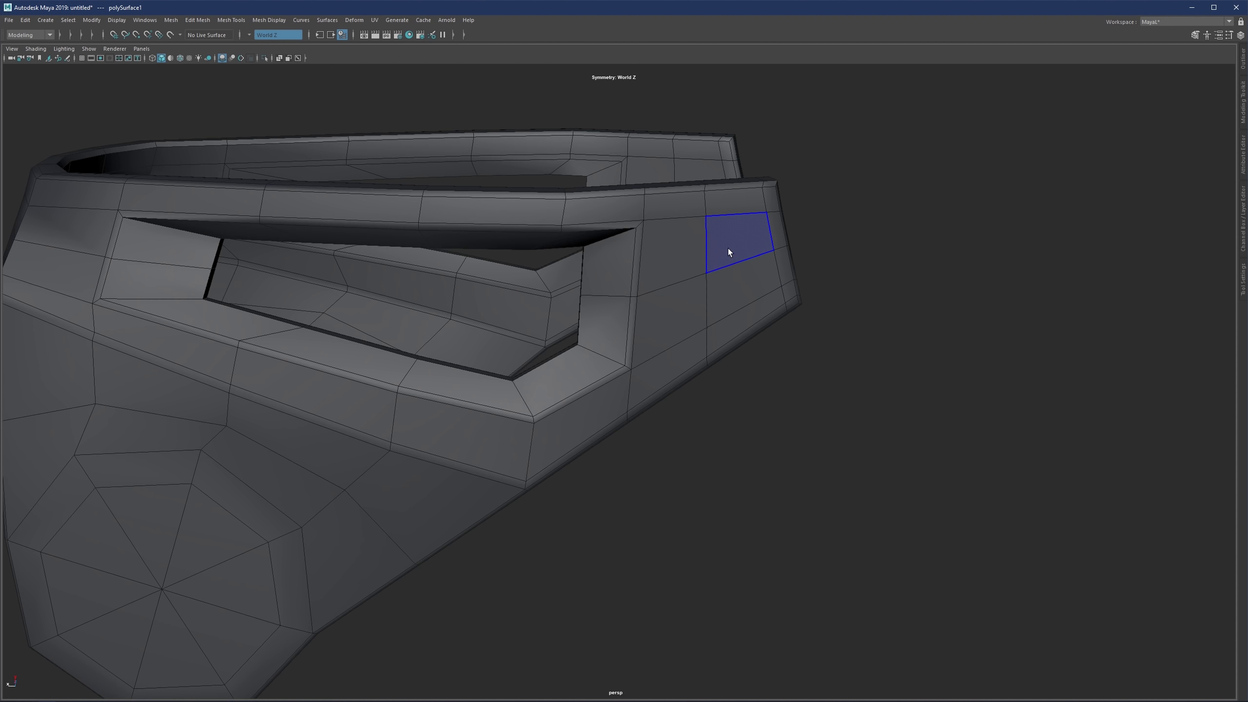
pyautogui.moveTo(727, 248); pyautogui.dragTo(689, 296)
pyautogui.scroll(2, 685, 300)
pyautogui.keyDown('alt'); pyautogui.moveTo(708, 246); pyautogui.dragTo(698, 303, button='middle'); pyautogui.keyUp('alt')
pyautogui.hotkey('ctrl', 'e')
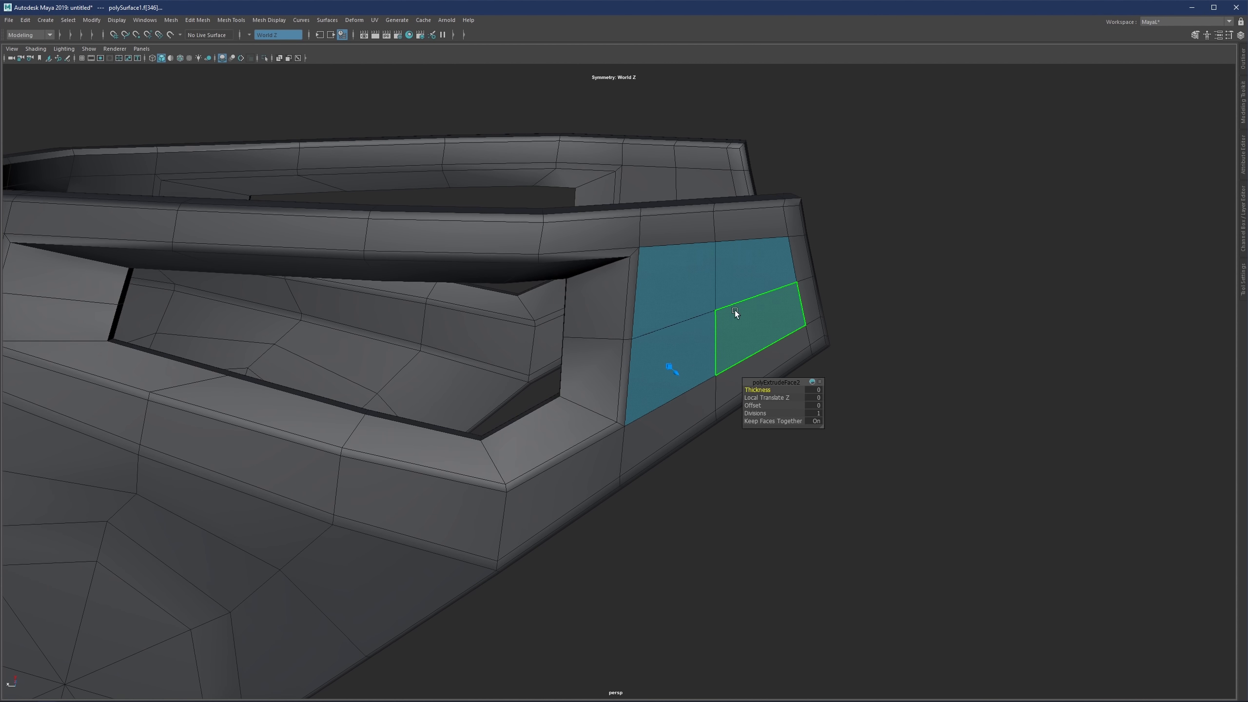
pyautogui.hotkey('ctrl', 'z')
# Step: Check the selected side-panel faces in wireframe, shaded and smooth preview display
pyautogui.press('4')
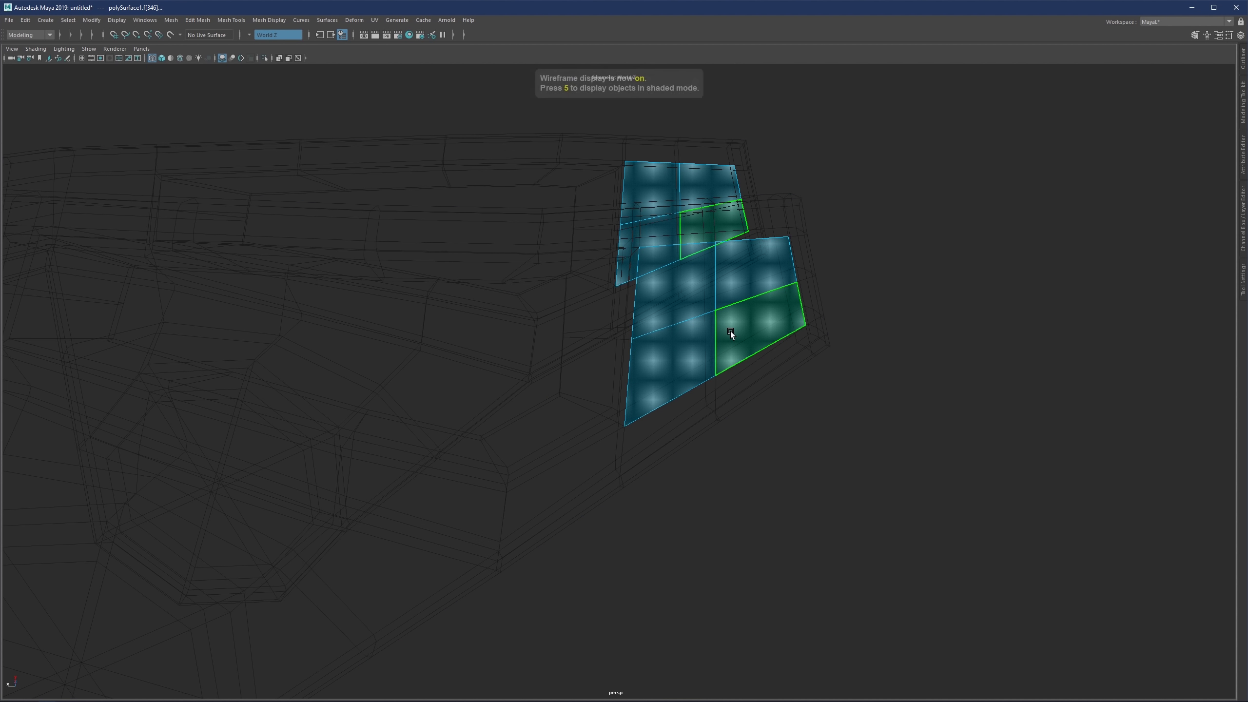
pyautogui.press('5')
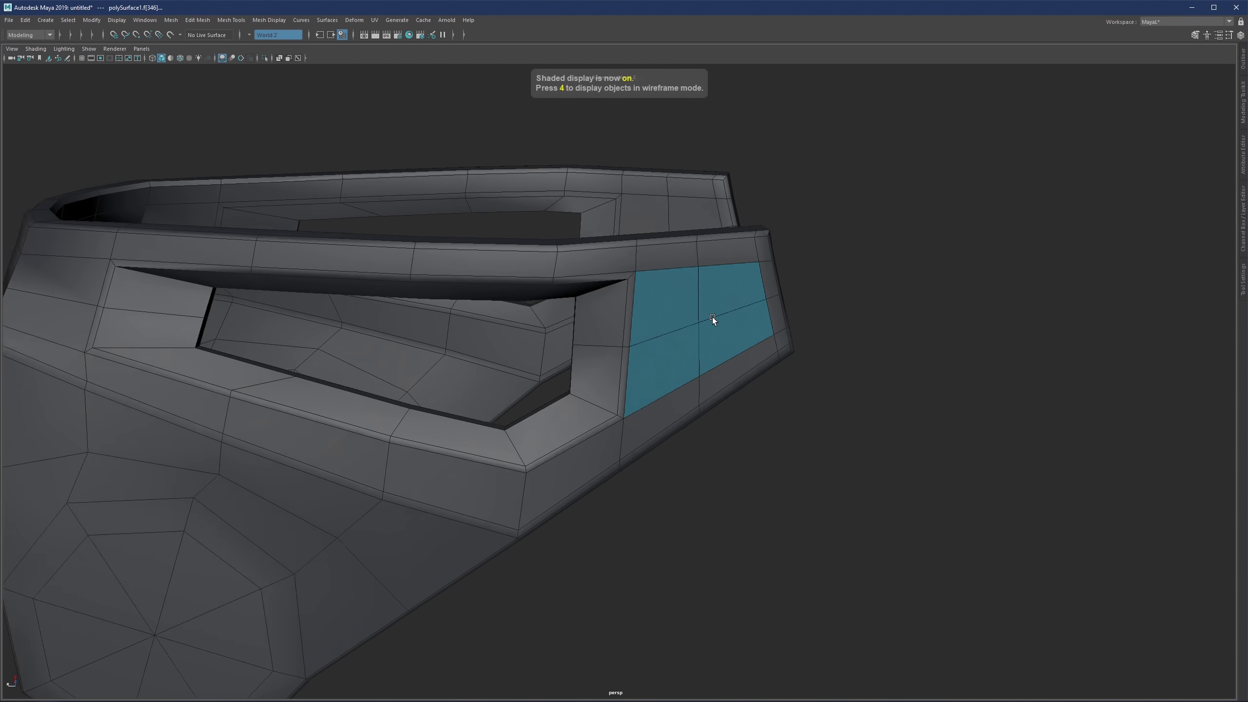
pyautogui.press('3')
pyautogui.press('1')
# Step: Try to inset the four side-panel faces with an extrude offset of 0.556
pyautogui.keyDown('alt'); pyautogui.moveTo(673, 223); pyautogui.dragTo(669, 271); pyautogui.keyUp('alt')
pyautogui.hotkey('ctrl', 'e')
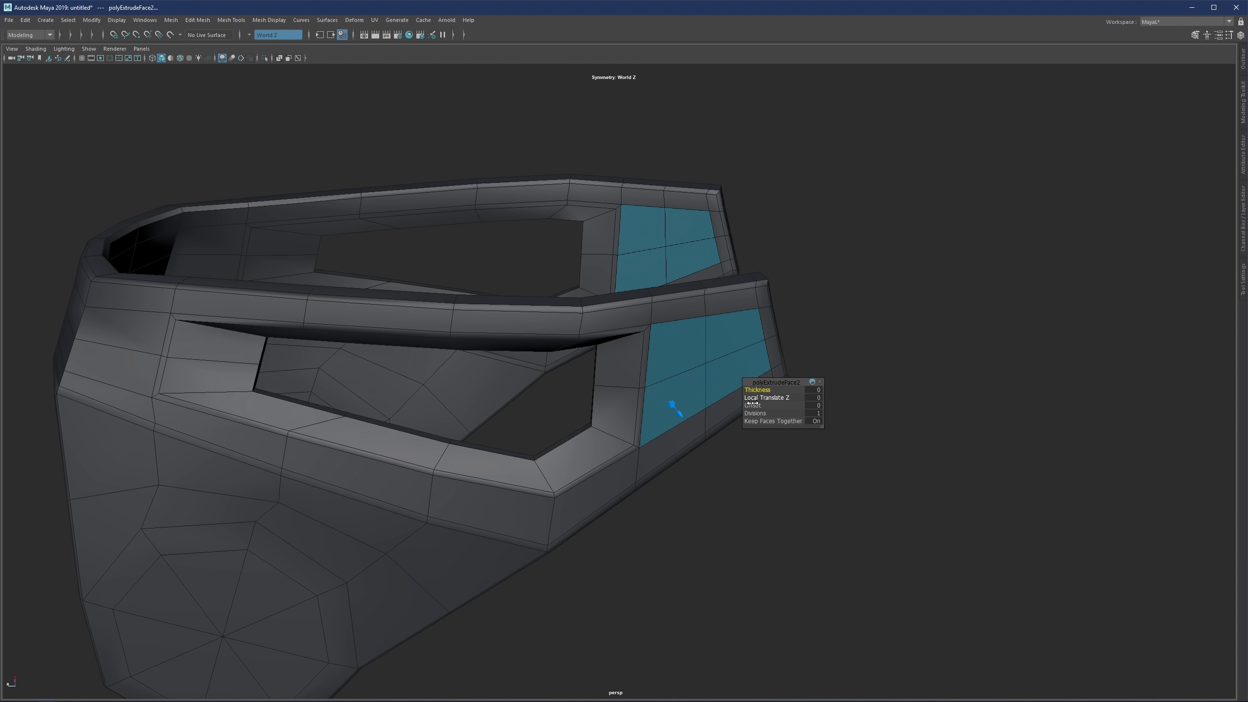
pyautogui.moveTo(753, 406); pyautogui.dragTo(1038, 366)
pyautogui.scroll(3, 610, 298)
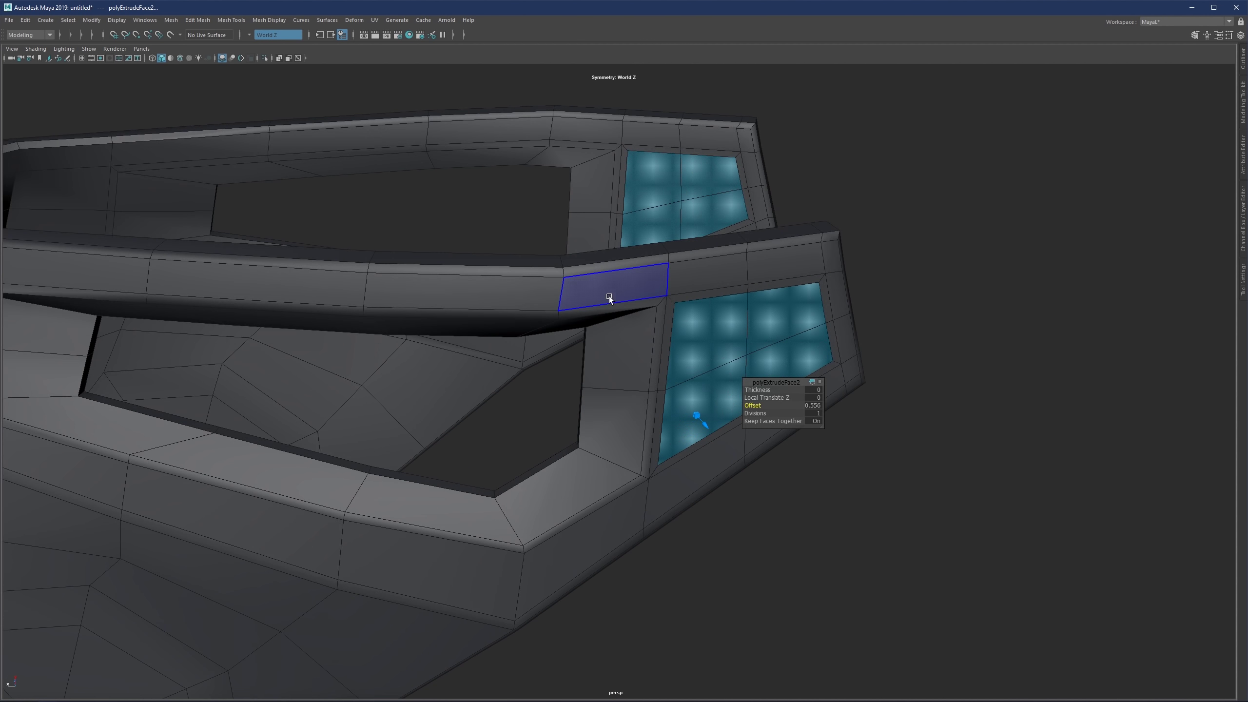
pyautogui.keyDown('alt'); pyautogui.moveTo(645, 296); pyautogui.dragTo(522, 247, button='middle'); pyautogui.keyUp('alt')
pyautogui.scroll(3, 523, 248)
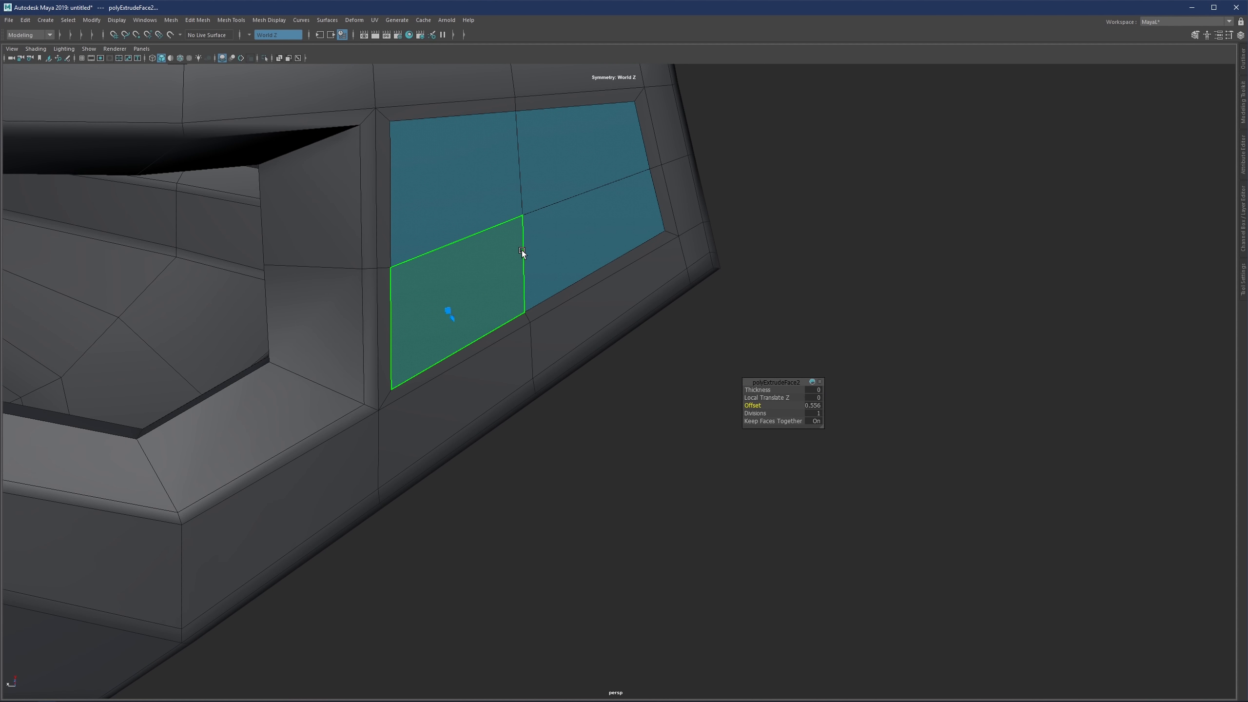
pyautogui.keyDown('alt'); pyautogui.moveTo(514, 216); pyautogui.dragTo(558, 274); pyautogui.keyUp('alt')
pyautogui.press('q')
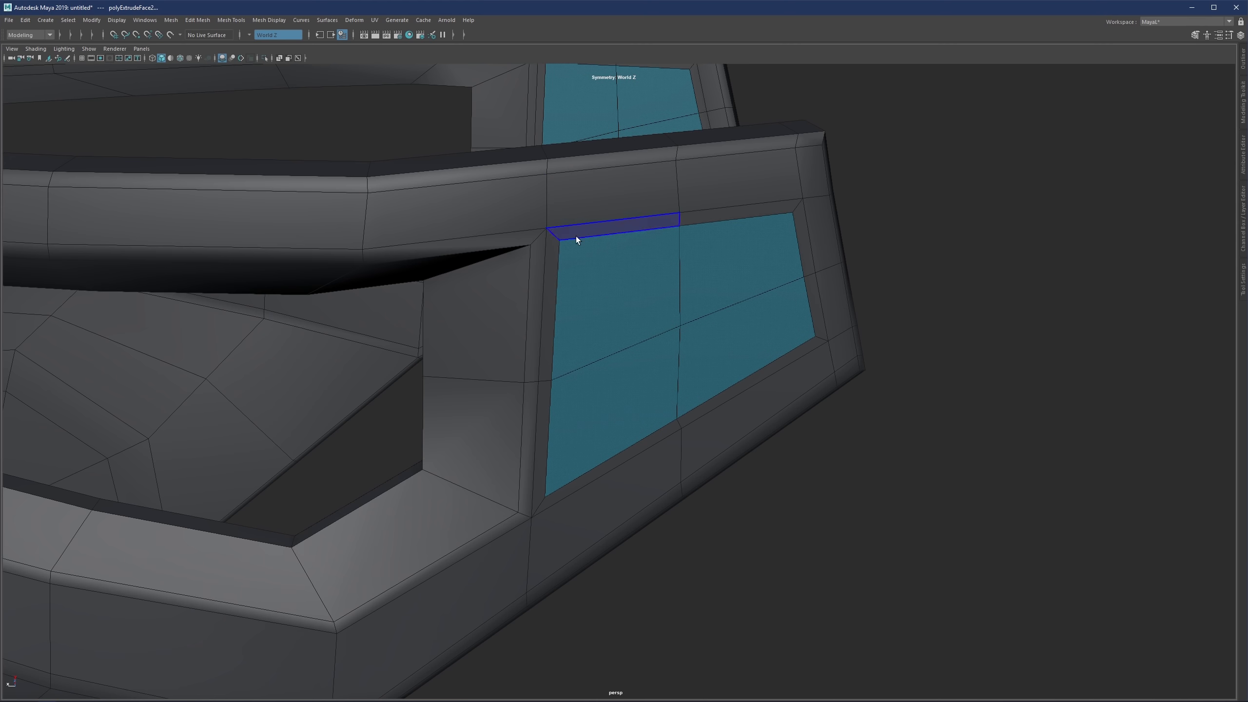
pyautogui.hotkey('ctrl', 'z')
pyautogui.hotkey('ctrl', 'z')
pyautogui.click(832, 529)
pyautogui.scroll(-3, 557, 332)
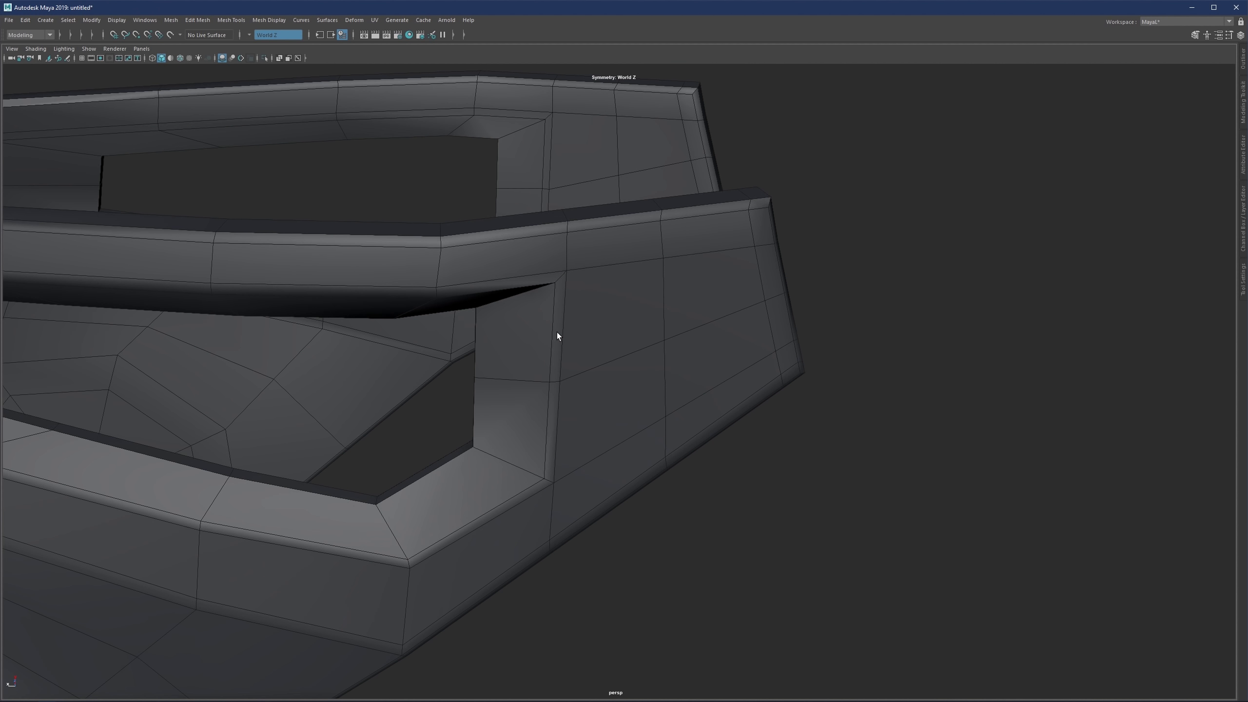
# Step: Insert a vertical edge loop through the side panel close to the window opening's rear edge
pyautogui.press('g')
pyautogui.moveTo(570, 271); pyautogui.dragTo(571, 270)
pyautogui.click(571, 269)
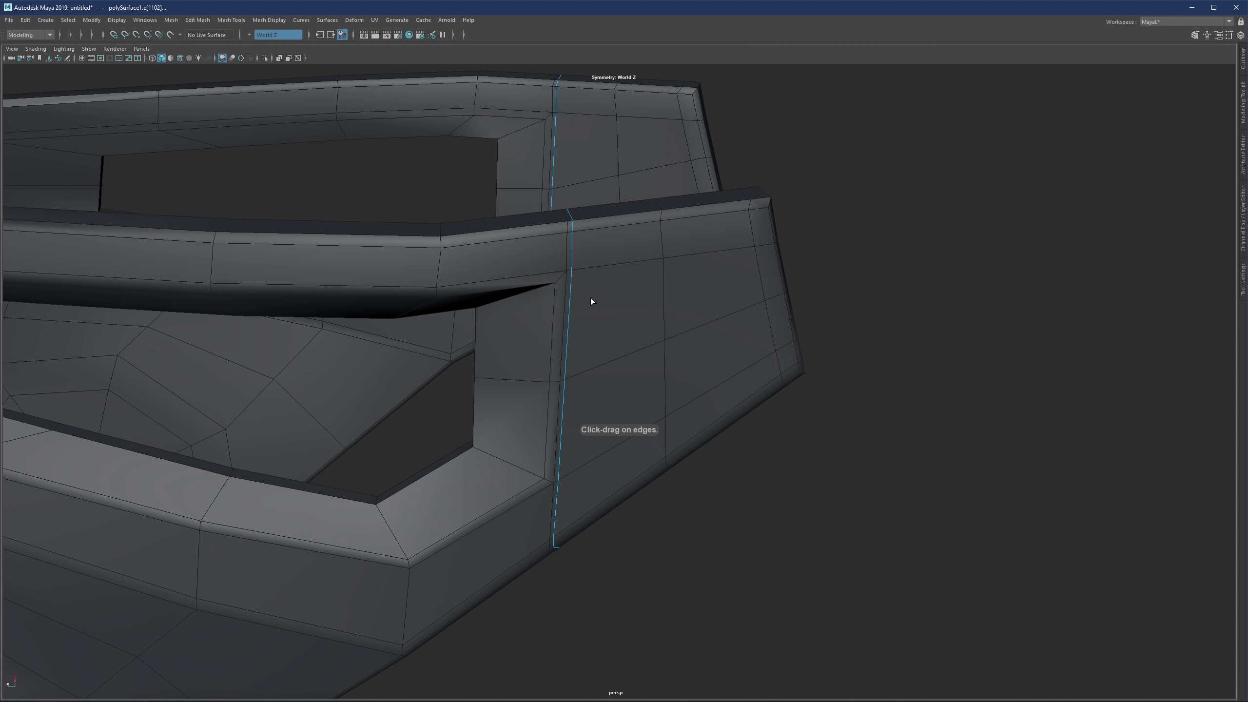
pyautogui.scroll(2, 590, 303)
pyautogui.press('q')
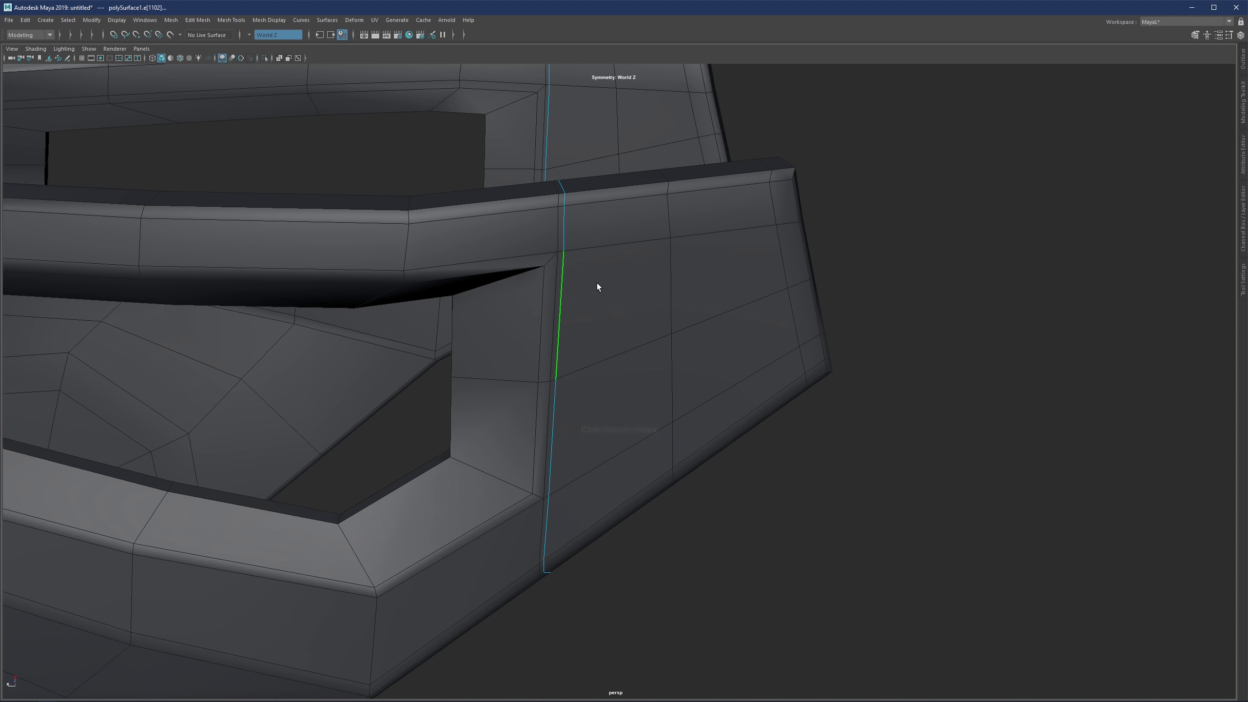
# Step: Select the four side-panel faces bounded by the inserted vertical edge loop
pyautogui.press('F11')
pyautogui.moveTo(693, 306); pyautogui.dragTo(636, 358)
pyautogui.scroll(2, 695, 301)
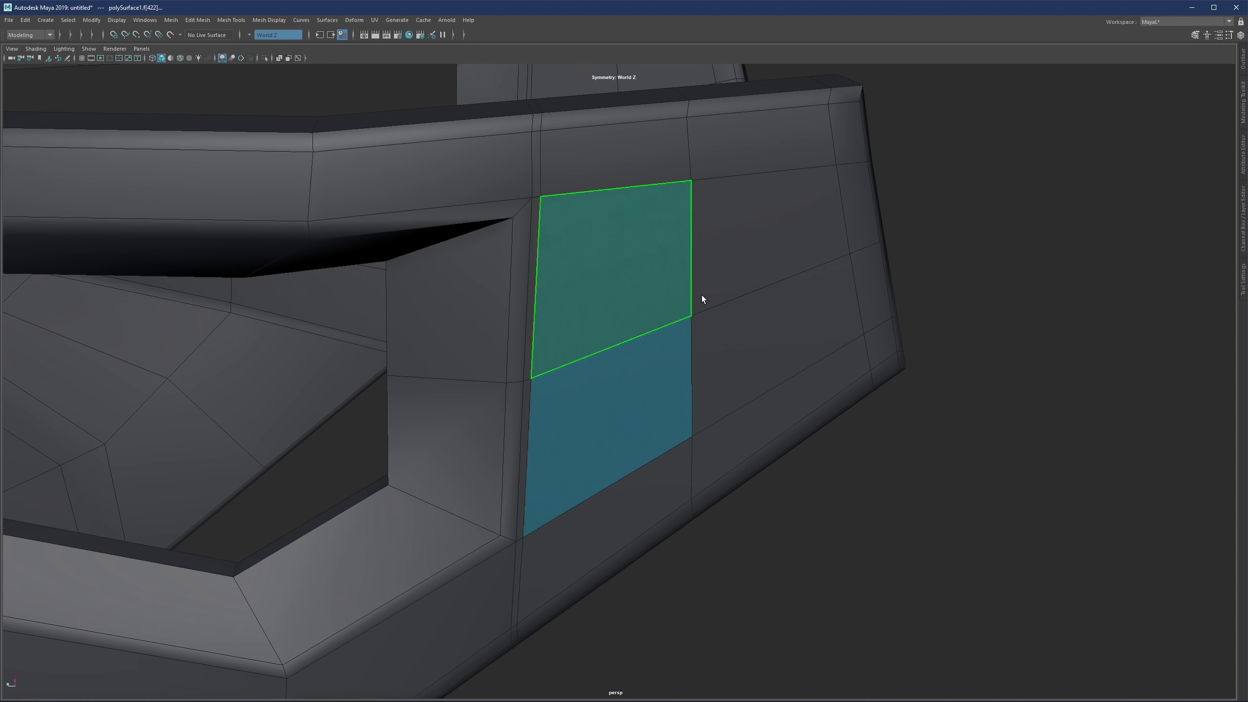
pyautogui.keyDown('shift'); pyautogui.moveTo(703, 297); pyautogui.dragTo(647, 344); pyautogui.keyUp('shift')
pyautogui.moveTo(724, 281); pyautogui.dragTo(668, 351)
pyautogui.scroll(-3, 668, 351)
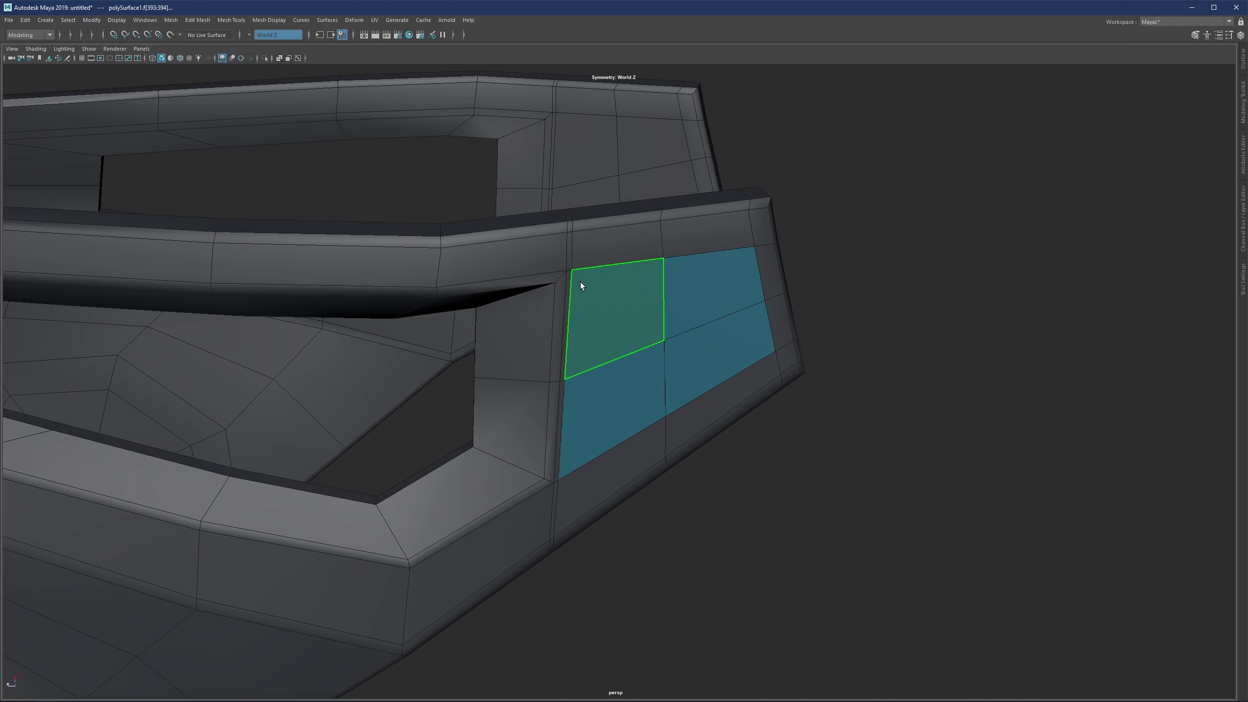
# Step: Select the vertex at the upper rear corner of the window opening
pyautogui.scroll(1, 572, 281)
pyautogui.press('F10')
pyautogui.moveTo(558, 254); pyautogui.dragTo(538, 246, button='right')
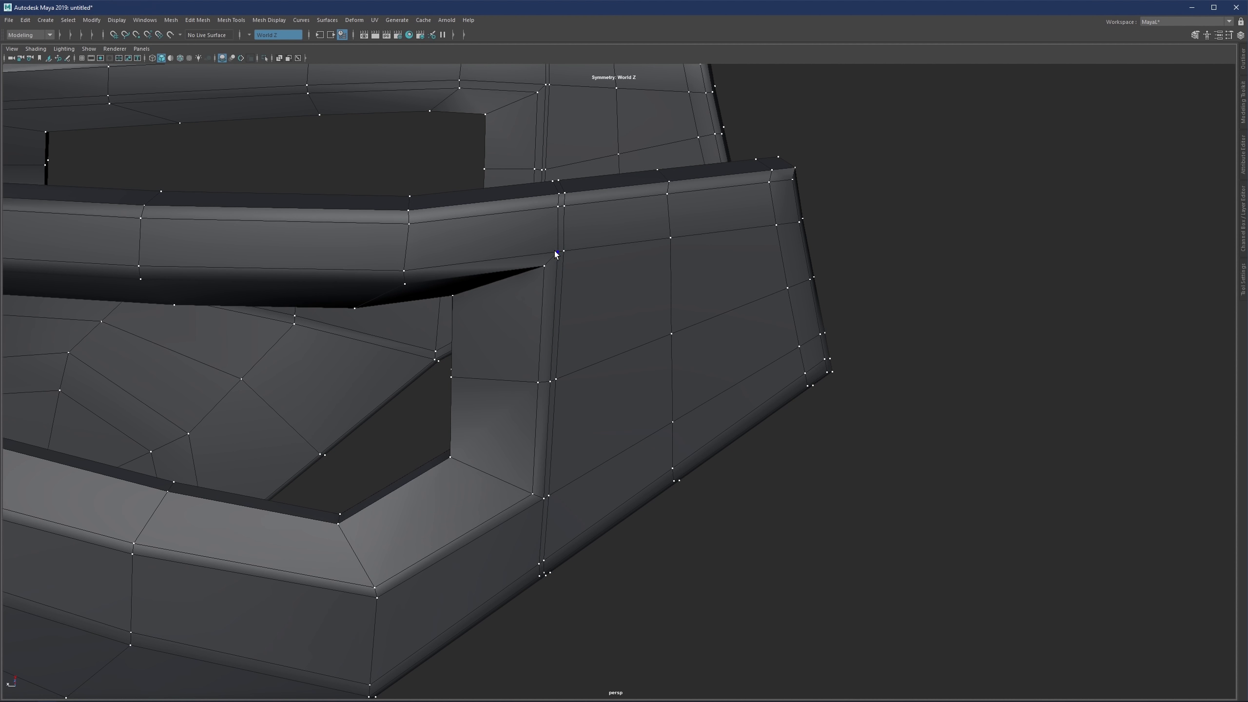
pyautogui.scroll(3, 557, 258)
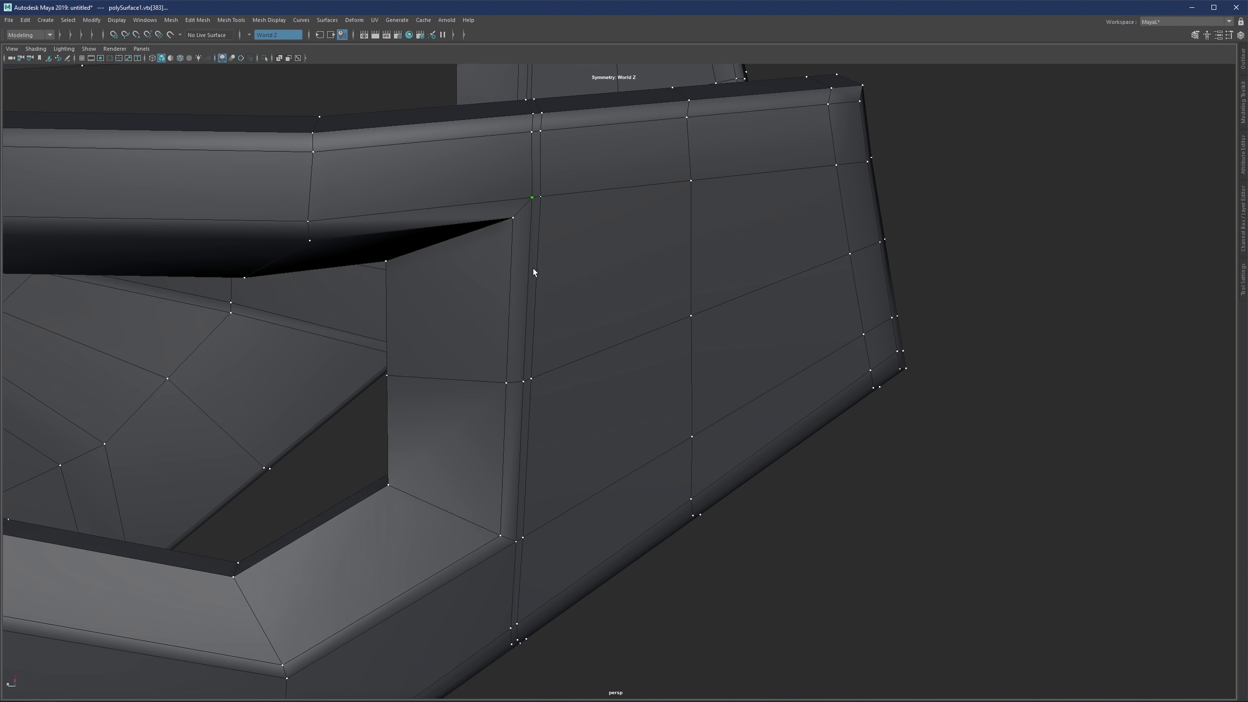
pyautogui.scroll(-5, 533, 272)
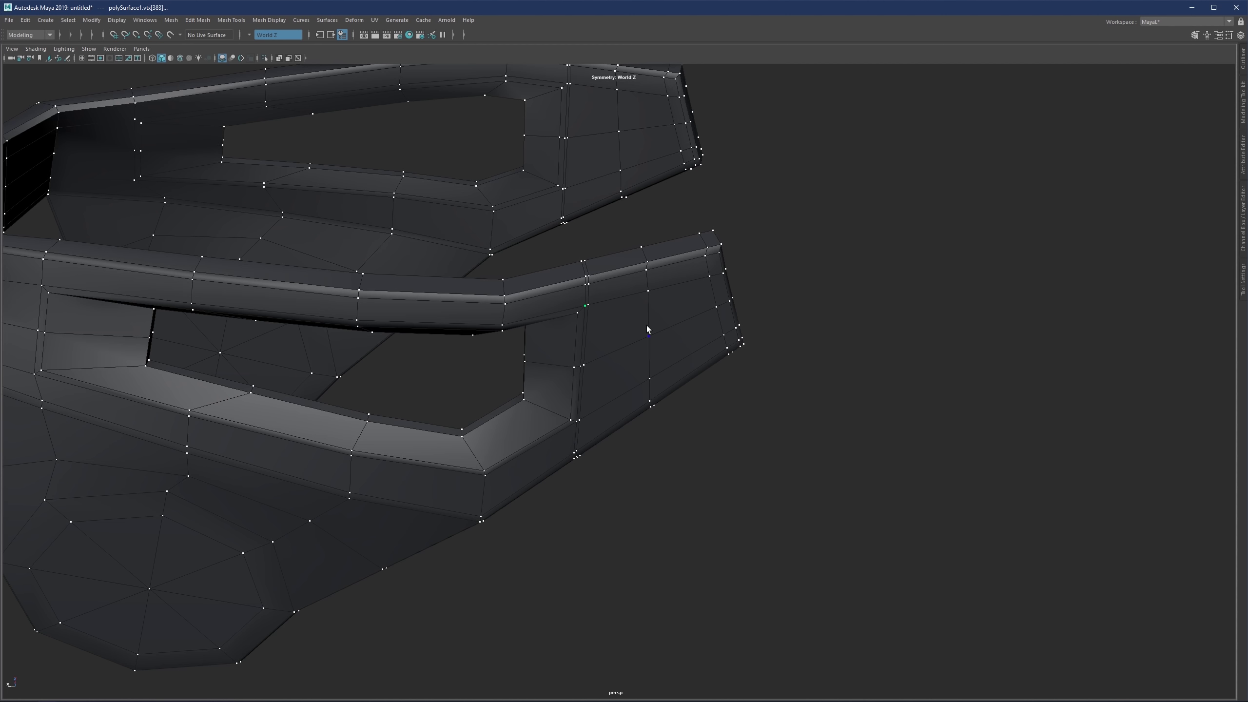
# Step: Reselect the four side-panel faces on both halves of the mask
pyautogui.moveTo(647, 326); pyautogui.dragTo(645, 350, button='right')
pyautogui.moveTo(641, 345); pyautogui.dragTo(663, 314)
pyautogui.keyDown('shift'); pyautogui.moveTo(632, 118); pyautogui.dragTo(606, 140); pyautogui.keyUp('shift')
pyautogui.scroll(1, 599, 240)
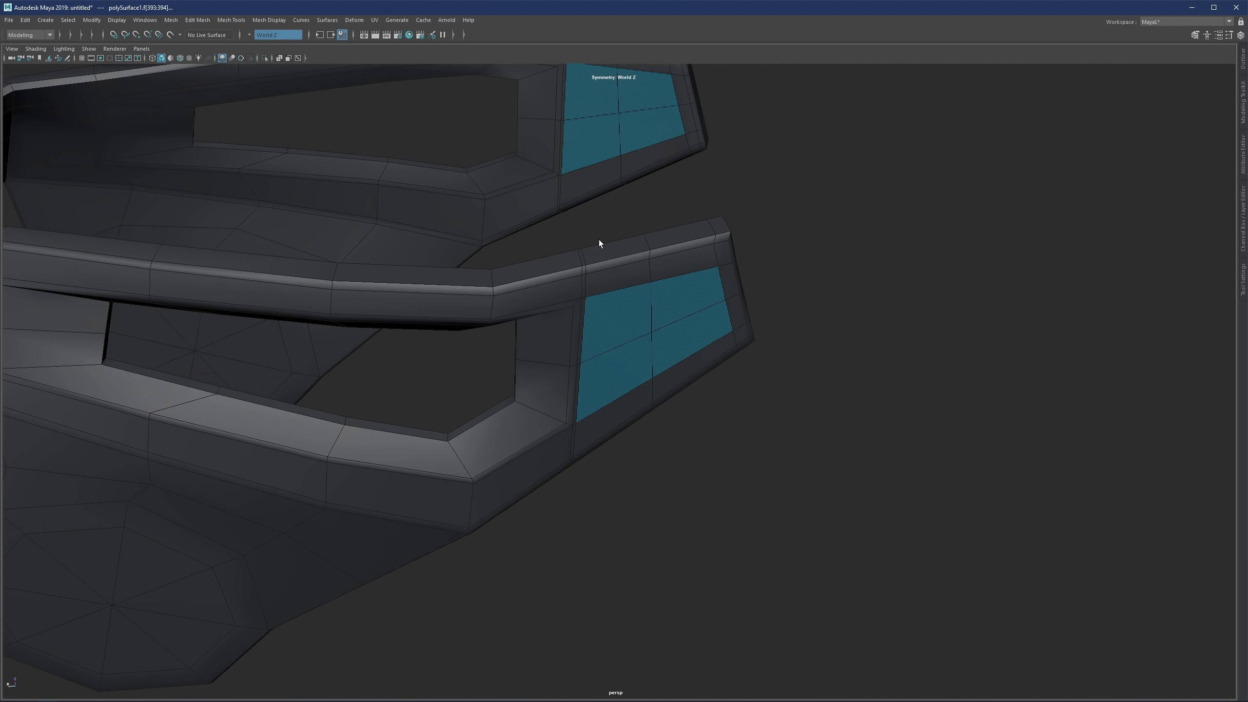
pyautogui.keyDown('alt'); pyautogui.moveTo(587, 310); pyautogui.dragTo(632, 324, button='right'); pyautogui.keyUp('alt')
pyautogui.hotkey('ctrl', 'z')
pyautogui.hotkey('ctrl', 'z')
pyautogui.keyDown('alt'); pyautogui.moveTo(632, 324); pyautogui.dragTo(691, 261); pyautogui.keyUp('alt')
pyautogui.keyDown('alt'); pyautogui.moveTo(692, 259); pyautogui.dragTo(665, 344, button='middle'); pyautogui.keyUp('alt')
pyautogui.keyDown('shift'); pyautogui.moveTo(653, 129); pyautogui.dragTo(616, 169); pyautogui.keyUp('shift')
pyautogui.scroll(1, 614, 246)
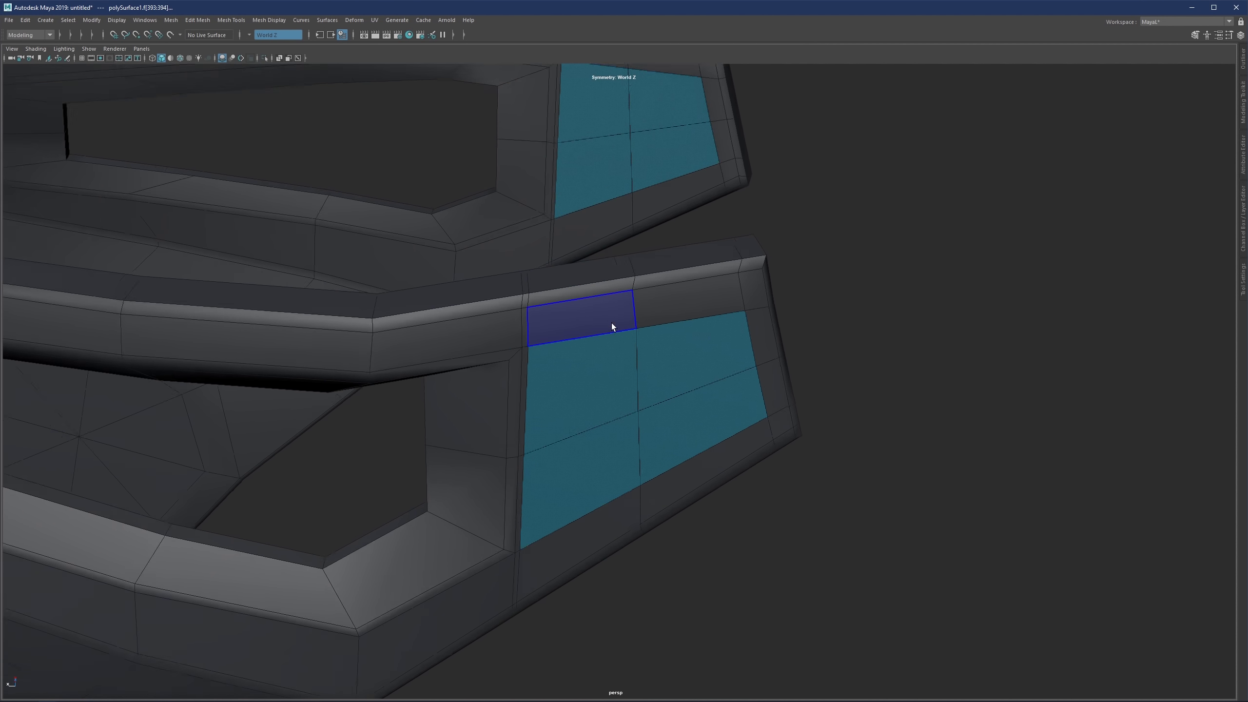
# Step: Undo the recent selections and the vertical edge loop inserted in the side panel
pyautogui.keyDown('alt'); pyautogui.moveTo(613, 325); pyautogui.dragTo(602, 392); pyautogui.keyUp('alt')
pyautogui.scroll(3, 601, 391)
pyautogui.hotkey('ctrl', 'z')
pyautogui.hotkey('ctrl', 'z')
pyautogui.hotkey('ctrl', 'z')
pyautogui.hotkey('ctrl', 'z')
pyautogui.hotkey('ctrl', 'z')
pyautogui.hotkey('ctrl', 'z')
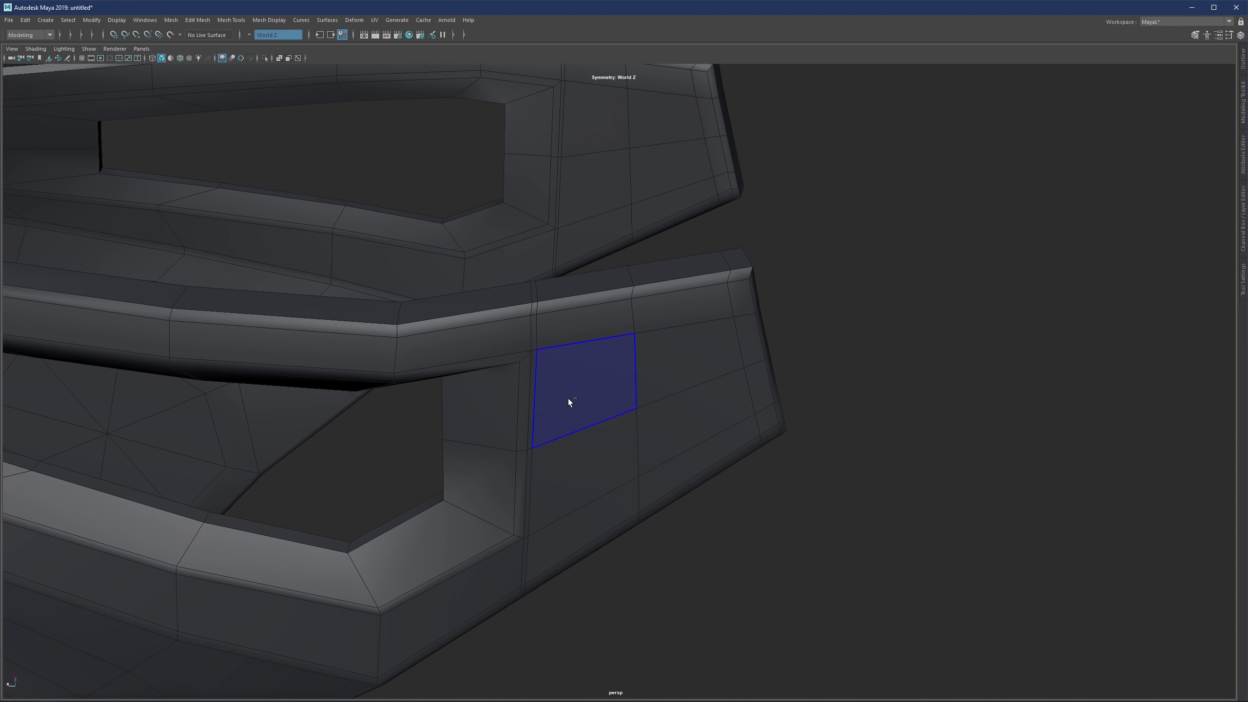
pyautogui.hotkey('ctrl', 'z')
# Step: Select the four side-panel faces behind the window and inset them slightly with an extrude offset
pyautogui.moveTo(630, 417); pyautogui.dragTo(647, 389)
pyautogui.scroll(3, 546, 406)
pyautogui.hotkey('ctrl', 'e')
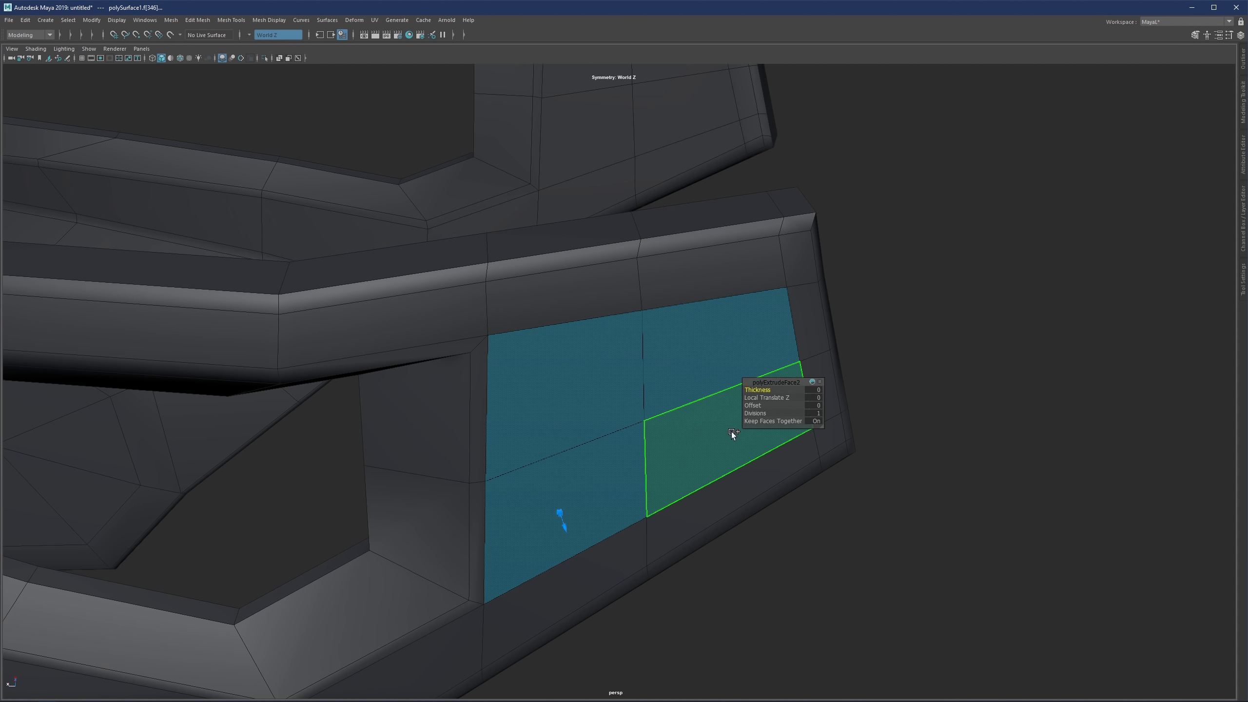
pyautogui.moveTo(754, 406); pyautogui.dragTo(870, 398)
pyautogui.press('F10')
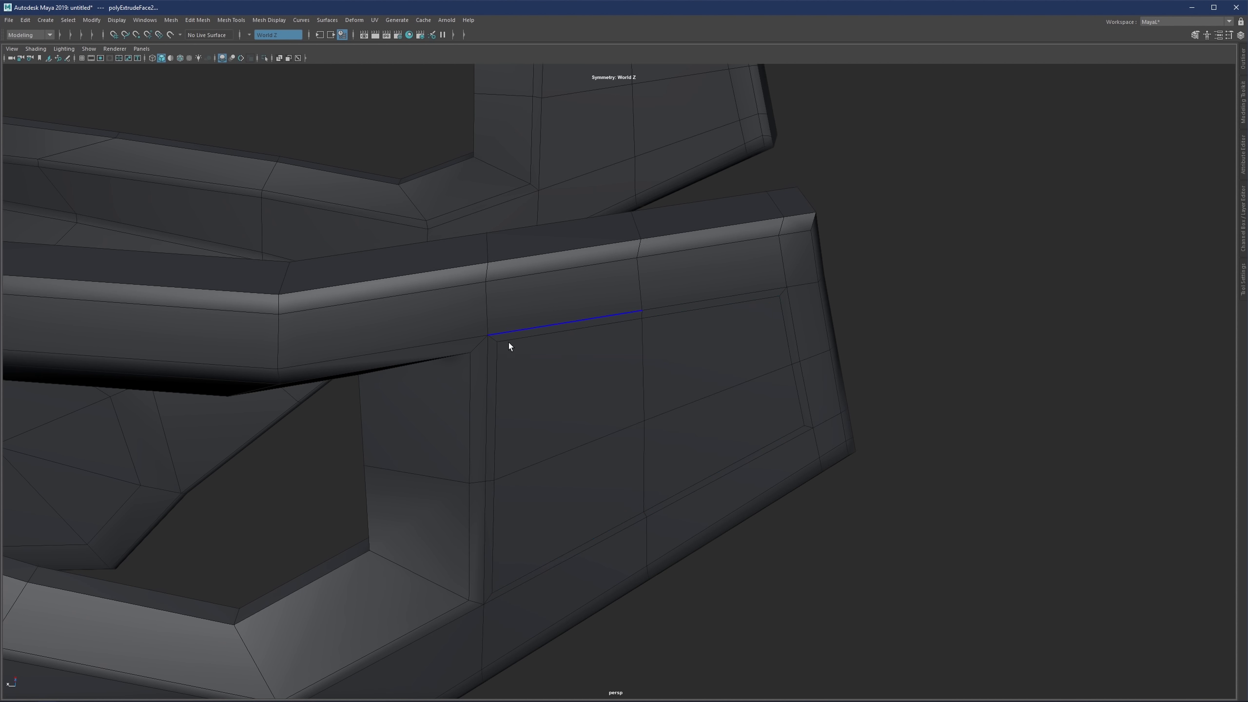
# Step: Select the edges meeting at the window-side upper corner of the inset side panel
pyautogui.click(485, 318)
pyautogui.keyDown('shift'); pyautogui.click(499, 334); pyautogui.keyUp('shift')
pyautogui.keyDown('shift'); pyautogui.click(489, 347); pyautogui.keyUp('shift')
pyautogui.keyDown('shift'); pyautogui.click(480, 338); pyautogui.keyUp('shift')
pyautogui.keyDown('alt'); pyautogui.moveTo(479, 339); pyautogui.dragTo(516, 376); pyautogui.keyUp('alt')
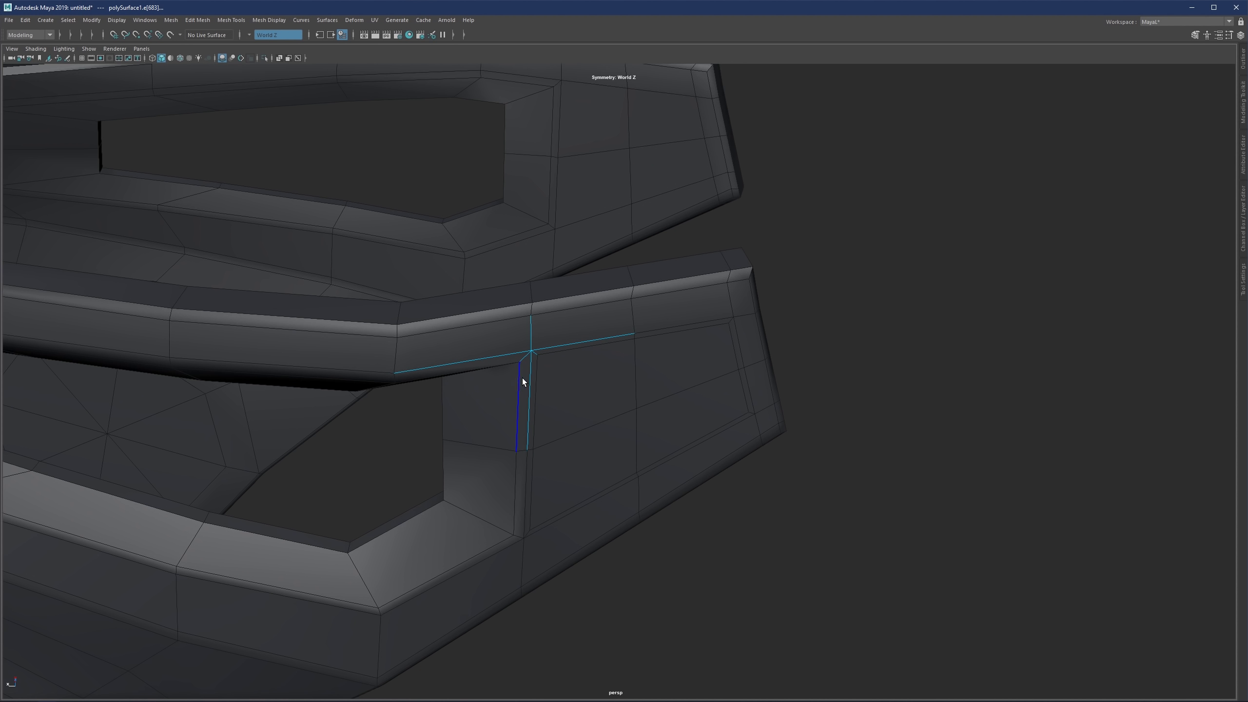
# Step: Undo the corner edge selections and the inset of the side-panel faces
pyautogui.hotkey('ctrl', 'z')
pyautogui.hotkey('ctrl', 'z')
pyautogui.hotkey('ctrl', 'z')
pyautogui.hotkey('ctrl', 'z')
pyautogui.hotkey('ctrl', 'z')
pyautogui.hotkey('ctrl', 'z')
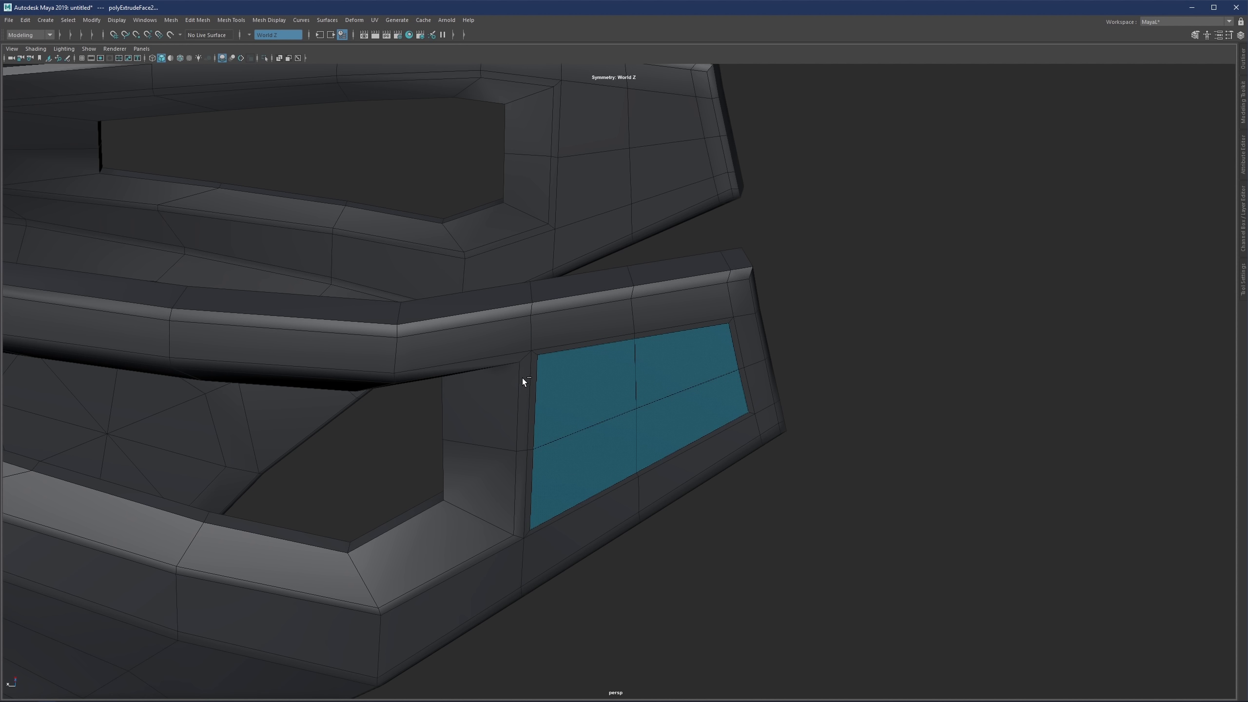
# Step: Insert a vertical edge loop in the side panel close to the existing edge behind the window opening
pyautogui.scroll(2, 523, 379)
pyautogui.press('y')
pyautogui.moveTo(527, 341); pyautogui.dragTo(531, 378)
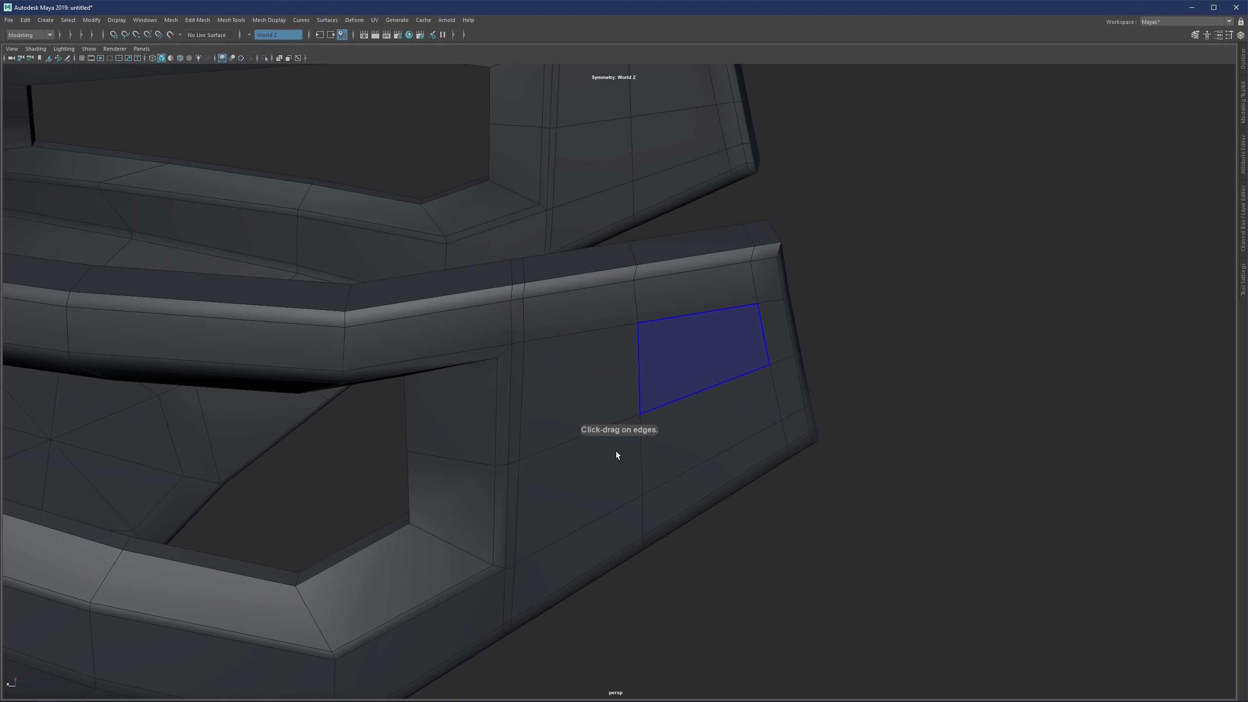
# Step: Select the four side-panel faces on both halves of the mask and inset them with an extrude offset of 0.427
pyautogui.moveTo(616, 451); pyautogui.dragTo(614, 450)
pyautogui.scroll(-2, 592, 417)
pyautogui.keyDown('shift'); pyautogui.moveTo(648, 130); pyautogui.dragTo(618, 167); pyautogui.keyUp('shift')
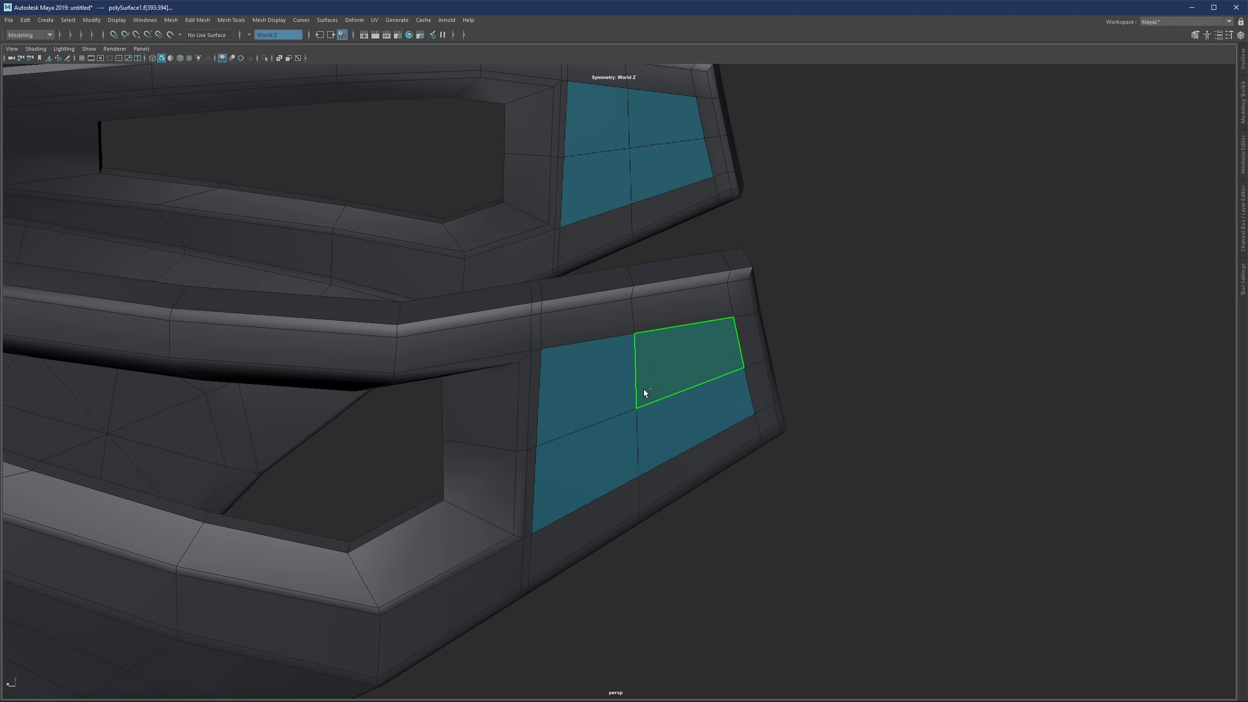
pyautogui.hotkey('ctrl', 'e')
pyautogui.moveTo(811, 406); pyautogui.dragTo(952, 397)
pyautogui.scroll(-2, 599, 344)
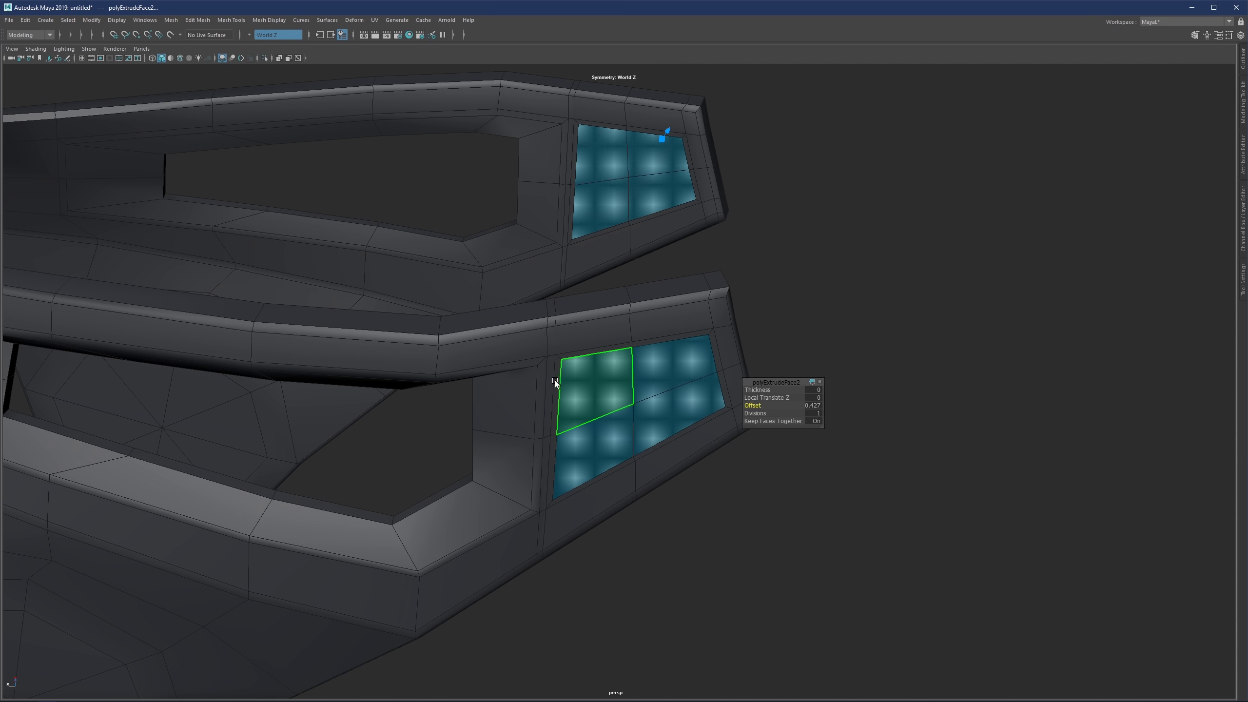
# Step: Check the inset side panel in smooth preview and select the narrow vertical face loop beside it
pyautogui.keyDown('alt'); pyautogui.moveTo(555, 380); pyautogui.dragTo(574, 360); pyautogui.keyUp('alt')
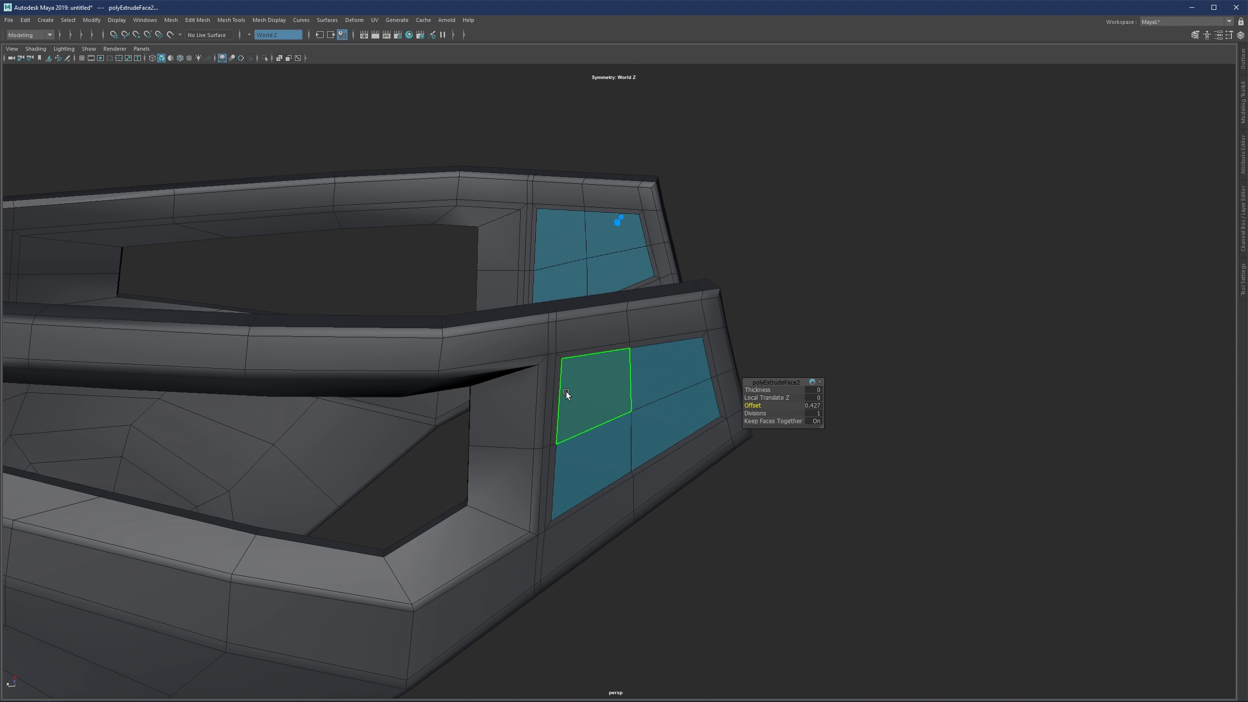
pyautogui.keyDown('alt'); pyautogui.moveTo(566, 392); pyautogui.dragTo(529, 352, button='middle'); pyautogui.keyUp('alt')
pyautogui.scroll(2, 529, 353)
pyautogui.press('3')
pyautogui.press('1')
pyautogui.press('q')
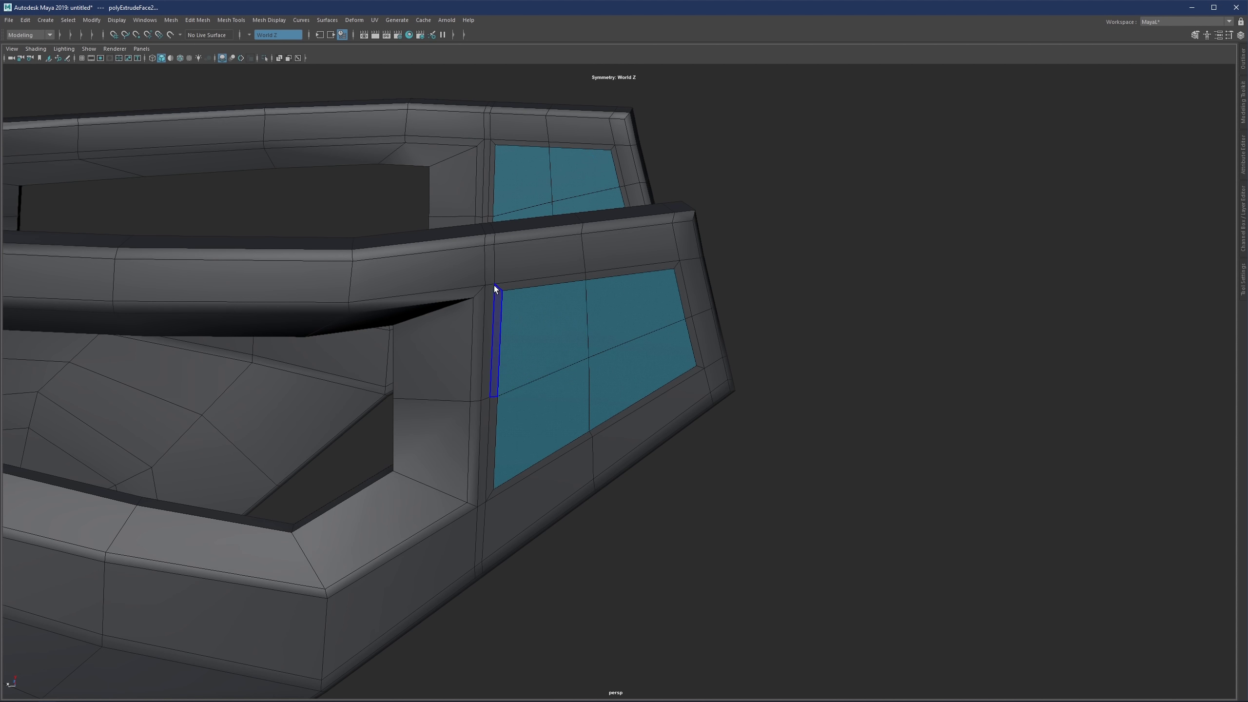
pyautogui.doubleClick(493, 304)
pyautogui.keyDown('alt'); pyautogui.moveTo(494, 305); pyautogui.dragTo(706, 463); pyautogui.keyUp('alt')
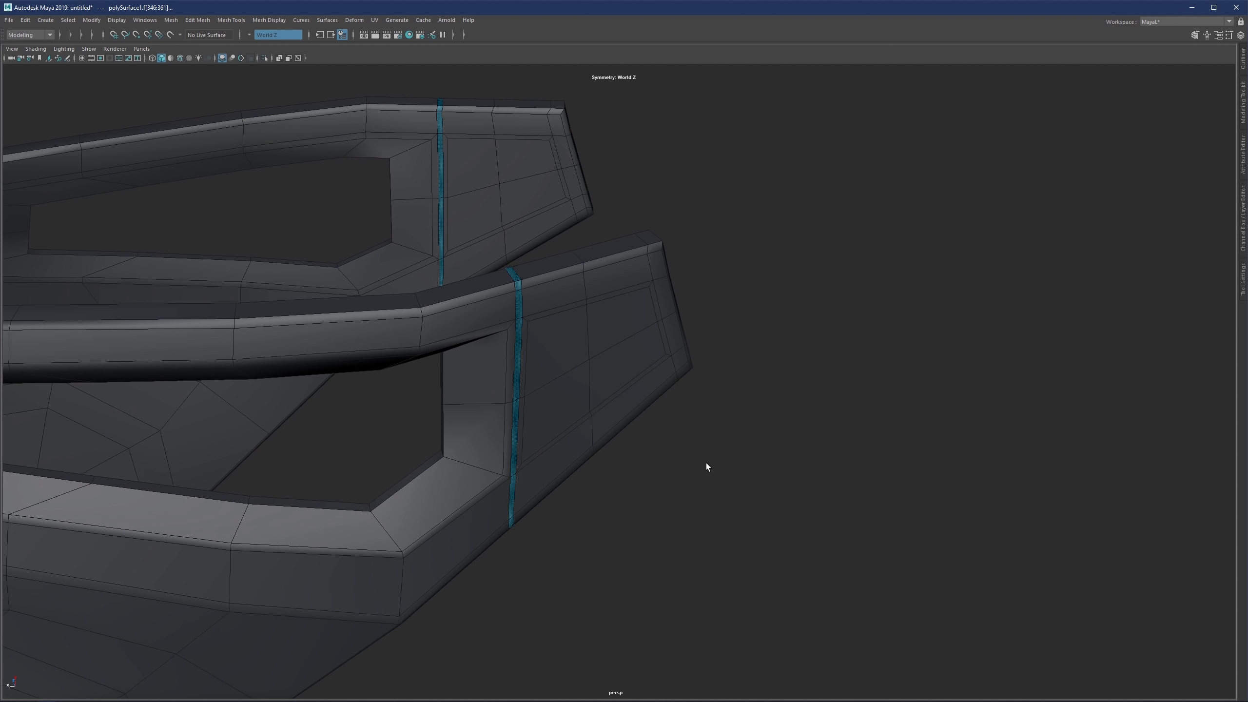
# Step: Reselect the inset faces on both side panels and inset them again with an extrude offset
pyautogui.click(589, 367)
pyautogui.keyDown('alt'); pyautogui.moveTo(589, 368); pyautogui.dragTo(600, 345); pyautogui.keyUp('alt')
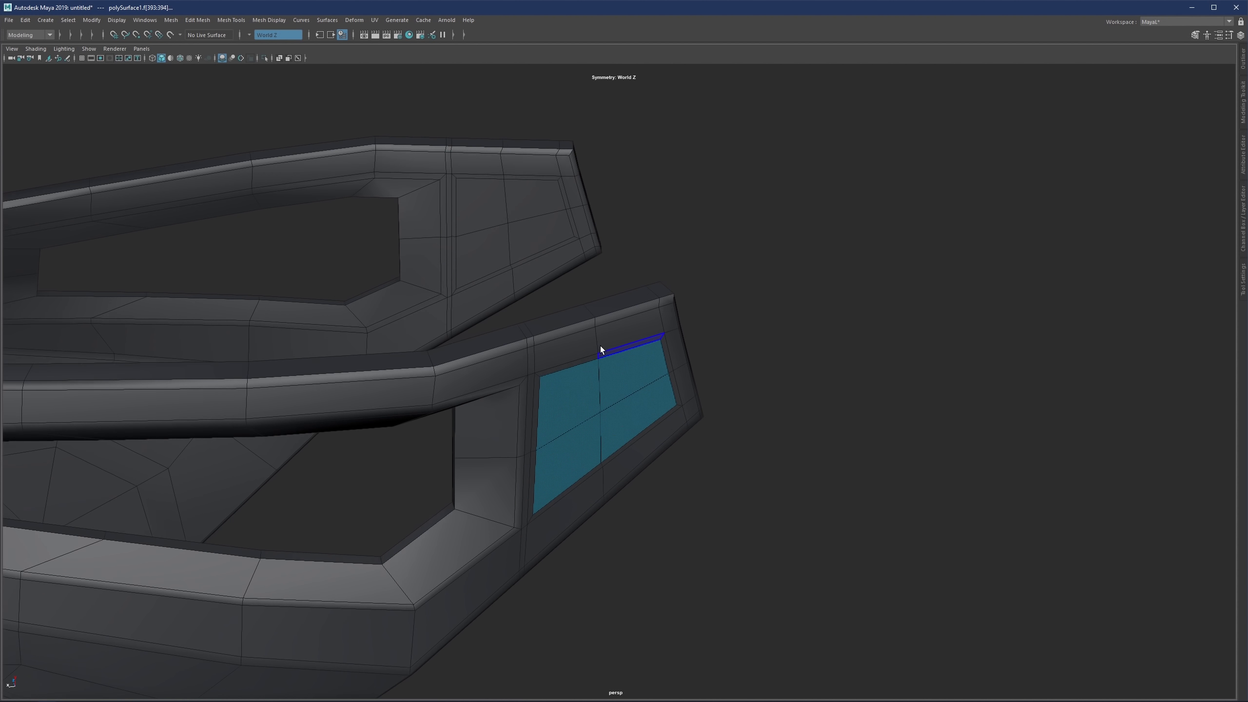
pyautogui.keyDown('shift'); pyautogui.click(519, 213); pyautogui.keyUp('shift')
pyautogui.keyDown('alt'); pyautogui.moveTo(519, 268); pyautogui.dragTo(548, 283); pyautogui.keyUp('alt')
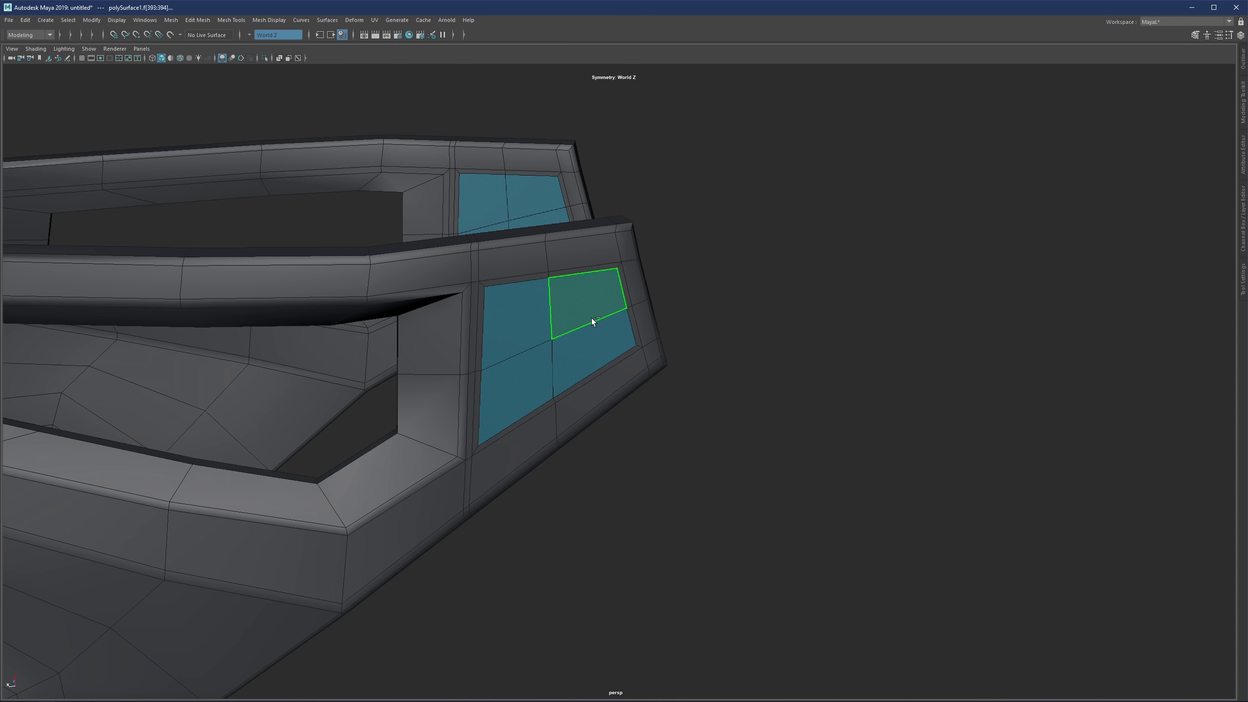
pyautogui.hotkey('ctrl', 'e')
pyautogui.moveTo(755, 406); pyautogui.dragTo(948, 391)
# Step: Circularize the inner side-panel faces with a negative radial offset to shrink the circle, and move it slightly upward
pyautogui.keyDown('alt'); pyautogui.moveTo(523, 332); pyautogui.dragTo(594, 322, button='middle'); pyautogui.keyUp('alt')
pyautogui.keyDown('shift'); pyautogui.moveTo(600, 304); pyautogui.dragTo(585, 380, button='right'); pyautogui.keyUp('shift')
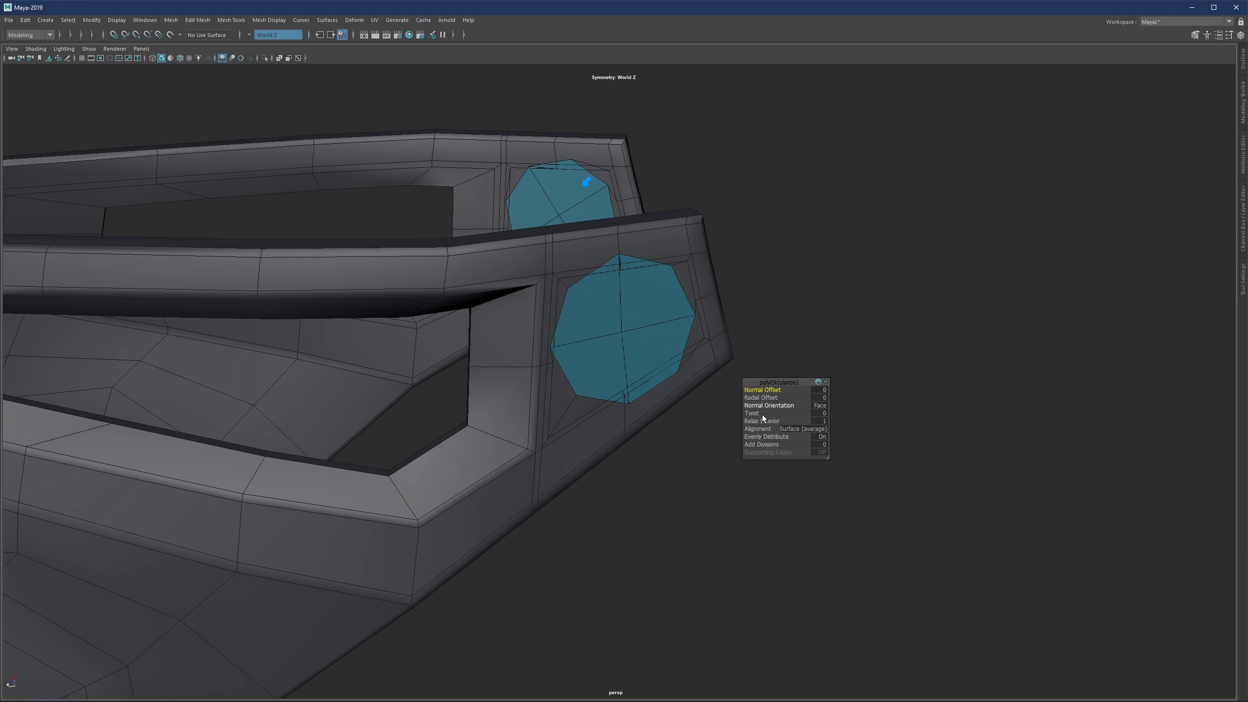
pyautogui.moveTo(762, 398); pyautogui.dragTo(666, 342)
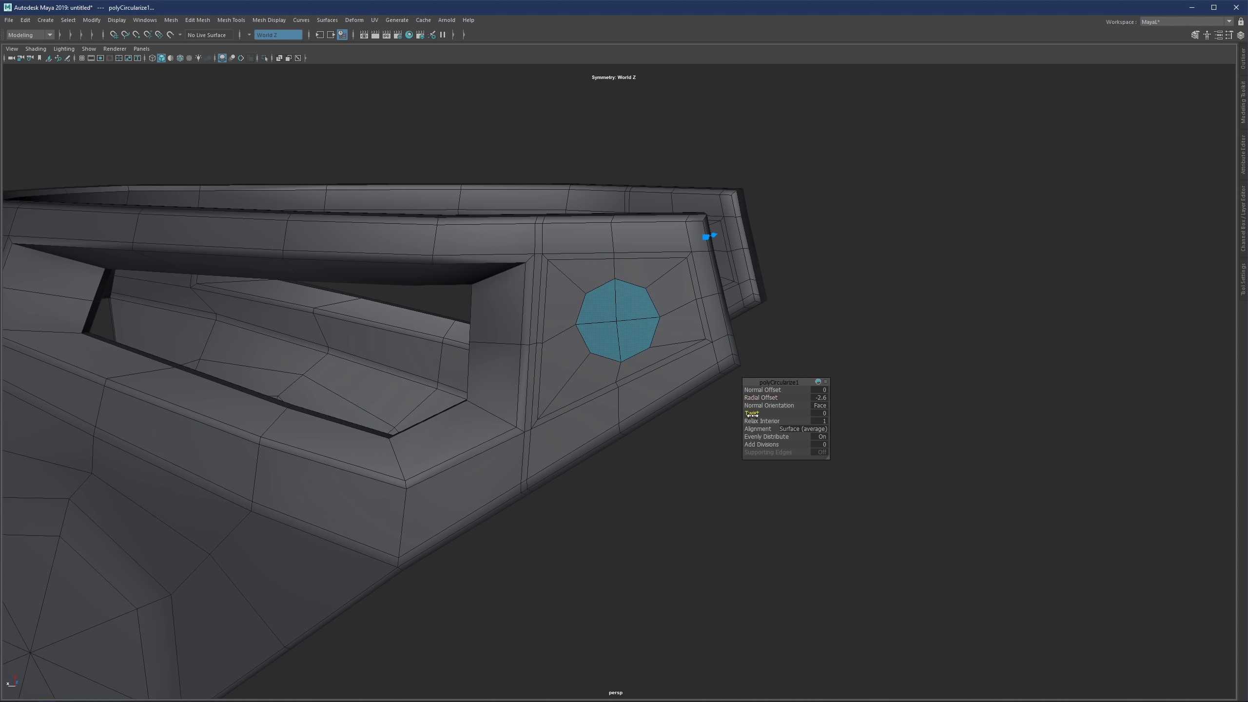
pyautogui.moveTo(758, 398); pyautogui.dragTo(762, 398)
pyautogui.press('w')
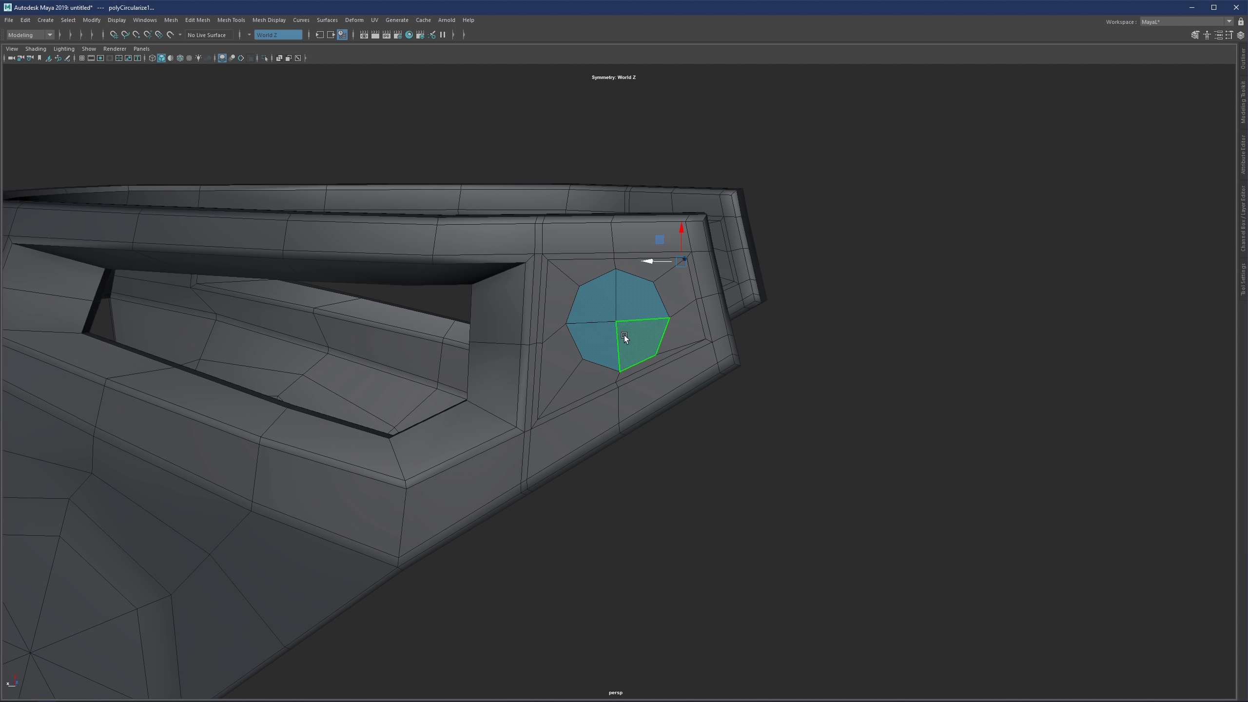
pyautogui.moveTo(679, 236); pyautogui.dragTo(677, 234)
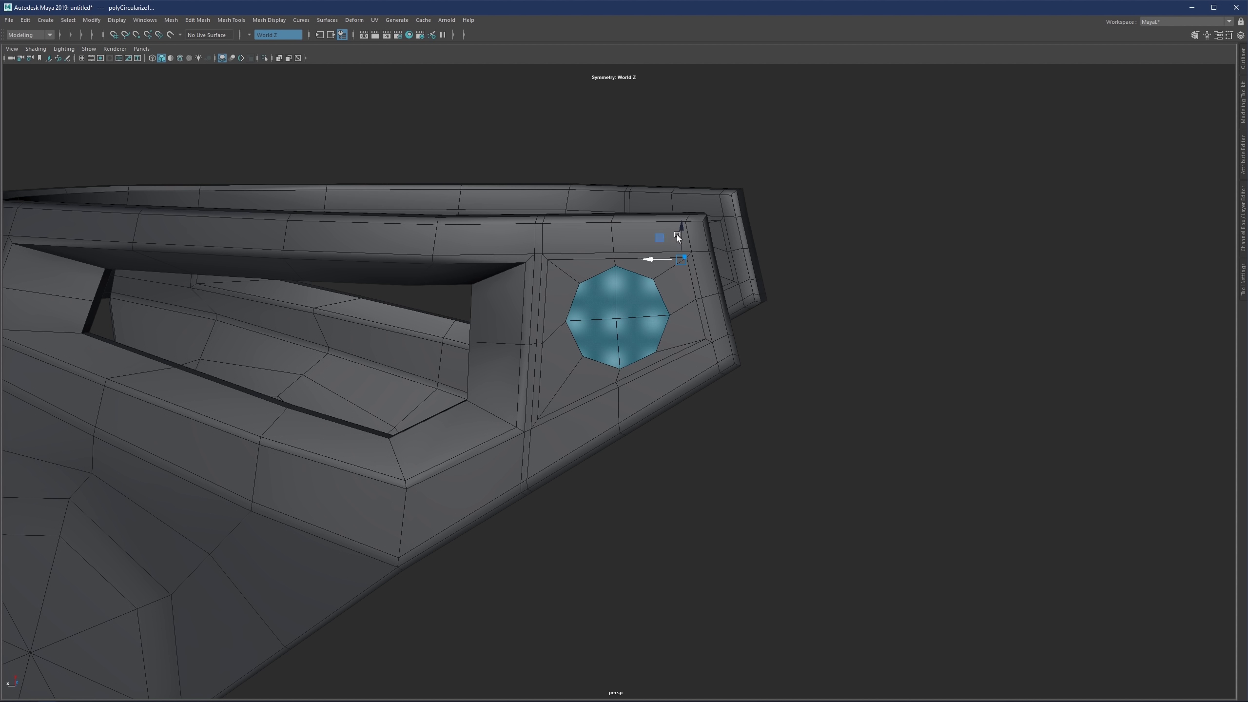
# Step: Check the circular faces in smooth preview, try deleting them, and undo the deletion
pyautogui.press('3')
pyautogui.keyDown('alt'); pyautogui.moveTo(558, 344); pyautogui.dragTo(586, 372); pyautogui.keyUp('alt')
pyautogui.press('1')
pyautogui.press('Delete')
pyautogui.hotkey('ctrl', 'z')
# Step: Turn symmetry off, delete the face strip beside the mask's centerline, and delete the detached half
pyautogui.keyDown('alt'); pyautogui.moveTo(608, 282); pyautogui.dragTo(627, 357); pyautogui.keyUp('alt')
pyautogui.click(499, 293)
pyautogui.scroll(-4, 516, 327)
pyautogui.moveTo(654, 346); pyautogui.dragTo(649, 256, button='right')
pyautogui.doubleClick(405, 346)
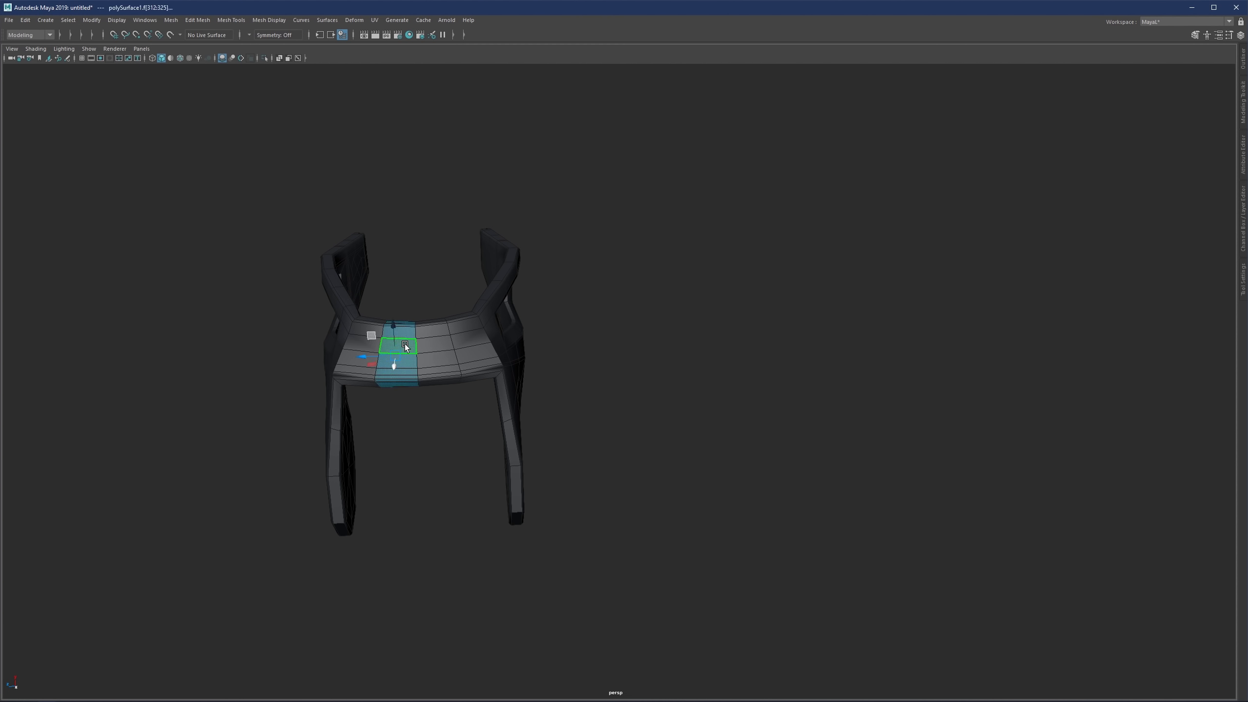
pyautogui.press('Delete')
pyautogui.doubleClick(383, 347)
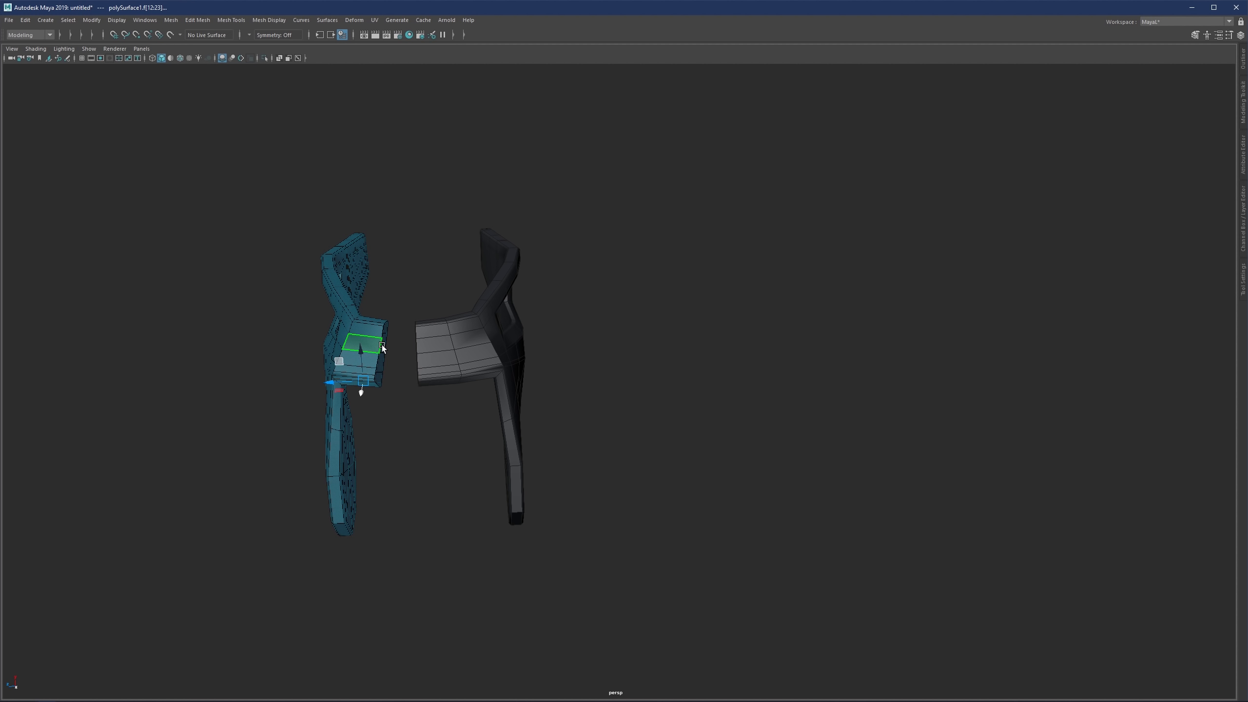
pyautogui.press('Delete')
# Step: Delete the circular faces on both the inner and outer sides of the remaining side panel to open a round hole
pyautogui.keyDown('alt'); pyautogui.moveTo(383, 345); pyautogui.dragTo(585, 315); pyautogui.keyUp('alt')
pyautogui.keyDown('alt'); pyautogui.moveTo(255, 373); pyautogui.dragTo(531, 369, button='middle'); pyautogui.keyUp('alt')
pyautogui.keyDown('alt'); pyautogui.moveTo(270, 366); pyautogui.dragTo(393, 364, button='right'); pyautogui.keyUp('alt')
pyautogui.keyDown('alt'); pyautogui.moveTo(249, 372); pyautogui.dragTo(548, 369, button='middle'); pyautogui.keyUp('alt')
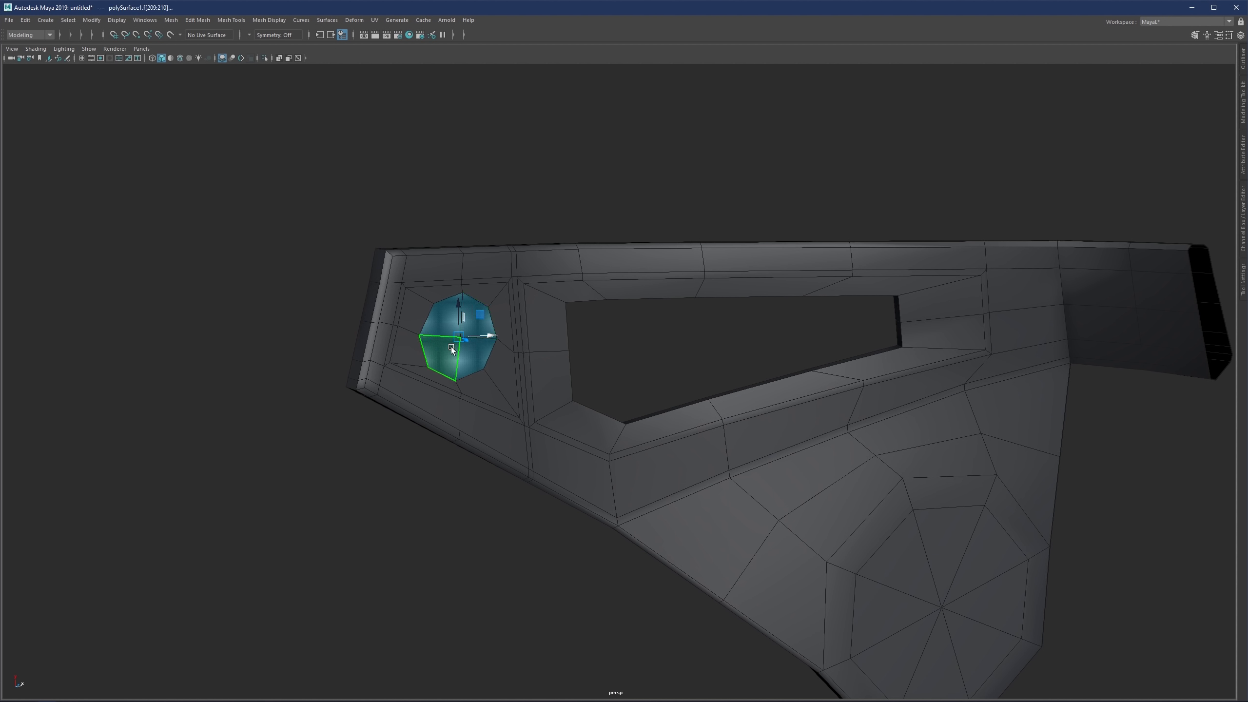
pyautogui.keyDown('alt'); pyautogui.moveTo(450, 348); pyautogui.dragTo(510, 335, button='right'); pyautogui.keyUp('alt')
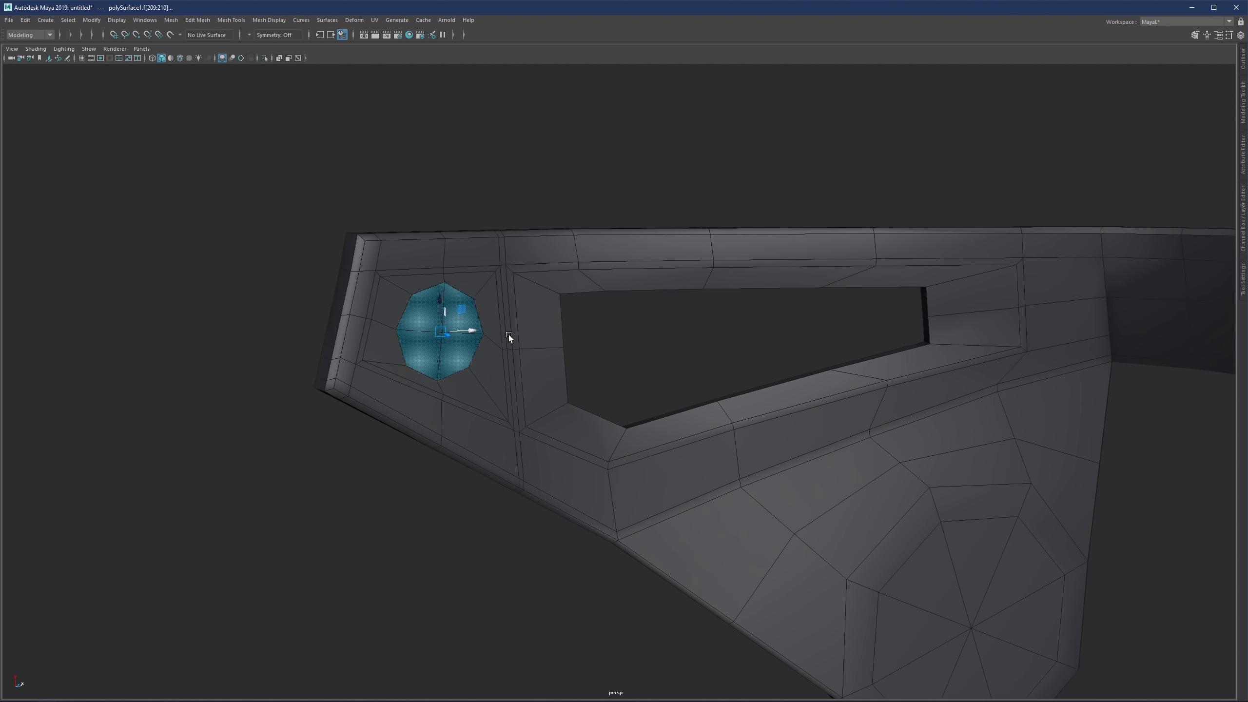
pyautogui.keyDown('alt'); pyautogui.moveTo(509, 335); pyautogui.dragTo(556, 333, button='middle'); pyautogui.keyUp('alt')
pyautogui.keyDown('alt'); pyautogui.moveTo(418, 332); pyautogui.dragTo(466, 330, button='right'); pyautogui.keyUp('alt')
pyautogui.keyDown('alt'); pyautogui.moveTo(466, 330); pyautogui.dragTo(692, 304); pyautogui.keyUp('alt')
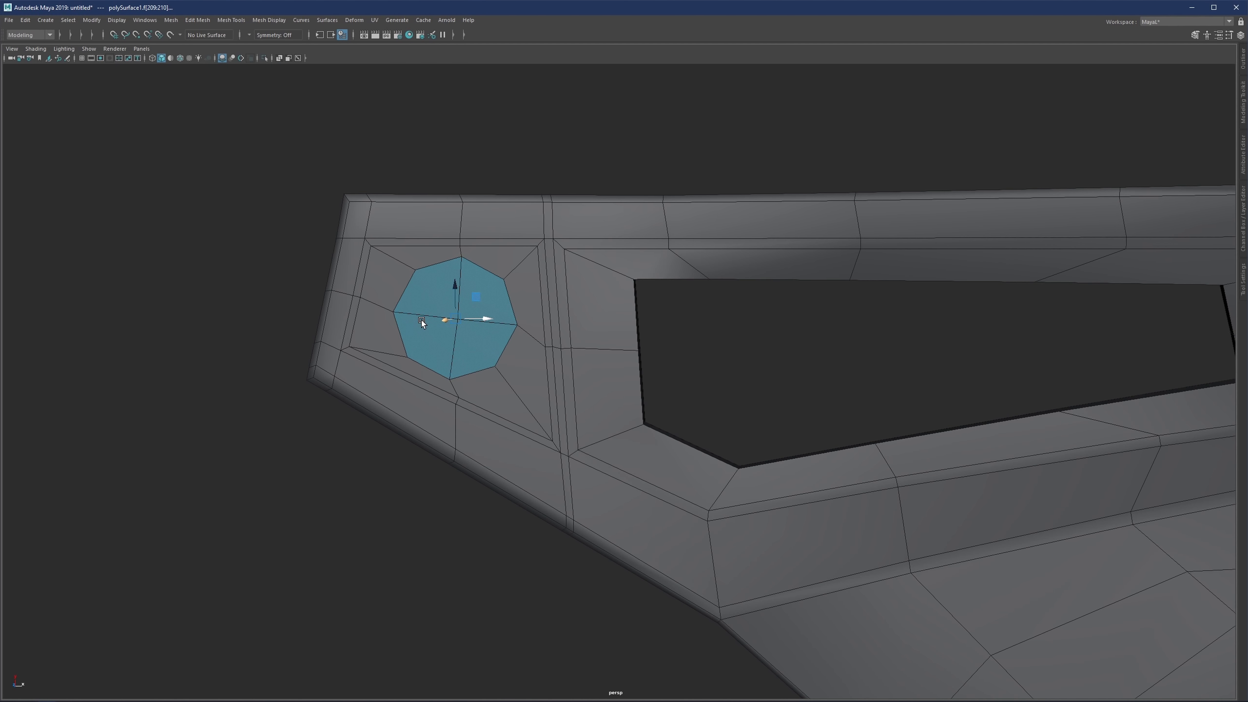
pyautogui.press('Delete')
pyautogui.moveTo(522, 335); pyautogui.dragTo(546, 349)
pyautogui.press('Delete')
pyautogui.scroll(-3, 598, 340)
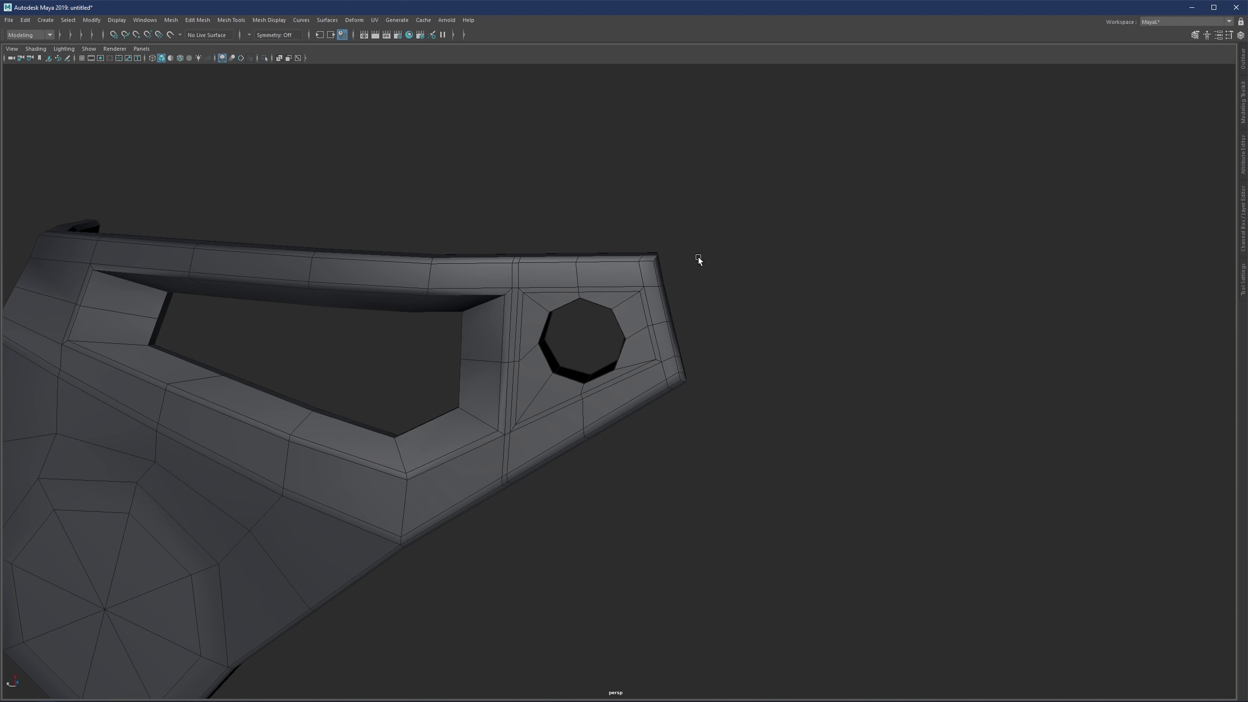
# Step: Switch to object selection and mirror the half mask across its centerline to rebuild the full mask
pyautogui.moveTo(698, 258); pyautogui.dragTo(743, 221, button='right')
pyautogui.click(744, 221)
pyautogui.scroll(-2, 609, 340)
pyautogui.keyDown('alt'); pyautogui.moveTo(597, 344); pyautogui.dragTo(626, 345); pyautogui.keyUp('alt')
pyautogui.click(628, 345)
pyautogui.keyDown('shift'); pyautogui.moveTo(654, 293); pyautogui.dragTo(625, 404, button='right'); pyautogui.keyUp('shift')
pyautogui.scroll(-2, 743, 359)
# Step: Examine the mirrored mask and its round side holes in smooth preview
pyautogui.press('3')
pyautogui.moveTo(746, 317); pyautogui.dragTo(766, 286, button='right')
pyautogui.click(766, 287)
pyautogui.keyDown('alt'); pyautogui.moveTo(607, 335); pyautogui.dragTo(698, 365); pyautogui.keyUp('alt')
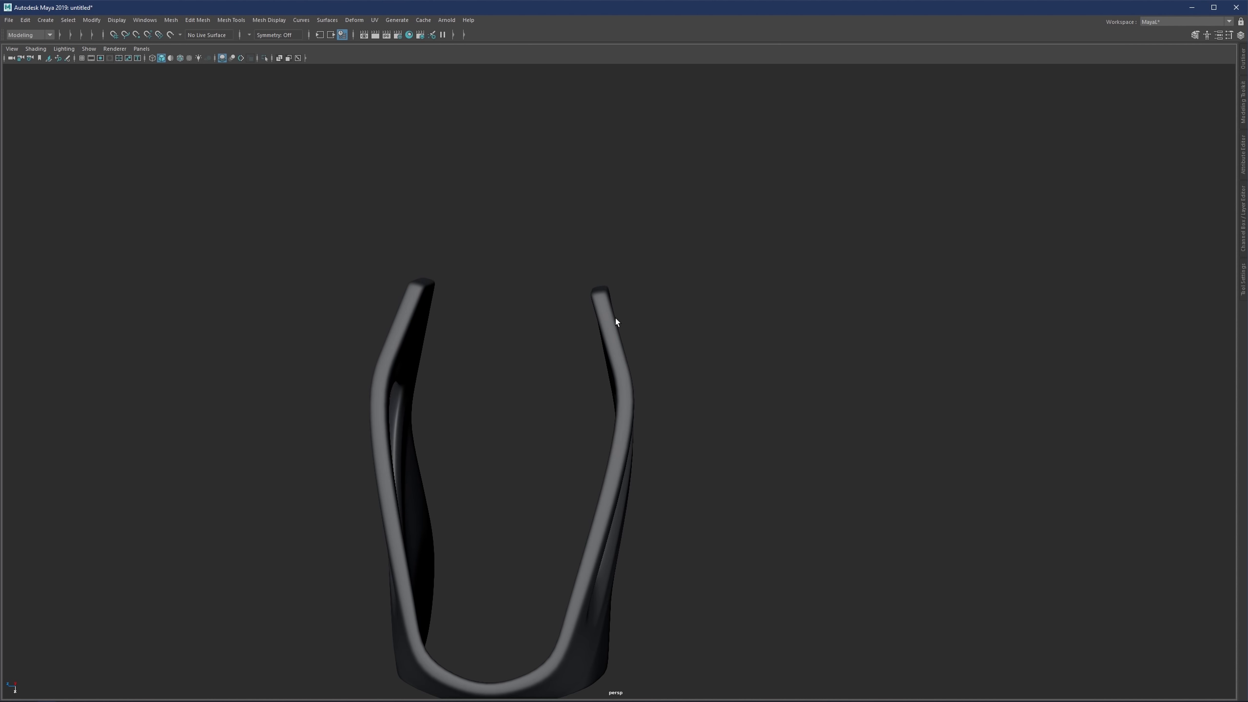
pyautogui.keyDown('alt'); pyautogui.moveTo(597, 359); pyautogui.dragTo(669, 292); pyautogui.keyUp('alt')
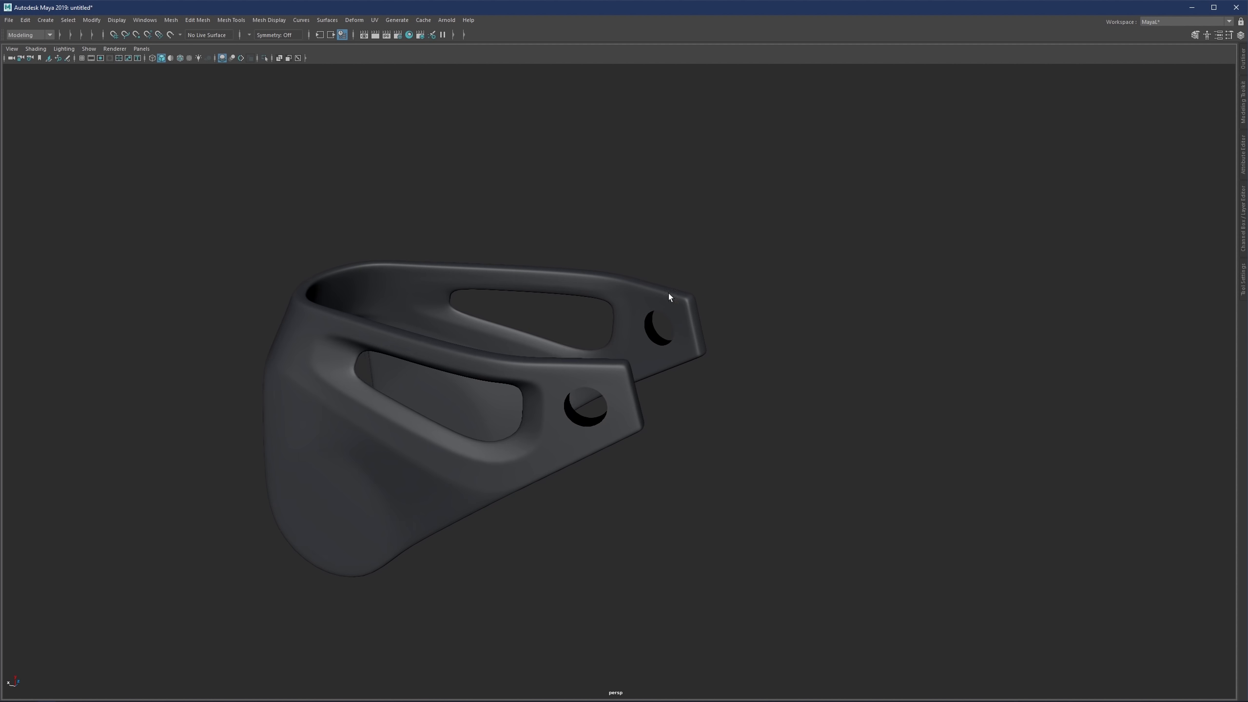
# Step: Create an eight-sided polygon cylinder, enlarge it, and rotate it so its axis runs across the mask near the side holes
pyautogui.click(679, 306)
pyautogui.press('1')
pyautogui.moveTo(762, 253)
pyautogui.keyDown('shift'); pyautogui.mouseDown(button='right')
pyautogui.moveTo(796, 281)
pyautogui.moveTo(817, 262)
pyautogui.moveTo(772, 262)
pyautogui.mouseUp(button='right'); pyautogui.keyUp('shift')
pyautogui.click(835, 260)
pyautogui.keyDown('alt'); pyautogui.moveTo(651, 355); pyautogui.dragTo(654, 378); pyautogui.keyUp('alt')
pyautogui.scroll(-3, 638, 378)
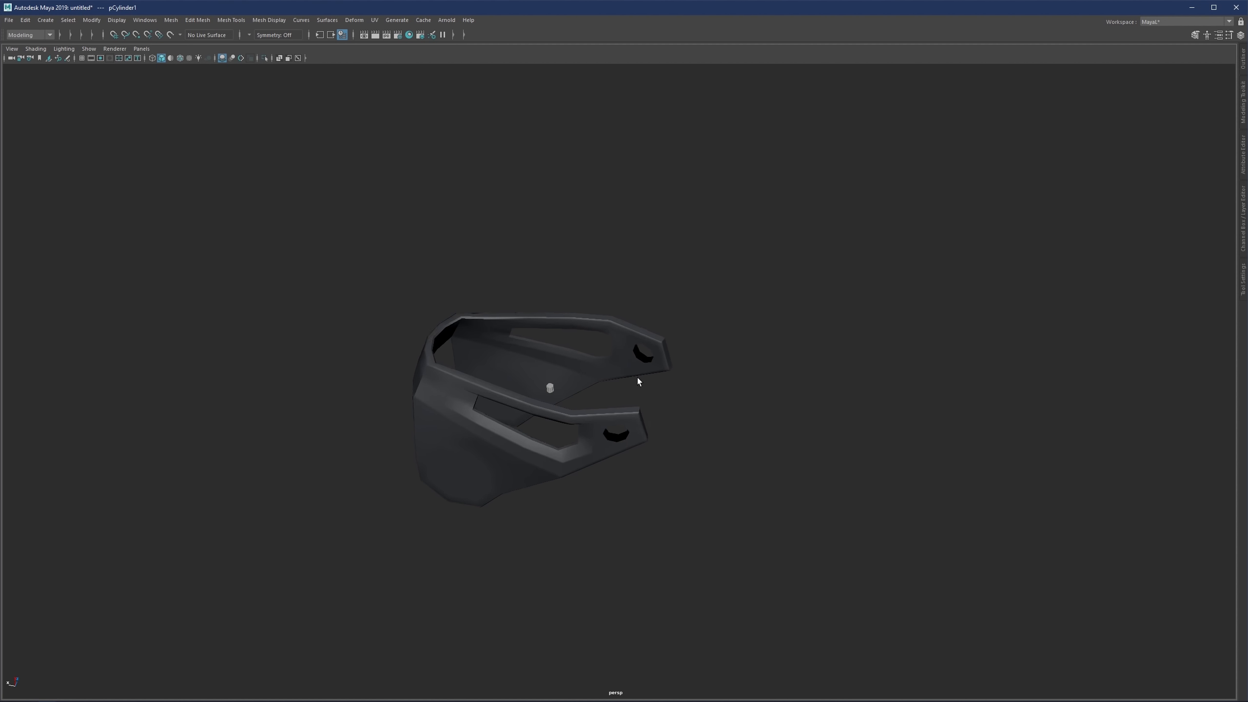
pyautogui.press('r')
pyautogui.moveTo(560, 386); pyautogui.dragTo(640, 370)
pyautogui.press('e')
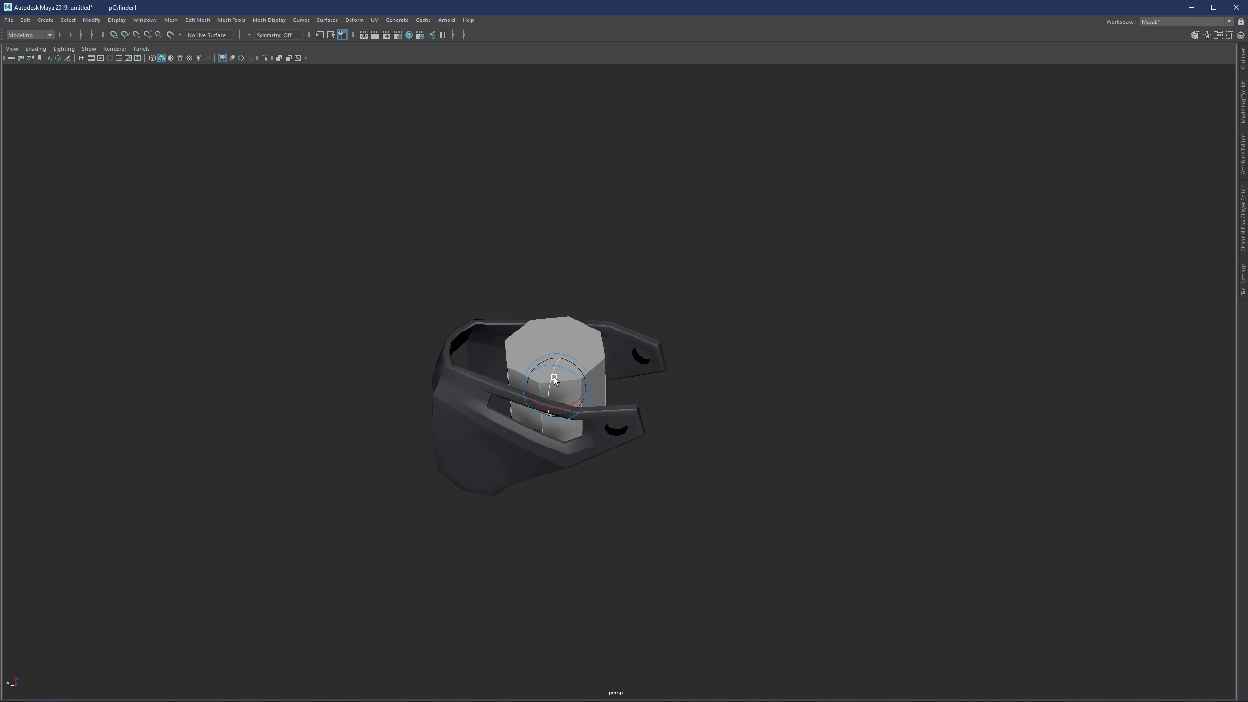
pyautogui.moveTo(556, 379); pyautogui.dragTo(595, 378)
pyautogui.press('r')
# Step: Move the cylinder over the round side hole in the back view and scale it down to fit inside
pyautogui.press('space')
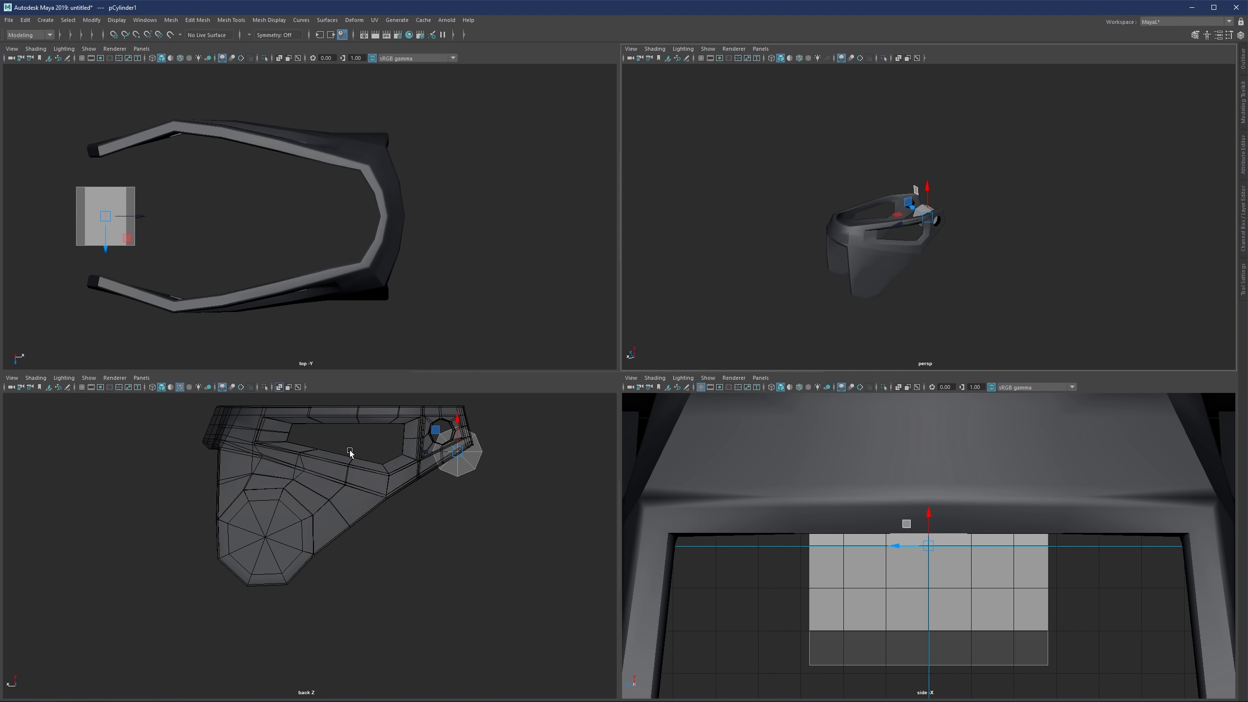
pyautogui.press('space')
pyautogui.scroll(-3, 427, 468)
pyautogui.keyDown('alt'); pyautogui.moveTo(885, 229); pyautogui.dragTo(650, 367, button='middle'); pyautogui.keyUp('alt')
pyautogui.scroll(3, 649, 367)
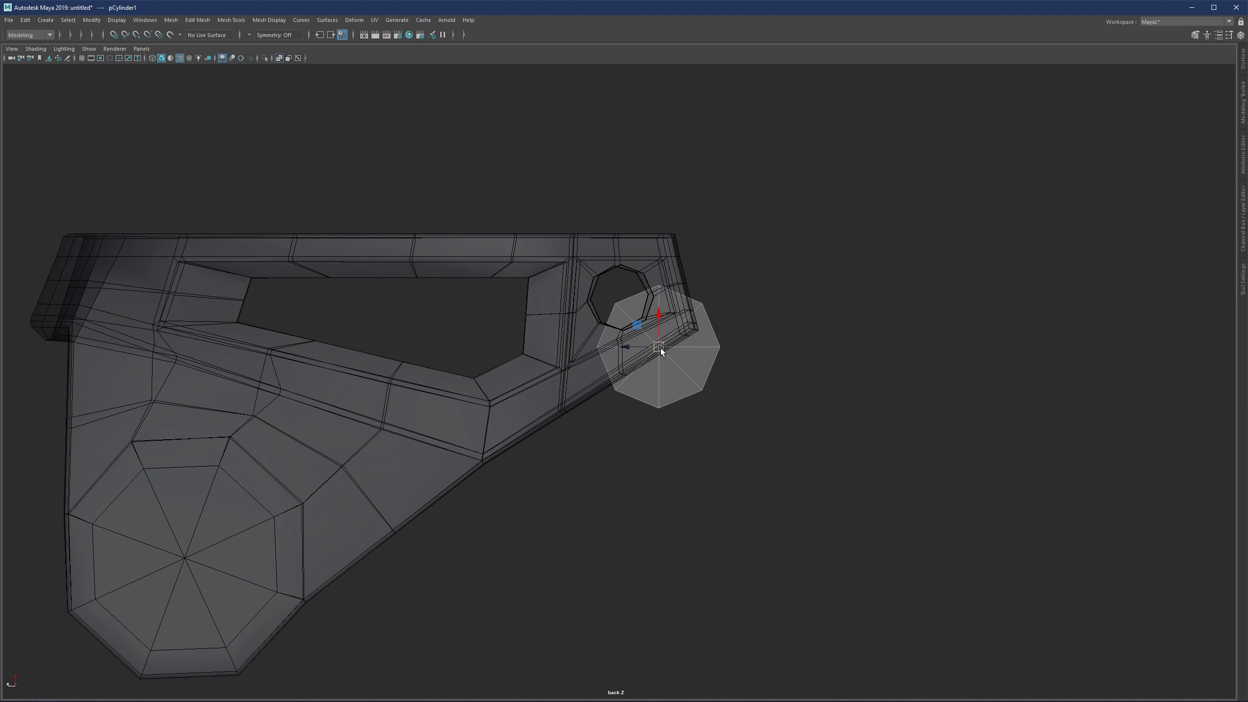
pyautogui.moveTo(662, 349); pyautogui.dragTo(622, 296)
pyautogui.scroll(3, 616, 307)
pyautogui.moveTo(626, 284); pyautogui.dragTo(544, 301, button='middle')
pyautogui.keyDown('alt'); pyautogui.moveTo(544, 301); pyautogui.dragTo(644, 200, button='right'); pyautogui.keyUp('alt')
pyautogui.press('w')
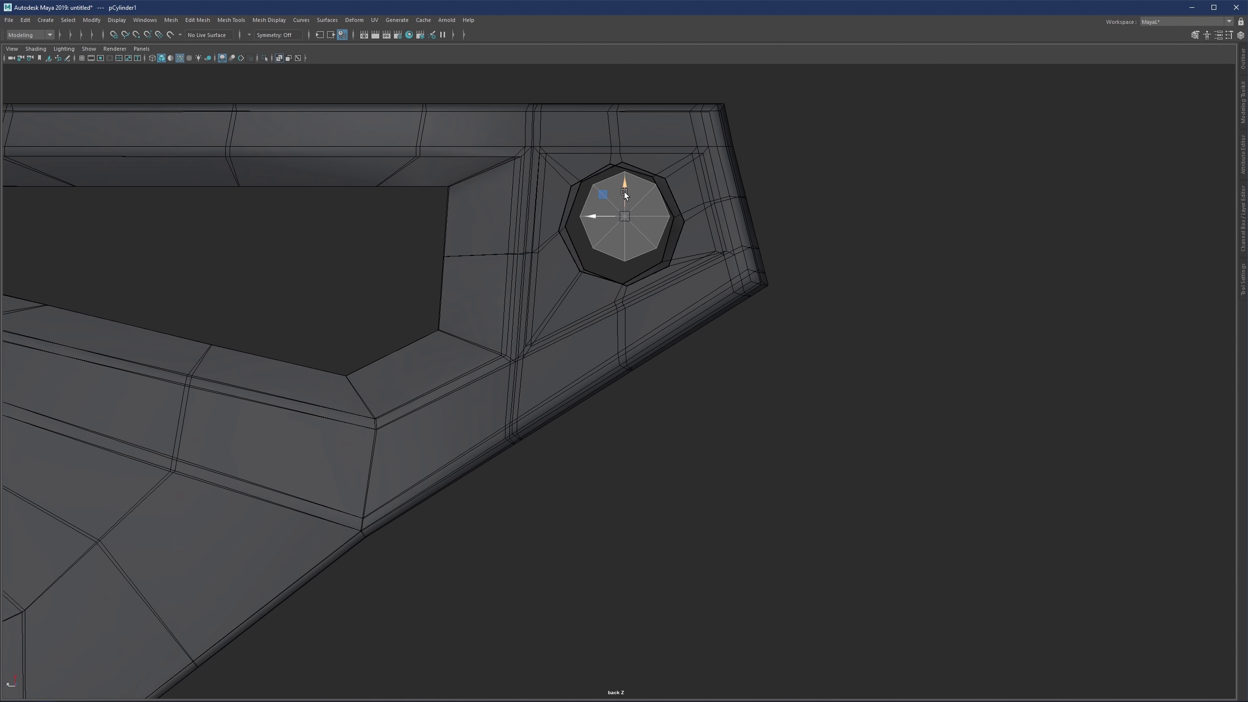
pyautogui.moveTo(625, 194); pyautogui.dragTo(606, 228)
pyautogui.keyDown('alt'); pyautogui.moveTo(606, 228); pyautogui.dragTo(632, 299, button='right'); pyautogui.keyUp('alt')
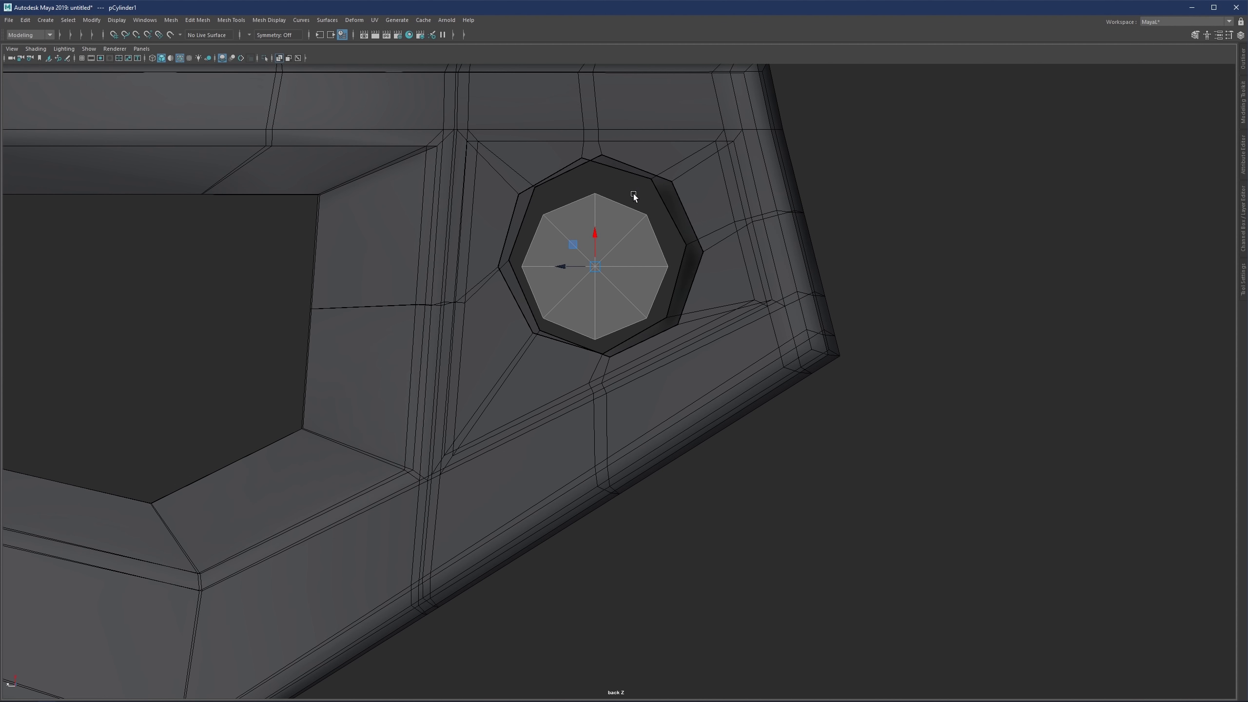
# Step: Center the cylinder on the hole and scale it up to match the hole's outline
pyautogui.keyDown('alt'); pyautogui.moveTo(634, 193); pyautogui.dragTo(639, 198, button='right'); pyautogui.keyUp('alt')
pyautogui.press('r')
pyautogui.press('w')
pyautogui.moveTo(601, 260)
pyautogui.mouseDown()
pyautogui.moveTo(598, 248)
pyautogui.moveTo(625, 237)
pyautogui.moveTo(601, 240)
pyautogui.mouseUp()
pyautogui.press('r')
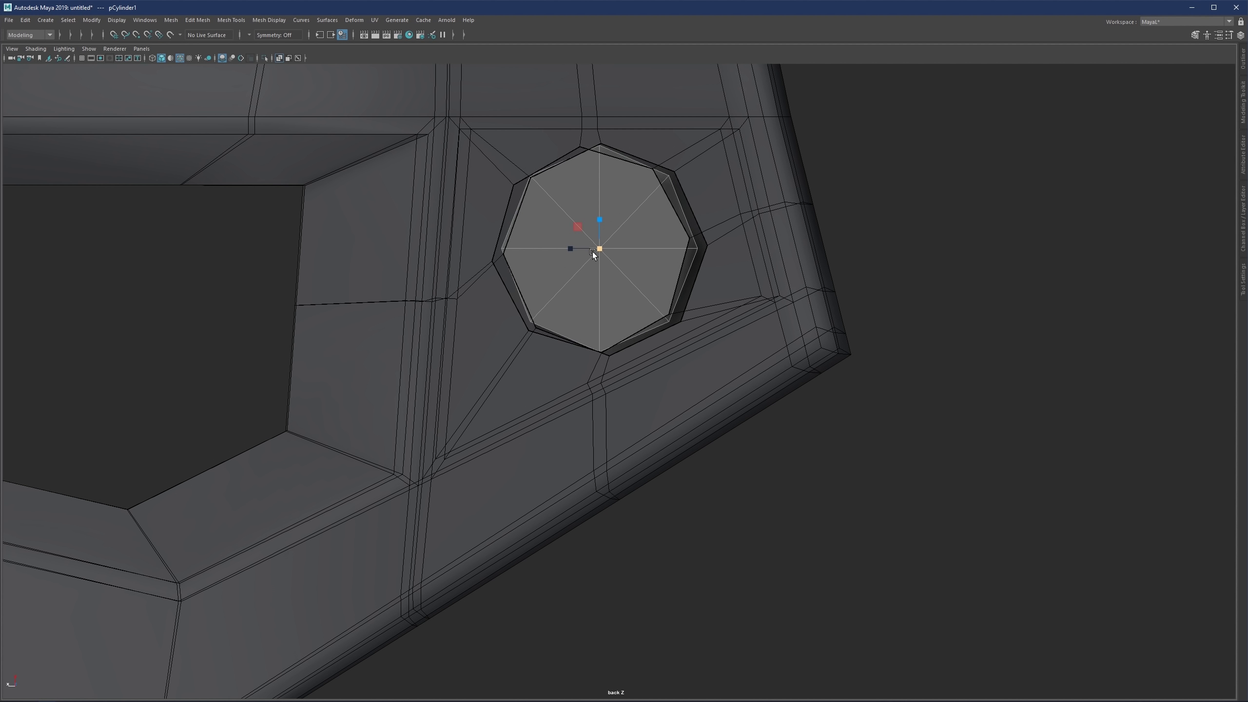
pyautogui.scroll(1, 616, 253)
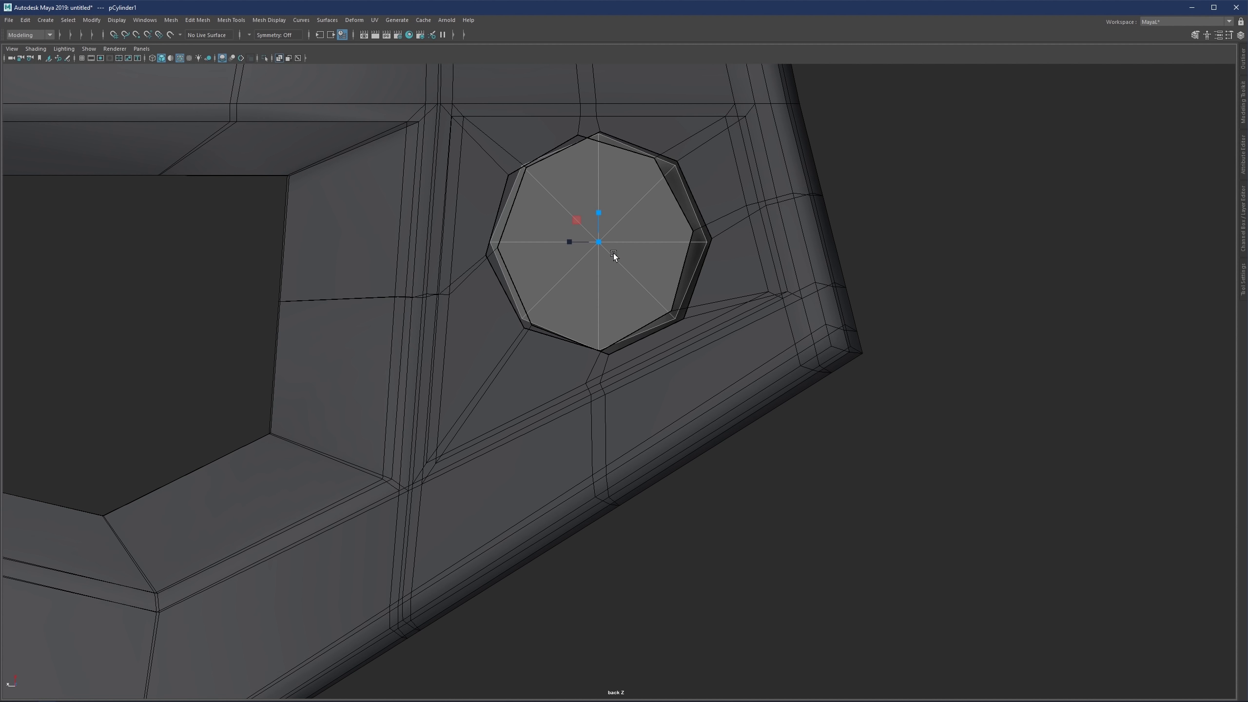
# Step: Compare the cylinder with the side hole in the perspective view and delete the cylinder
pyautogui.press('space')
pyautogui.press('space')
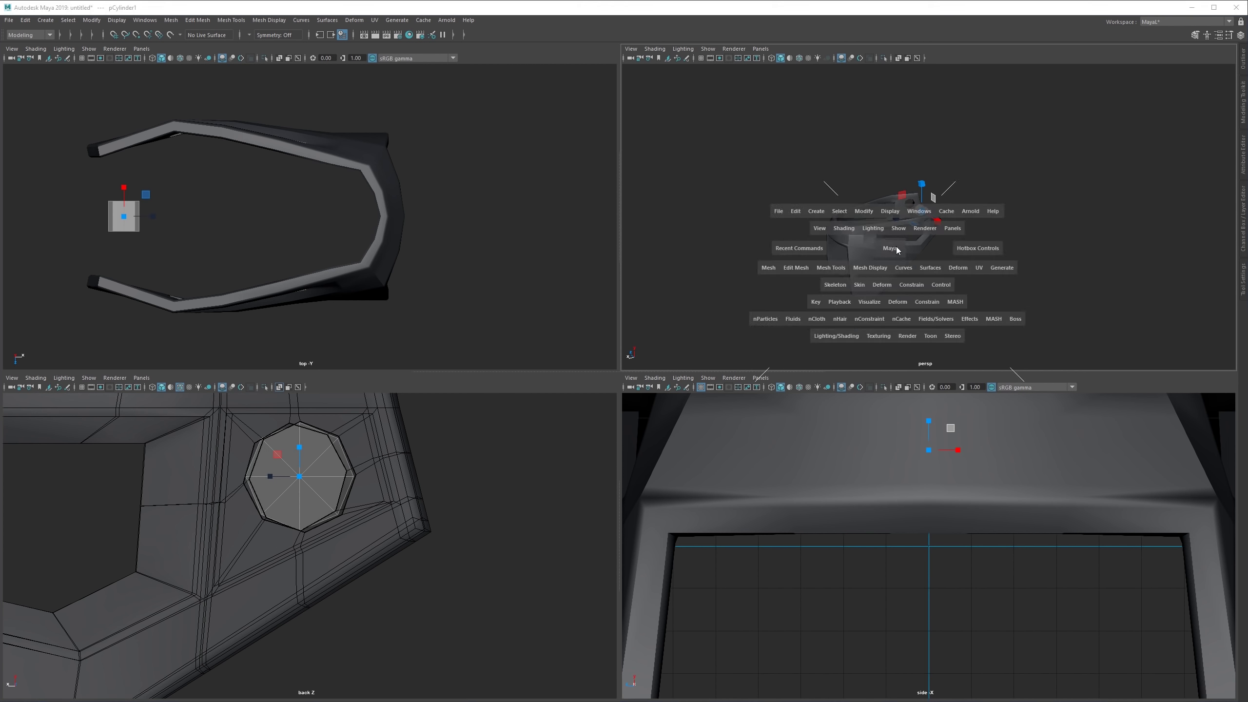
pyautogui.moveTo(642, 388); pyautogui.dragTo(744, 457)
pyautogui.scroll(6, 618, 389)
pyautogui.keyDown('alt'); pyautogui.moveTo(638, 370); pyautogui.dragTo(614, 329, button='middle'); pyautogui.keyUp('alt')
pyautogui.keyDown('alt'); pyautogui.moveTo(614, 328); pyautogui.dragTo(566, 392); pyautogui.keyUp('alt')
pyautogui.click(579, 351)
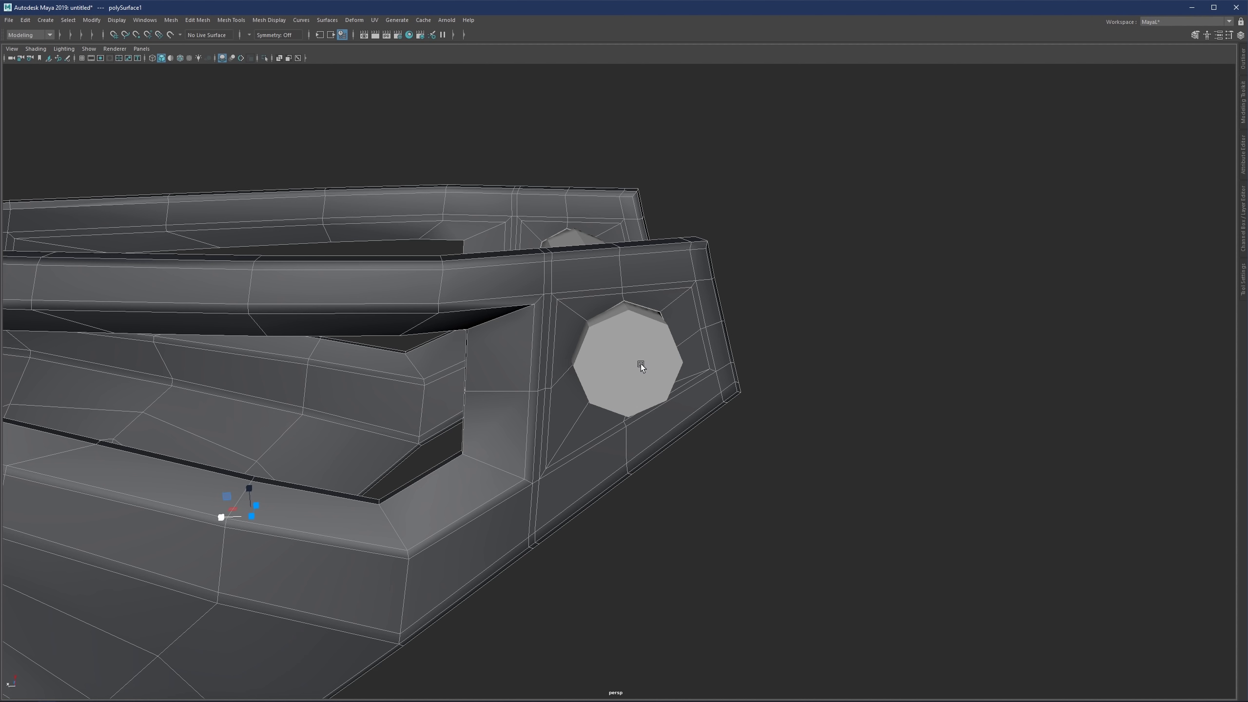
pyautogui.click(629, 345)
pyautogui.keyDown('alt'); pyautogui.moveTo(629, 346); pyautogui.dragTo(642, 343); pyautogui.keyUp('alt')
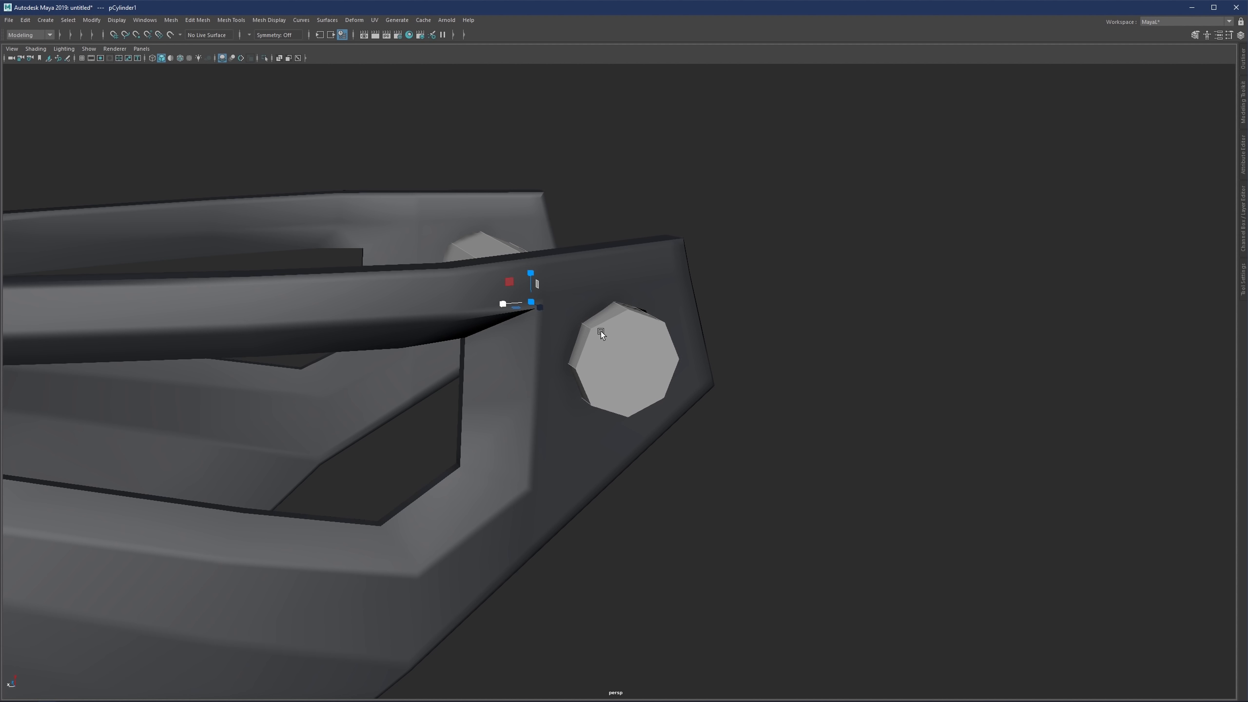
pyautogui.press('Delete')
# Step: Select the face loop next to the full mask's centerline and delete it together with the rest of that half
pyautogui.click(653, 311)
pyautogui.keyDown('alt'); pyautogui.moveTo(654, 311); pyautogui.dragTo(757, 368); pyautogui.keyUp('alt')
pyautogui.press('F10')
pyautogui.keyDown('alt'); pyautogui.moveTo(660, 366); pyautogui.dragTo(523, 357); pyautogui.keyUp('alt')
pyautogui.click(647, 335)
pyautogui.click(646, 333)
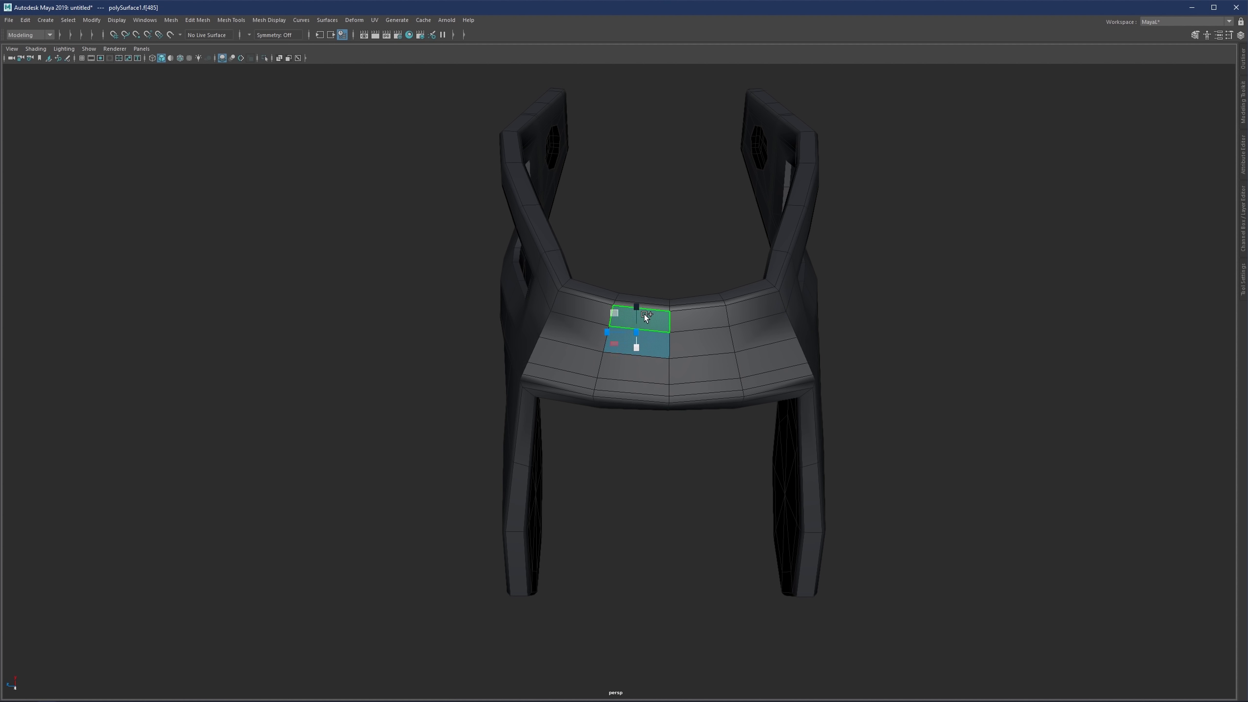
pyautogui.keyDown('shift'); pyautogui.doubleClick(643, 316); pyautogui.keyUp('shift')
pyautogui.press('Delete')
pyautogui.doubleClick(567, 326)
pyautogui.press('Delete')
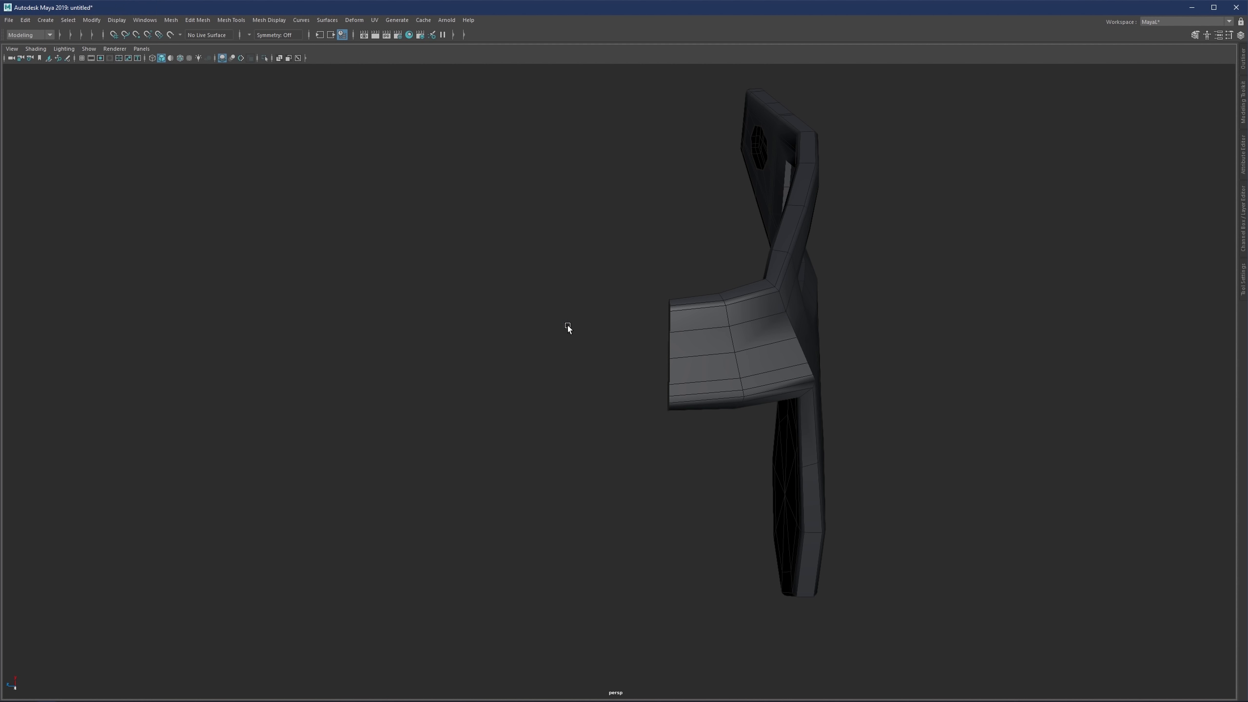
# Step: Select the edge loop around the side hole's rim on the back-view side of the panel
pyautogui.keyDown('alt'); pyautogui.moveTo(664, 234); pyautogui.dragTo(594, 283, button='middle'); pyautogui.keyUp('alt')
pyautogui.keyDown('alt'); pyautogui.moveTo(594, 283); pyautogui.dragTo(716, 346); pyautogui.keyUp('alt')
pyautogui.keyDown('alt'); pyautogui.moveTo(715, 345); pyautogui.dragTo(359, 320, button='middle'); pyautogui.keyUp('alt')
pyautogui.scroll(3, 869, 391)
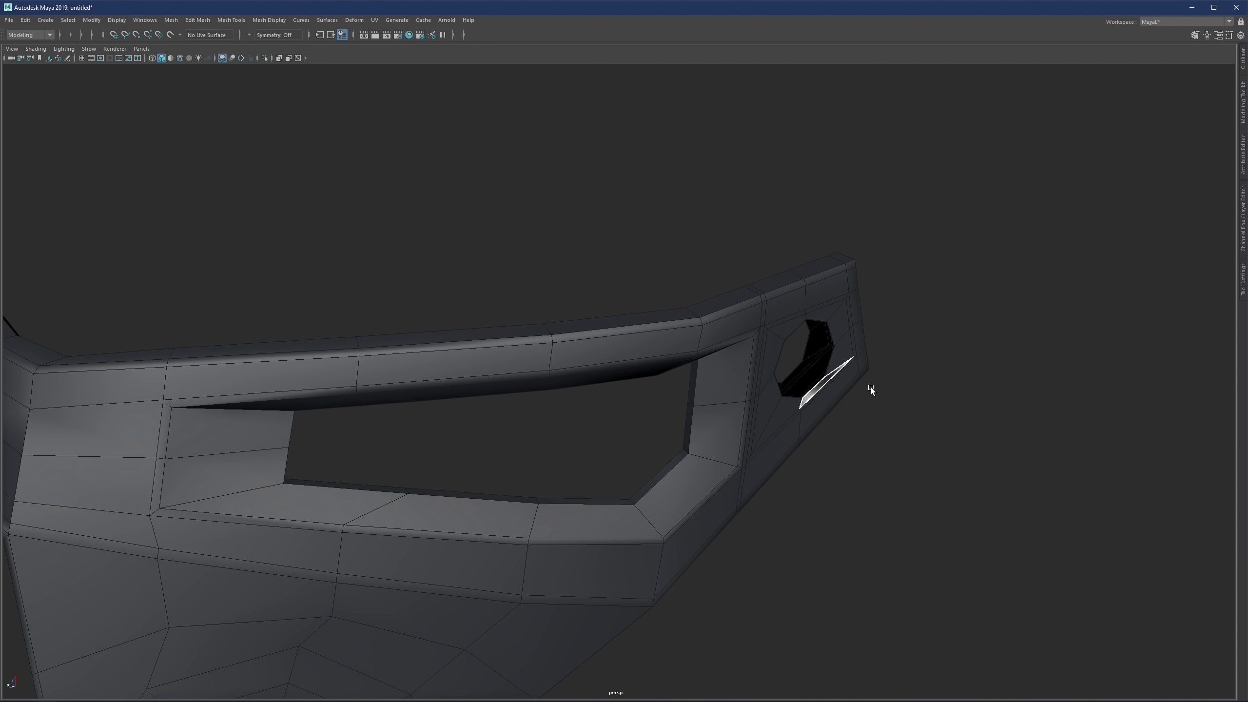
pyautogui.keyDown('alt'); pyautogui.moveTo(870, 391); pyautogui.dragTo(659, 358, button='middle'); pyautogui.keyUp('alt')
pyautogui.scroll(3, 596, 379)
pyautogui.keyDown('alt'); pyautogui.moveTo(646, 323); pyautogui.dragTo(631, 315); pyautogui.keyUp('alt')
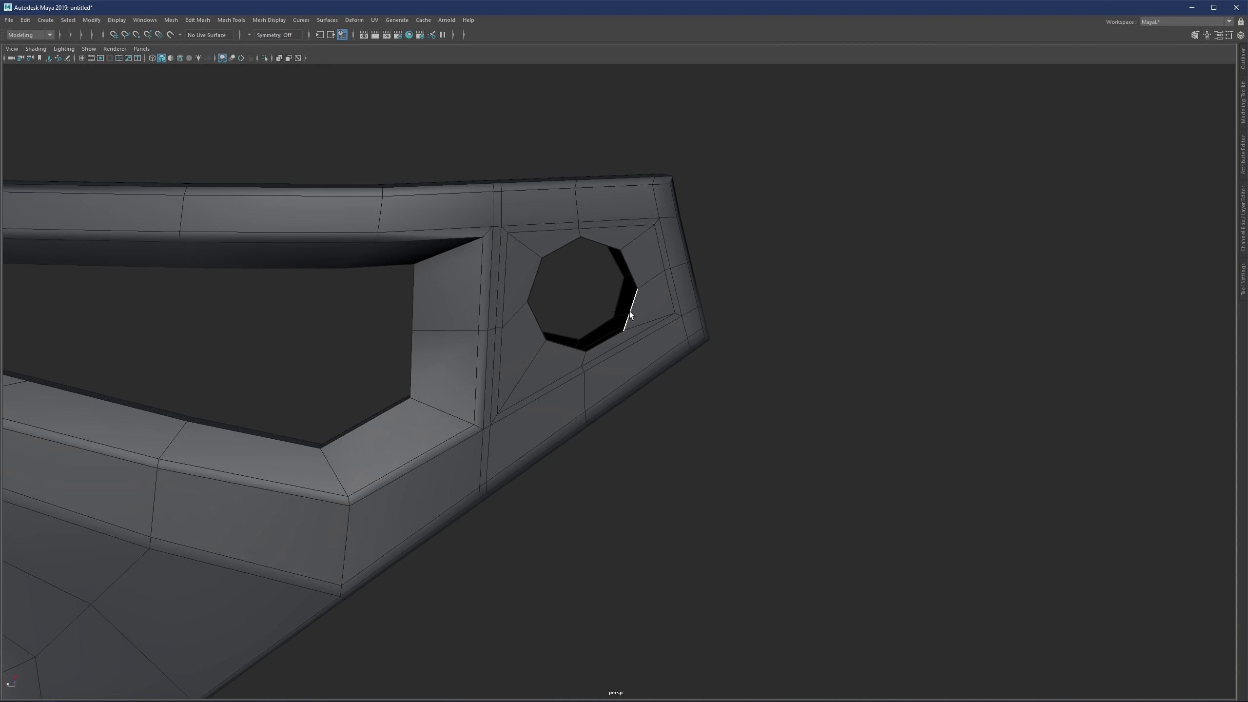
pyautogui.doubleClick(634, 315)
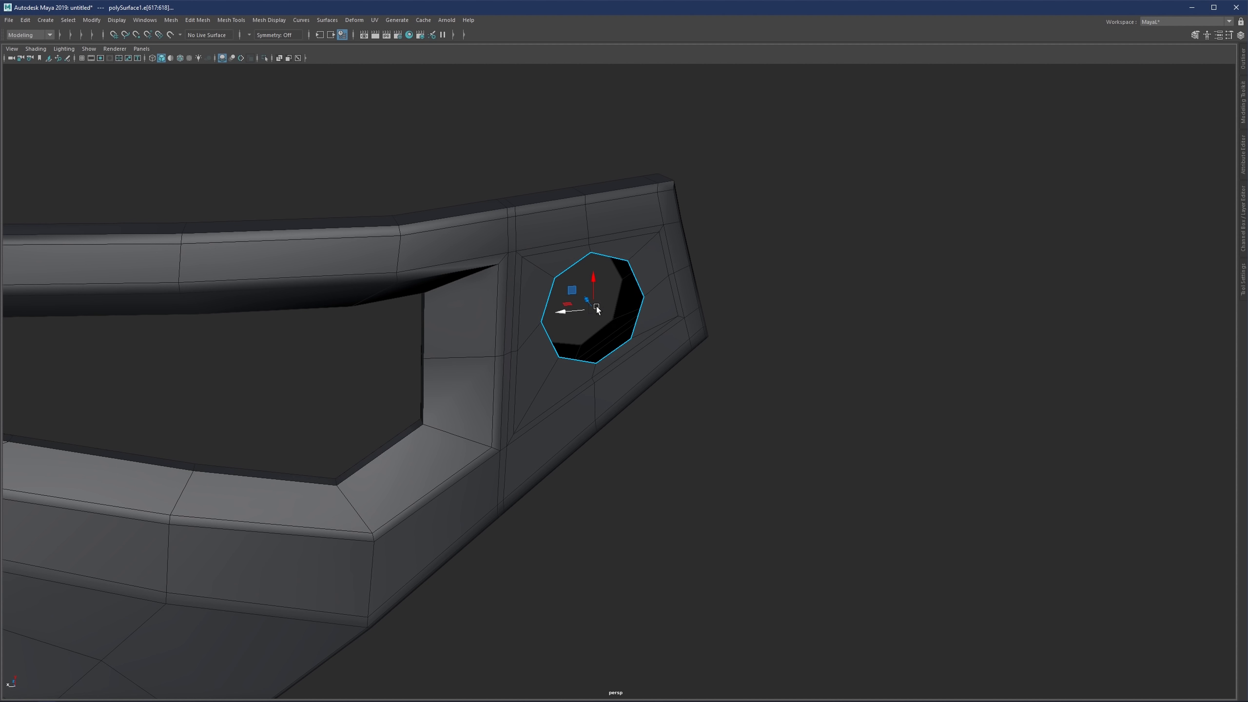
# Step: Try extruding the rim's edge loop into the hole, and reselect the original loop
pyautogui.moveTo(585, 295)
pyautogui.keyDown('alt'); pyautogui.mouseDown()
pyautogui.moveTo(596, 305)
pyautogui.moveTo(565, 294)
pyautogui.mouseUp(); pyautogui.keyUp('alt')
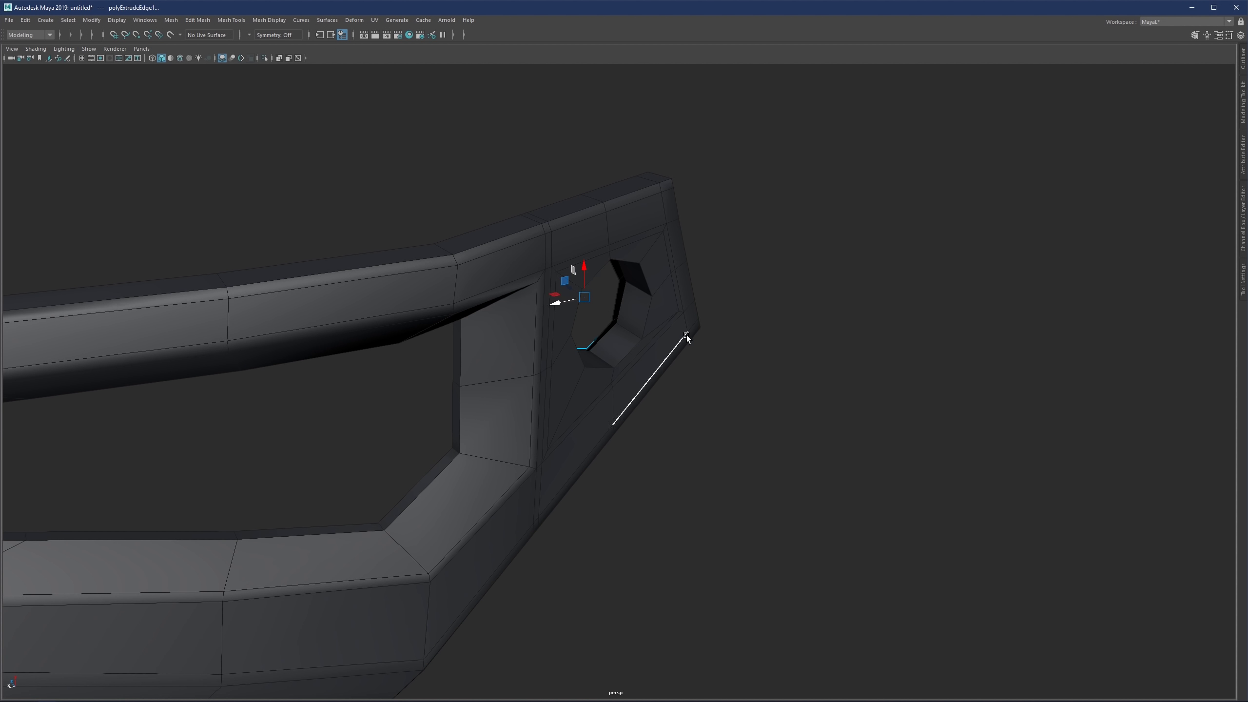
pyautogui.keyDown('alt'); pyautogui.moveTo(631, 327); pyautogui.dragTo(581, 307); pyautogui.keyUp('alt')
pyautogui.doubleClick(656, 319)
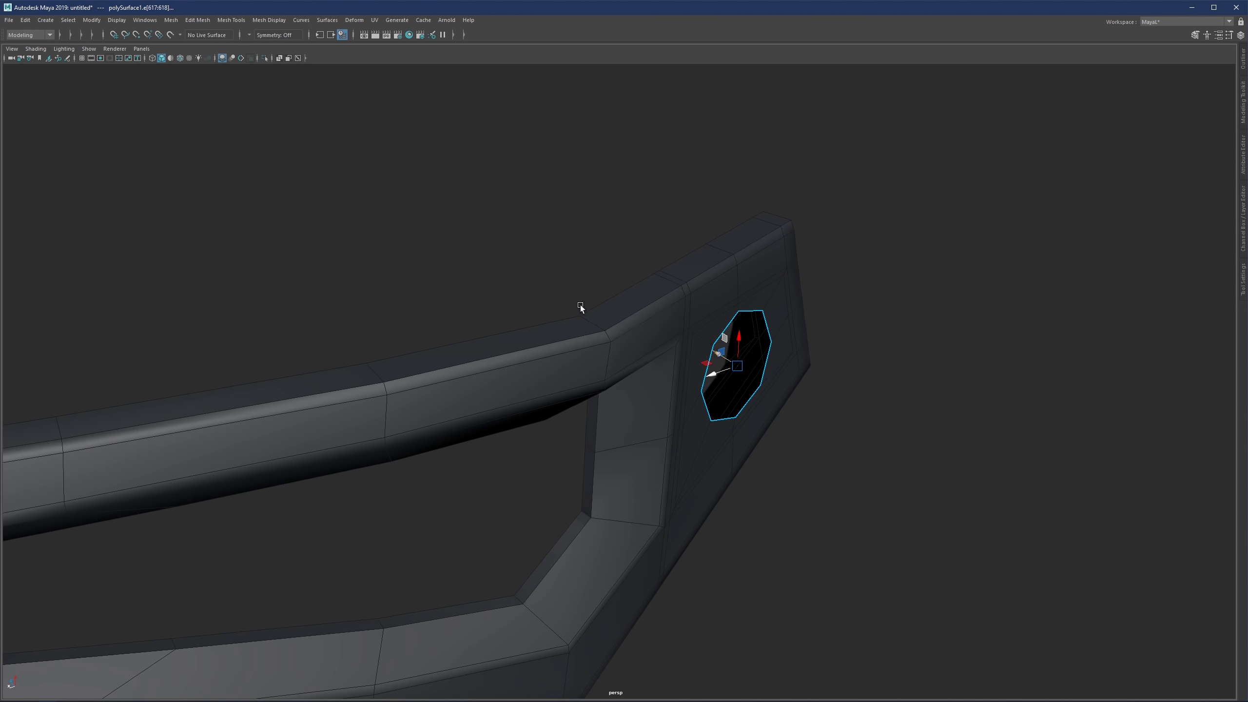
# Step: Flatten the rim's edge loop square to the depth axis and display the grid to check its alignment
pyautogui.keyDown('alt'); pyautogui.moveTo(749, 381); pyautogui.dragTo(662, 343, button='middle'); pyautogui.keyUp('alt')
pyautogui.keyDown('alt'); pyautogui.moveTo(662, 343); pyautogui.dragTo(697, 286); pyautogui.keyUp('alt')
pyautogui.keyDown('alt'); pyautogui.moveTo(697, 285); pyautogui.dragTo(640, 341, button='middle'); pyautogui.keyUp('alt')
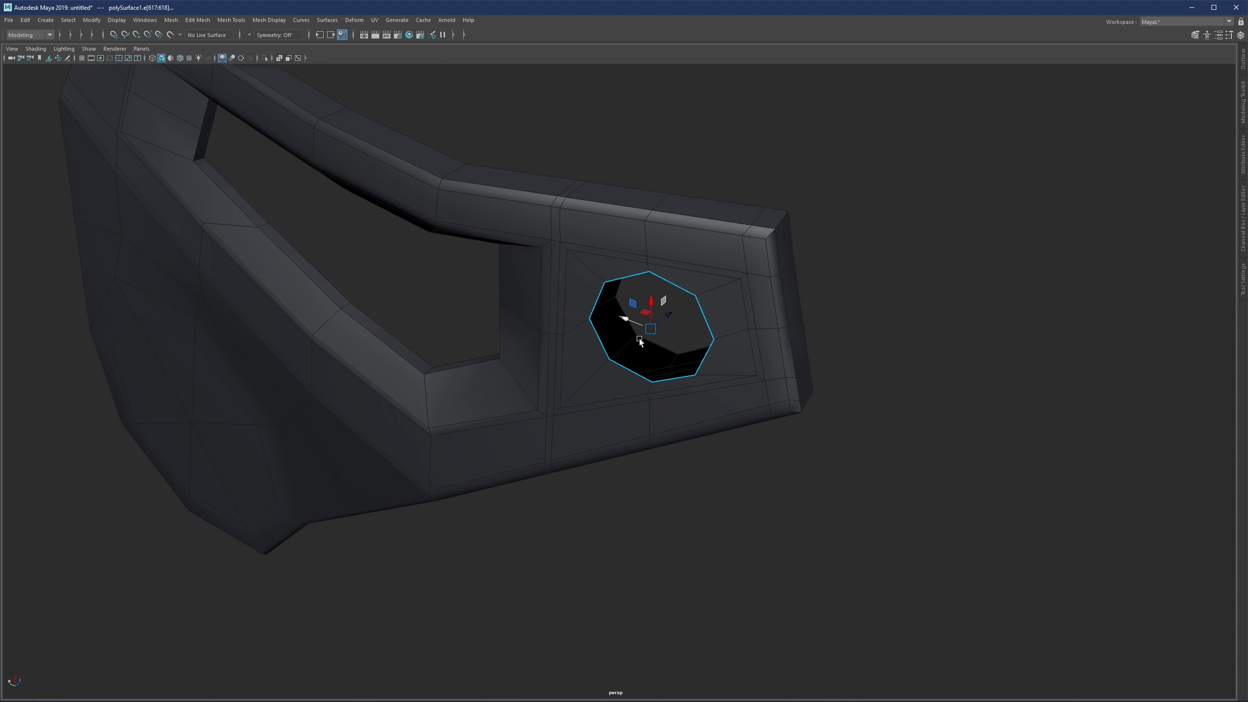
pyautogui.keyDown('shift'); pyautogui.rightClick(678, 320); pyautogui.keyUp('shift')
pyautogui.keyDown('ctrl'); pyautogui.keyDown('shift'); pyautogui.rightClick(705, 325); pyautogui.keyUp('shift'); pyautogui.keyUp('ctrl')
pyautogui.moveTo(705, 327); pyautogui.dragTo(747, 338)
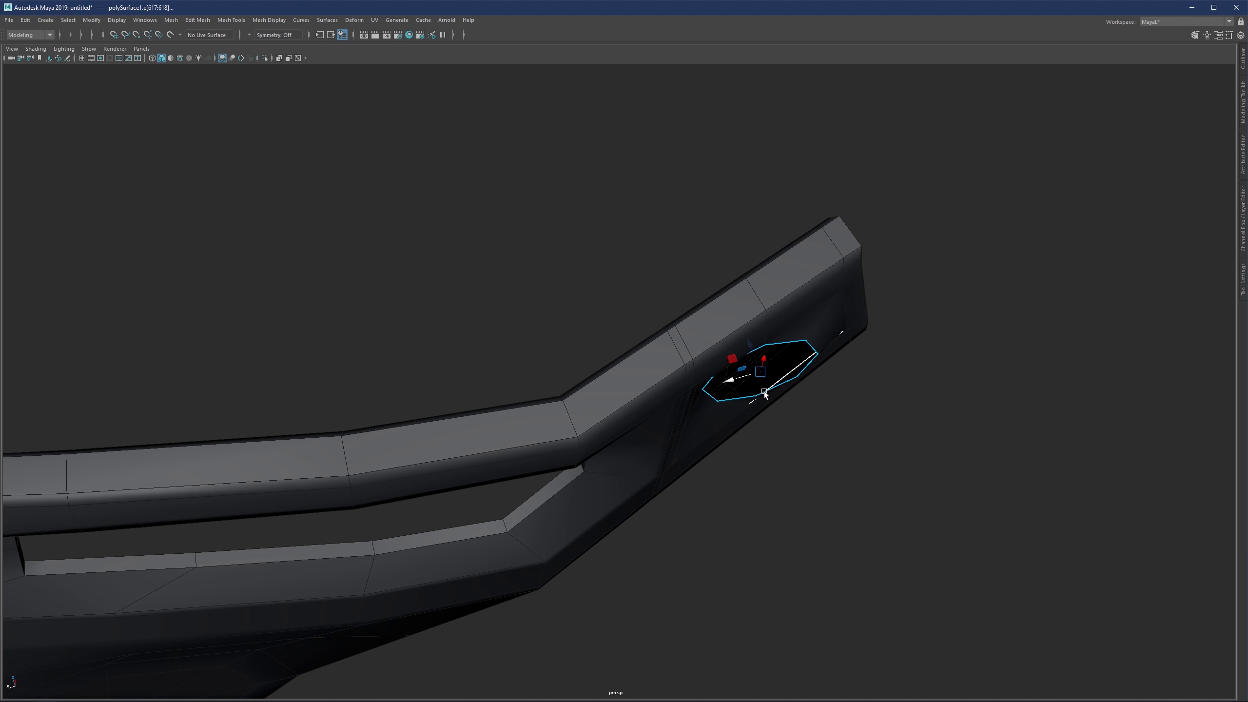
pyautogui.keyDown('alt'); pyautogui.moveTo(764, 392); pyautogui.dragTo(644, 305); pyautogui.keyUp('alt')
pyautogui.click(82, 58)
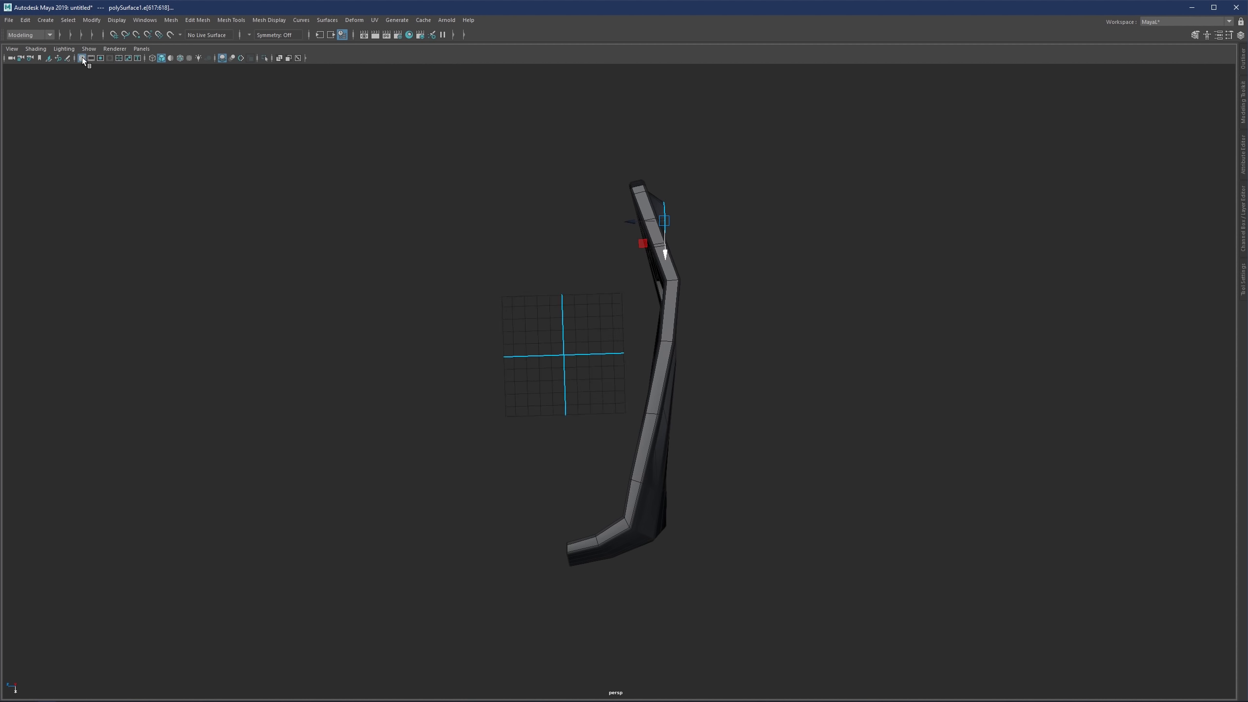
pyautogui.scroll(3, 677, 191)
pyautogui.keyDown('alt'); pyautogui.moveTo(670, 220); pyautogui.dragTo(610, 399, button='middle'); pyautogui.keyUp('alt')
pyautogui.scroll(2, 611, 402)
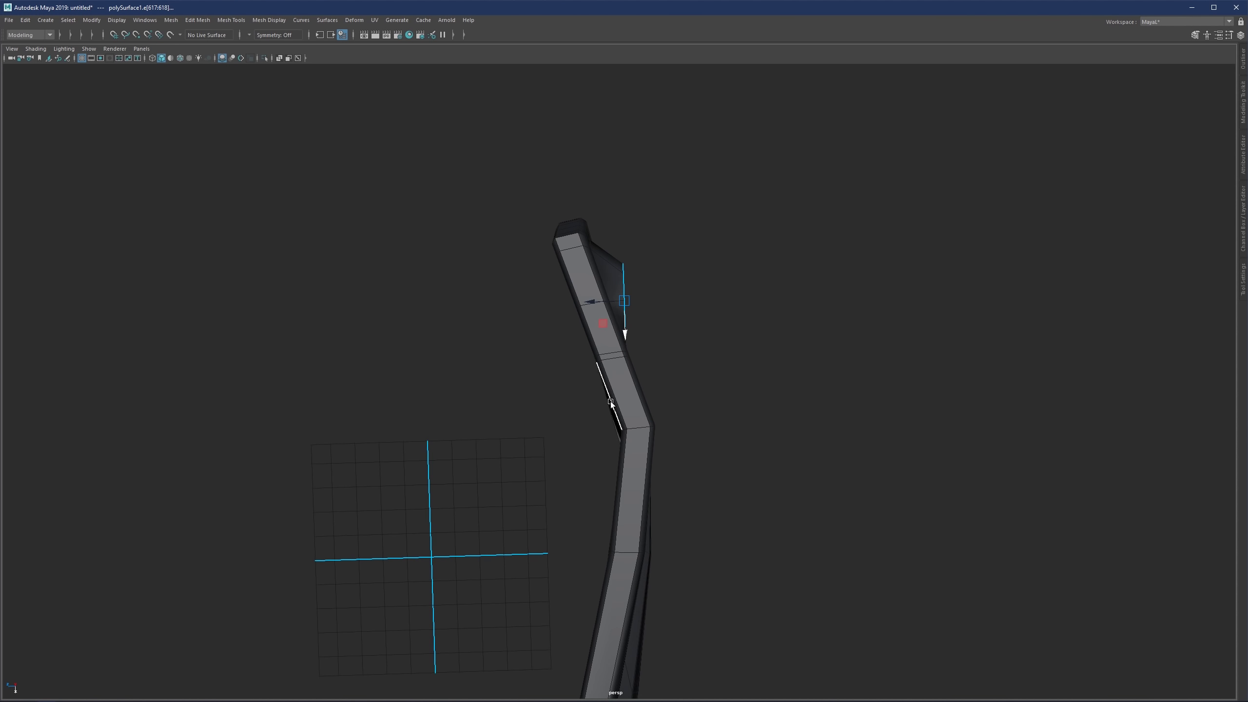
pyautogui.keyDown('alt'); pyautogui.moveTo(643, 306); pyautogui.dragTo(373, 254); pyautogui.keyUp('alt')
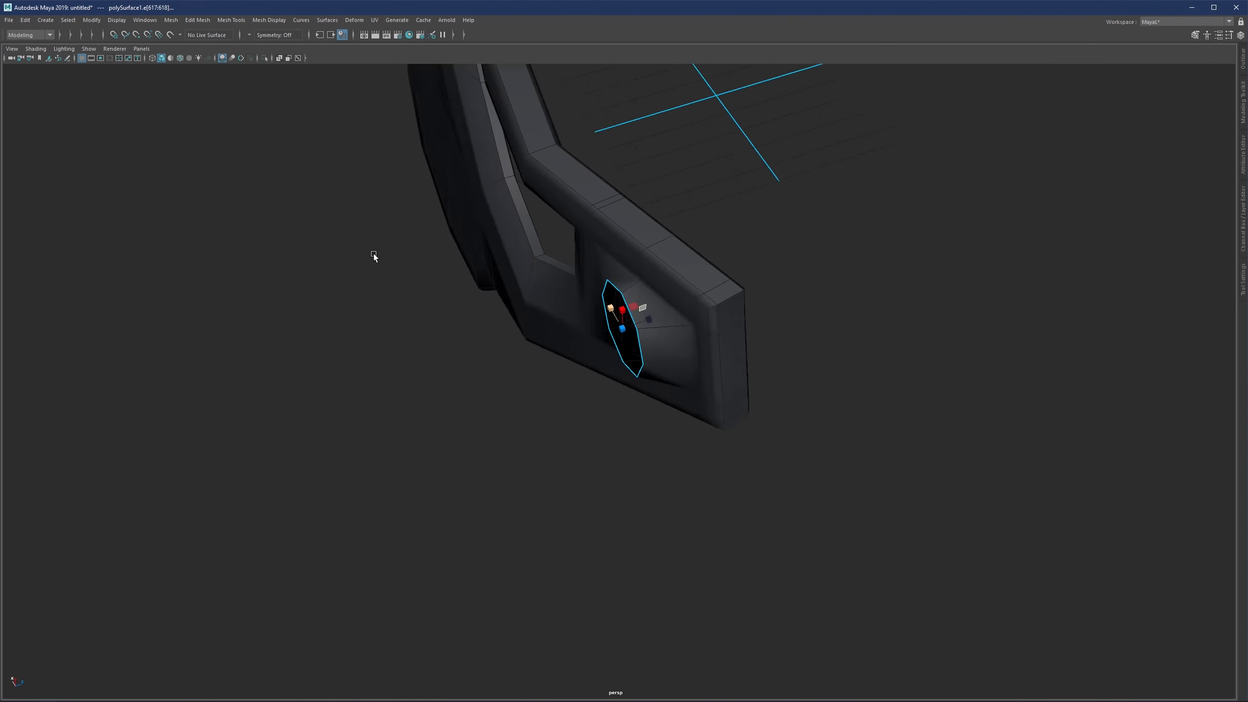
# Step: Extrude the flattened edge loop through the panel thickness to form the hole's inner wall
pyautogui.scroll(2, 580, 304)
pyautogui.keyDown('alt'); pyautogui.moveTo(582, 305); pyautogui.dragTo(661, 285); pyautogui.keyUp('alt')
pyautogui.scroll(2, 624, 349)
pyautogui.keyDown('alt'); pyautogui.moveTo(624, 349); pyautogui.dragTo(555, 359); pyautogui.keyUp('alt')
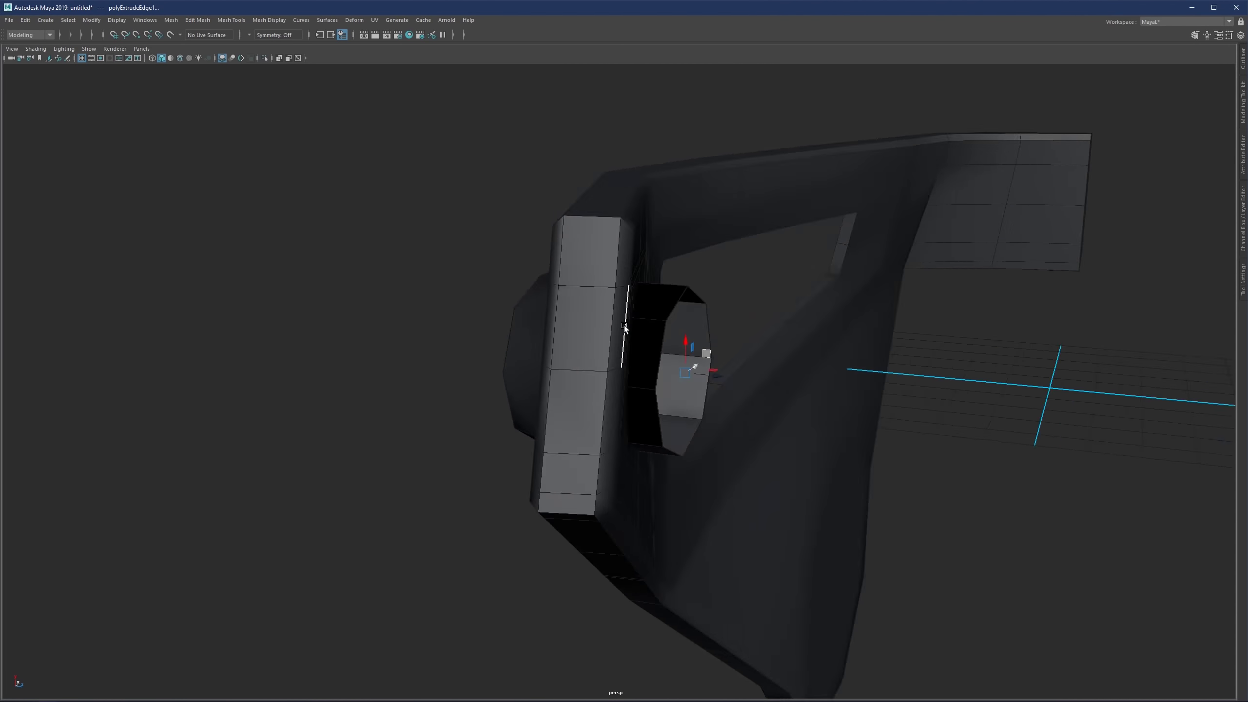
pyautogui.keyDown('alt'); pyautogui.moveTo(624, 326); pyautogui.dragTo(713, 349); pyautogui.keyUp('alt')
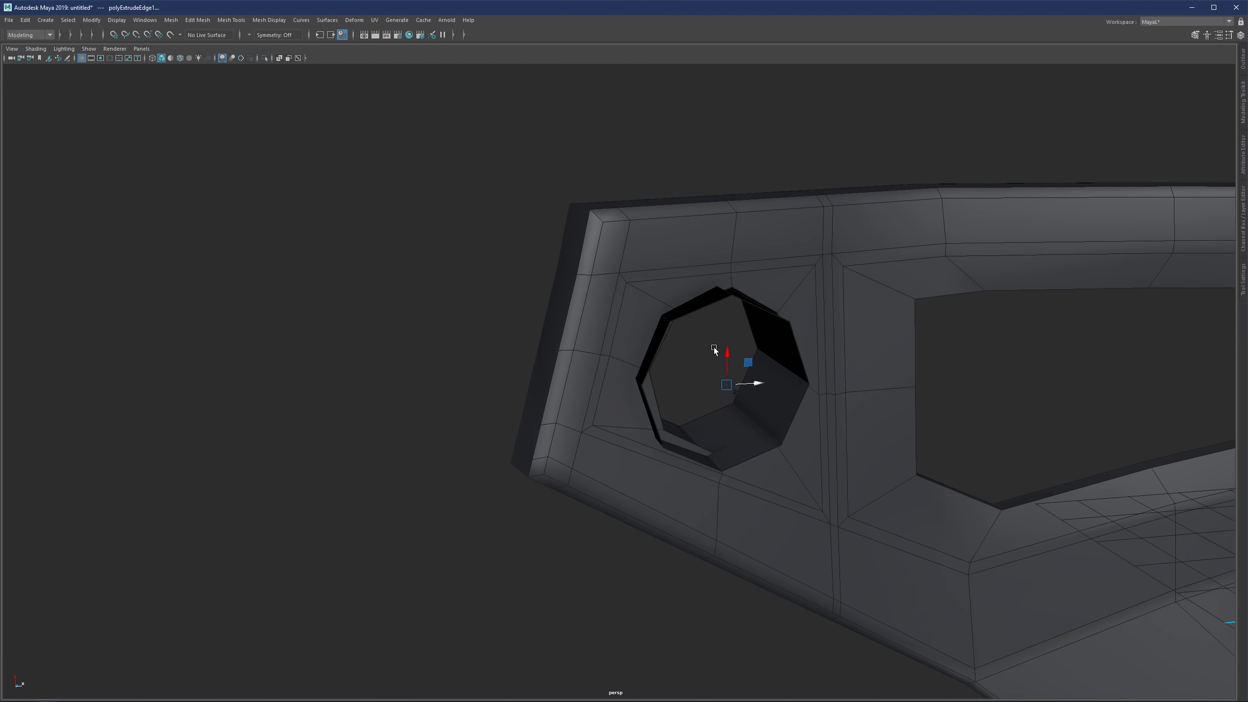
# Step: Try scaling an edge loop at the open end of the hole's extruded wall
pyautogui.scroll(2, 713, 349)
pyautogui.keyDown('alt'); pyautogui.moveTo(713, 349); pyautogui.dragTo(658, 349, button='middle'); pyautogui.keyUp('alt')
pyautogui.press('q')
pyautogui.keyDown('alt'); pyautogui.moveTo(657, 349); pyautogui.dragTo(689, 334); pyautogui.keyUp('alt')
pyautogui.doubleClick(716, 332)
pyautogui.press('r')
pyautogui.moveTo(624, 358)
pyautogui.mouseDown()
pyautogui.moveTo(636, 363)
pyautogui.moveTo(614, 329)
pyautogui.moveTo(529, 348)
pyautogui.moveTo(532, 307)
pyautogui.moveTo(605, 315)
pyautogui.mouseUp()
pyautogui.hotkey('ctrl', 'z')
pyautogui.press('w')
pyautogui.press('q')
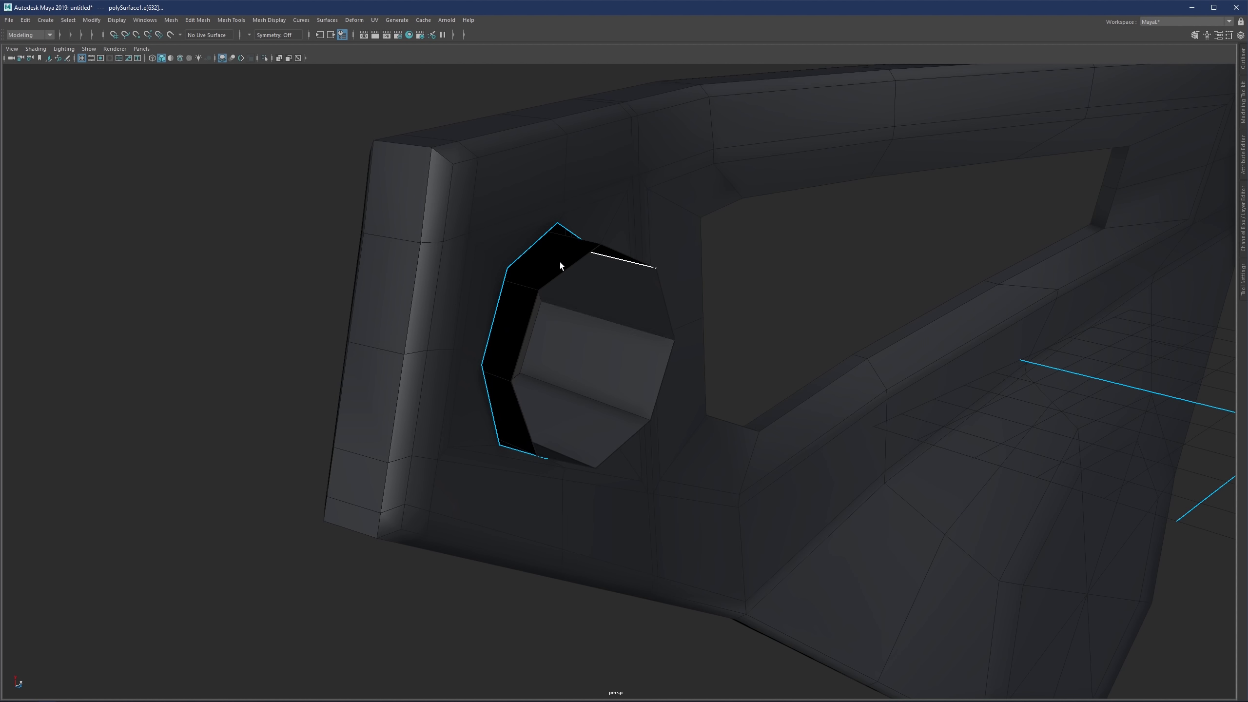
# Step: Move the extruded wall's end loop to line up with the hole's opposite rim and switch to vertex editing
pyautogui.click(560, 274)
pyautogui.doubleClick(657, 355)
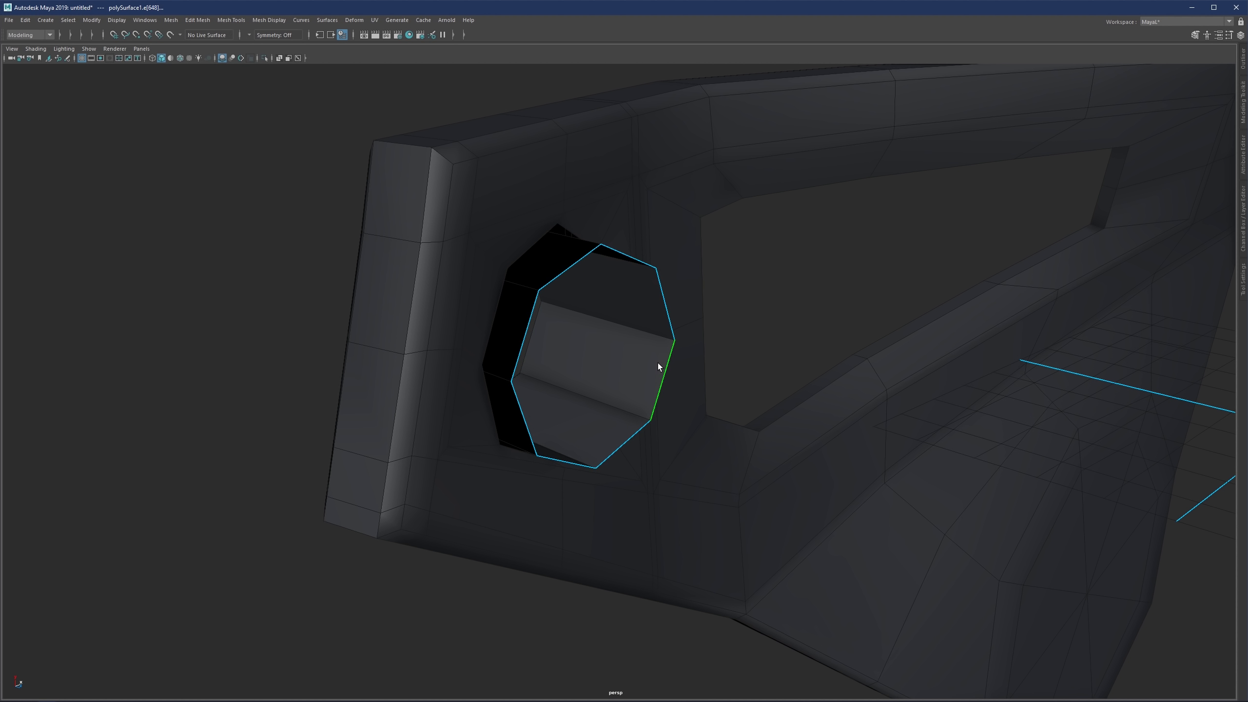
pyautogui.press('w')
pyautogui.moveTo(618, 364); pyautogui.dragTo(591, 353, button='middle')
pyautogui.moveTo(591, 353); pyautogui.dragTo(610, 291)
pyautogui.rightClick(610, 287)
pyautogui.moveTo(610, 288); pyautogui.dragTo(554, 286, button='right')
pyautogui.scroll(2, 538, 280)
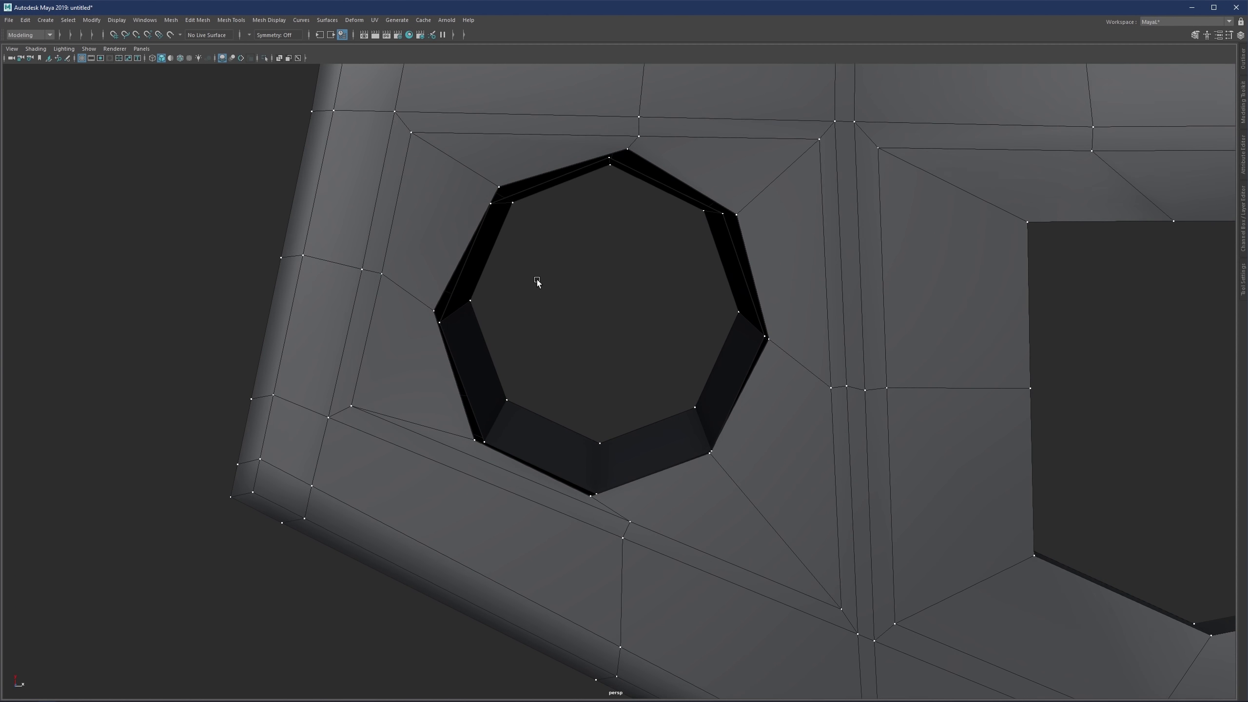
# Step: Try welding the opposite rim's top vertex to the matching vertex of the extruded wall
pyautogui.keyDown('alt'); pyautogui.moveTo(613, 196); pyautogui.dragTo(642, 216); pyautogui.keyUp('alt')
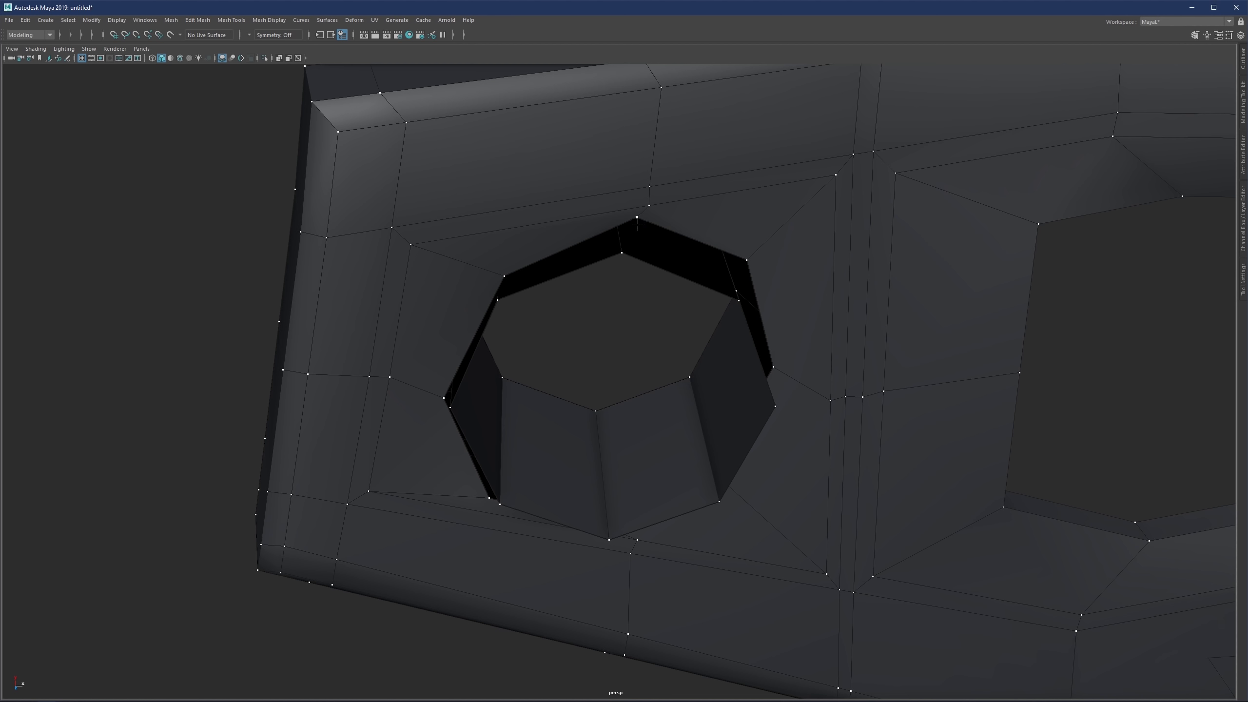
pyautogui.keyDown('alt'); pyautogui.moveTo(716, 254); pyautogui.dragTo(716, 259); pyautogui.keyUp('alt')
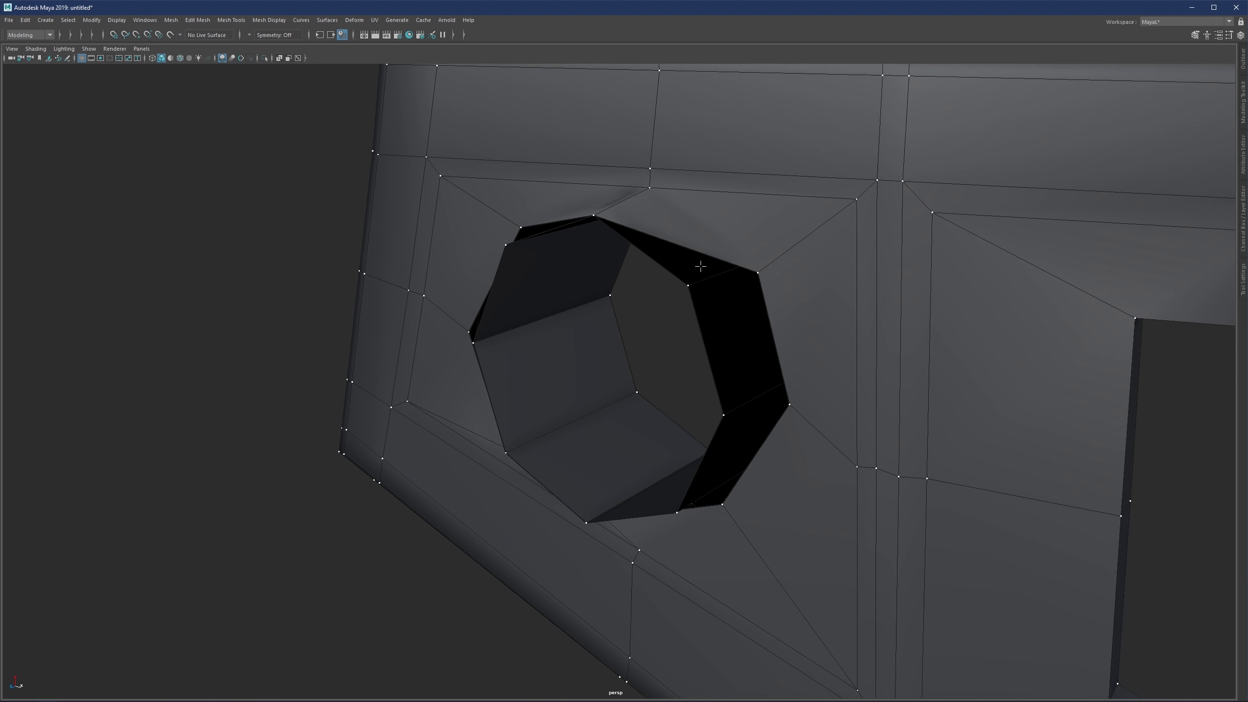
pyautogui.hotkey('ctrl', 'z')
pyautogui.keyDown('alt'); pyautogui.moveTo(229, 249); pyautogui.dragTo(262, 264); pyautogui.keyUp('alt')
pyautogui.press('F8')
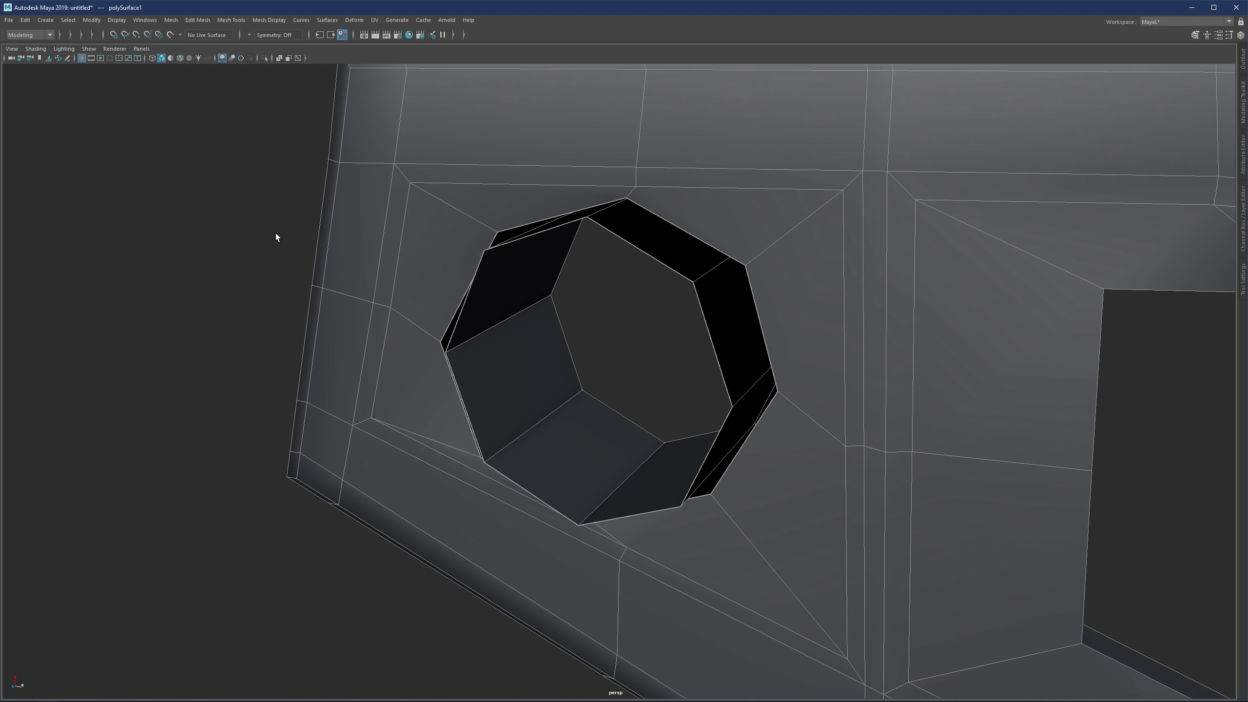
pyautogui.press('F8')
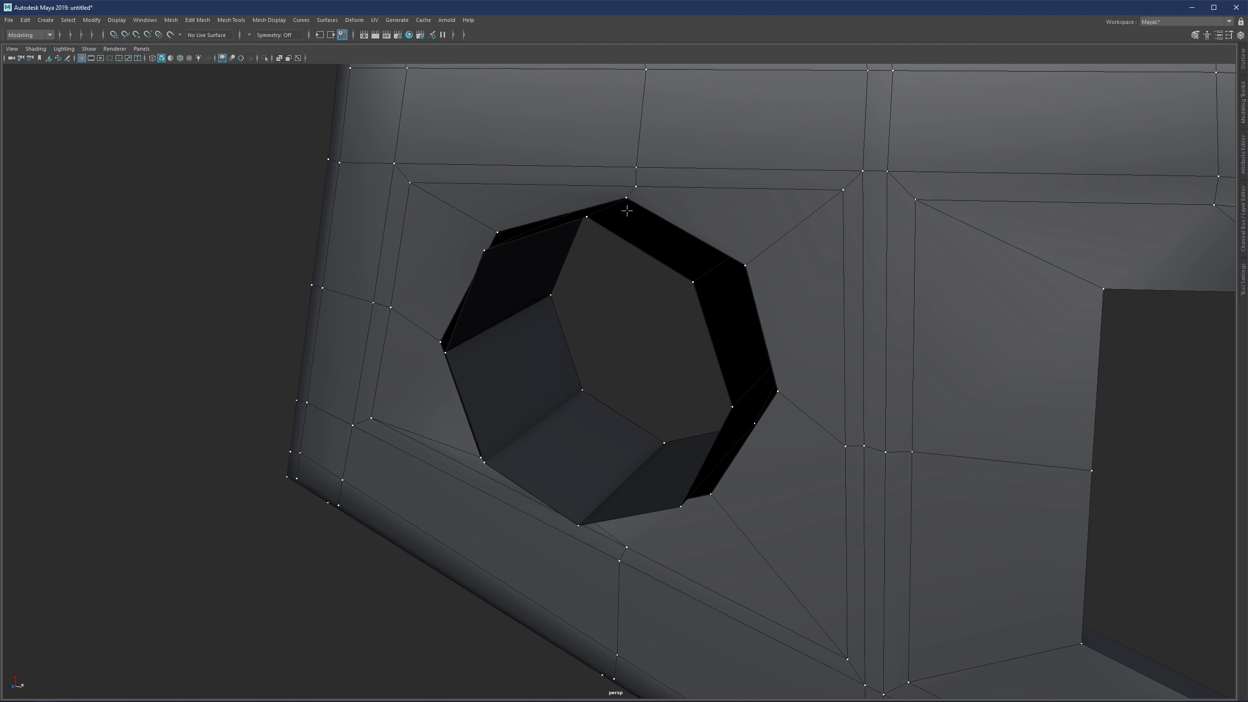
# Step: Weld the rim vertices on the window side of the hole to the matching vertices of the extruded wall
pyautogui.moveTo(660, 253); pyautogui.dragTo(694, 281)
pyautogui.keyDown('alt'); pyautogui.moveTo(700, 284); pyautogui.dragTo(705, 263); pyautogui.keyUp('alt')
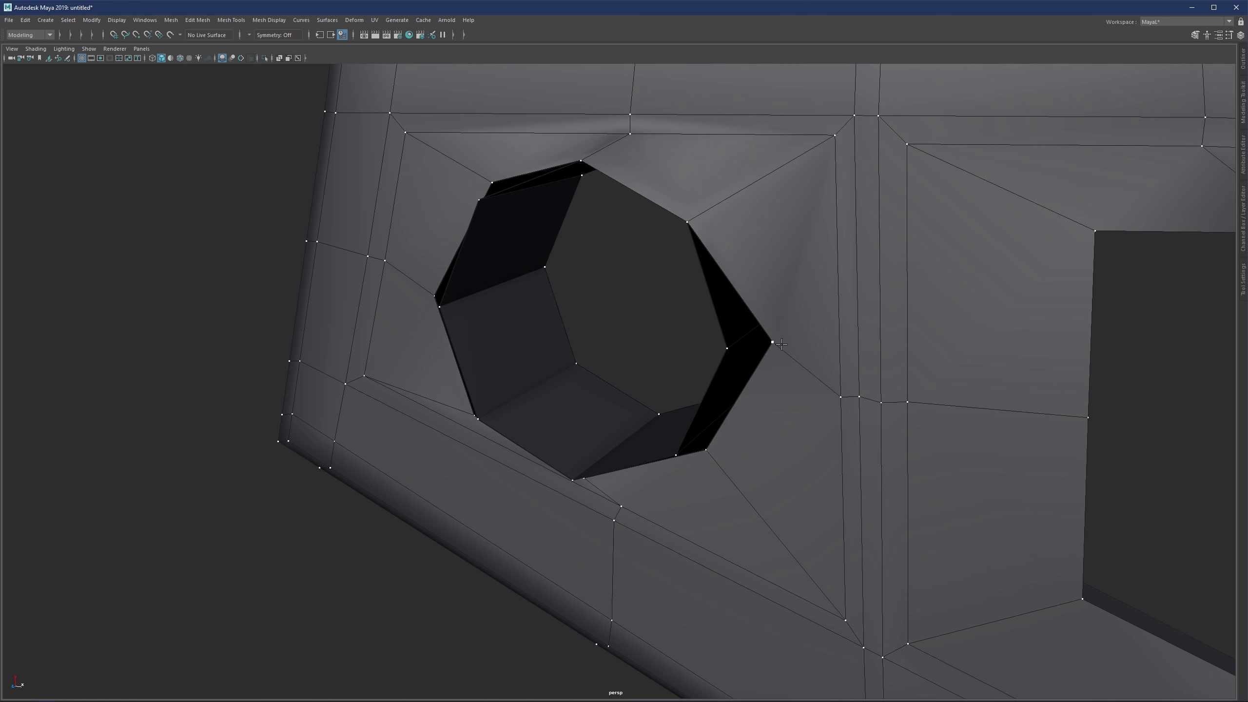
pyautogui.moveTo(732, 345); pyautogui.dragTo(729, 348)
# Step: Weld the remaining rim vertices around the hole to the extruded wall and check the mesh in smooth preview
pyautogui.keyDown('alt'); pyautogui.moveTo(744, 446); pyautogui.dragTo(689, 380); pyautogui.keyUp('alt')
pyautogui.keyDown('alt'); pyautogui.moveTo(689, 379); pyautogui.dragTo(692, 361); pyautogui.keyUp('alt')
pyautogui.moveTo(589, 397); pyautogui.dragTo(589, 398)
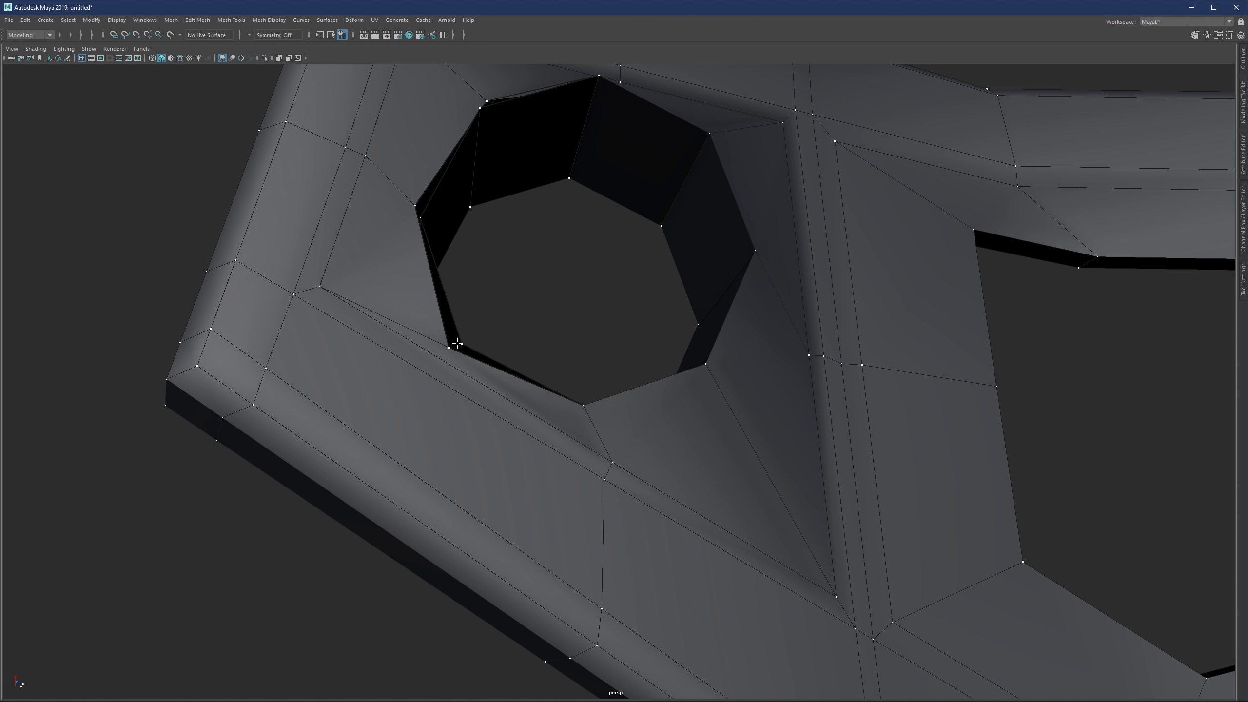
pyautogui.moveTo(470, 340); pyautogui.dragTo(467, 341)
pyautogui.moveTo(415, 207); pyautogui.dragTo(421, 217)
pyautogui.moveTo(443, 195)
pyautogui.keyDown('alt'); pyautogui.mouseDown()
pyautogui.moveTo(460, 215)
pyautogui.moveTo(446, 216)
pyautogui.mouseUp(); pyautogui.keyUp('alt')
pyautogui.moveTo(500, 185); pyautogui.dragTo(659, 377)
pyautogui.scroll(-5, 543, 213)
pyautogui.press('3')
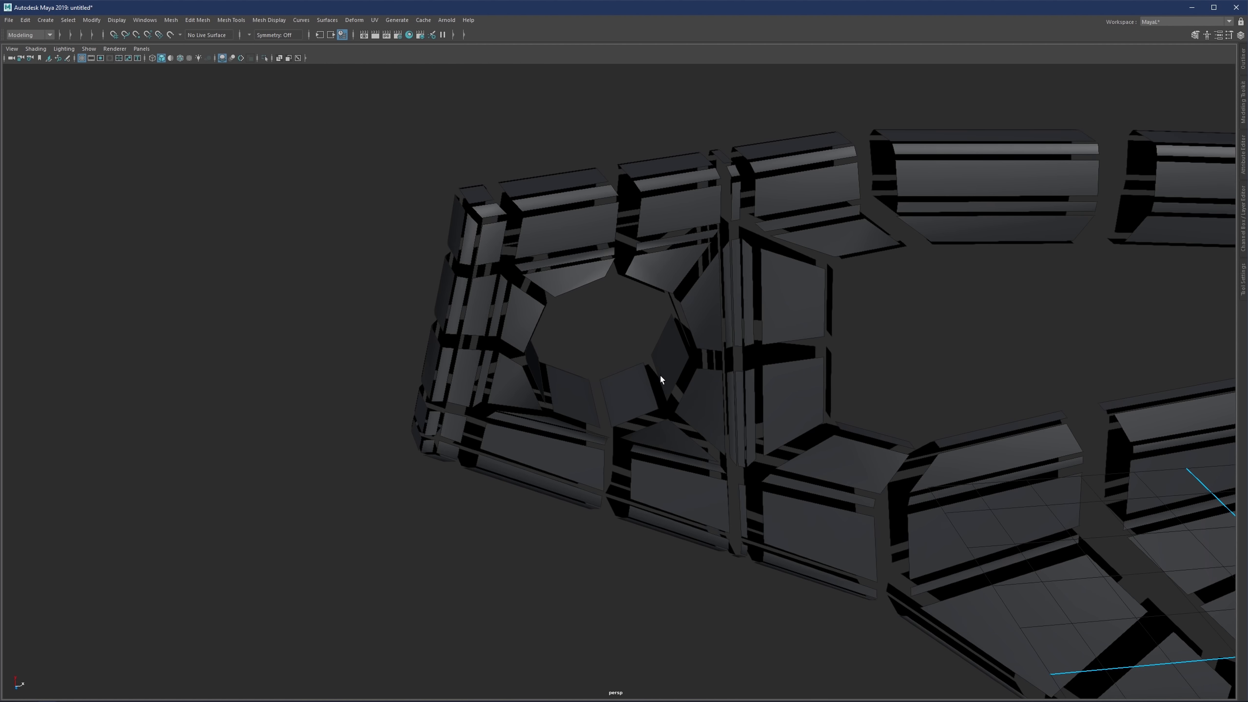
pyautogui.press('1')
# Step: Select the ring of faces lining the side hole and scale it down to narrow the opening
pyautogui.press('F11')
pyautogui.click(670, 361)
pyautogui.keyDown('shift'); pyautogui.doubleClick(633, 389); pyautogui.keyUp('shift')
pyautogui.press('r')
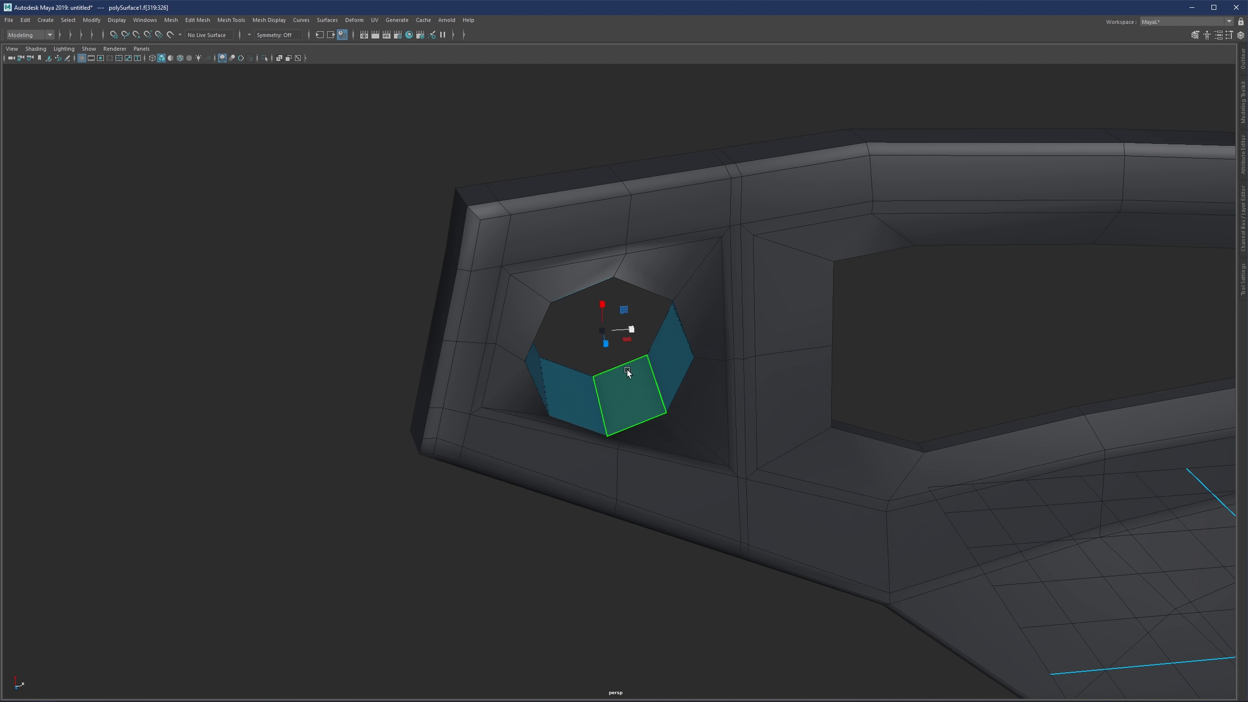
pyautogui.moveTo(607, 331); pyautogui.dragTo(674, 339)
# Step: Examine the narrowed side hole's shape and inner wall in the back and perspective views
pyautogui.press('w')
pyautogui.press('space')
pyautogui.press('space')
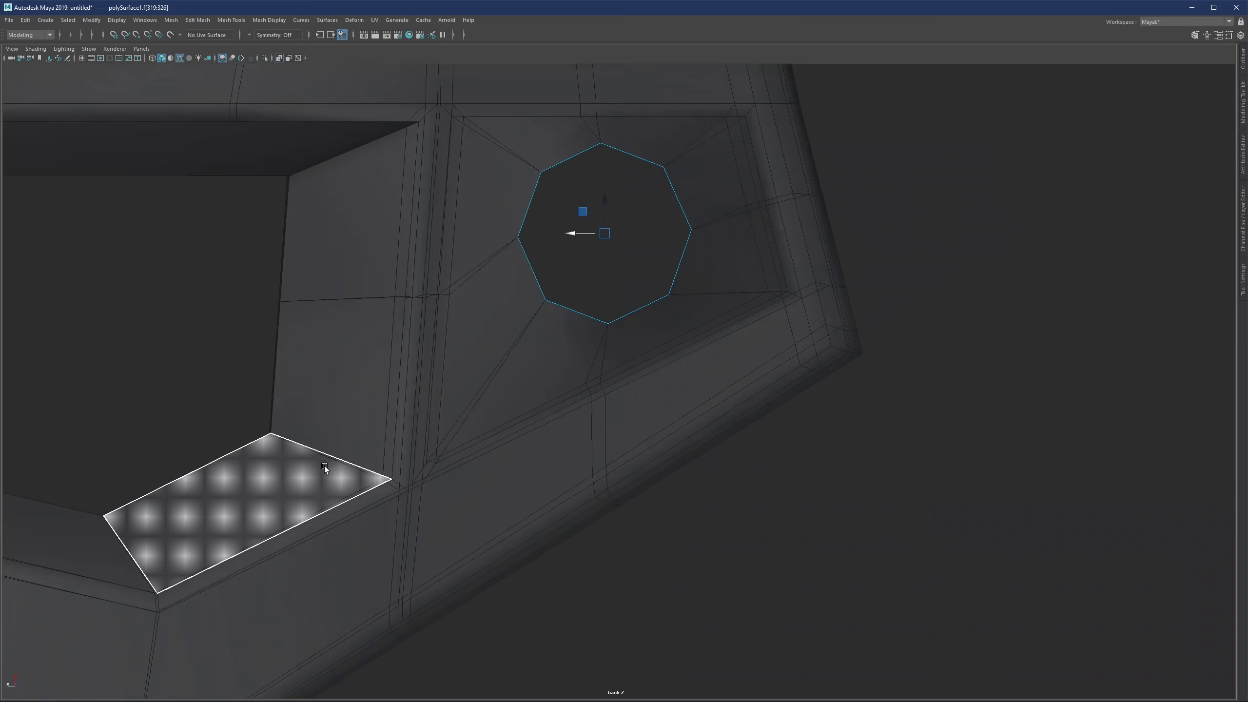
pyautogui.scroll(-1, 324, 468)
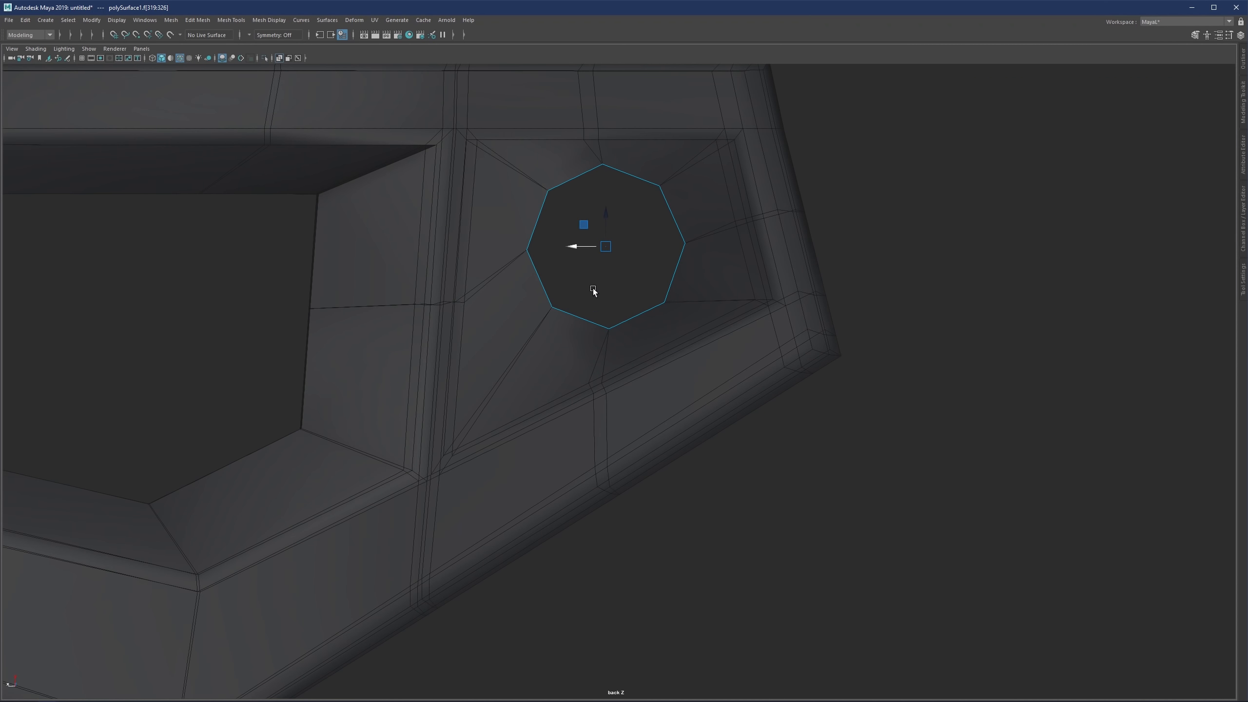
pyautogui.press('space')
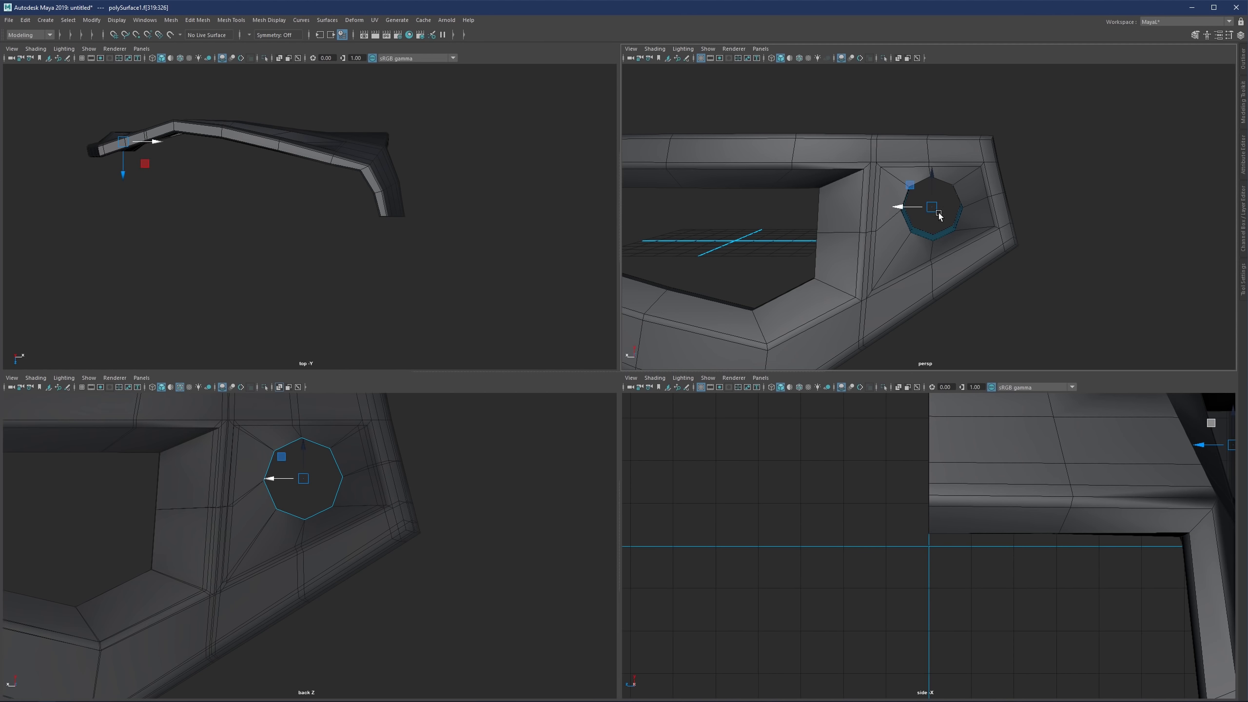
pyautogui.press('space')
pyautogui.keyDown('alt'); pyautogui.moveTo(676, 327); pyautogui.dragTo(712, 323); pyautogui.keyUp('alt')
pyautogui.keyDown('alt'); pyautogui.moveTo(712, 323); pyautogui.dragTo(727, 310, button='right'); pyautogui.keyUp('alt')
pyautogui.keyDown('alt'); pyautogui.moveTo(728, 309); pyautogui.dragTo(644, 292, button='middle'); pyautogui.keyUp('alt')
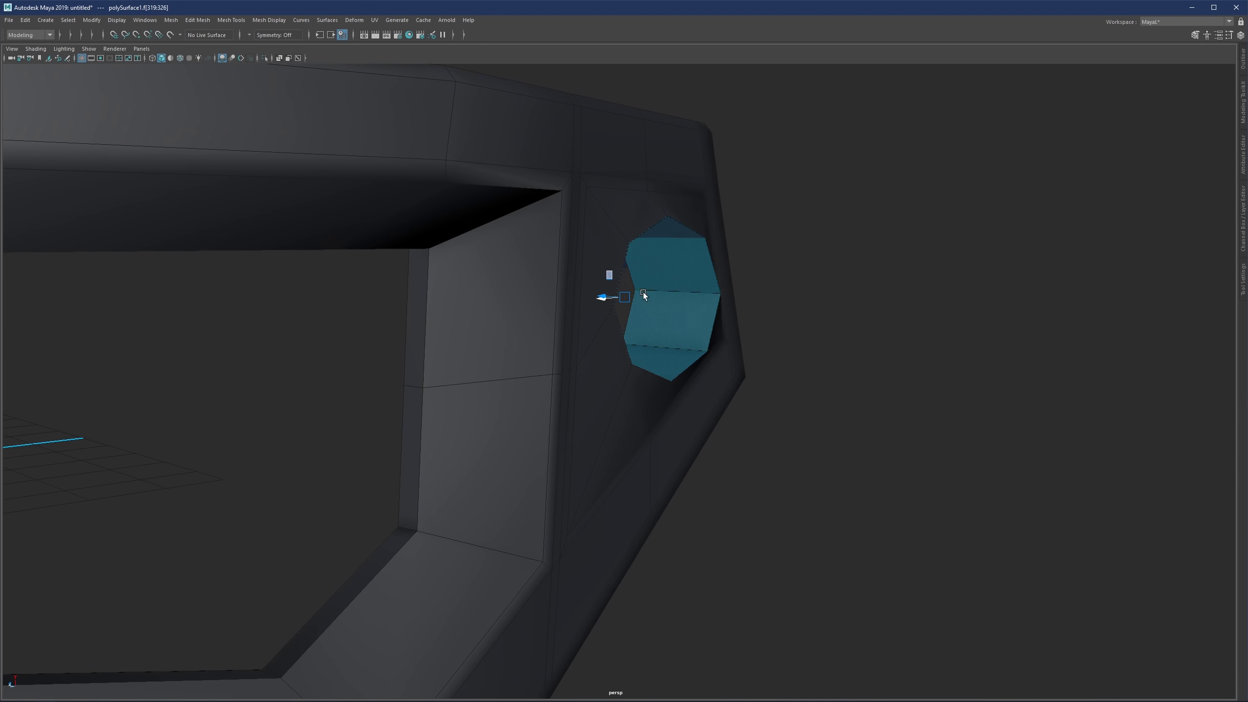
pyautogui.keyDown('alt'); pyautogui.moveTo(643, 293); pyautogui.dragTo(577, 292); pyautogui.keyUp('alt')
pyautogui.keyDown('alt'); pyautogui.moveTo(577, 293); pyautogui.dragTo(623, 281, button='right'); pyautogui.keyUp('alt')
pyautogui.press('q')
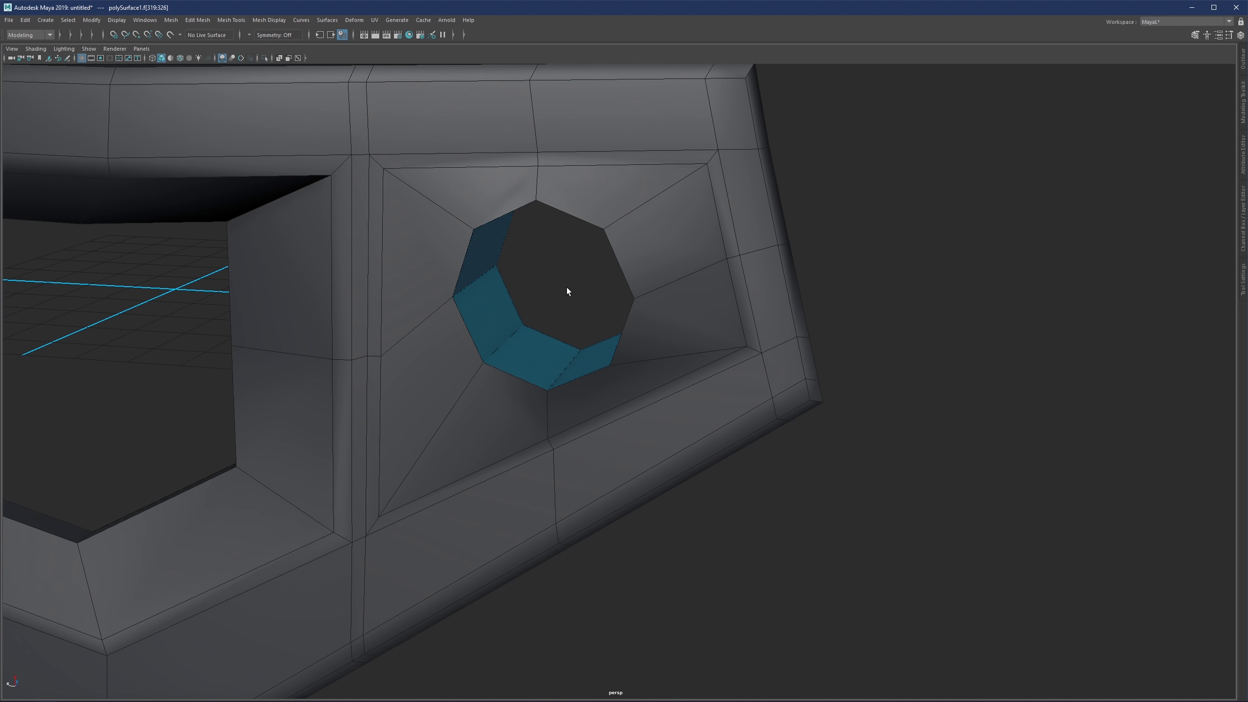
pyautogui.press('r')
pyautogui.scroll(-2, 568, 288)
pyautogui.moveTo(565, 290)
pyautogui.keyDown('alt'); pyautogui.mouseDown()
pyautogui.moveTo(569, 313)
pyautogui.moveTo(565, 279)
pyautogui.moveTo(404, 282)
pyautogui.moveTo(544, 289)
pyautogui.mouseUp(); pyautogui.keyUp('alt')
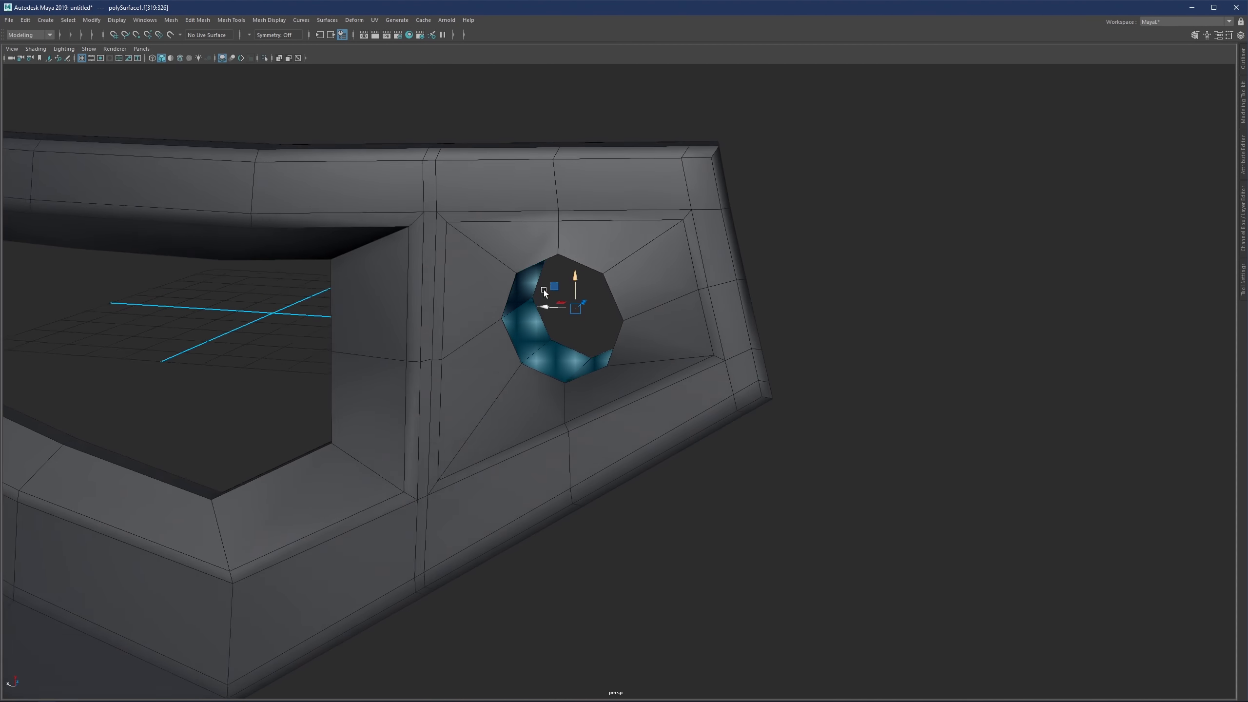
# Step: Select the edge loops of both side hole rims and bevel them
pyautogui.press('q')
pyautogui.keyDown('alt'); pyautogui.moveTo(545, 290); pyautogui.dragTo(615, 274, button='right'); pyautogui.keyUp('alt')
pyautogui.doubleClick(615, 275)
pyautogui.keyDown('alt'); pyautogui.moveTo(615, 275); pyautogui.dragTo(731, 382); pyautogui.keyUp('alt')
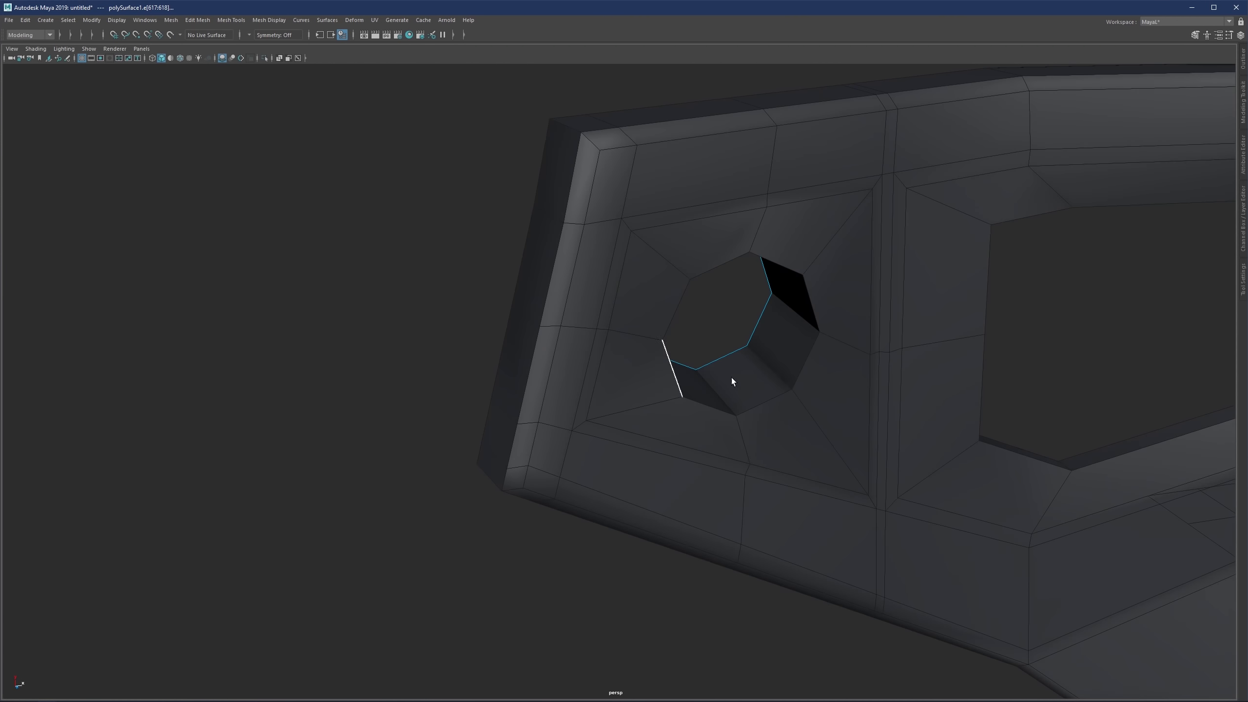
pyautogui.keyDown('shift'); pyautogui.doubleClick(778, 399); pyautogui.keyUp('shift')
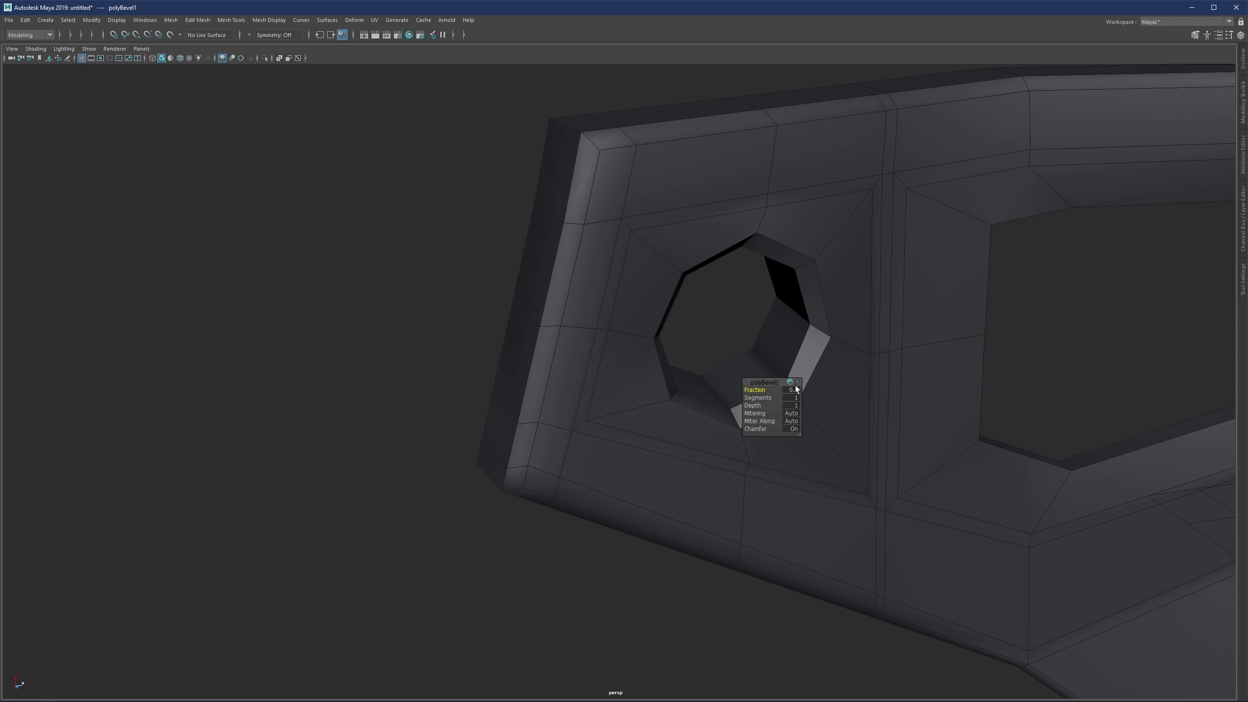
# Step: Set the rim bevel's Mitering to Uniform and try Center for Miter Along
pyautogui.click(792, 413)
pyautogui.click(806, 426)
pyautogui.click(791, 421)
pyautogui.click(803, 437)
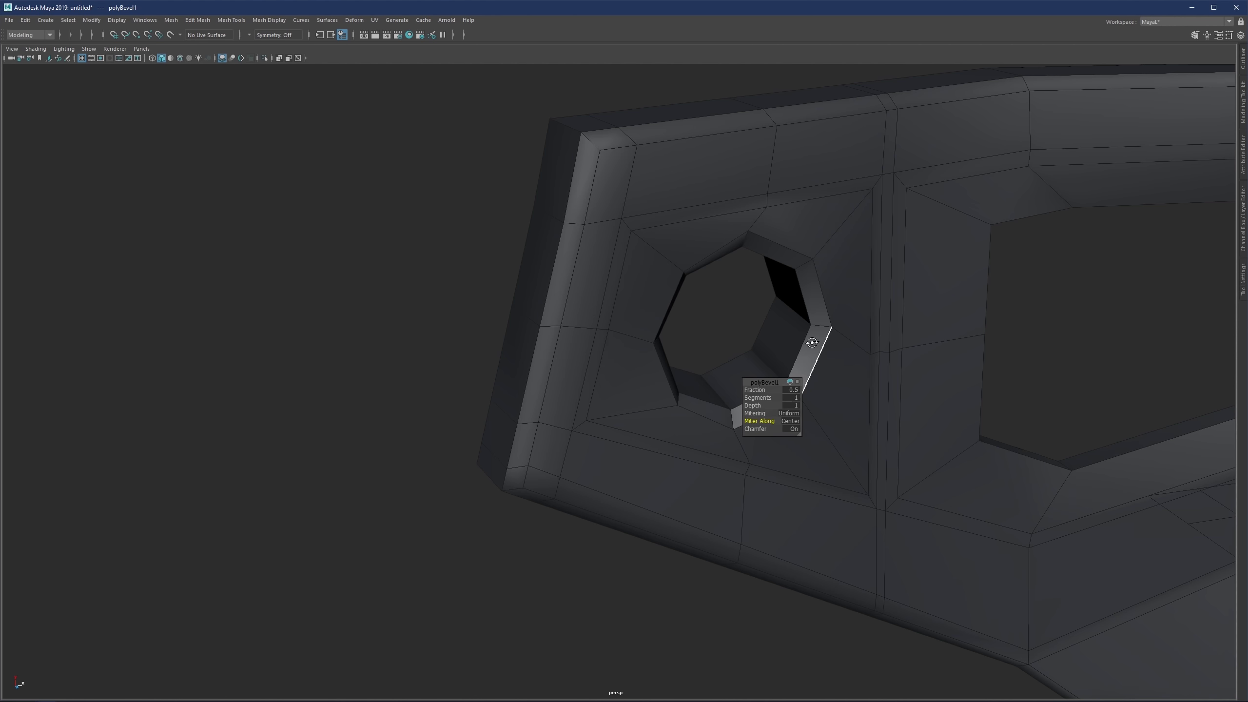
# Step: Try Edge for the bevel's Miter Along, set it to Hard Edge, and inspect the beveled rim
pyautogui.keyDown('alt'); pyautogui.moveTo(812, 343); pyautogui.dragTo(813, 431); pyautogui.keyUp('alt')
pyautogui.click(792, 422)
pyautogui.click(806, 448)
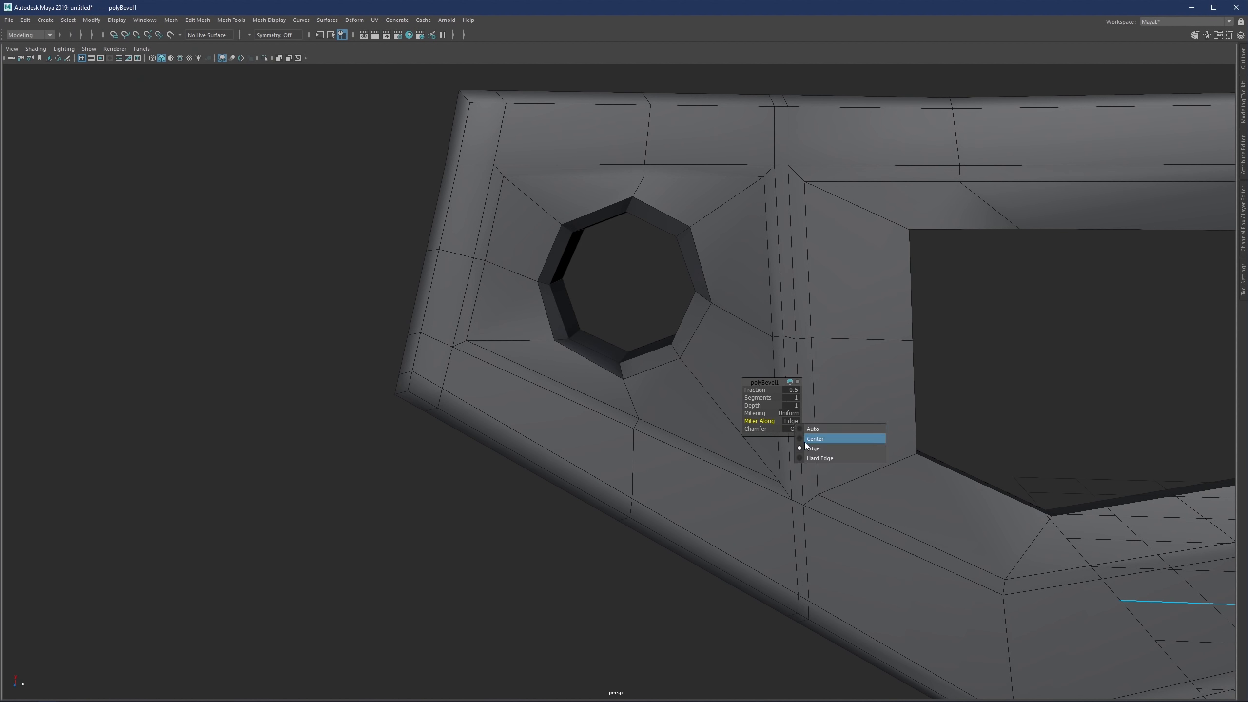
pyautogui.click(808, 458)
pyautogui.click(792, 422)
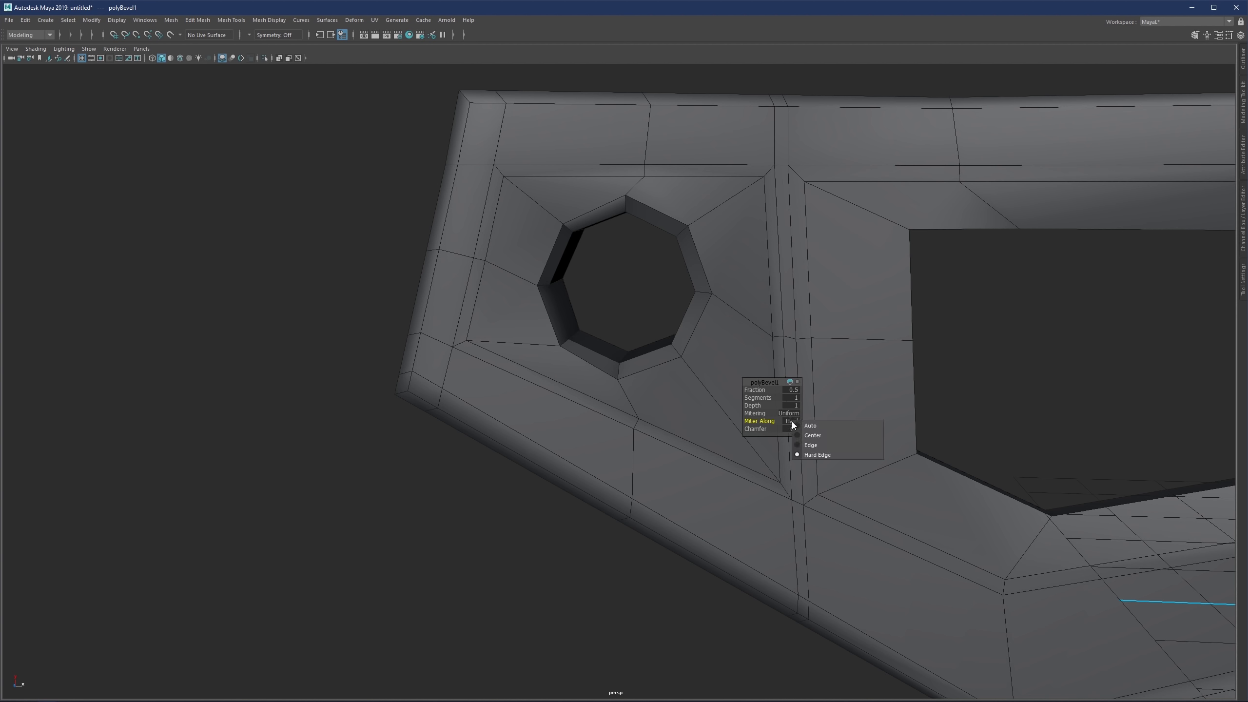
pyautogui.keyDown('alt'); pyautogui.moveTo(689, 405); pyautogui.dragTo(597, 337); pyautogui.keyUp('alt')
pyautogui.keyDown('alt'); pyautogui.moveTo(597, 337); pyautogui.dragTo(639, 341, button='right'); pyautogui.keyUp('alt')
pyautogui.press('q')
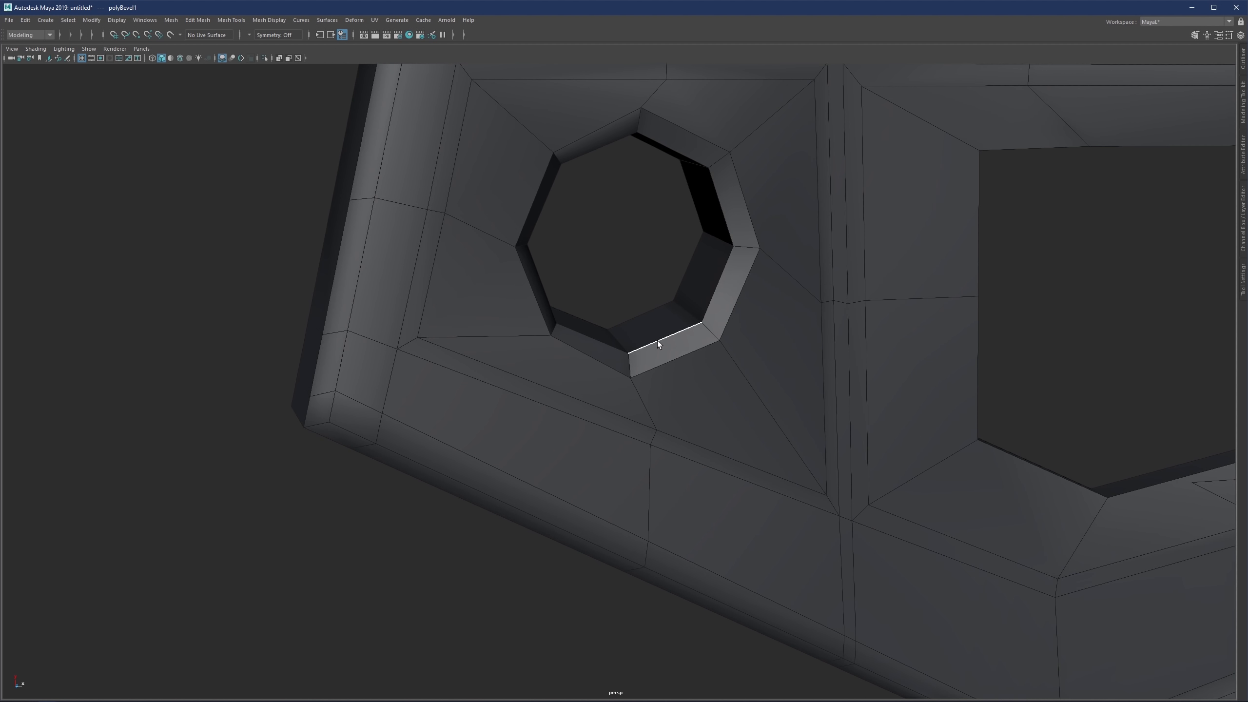
# Step: Bevel both inner rim loops of the side hole with Chamfer off and Fraction 0.796
pyautogui.doubleClick(658, 341)
pyautogui.keyDown('alt'); pyautogui.moveTo(657, 341); pyautogui.dragTo(731, 332); pyautogui.keyUp('alt')
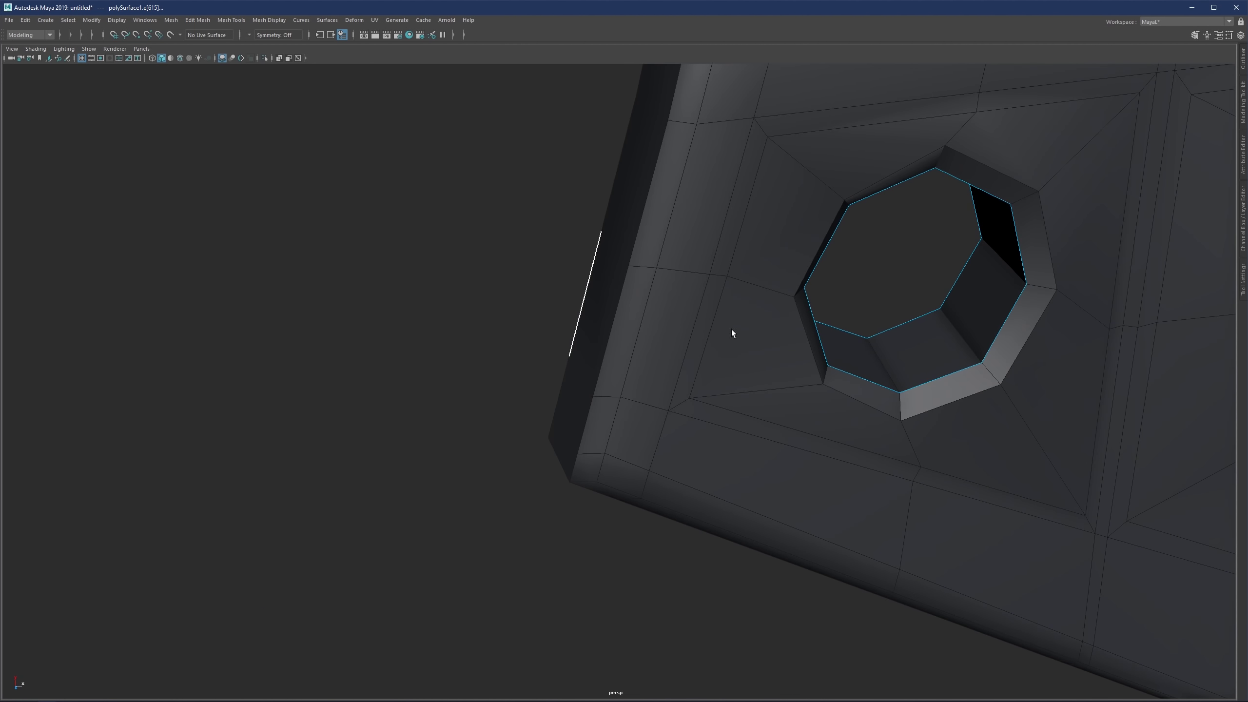
pyautogui.hotkey('ctrl', 'b')
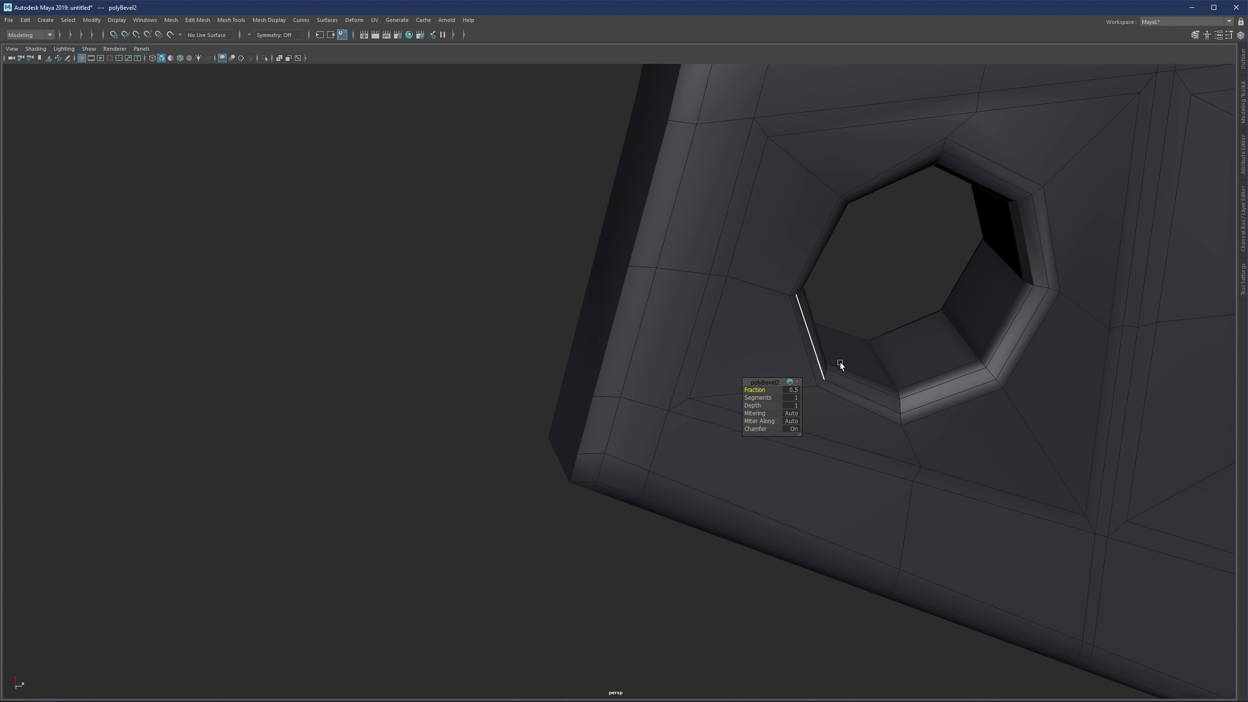
pyautogui.click(791, 429)
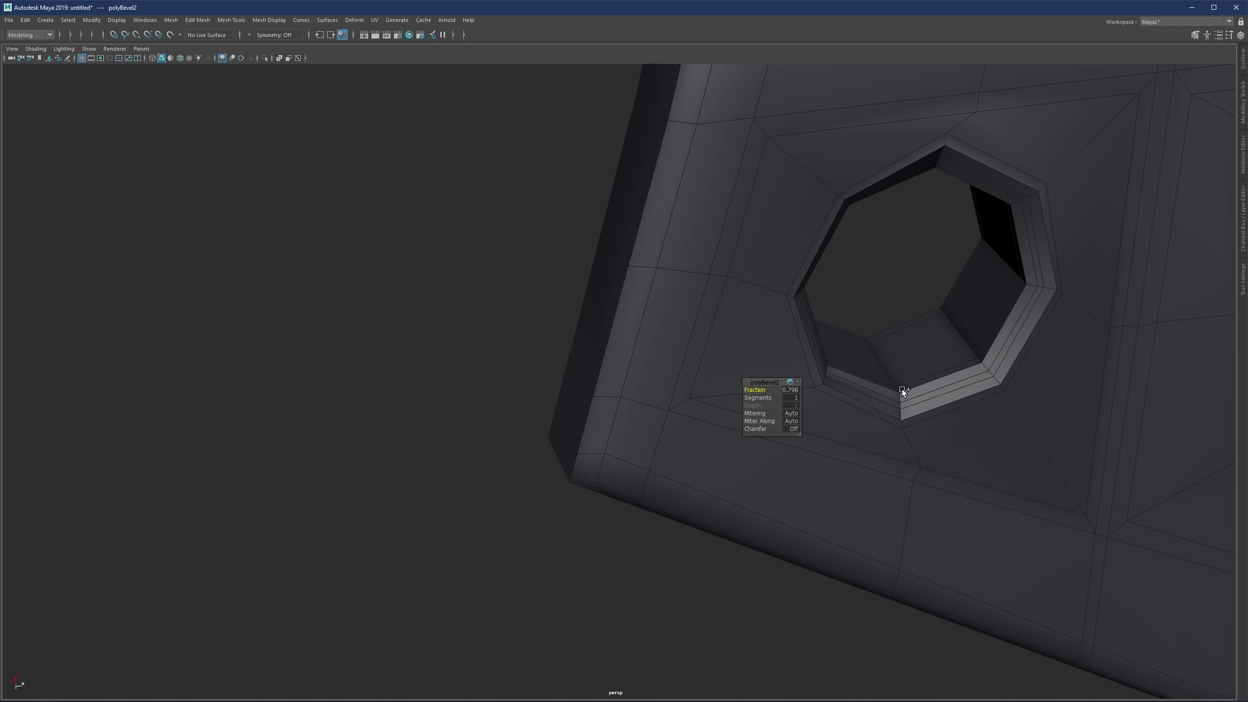
# Step: Delete the two bevel loops on the side hole's inside chamfer ring and insert a single edge loop around it
pyautogui.doubleClick(927, 396)
pyautogui.keyDown('shift'); pyautogui.doubleClick(927, 394); pyautogui.keyUp('shift')
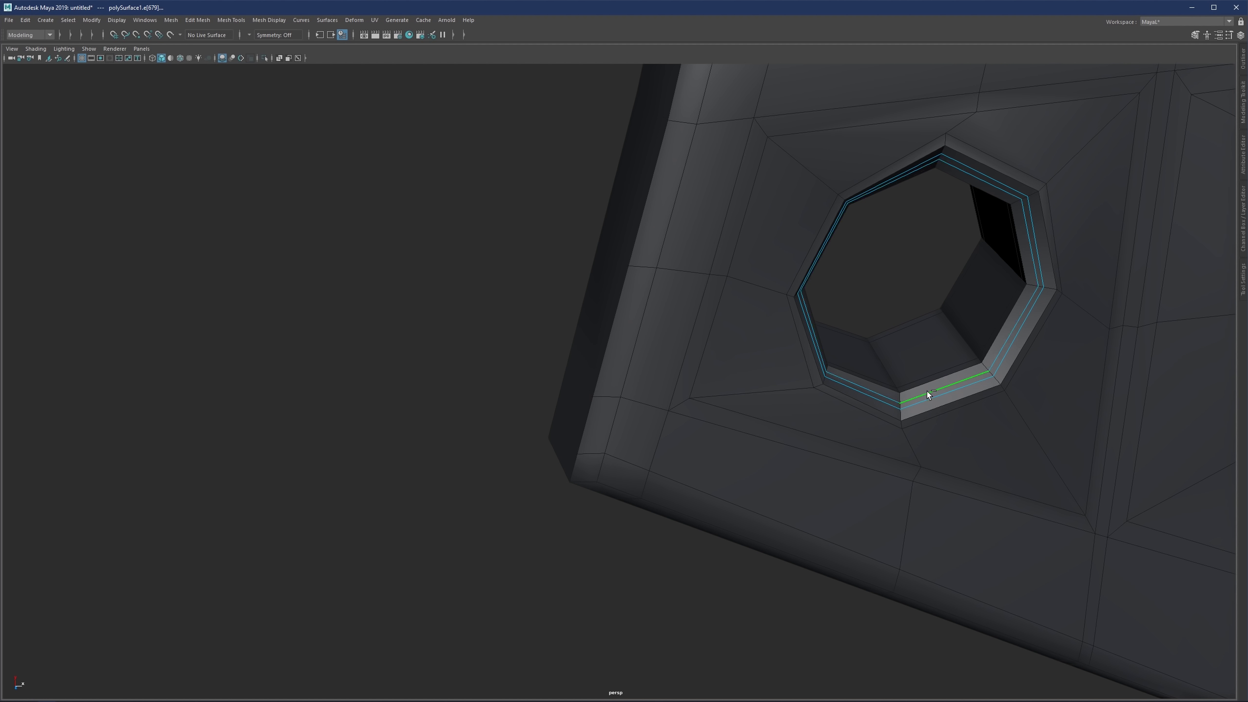
pyautogui.hotkey('ctrl', 'Delete')
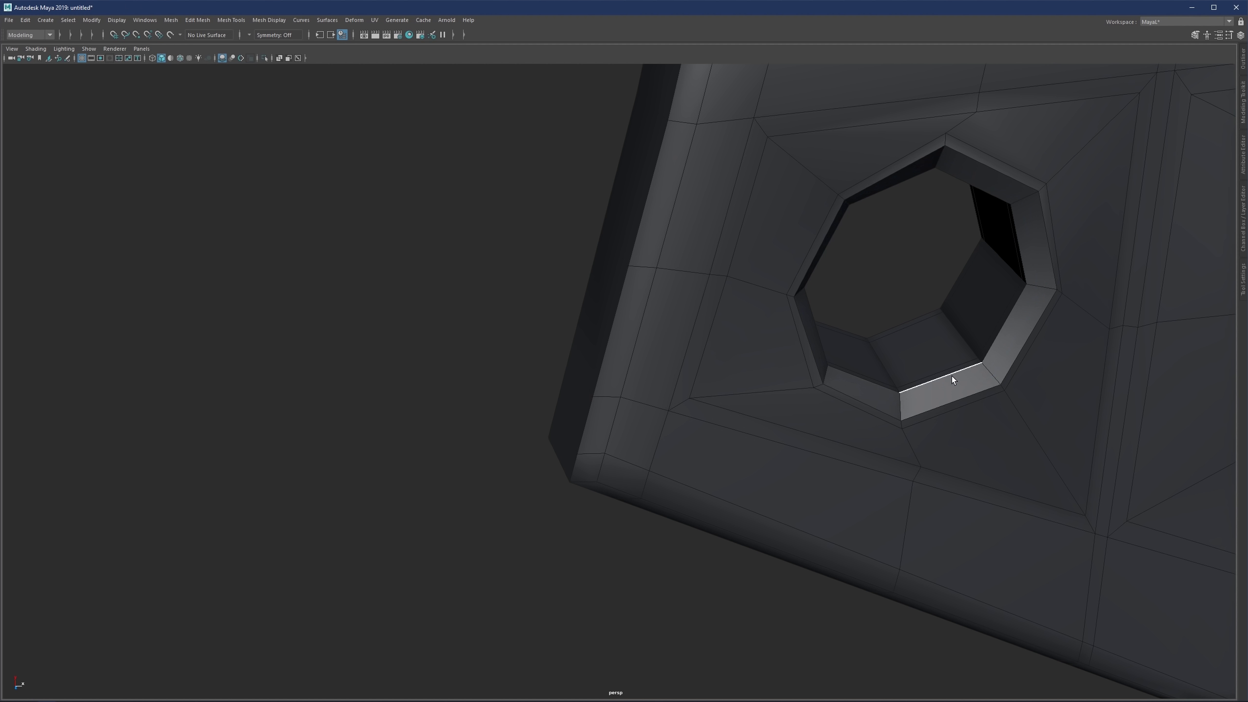
pyautogui.keyDown('shift'); pyautogui.moveTo(1004, 391); pyautogui.dragTo(1033, 384, button='right'); pyautogui.keyUp('shift')
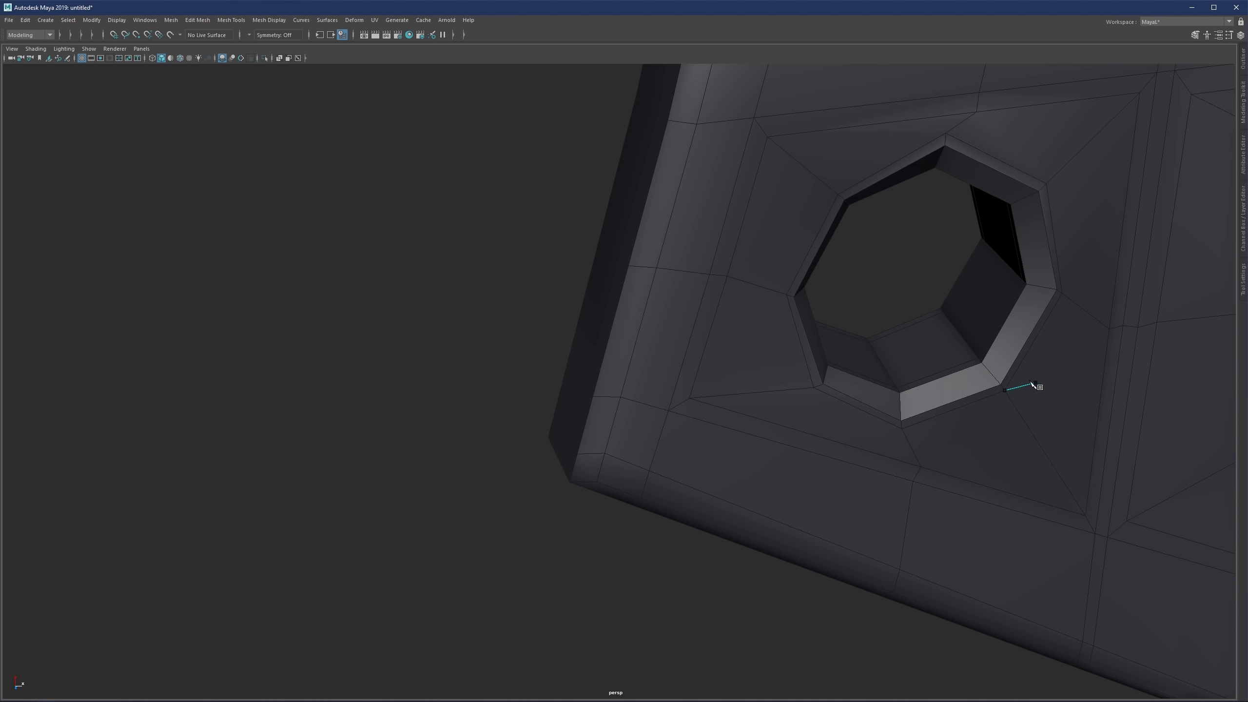
pyautogui.keyDown('ctrl'); pyautogui.click(988, 375); pyautogui.keyUp('ctrl')
pyautogui.press('q')
# Step: On the outer side of the mask, replace the two loops on the hole's chamfer ring with one edge loop
pyautogui.keyDown('alt'); pyautogui.moveTo(1016, 388); pyautogui.dragTo(965, 377); pyautogui.keyUp('alt')
pyautogui.keyDown('alt'); pyautogui.moveTo(605, 432); pyautogui.dragTo(581, 437); pyautogui.keyUp('alt')
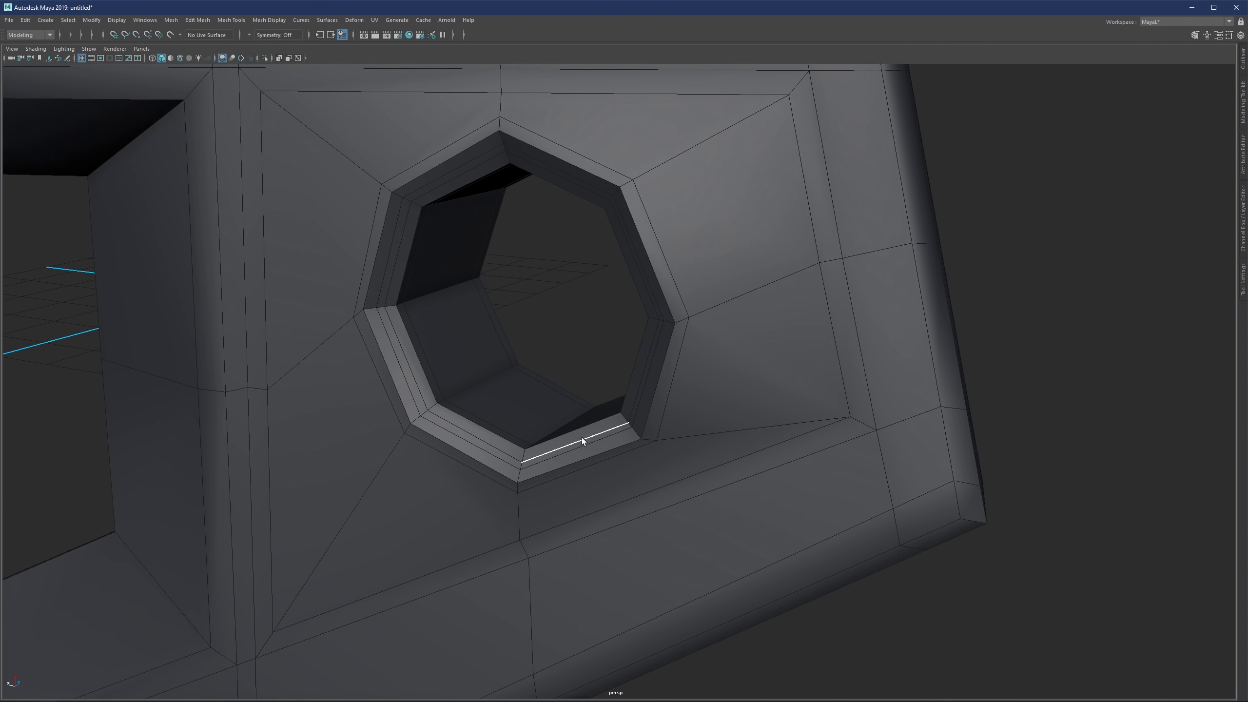
pyautogui.doubleClick(576, 445)
pyautogui.doubleClick(581, 444)
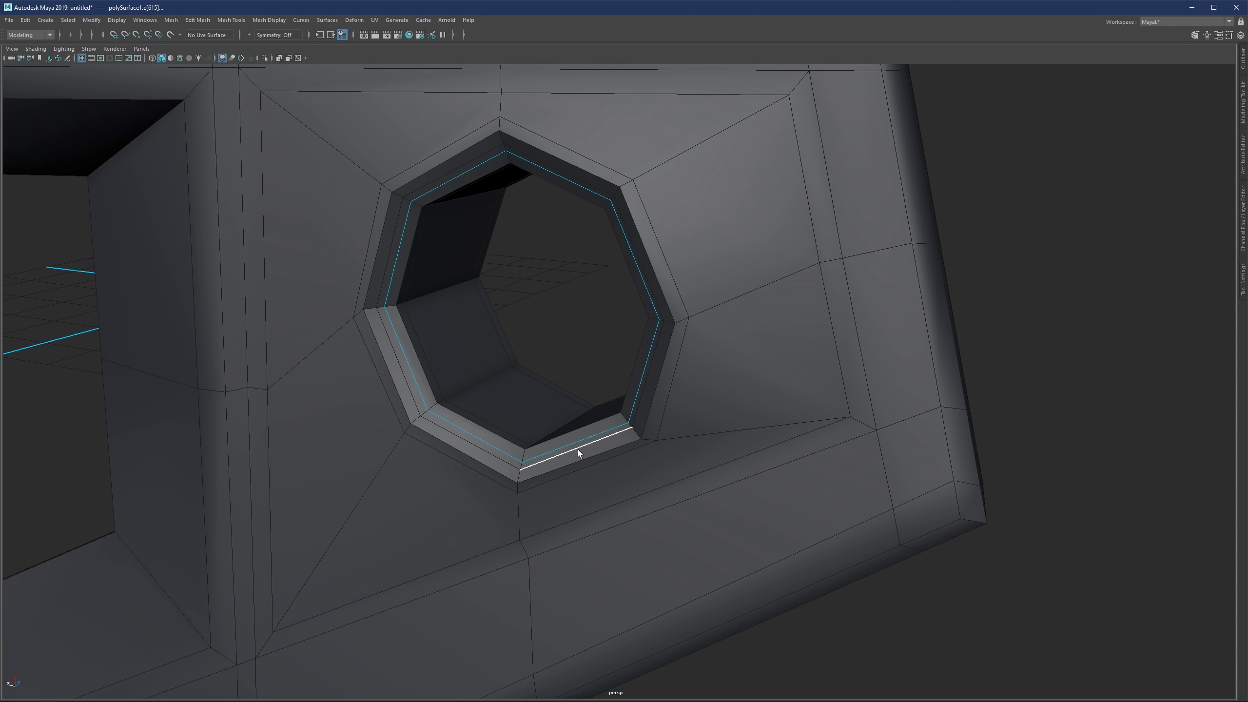
pyautogui.keyDown('shift'); pyautogui.doubleClick(577, 451); pyautogui.keyUp('shift')
pyautogui.hotkey('ctrl', 'Delete')
pyautogui.keyDown('shift'); pyautogui.moveTo(577, 451); pyautogui.dragTo(603, 447, button='right'); pyautogui.keyUp('shift')
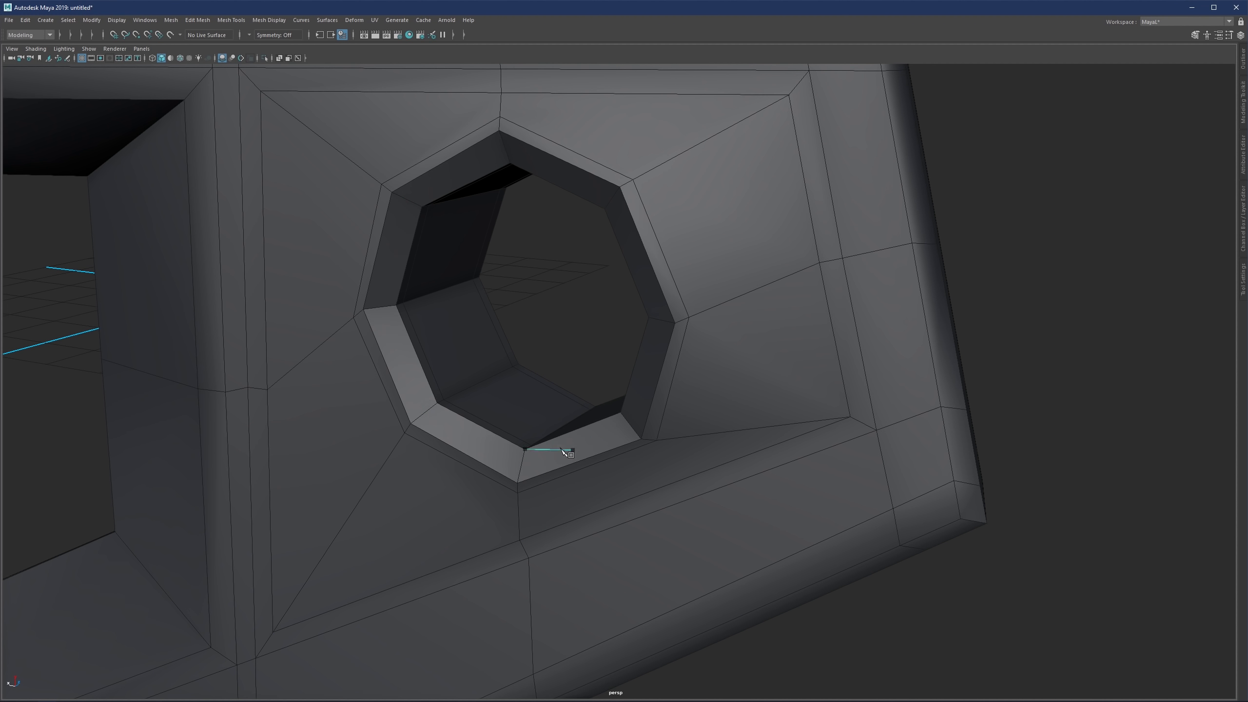
pyautogui.keyDown('ctrl'); pyautogui.click(521, 466); pyautogui.keyUp('ctrl')
pyautogui.press('q')
# Step: Insert support edge loops close to the border of the panel around the side hole, on the outer and inner faces
pyautogui.scroll(-4, 583, 425)
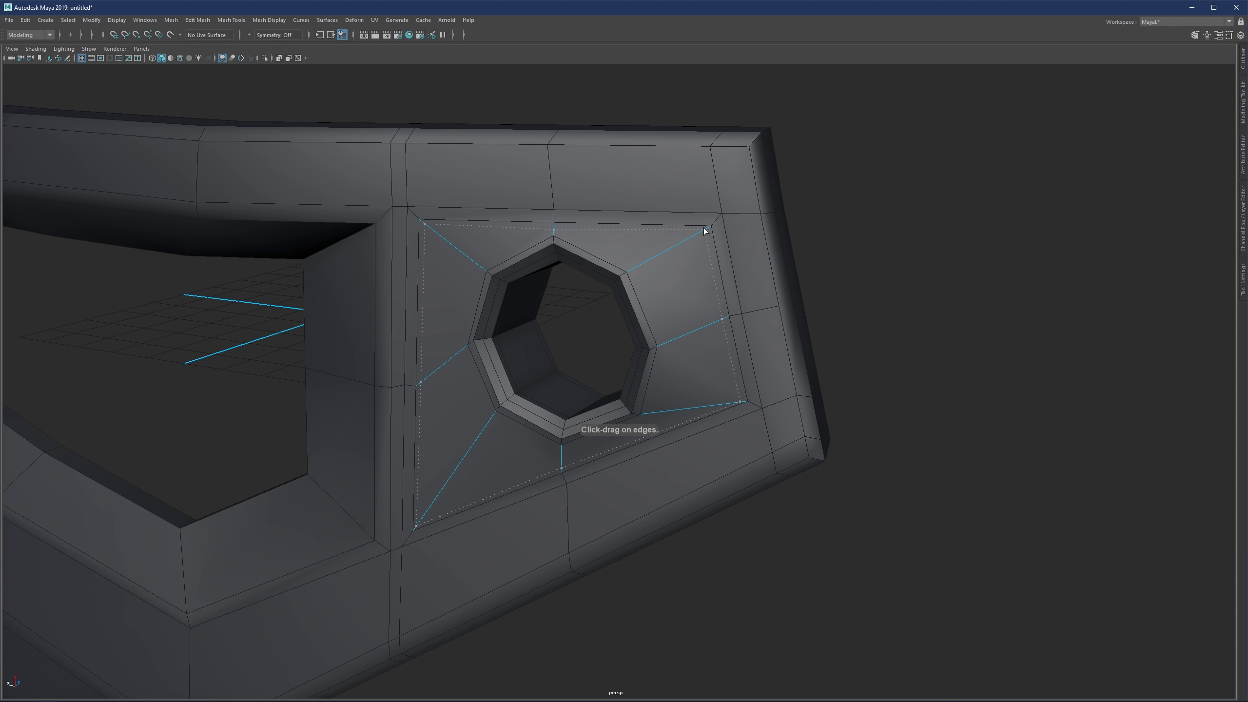
pyautogui.moveTo(704, 227); pyautogui.dragTo(528, 310)
pyautogui.keyDown('alt'); pyautogui.moveTo(687, 314); pyautogui.dragTo(728, 288); pyautogui.keyUp('alt')
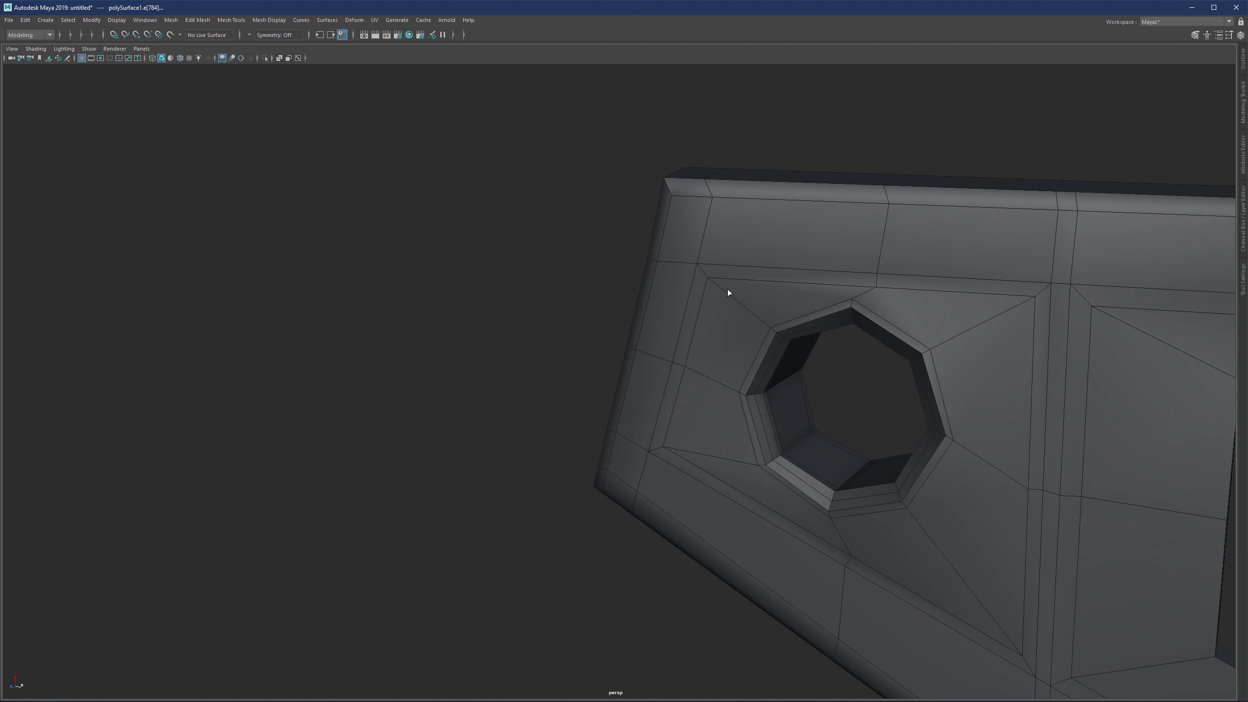
pyautogui.doubleClick(705, 290)
# Step: Preview the mask half smoothed and examine the side hole's edges from the inside, then return to the unsmoothed mesh
pyautogui.keyDown('alt'); pyautogui.moveTo(585, 308); pyautogui.dragTo(706, 324); pyautogui.keyUp('alt')
pyautogui.press('3')
pyautogui.moveTo(418, 354); pyautogui.dragTo(467, 305, button='right')
pyautogui.click(467, 305)
pyautogui.scroll(-4, 697, 343)
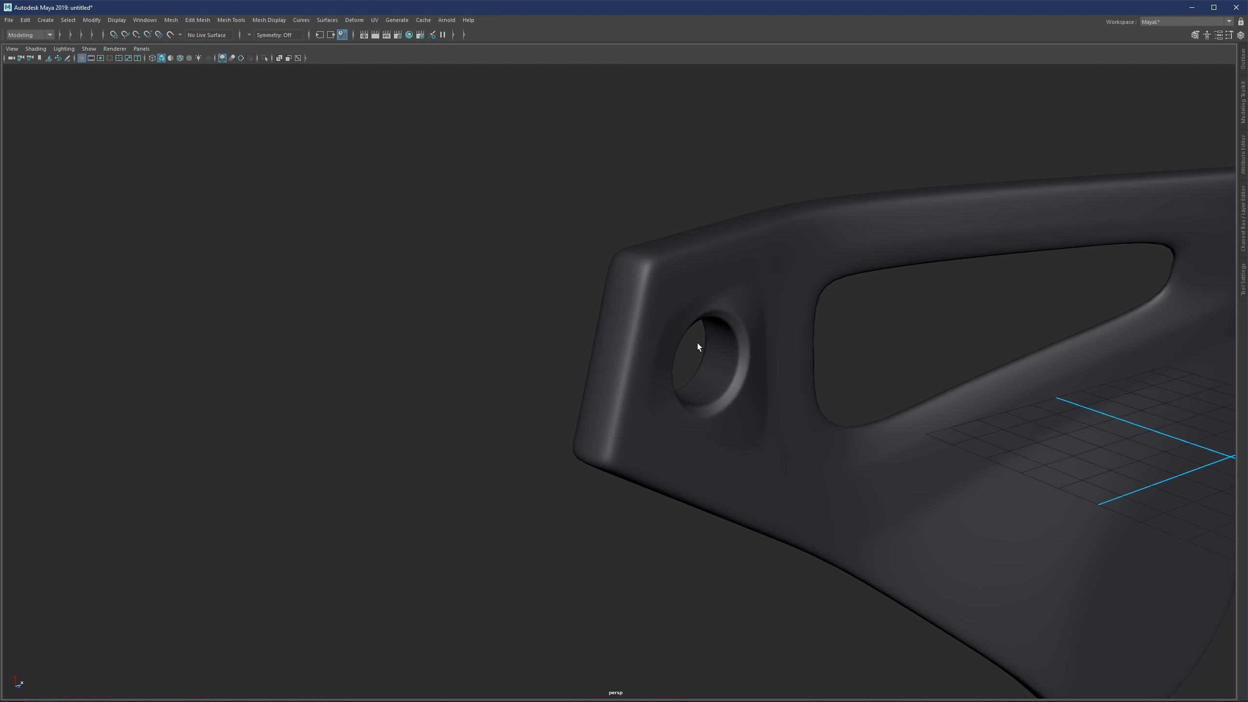
pyautogui.keyDown('alt'); pyautogui.moveTo(698, 344); pyautogui.dragTo(611, 343); pyautogui.keyUp('alt')
pyautogui.click(659, 357)
pyautogui.press('1')
pyautogui.scroll(5, 611, 343)
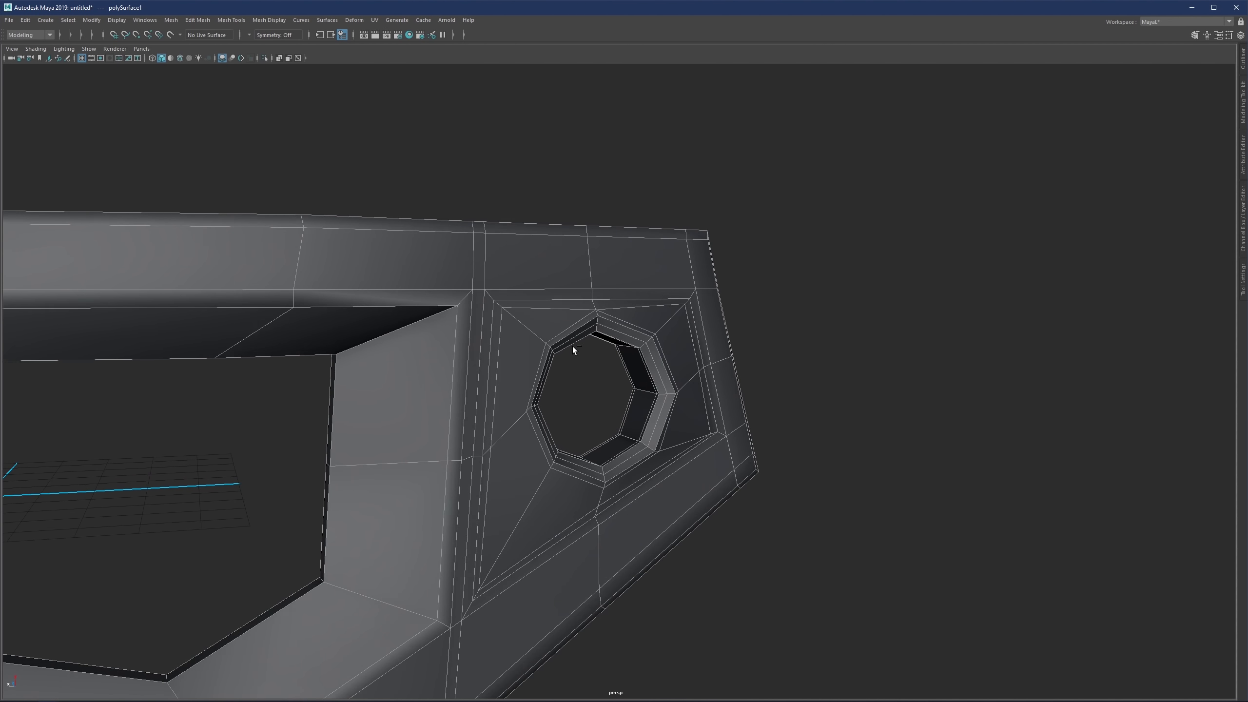
# Step: Re-insert the support edge loop around the side hole panel on the outer face, tight against the panel's border
pyautogui.moveTo(572, 346); pyautogui.dragTo(565, 316, button='right')
pyautogui.keyDown('alt'); pyautogui.moveTo(563, 314); pyautogui.dragTo(556, 320); pyautogui.keyUp('alt')
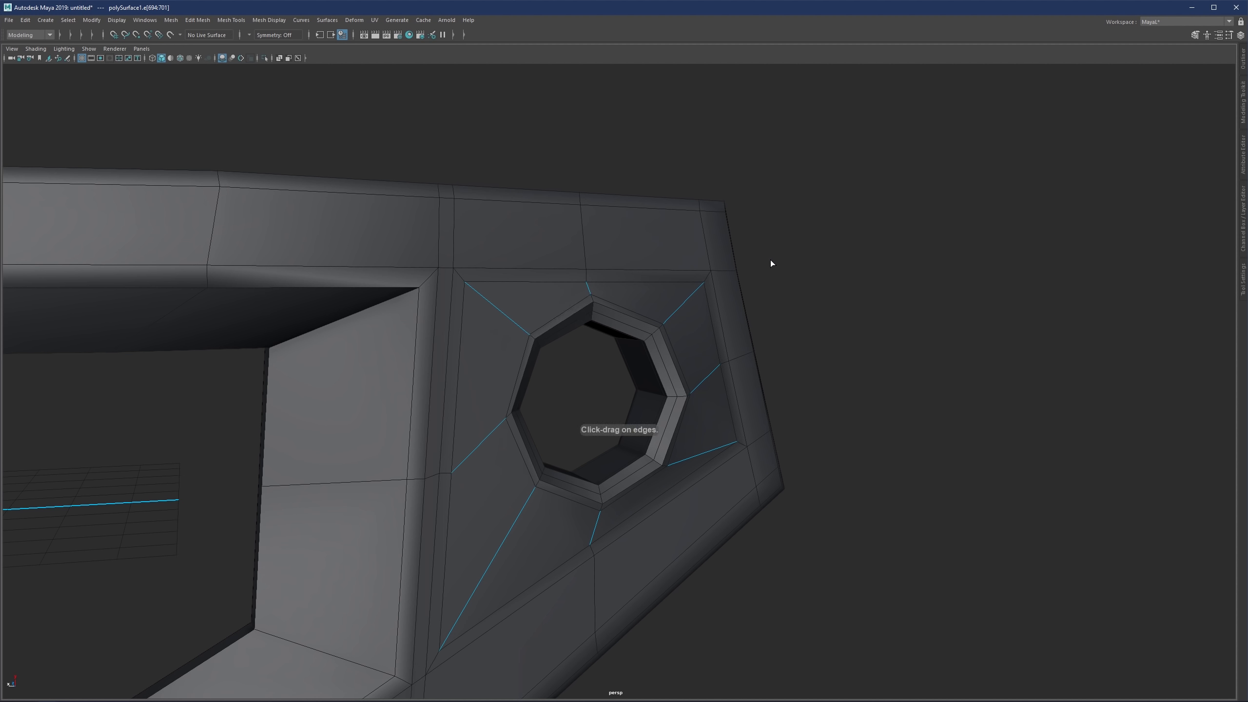
pyautogui.keyDown('ctrl'); pyautogui.keyDown('shift'); pyautogui.moveTo(770, 258); pyautogui.dragTo(802, 254, button='right'); pyautogui.keyUp('shift'); pyautogui.keyUp('ctrl')
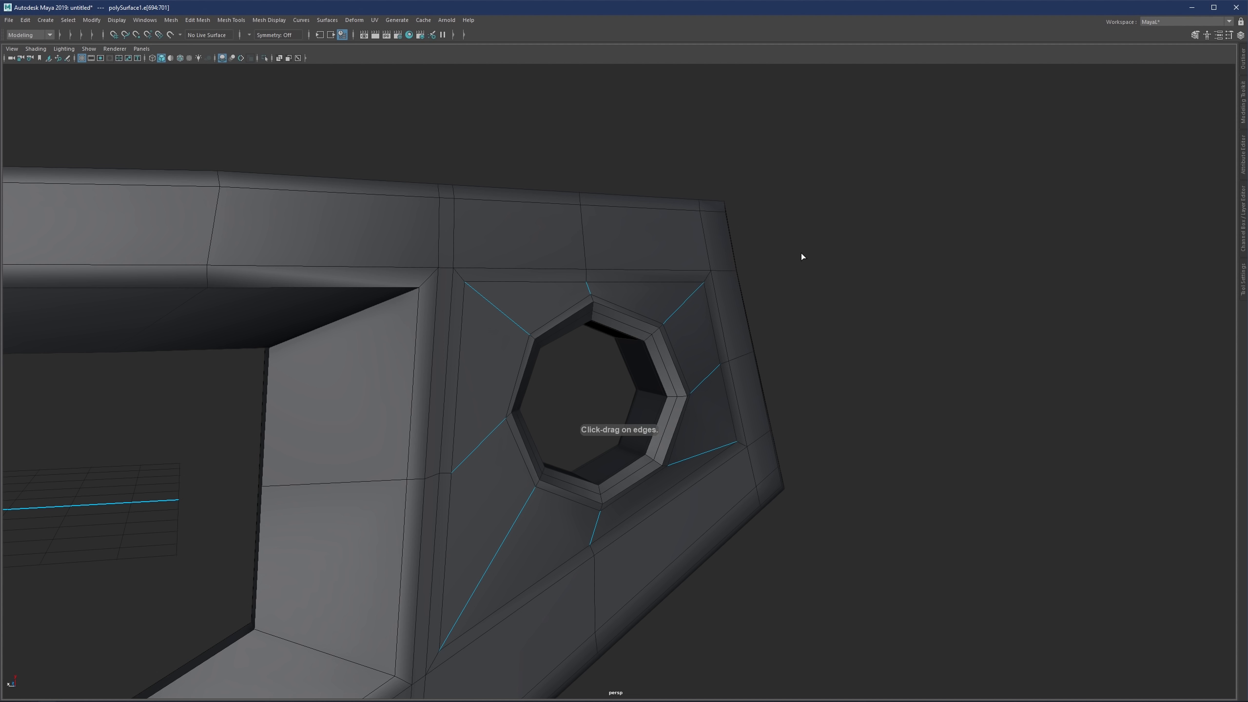
pyautogui.click(699, 289)
# Step: Examine the side hole and the overall shape of the mask half in smoothed and unsmoothed display from both sides
pyautogui.press('3')
pyautogui.press('F8')
pyautogui.click(778, 298)
pyautogui.keyDown('alt'); pyautogui.moveTo(728, 320); pyautogui.dragTo(480, 361); pyautogui.keyUp('alt')
pyautogui.click(671, 350)
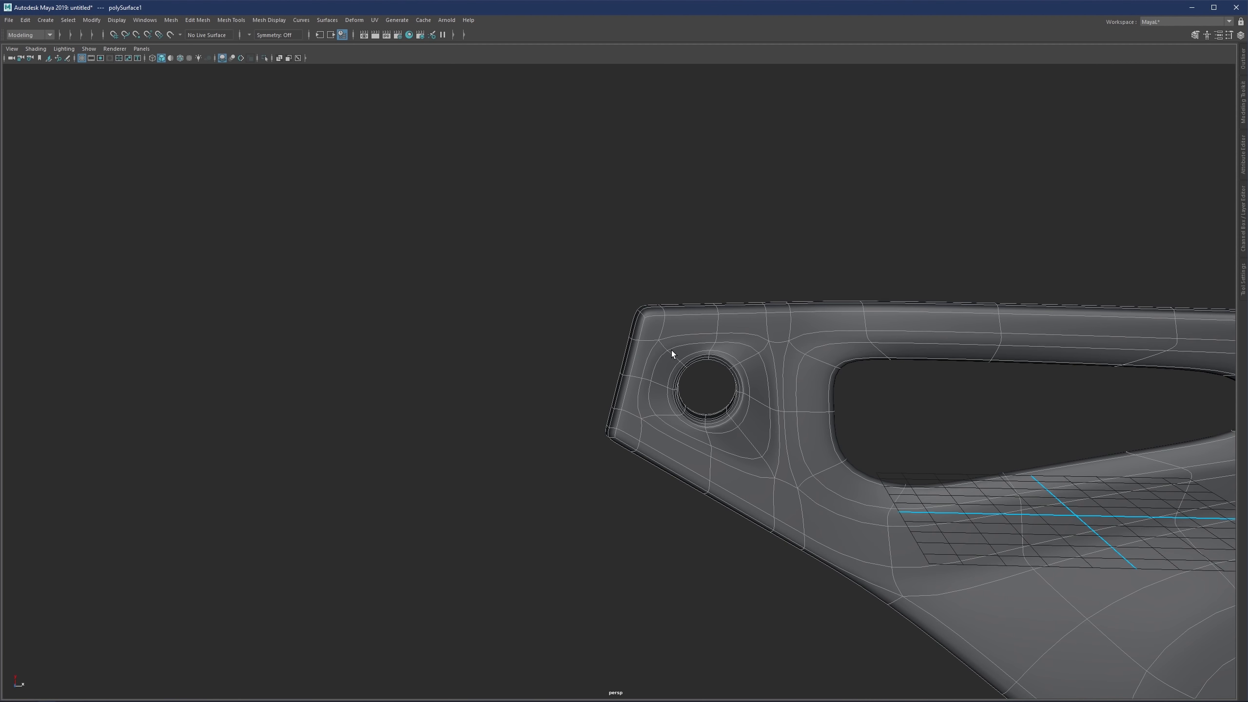
pyautogui.scroll(3, 675, 350)
pyautogui.press('1')
pyautogui.keyDown('alt'); pyautogui.moveTo(675, 351); pyautogui.dragTo(874, 342); pyautogui.keyUp('alt')
pyautogui.scroll(-3, 875, 341)
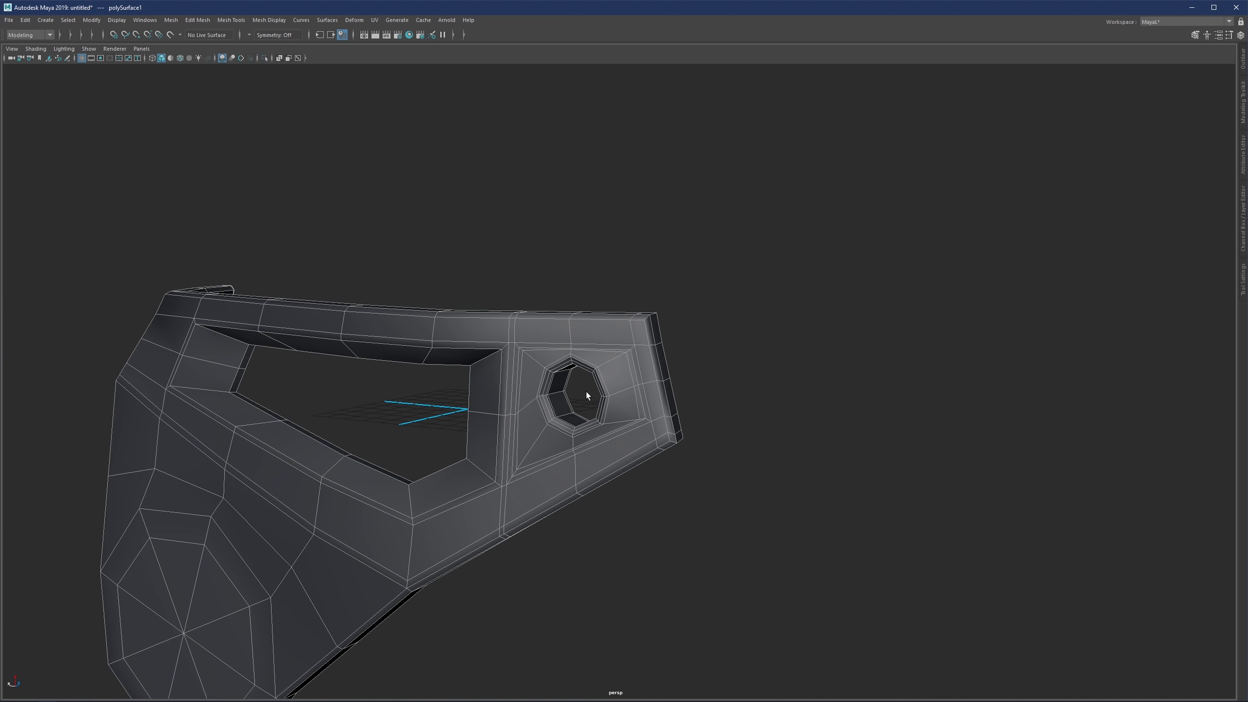
pyautogui.keyDown('alt'); pyautogui.moveTo(586, 392); pyautogui.dragTo(657, 410); pyautogui.keyUp('alt')
pyautogui.scroll(-3, 657, 409)
pyautogui.press('3')
pyautogui.click(712, 363)
pyautogui.keyDown('alt'); pyautogui.moveTo(680, 362); pyautogui.dragTo(663, 404); pyautogui.keyUp('alt')
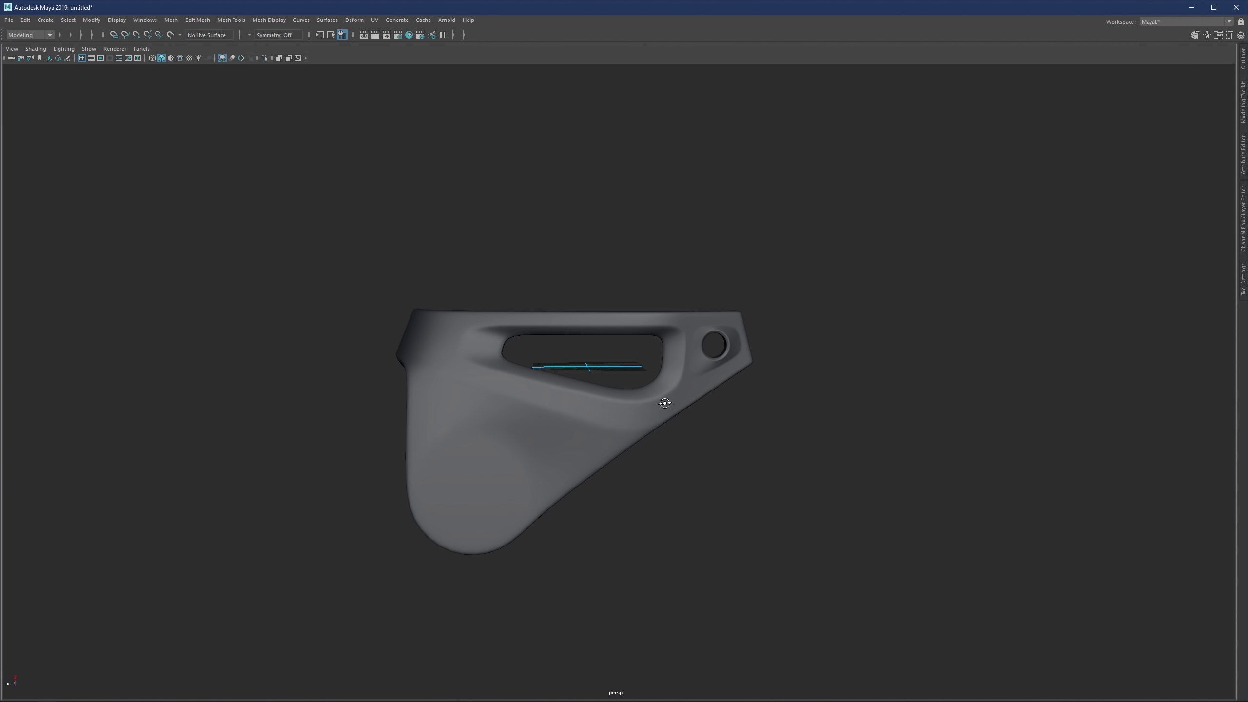
# Step: Delete the octagonal cap faces on both sides of the lower cheek lobe of the unsmoothed mesh
pyautogui.click(577, 408)
pyautogui.press('1')
pyautogui.keyDown('alt'); pyautogui.moveTo(525, 426); pyautogui.dragTo(644, 351, button='middle'); pyautogui.keyUp('alt')
pyautogui.scroll(3, 598, 400)
pyautogui.moveTo(598, 401); pyautogui.dragTo(594, 432, button='right')
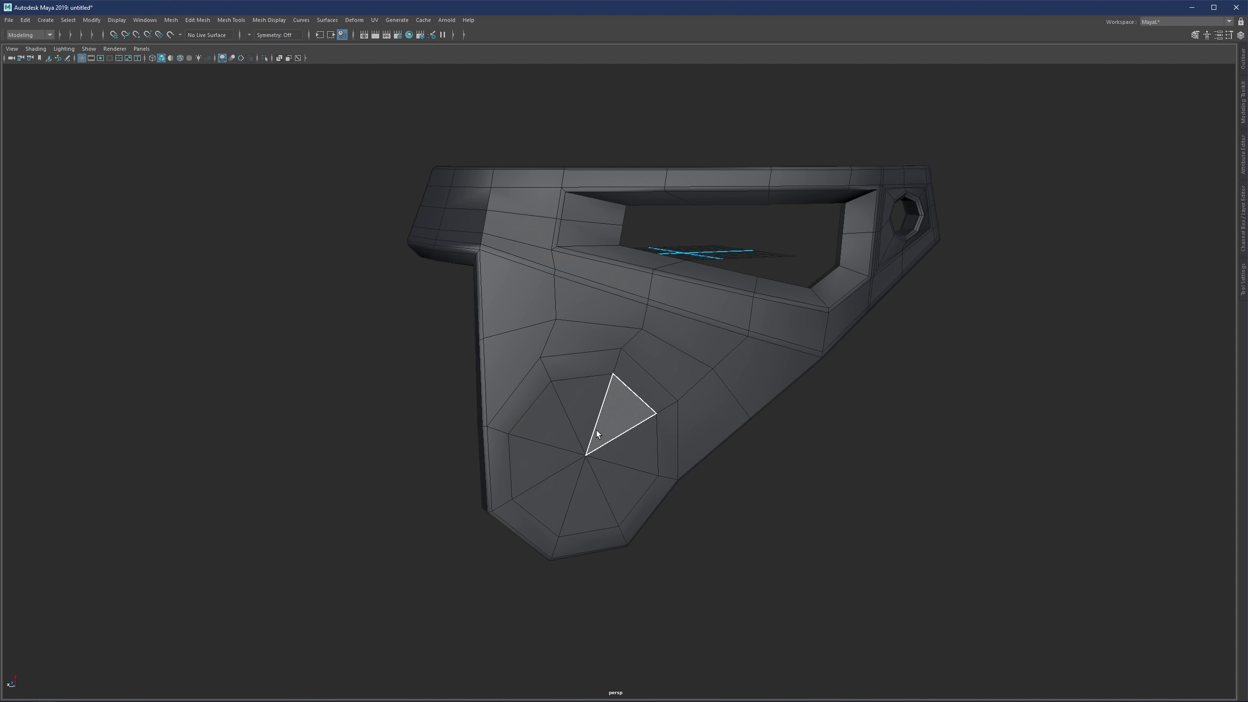
pyautogui.moveTo(594, 434); pyautogui.dragTo(579, 468)
pyautogui.keyDown('alt'); pyautogui.moveTo(582, 465); pyautogui.dragTo(702, 462); pyautogui.keyUp('alt')
pyautogui.press('Delete')
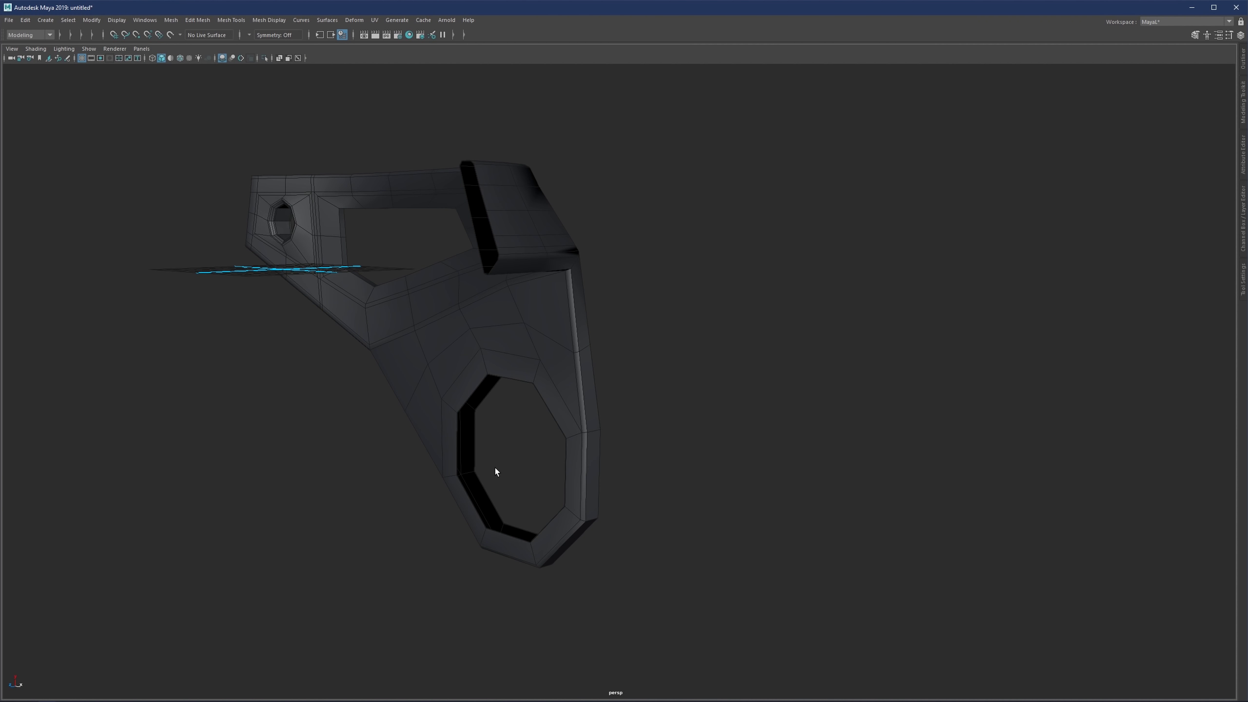
# Step: Select the open border loops on both sides of the lower lobe and scale them apart along the lobe's thickness
pyautogui.keyDown('alt'); pyautogui.moveTo(495, 468); pyautogui.dragTo(622, 425); pyautogui.keyUp('alt')
pyautogui.click(673, 361)
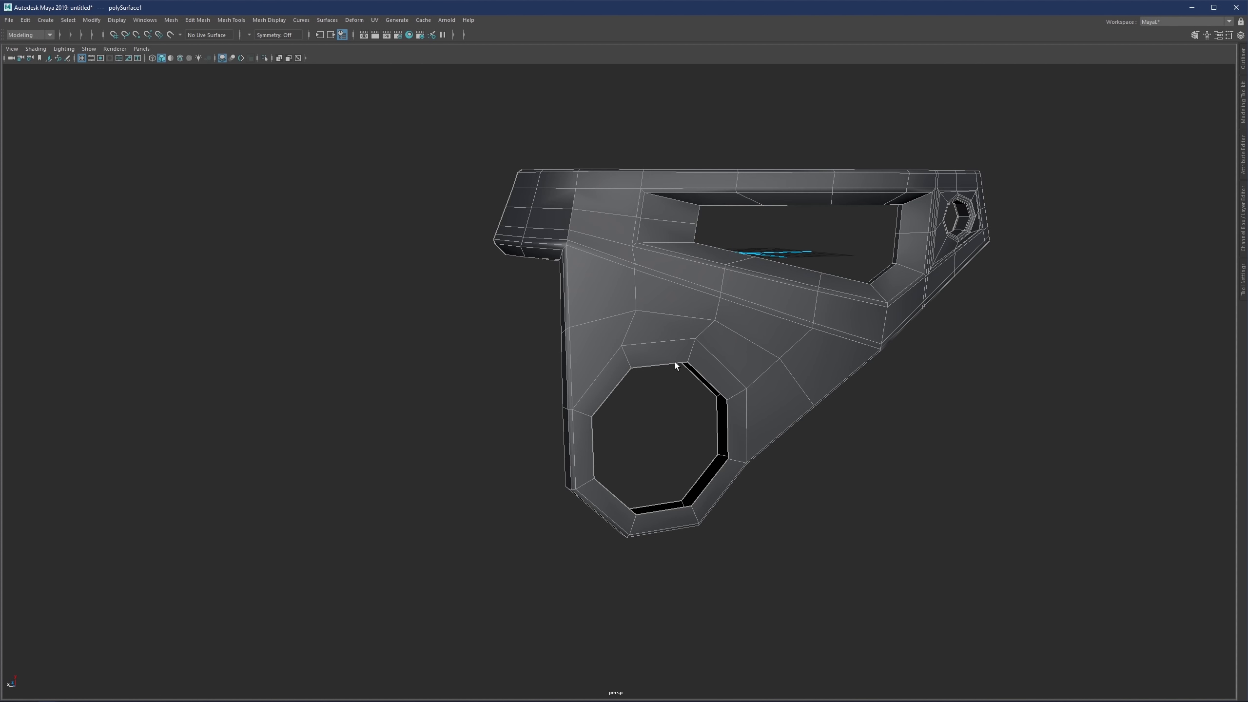
pyautogui.moveTo(675, 362); pyautogui.dragTo(678, 335, button='right')
pyautogui.keyDown('alt'); pyautogui.moveTo(709, 391); pyautogui.dragTo(700, 422); pyautogui.keyUp('alt')
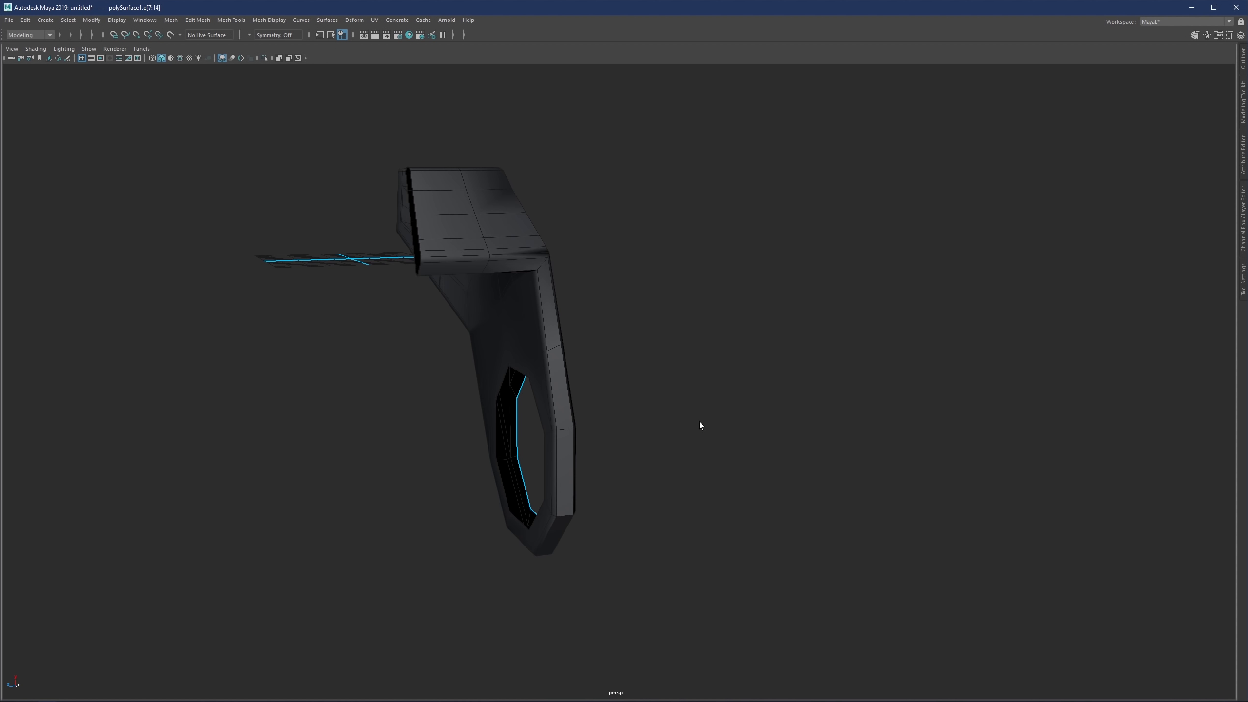
pyautogui.keyDown('shift'); pyautogui.doubleClick(494, 440); pyautogui.keyUp('shift')
pyautogui.keyDown('alt'); pyautogui.moveTo(575, 424); pyautogui.dragTo(486, 451); pyautogui.keyUp('alt')
pyautogui.press('r')
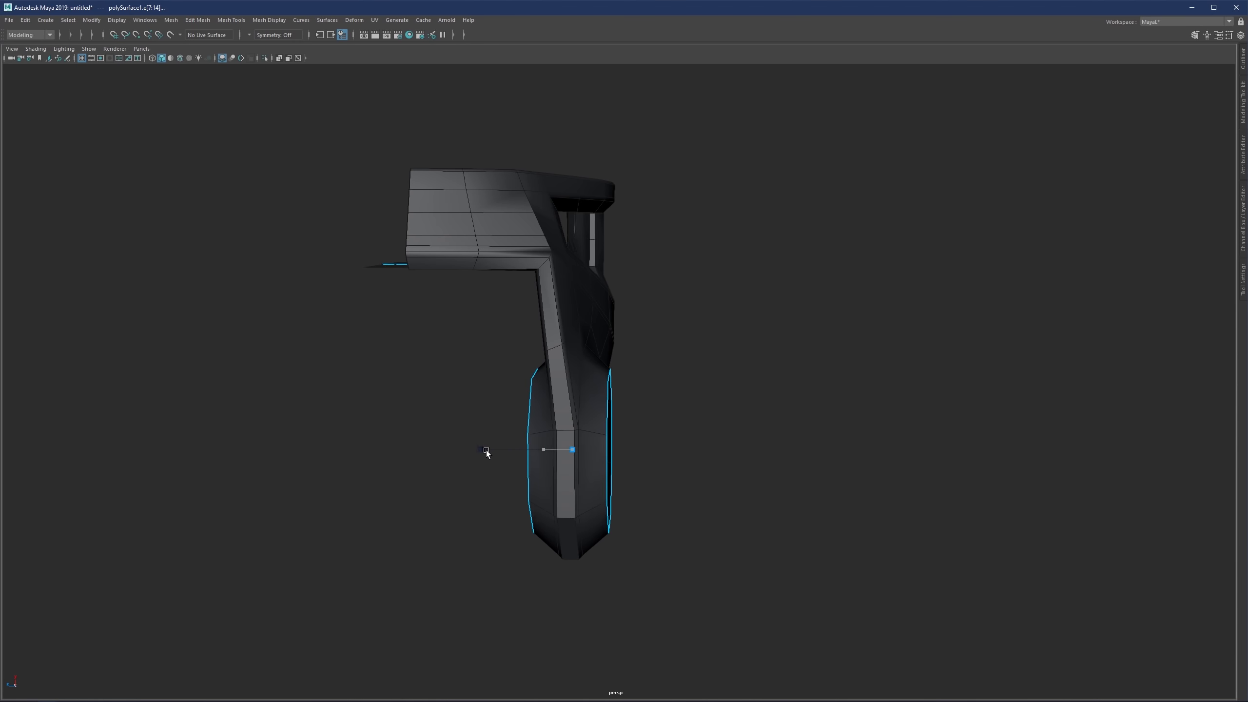
pyautogui.moveTo(572, 445); pyautogui.dragTo(630, 418)
pyautogui.scroll(2, 630, 417)
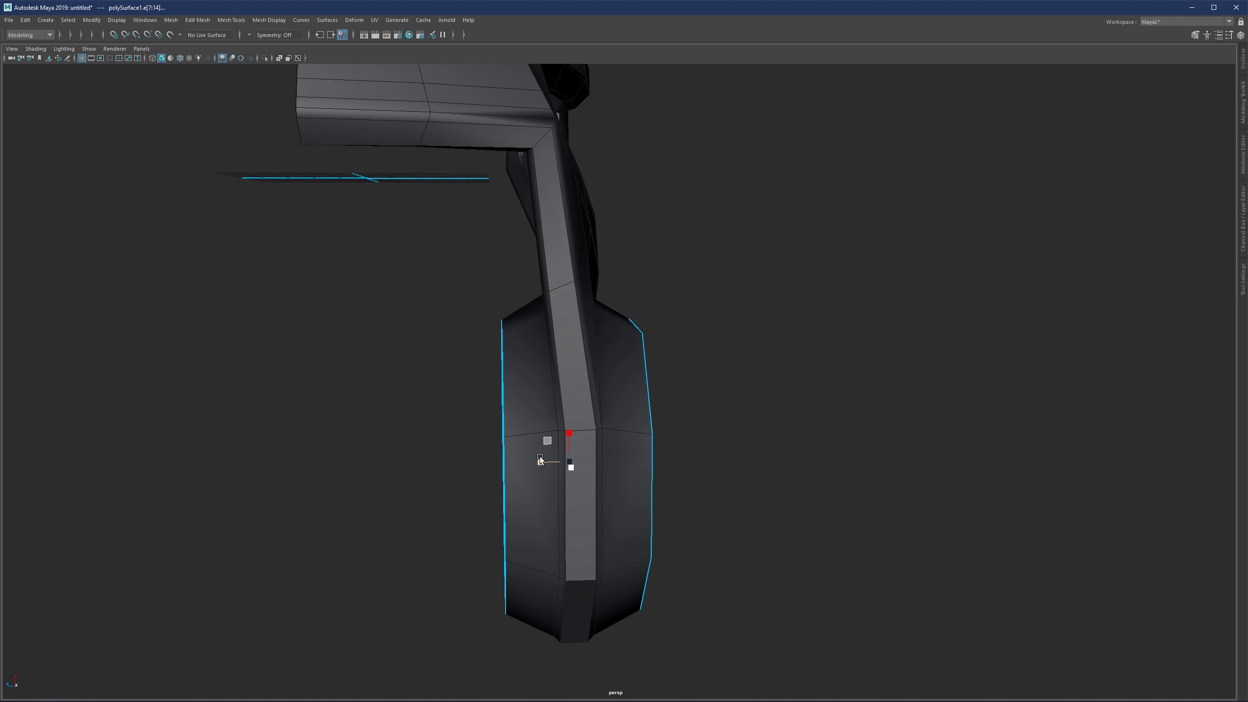
pyautogui.moveTo(540, 460); pyautogui.dragTo(548, 463)
# Step: Extrude both border loops of the lower opening inward with Thickness and Offset to form rim faces
pyautogui.hotkey('ctrl', 'e')
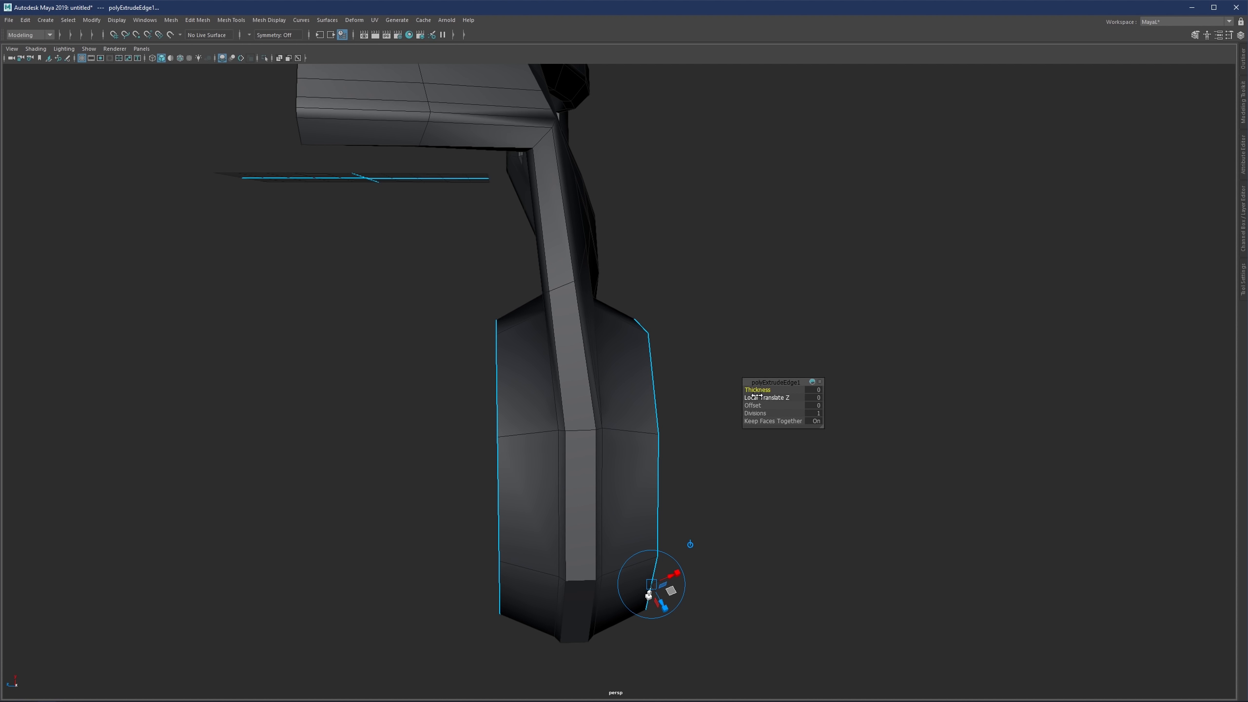
pyautogui.moveTo(749, 403); pyautogui.dragTo(624, 396)
pyautogui.hotkey('ctrl', 'z')
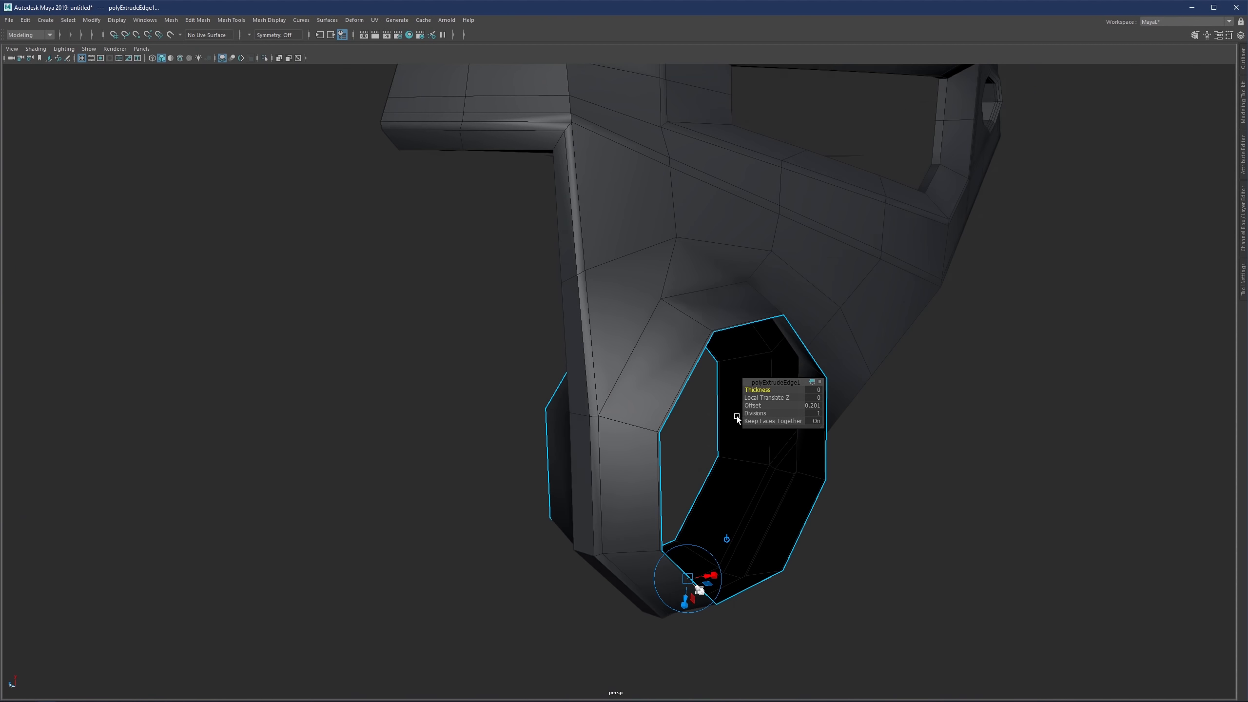
pyautogui.keyDown('alt'); pyautogui.moveTo(737, 418); pyautogui.dragTo(539, 354); pyautogui.keyUp('alt')
pyautogui.moveTo(770, 390); pyautogui.dragTo(682, 421)
pyautogui.moveTo(749, 390); pyautogui.dragTo(754, 406)
pyautogui.scroll(-5, 667, 420)
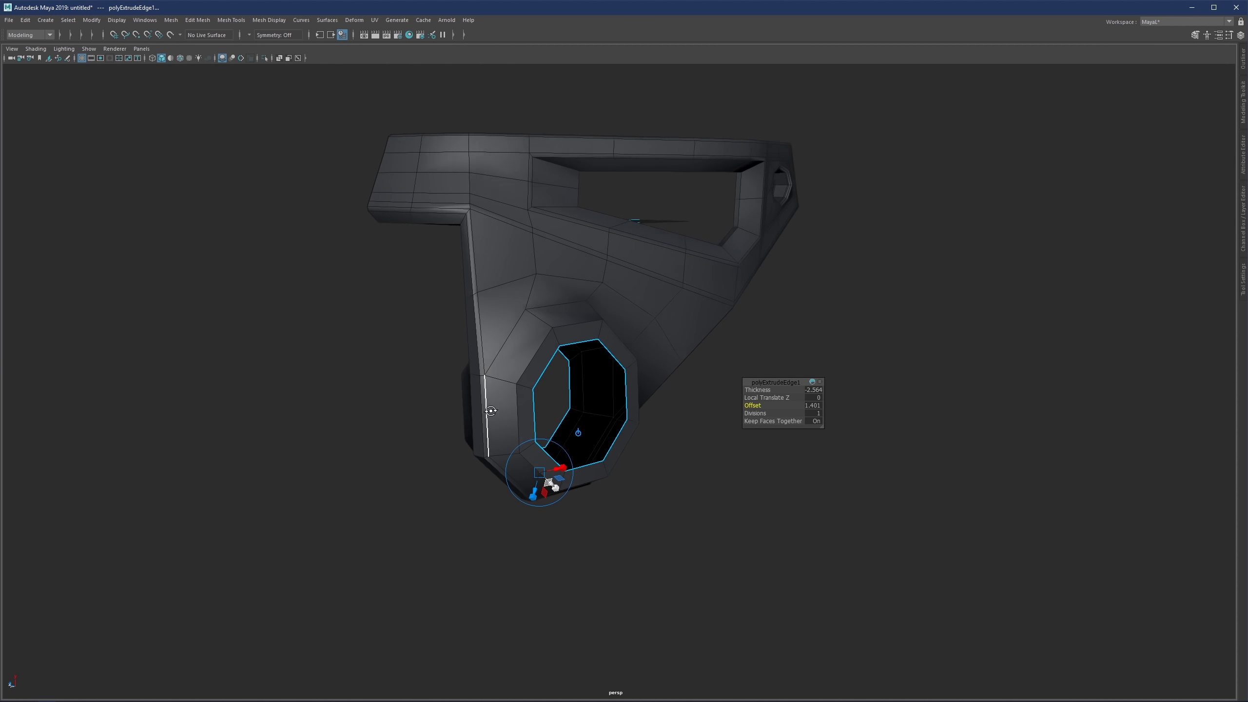
pyautogui.moveTo(755, 394); pyautogui.dragTo(752, 404)
# Step: Bridge the inner and outer border loops of the lower opening to build its inner wall
pyautogui.keyDown('alt'); pyautogui.moveTo(621, 392); pyautogui.dragTo(649, 393); pyautogui.keyUp('alt')
pyautogui.keyDown('shift'); pyautogui.moveTo(649, 392); pyautogui.dragTo(634, 511, button='right'); pyautogui.keyUp('shift')
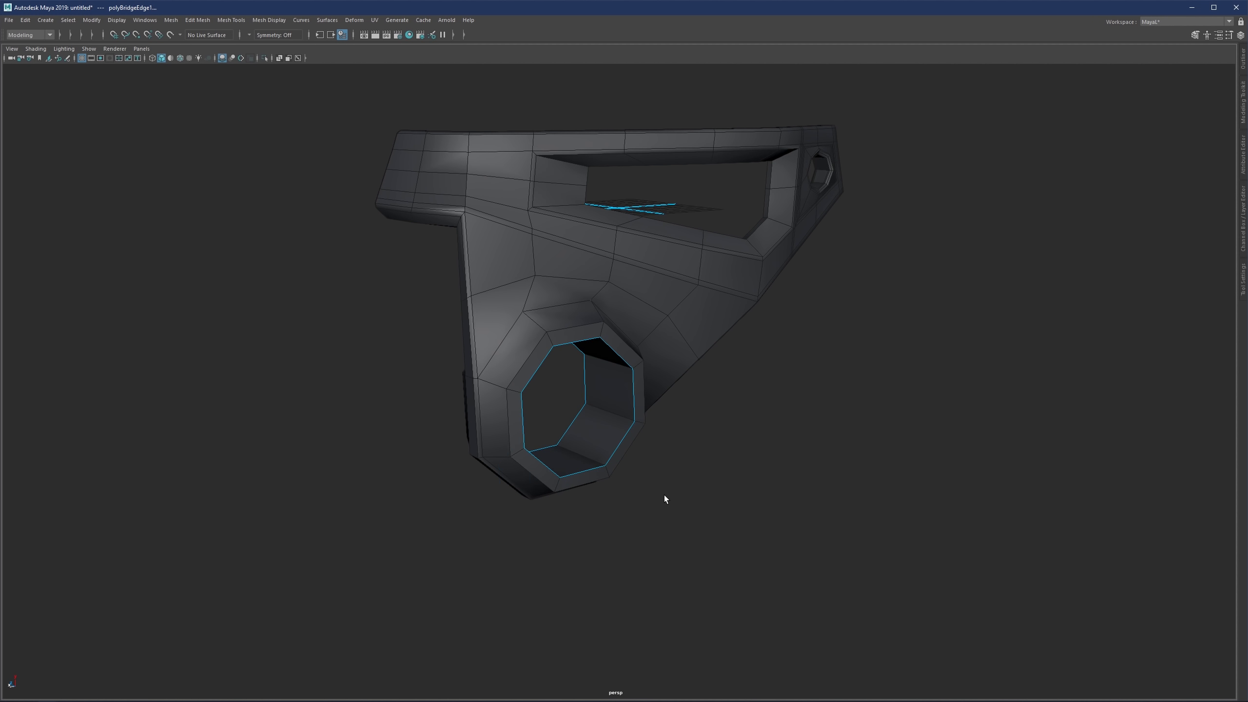
pyautogui.click(662, 496)
pyautogui.scroll(2, 662, 495)
pyautogui.keyDown('alt'); pyautogui.moveTo(620, 470); pyautogui.dragTo(623, 432); pyautogui.keyUp('alt')
pyautogui.moveTo(592, 389); pyautogui.dragTo(583, 431, button='right')
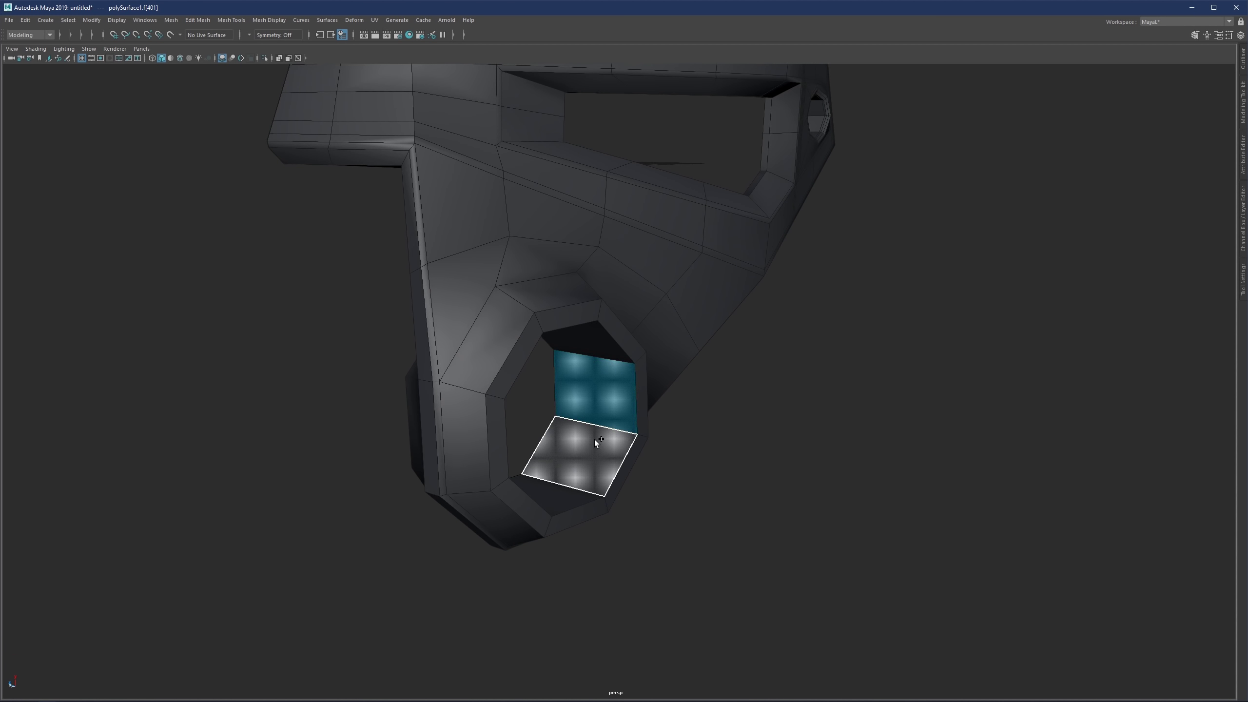
pyautogui.doubleClick(595, 439)
pyautogui.keyDown('alt'); pyautogui.moveTo(585, 389); pyautogui.dragTo(605, 449); pyautogui.keyUp('alt')
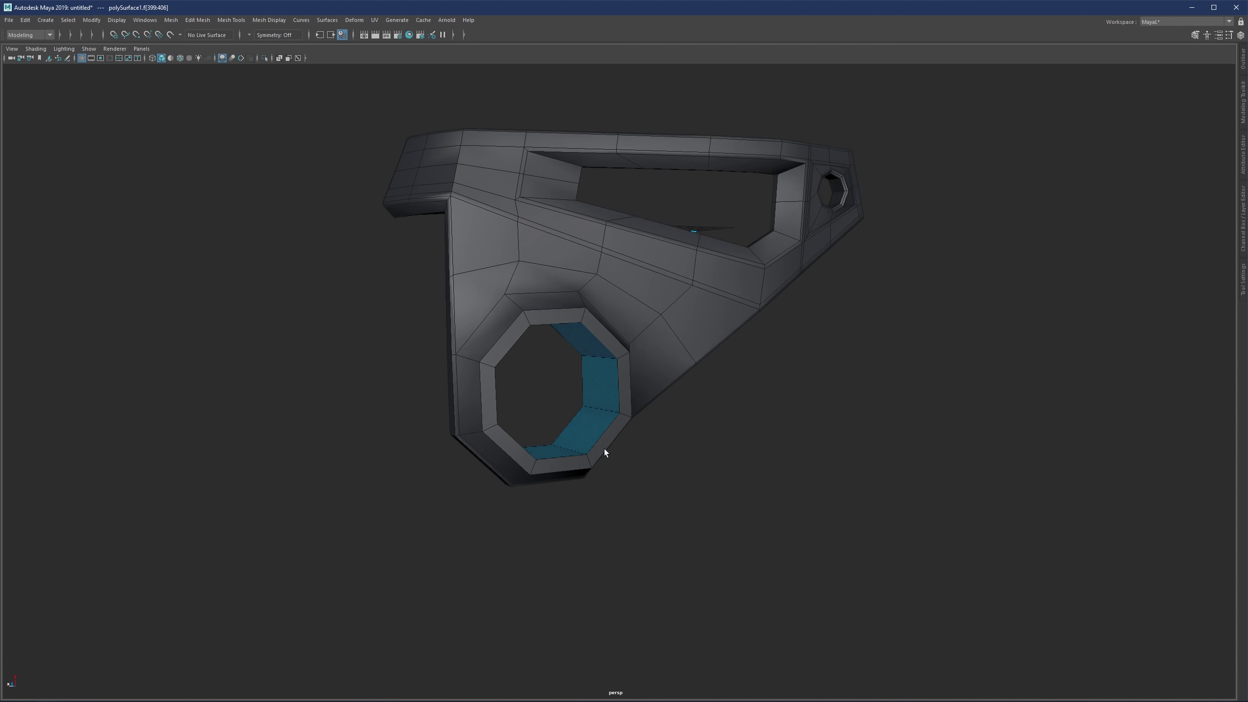
pyautogui.click(720, 390)
# Step: Mirror the mask half to complete the other side and check the full mask in smoothed display
pyautogui.keyDown('alt'); pyautogui.moveTo(720, 391); pyautogui.dragTo(570, 350); pyautogui.keyUp('alt')
pyautogui.click(570, 351)
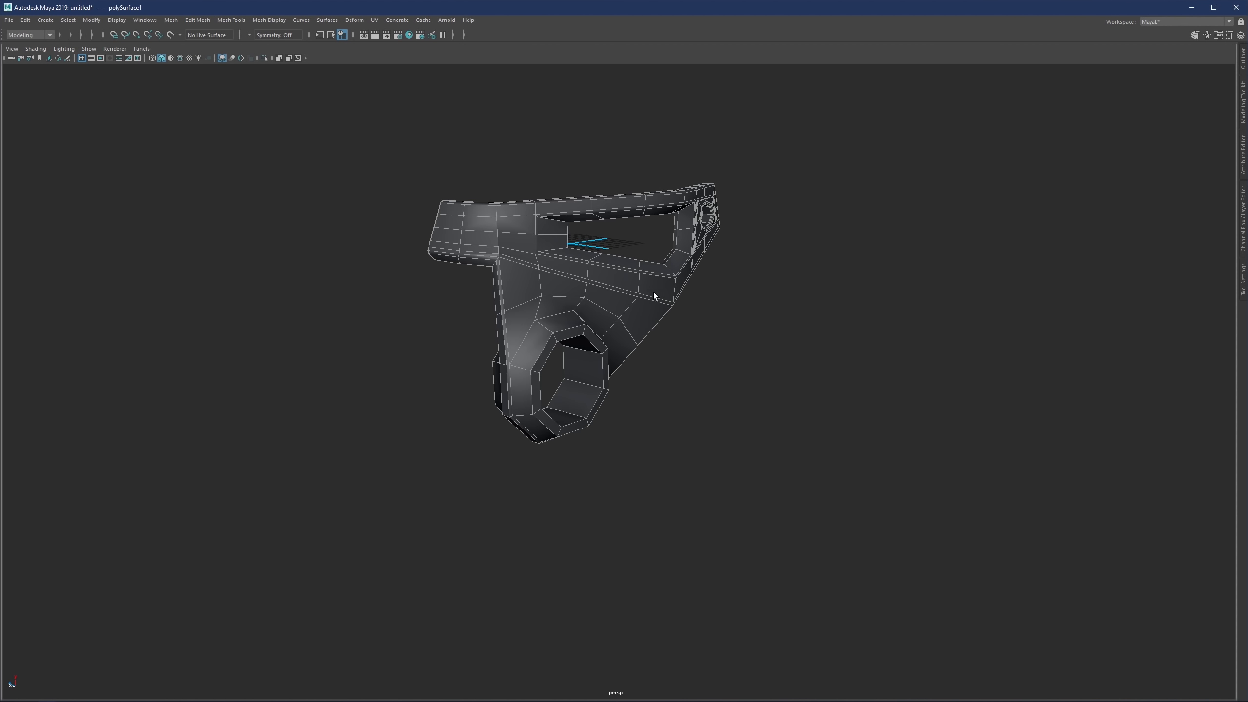
pyautogui.keyDown('shift'); pyautogui.moveTo(649, 291); pyautogui.dragTo(648, 408, button='right'); pyautogui.keyUp('shift')
pyautogui.press('3')
pyautogui.press('q')
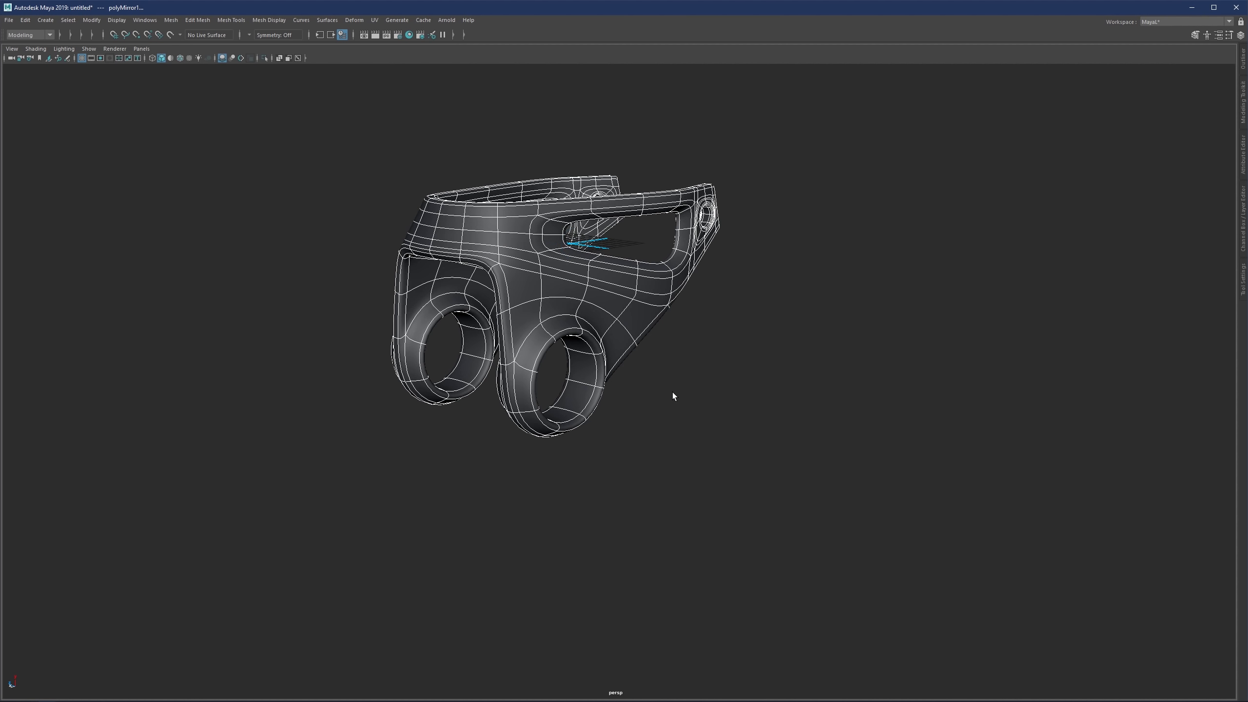
pyautogui.click(673, 393)
pyautogui.scroll(2, 566, 334)
pyautogui.click(542, 328)
pyautogui.press('1')
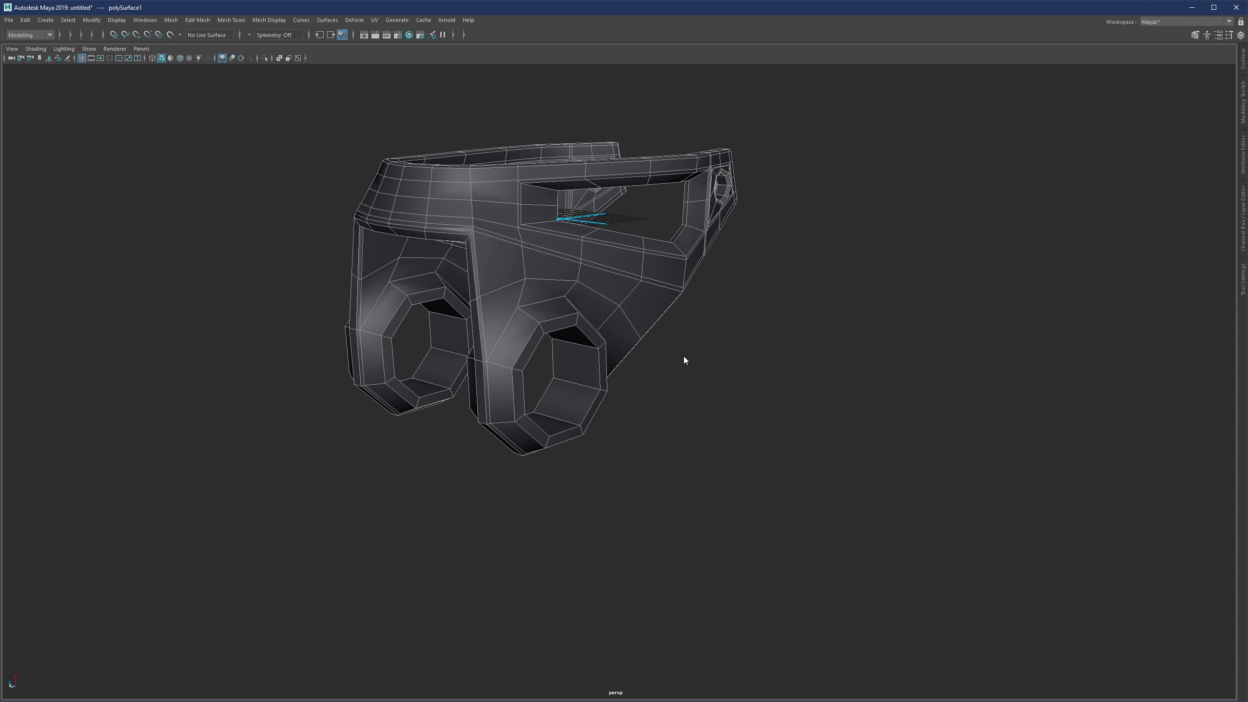
# Step: Enable World Z symmetry and bevel the rim edge loops of the lower openings with Chamfer off
pyautogui.keyDown('ctrl'); pyautogui.keyDown('shift'); pyautogui.moveTo(684, 356); pyautogui.dragTo(683, 301, button='right'); pyautogui.keyUp('shift'); pyautogui.keyUp('ctrl')
pyautogui.scroll(3, 589, 393)
pyautogui.moveTo(589, 393); pyautogui.dragTo(579, 351, button='right')
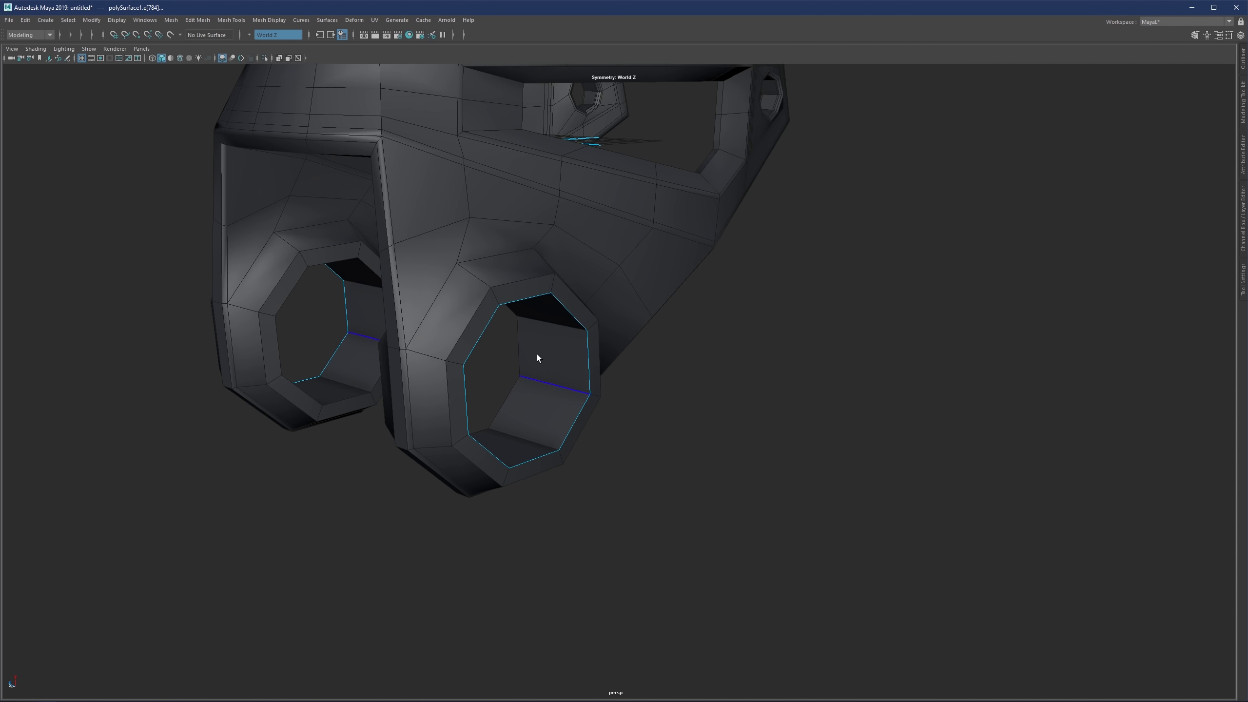
pyautogui.hotkey('ctrl', 'b')
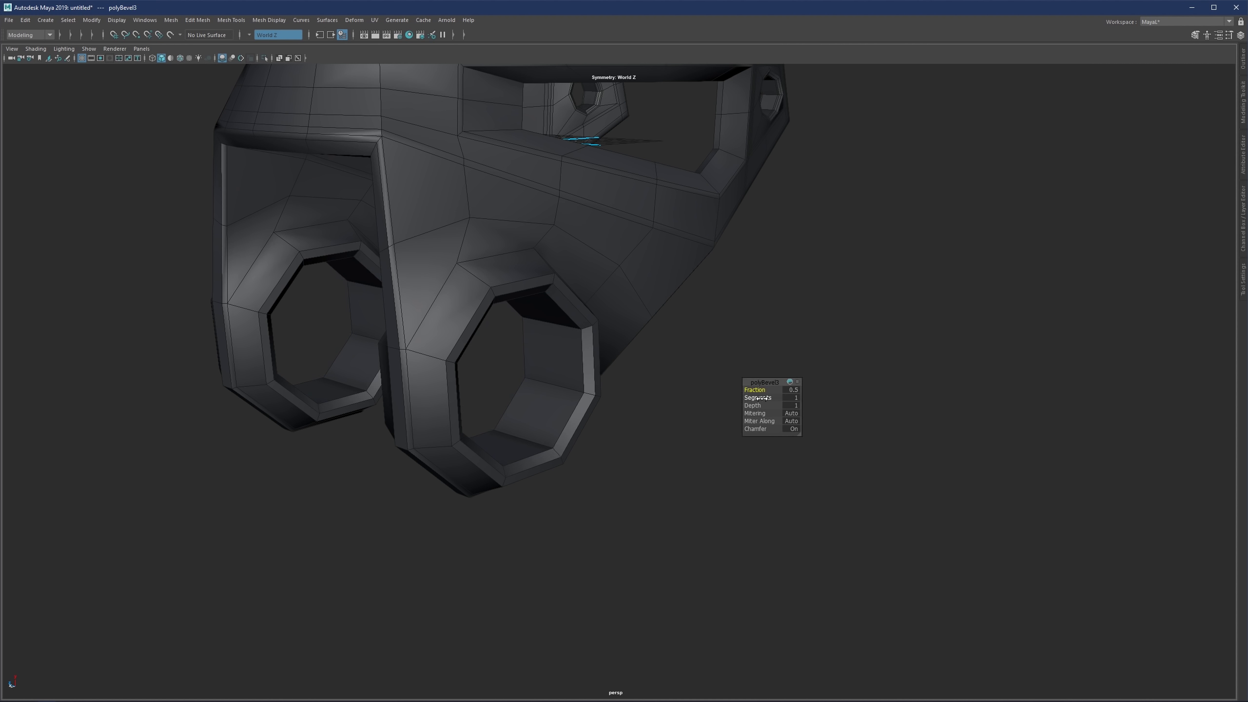
pyautogui.click(792, 429)
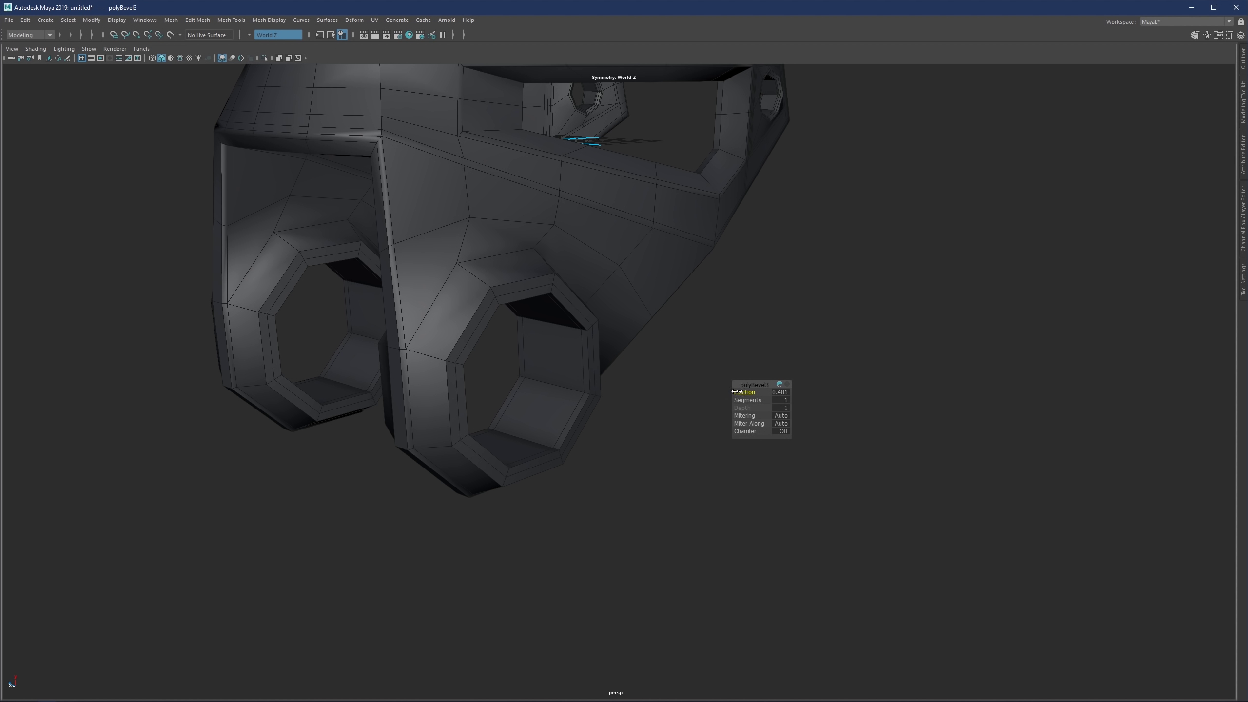
pyautogui.scroll(2, 472, 358)
pyautogui.press('y')
pyautogui.moveTo(420, 237); pyautogui.dragTo(508, 338)
pyautogui.click(425, 241)
pyautogui.click(347, 382)
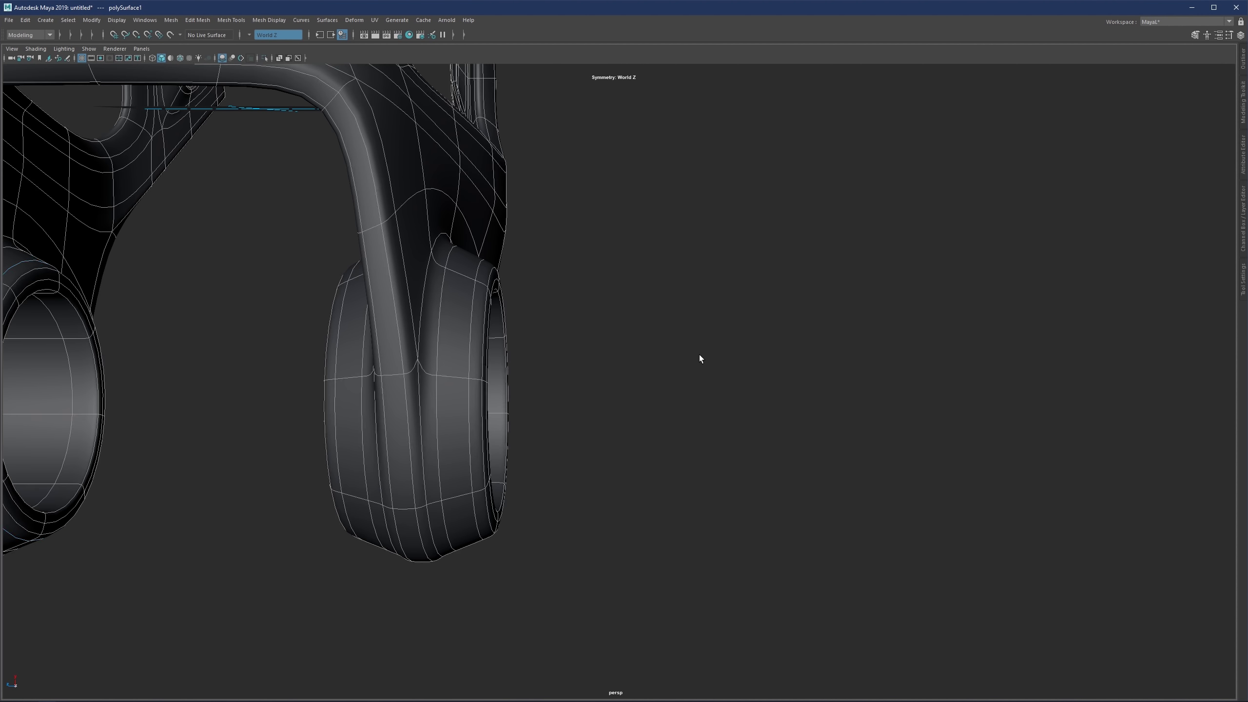
# Step: Examine the whole mask from the front, side and rear, comparing its smoothed and unsmoothed display
pyautogui.scroll(-5, 699, 357)
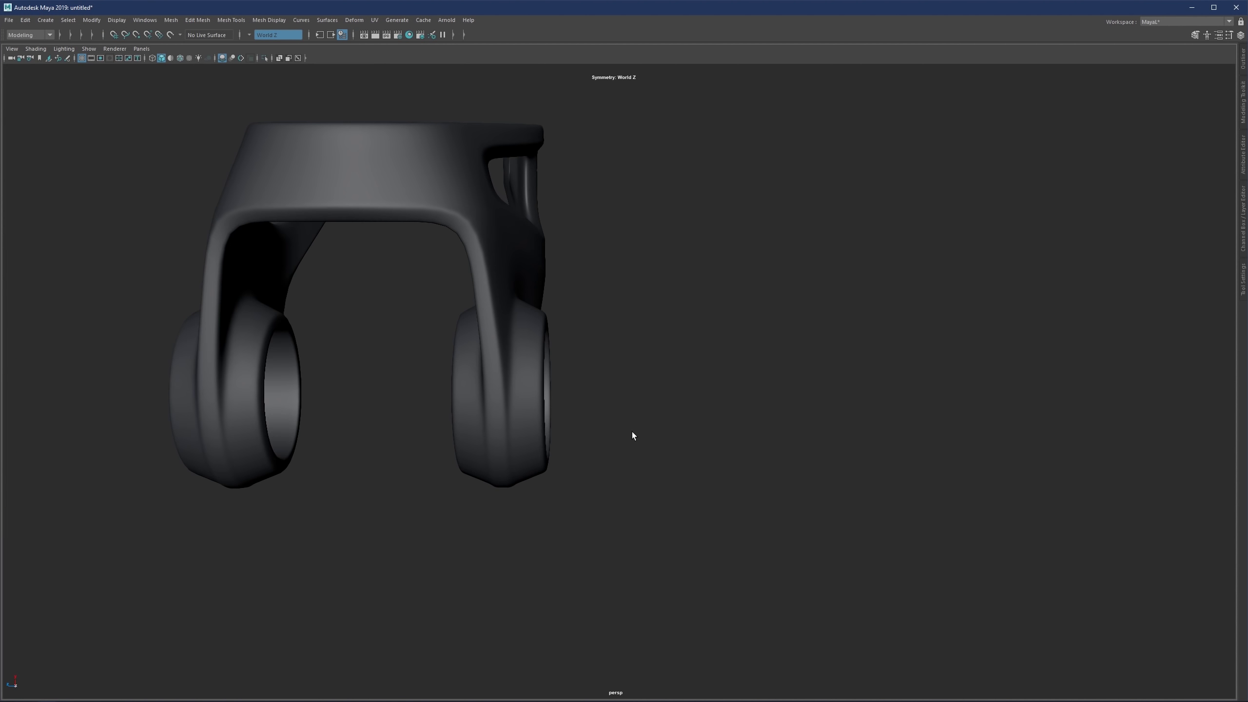
pyautogui.moveTo(632, 432)
pyautogui.keyDown('alt'); pyautogui.mouseDown()
pyautogui.moveTo(536, 361)
pyautogui.moveTo(480, 363)
pyautogui.mouseUp(); pyautogui.keyUp('alt')
pyautogui.scroll(-3, 575, 387)
pyautogui.scroll(3, 732, 385)
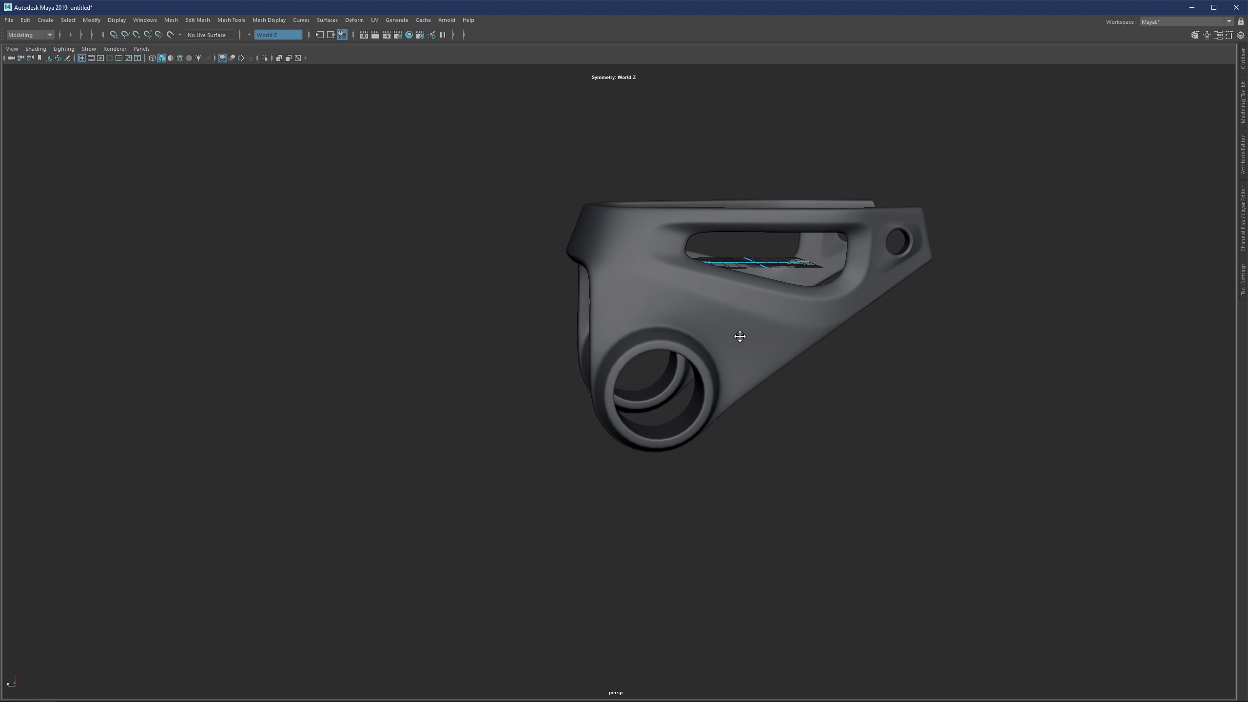
pyautogui.scroll(2, 642, 397)
pyautogui.keyDown('alt'); pyautogui.moveTo(738, 335); pyautogui.dragTo(570, 349, button='middle'); pyautogui.keyUp('alt')
pyautogui.click(642, 397)
pyautogui.press('1')
pyautogui.scroll(-1, 682, 400)
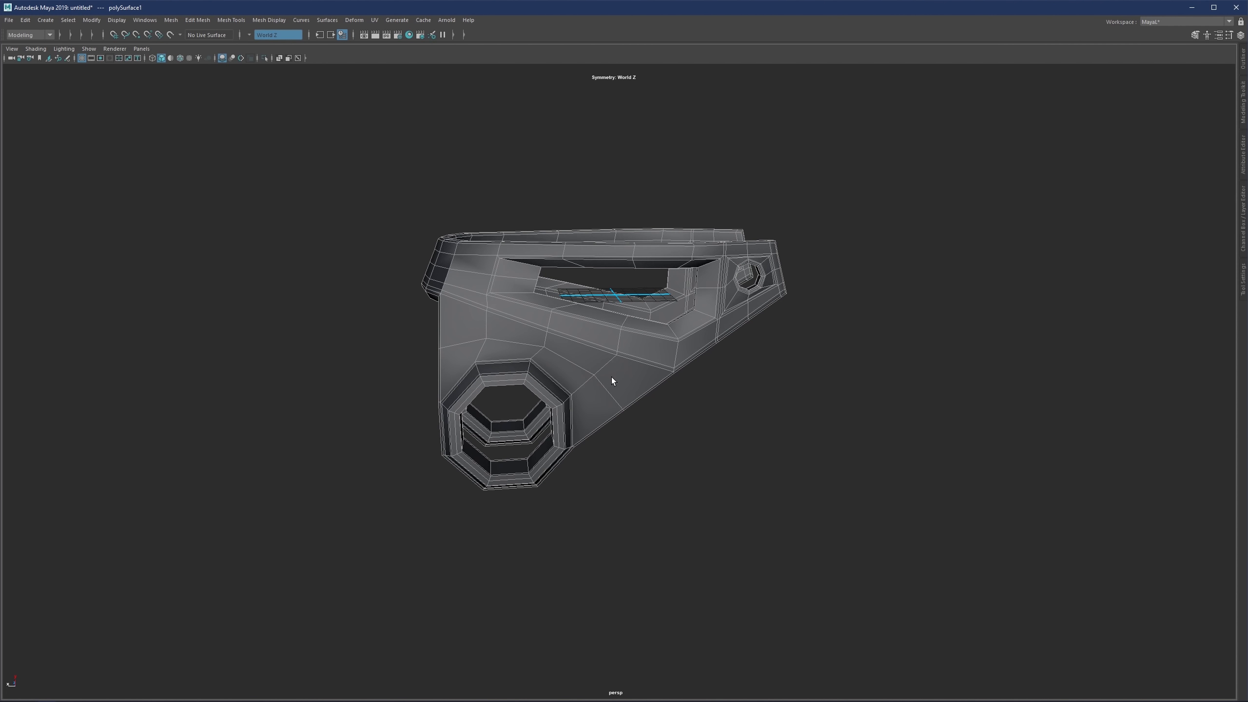
pyautogui.keyDown('alt'); pyautogui.moveTo(612, 377); pyautogui.dragTo(566, 338); pyautogui.keyUp('alt')
pyautogui.press('3')
pyautogui.click(642, 399)
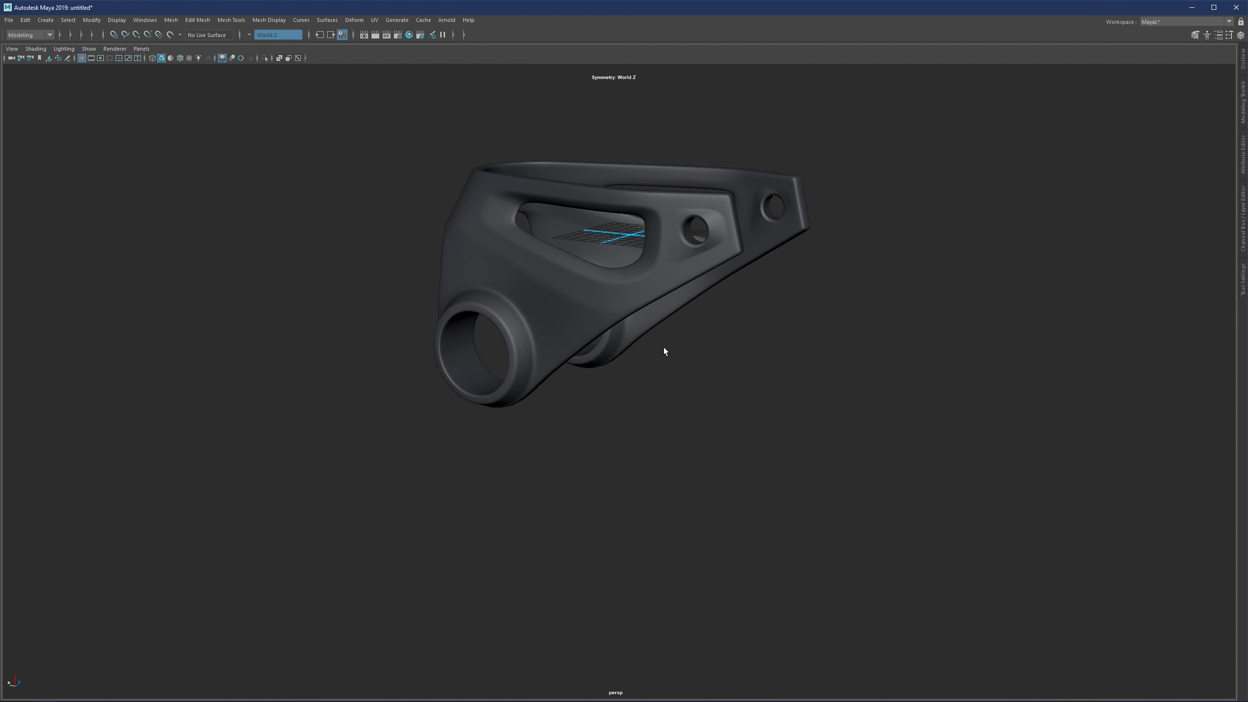
pyautogui.moveTo(663, 349)
pyautogui.keyDown('alt'); pyautogui.mouseDown()
pyautogui.moveTo(546, 279)
pyautogui.moveTo(639, 302)
pyautogui.moveTo(619, 272)
pyautogui.moveTo(588, 274)
pyautogui.moveTo(731, 338)
pyautogui.moveTo(670, 332)
pyautogui.mouseUp(); pyautogui.keyUp('alt')
pyautogui.click(608, 301)
pyautogui.press('1')
pyautogui.press('3')
pyautogui.scroll(-2, 670, 332)
pyautogui.keyDown('alt'); pyautogui.moveTo(694, 302); pyautogui.dragTo(650, 273, button='middle'); pyautogui.keyUp('alt')
pyautogui.press('1')
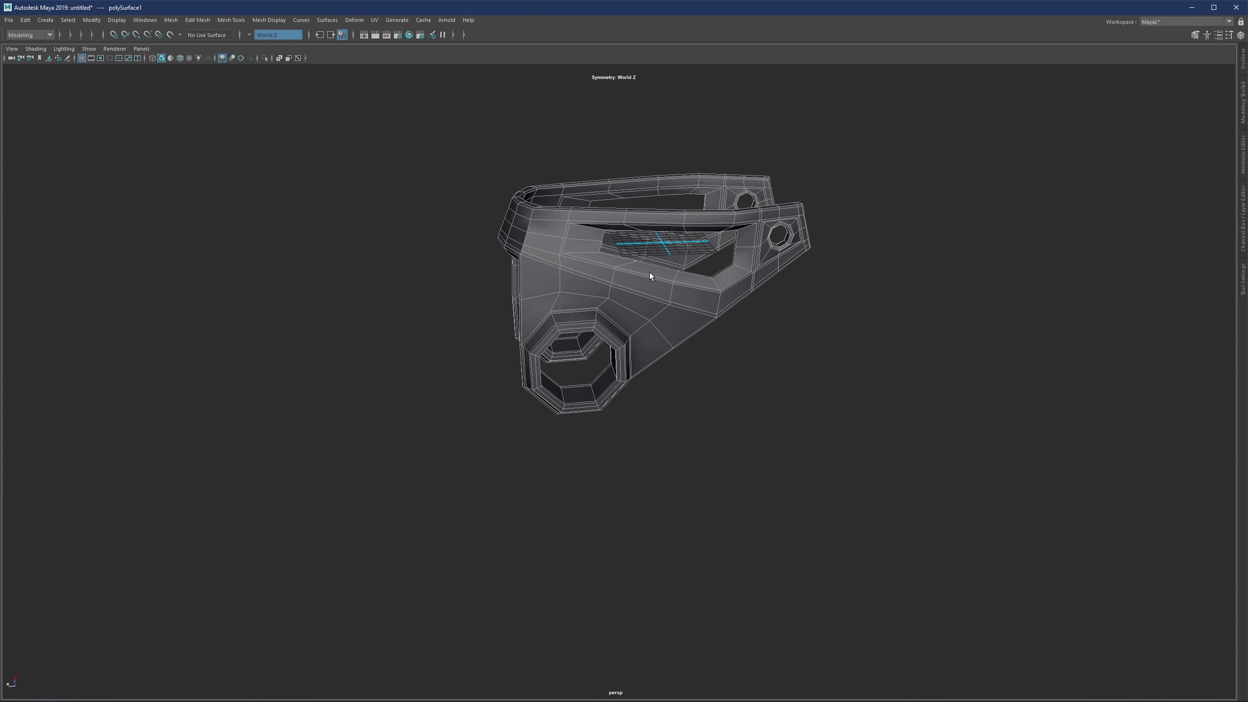
# Step: Duplicate the mask, hide the duplicate as a backup, and select the remaining mask
pyautogui.scroll(1, 651, 274)
pyautogui.moveTo(650, 273); pyautogui.dragTo(663, 282, button='right')
pyautogui.doubleClick(664, 282)
pyautogui.moveTo(691, 329); pyautogui.dragTo(718, 308, button='right')
pyautogui.keyDown('alt'); pyautogui.moveTo(718, 309); pyautogui.dragTo(536, 333); pyautogui.keyUp('alt')
pyautogui.click(606, 282)
pyautogui.hotkey('ctrl', 'd')
pyautogui.scroll(1, 475, 400)
pyautogui.hotkey('ctrl', 'h')
pyautogui.click(582, 287)
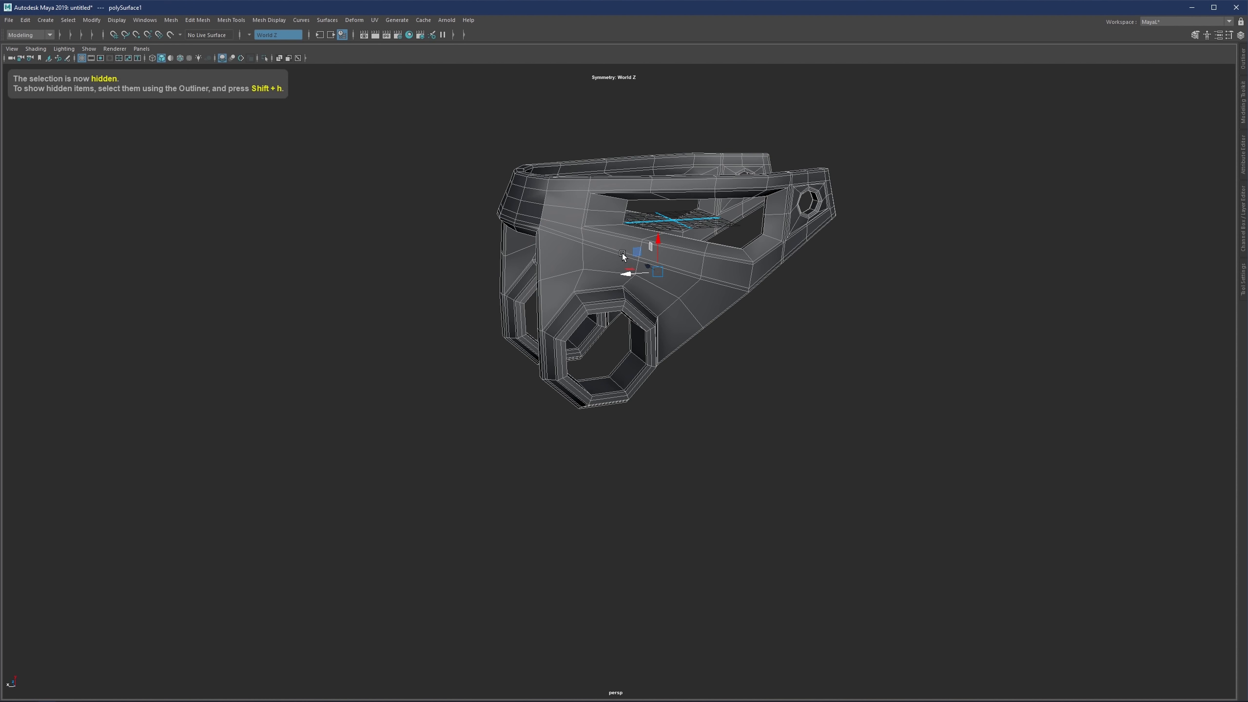
# Step: Check the remaining mask in smoothed display and look over its low-poly faces around the long side windows
pyautogui.press('f')
pyautogui.press('3')
pyautogui.click(733, 451)
pyautogui.keyDown('alt'); pyautogui.moveTo(700, 385); pyautogui.dragTo(643, 375); pyautogui.keyUp('alt')
pyautogui.click(618, 386)
pyautogui.keyDown('alt'); pyautogui.moveTo(619, 386); pyautogui.dragTo(634, 338, button='middle'); pyautogui.keyUp('alt')
pyautogui.keyDown('alt'); pyautogui.moveTo(648, 339); pyautogui.dragTo(617, 361); pyautogui.keyUp('alt')
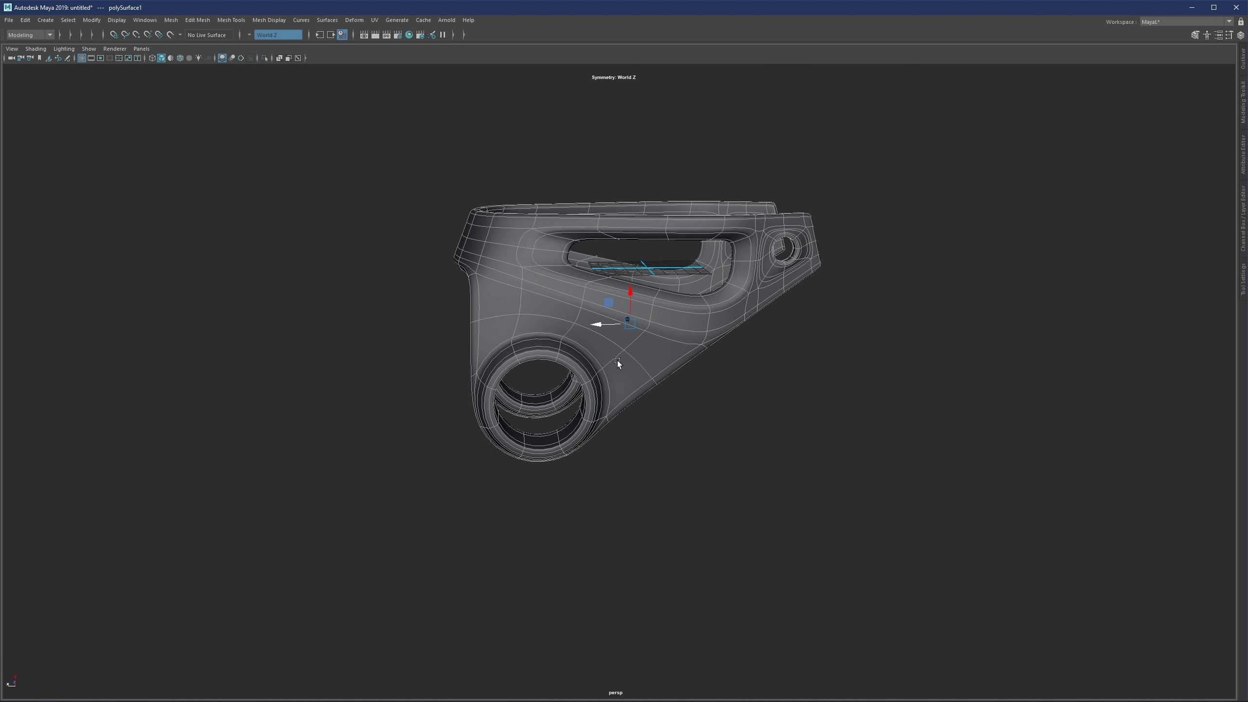
pyautogui.scroll(2, 620, 365)
pyautogui.press('1')
pyautogui.moveTo(649, 308)
pyautogui.keyDown('alt'); pyautogui.mouseDown()
pyautogui.moveTo(669, 327)
pyautogui.moveTo(619, 307)
pyautogui.moveTo(642, 300)
pyautogui.mouseUp(); pyautogui.keyUp('alt')
pyautogui.moveTo(642, 298); pyautogui.dragTo(634, 312, button='right')
pyautogui.doubleClick(634, 312)
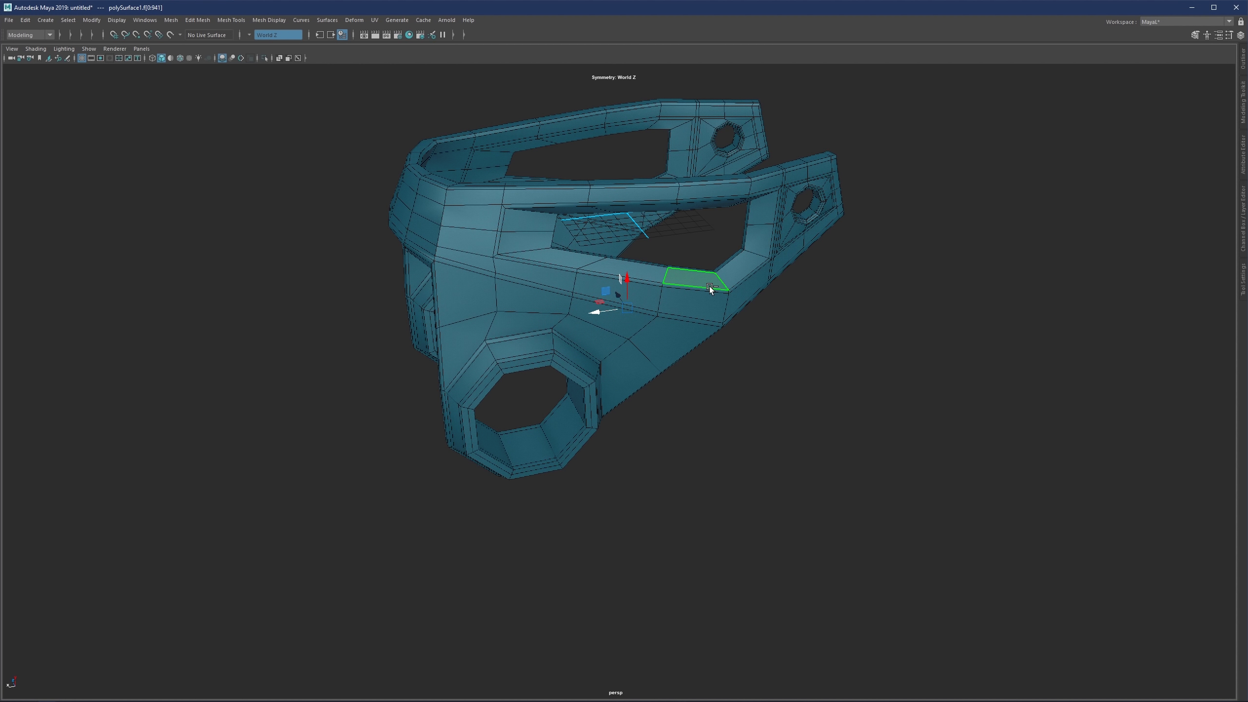
pyautogui.click(773, 334)
# Step: Bevel the inner border edge loops of both long side windows and preview the result smoothed
pyautogui.scroll(5, 671, 366)
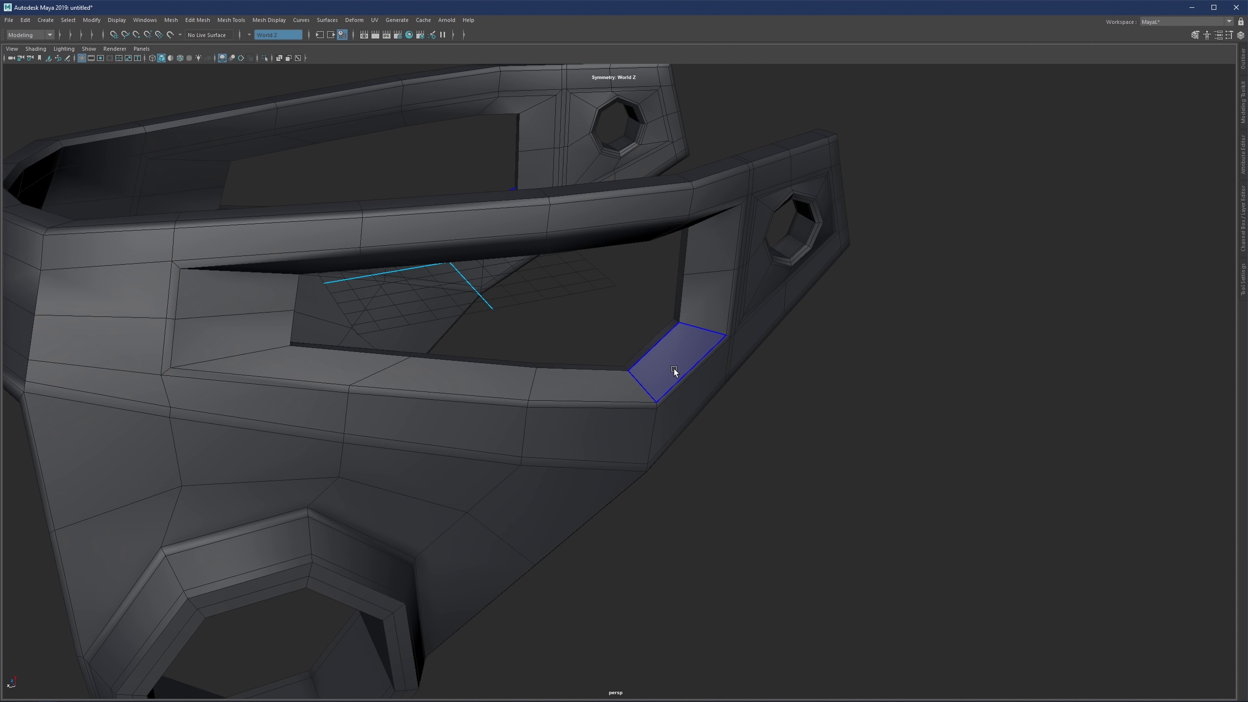
pyautogui.doubleClick(284, 347)
pyautogui.keyDown('alt'); pyautogui.moveTo(311, 345); pyautogui.dragTo(254, 357); pyautogui.keyUp('alt')
pyautogui.keyDown('ctrl'); pyautogui.click(334, 359); pyautogui.keyUp('ctrl')
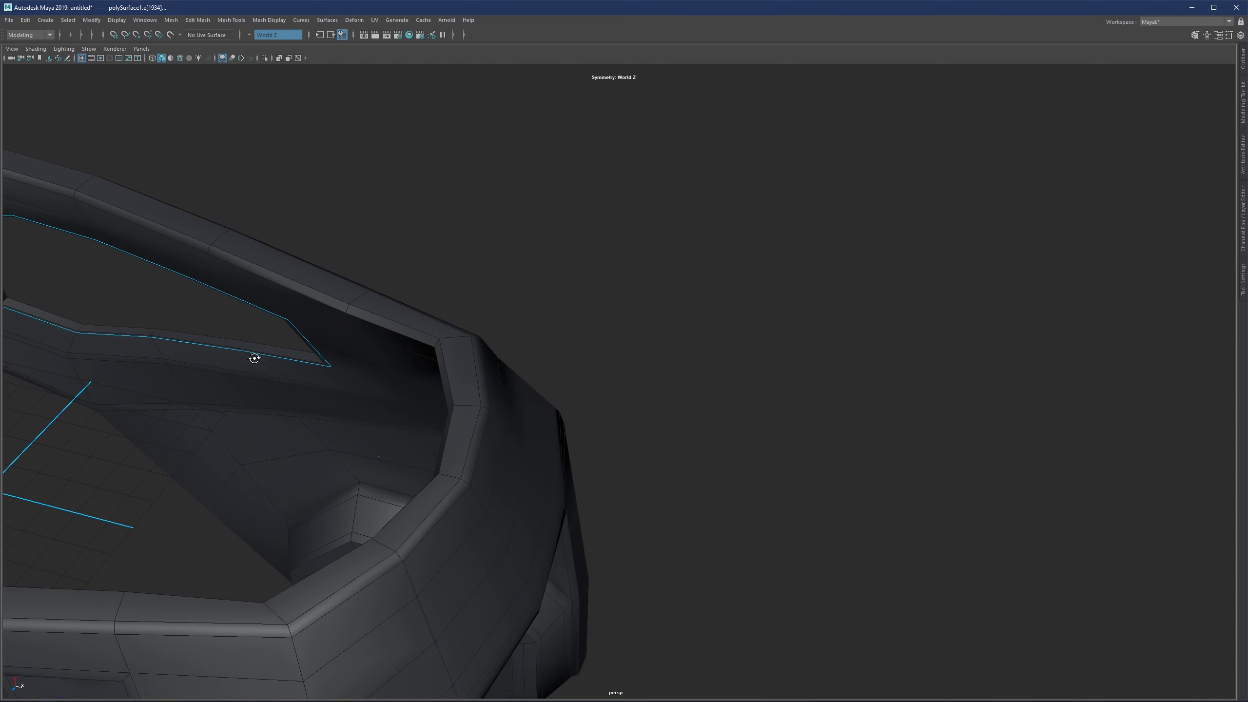
pyautogui.press('3')
pyautogui.click(507, 318)
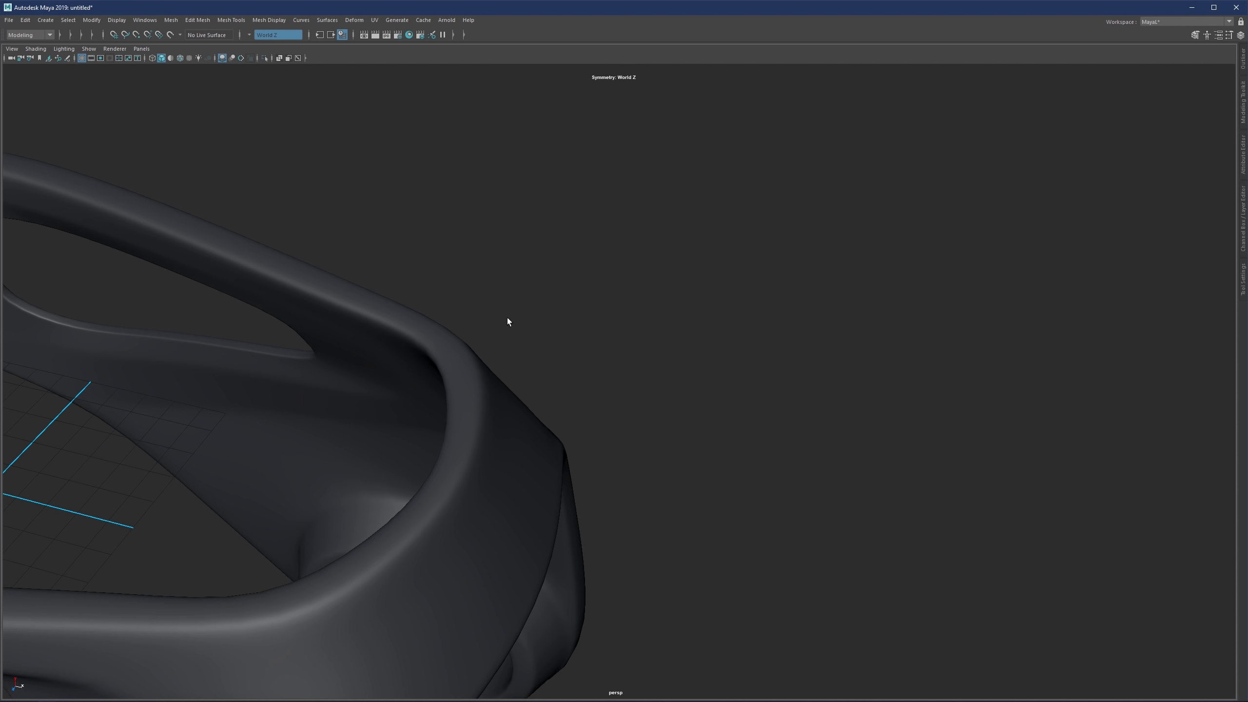
# Step: Select all faces of the mask and apply Smooth to subdivide the mesh
pyautogui.keyDown('alt'); pyautogui.moveTo(507, 318); pyautogui.dragTo(314, 362); pyautogui.keyUp('alt')
pyautogui.scroll(-3, 667, 457)
pyautogui.keyDown('alt'); pyautogui.moveTo(667, 457); pyautogui.dragTo(599, 291, button='middle'); pyautogui.keyUp('alt')
pyautogui.keyDown('alt'); pyautogui.moveTo(600, 291); pyautogui.dragTo(556, 293); pyautogui.keyUp('alt')
pyautogui.scroll(-1, 604, 293)
pyautogui.press('F11')
pyautogui.doubleClick(556, 292)
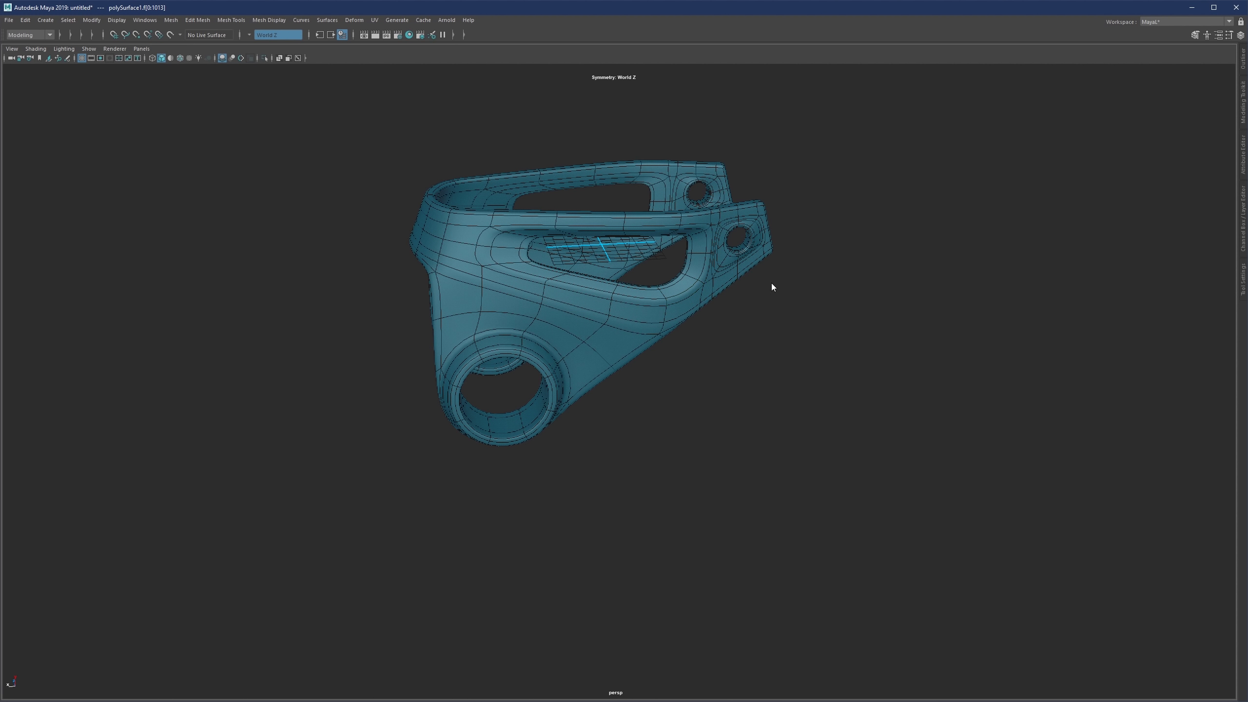
pyautogui.moveTo(772, 283)
pyautogui.keyDown('shift'); pyautogui.mouseDown(button='right')
pyautogui.moveTo(753, 344)
pyautogui.moveTo(784, 274)
pyautogui.mouseUp(button='right'); pyautogui.keyUp('shift')
pyautogui.click(747, 353)
# Step: Examine the subdivided mask's surface and wireframe density around the side windows and lower openings
pyautogui.scroll(3, 750, 334)
pyautogui.click(614, 328)
pyautogui.scroll(2, 615, 328)
pyautogui.scroll(-3, 615, 332)
pyautogui.click(733, 339)
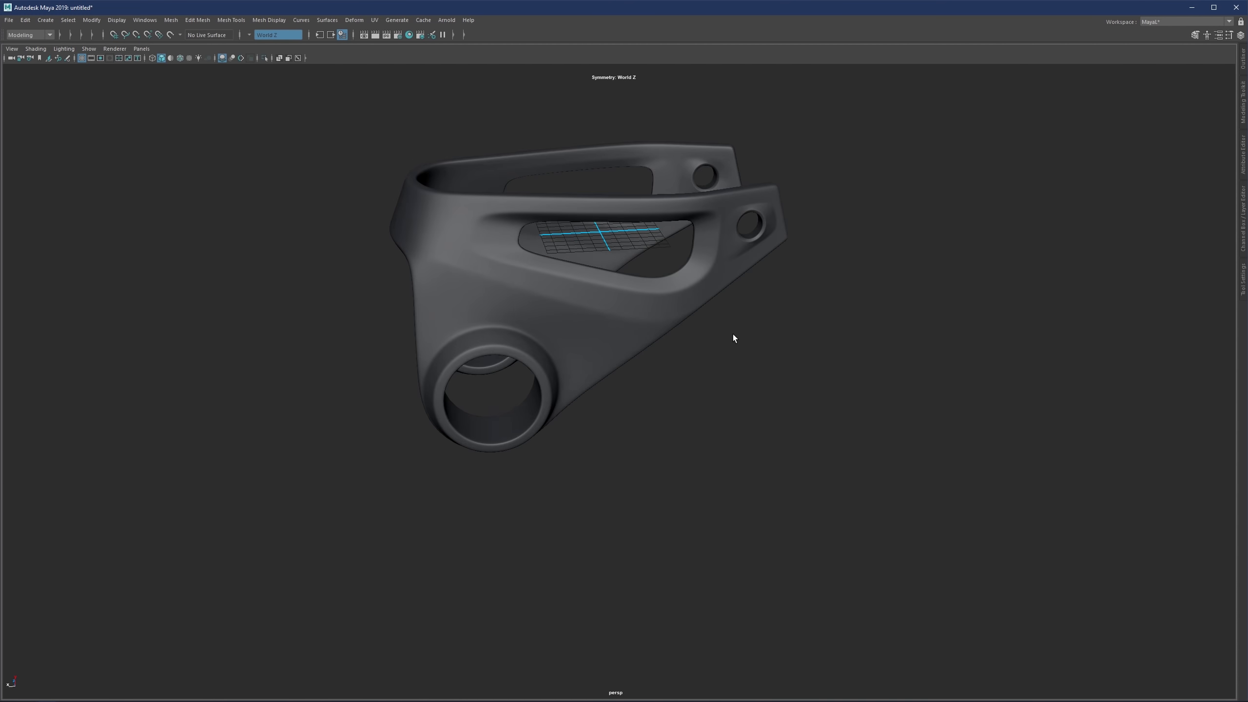
pyautogui.keyDown('alt'); pyautogui.moveTo(733, 340); pyautogui.dragTo(603, 300); pyautogui.keyUp('alt')
pyautogui.click(541, 322)
pyautogui.scroll(2, 521, 329)
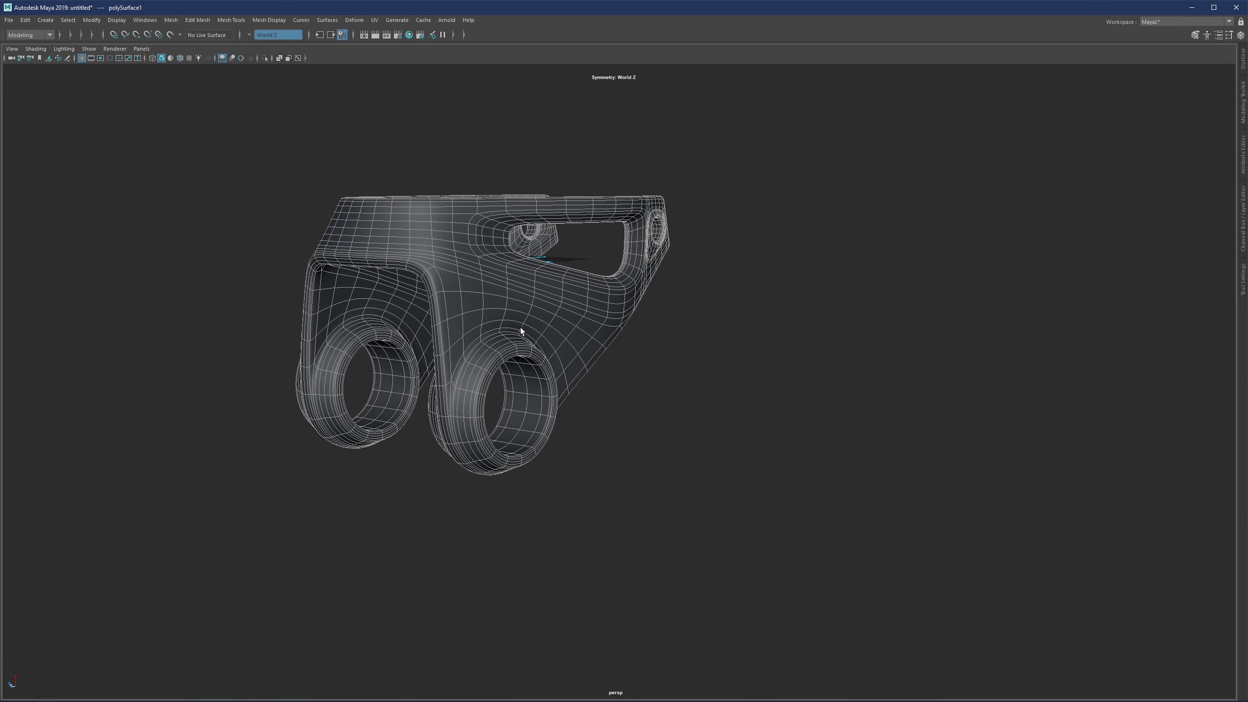
pyautogui.press('1')
pyautogui.keyDown('alt'); pyautogui.moveTo(532, 325); pyautogui.dragTo(568, 317); pyautogui.keyUp('alt')
pyautogui.scroll(-2, 541, 338)
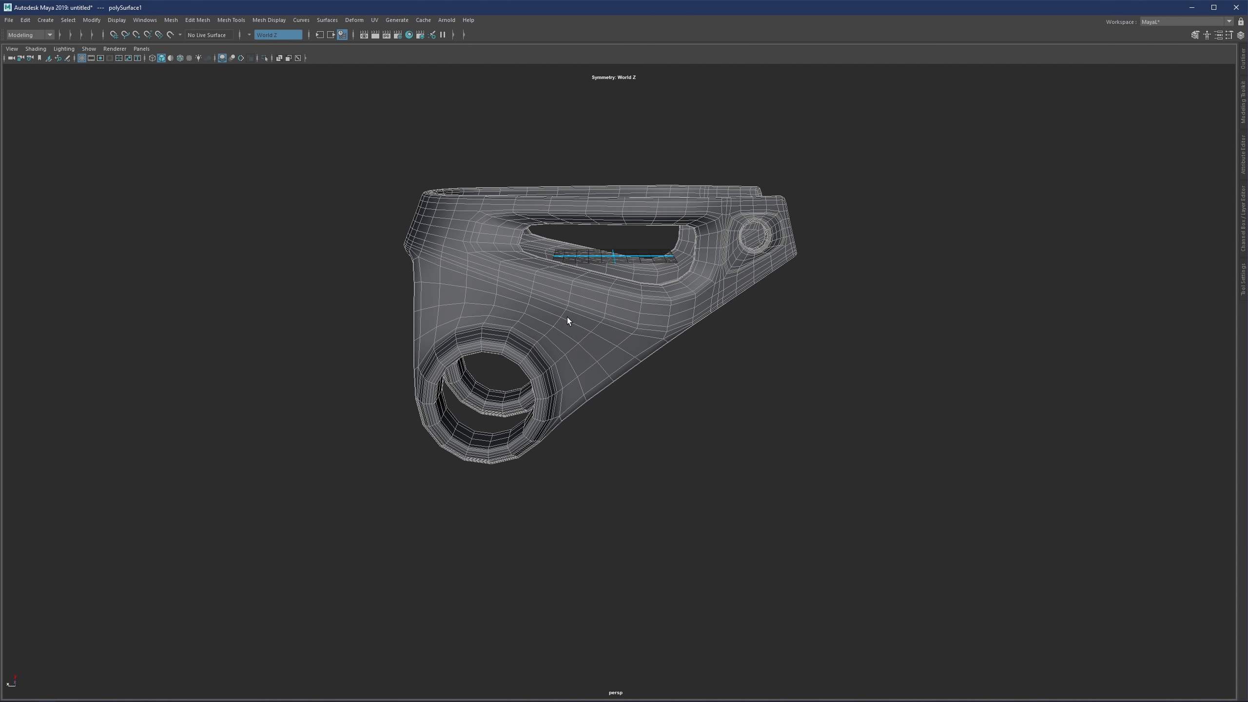
pyautogui.moveTo(635, 290)
pyautogui.keyDown('alt'); pyautogui.mouseDown()
pyautogui.moveTo(619, 279)
pyautogui.moveTo(541, 315)
pyautogui.moveTo(473, 294)
pyautogui.moveTo(553, 338)
pyautogui.moveTo(581, 337)
pyautogui.moveTo(501, 319)
pyautogui.moveTo(562, 334)
pyautogui.moveTo(637, 310)
pyautogui.mouseUp(); pyautogui.keyUp('alt')
# Step: Delete two redundant edge loops running around the inward-facing collar of the lower opening
pyautogui.press('F10')
pyautogui.scroll(2, 611, 314)
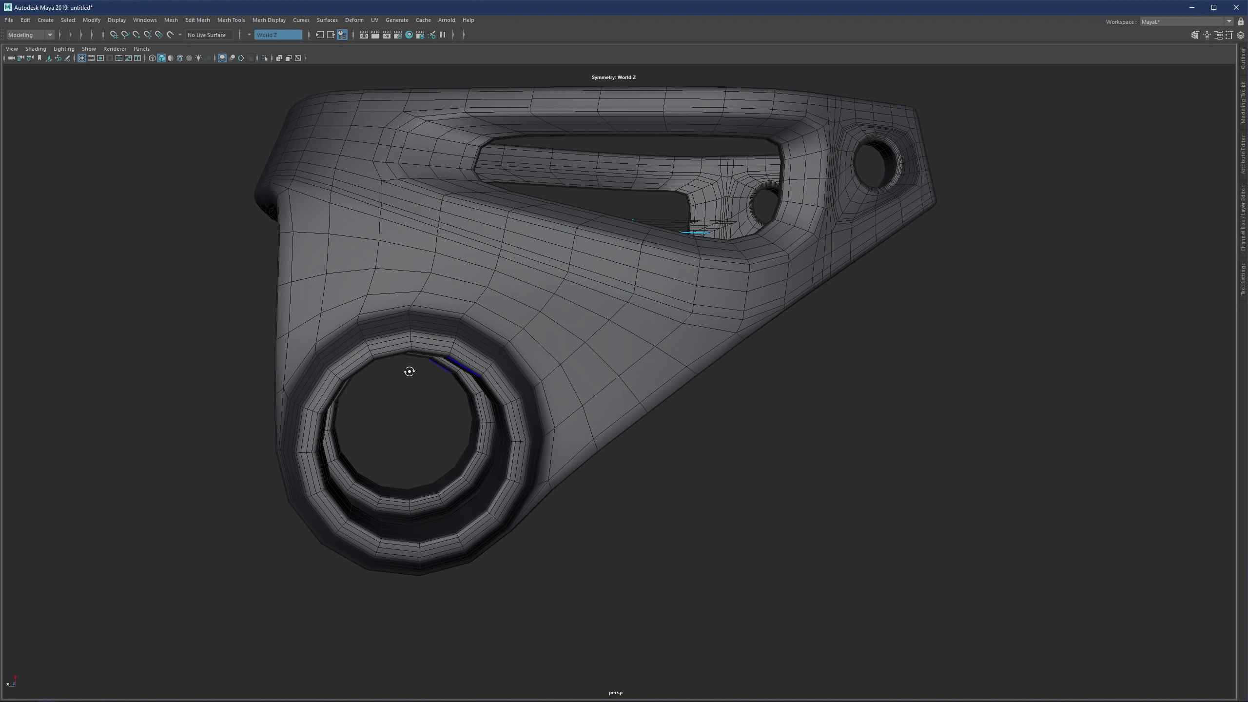
pyautogui.keyDown('alt'); pyautogui.moveTo(409, 371); pyautogui.dragTo(456, 329); pyautogui.keyUp('alt')
pyautogui.doubleClick(476, 326)
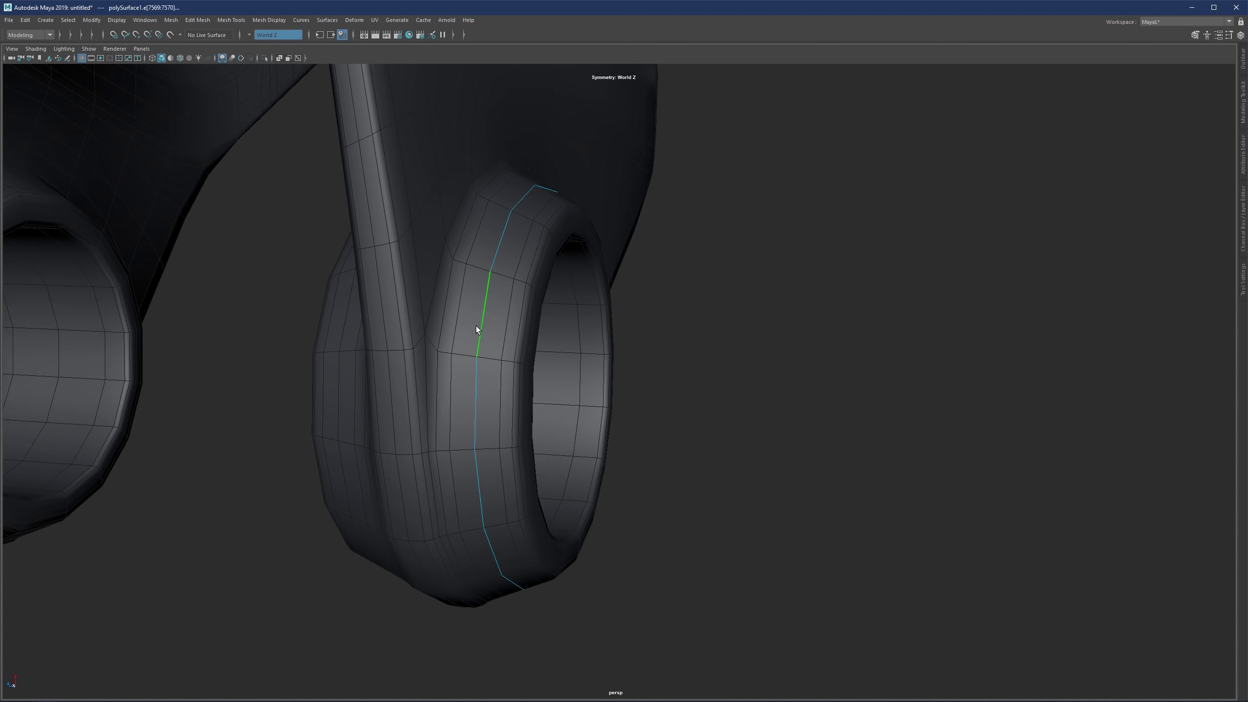
pyautogui.keyDown('shift'); pyautogui.doubleClick(504, 327); pyautogui.keyUp('shift')
pyautogui.hotkey('ctrl', 'Delete')
# Step: Delete the extra edge loops around the outward-facing collar of the lower opening
pyautogui.keyDown('alt'); pyautogui.moveTo(330, 368); pyautogui.dragTo(351, 364); pyautogui.keyUp('alt')
pyautogui.doubleClick(351, 363)
pyautogui.keyDown('shift'); pyautogui.doubleClick(325, 375); pyautogui.keyUp('shift')
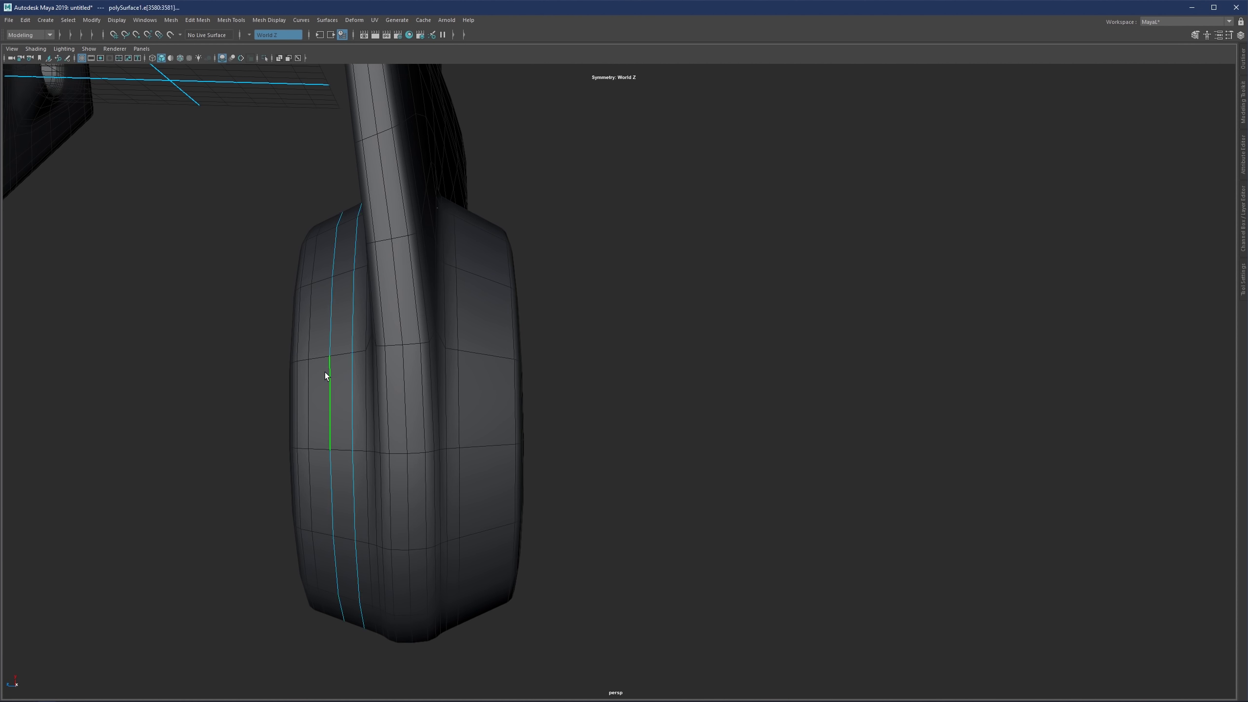
pyautogui.doubleClick(312, 375)
pyautogui.keyDown('shift'); pyautogui.doubleClick(330, 376); pyautogui.keyUp('shift')
pyautogui.hotkey('ctrl', 'Delete')
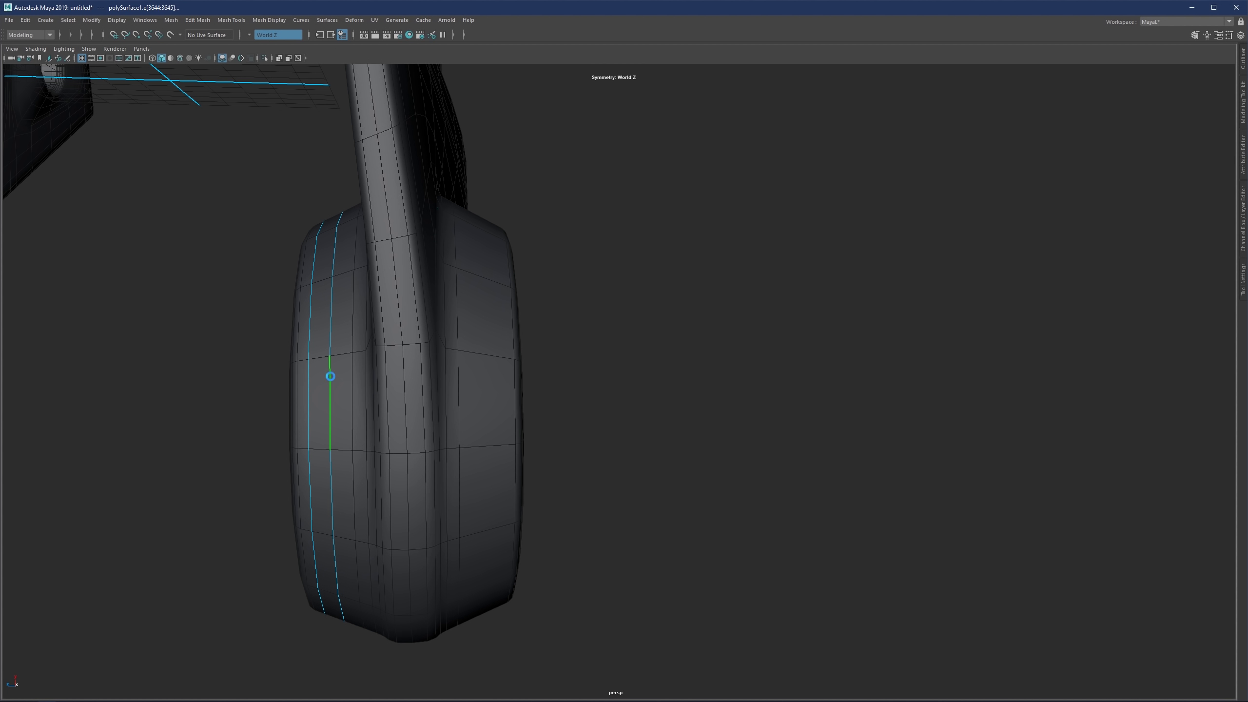
# Step: Select and delete the surplus edge loops on one rim face of the lower opening
pyautogui.keyDown('alt'); pyautogui.moveTo(337, 375); pyautogui.dragTo(422, 352); pyautogui.keyUp('alt')
pyautogui.click(414, 318)
pyautogui.doubleClick(410, 318)
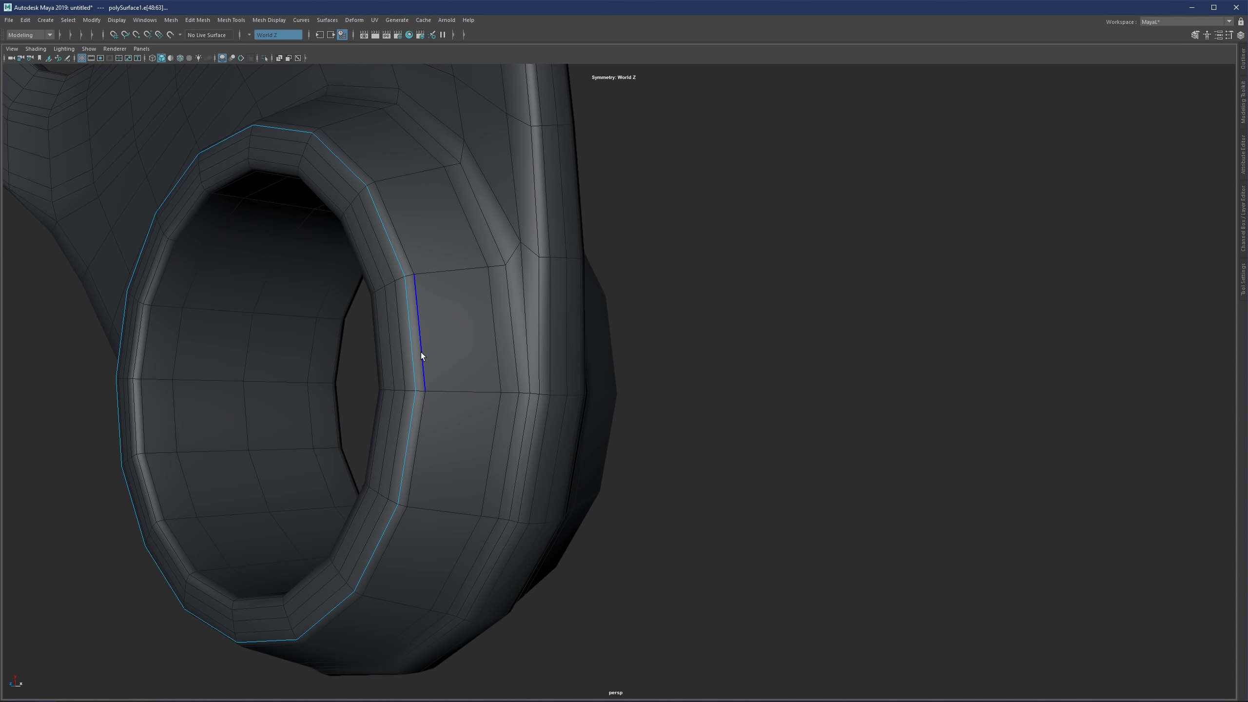
pyautogui.doubleClick(420, 350)
pyautogui.keyDown('shift'); pyautogui.doubleClick(402, 351); pyautogui.keyUp('shift')
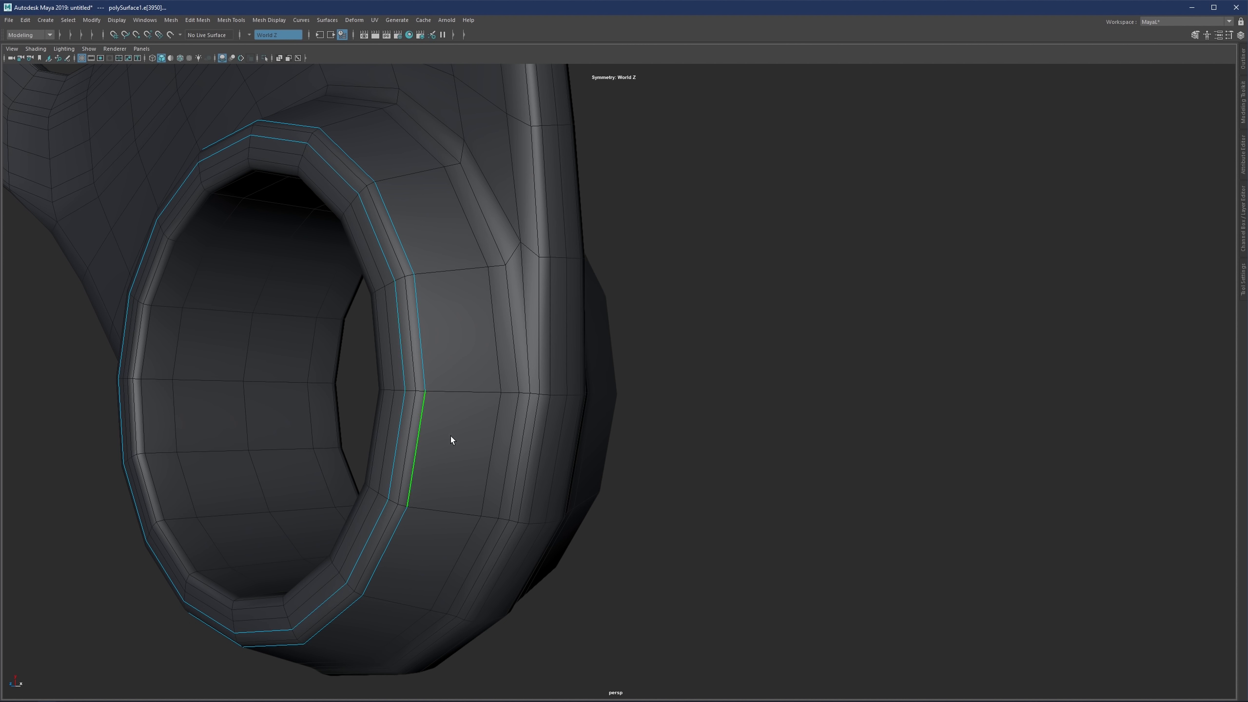
pyautogui.click(391, 339)
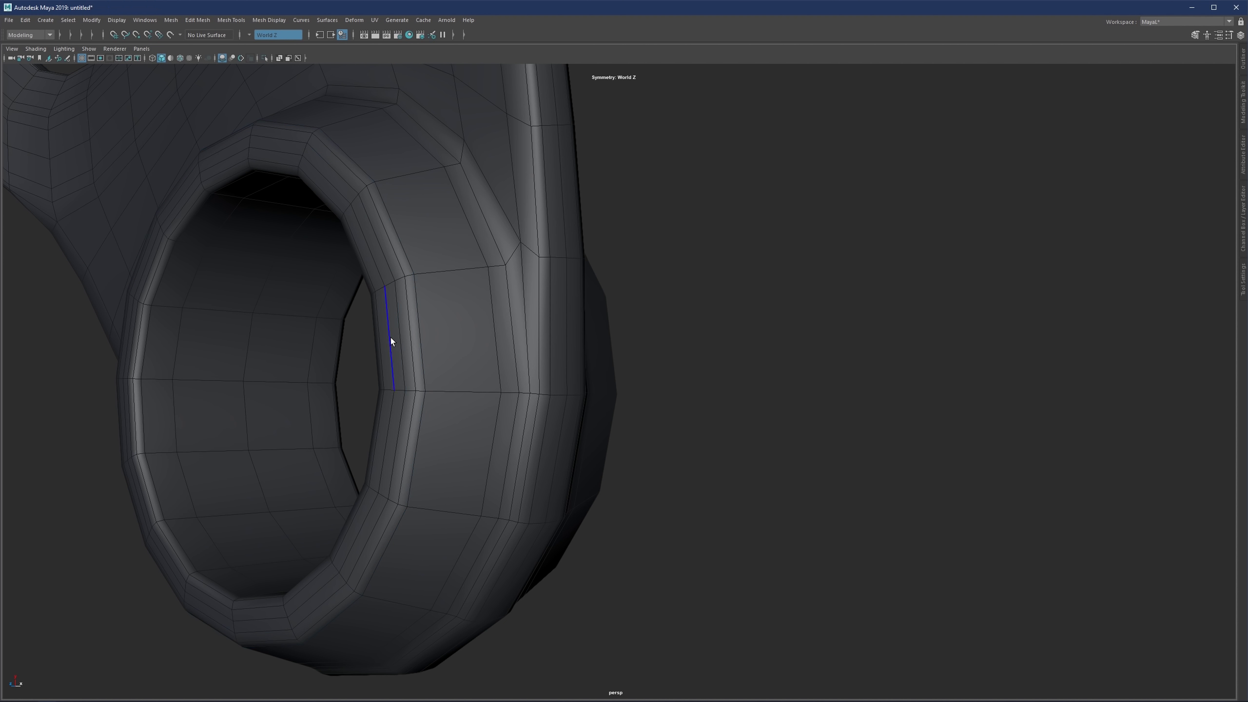
pyautogui.doubleClick(390, 338)
pyautogui.hotkey('ctrl', 'Delete')
# Step: Delete the extra edge loop on the opposite rim face of the lower opening and check the smoothed shape
pyautogui.press('3')
pyautogui.keyDown('alt'); pyautogui.moveTo(457, 339); pyautogui.dragTo(319, 361); pyautogui.keyUp('alt')
pyautogui.keyDown('alt'); pyautogui.moveTo(588, 366); pyautogui.dragTo(521, 338, button='middle'); pyautogui.keyUp('alt')
pyautogui.press('1')
pyautogui.doubleClick(527, 335)
pyautogui.hotkey('ctrl', 'Delete')
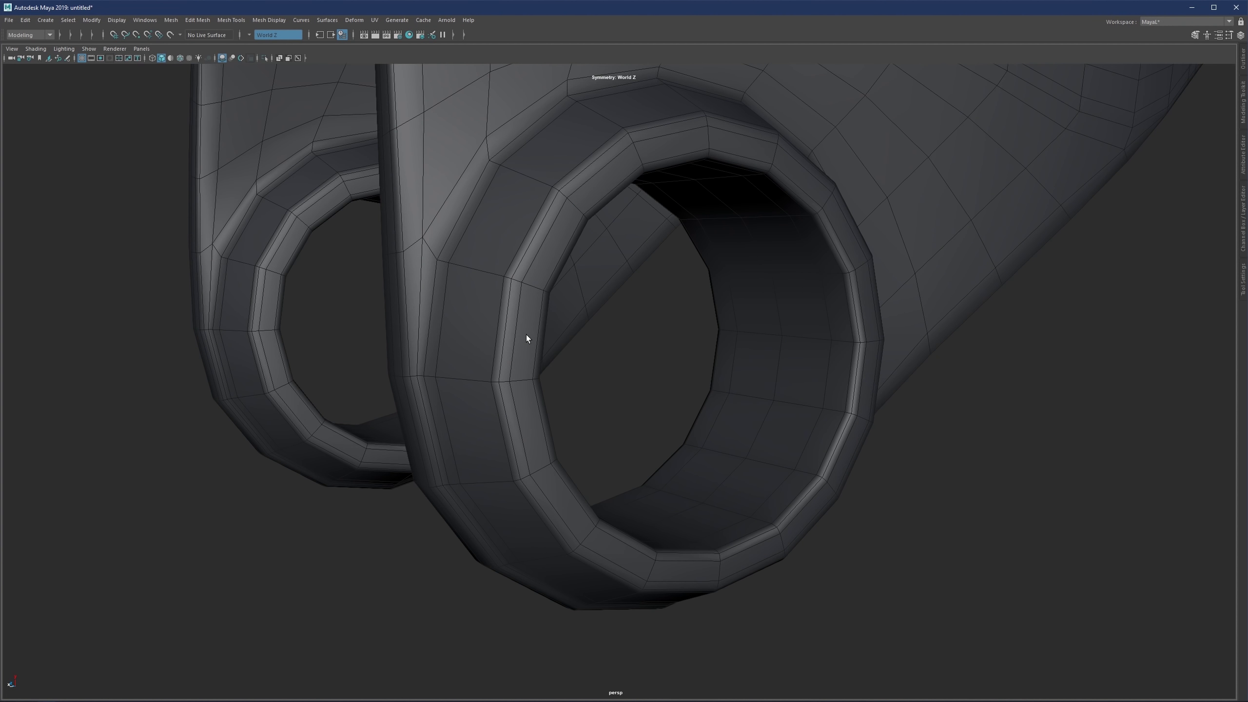
pyautogui.scroll(-5, 532, 310)
pyautogui.press('3')
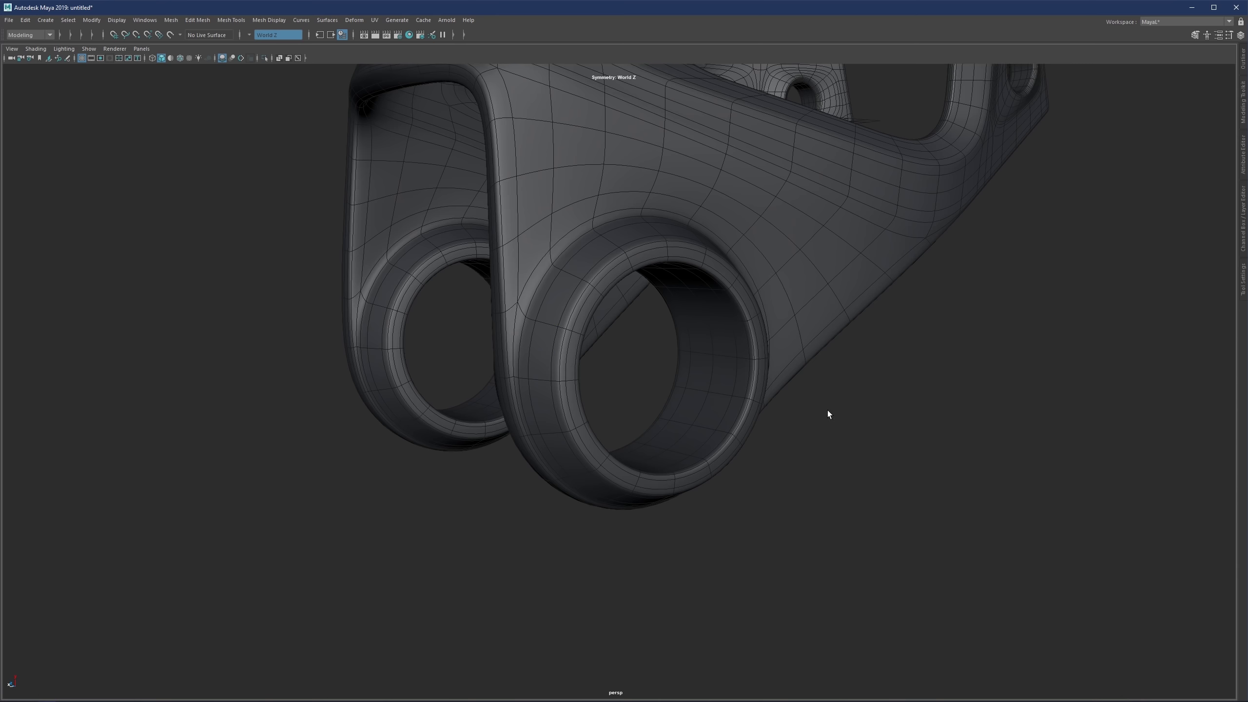
pyautogui.keyDown('alt'); pyautogui.moveTo(827, 410); pyautogui.dragTo(590, 340, button='right'); pyautogui.keyUp('alt')
pyautogui.click(684, 248)
pyautogui.press('1')
pyautogui.keyDown('alt'); pyautogui.moveTo(684, 247); pyautogui.dragTo(653, 279, button='middle'); pyautogui.keyUp('alt')
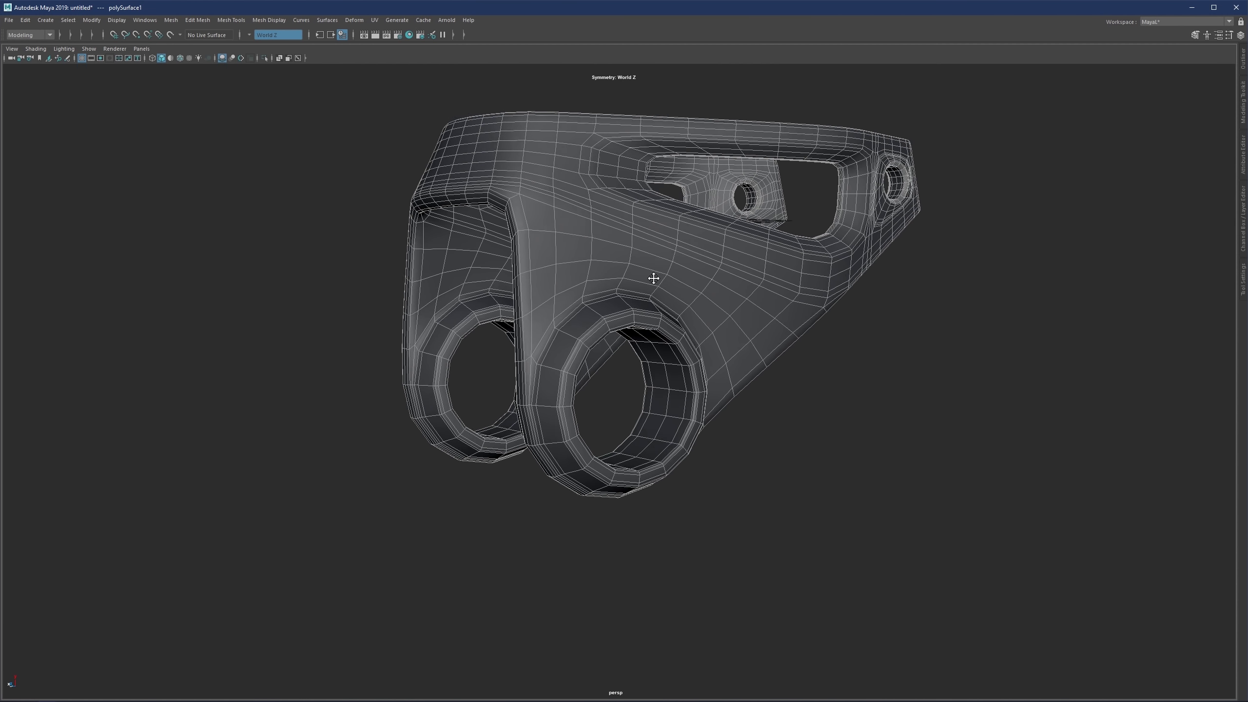
# Step: Delete the tightly spaced surplus edge loops along the inner edge of the long side window
pyautogui.keyDown('alt'); pyautogui.moveTo(654, 279); pyautogui.dragTo(577, 324); pyautogui.keyUp('alt')
pyautogui.keyDown('alt'); pyautogui.moveTo(577, 324); pyautogui.dragTo(875, 245, button='right'); pyautogui.keyUp('alt')
pyautogui.keyDown('alt'); pyautogui.moveTo(875, 246); pyautogui.dragTo(686, 283, button='middle'); pyautogui.keyUp('alt')
pyautogui.keyDown('alt'); pyautogui.moveTo(686, 282); pyautogui.dragTo(751, 313); pyautogui.keyUp('alt')
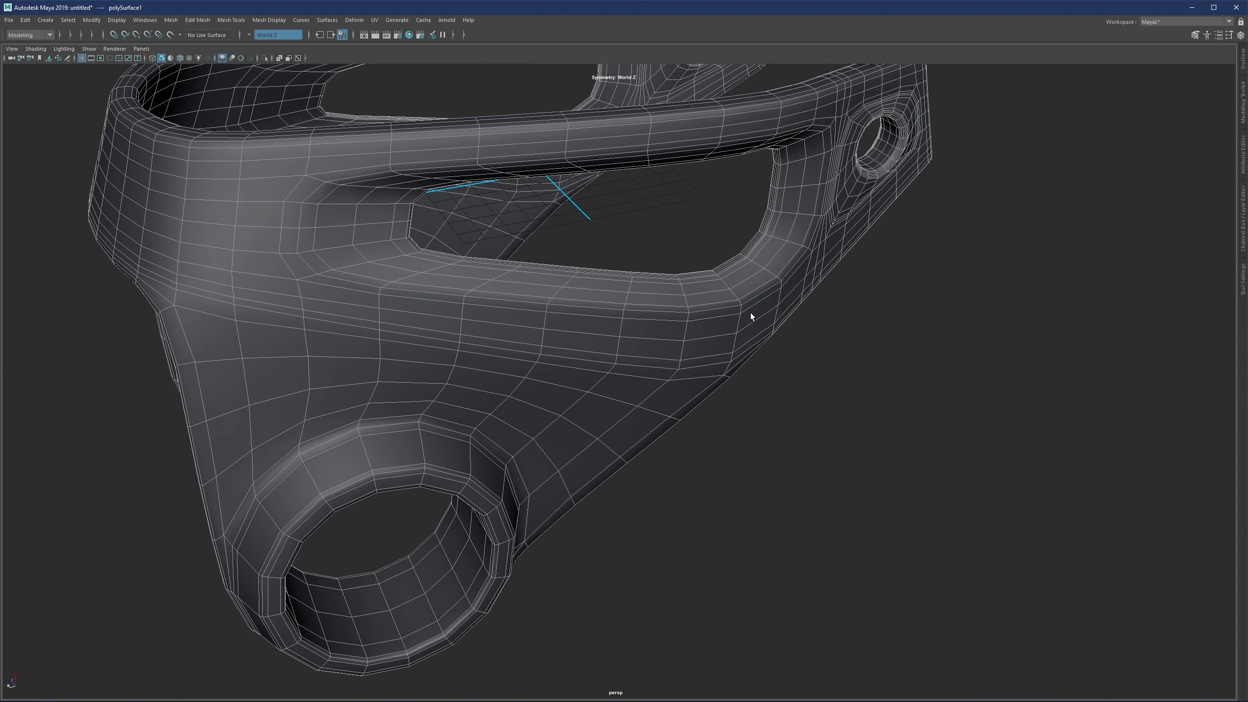
pyautogui.scroll(10, 749, 295)
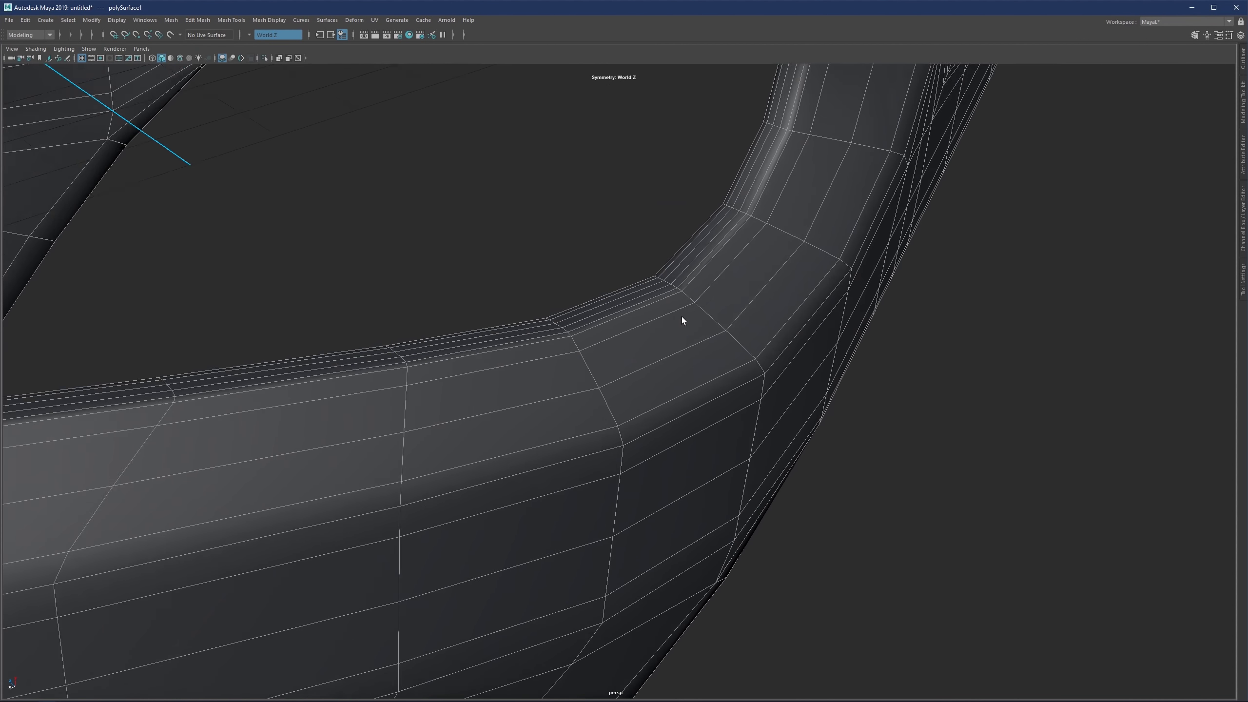
pyautogui.scroll(1, 682, 316)
pyautogui.moveTo(682, 316); pyautogui.dragTo(689, 274, button='right')
pyautogui.moveTo(689, 273)
pyautogui.keyDown('alt'); pyautogui.mouseDown()
pyautogui.moveTo(658, 256)
pyautogui.moveTo(677, 272)
pyautogui.mouseUp(); pyautogui.keyUp('alt')
pyautogui.doubleClick(677, 268)
pyautogui.keyDown('shift'); pyautogui.doubleClick(673, 257); pyautogui.keyUp('shift')
pyautogui.press('Delete')
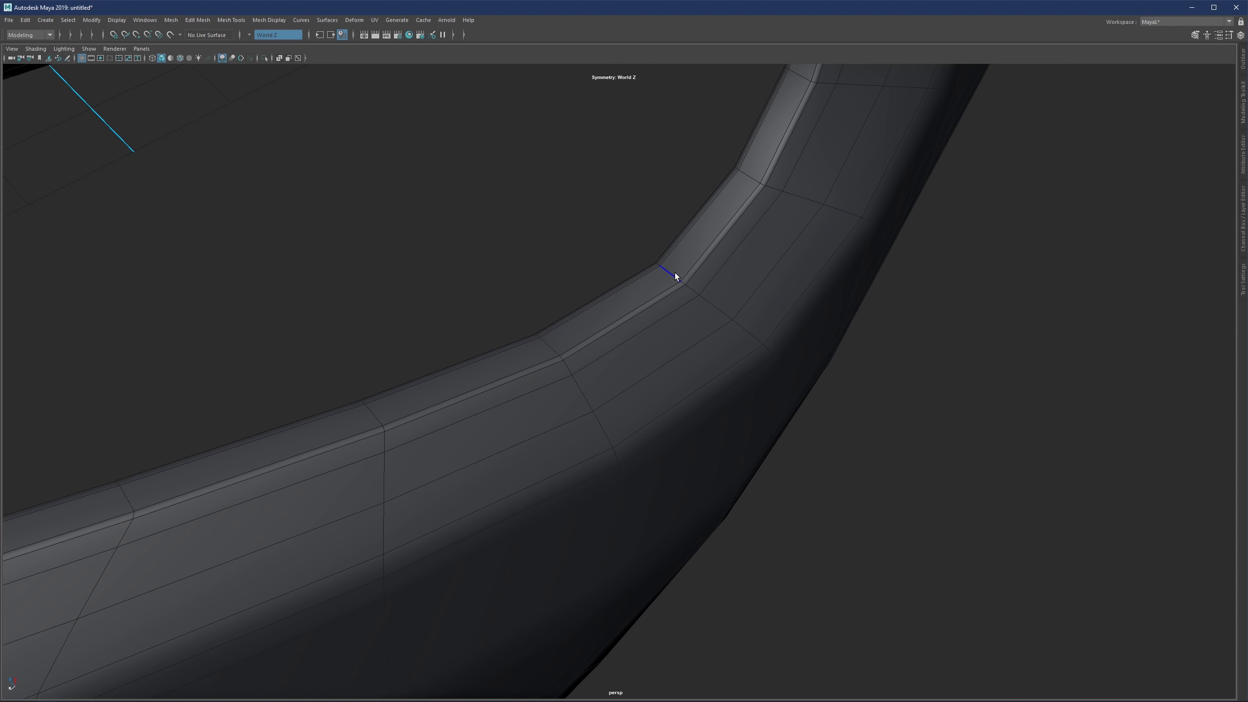
# Step: Insert an edge loop along the long side window's inner wall with the Multi-Cut tool
pyautogui.hotkey('ctrl', 'shift', 'x')
pyautogui.keyDown('alt'); pyautogui.moveTo(673, 318); pyautogui.dragTo(657, 330); pyautogui.keyUp('alt')
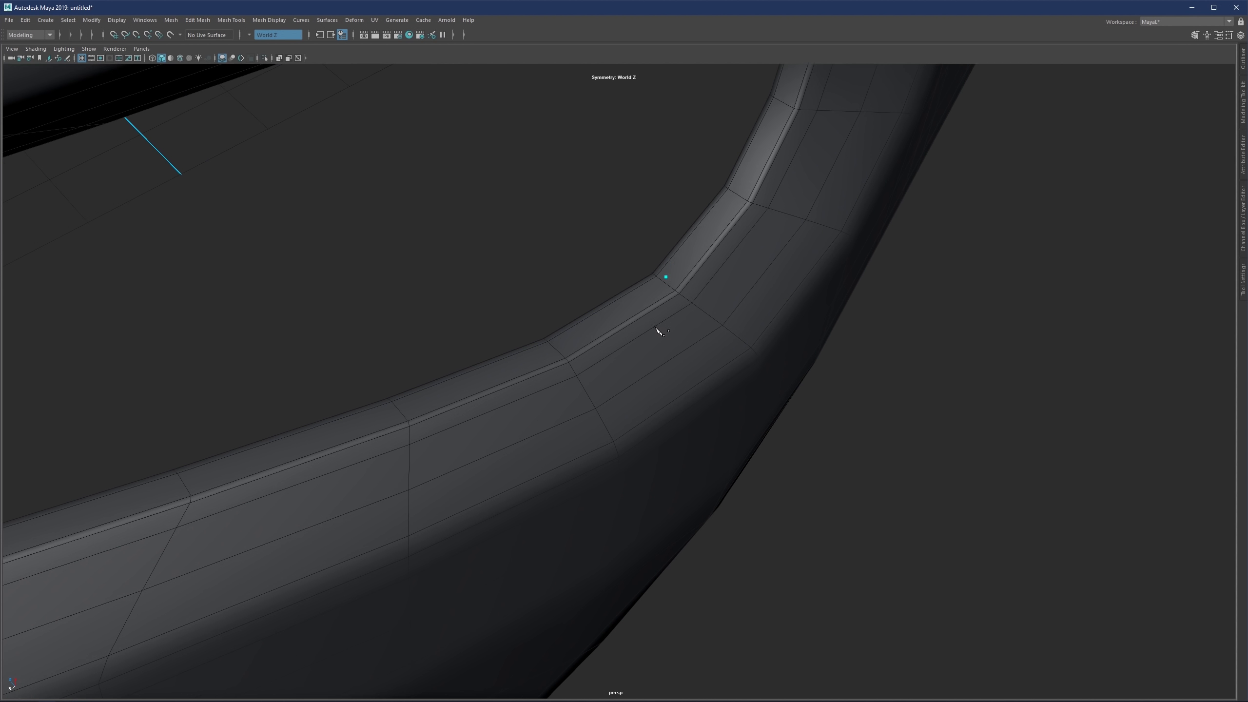
pyautogui.keyDown('ctrl'); pyautogui.click(664, 282); pyautogui.keyUp('ctrl')
pyautogui.press('q')
pyautogui.keyDown('alt'); pyautogui.moveTo(646, 324); pyautogui.dragTo(745, 290); pyautogui.keyUp('alt')
pyautogui.scroll(-4, 553, 402)
pyautogui.click(377, 480)
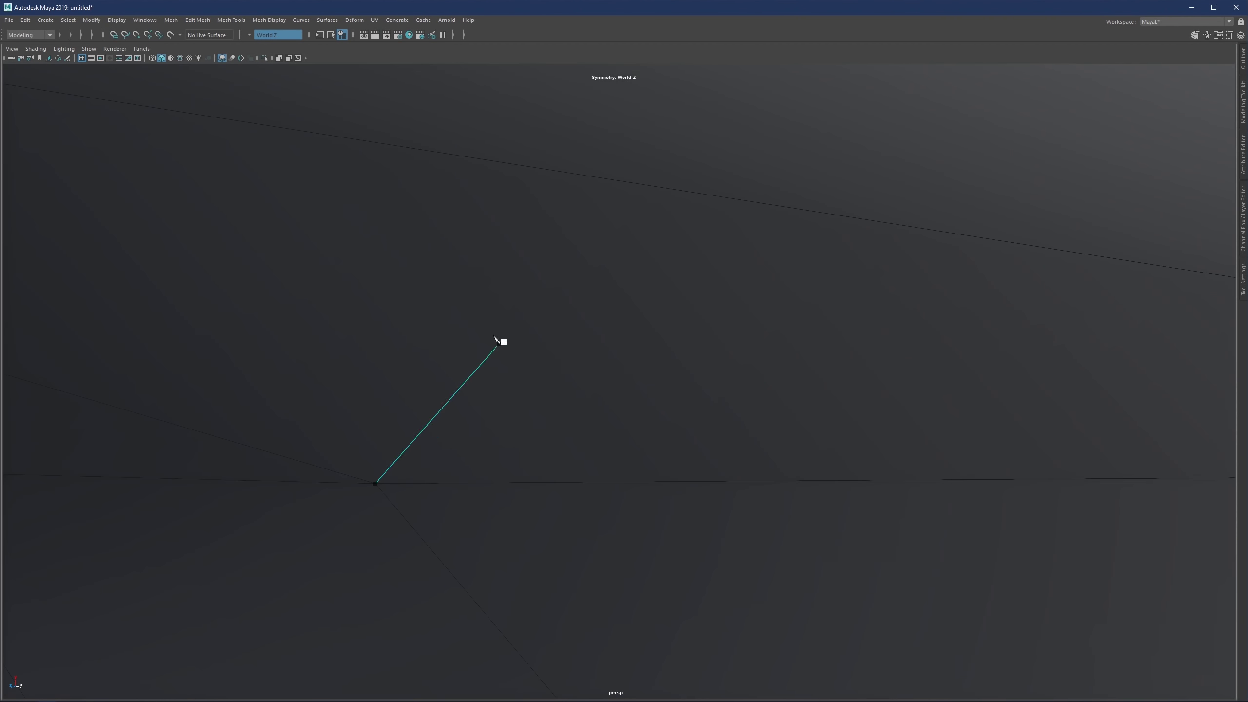
pyautogui.keyDown('alt'); pyautogui.moveTo(1131, 305); pyautogui.dragTo(211, 118, button='right'); pyautogui.keyUp('alt')
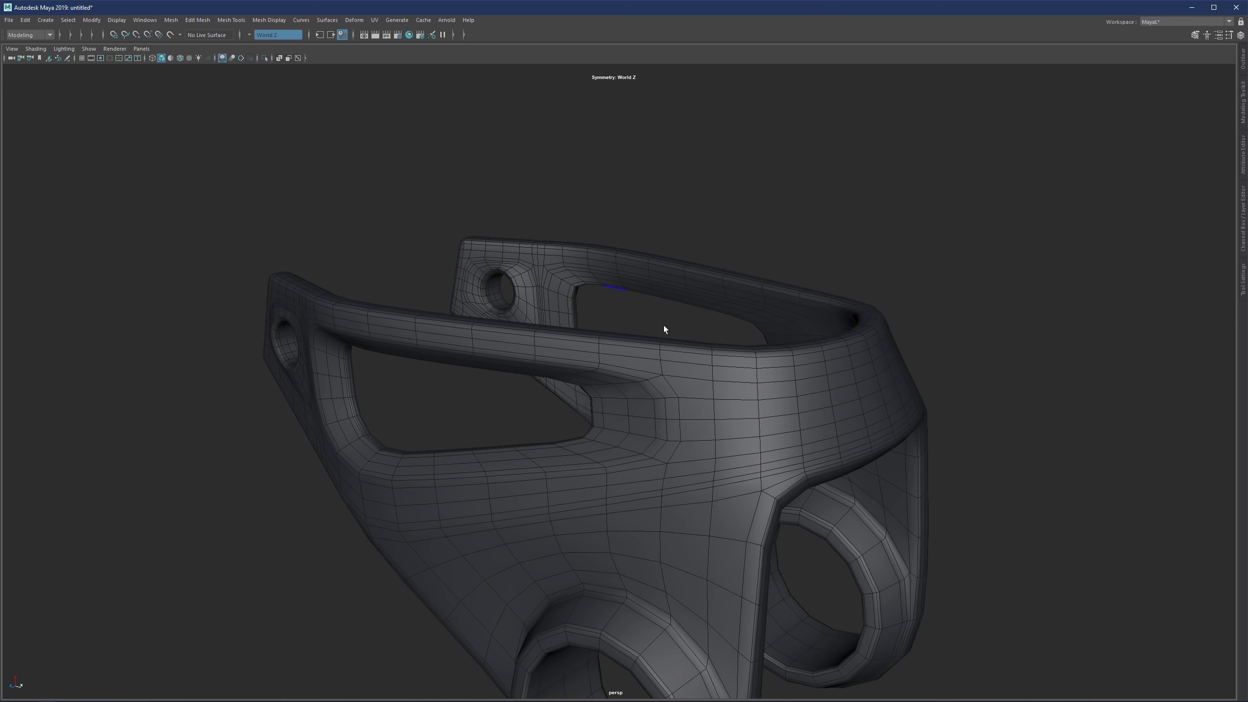
# Step: Delete the surplus edge loops running around the sloped recess of the long side window
pyautogui.keyDown('alt'); pyautogui.moveTo(663, 326); pyautogui.dragTo(383, 311); pyautogui.keyUp('alt')
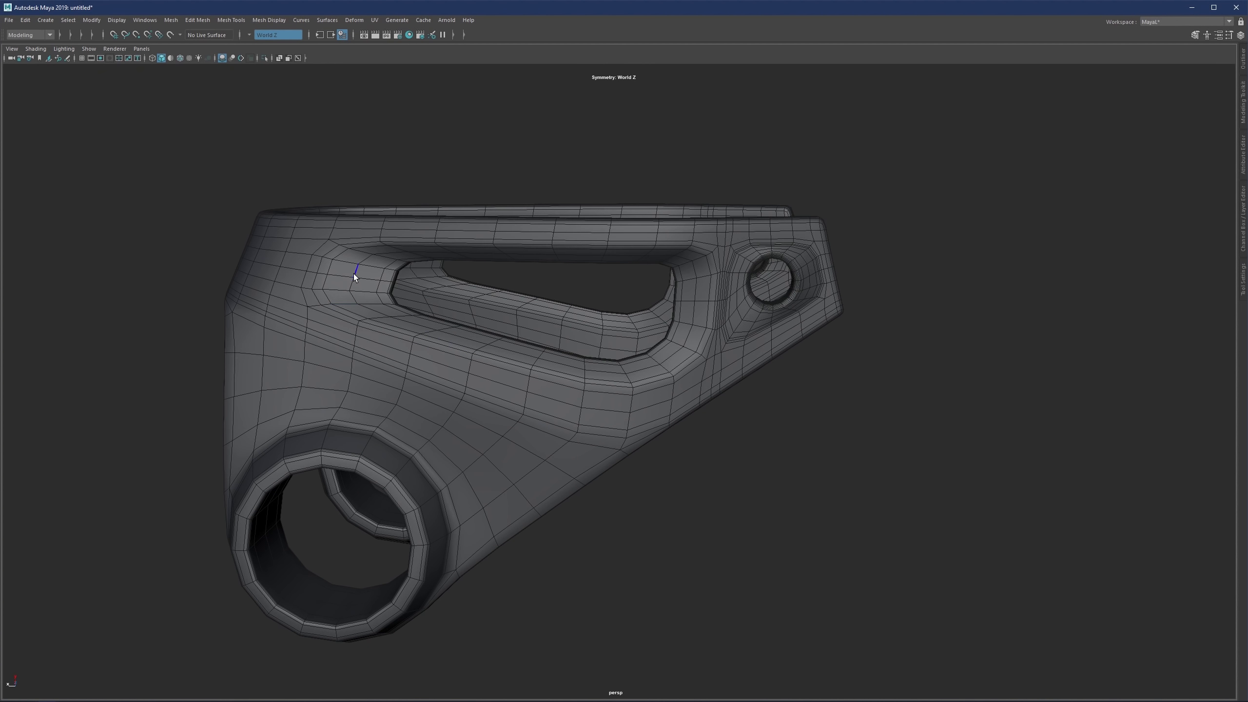
pyautogui.keyDown('alt'); pyautogui.moveTo(354, 273); pyautogui.dragTo(497, 336, button='middle'); pyautogui.keyUp('alt')
pyautogui.scroll(3, 496, 336)
pyautogui.doubleClick(447, 311)
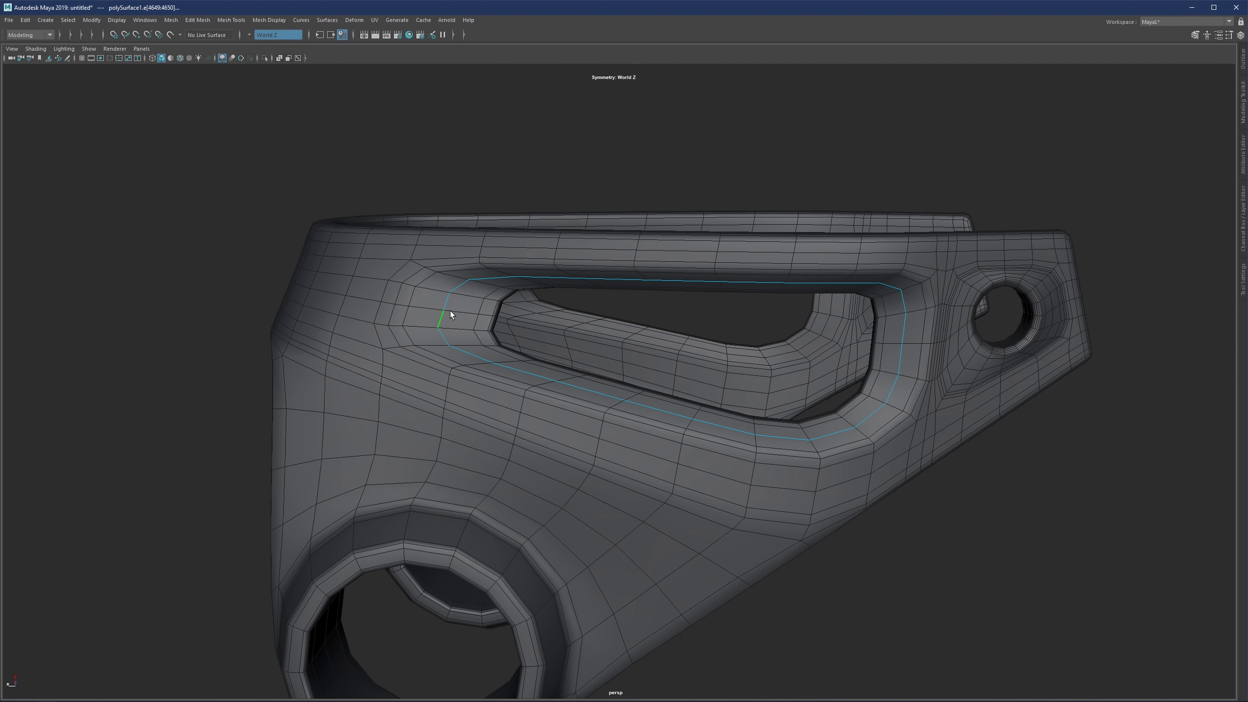
pyautogui.keyDown('shift'); pyautogui.doubleClick(475, 324); pyautogui.keyUp('shift')
pyautogui.keyDown('alt'); pyautogui.moveTo(475, 320); pyautogui.dragTo(413, 300); pyautogui.keyUp('alt')
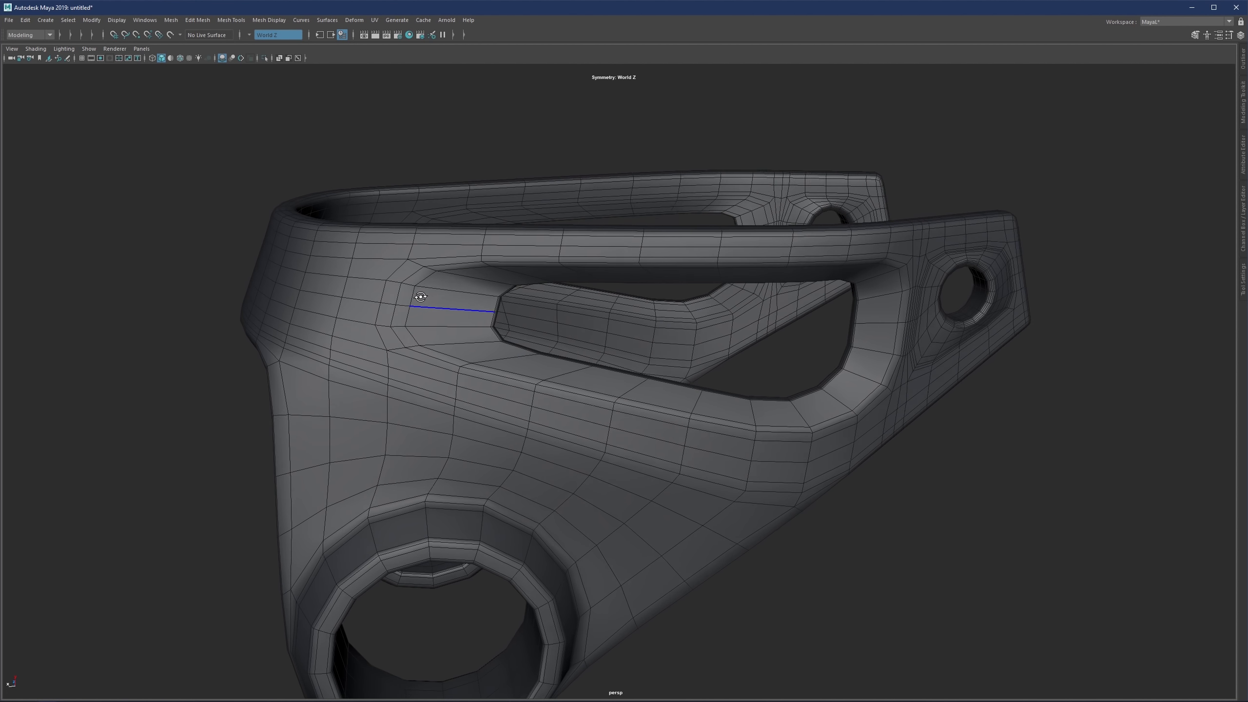
pyautogui.doubleClick(413, 300)
pyautogui.hotkey('ctrl', 'Delete')
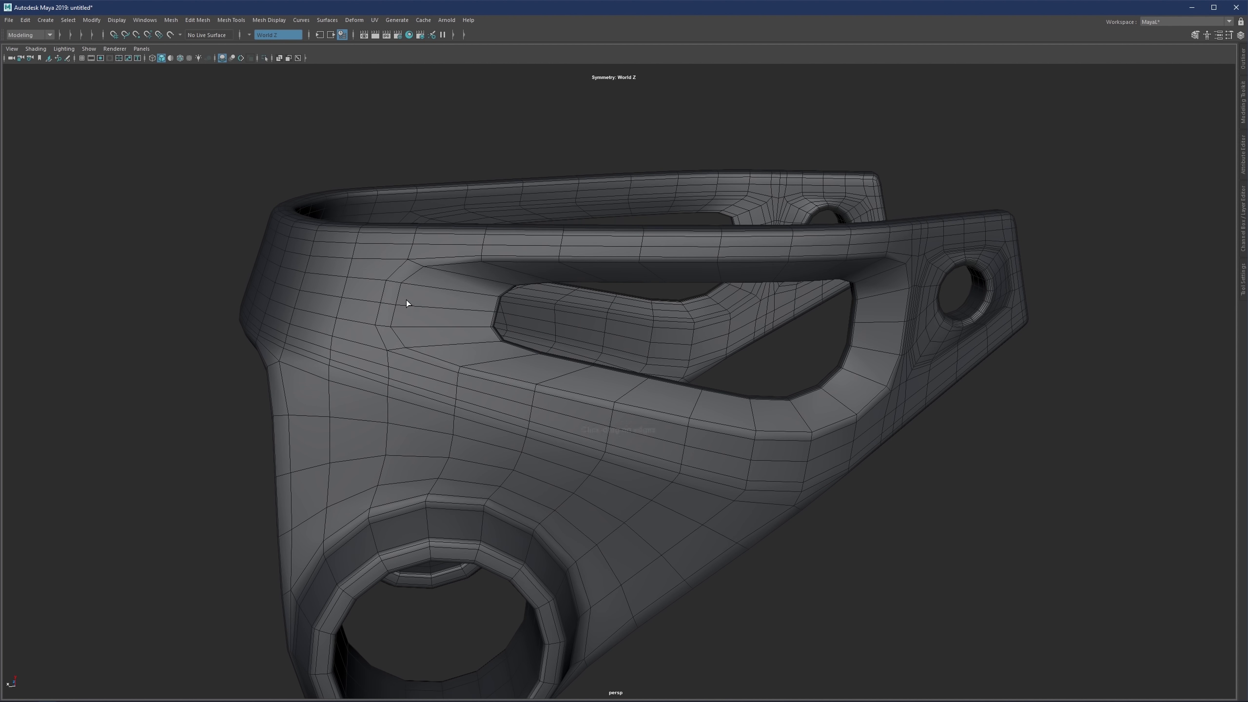
# Step: Insert a supporting edge loop just inside the outer border of the side window's recess and check the smoothed shape
pyautogui.doubleClick(421, 319)
pyautogui.keyDown('alt'); pyautogui.moveTo(423, 318); pyautogui.dragTo(433, 330); pyautogui.keyUp('alt')
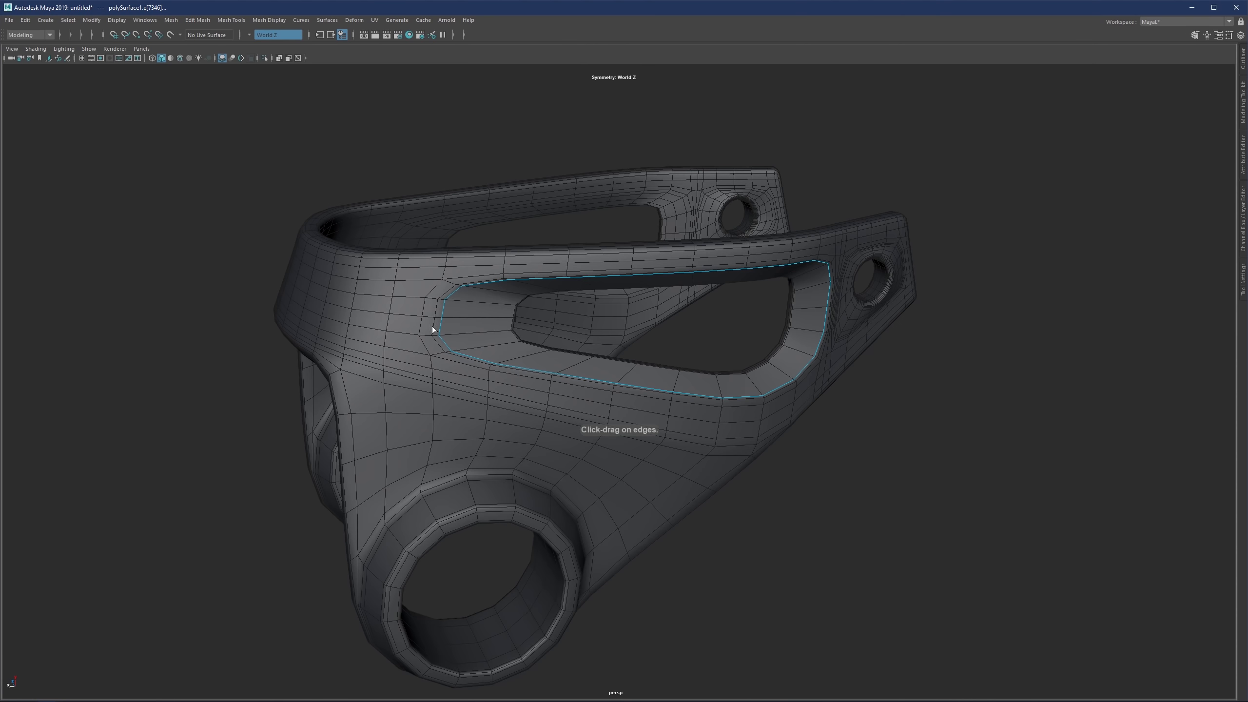
pyautogui.hotkey('ctrl', 'Delete')
pyautogui.press('F8')
pyautogui.press('3')
pyautogui.click(215, 395)
pyautogui.scroll(-3, 442, 340)
pyautogui.keyDown('alt'); pyautogui.moveTo(566, 354); pyautogui.dragTo(472, 323); pyautogui.keyUp('alt')
pyautogui.scroll(-2, 741, 386)
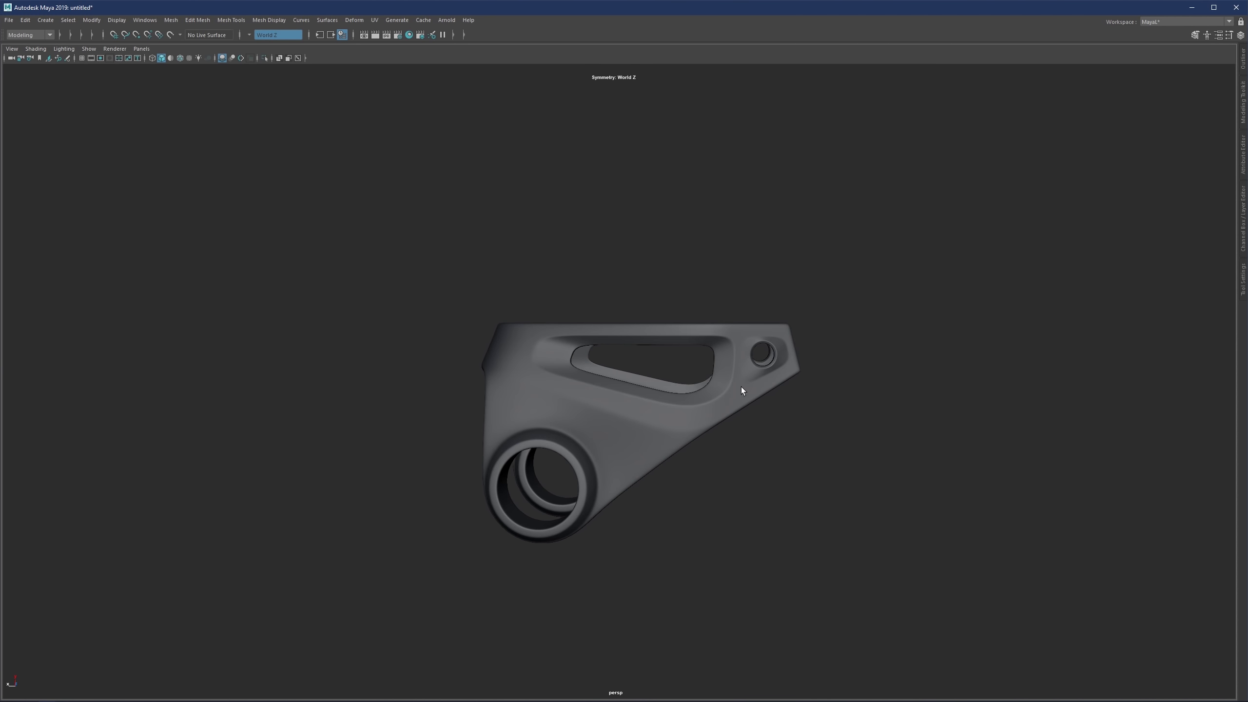
pyautogui.keyDown('alt'); pyautogui.moveTo(741, 387); pyautogui.dragTo(719, 354, button='middle'); pyautogui.keyUp('alt')
pyautogui.scroll(1, 684, 385)
# Step: Insert edge loops across the frame at the long side window's lower rear corner with the Insert Edge Loop tool
pyautogui.click(685, 387)
pyautogui.press('1')
pyautogui.scroll(2, 712, 386)
pyautogui.keyDown('alt'); pyautogui.moveTo(712, 386); pyautogui.dragTo(622, 384); pyautogui.keyUp('alt')
pyautogui.scroll(1, 621, 384)
pyautogui.press('F8')
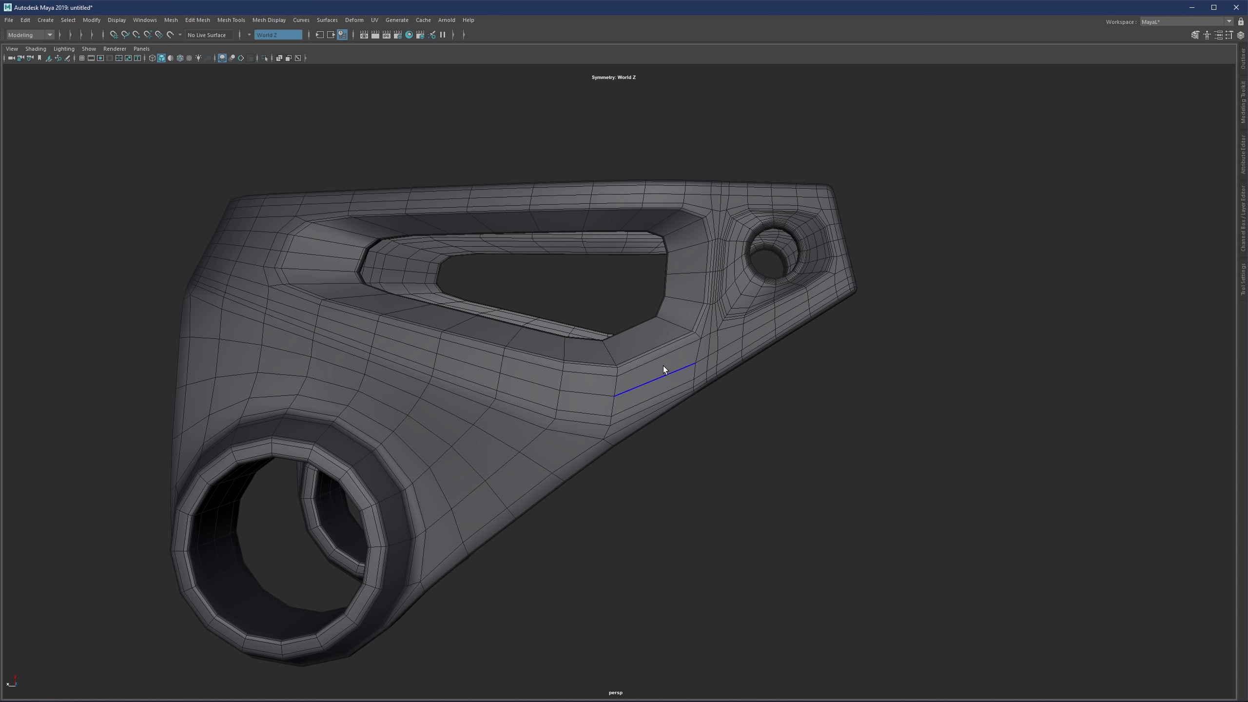
pyautogui.hotkey('ctrl', 'shift', 'x')
pyautogui.scroll(5, 657, 377)
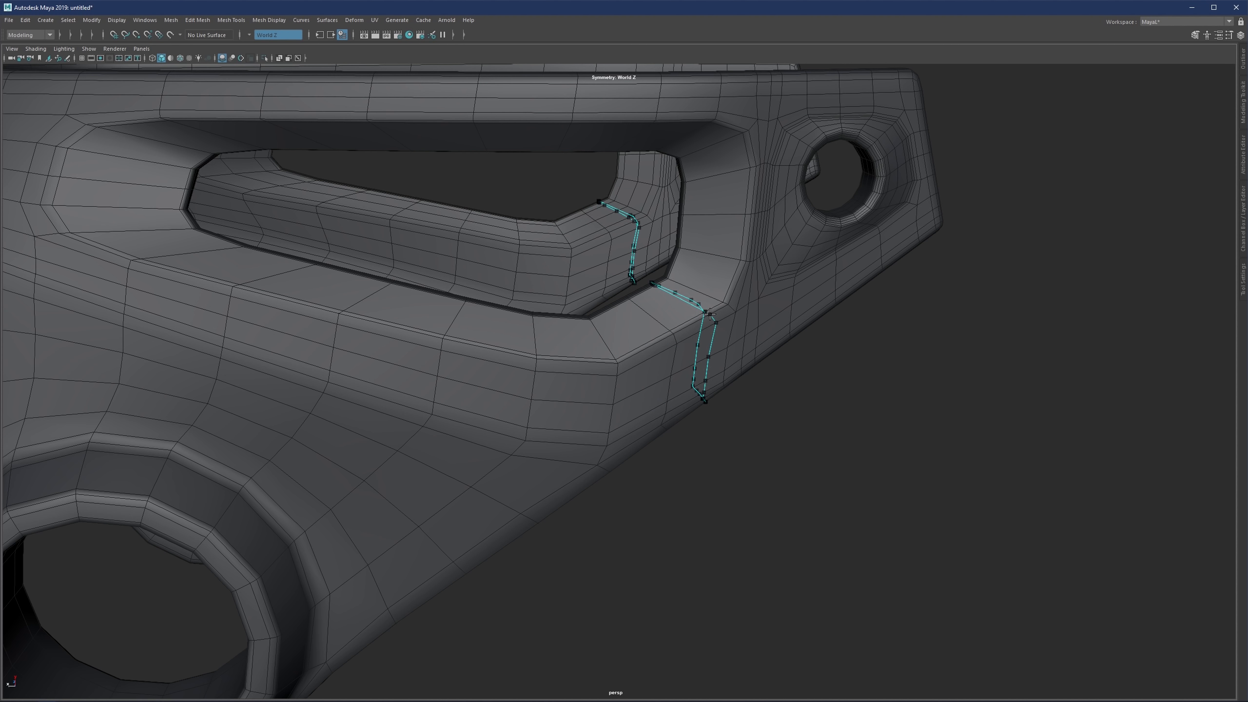
pyautogui.keyDown('ctrl'); pyautogui.click(672, 333); pyautogui.keyUp('ctrl')
pyautogui.scroll(2, 657, 372)
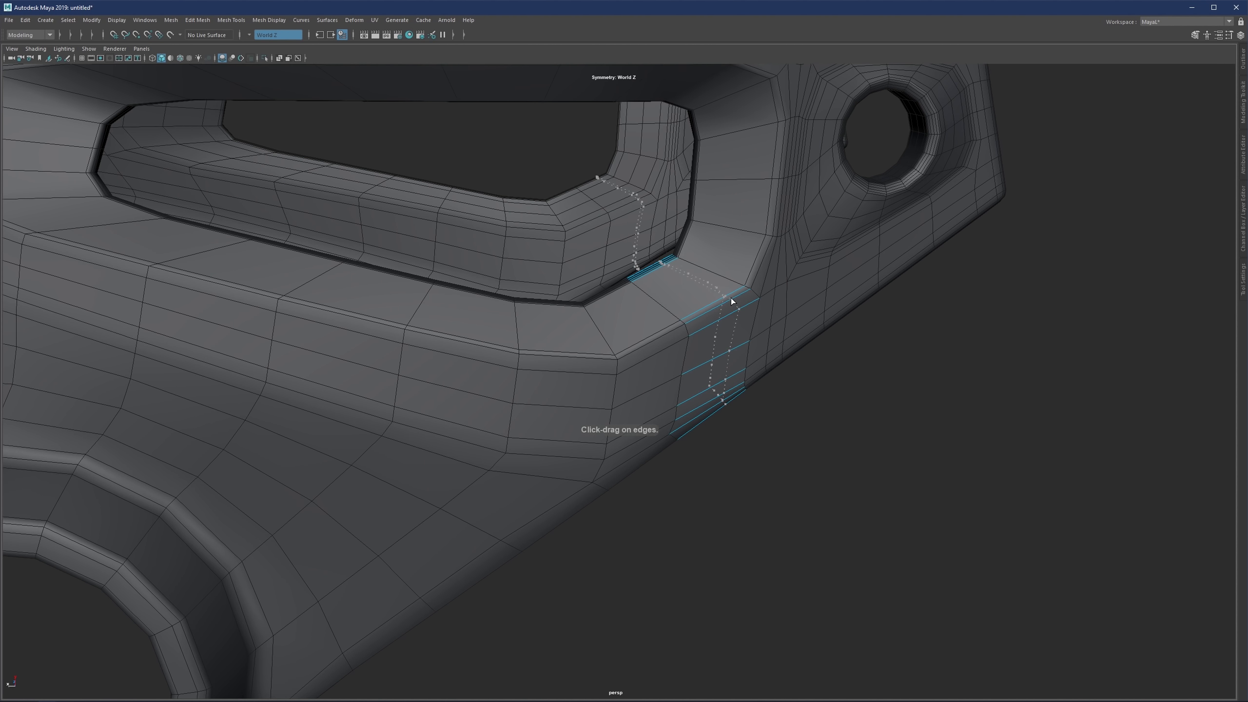
pyautogui.keyDown('ctrl'); pyautogui.click(731, 301); pyautogui.keyUp('ctrl')
pyautogui.scroll(-6, 639, 359)
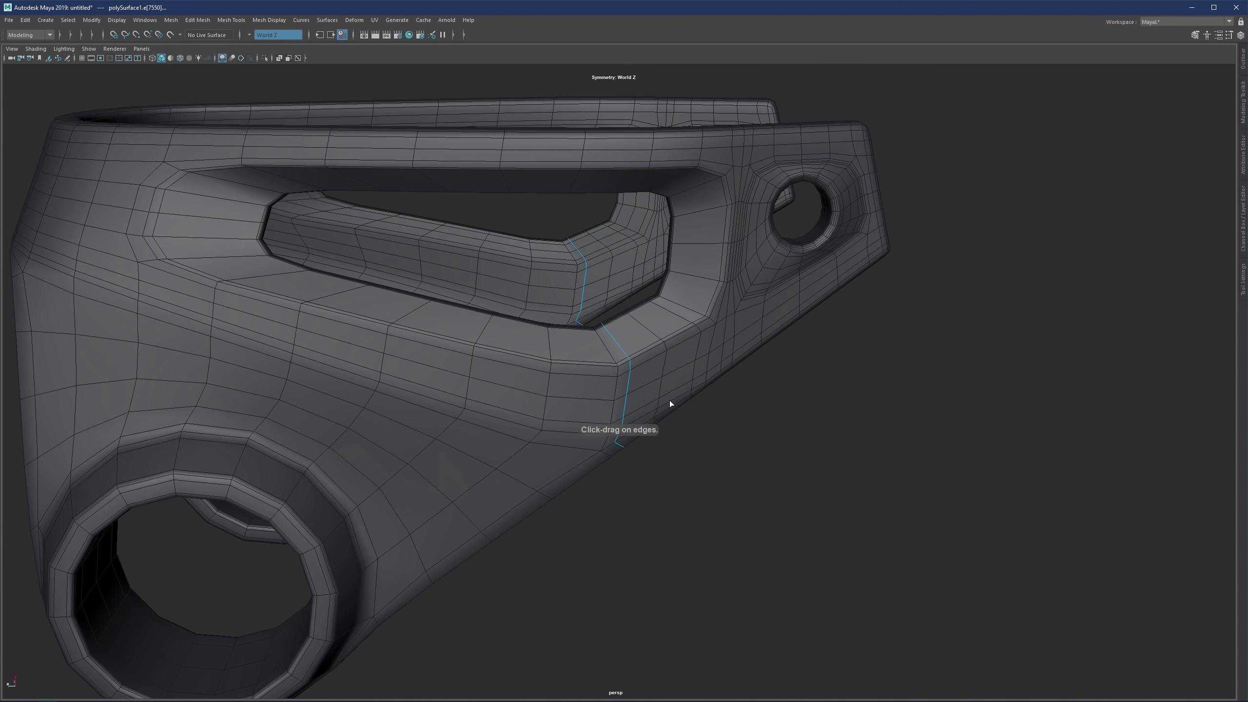
# Step: Preview the smoothed window corner and remove the inserted edge loop closest to the lower rear corner
pyautogui.press('3')
pyautogui.press('q')
pyautogui.click(808, 357)
pyautogui.scroll(-3, 766, 363)
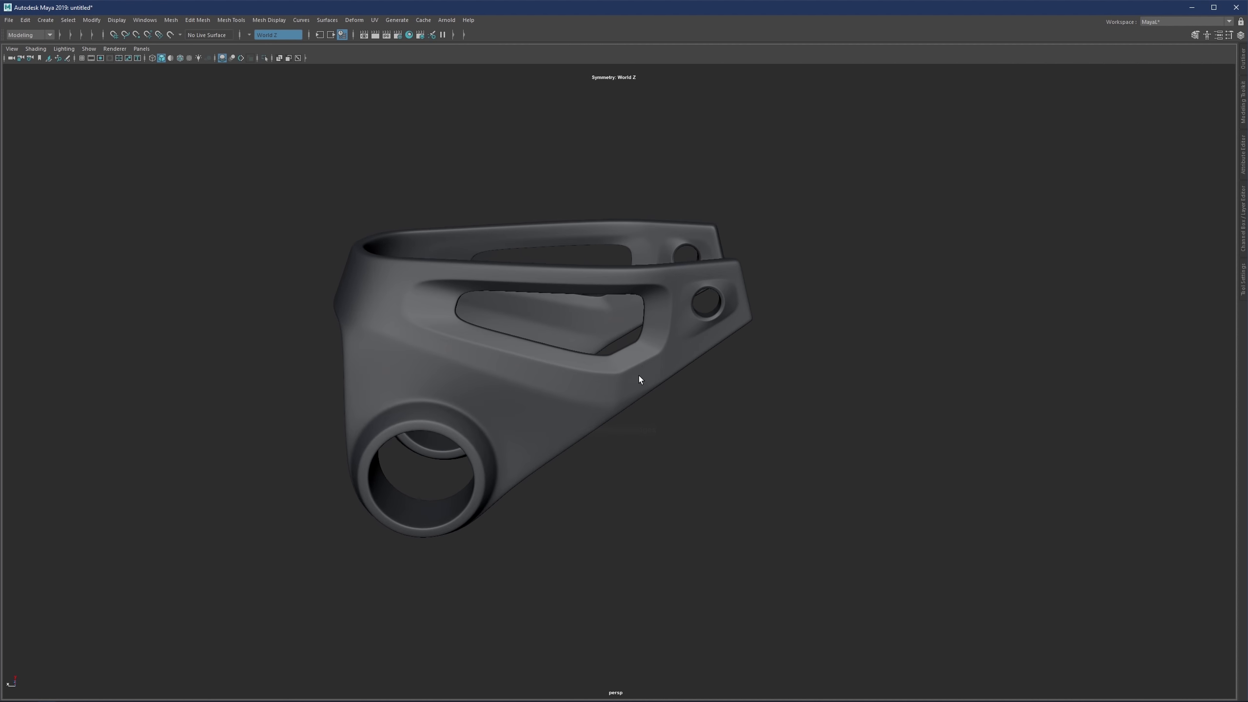
pyautogui.click(634, 377)
pyautogui.scroll(4, 631, 383)
pyautogui.press('1')
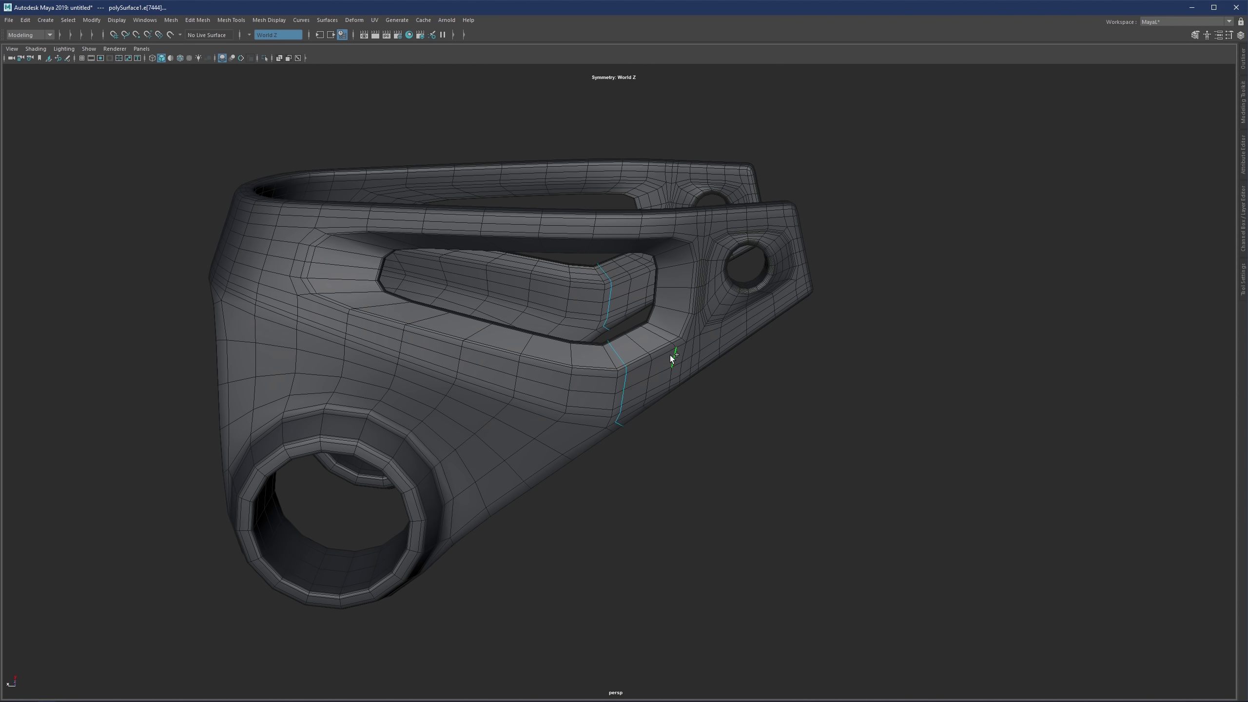
pyautogui.hotkey('ctrl', 'Delete')
pyautogui.press('3')
pyautogui.keyDown('alt'); pyautogui.moveTo(671, 361); pyautogui.dragTo(716, 436, button='right'); pyautogui.keyUp('alt')
pyautogui.press('1')
pyautogui.moveTo(716, 436); pyautogui.dragTo(725, 411, button='right')
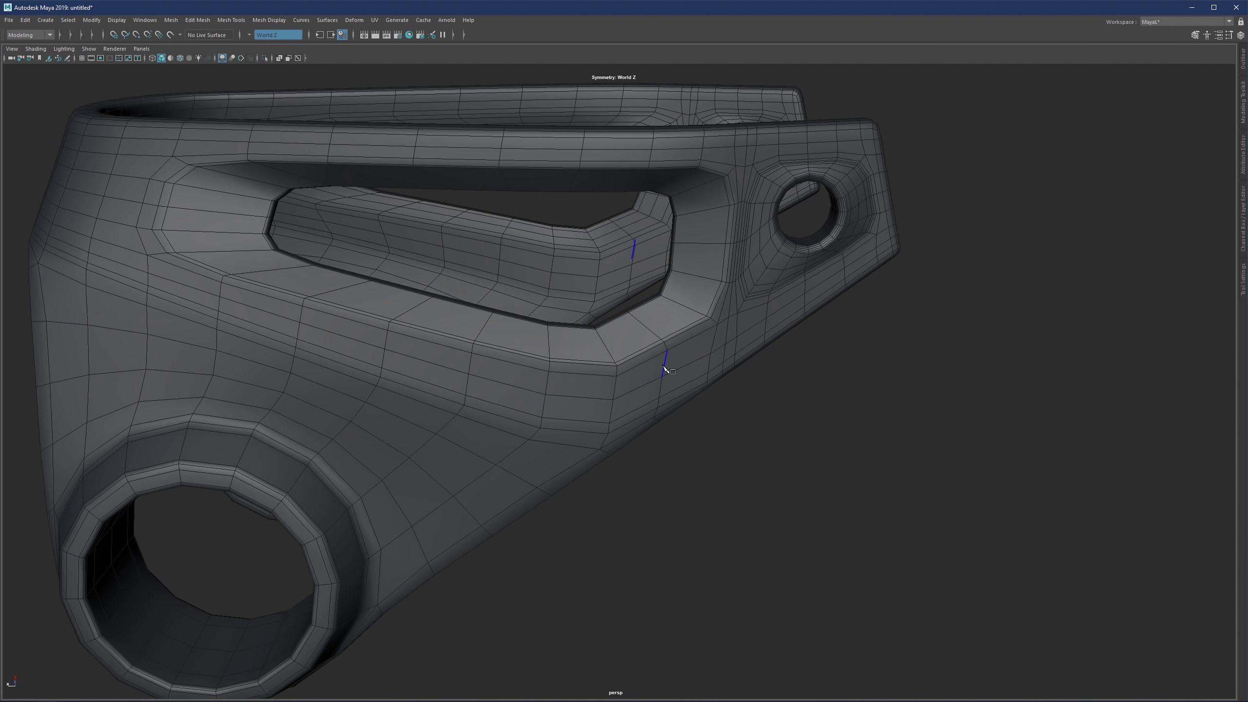
# Step: Try another edge loop across the frame beside the window's lower rear corner and preview it smoothed
pyautogui.scroll(-1, 664, 368)
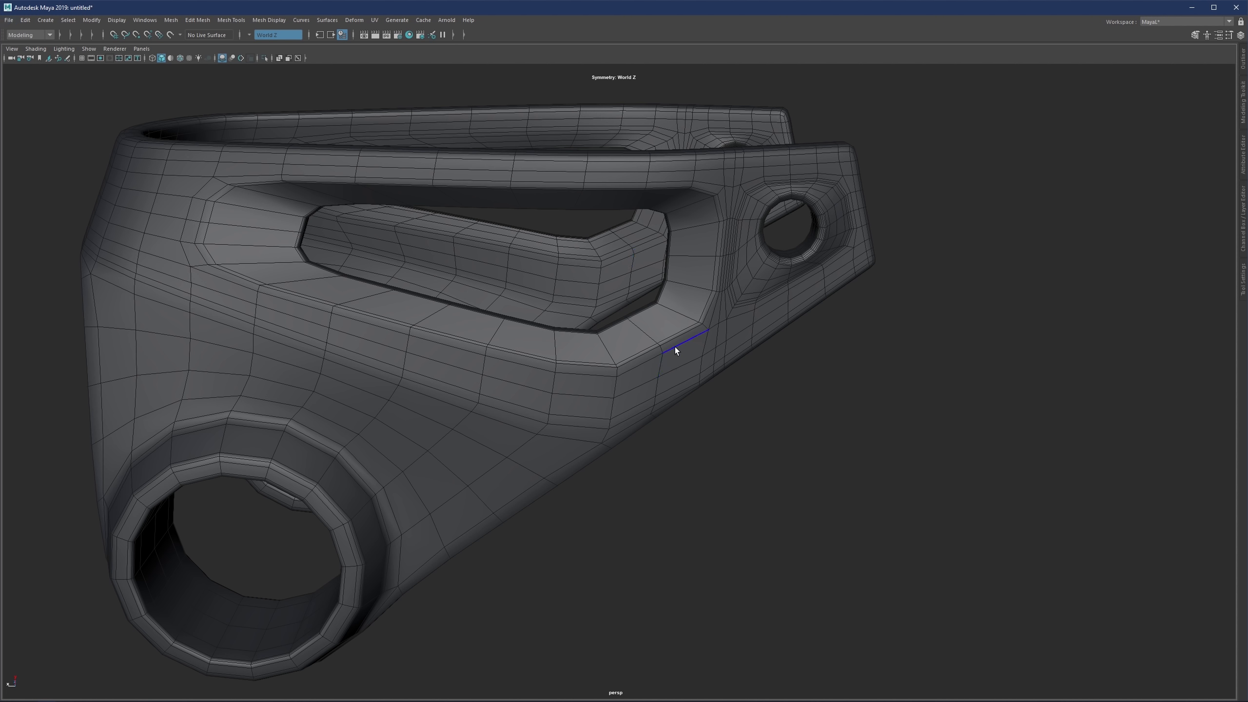
pyautogui.keyDown('ctrl'); pyautogui.click(677, 346); pyautogui.keyUp('ctrl')
pyautogui.keyDown('ctrl'); pyautogui.click(651, 365); pyautogui.keyUp('ctrl')
pyautogui.scroll(-3, 688, 433)
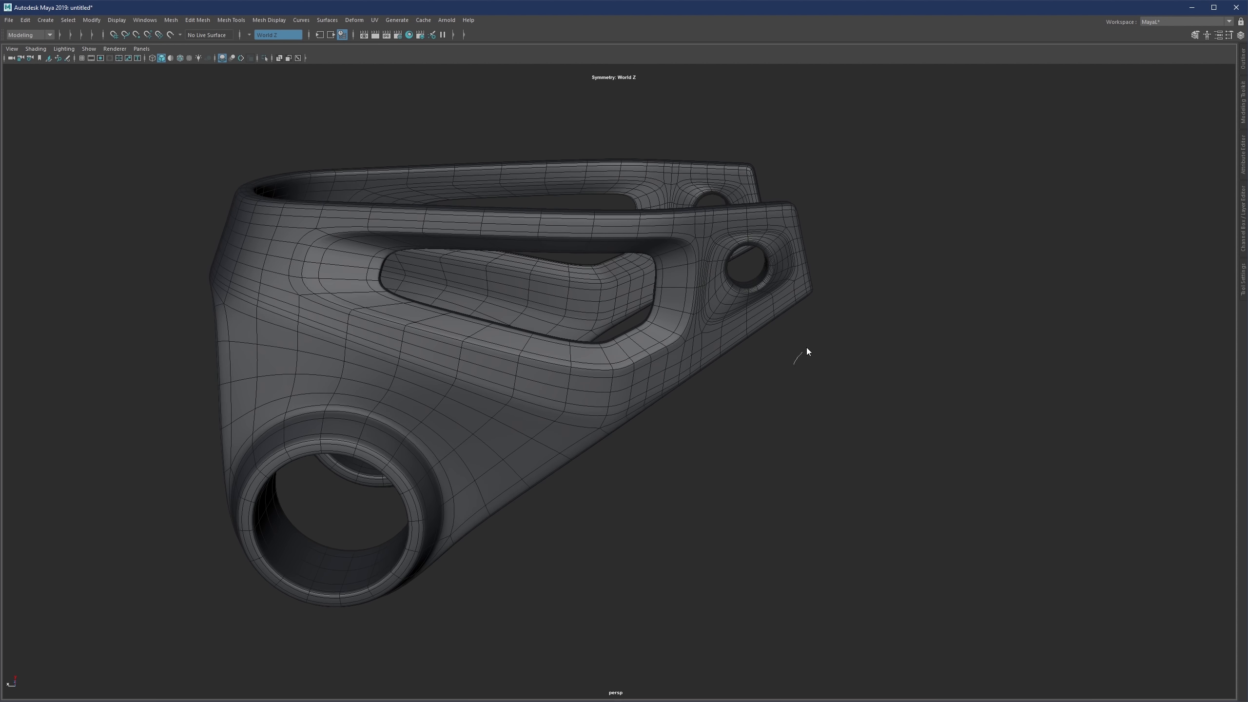
pyautogui.moveTo(806, 347); pyautogui.dragTo(810, 343, button='right')
pyautogui.click(779, 365)
pyautogui.scroll(-3, 712, 381)
pyautogui.moveTo(712, 381)
pyautogui.keyDown('alt'); pyautogui.mouseDown()
pyautogui.moveTo(657, 387)
pyautogui.moveTo(696, 368)
pyautogui.moveTo(684, 375)
pyautogui.mouseUp(); pyautogui.keyUp('alt')
pyautogui.scroll(3, 647, 399)
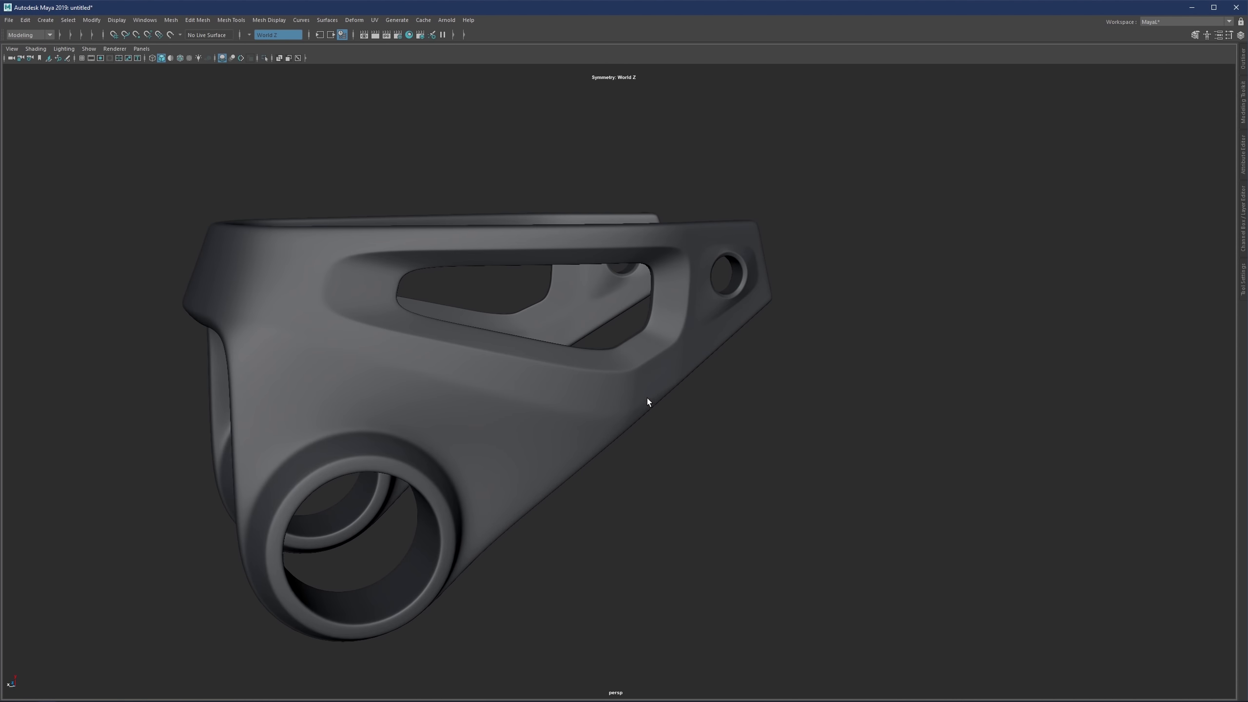
# Step: Compare the unsmoothed and smoothed window corner with the trial edge loop, then return to the version without it
pyautogui.press('1')
pyautogui.scroll(5, 645, 382)
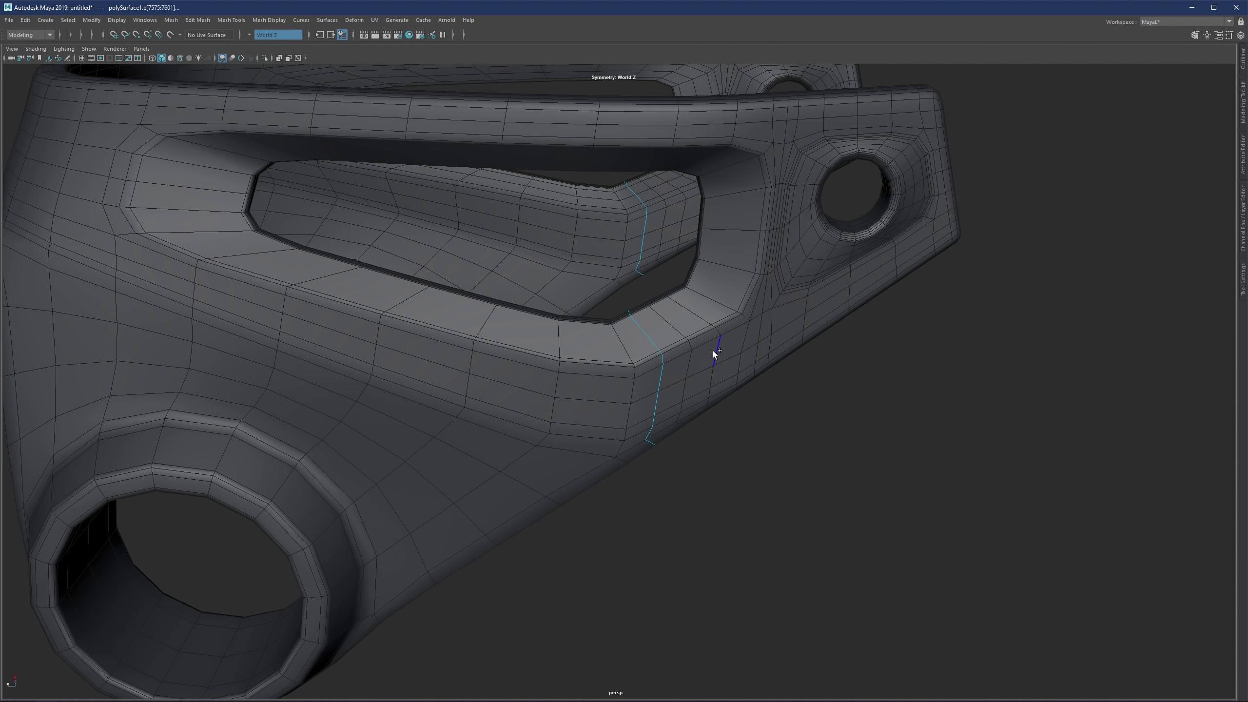
pyautogui.press('3')
pyautogui.scroll(-5, 716, 357)
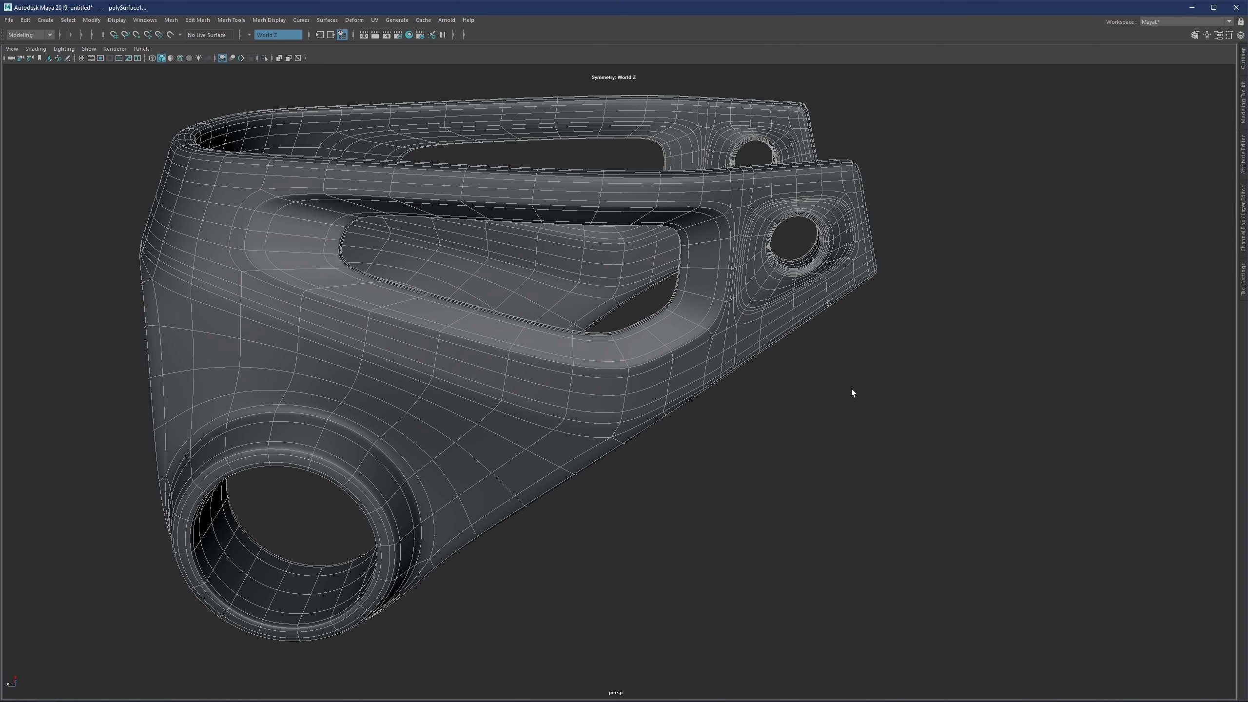
pyautogui.click(851, 389)
pyautogui.scroll(-4, 654, 399)
pyautogui.keyDown('alt'); pyautogui.moveTo(655, 399); pyautogui.dragTo(576, 392); pyautogui.keyUp('alt')
pyautogui.scroll(-2, 630, 388)
pyautogui.click(584, 393)
pyautogui.scroll(3, 603, 393)
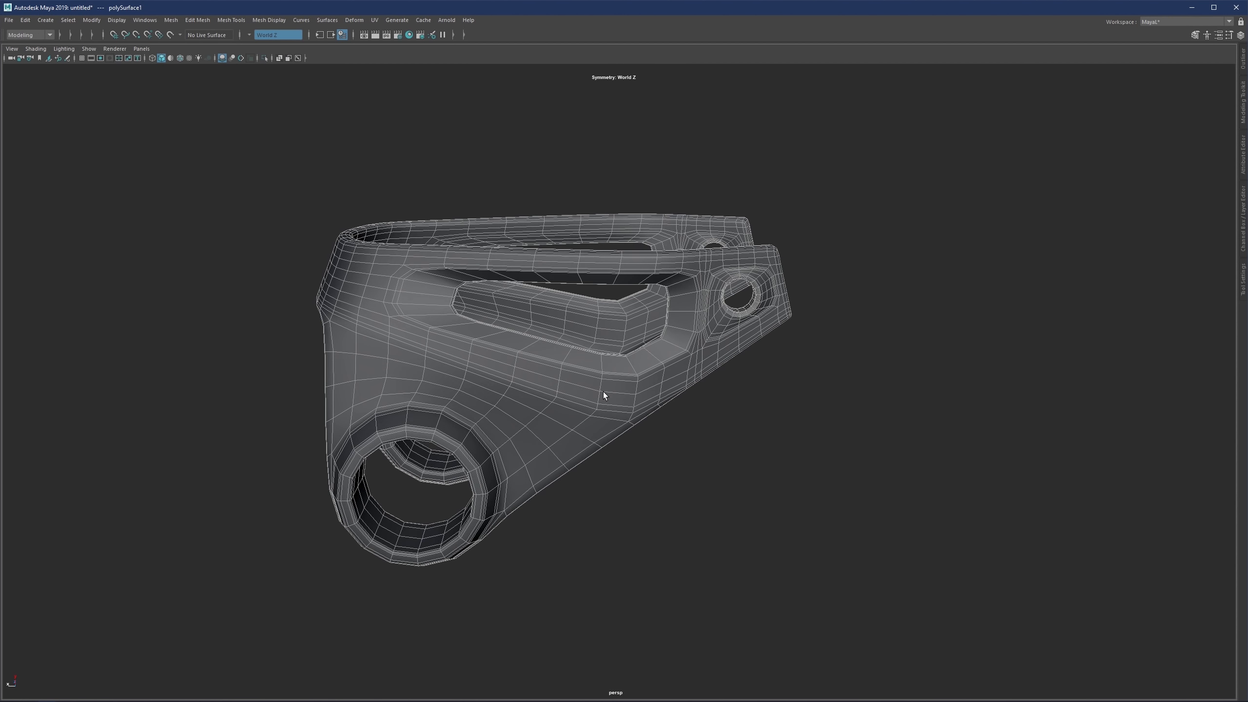
# Step: Select and delete the surplus edge loops around the recess of the small rear hole
pyautogui.scroll(8, 603, 393)
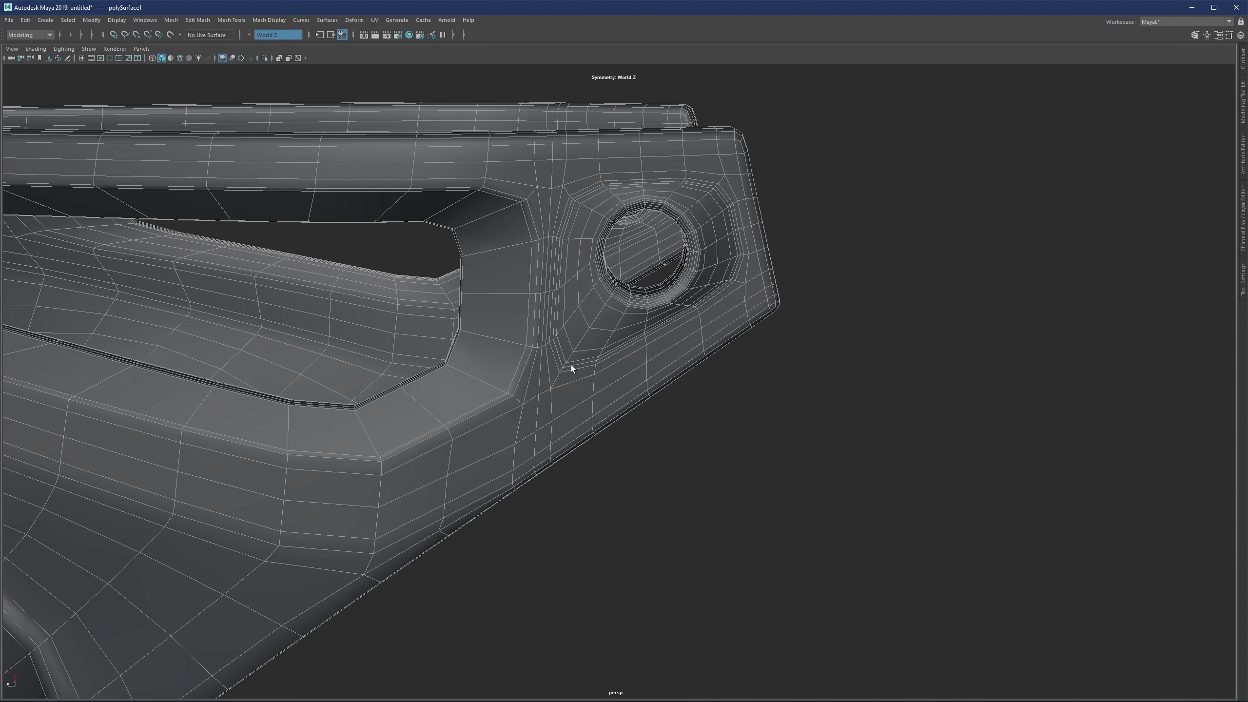
pyautogui.moveTo(571, 365); pyautogui.dragTo(584, 315, button='right')
pyautogui.doubleClick(584, 315)
pyautogui.keyDown('shift'); pyautogui.doubleClick(571, 337); pyautogui.keyUp('shift')
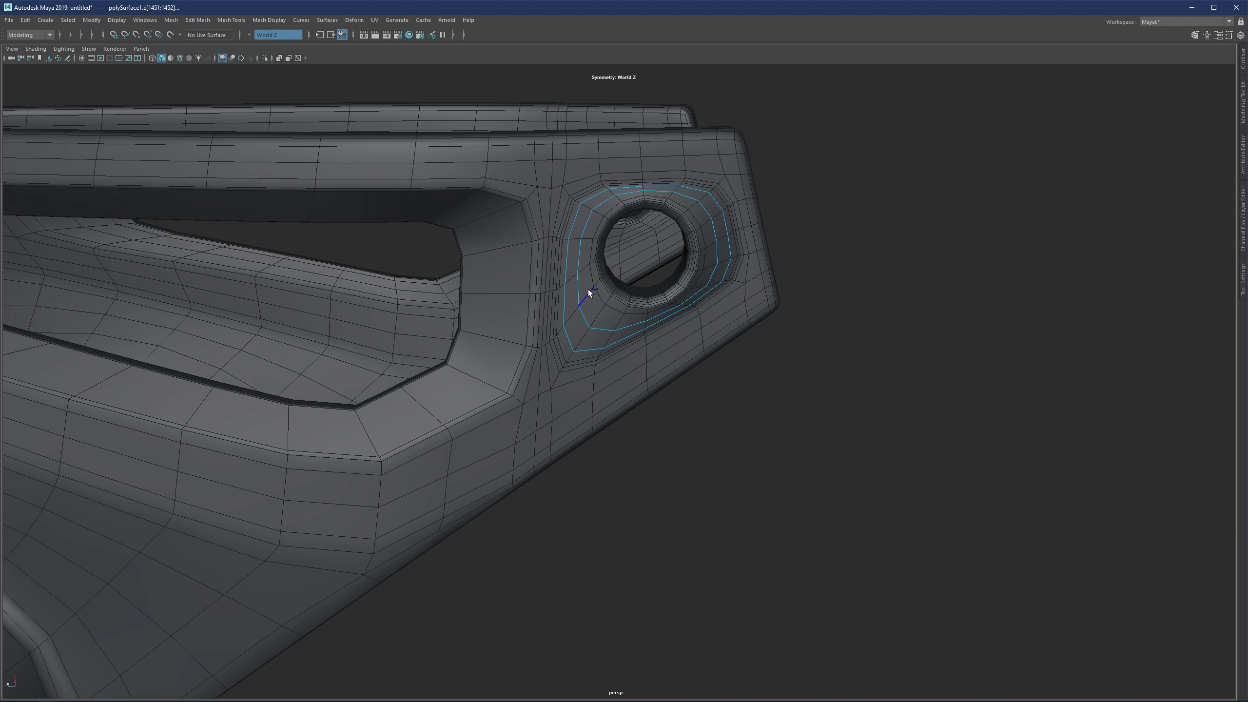
pyautogui.keyDown('alt'); pyautogui.moveTo(588, 288); pyautogui.dragTo(415, 374); pyautogui.keyUp('alt')
pyautogui.doubleClick(543, 251)
pyautogui.hotkey('ctrl', 'Delete')
pyautogui.scroll(-4, 543, 251)
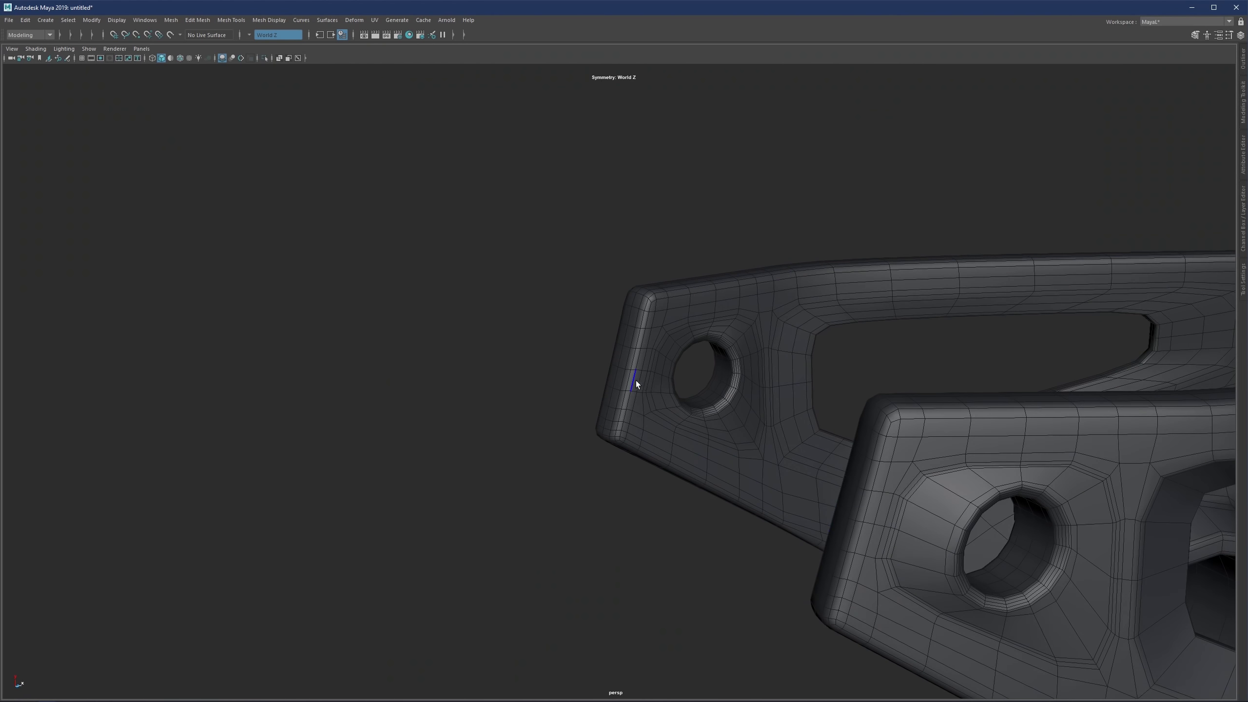
# Step: Delete the extra edge loop beside the small rear hole on the strap's inner face and check the smoothed result
pyautogui.press('3')
pyautogui.moveTo(636, 381)
pyautogui.keyDown('alt'); pyautogui.mouseDown()
pyautogui.moveTo(659, 381)
pyautogui.moveTo(649, 372)
pyautogui.mouseUp(); pyautogui.keyUp('alt')
pyautogui.doubleClick(661, 381)
pyautogui.hotkey('ctrl', 'Delete')
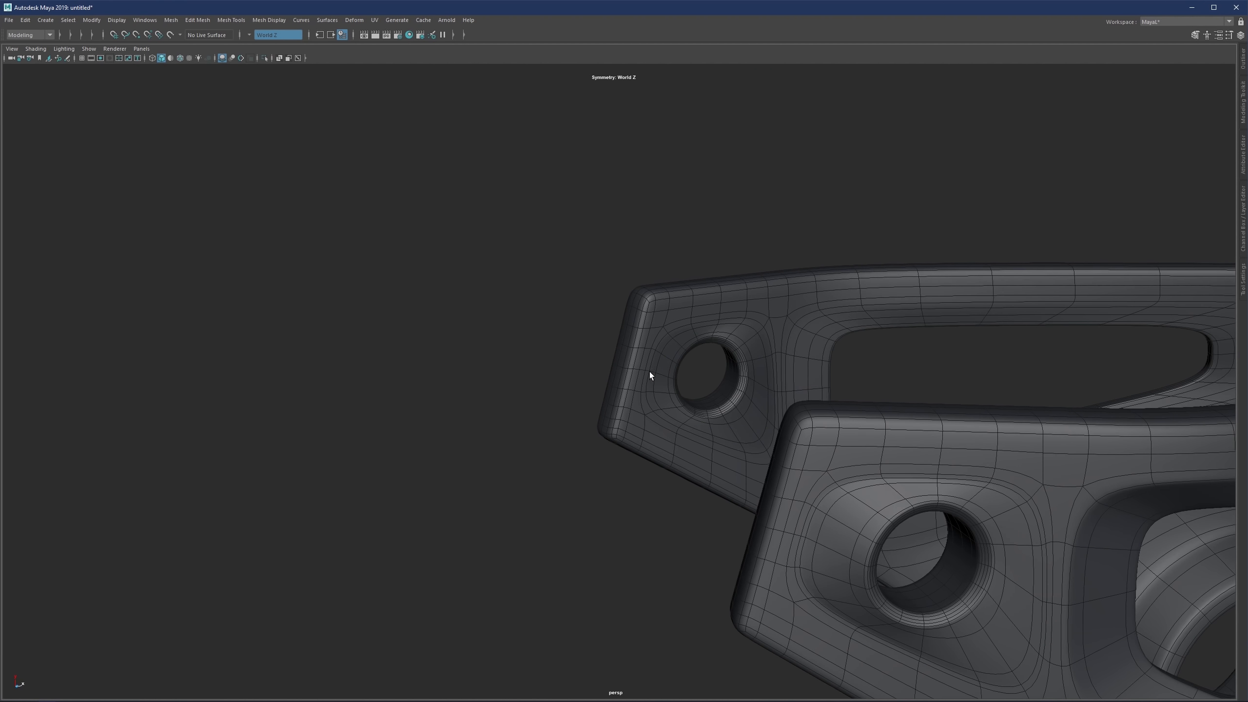
pyautogui.click(521, 345)
pyautogui.keyDown('alt'); pyautogui.moveTo(522, 345); pyautogui.dragTo(649, 419); pyautogui.keyUp('alt')
pyautogui.click(649, 419)
# Step: Delete the surplus edge loop running along the outer panel below the long side window
pyautogui.keyDown('alt'); pyautogui.moveTo(650, 419); pyautogui.dragTo(605, 441, button='right'); pyautogui.keyUp('alt')
pyautogui.press('1')
pyautogui.keyDown('alt'); pyautogui.moveTo(605, 442); pyautogui.dragTo(624, 408, button='middle'); pyautogui.keyUp('alt')
pyautogui.keyDown('alt'); pyautogui.moveTo(624, 407); pyautogui.dragTo(636, 426, button='right'); pyautogui.keyUp('alt')
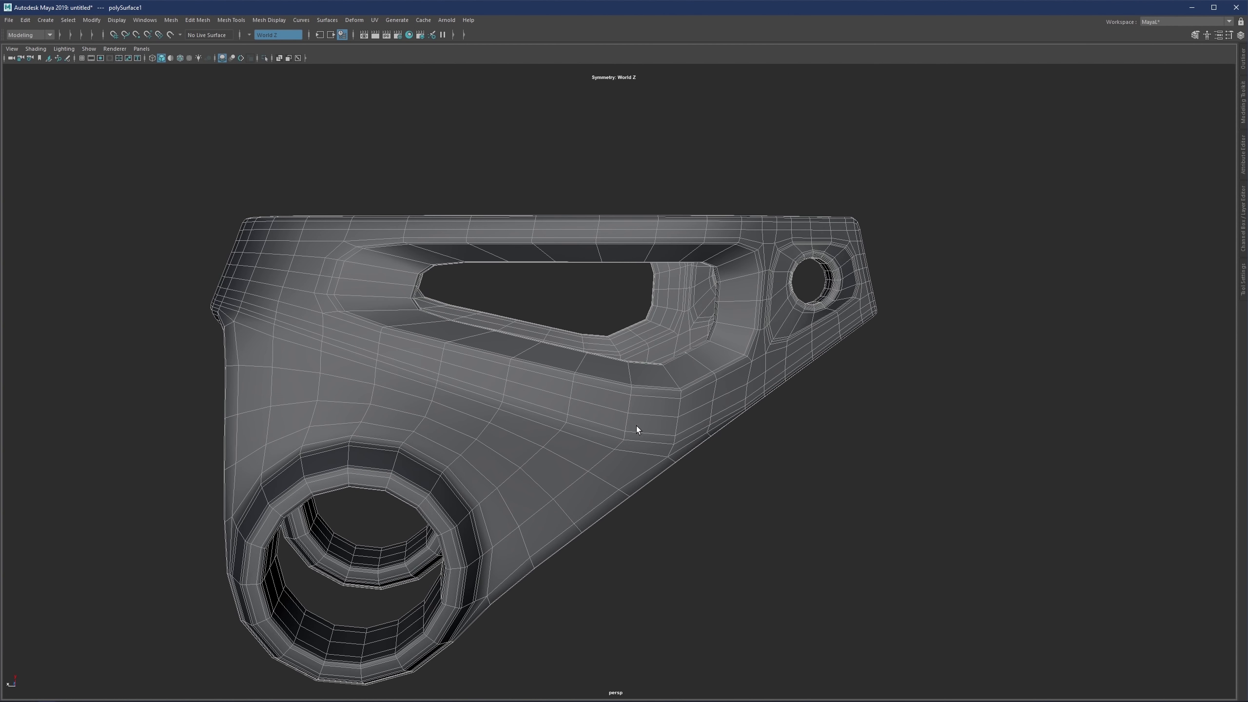
pyautogui.press('F10')
pyautogui.doubleClick(640, 417)
pyautogui.hotkey('ctrl', 'Delete')
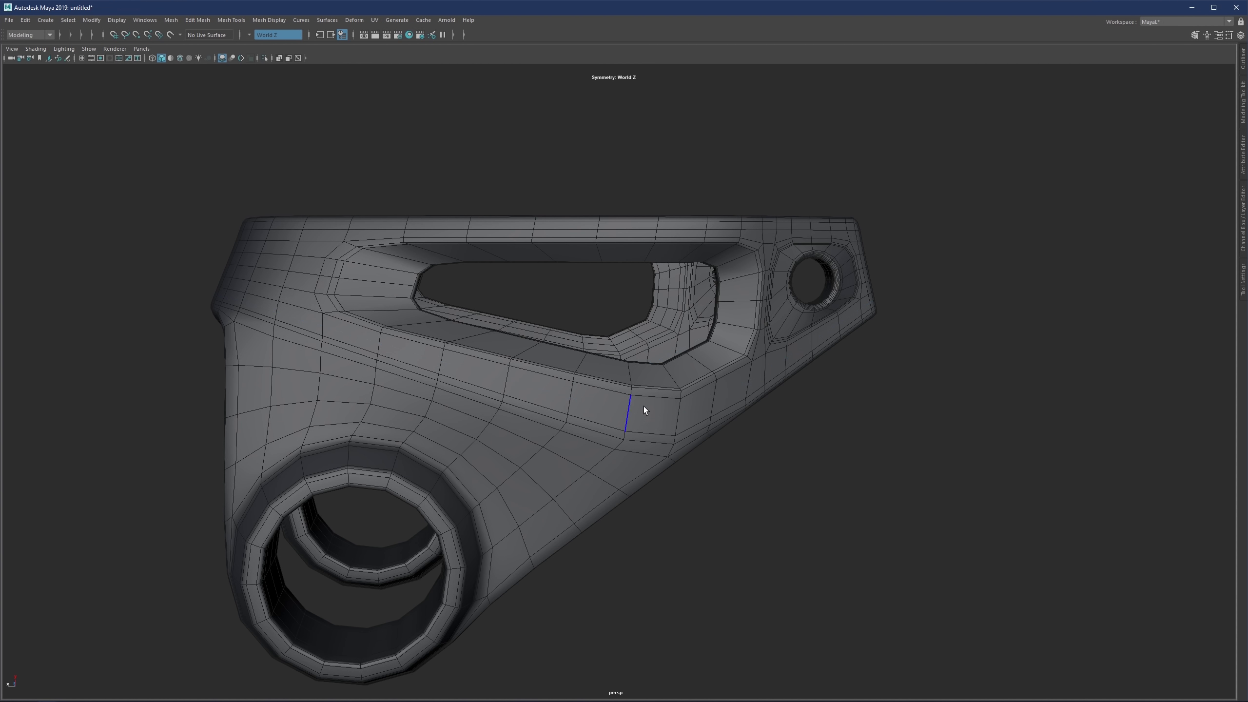
# Step: Select the edge loops below the long side window and move them to form a raised band along its lower side
pyautogui.moveTo(645, 410)
pyautogui.keyDown('alt'); pyautogui.mouseDown()
pyautogui.moveTo(618, 408)
pyautogui.moveTo(641, 416)
pyautogui.mouseUp(); pyautogui.keyUp('alt')
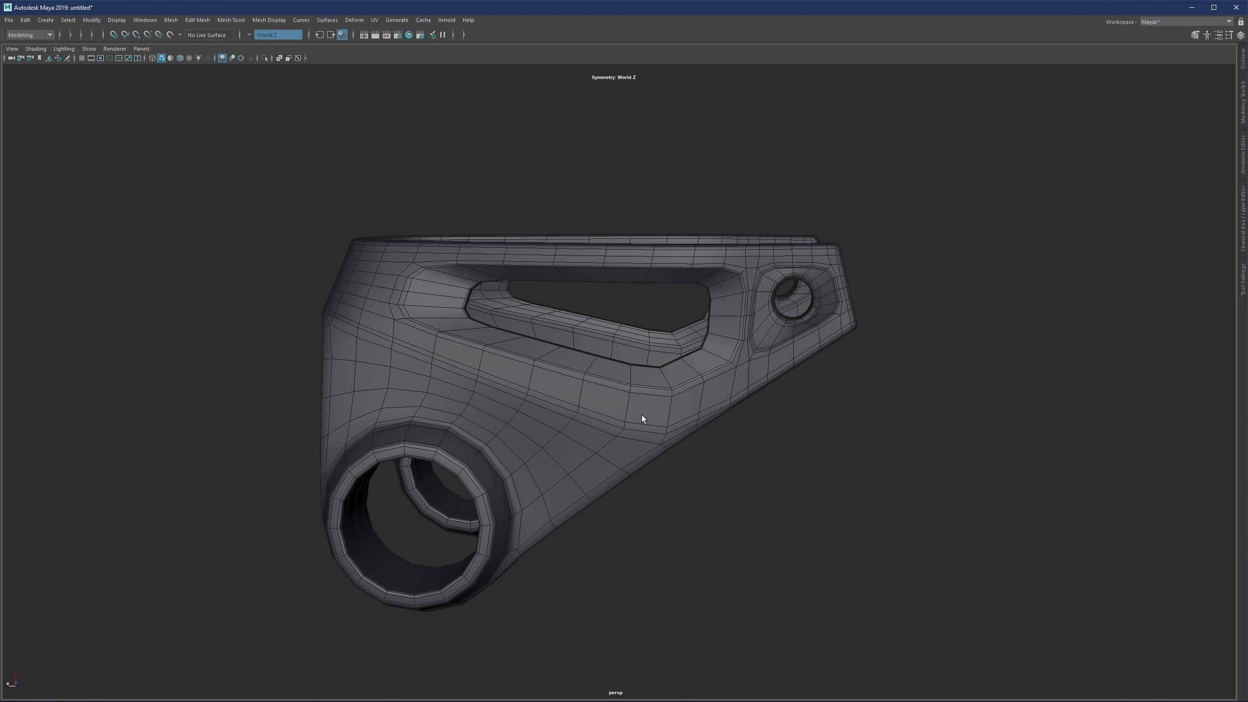
pyautogui.click(679, 406)
pyautogui.keyDown('shift'); pyautogui.doubleClick(465, 356); pyautogui.keyUp('shift')
pyautogui.keyDown('alt'); pyautogui.moveTo(465, 356); pyautogui.dragTo(491, 345); pyautogui.keyUp('alt')
pyautogui.press('w')
pyautogui.press('q')
# Step: Insert an edge loop along the lower border of the raised band below the side window and check the smoothed shape
pyautogui.press('g')
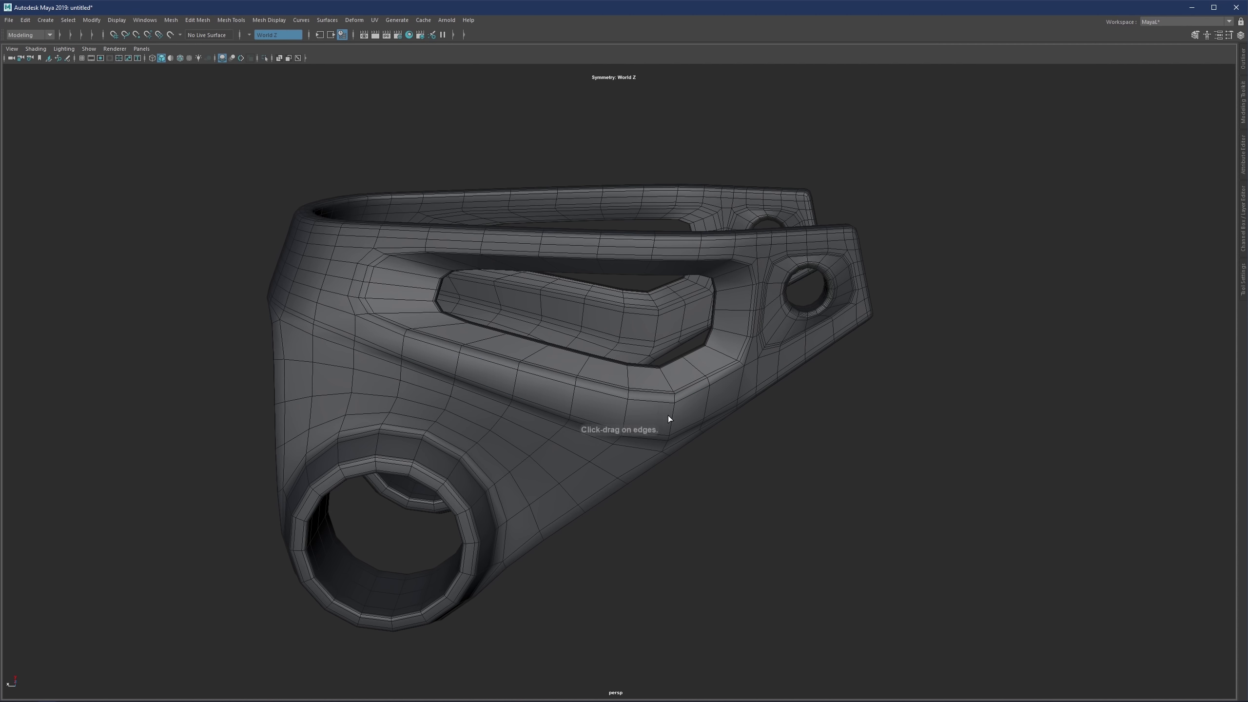
pyautogui.moveTo(673, 409); pyautogui.dragTo(669, 428)
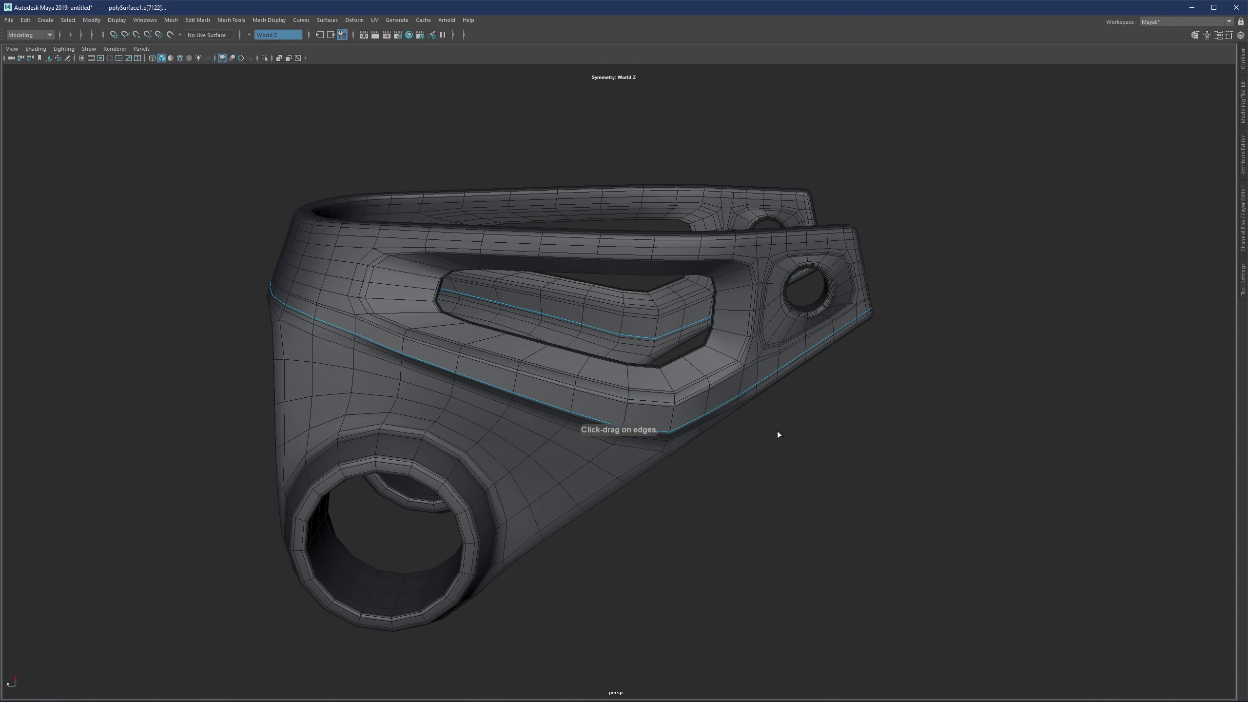
pyautogui.press('3')
pyautogui.click(819, 394)
pyautogui.press('F8')
pyautogui.click(847, 350)
pyautogui.keyDown('alt'); pyautogui.moveTo(847, 350); pyautogui.dragTo(719, 408, button='right'); pyautogui.keyUp('alt')
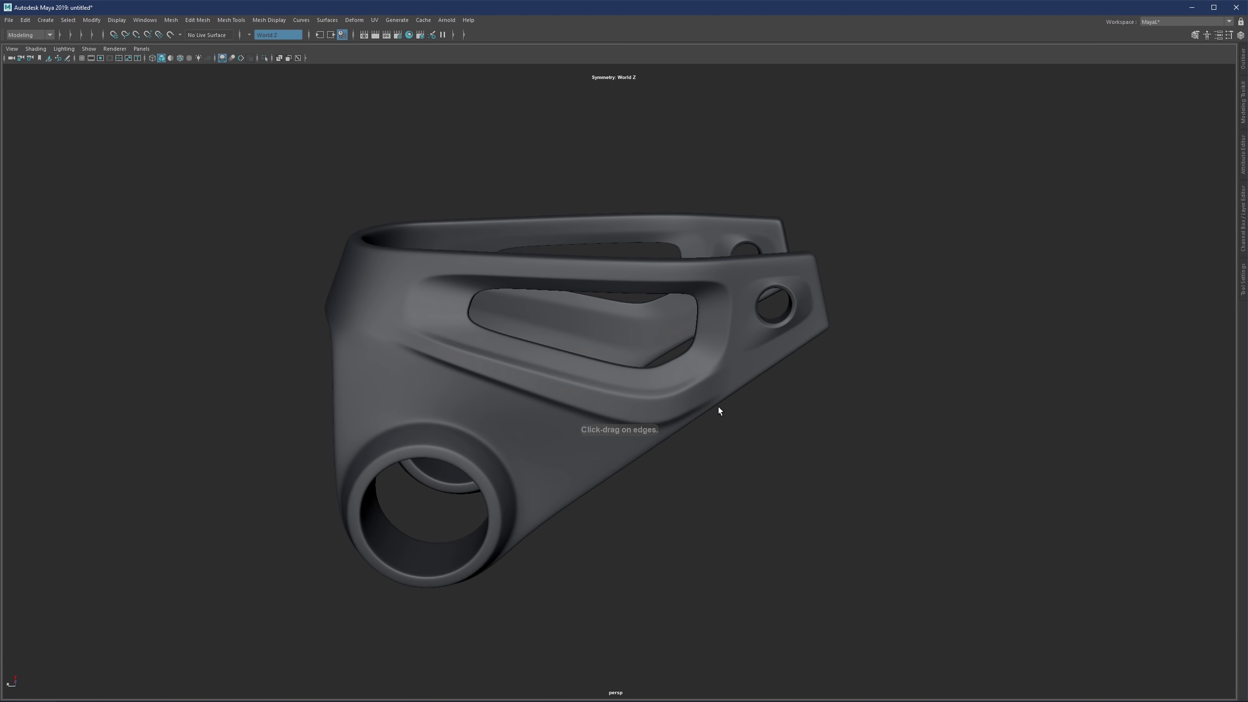
pyautogui.keyDown('alt'); pyautogui.moveTo(718, 407); pyautogui.dragTo(690, 396); pyautogui.keyUp('alt')
# Step: Select the upper row of the tightly spaced horizontal edges across the mask's front and slide it slightly upward
pyautogui.click(462, 367)
pyautogui.press('1')
pyautogui.scroll(1, 390, 374)
pyautogui.keyDown('alt'); pyautogui.moveTo(390, 373); pyautogui.dragTo(578, 380); pyautogui.keyUp('alt')
pyautogui.press('F10')
pyautogui.scroll(2, 546, 367)
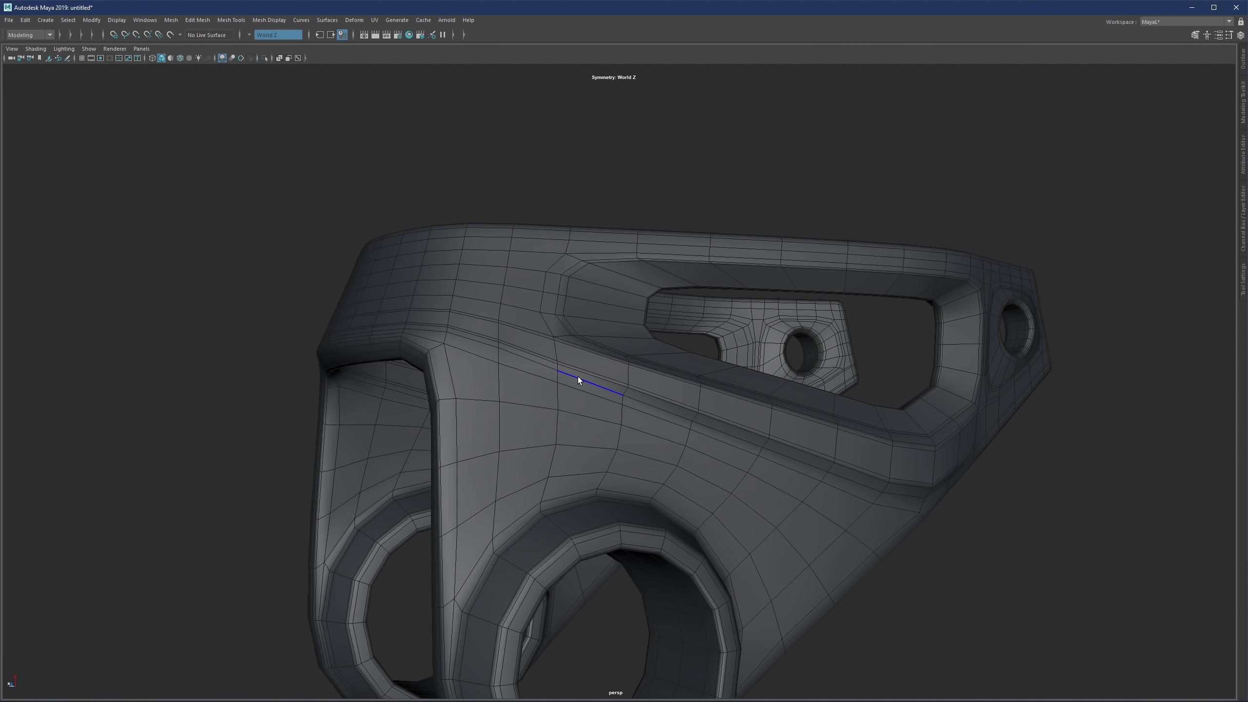
pyautogui.click(531, 363)
pyautogui.keyDown('alt'); pyautogui.moveTo(500, 348); pyautogui.dragTo(514, 356); pyautogui.keyUp('alt')
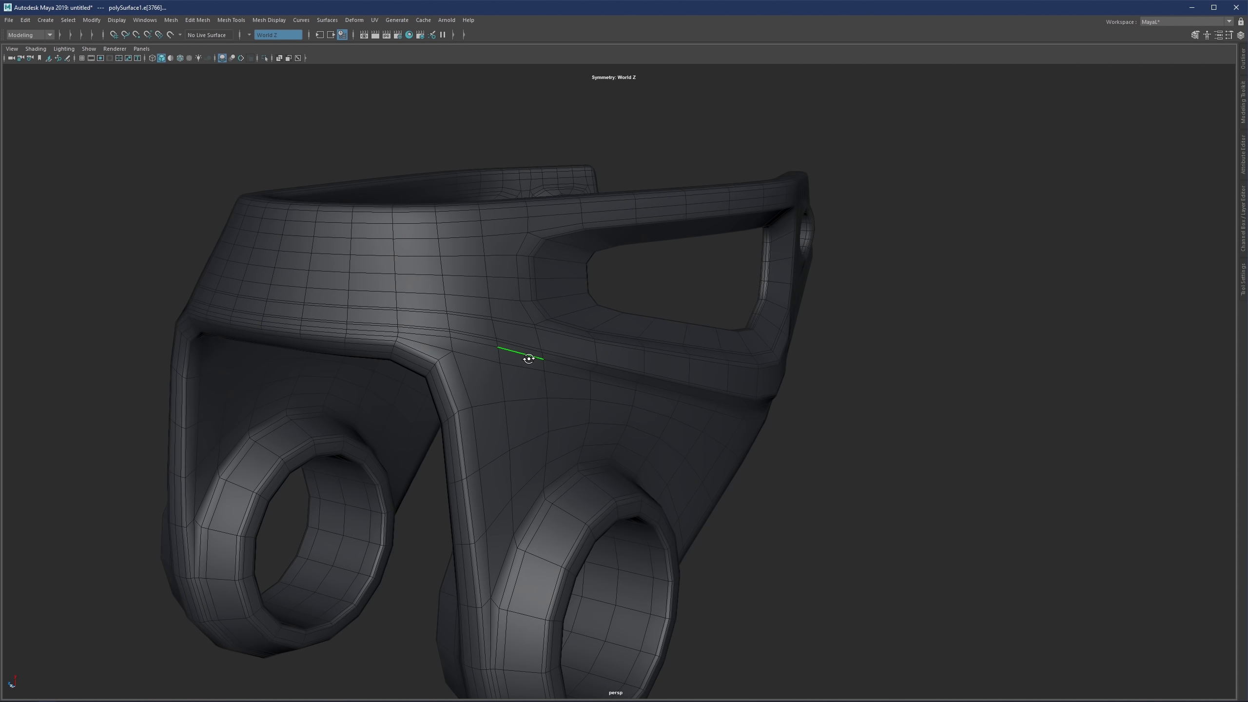
pyautogui.click(322, 327)
pyautogui.click(376, 323)
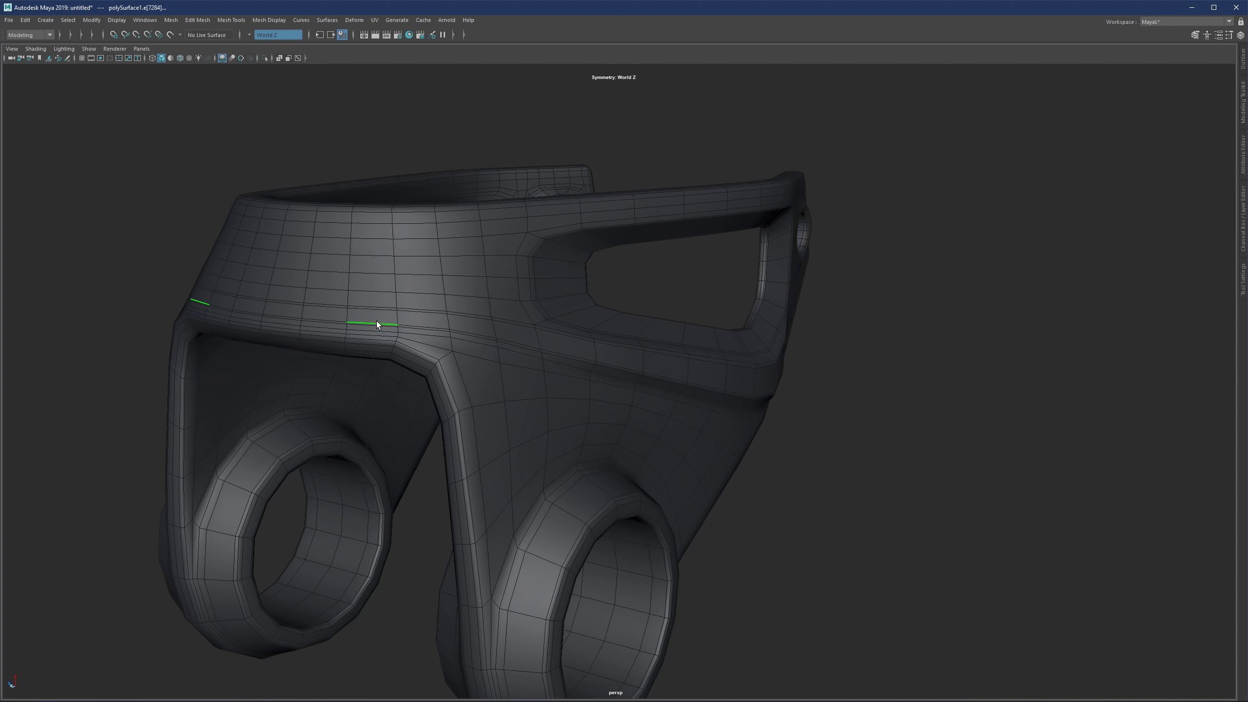
pyautogui.click(426, 326)
pyautogui.keyDown('shift'); pyautogui.doubleClick(298, 315); pyautogui.keyUp('shift')
pyautogui.click(403, 308)
pyautogui.keyDown('shift'); pyautogui.doubleClick(289, 300); pyautogui.keyUp('shift')
pyautogui.press('w')
pyautogui.keyDown('ctrl'); pyautogui.keyDown('shift'); pyautogui.moveTo(354, 305); pyautogui.dragTo(355, 298); pyautogui.keyUp('shift'); pyautogui.keyUp('ctrl')
# Step: Select the next lower horizontal edge row across the mask's front and move it slightly upward
pyautogui.click(421, 326)
pyautogui.keyDown('shift'); pyautogui.doubleClick(316, 316); pyautogui.keyUp('shift')
pyautogui.keyDown('shift'); pyautogui.click(290, 317); pyautogui.keyUp('shift')
pyautogui.press('w')
pyautogui.moveTo(353, 323); pyautogui.dragTo(354, 317, button='middle')
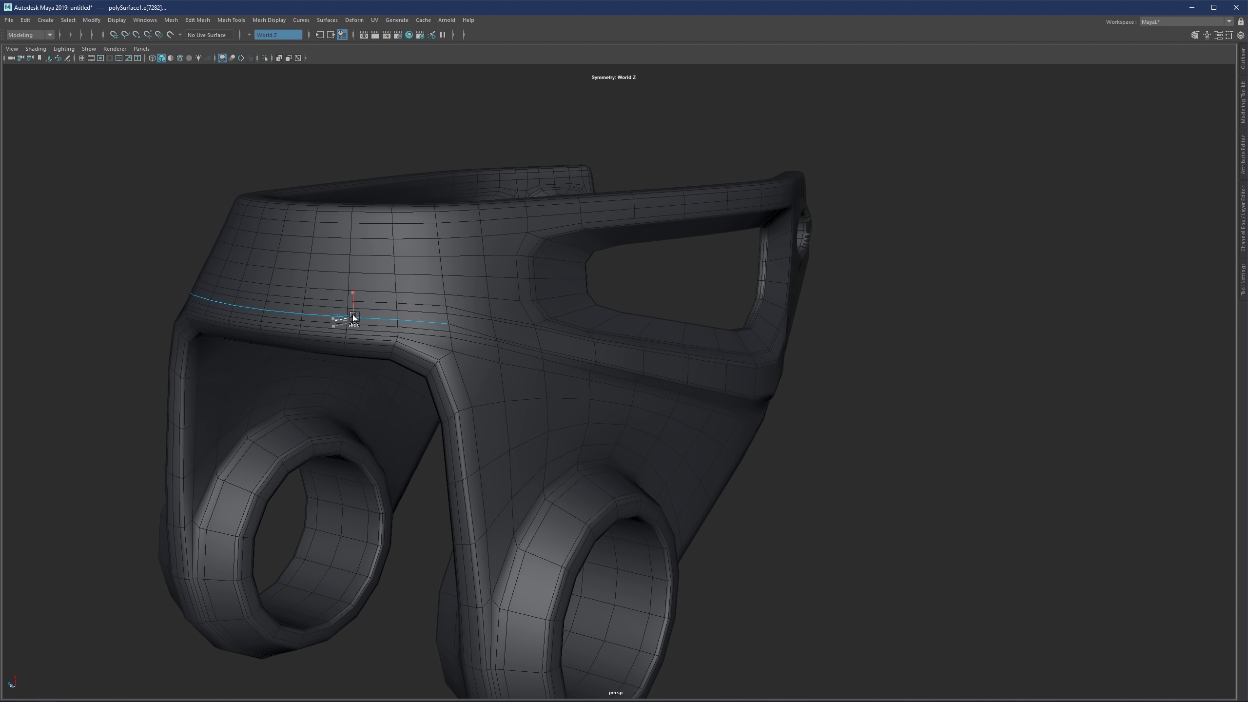
# Step: Select the lowest horizontal edge row above the front opening's rim and adjust its height slightly
pyautogui.click(327, 328)
pyautogui.doubleClick(513, 351)
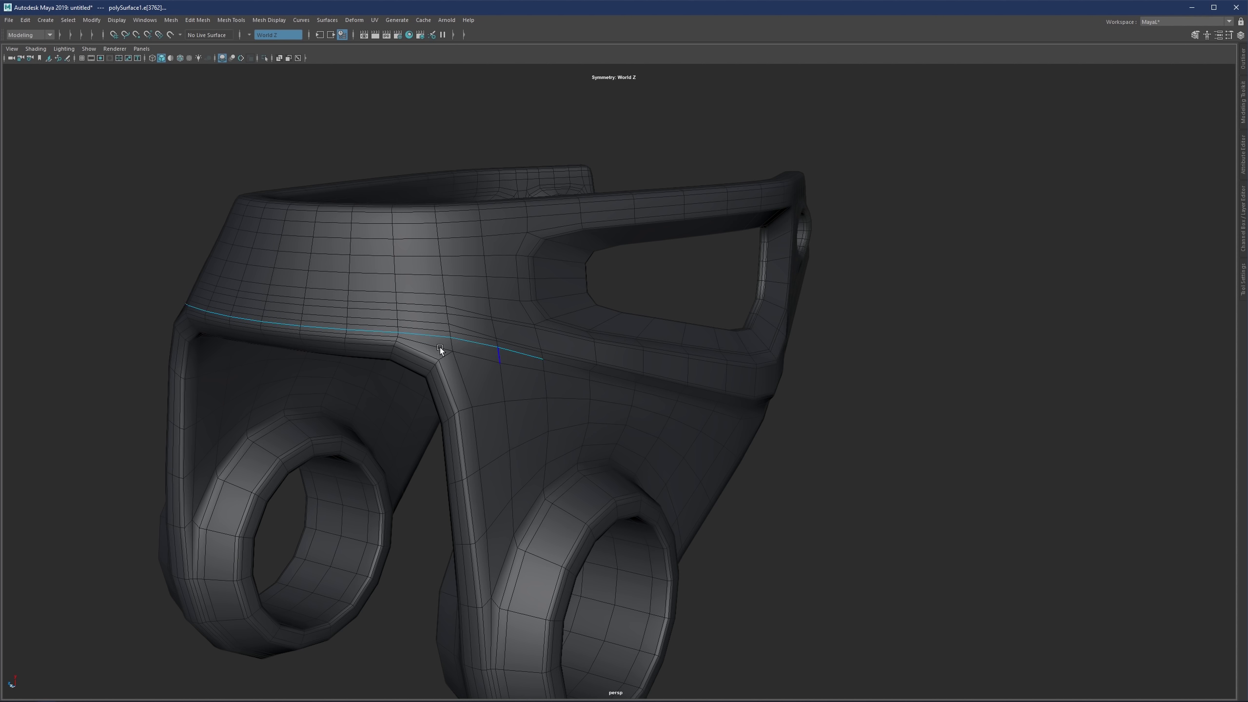
pyautogui.keyDown('alt'); pyautogui.moveTo(440, 347); pyautogui.dragTo(387, 334); pyautogui.keyUp('alt')
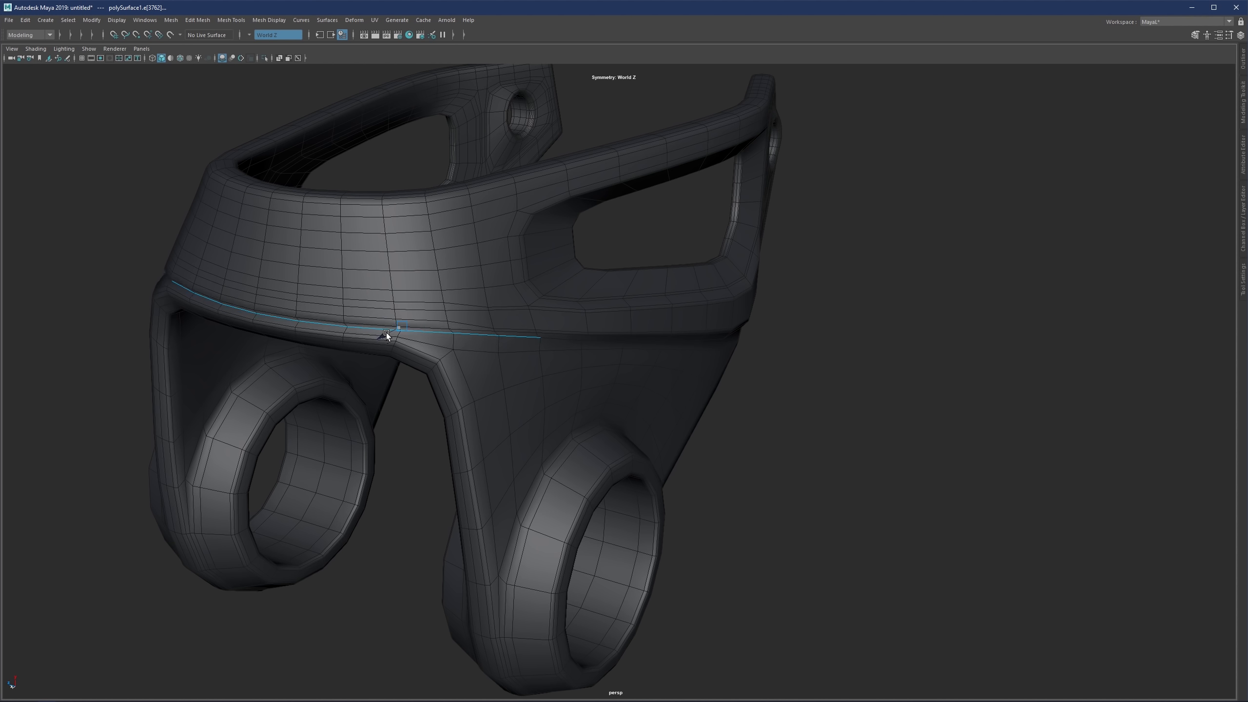
pyautogui.click(514, 335)
pyautogui.moveTo(468, 325); pyautogui.dragTo(467, 324)
# Step: Examine the smoothed mask and its wireframe from several angles, checking the front edge and the side window band
pyautogui.press('3')
pyautogui.click(757, 412)
pyautogui.scroll(-3, 614, 395)
pyautogui.keyDown('alt'); pyautogui.moveTo(614, 394); pyautogui.dragTo(562, 365); pyautogui.keyUp('alt')
pyautogui.scroll(5, 552, 367)
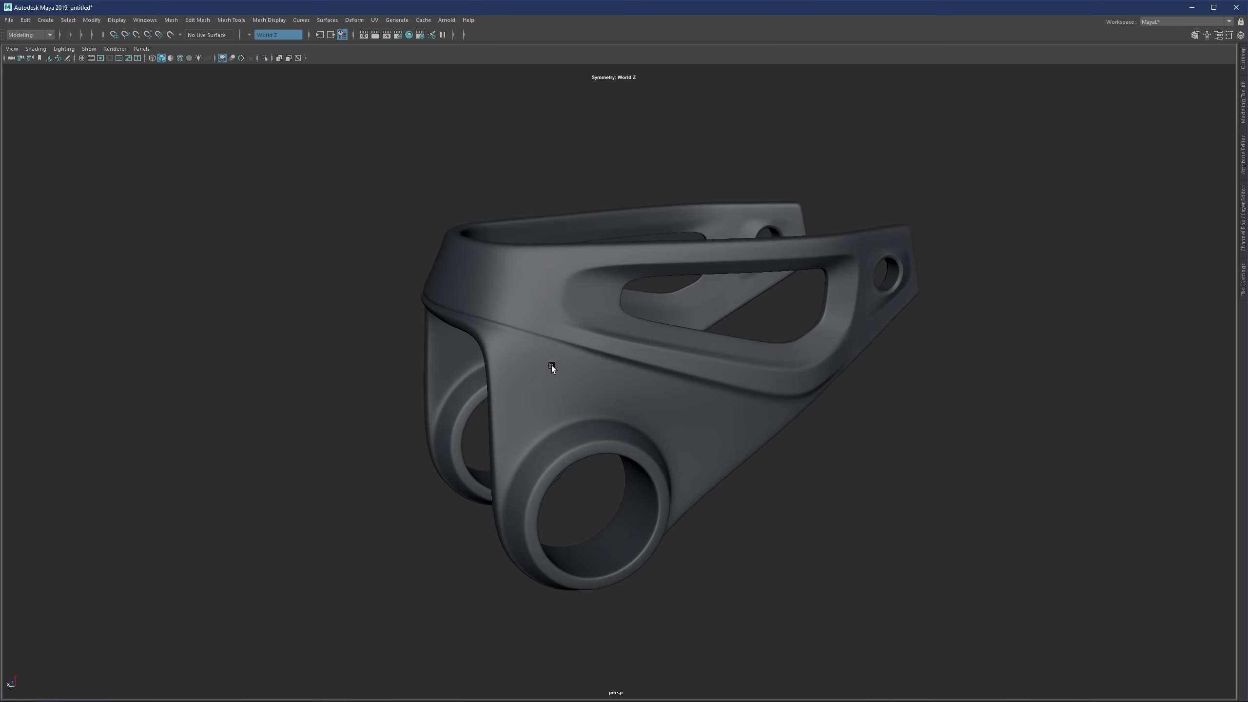
pyautogui.click(551, 365)
pyautogui.keyDown('alt'); pyautogui.moveTo(505, 365); pyautogui.dragTo(550, 347, button='right'); pyautogui.keyUp('alt')
pyautogui.press('1')
pyautogui.press('3')
pyautogui.hotkey('alt', '5')
pyautogui.click(297, 329)
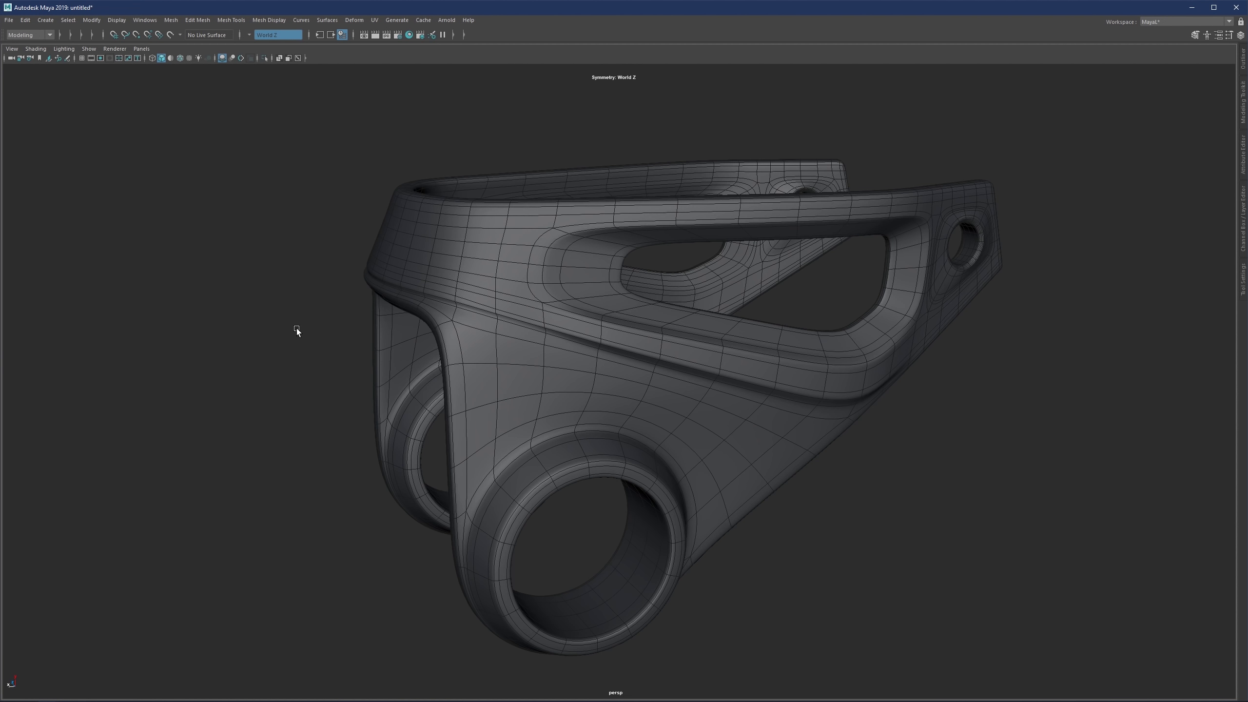
pyautogui.scroll(-3, 542, 338)
pyautogui.scroll(-2, 471, 340)
pyautogui.press('F8')
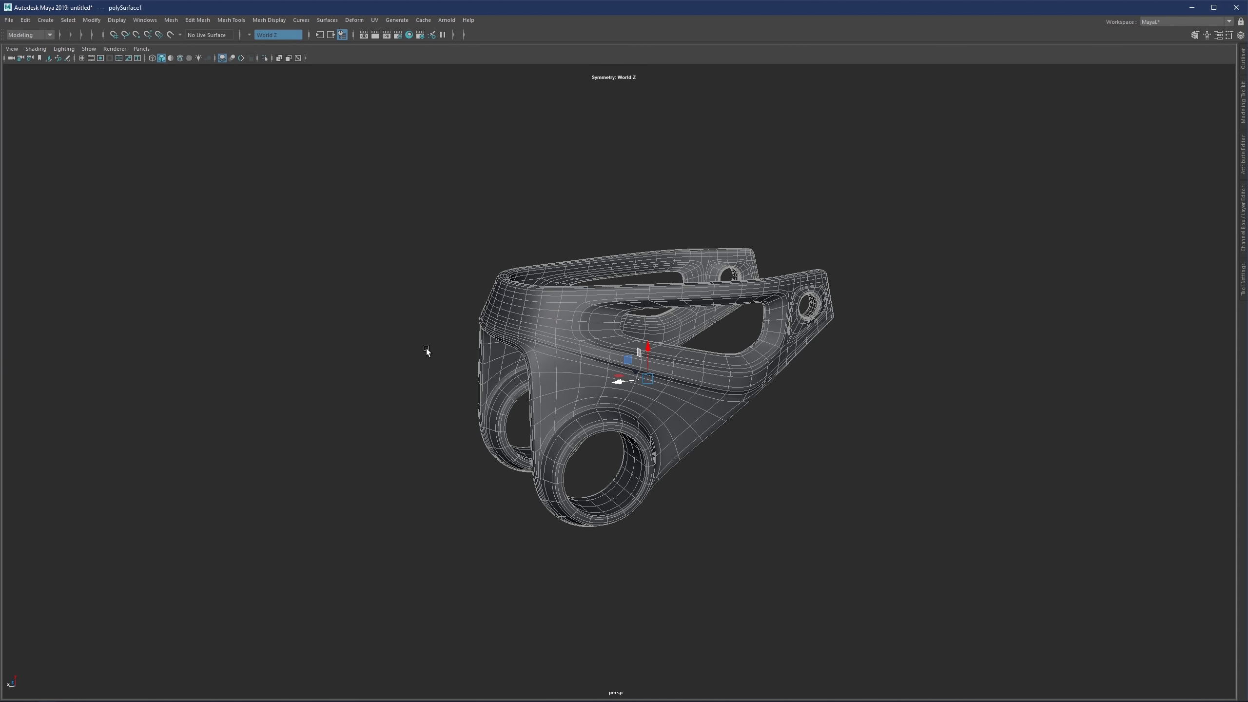
pyautogui.click(427, 349)
pyautogui.keyDown('alt'); pyautogui.moveTo(624, 332); pyautogui.dragTo(558, 324); pyautogui.keyUp('alt')
pyautogui.keyDown('alt'); pyautogui.moveTo(699, 370); pyautogui.dragTo(634, 312, button='middle'); pyautogui.keyUp('alt')
pyautogui.keyDown('alt'); pyautogui.moveTo(629, 310); pyautogui.dragTo(647, 330); pyautogui.keyUp('alt')
pyautogui.moveTo(572, 331)
pyautogui.keyDown('alt'); pyautogui.mouseDown()
pyautogui.moveTo(616, 312)
pyautogui.moveTo(555, 317)
pyautogui.mouseUp(); pyautogui.keyUp('alt')
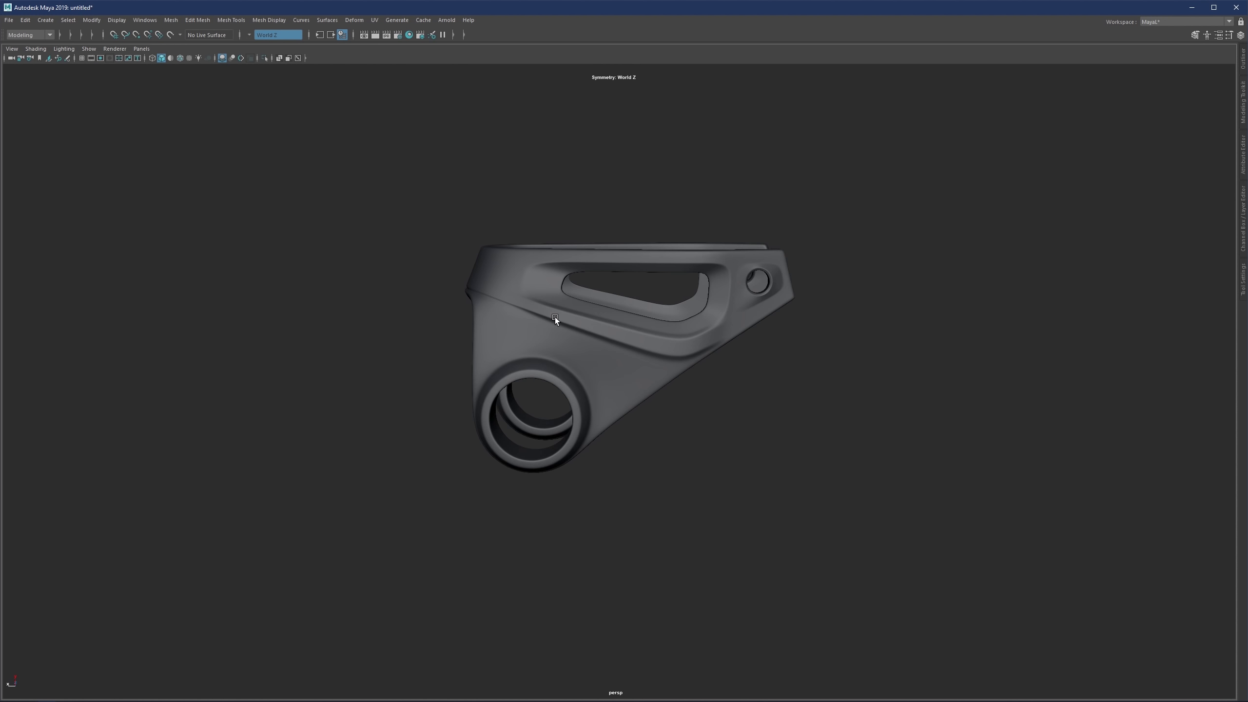
# Step: Select a face on the unsmoothed side panel between the round opening and the window band and inset it slightly with Extrude
pyautogui.click(612, 377)
pyautogui.press('1')
pyautogui.keyDown('alt'); pyautogui.moveTo(613, 376); pyautogui.dragTo(638, 357, button='right'); pyautogui.keyUp('alt')
pyautogui.keyDown('alt'); pyautogui.moveTo(637, 357); pyautogui.dragTo(630, 337, button='middle'); pyautogui.keyUp('alt')
pyautogui.scroll(3, 629, 338)
pyautogui.press('F11')
pyautogui.click(613, 343)
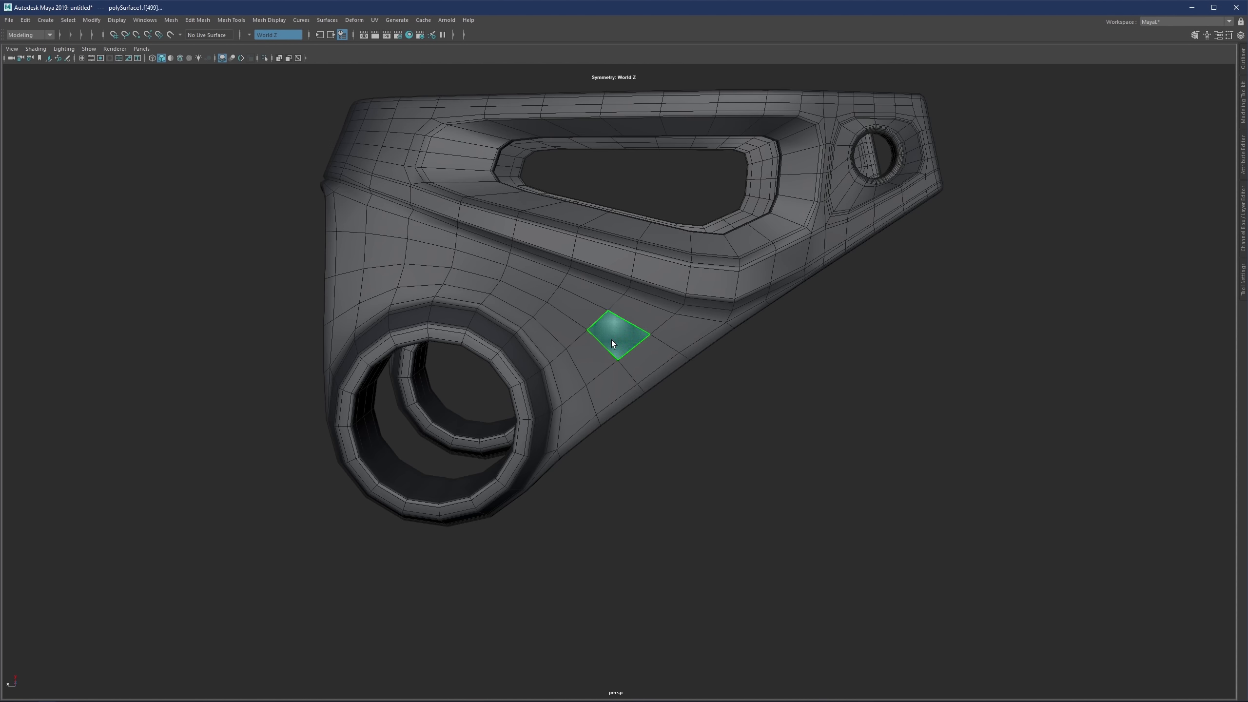
pyautogui.keyDown('alt'); pyautogui.moveTo(613, 343); pyautogui.dragTo(622, 345); pyautogui.keyUp('alt')
pyautogui.scroll(3, 614, 344)
pyautogui.hotkey('ctrl', 'e')
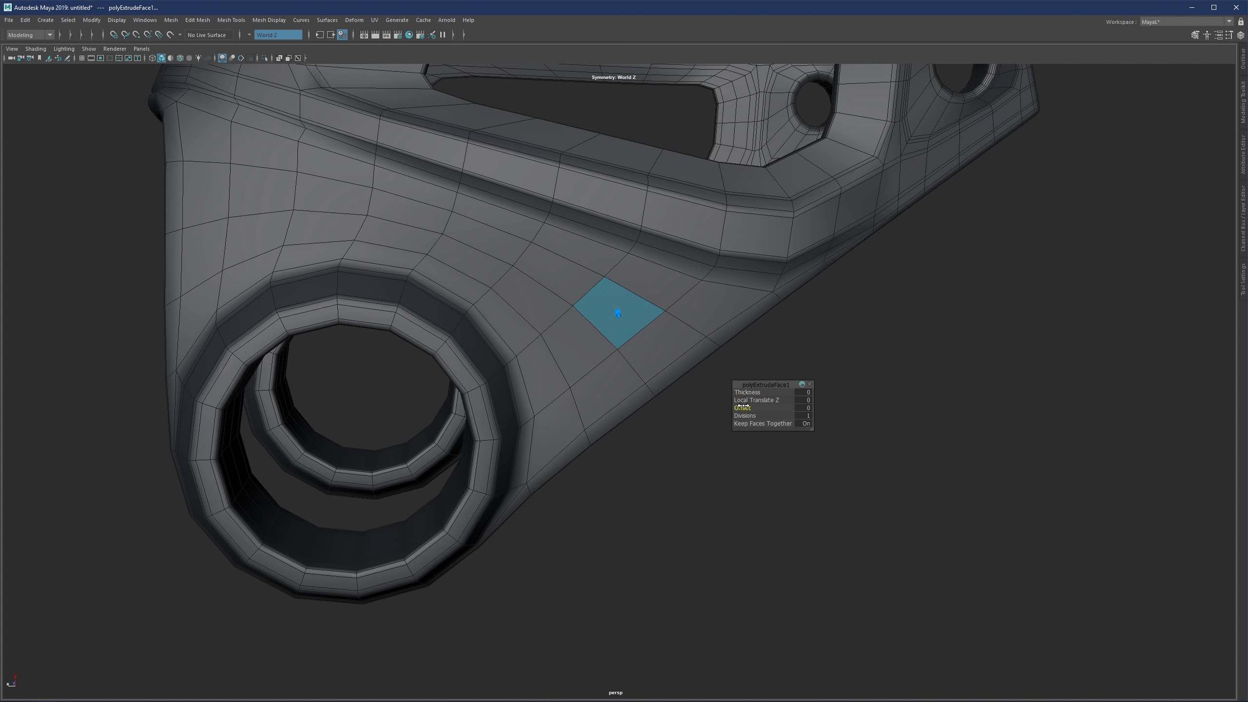
pyautogui.moveTo(742, 408); pyautogui.dragTo(856, 400)
pyautogui.scroll(3, 678, 399)
pyautogui.press('q')
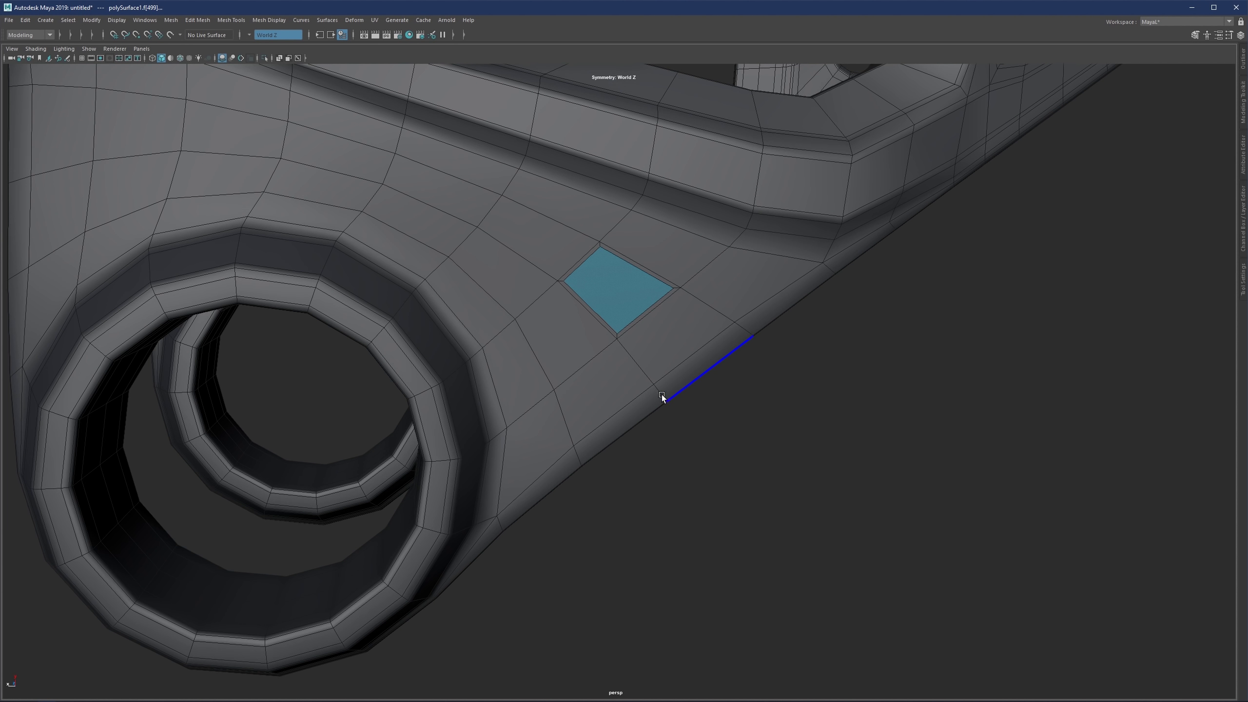
# Step: Circularize the inset face on the side panel and shrink it to a small, even diamond
pyautogui.keyDown('alt'); pyautogui.moveTo(616, 310); pyautogui.dragTo(612, 291); pyautogui.keyUp('alt')
pyautogui.keyDown('shift'); pyautogui.moveTo(613, 276); pyautogui.dragTo(605, 357, button='right'); pyautogui.keyUp('shift')
pyautogui.moveTo(742, 416); pyautogui.dragTo(677, 413)
pyautogui.moveTo(749, 401); pyautogui.dragTo(743, 401)
pyautogui.scroll(3, 628, 282)
pyautogui.keyDown('alt'); pyautogui.moveTo(628, 281); pyautogui.dragTo(564, 359, button='middle'); pyautogui.keyUp('alt')
# Step: Inset the circularized face with an offset of 0.231 and extrude it inward with an offset of 0.232 and a thickness of -0.198
pyautogui.hotkey('ctrl', 'e')
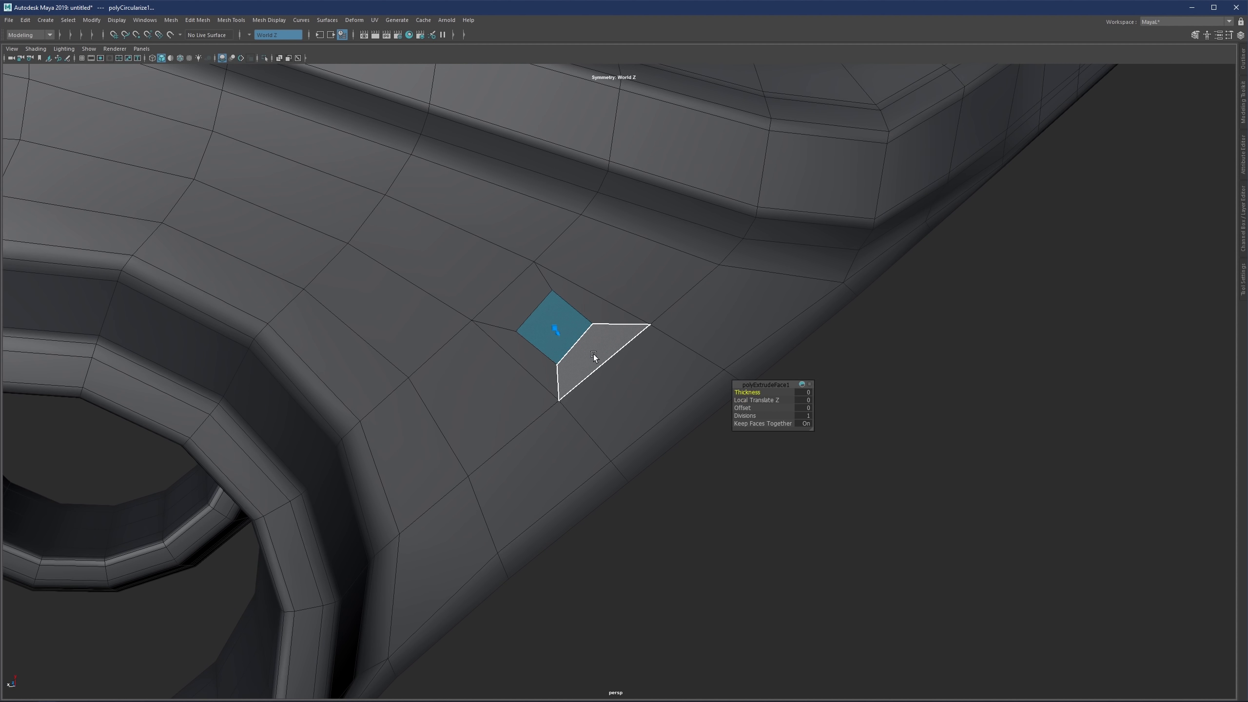
pyautogui.moveTo(759, 407); pyautogui.dragTo(850, 395)
pyautogui.scroll(2, 577, 385)
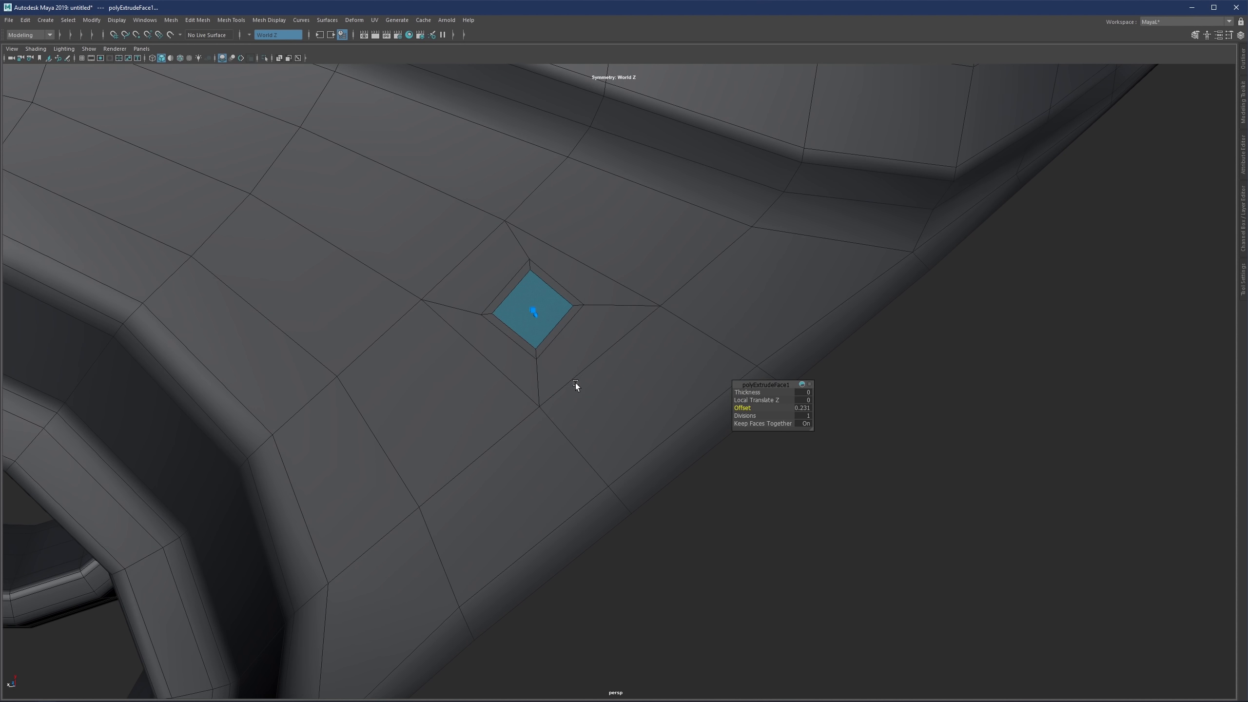
pyautogui.hotkey('ctrl', 'e')
pyautogui.moveTo(835, 408); pyautogui.dragTo(849, 408)
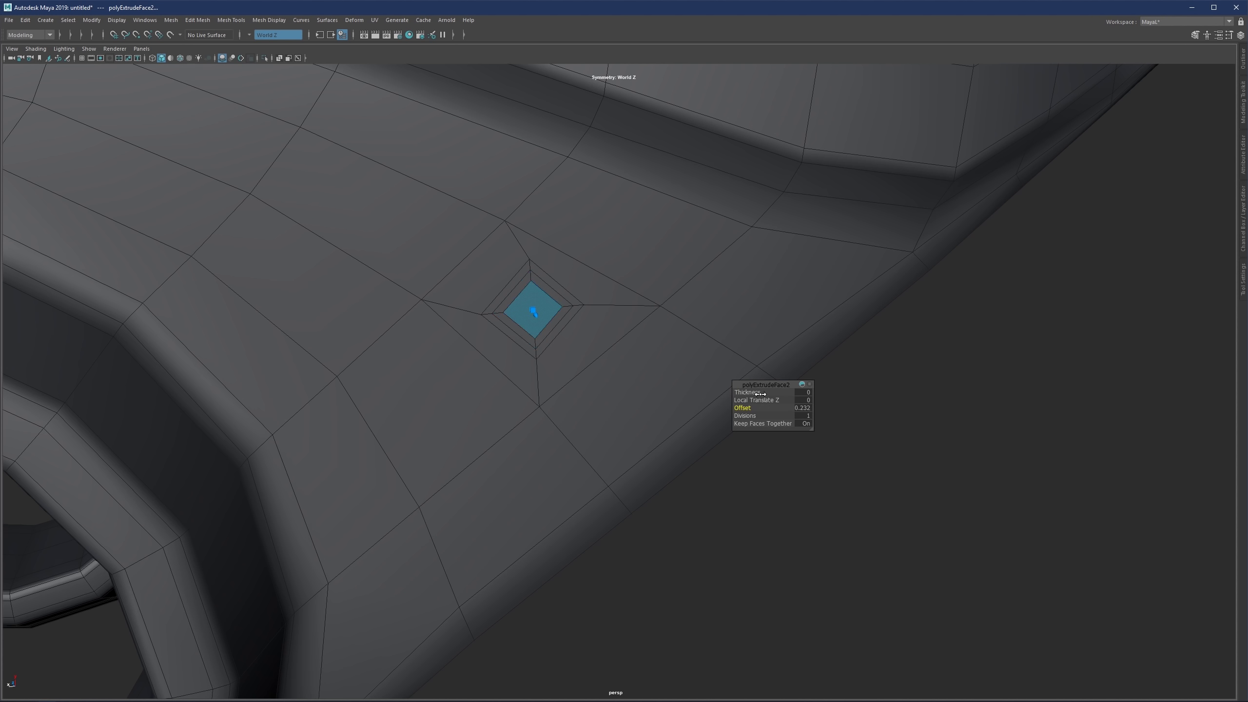
pyautogui.moveTo(747, 393); pyautogui.dragTo(661, 393)
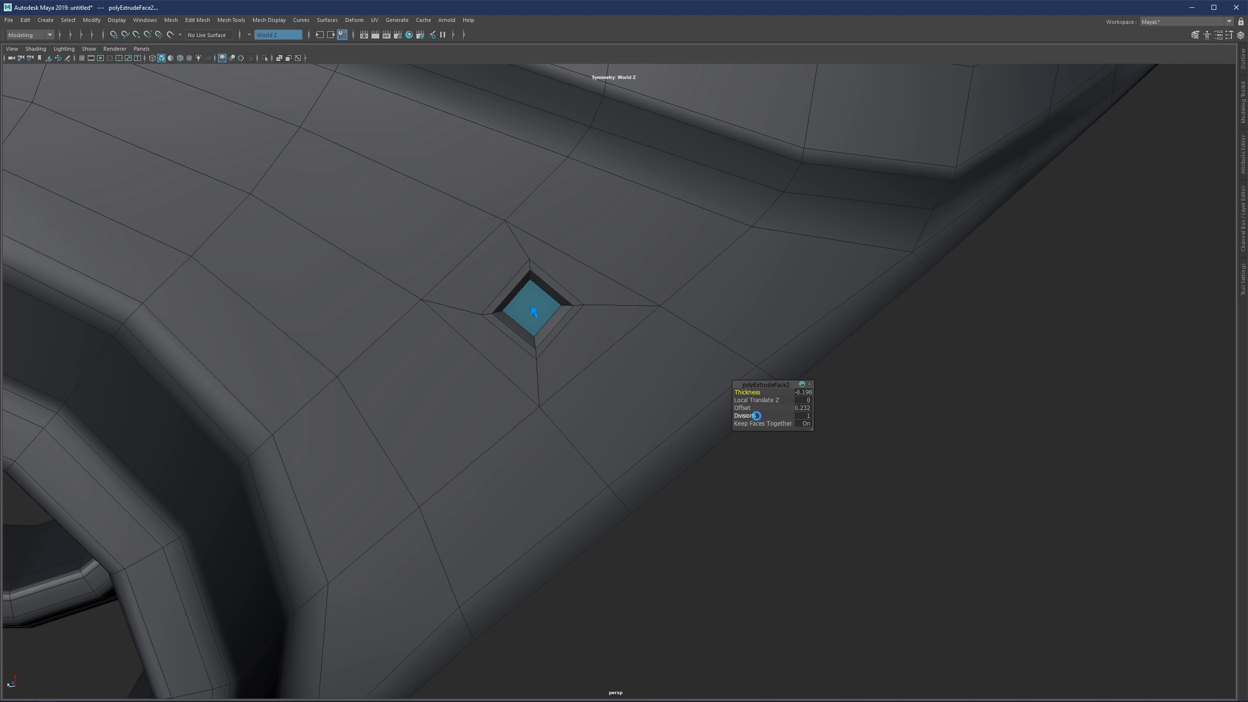
# Step: Extrude the floor face of the small recess with an offset of 0.066
pyautogui.hotkey('ctrl', 'e')
pyautogui.moveTo(749, 408); pyautogui.dragTo(775, 407)
pyautogui.scroll(2, 569, 312)
pyautogui.keyDown('alt'); pyautogui.moveTo(568, 312); pyautogui.dragTo(538, 407, button='middle'); pyautogui.keyUp('alt')
pyautogui.scroll(2, 539, 408)
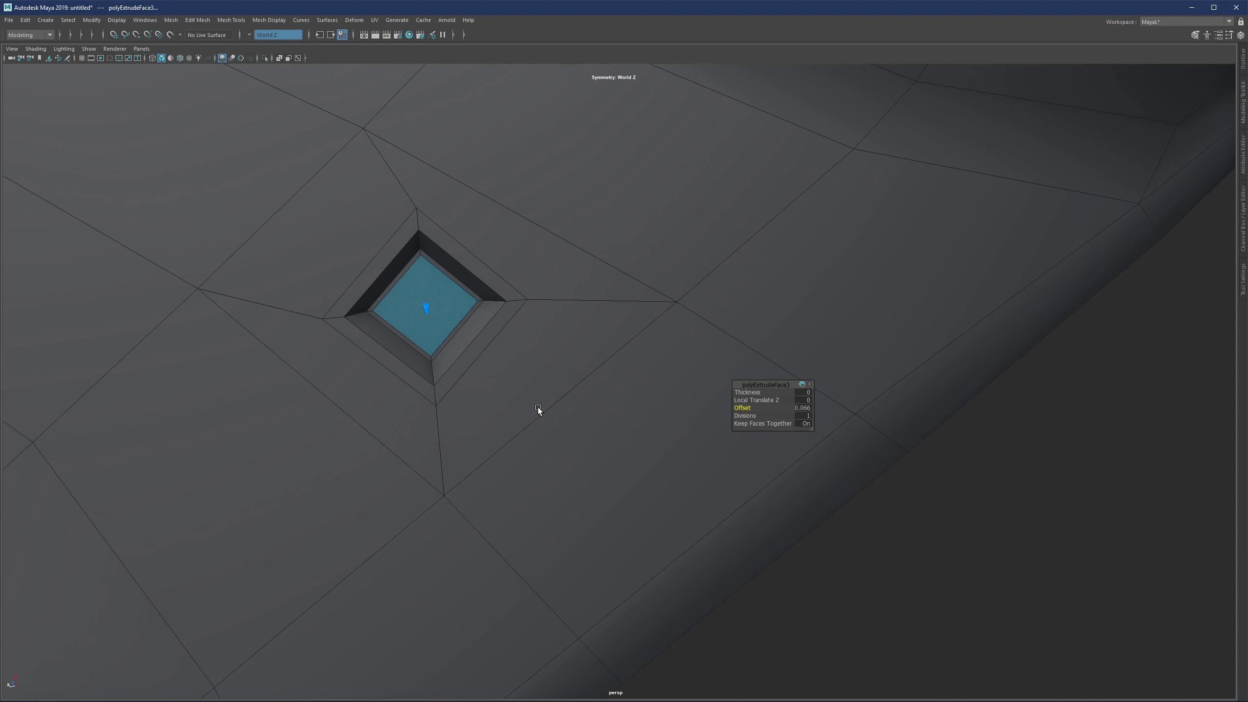
# Step: Insert a supporting edge loop around the walls of the small recess, close to its upper rim
pyautogui.press('y')
pyautogui.keyDown('alt'); pyautogui.moveTo(527, 359); pyautogui.dragTo(501, 312); pyautogui.keyUp('alt')
pyautogui.click(478, 289)
pyautogui.click(482, 292)
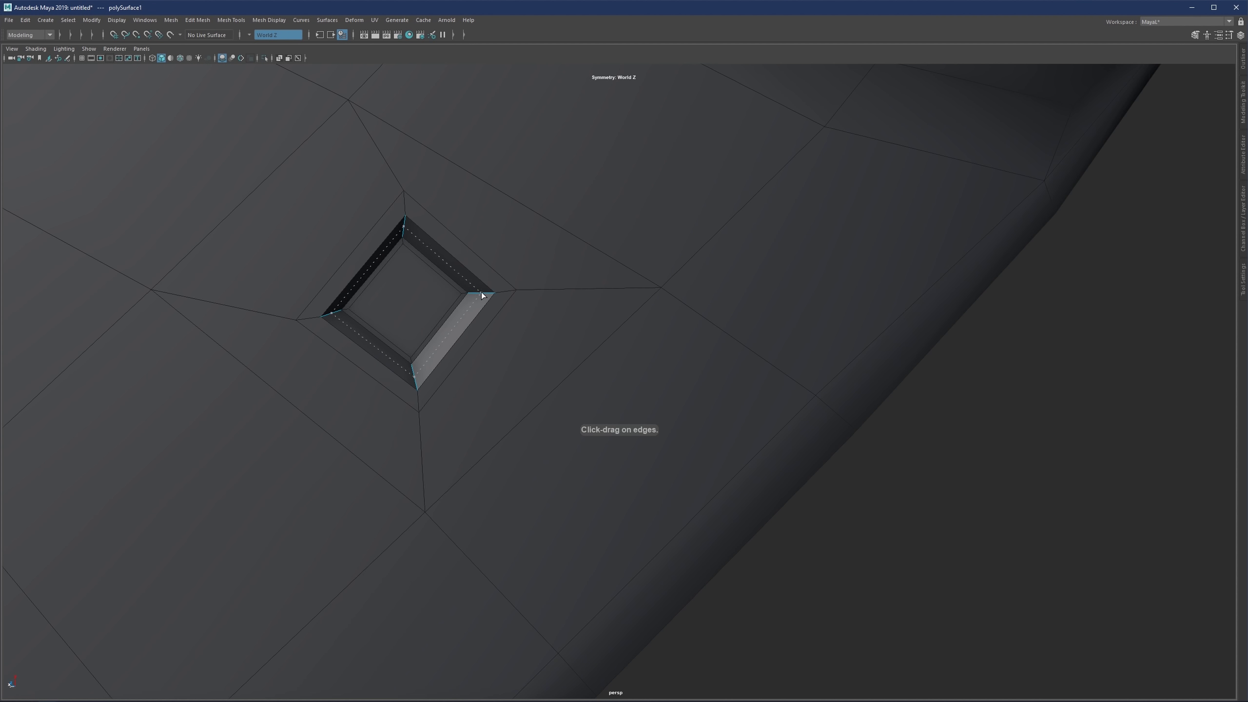
pyautogui.click(486, 293)
pyautogui.scroll(-5, 492, 374)
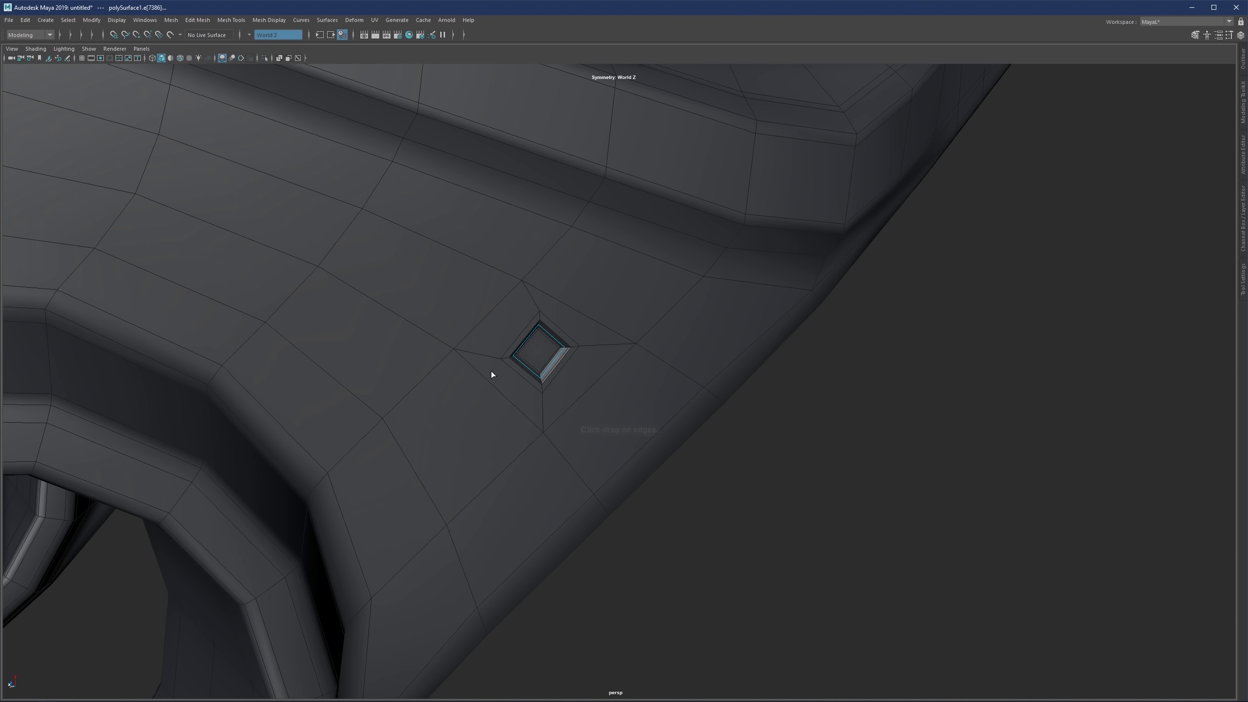
# Step: Examine the small round recess on the smoothed mask from the outside and from above
pyautogui.scroll(-3, 491, 371)
pyautogui.press('3')
pyautogui.scroll(-3, 807, 363)
pyautogui.click(804, 361)
pyautogui.scroll(-4, 695, 373)
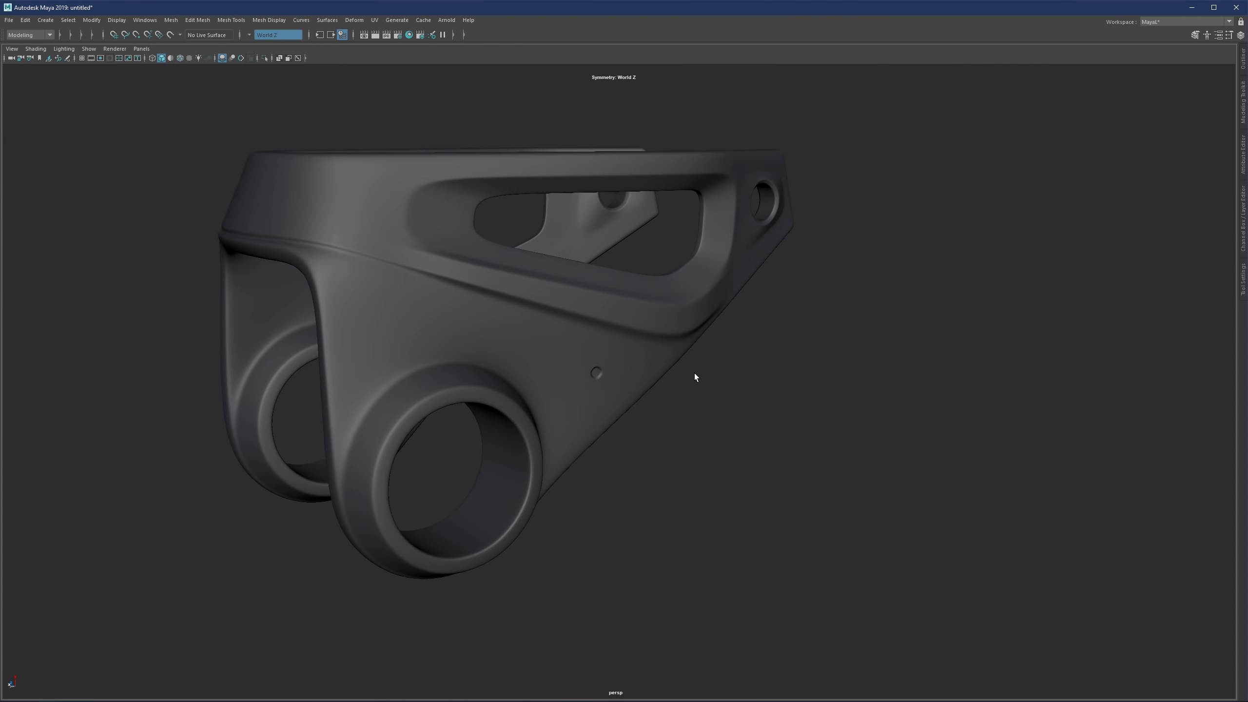
pyautogui.scroll(-3, 695, 373)
pyautogui.click(595, 386)
pyautogui.keyDown('alt'); pyautogui.moveTo(595, 386); pyautogui.dragTo(666, 443); pyautogui.keyUp('alt')
pyautogui.click(667, 444)
pyautogui.scroll(-4, 574, 378)
pyautogui.keyDown('alt'); pyautogui.moveTo(574, 377); pyautogui.dragTo(418, 294); pyautogui.keyUp('alt')
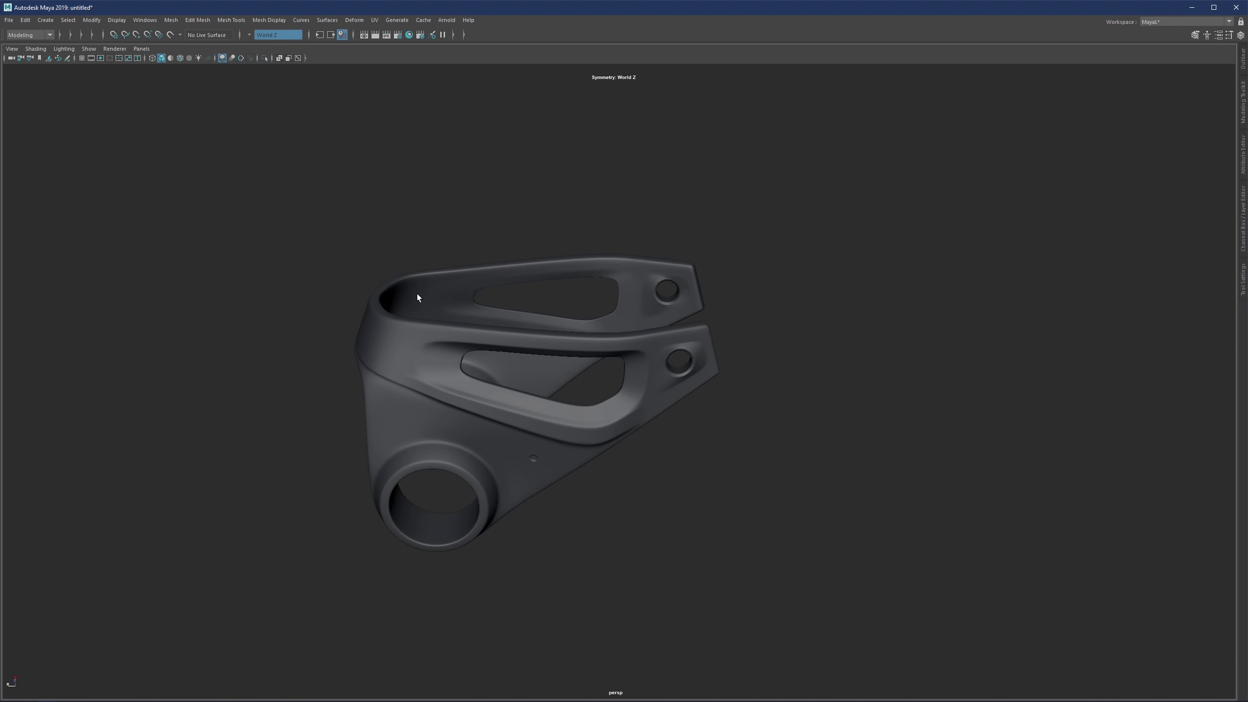
# Step: Delete the two edge loops around the inner side of the long window and insert a new edge loop there
pyautogui.click(422, 292)
pyautogui.press('1')
pyautogui.scroll(3, 455, 274)
pyautogui.moveTo(455, 273); pyautogui.dragTo(472, 245, button='right')
pyautogui.keyDown('alt'); pyautogui.moveTo(476, 244); pyautogui.dragTo(566, 340, button='middle'); pyautogui.keyUp('alt')
pyautogui.scroll(7, 568, 343)
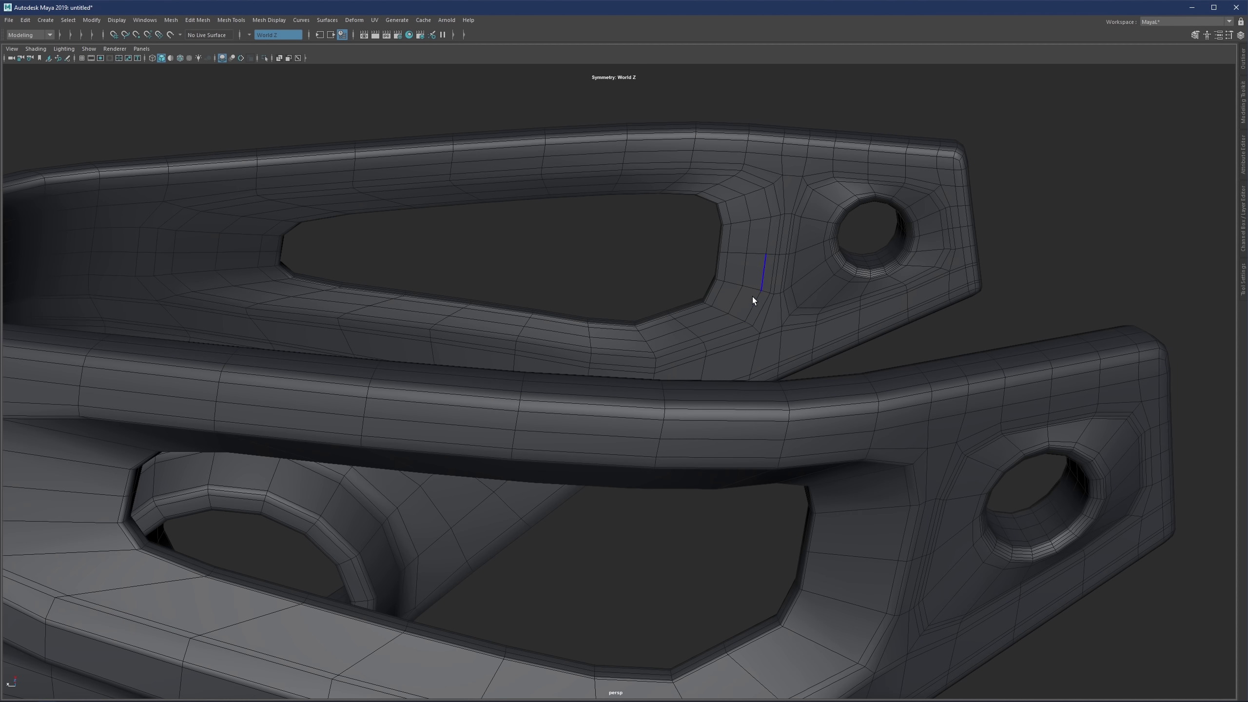
pyautogui.keyDown('alt'); pyautogui.moveTo(767, 240); pyautogui.dragTo(764, 232); pyautogui.keyUp('alt')
pyautogui.doubleClick(763, 230)
pyautogui.keyDown('shift'); pyautogui.doubleClick(743, 232); pyautogui.keyUp('shift')
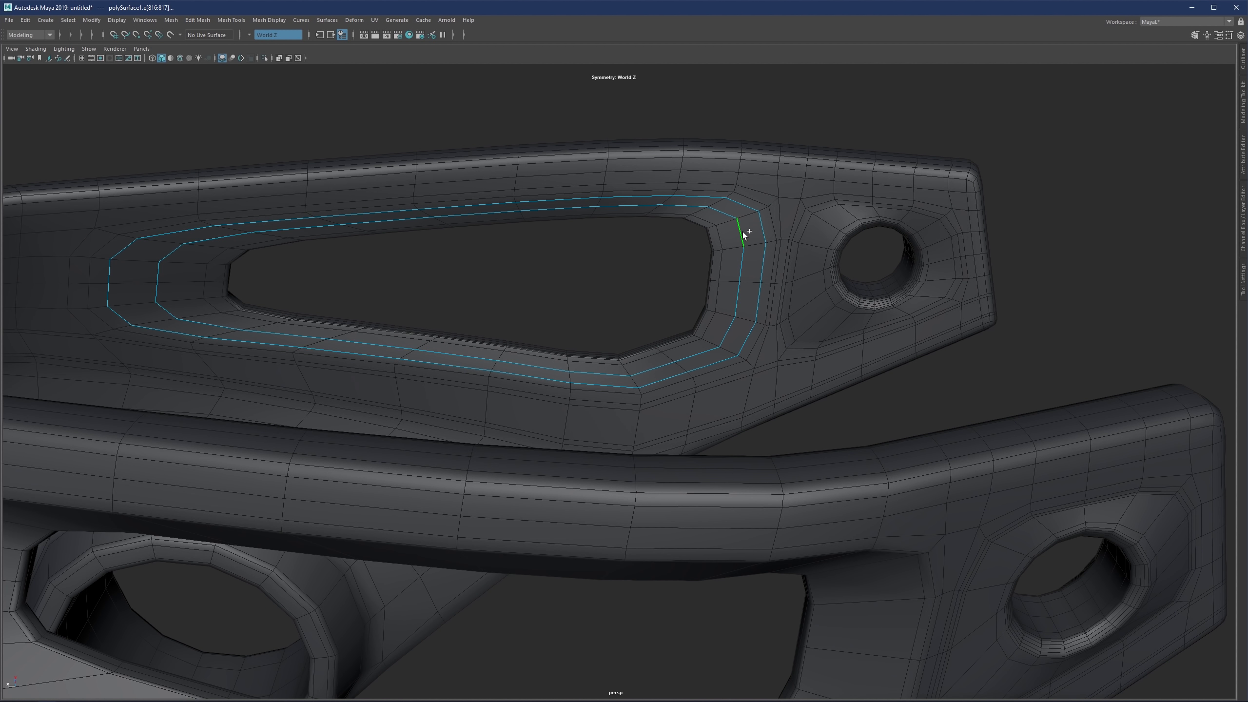
pyautogui.press('Delete')
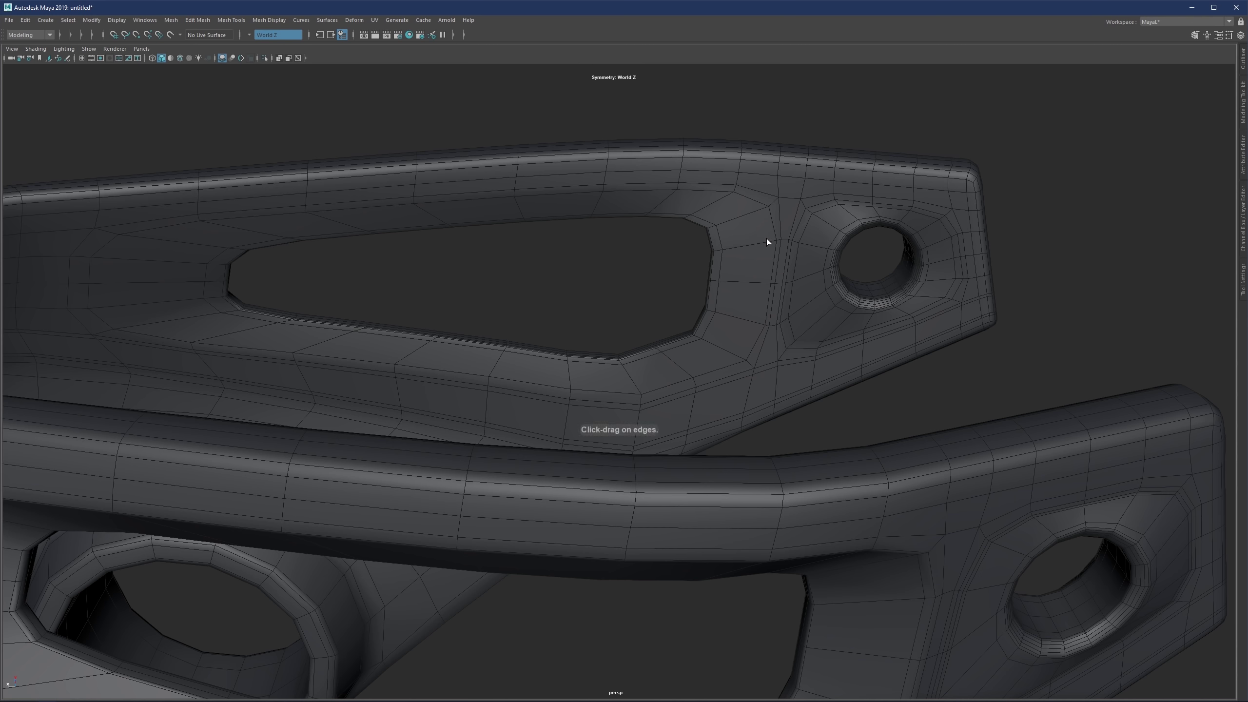
pyautogui.moveTo(767, 239); pyautogui.dragTo(742, 262)
# Step: Select two adjacent face rows along the mask's upper inner rim, running around the front and ending above the side windows
pyautogui.click(539, 182)
pyautogui.click(546, 170)
pyautogui.scroll(-2, 546, 173)
pyautogui.keyDown('alt'); pyautogui.moveTo(546, 175); pyautogui.dragTo(346, 228); pyautogui.keyUp('alt')
pyautogui.click(493, 243)
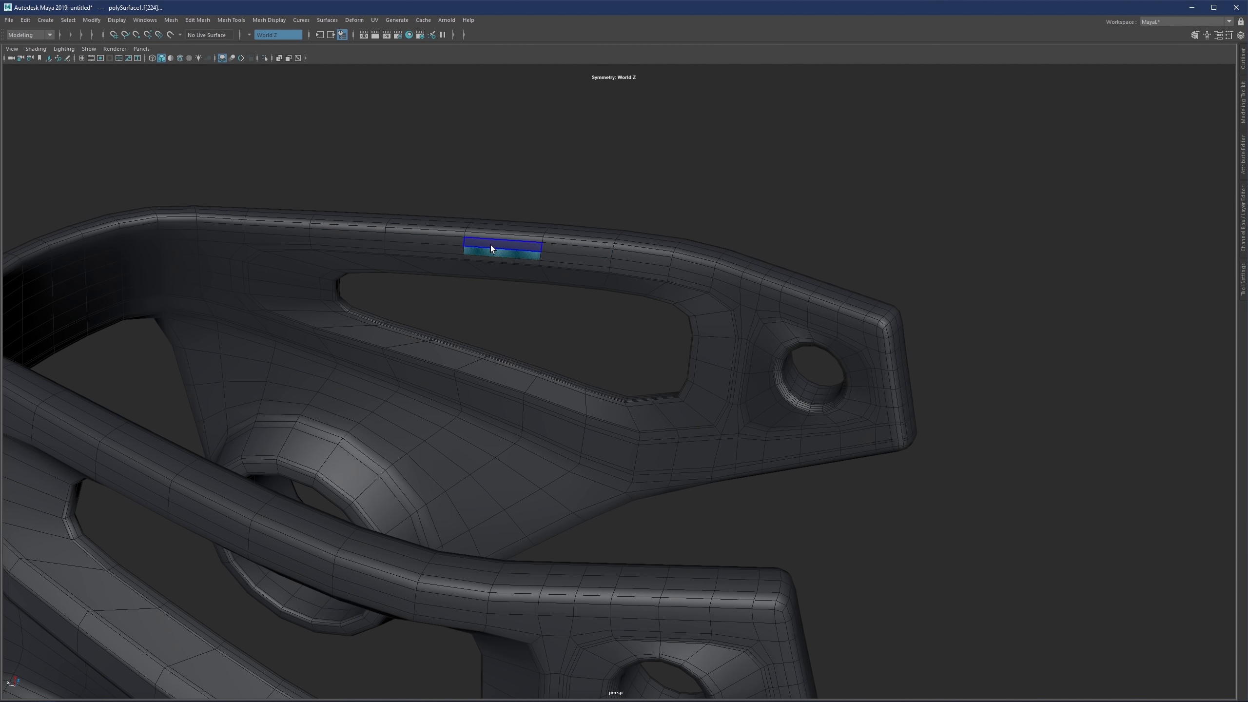
pyautogui.keyDown('alt'); pyautogui.moveTo(427, 244); pyautogui.dragTo(467, 239); pyautogui.keyUp('alt')
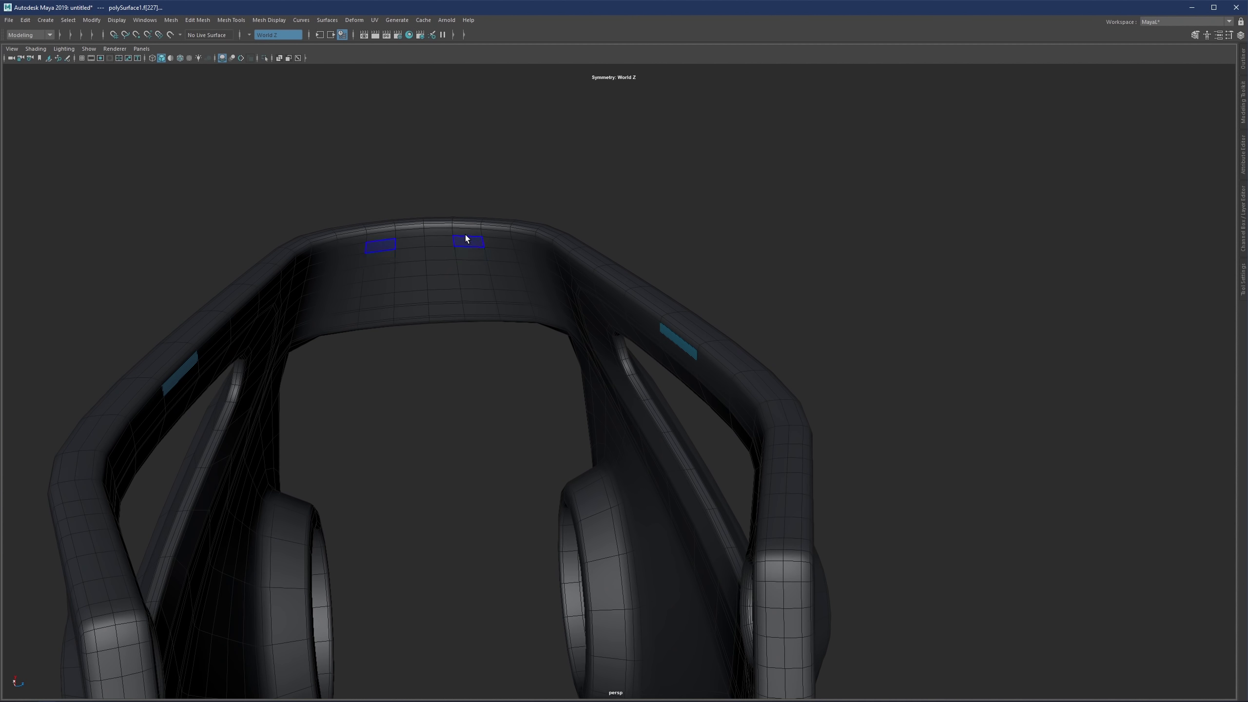
pyautogui.keyDown('shift'); pyautogui.doubleClick(436, 232); pyautogui.keyUp('shift')
pyautogui.keyDown('shift'); pyautogui.click(435, 240); pyautogui.keyUp('shift')
pyautogui.keyDown('alt'); pyautogui.moveTo(639, 297); pyautogui.dragTo(689, 310); pyautogui.keyUp('alt')
pyautogui.keyDown('shift'); pyautogui.doubleClick(701, 346); pyautogui.keyUp('shift')
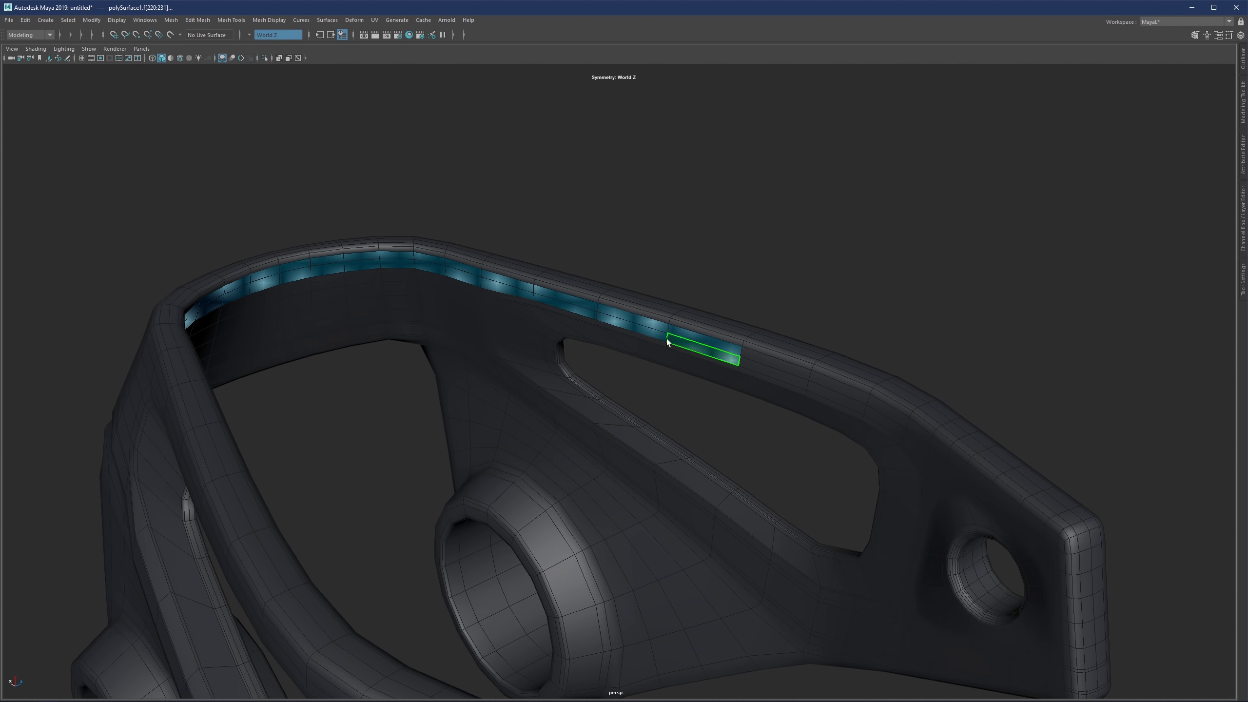
pyautogui.keyDown('alt'); pyautogui.moveTo(667, 339); pyautogui.dragTo(607, 343, button='right'); pyautogui.keyUp('alt')
# Step: Try to extrude the selected inner rim faces by thickness alone, and undo the extrusion
pyautogui.hotkey('ctrl', 'e')
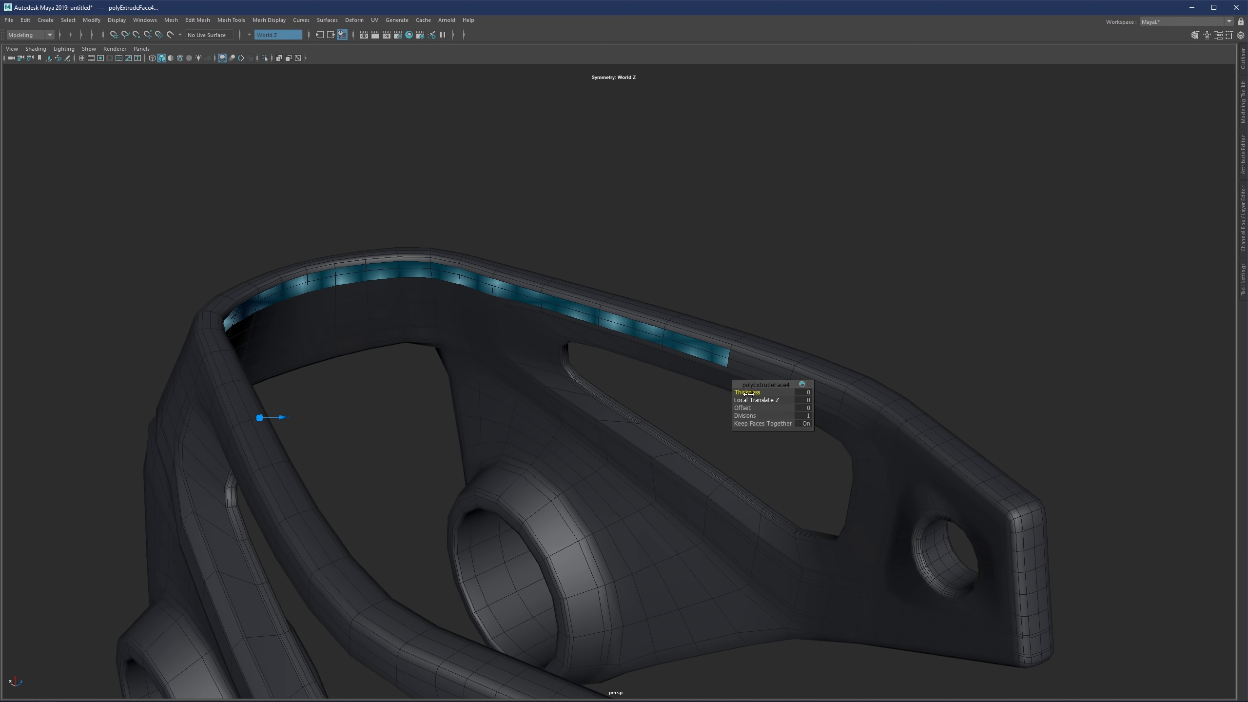
pyautogui.moveTo(758, 392); pyautogui.dragTo(868, 421)
pyautogui.press('q')
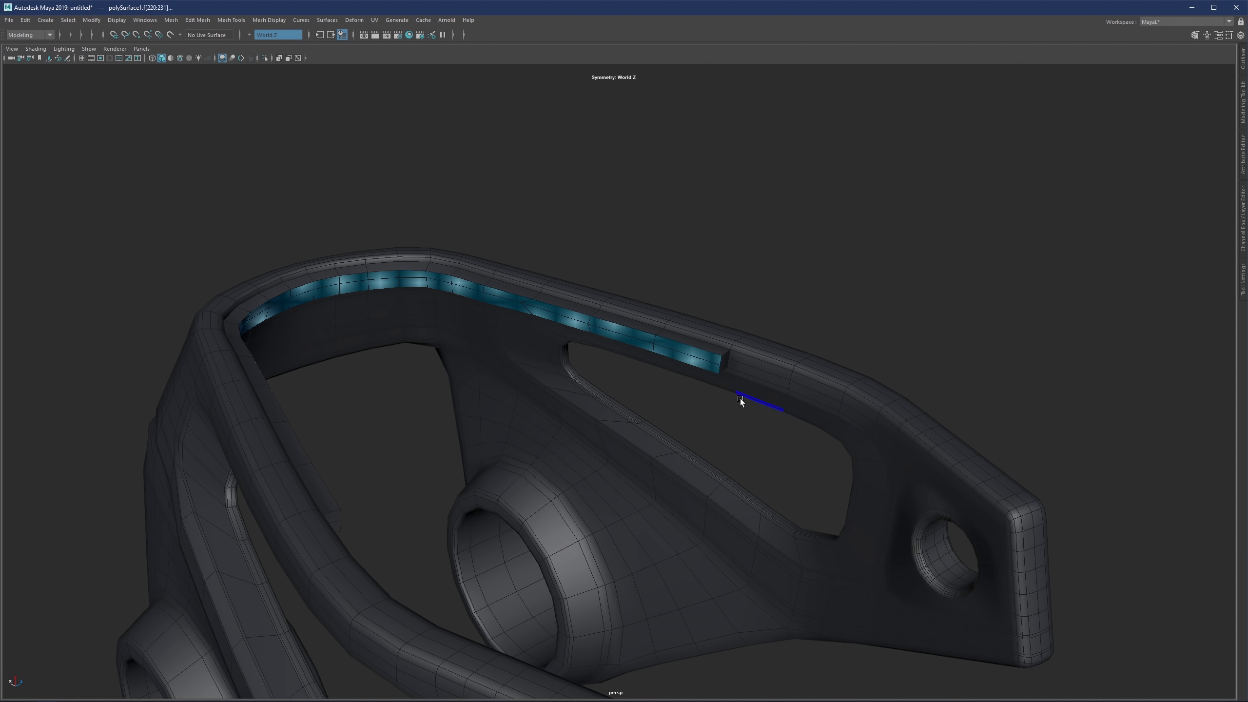
pyautogui.scroll(2, 696, 388)
pyautogui.hotkey('ctrl', 'z')
pyautogui.hotkey('ctrl', 'z')
pyautogui.hotkey('ctrl', 'z')
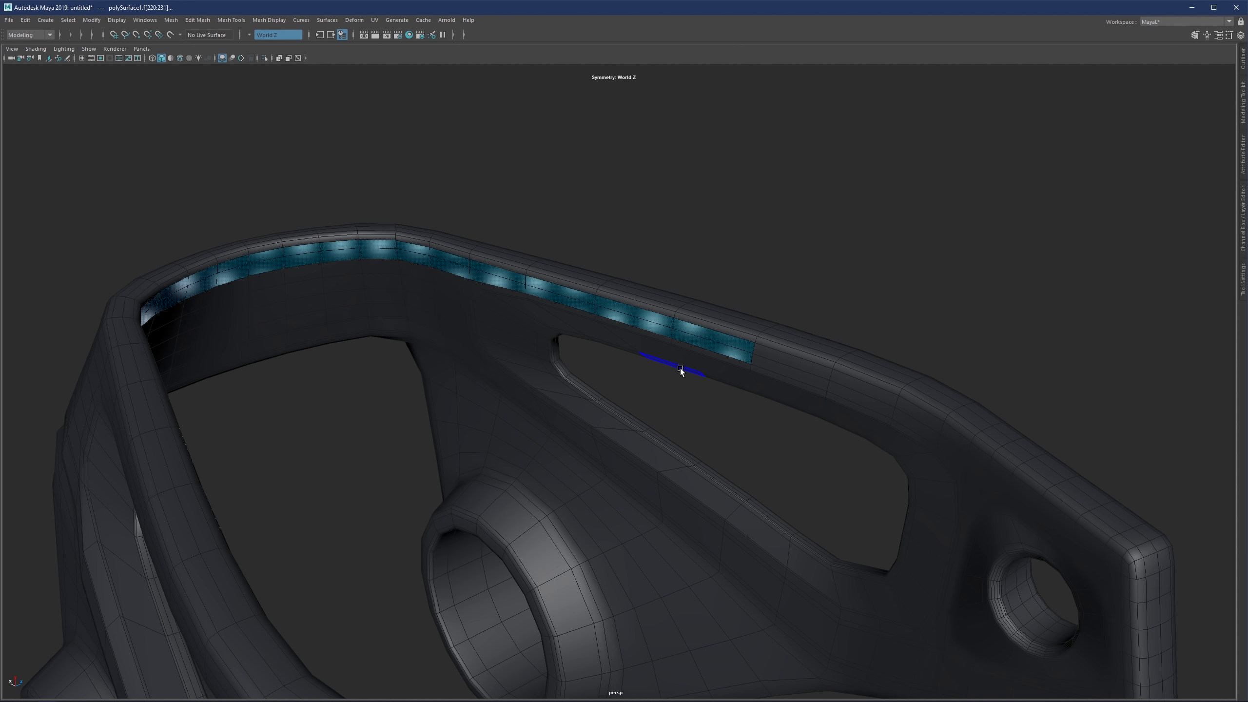
# Step: Extrude the selected inner rim faces with an offset of 0.296 and a positive thickness to form a raised ledge
pyautogui.hotkey('ctrl', 'e')
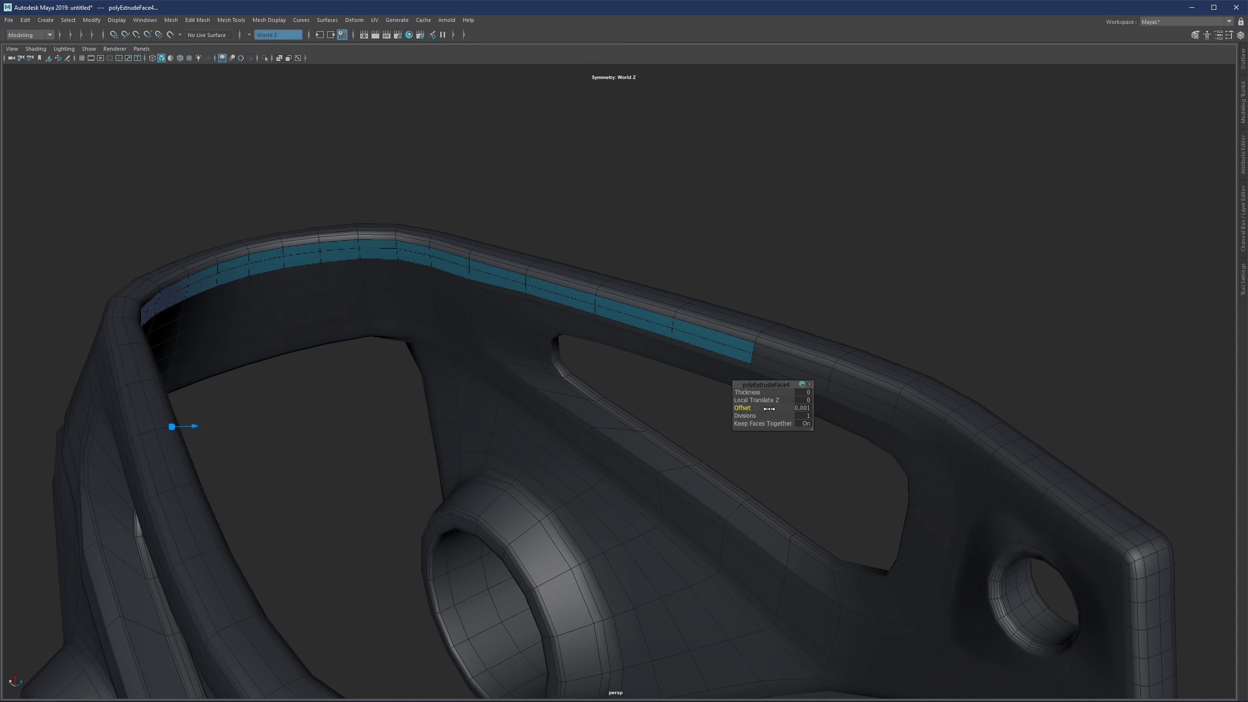
pyautogui.moveTo(769, 409); pyautogui.dragTo(849, 410)
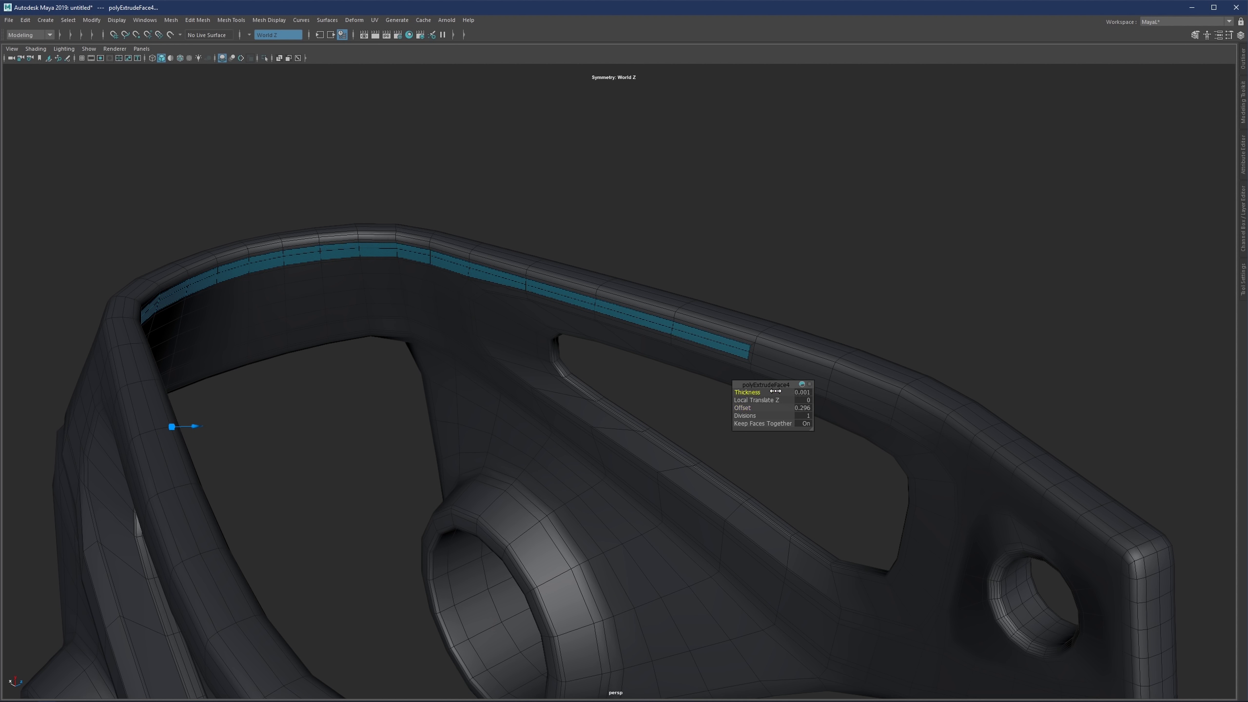
pyautogui.moveTo(775, 392); pyautogui.dragTo(840, 399)
pyautogui.keyDown('alt'); pyautogui.moveTo(743, 408); pyautogui.dragTo(884, 399); pyautogui.keyUp('alt')
# Step: Select the outer edges at the end of the raised inner ledge and move them to taper the end into the rim
pyautogui.moveTo(720, 379); pyautogui.dragTo(723, 359, button='right')
pyautogui.scroll(3, 736, 365)
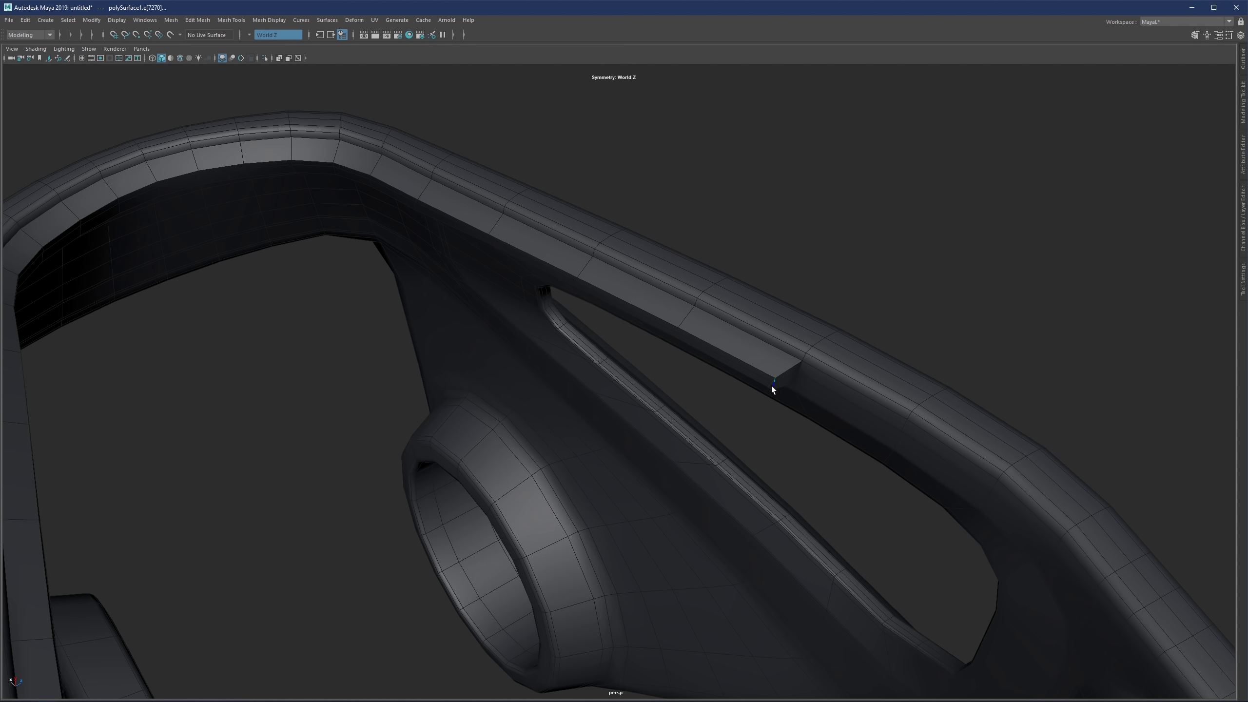
pyautogui.keyDown('ctrl'); pyautogui.keyDown('shift'); pyautogui.moveTo(758, 375); pyautogui.dragTo(703, 345); pyautogui.keyUp('shift'); pyautogui.keyUp('ctrl')
pyautogui.keyDown('alt'); pyautogui.moveTo(692, 340); pyautogui.dragTo(723, 352, button='right'); pyautogui.keyUp('alt')
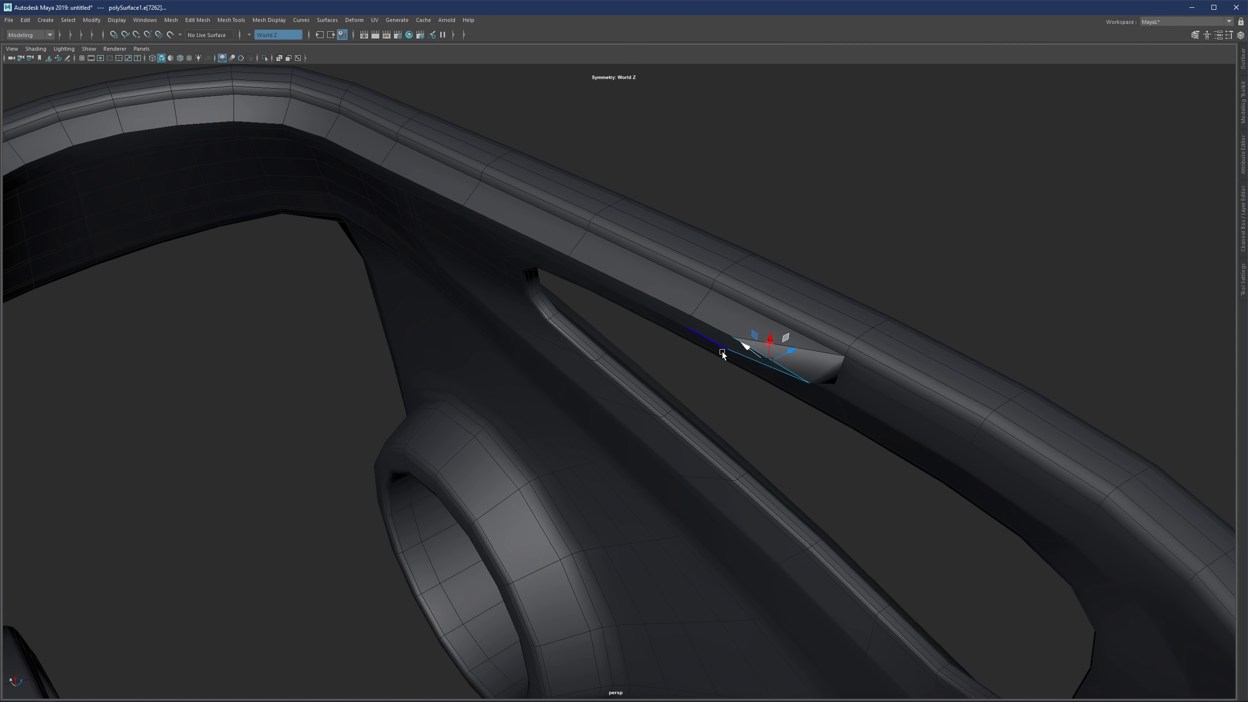
pyautogui.keyDown('alt'); pyautogui.moveTo(766, 357); pyautogui.dragTo(792, 350); pyautogui.keyUp('alt')
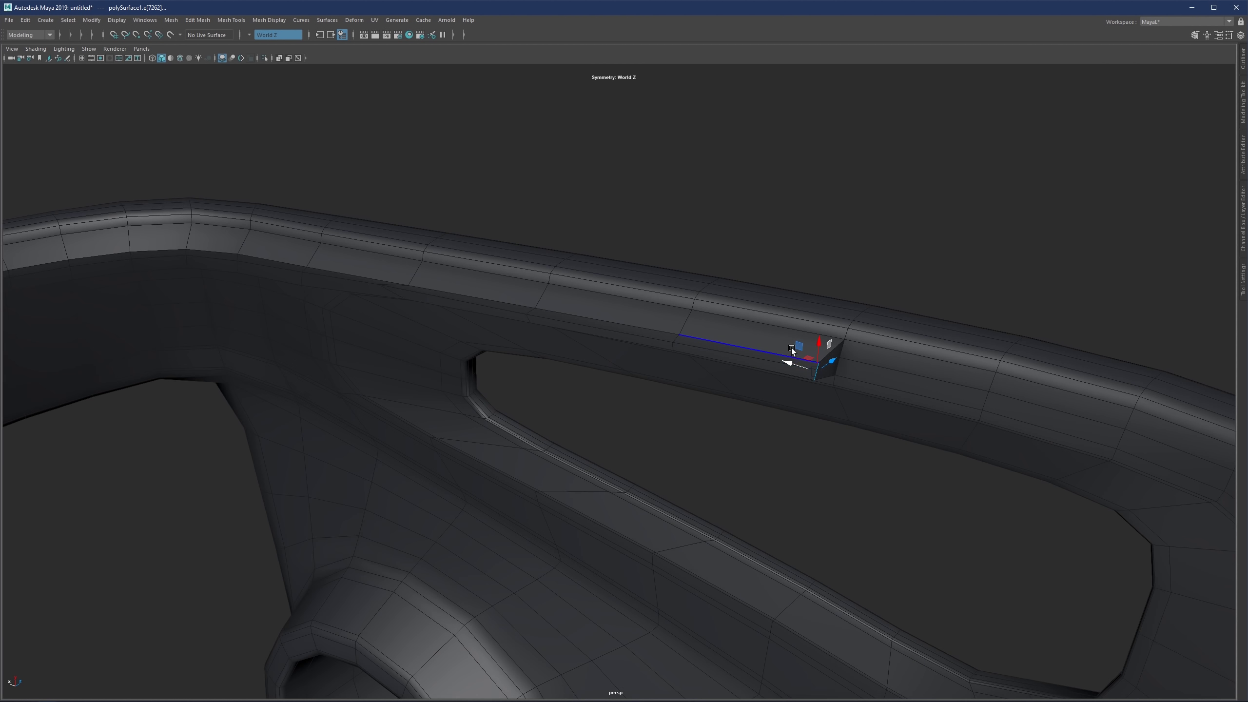
pyautogui.keyDown('alt'); pyautogui.moveTo(718, 346); pyautogui.dragTo(607, 364, button='middle'); pyautogui.keyUp('alt')
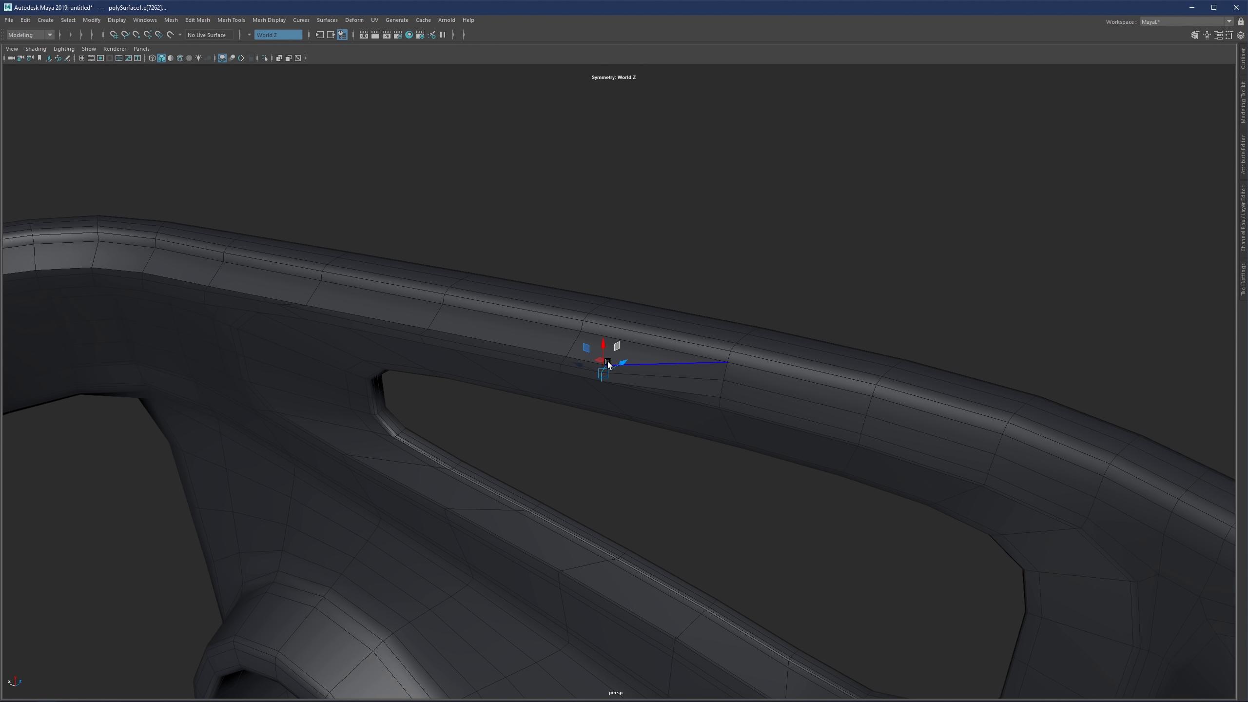
pyautogui.keyDown('alt'); pyautogui.moveTo(607, 363); pyautogui.dragTo(609, 368, button='right'); pyautogui.keyUp('alt')
# Step: Insert two supporting edge loops near the tapered end of the inner ledge
pyautogui.press('y')
pyautogui.moveTo(696, 361); pyautogui.dragTo(709, 361)
pyautogui.moveTo(621, 363); pyautogui.dragTo(581, 359)
pyautogui.keyDown('alt'); pyautogui.moveTo(580, 359); pyautogui.dragTo(589, 385, button='right'); pyautogui.keyUp('alt')
# Step: Examine the smoothed inner ledge, and return to object mode to view the whole mask from the front
pyautogui.press('3')
pyautogui.press('q')
pyautogui.click(696, 316)
pyautogui.keyDown('alt'); pyautogui.moveTo(755, 274); pyautogui.dragTo(709, 330, button='right'); pyautogui.keyUp('alt')
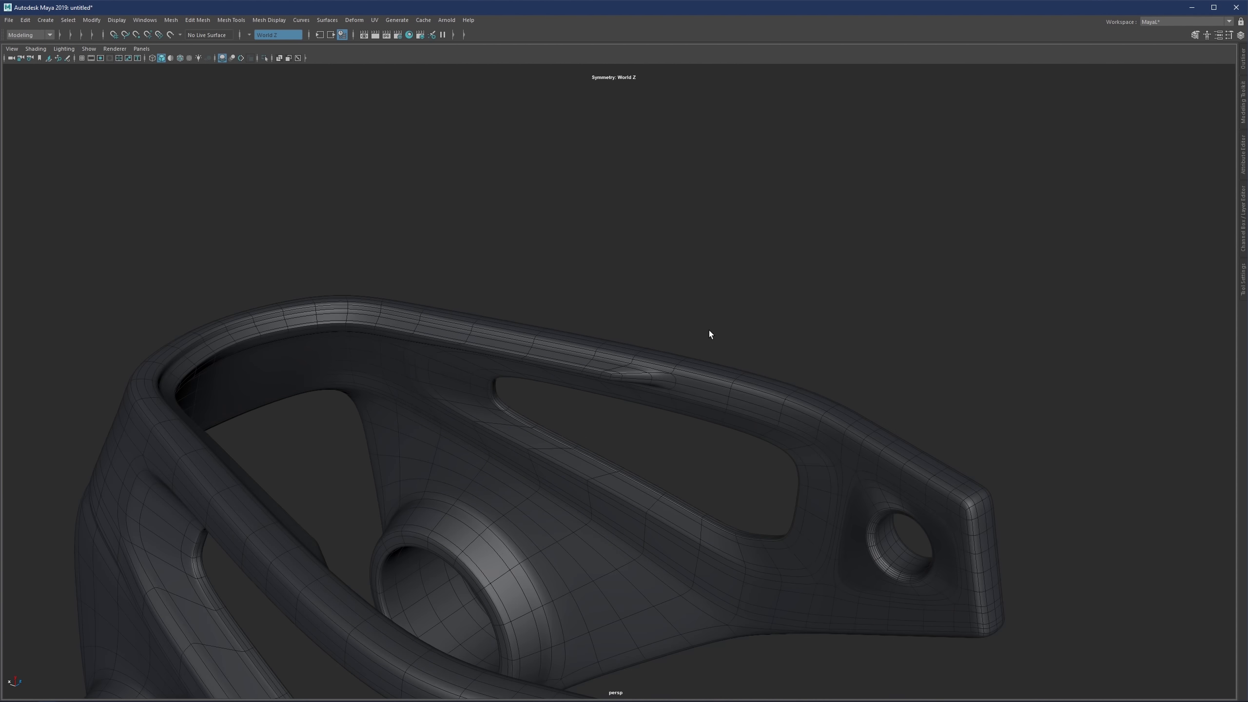
pyautogui.press('F8')
pyautogui.click(709, 330)
pyautogui.keyDown('alt'); pyautogui.moveTo(709, 330); pyautogui.dragTo(733, 335); pyautogui.keyUp('alt')
pyautogui.keyDown('alt'); pyautogui.moveTo(733, 334); pyautogui.dragTo(555, 427, button='right'); pyautogui.keyUp('alt')
pyautogui.keyDown('alt'); pyautogui.moveTo(555, 427); pyautogui.dragTo(607, 427); pyautogui.keyUp('alt')
pyautogui.click(511, 386)
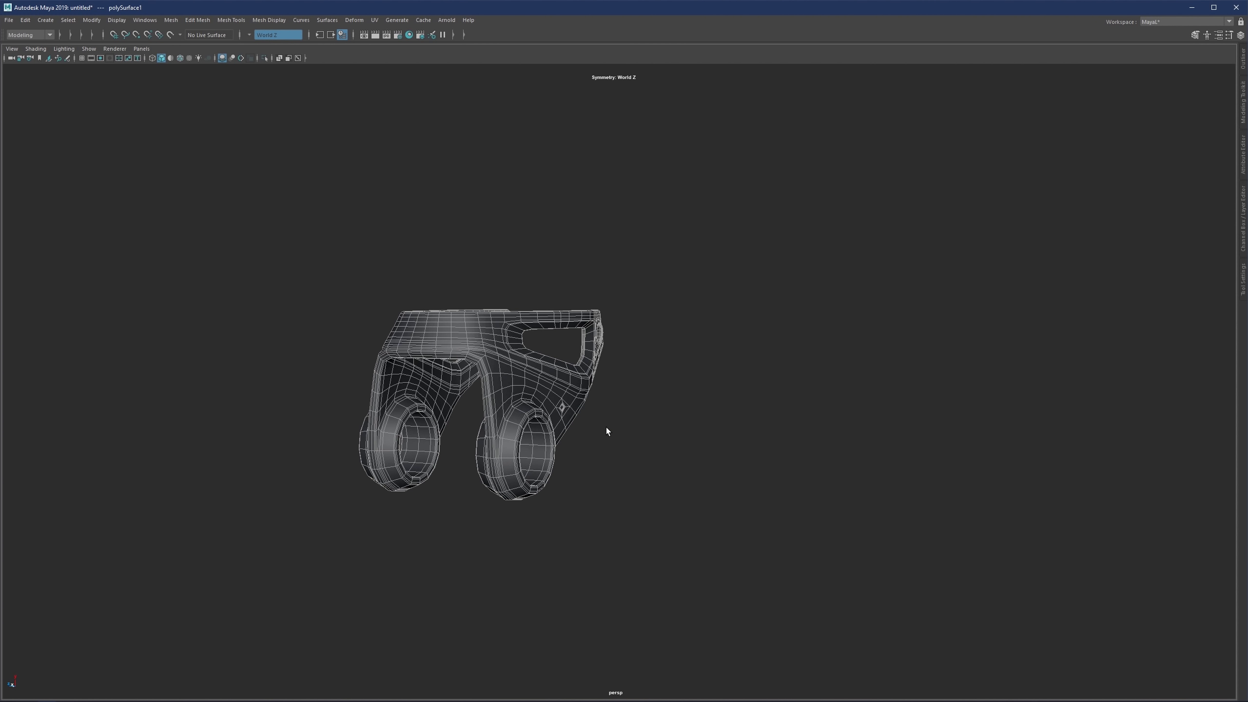
pyautogui.click(643, 366)
pyautogui.keyDown('shift'); pyautogui.moveTo(706, 335); pyautogui.dragTo(654, 333, button='right'); pyautogui.keyUp('shift')
pyautogui.keyDown('alt'); pyautogui.moveTo(665, 368); pyautogui.dragTo(618, 364); pyautogui.keyUp('alt')
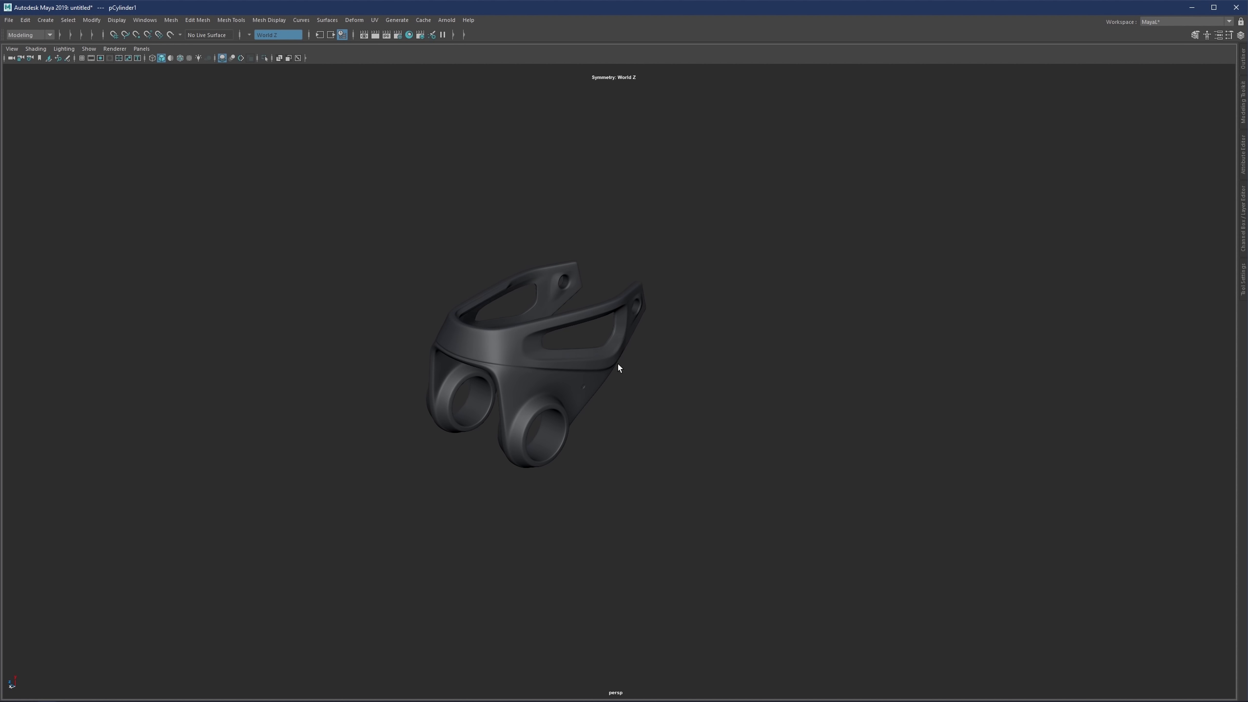
pyautogui.press('r')
pyautogui.moveTo(546, 329); pyautogui.dragTo(650, 316)
pyautogui.hotkey('ctrl', 'z')
pyautogui.hotkey('ctrl', 'z')
# Step: Create a polygon cylinder with 24 axis divisions, scaled up and rotated onto its side to run across the mask's width
pyautogui.keyDown('shift'); pyautogui.moveTo(717, 297); pyautogui.dragTo(689, 295, button='right'); pyautogui.keyUp('shift')
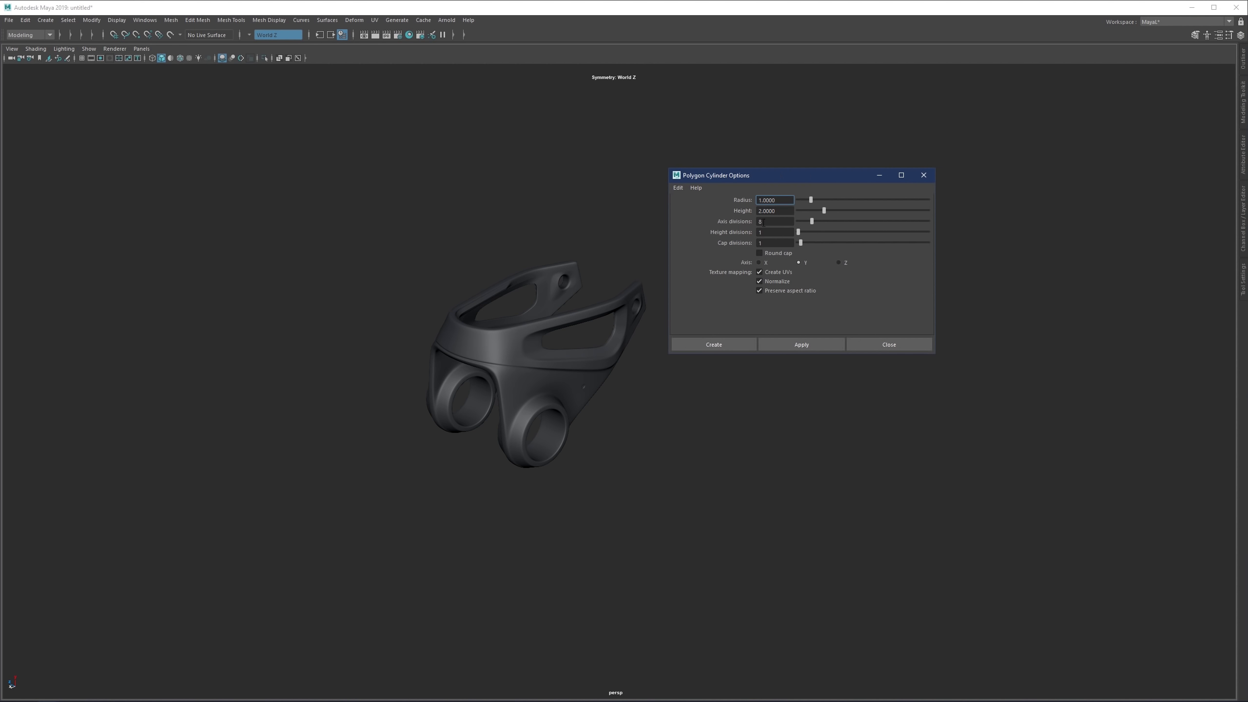
pyautogui.press('Tab')
pyautogui.press('Tab')
pyautogui.write('31')
pyautogui.click(796, 345)
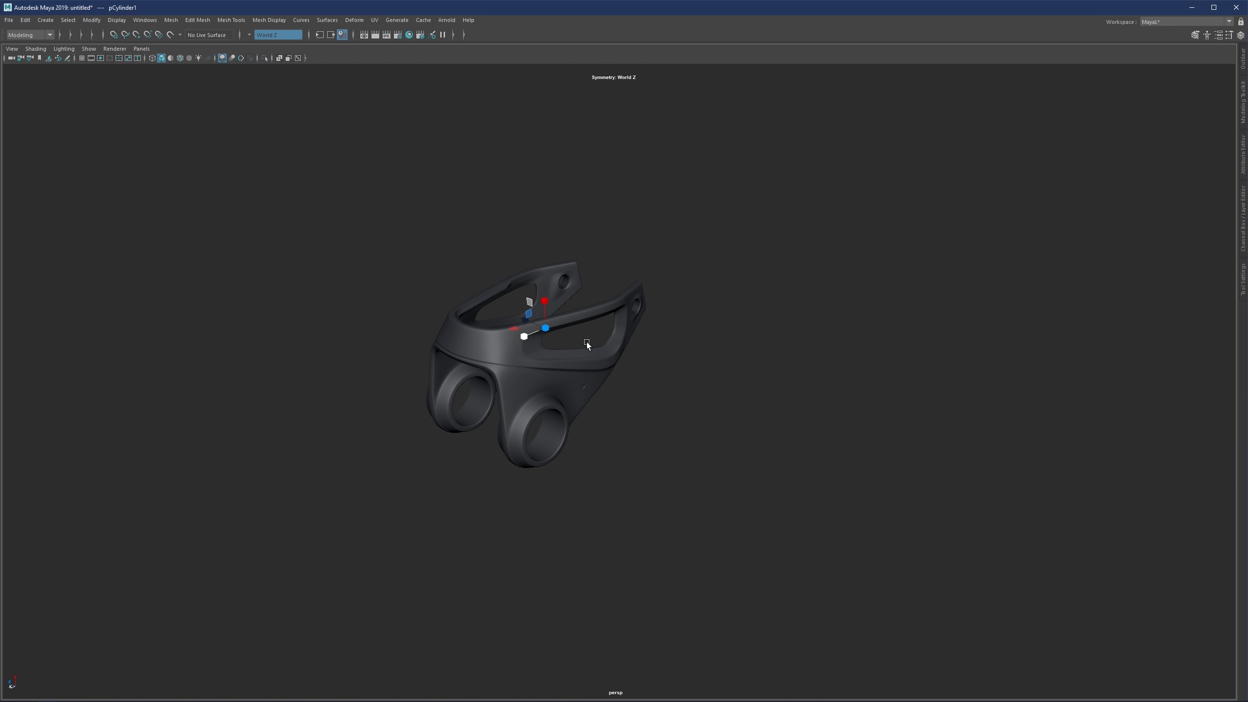
pyautogui.moveTo(522, 310); pyautogui.dragTo(678, 308)
pyautogui.press('e')
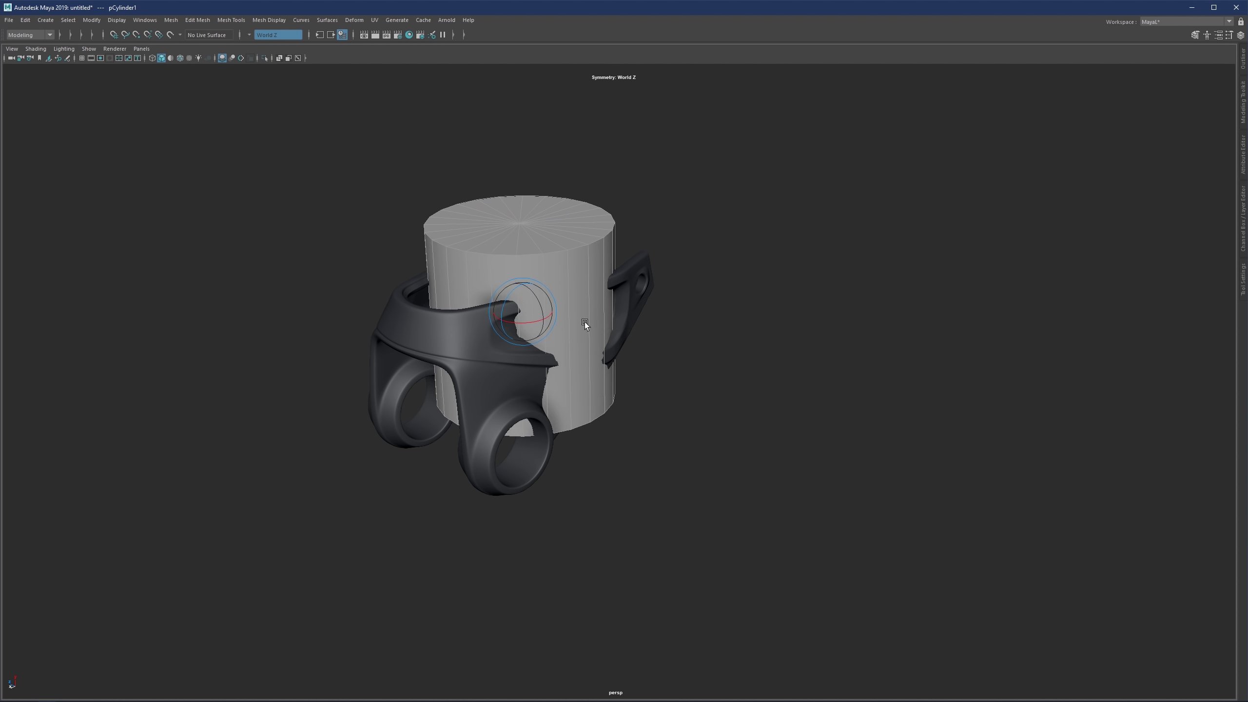
pyautogui.moveTo(534, 291); pyautogui.dragTo(552, 348)
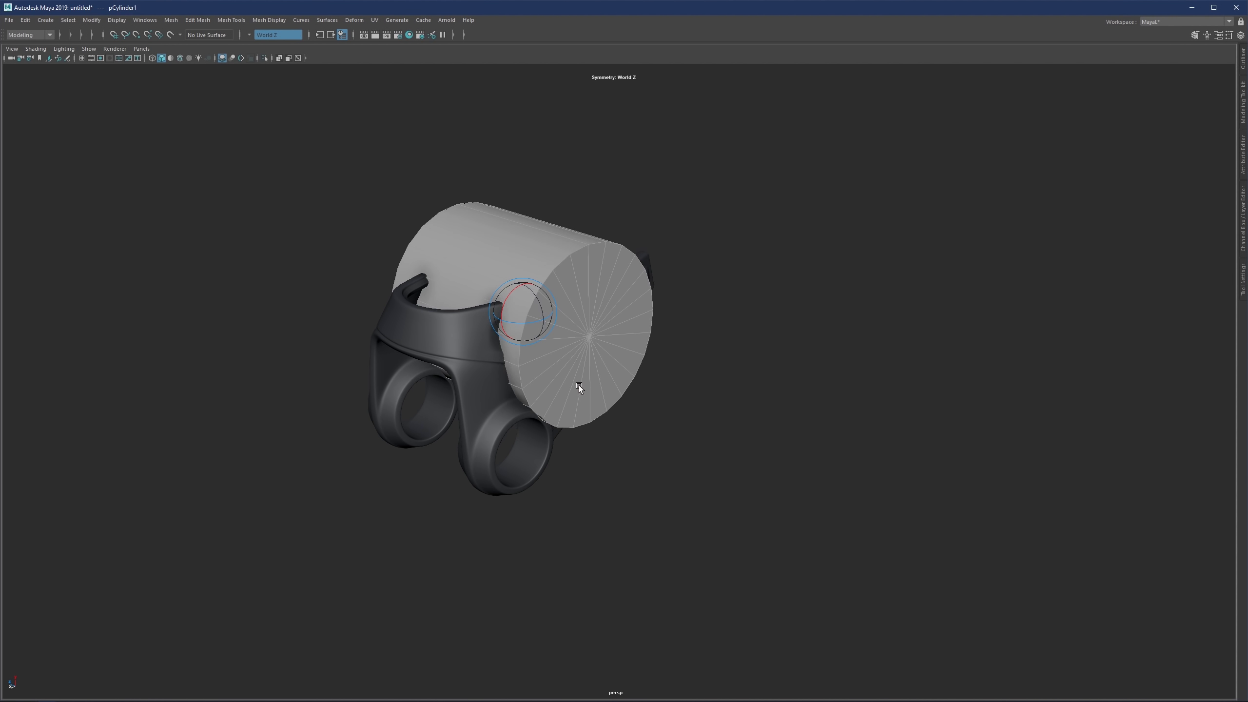
# Step: Scale and move the cylinder in the side view to fit and center it within the large lower ring opening
pyautogui.press('space')
pyautogui.press('space')
pyautogui.scroll(-3, 336, 491)
pyautogui.press('w')
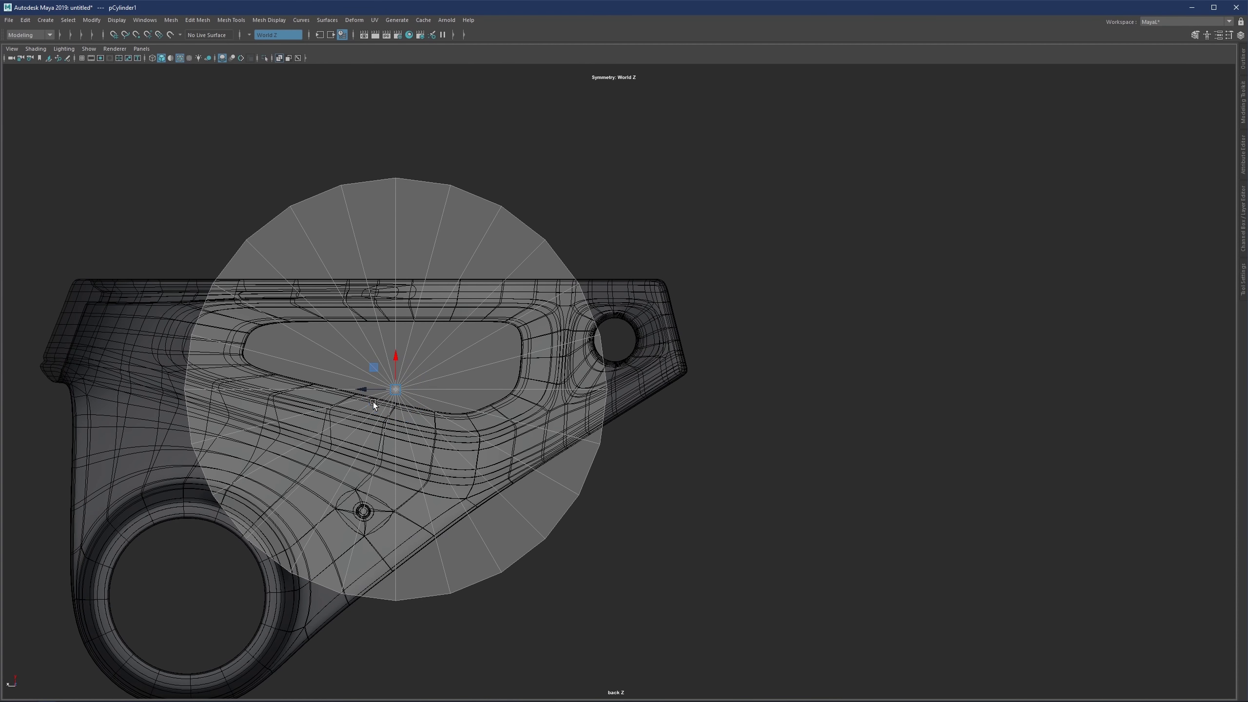
pyautogui.press('r')
pyautogui.moveTo(399, 391); pyautogui.dragTo(195, 594)
pyautogui.press('w')
pyautogui.keyDown('alt'); pyautogui.moveTo(213, 572); pyautogui.dragTo(584, 362, button='middle'); pyautogui.keyUp('alt')
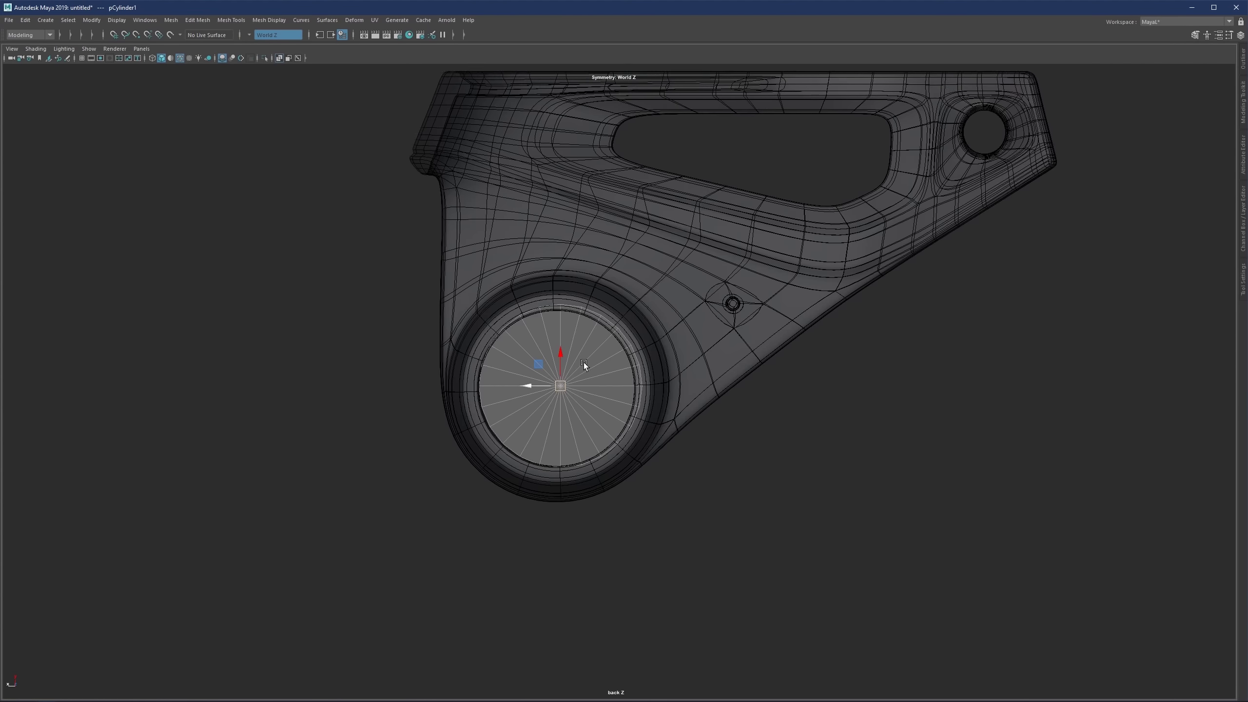
pyautogui.scroll(1, 584, 363)
pyautogui.moveTo(556, 386); pyautogui.dragTo(550, 391)
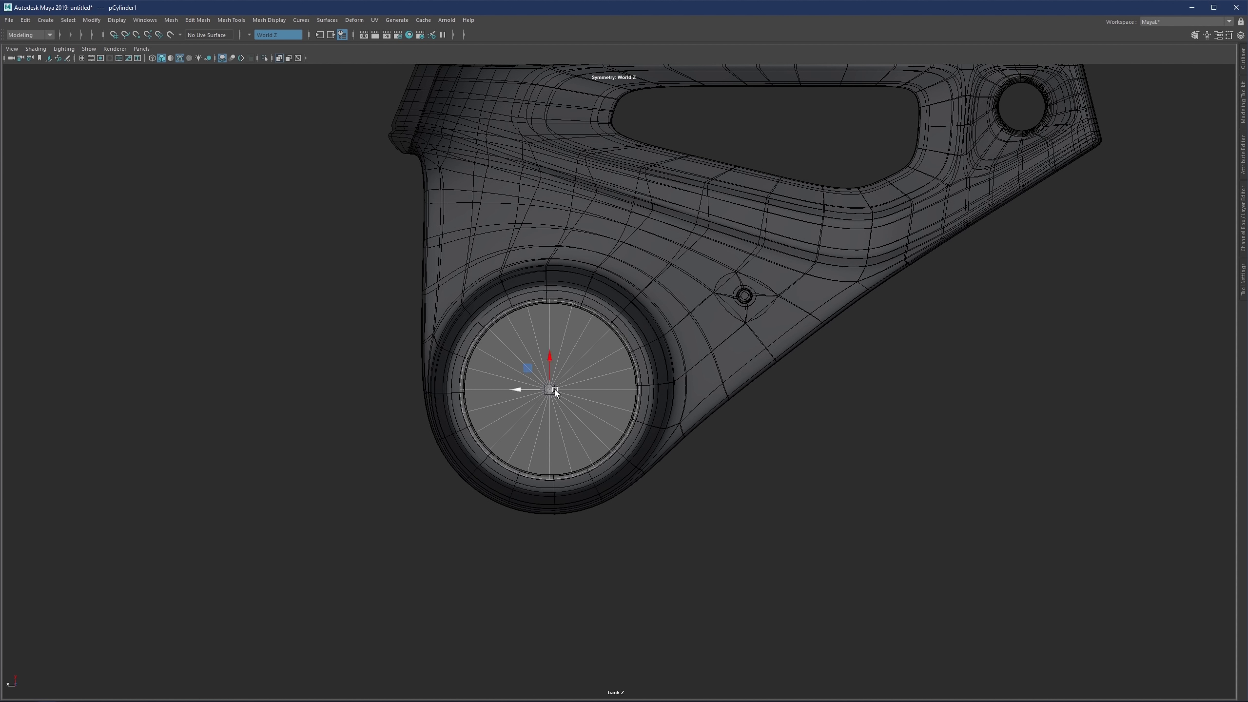
# Step: Lengthen the cylinder along its own axis until it passes through both lower rings
pyautogui.press('space')
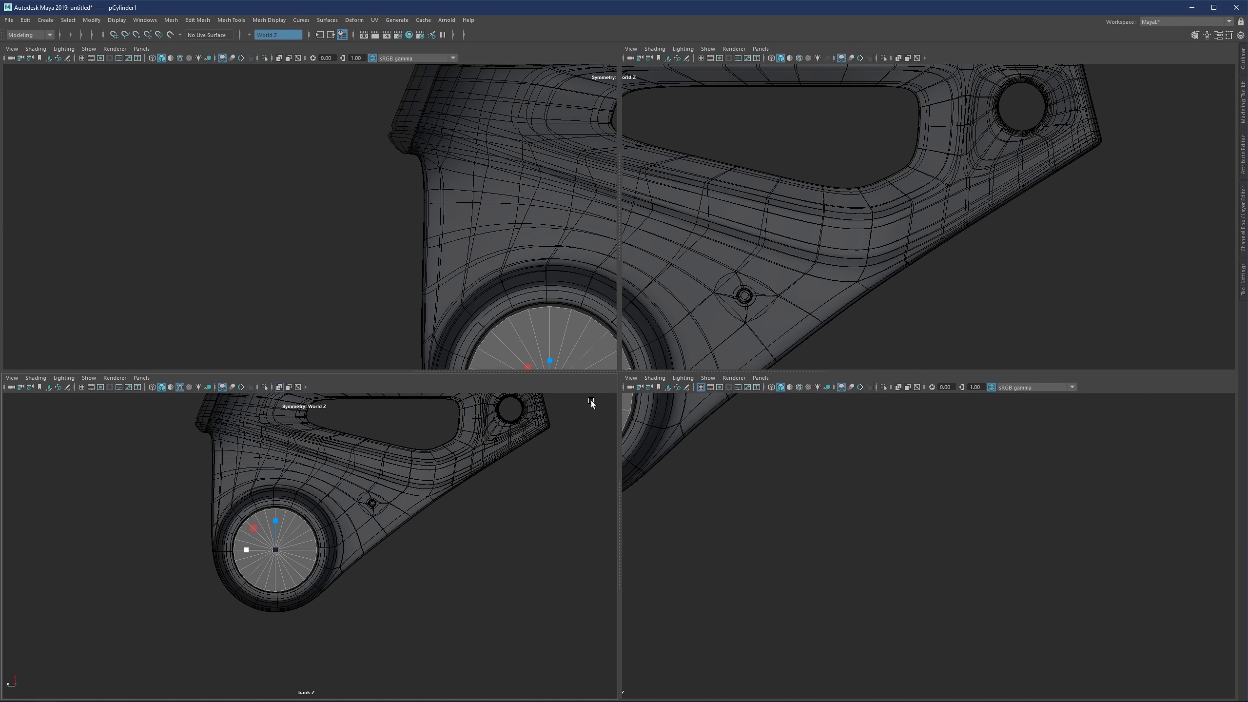
pyautogui.press('space')
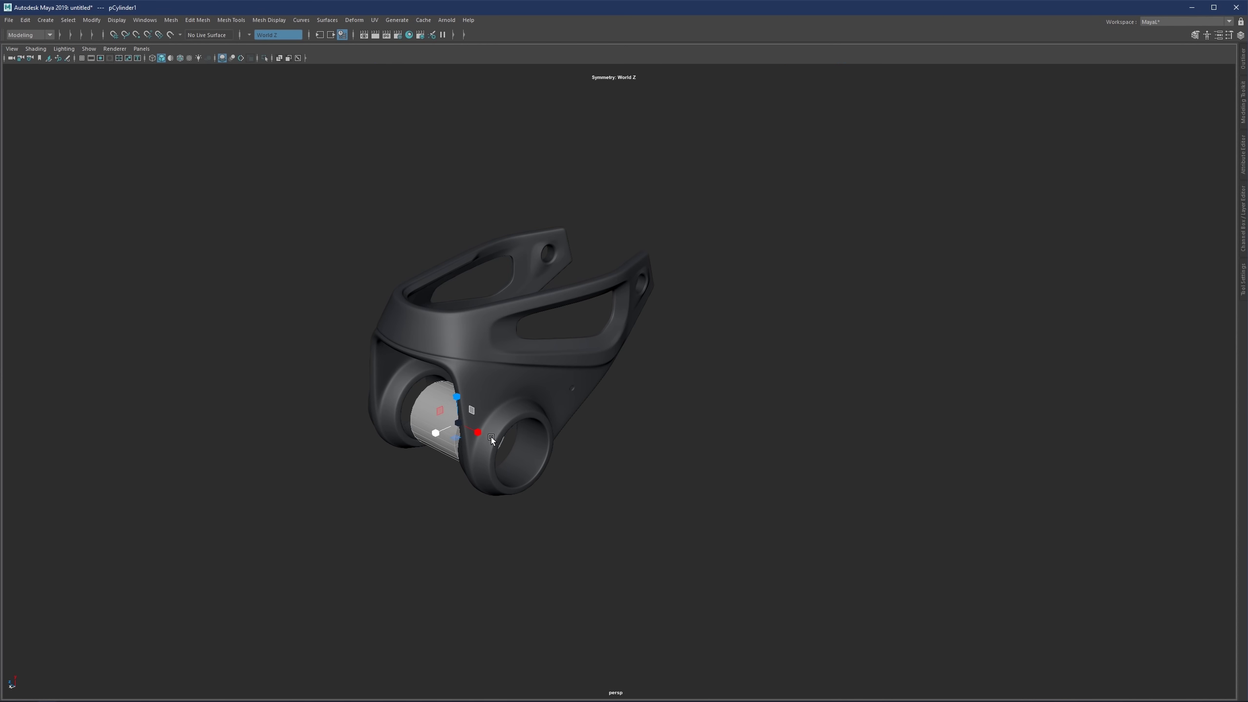
pyautogui.moveTo(491, 437); pyautogui.dragTo(534, 437)
# Step: Assign the mask's existing dark material to the cylinder
pyautogui.rightClick(535, 424)
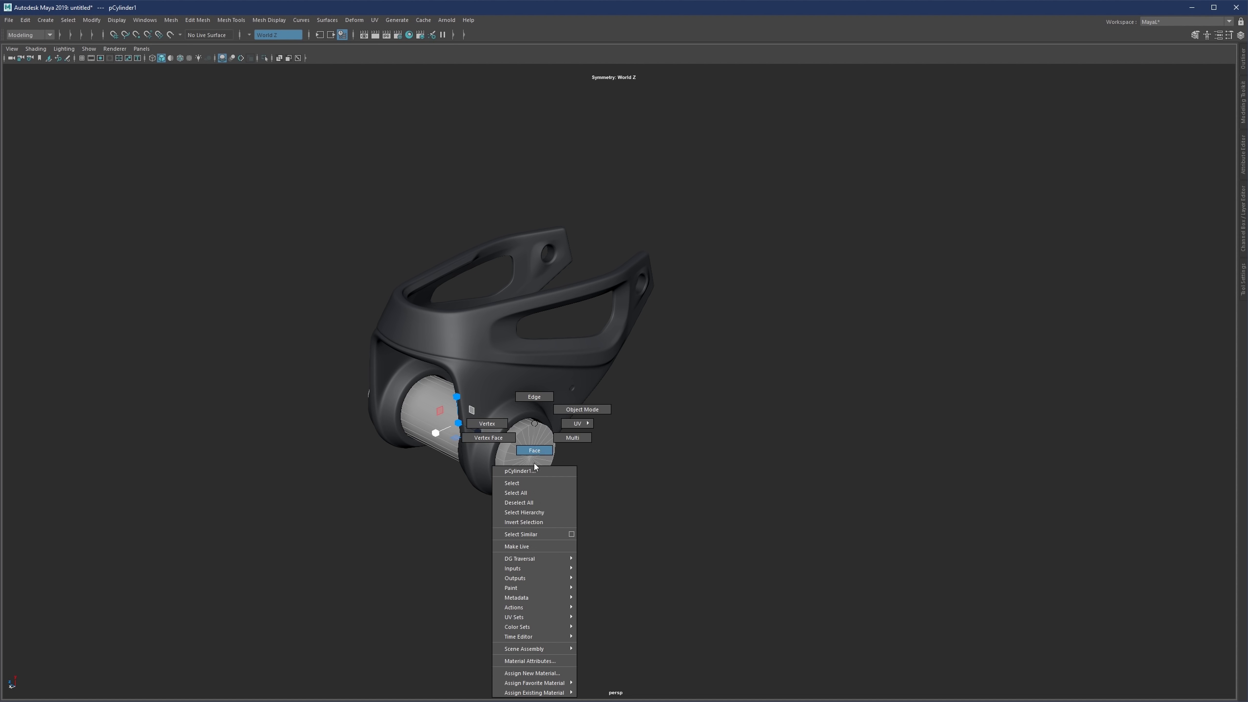
pyautogui.moveTo(535, 463); pyautogui.dragTo(590, 667, button='right')
pyautogui.scroll(4, 560, 450)
pyautogui.keyDown('alt'); pyautogui.moveTo(533, 436); pyautogui.dragTo(648, 347, button='middle'); pyautogui.keyUp('alt')
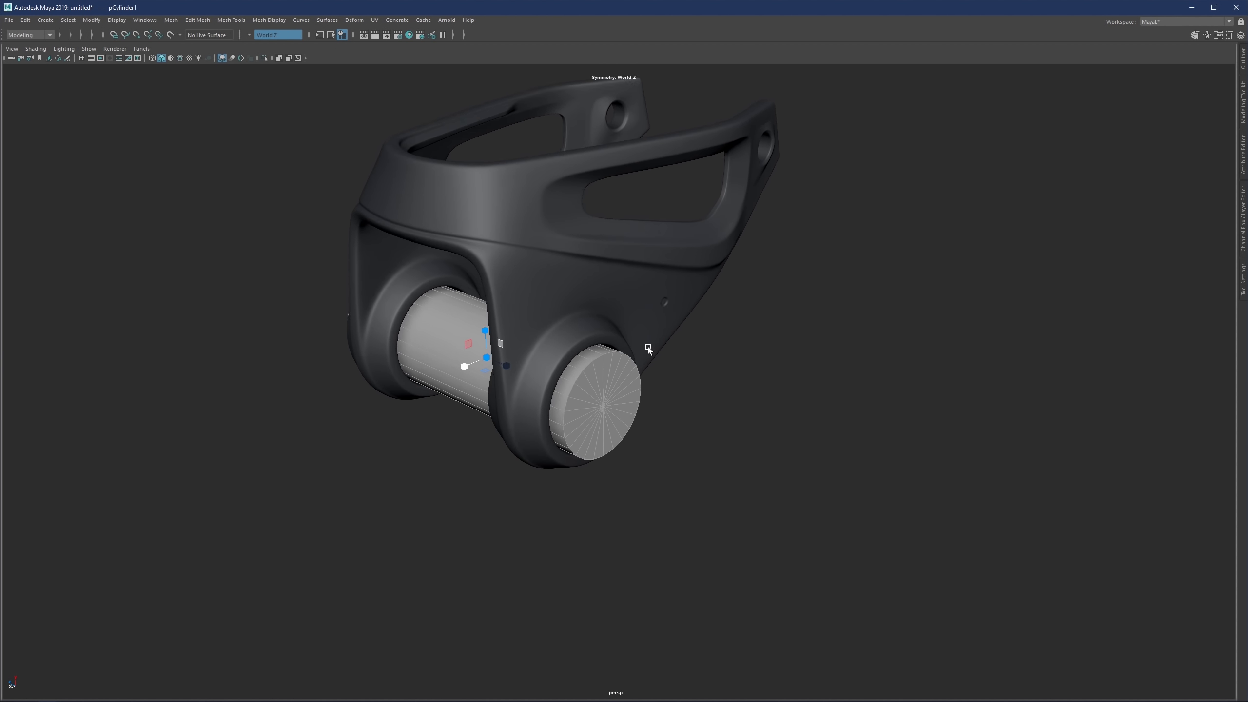
pyautogui.scroll(1, 648, 347)
pyautogui.press('q')
pyautogui.moveTo(595, 361); pyautogui.dragTo(664, 632, button='right')
pyautogui.click(655, 520)
# Step: Bevel the outer edge loops of the cylinder's end caps with a fraction of 0.139
pyautogui.scroll(2, 570, 372)
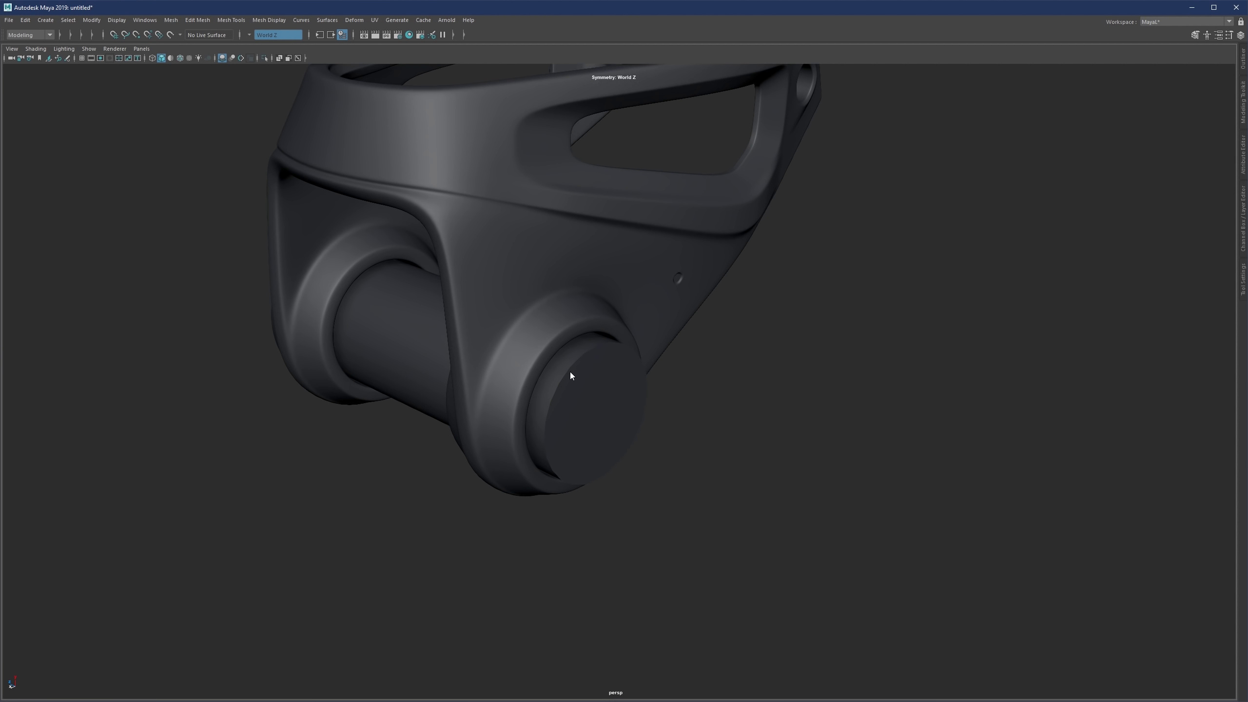
pyautogui.moveTo(569, 371); pyautogui.dragTo(575, 364, button='right')
pyautogui.doubleClick(574, 363)
pyautogui.hotkey('ctrl', 'b')
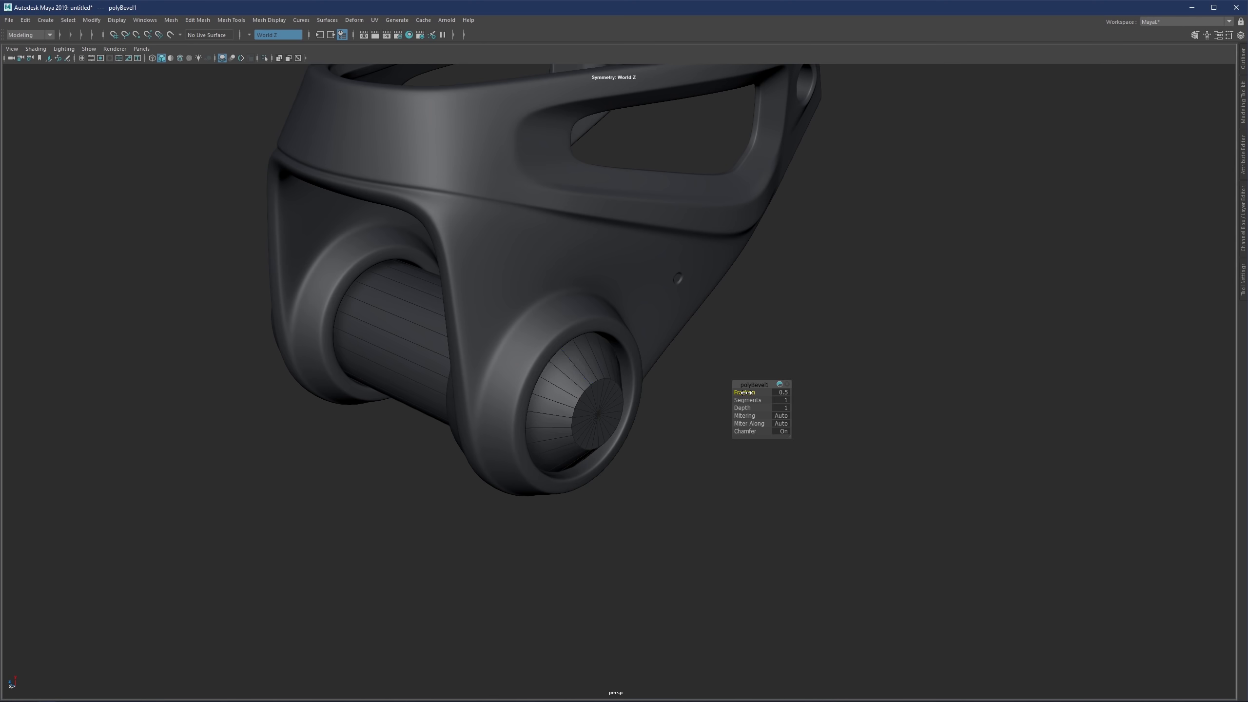
pyautogui.moveTo(744, 392); pyautogui.dragTo(571, 404)
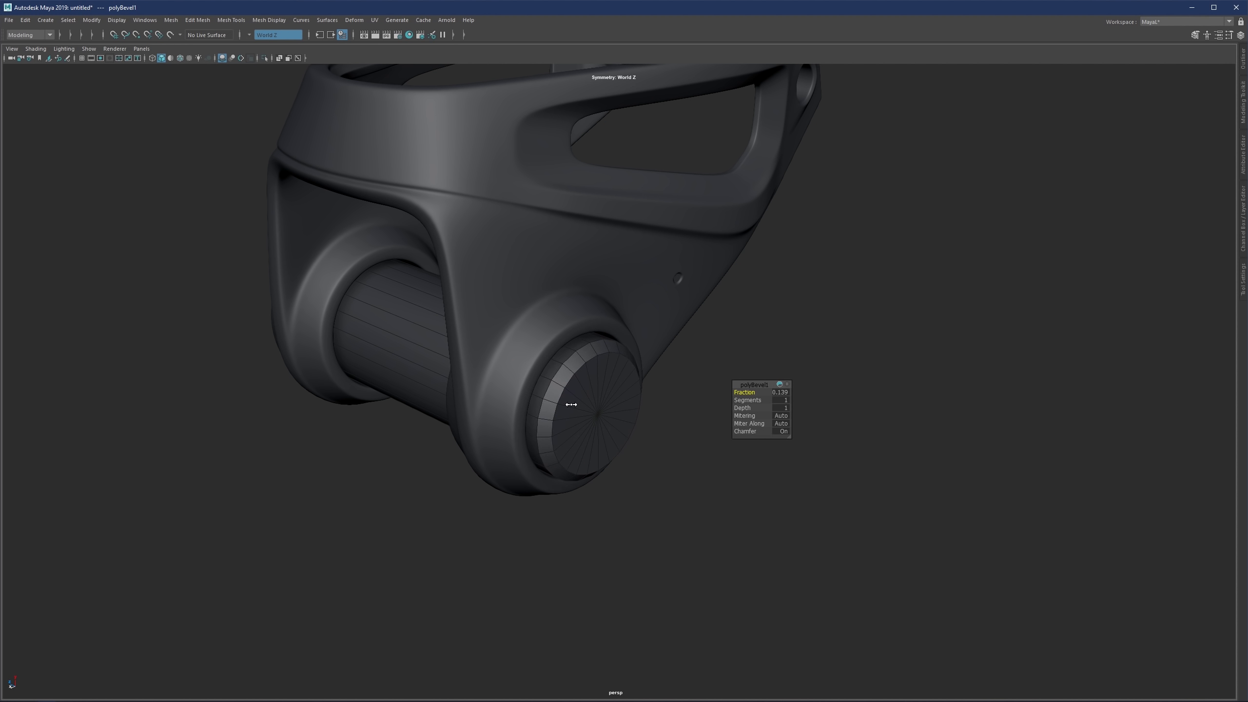
# Step: Bevel both edge loops of the cylinder's end chamfer as supporting edges, with a fraction of 0.494 and chamfer off
pyautogui.press('q')
pyautogui.doubleClick(581, 369)
pyautogui.keyDown('shift'); pyautogui.doubleClick(567, 352); pyautogui.keyUp('shift')
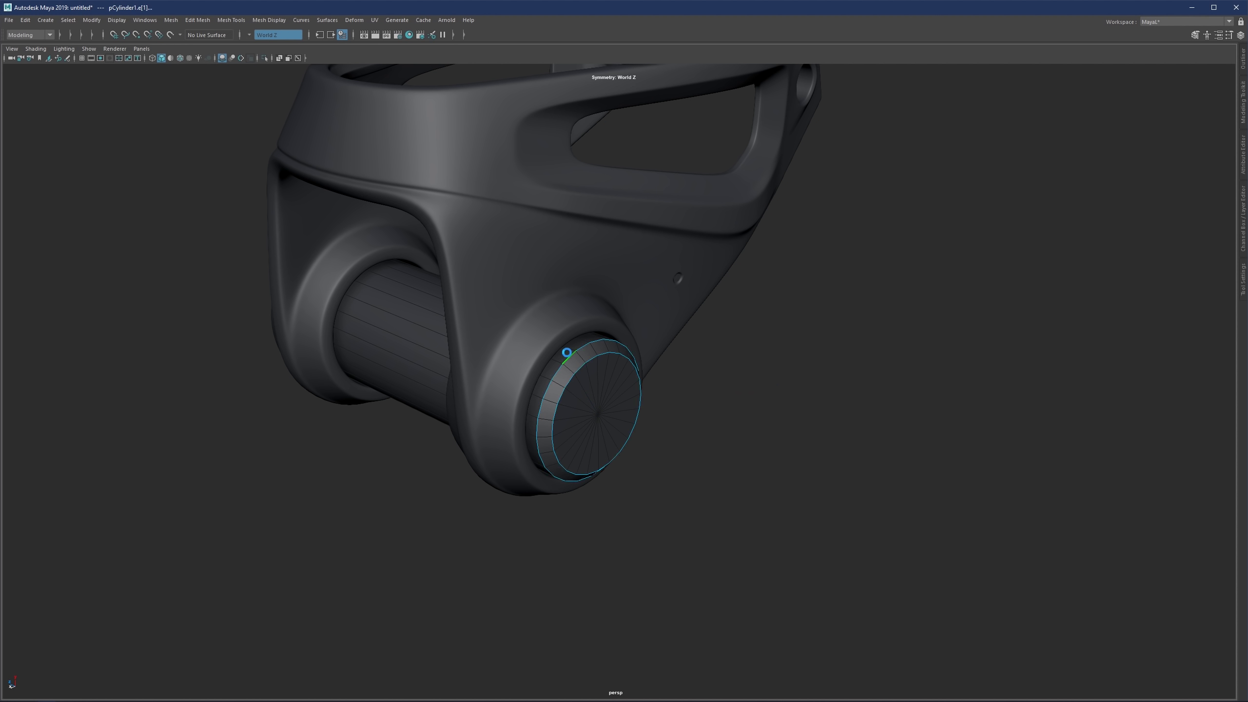
pyautogui.hotkey('ctrl', 'b')
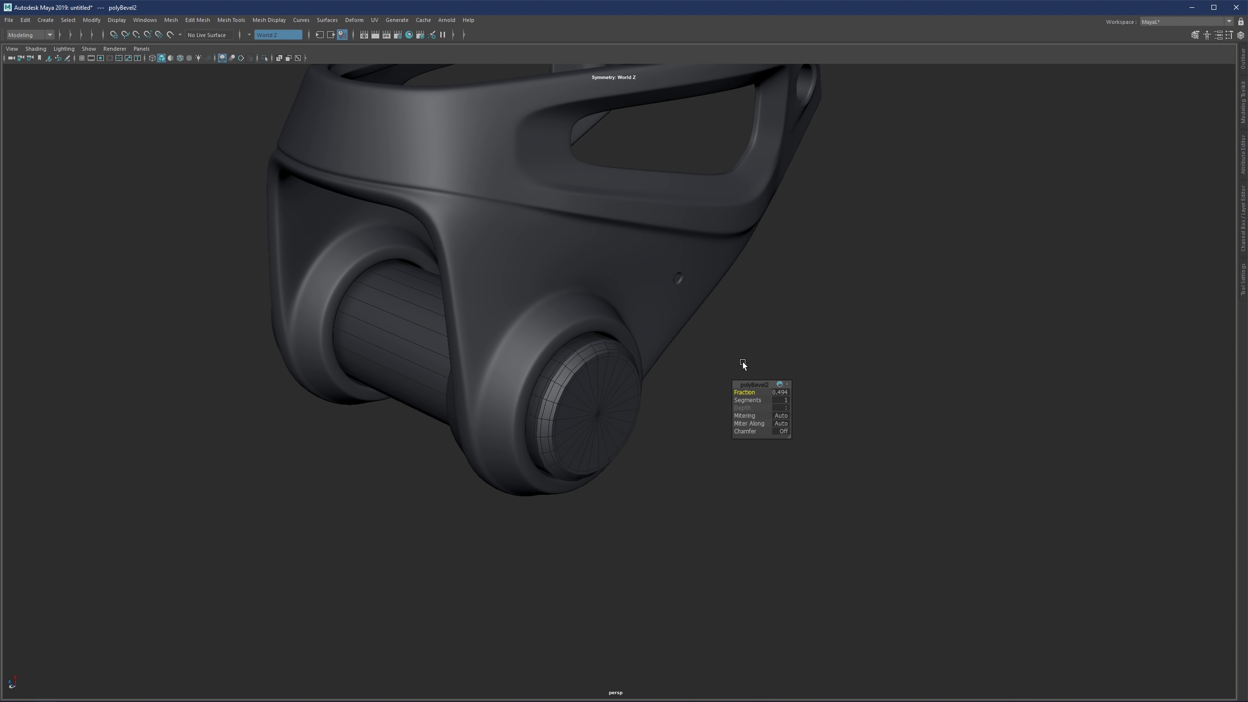
# Step: Rescale the cylinder in object mode so its ends sit slightly recessed inside the rings
pyautogui.press('F8')
pyautogui.click(728, 366)
pyautogui.click(566, 411)
pyautogui.press('r')
pyautogui.moveTo(465, 359)
pyautogui.mouseDown()
pyautogui.moveTo(456, 351)
pyautogui.moveTo(475, 361)
pyautogui.mouseUp()
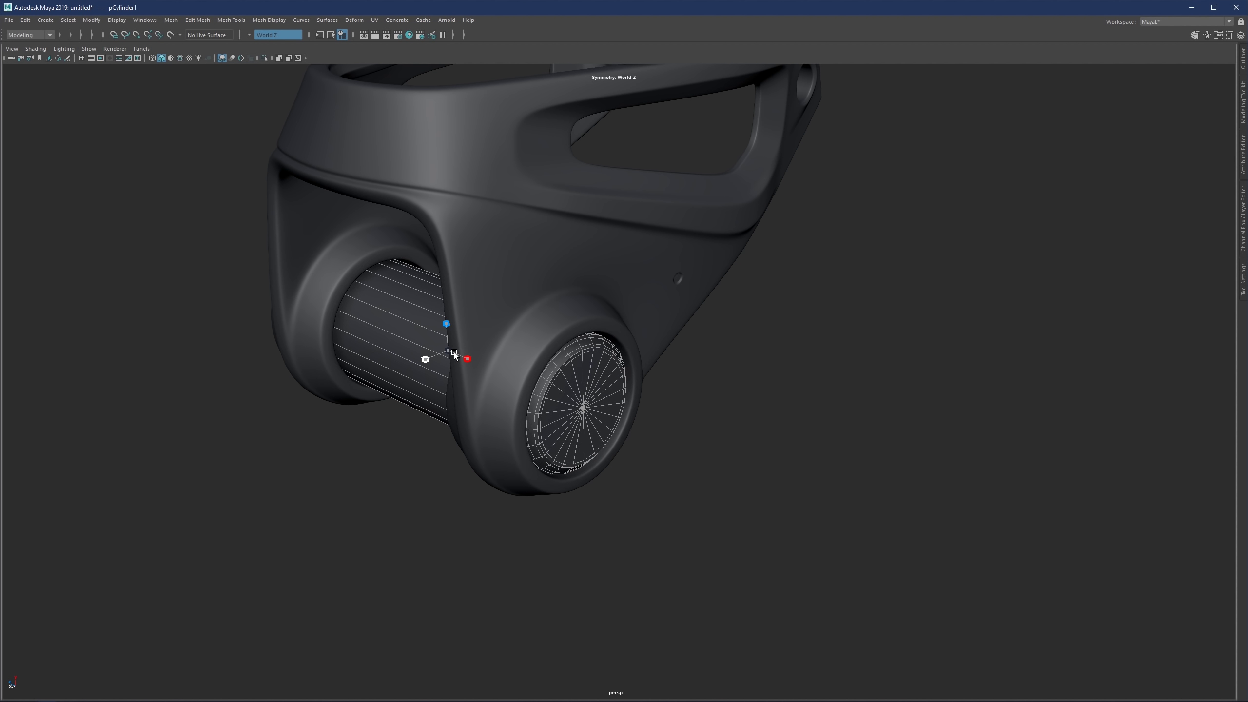
pyautogui.click(746, 407)
# Step: Group the mask and cylinder, and rotate the group to stand the mask upright with its arms pointing up
pyautogui.keyDown('alt'); pyautogui.moveTo(746, 406); pyautogui.dragTo(703, 295); pyautogui.keyUp('alt')
pyautogui.moveTo(847, 197); pyautogui.dragTo(455, 510)
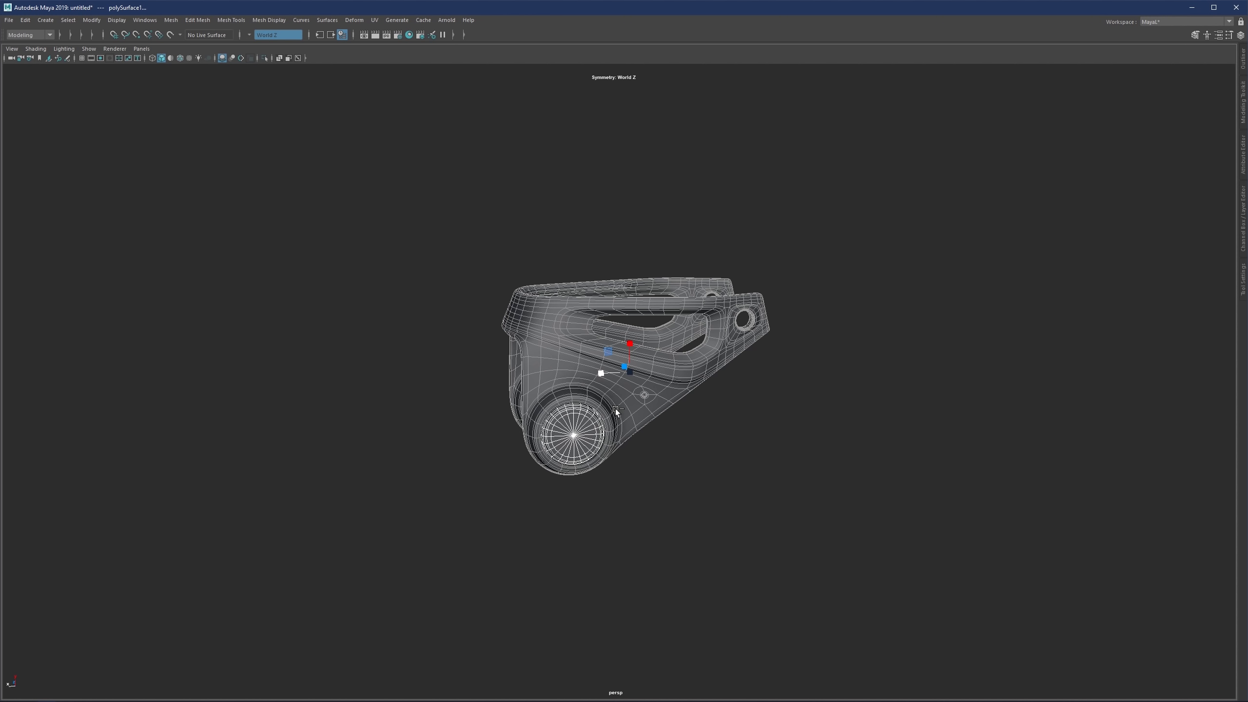
pyautogui.hotkey('ctrl', 'g')
pyautogui.press('e')
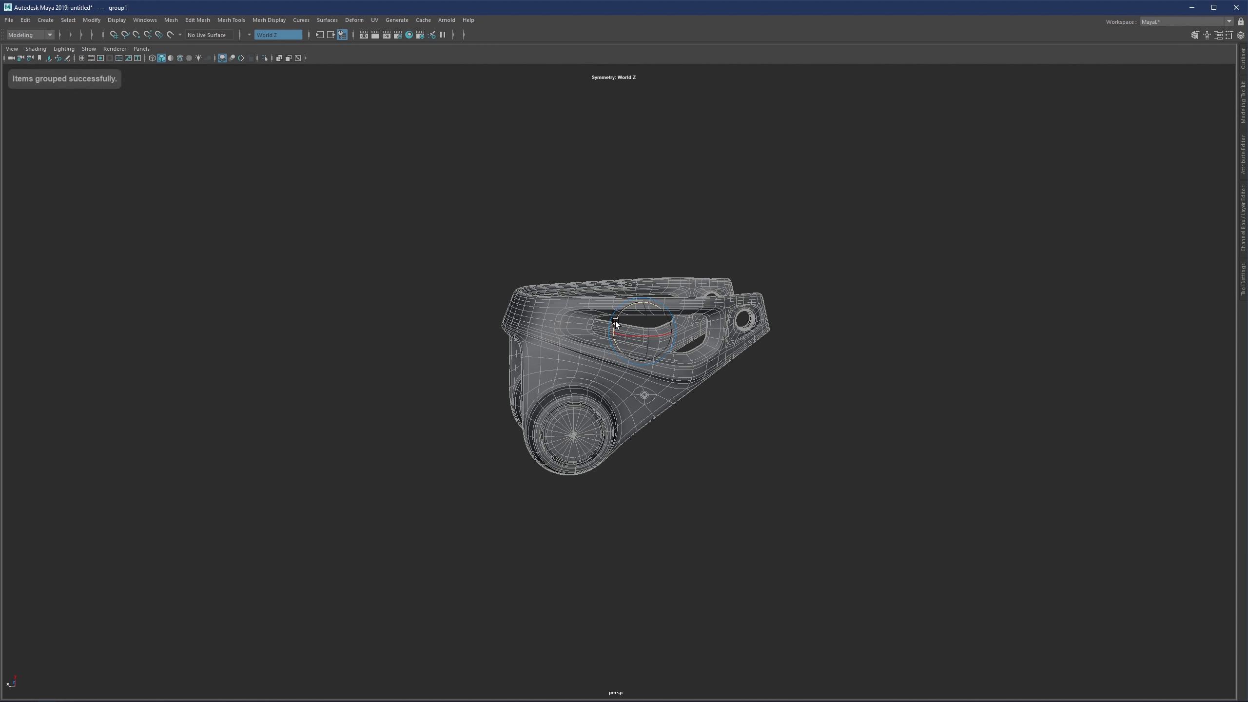
pyautogui.moveTo(625, 335); pyautogui.dragTo(622, 387)
pyautogui.click(735, 336)
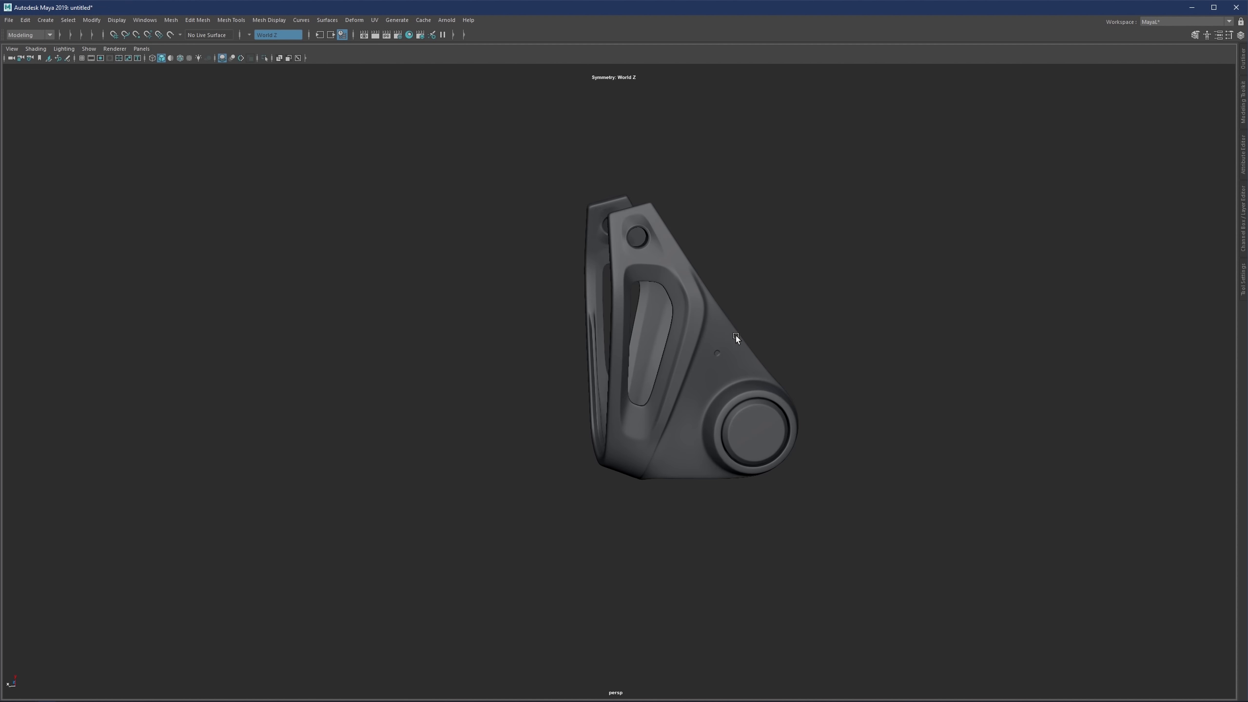
pyautogui.keyDown('alt'); pyautogui.moveTo(736, 336); pyautogui.dragTo(596, 392); pyautogui.keyUp('alt')
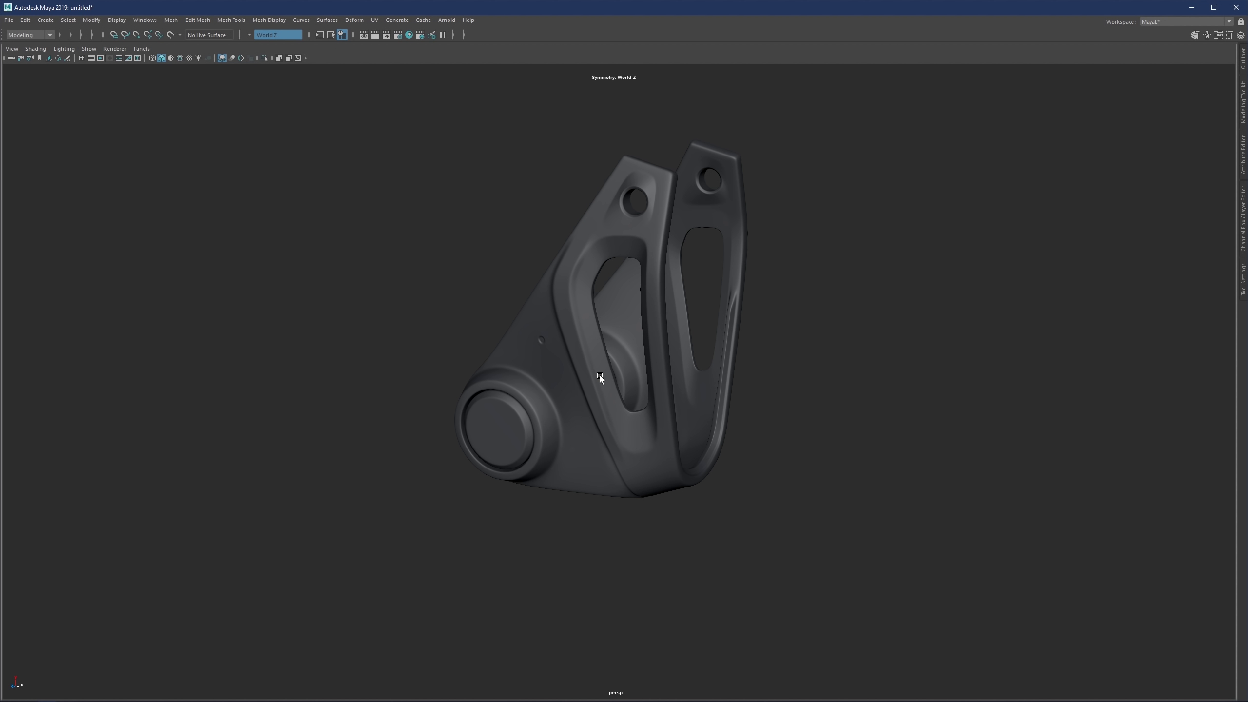
pyautogui.keyDown('alt'); pyautogui.moveTo(607, 372); pyautogui.dragTo(592, 417); pyautogui.keyUp('alt')
pyautogui.keyDown('alt'); pyautogui.moveTo(638, 398); pyautogui.dragTo(576, 402, button='middle'); pyautogui.keyUp('alt')
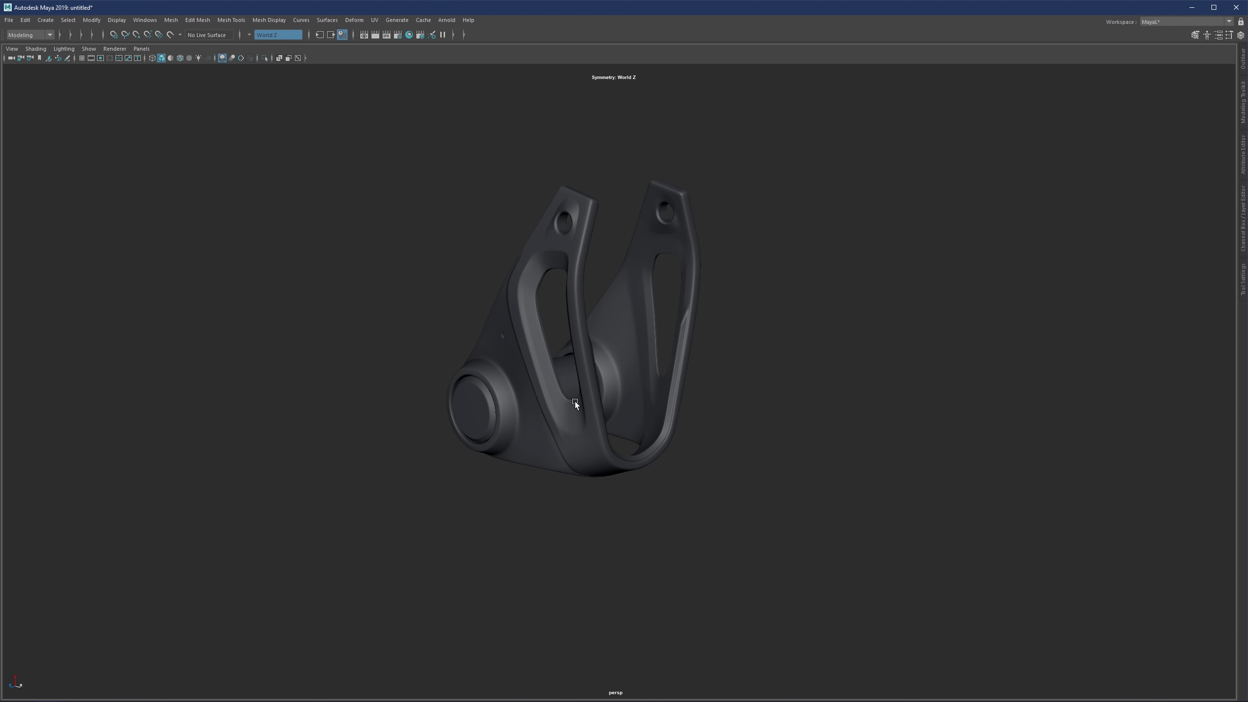